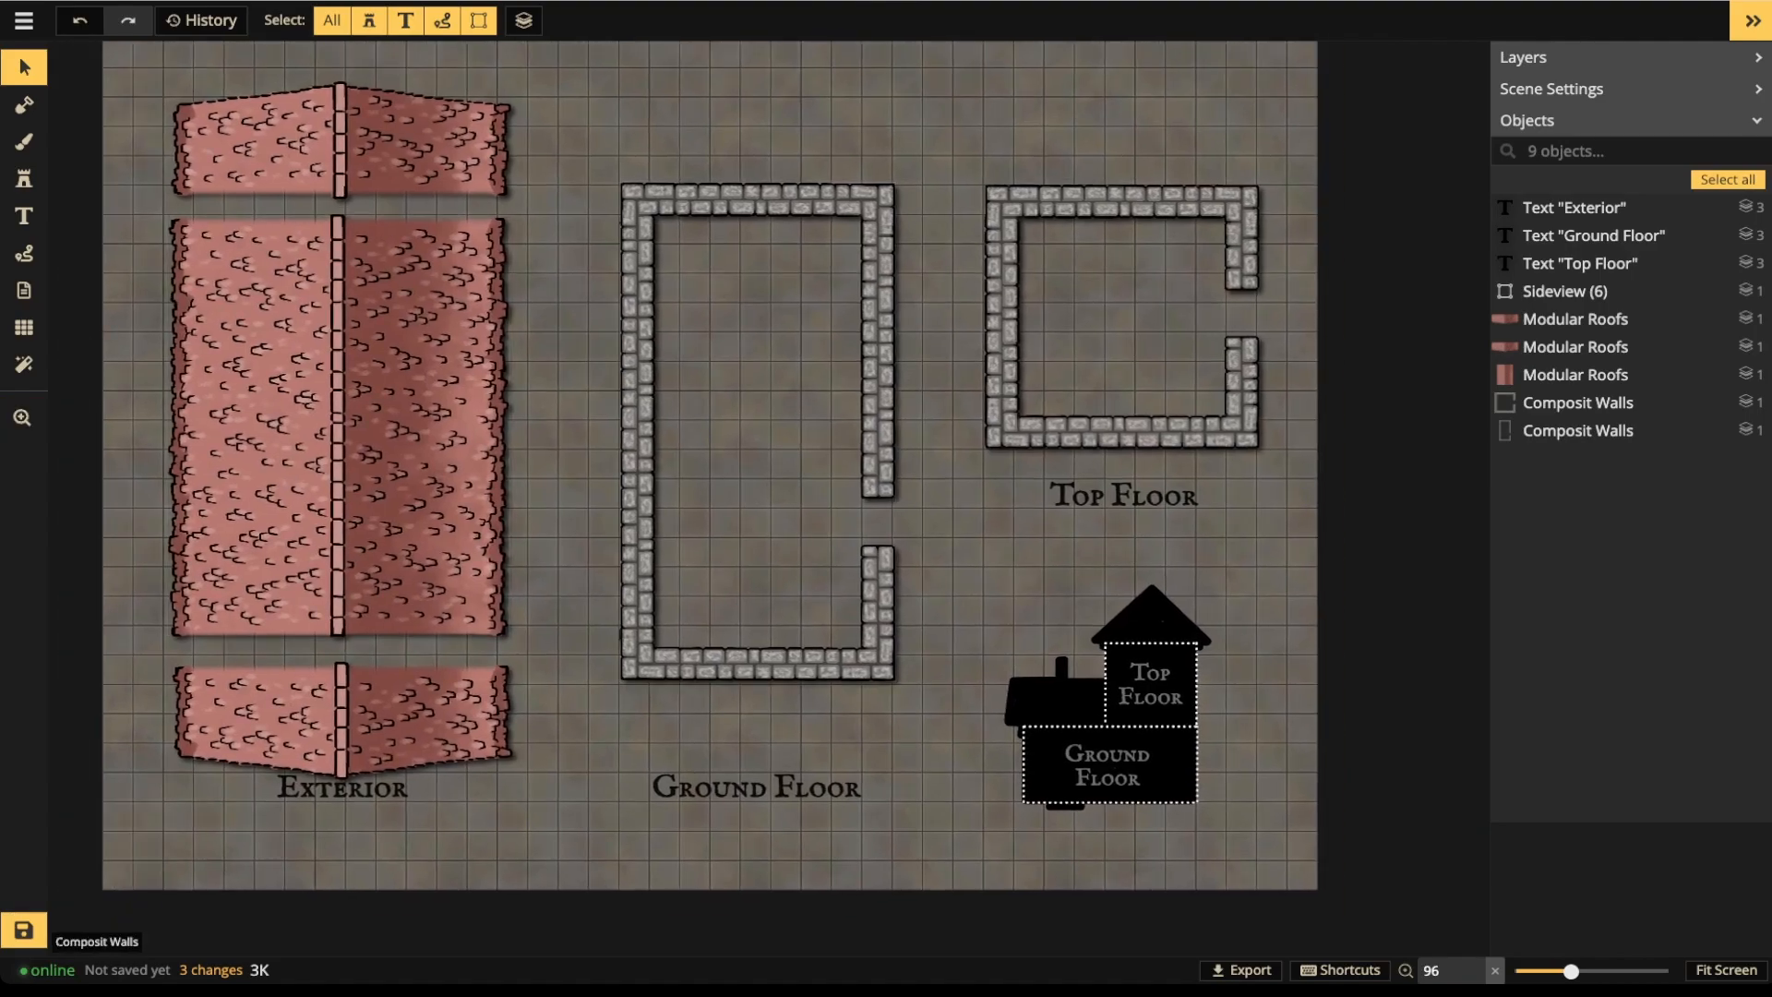
click(756, 432)
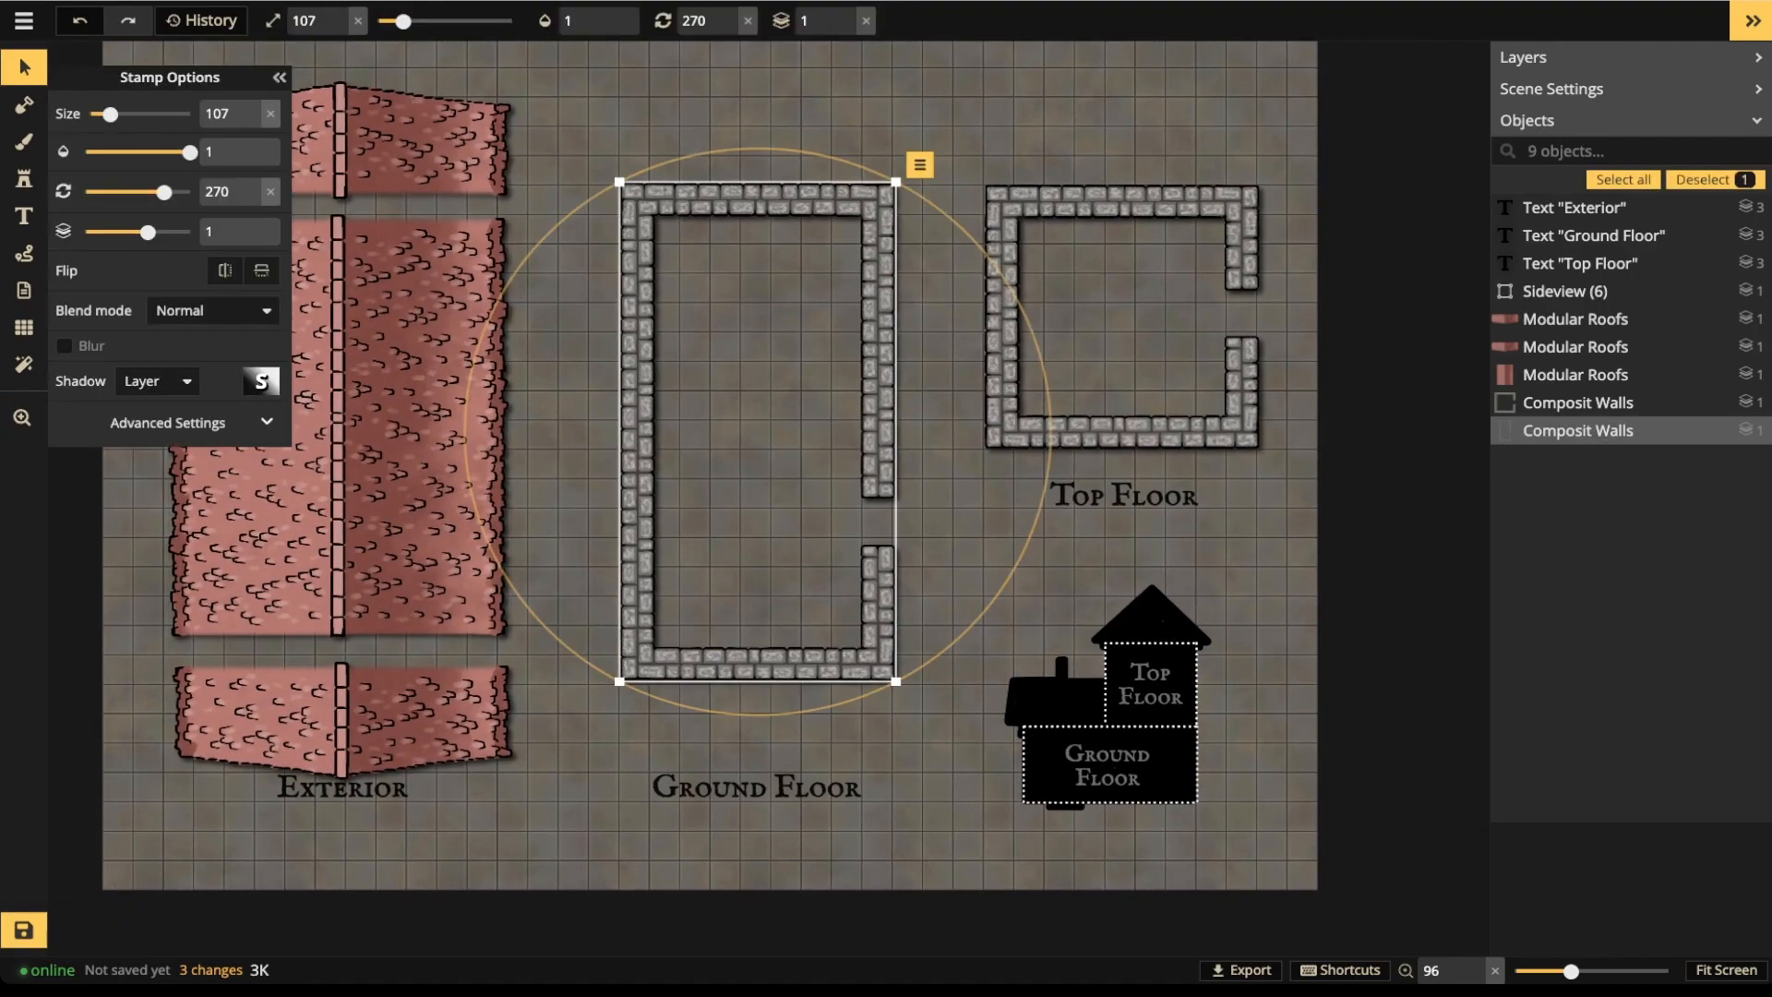
key(Escape)
scroll(670, 468, down, 1)
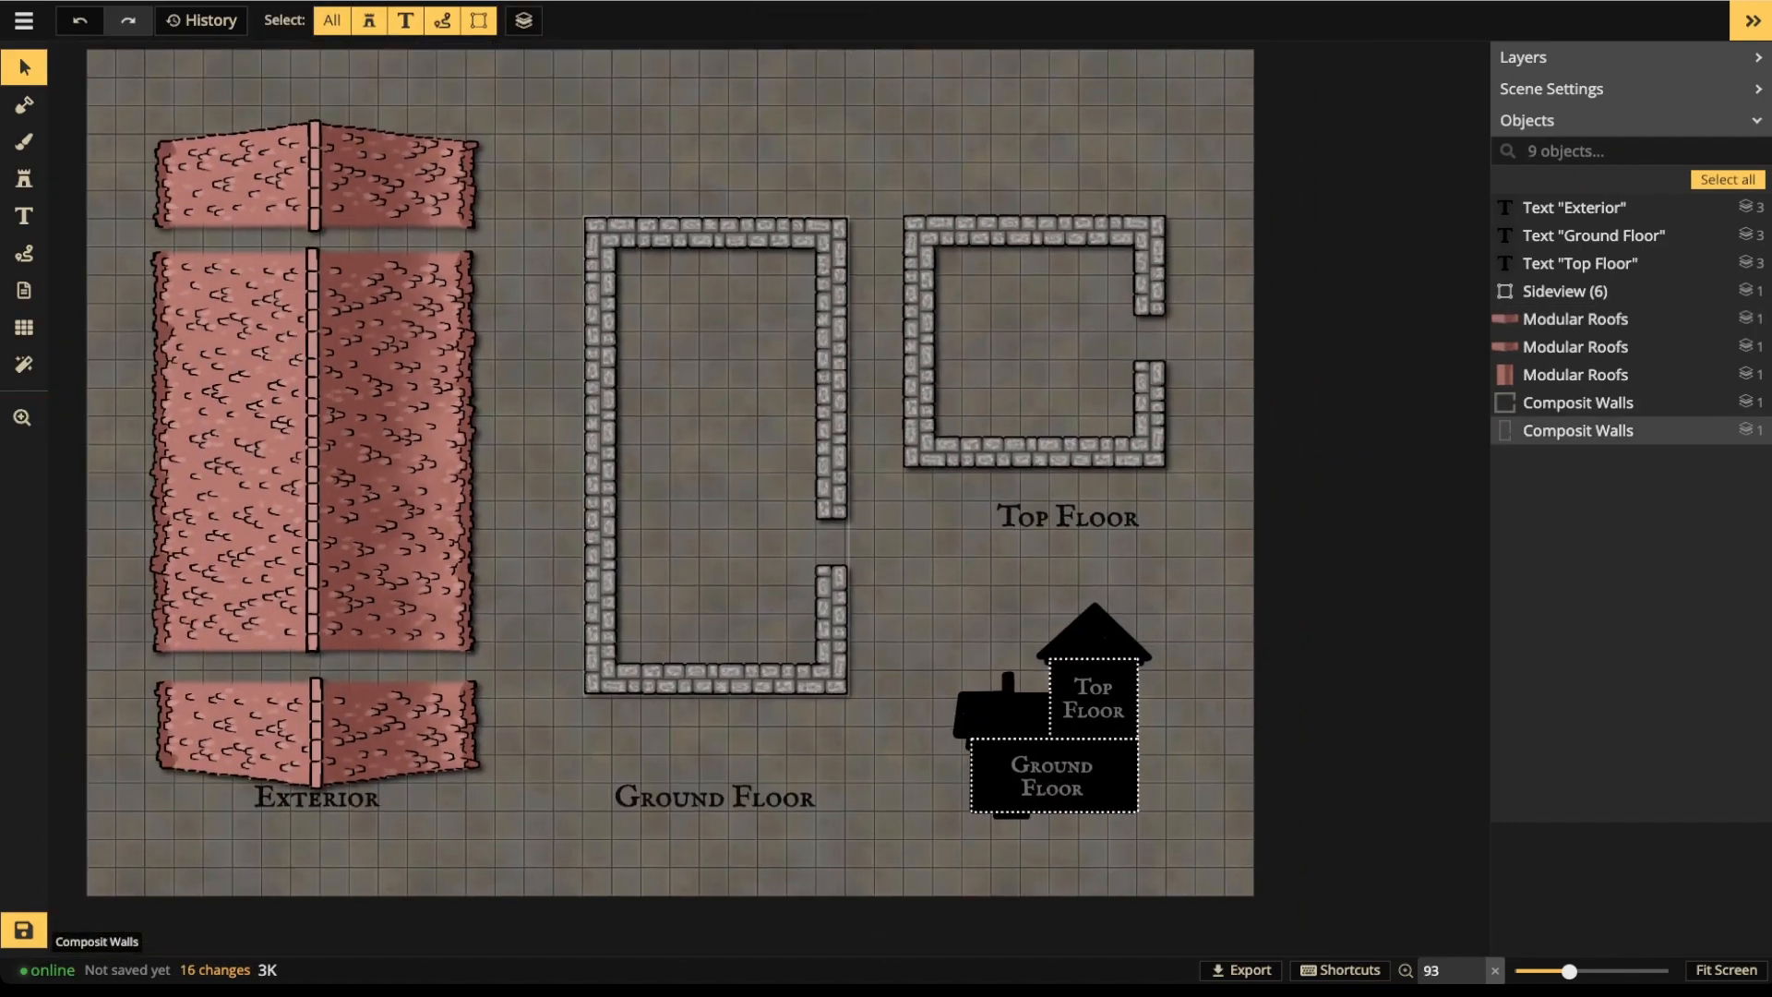
click(716, 456)
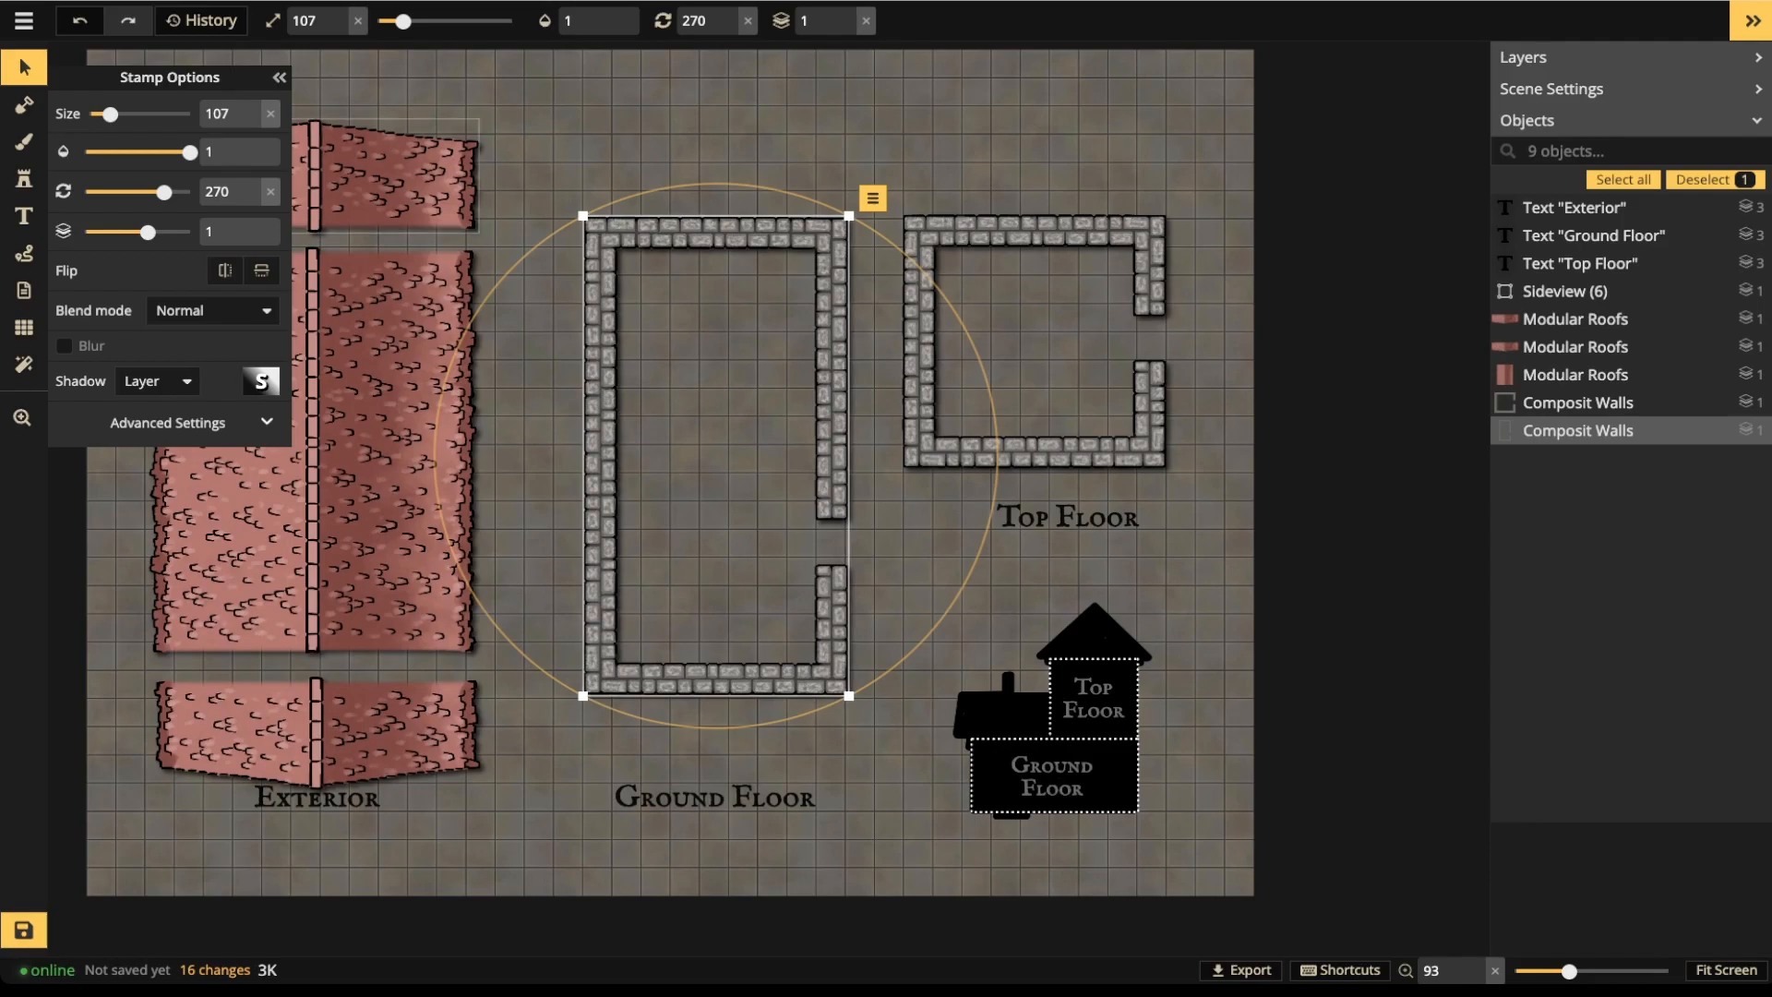
- Subtract a rectangular mask area from the land inside the Ground Floor walls, with its edges running beneath the wall stones
click(24, 105)
click(26, 104)
click(25, 104)
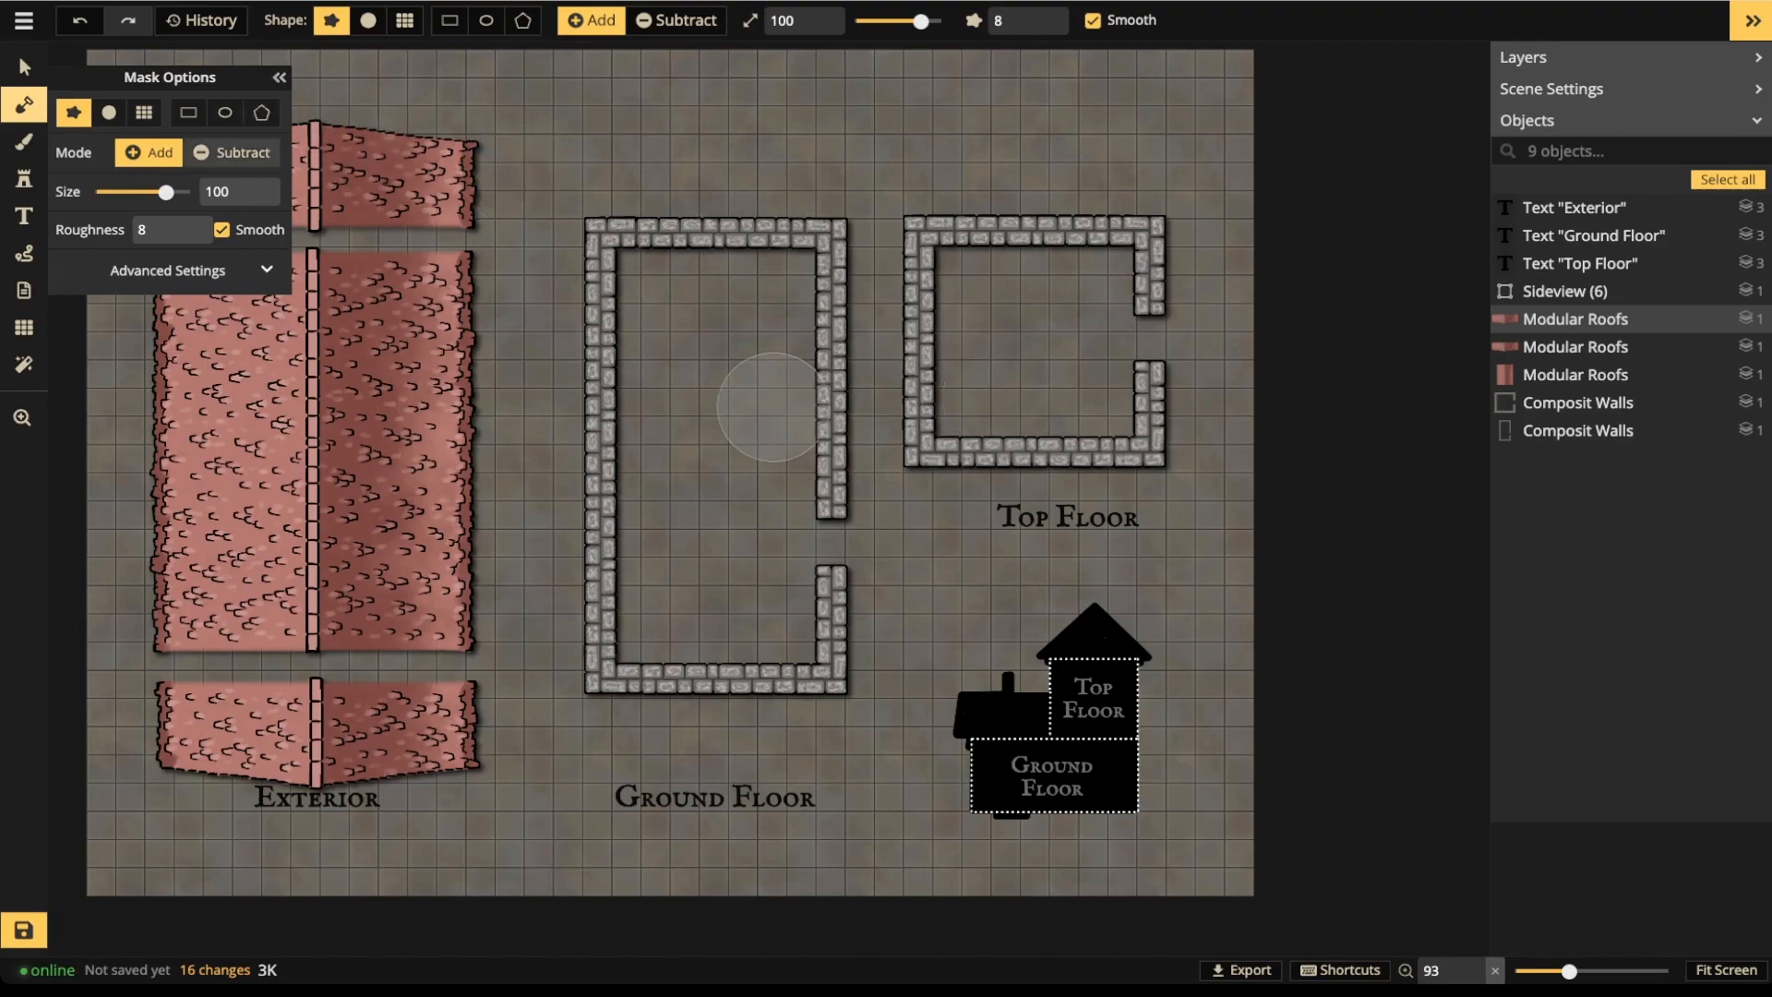
click(231, 153)
click(188, 112)
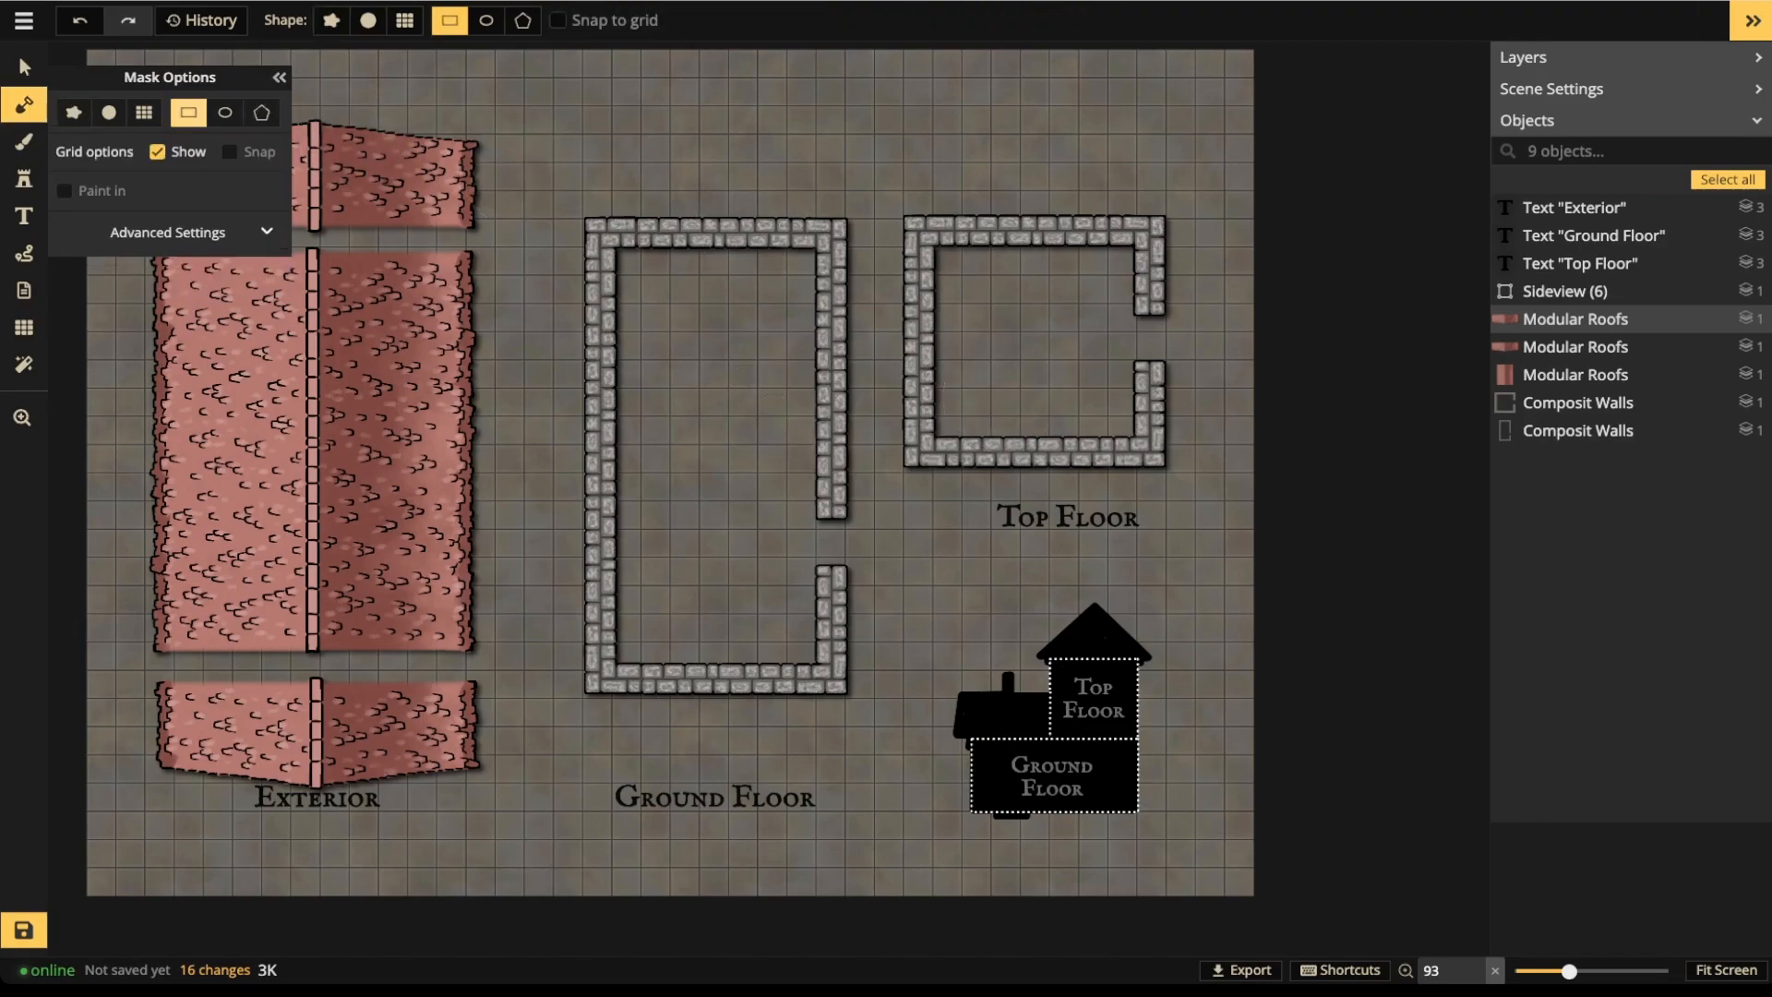
mouse_move(600, 239)
mouse_down()
mouse_move(846, 650)
mouse_move(831, 683)
mouse_up()
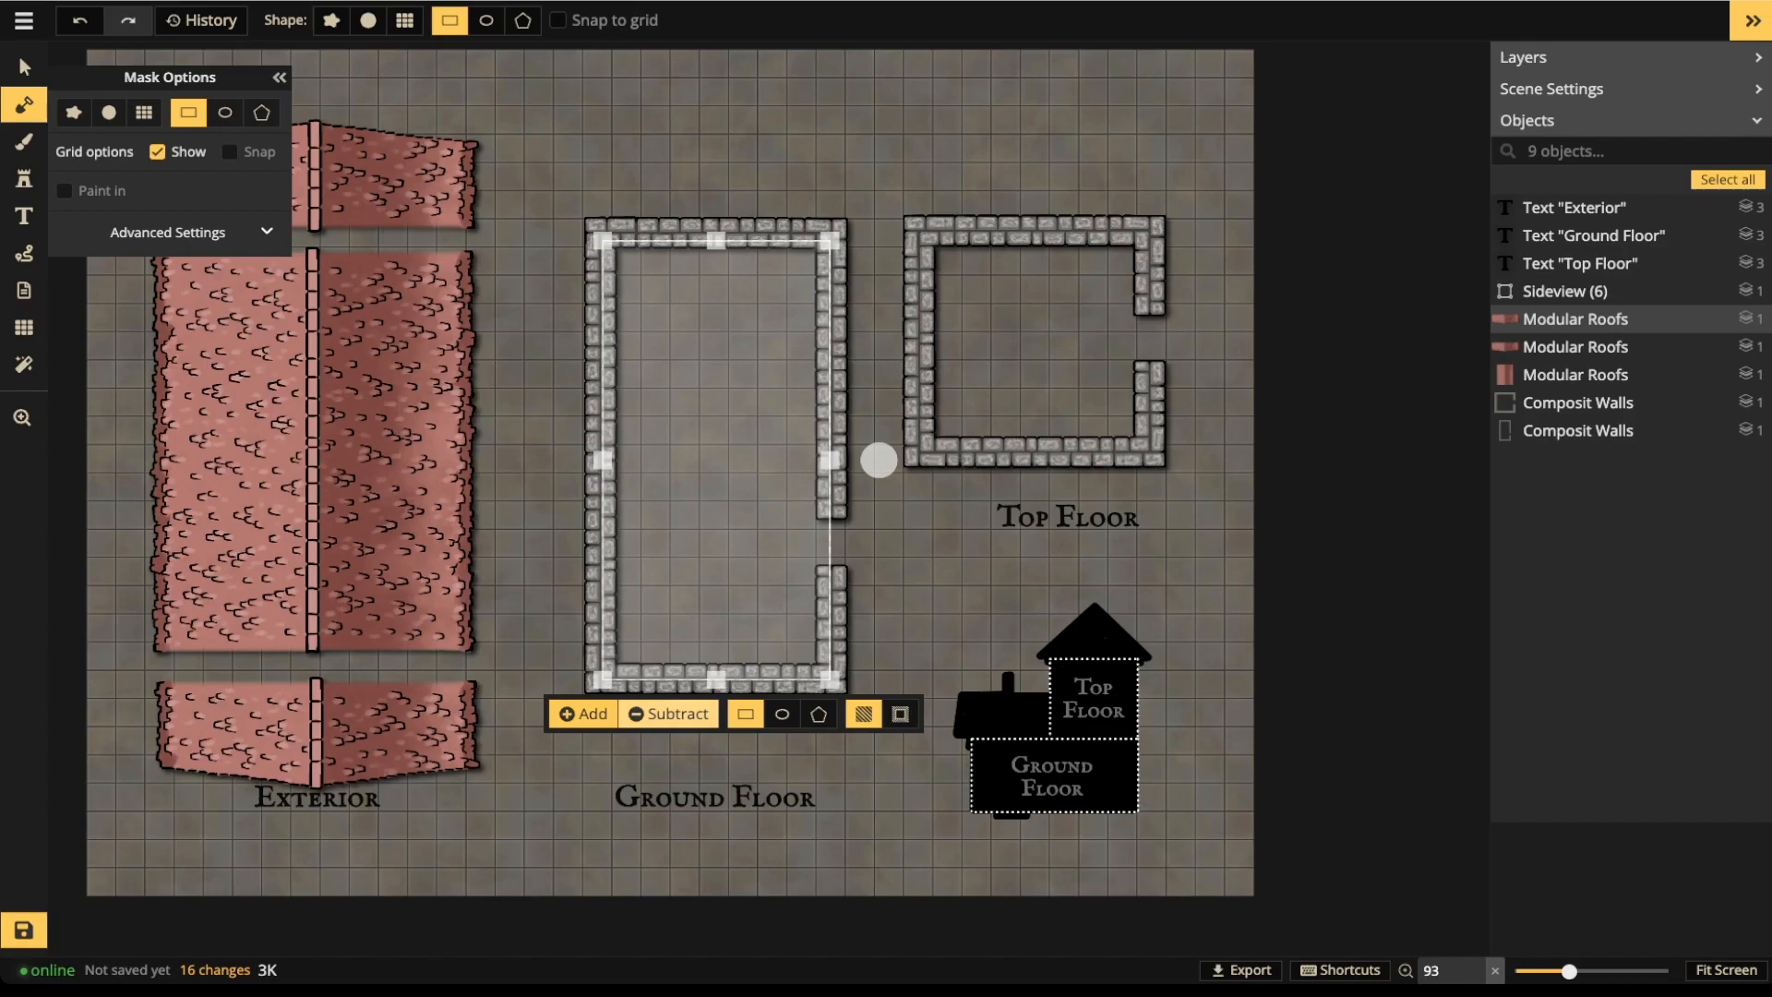
click(670, 714)
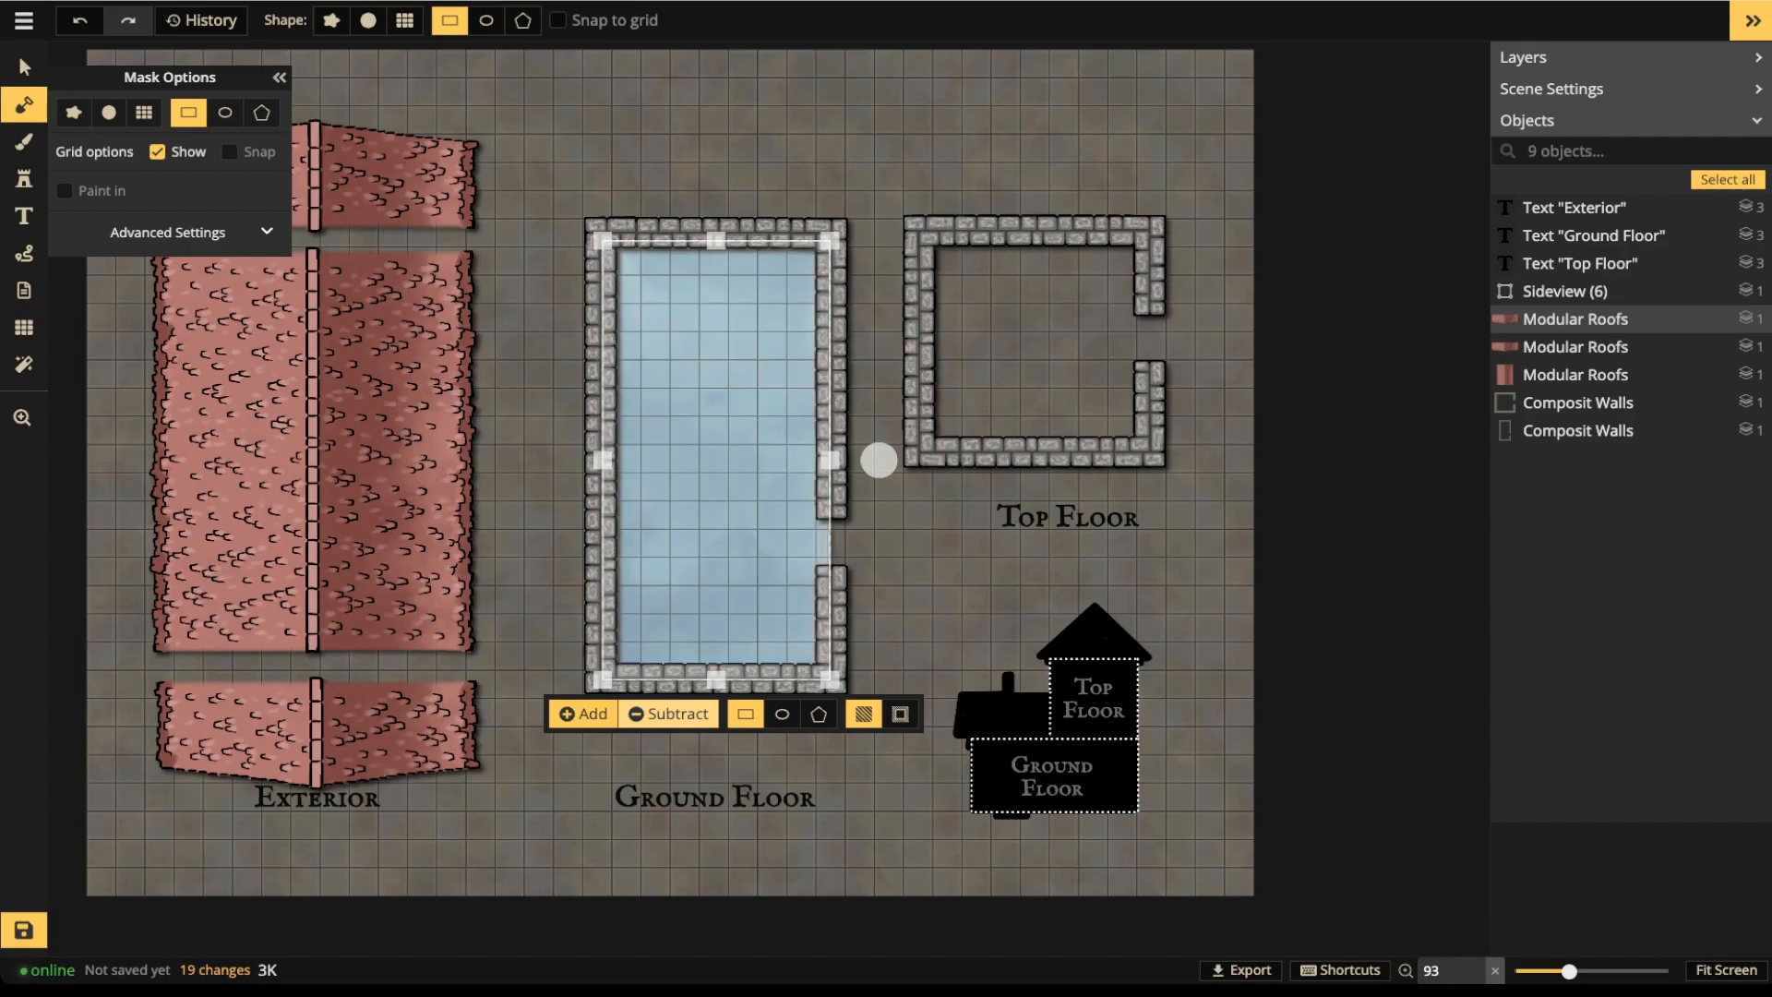
- Turn off the mask effects and dismiss the rectangle selection on the Ground Floor
click(188, 232)
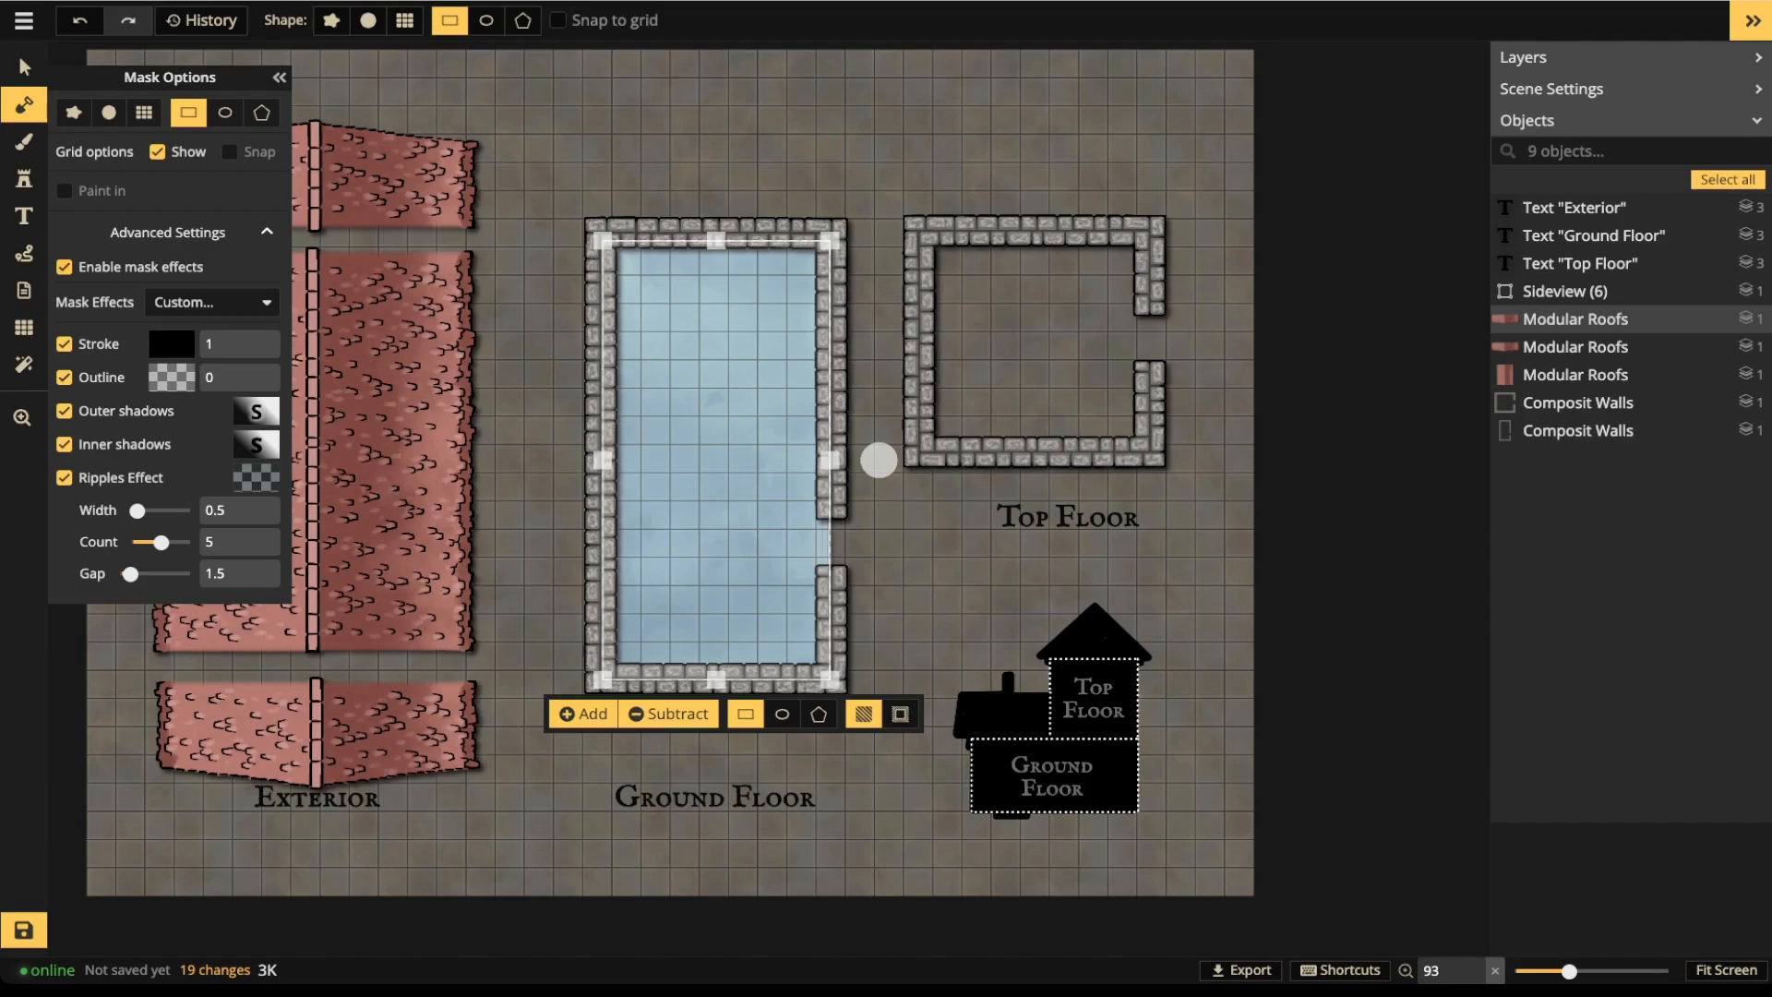
click(65, 267)
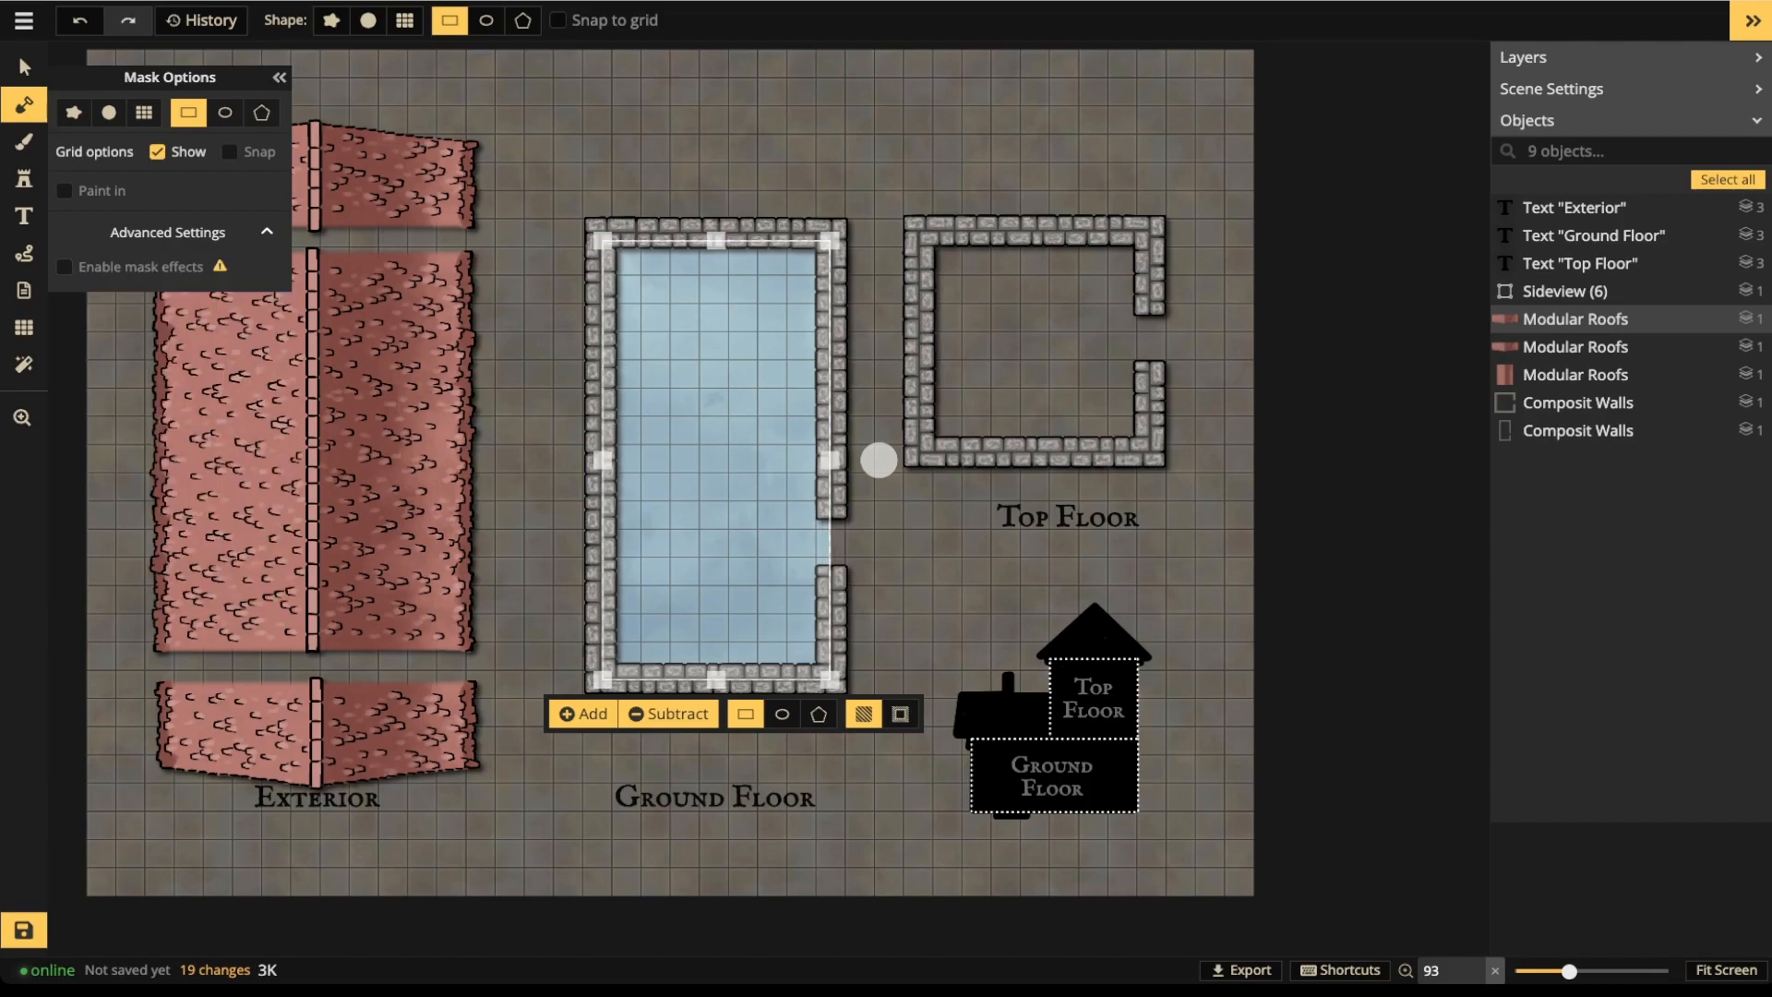
key(Escape)
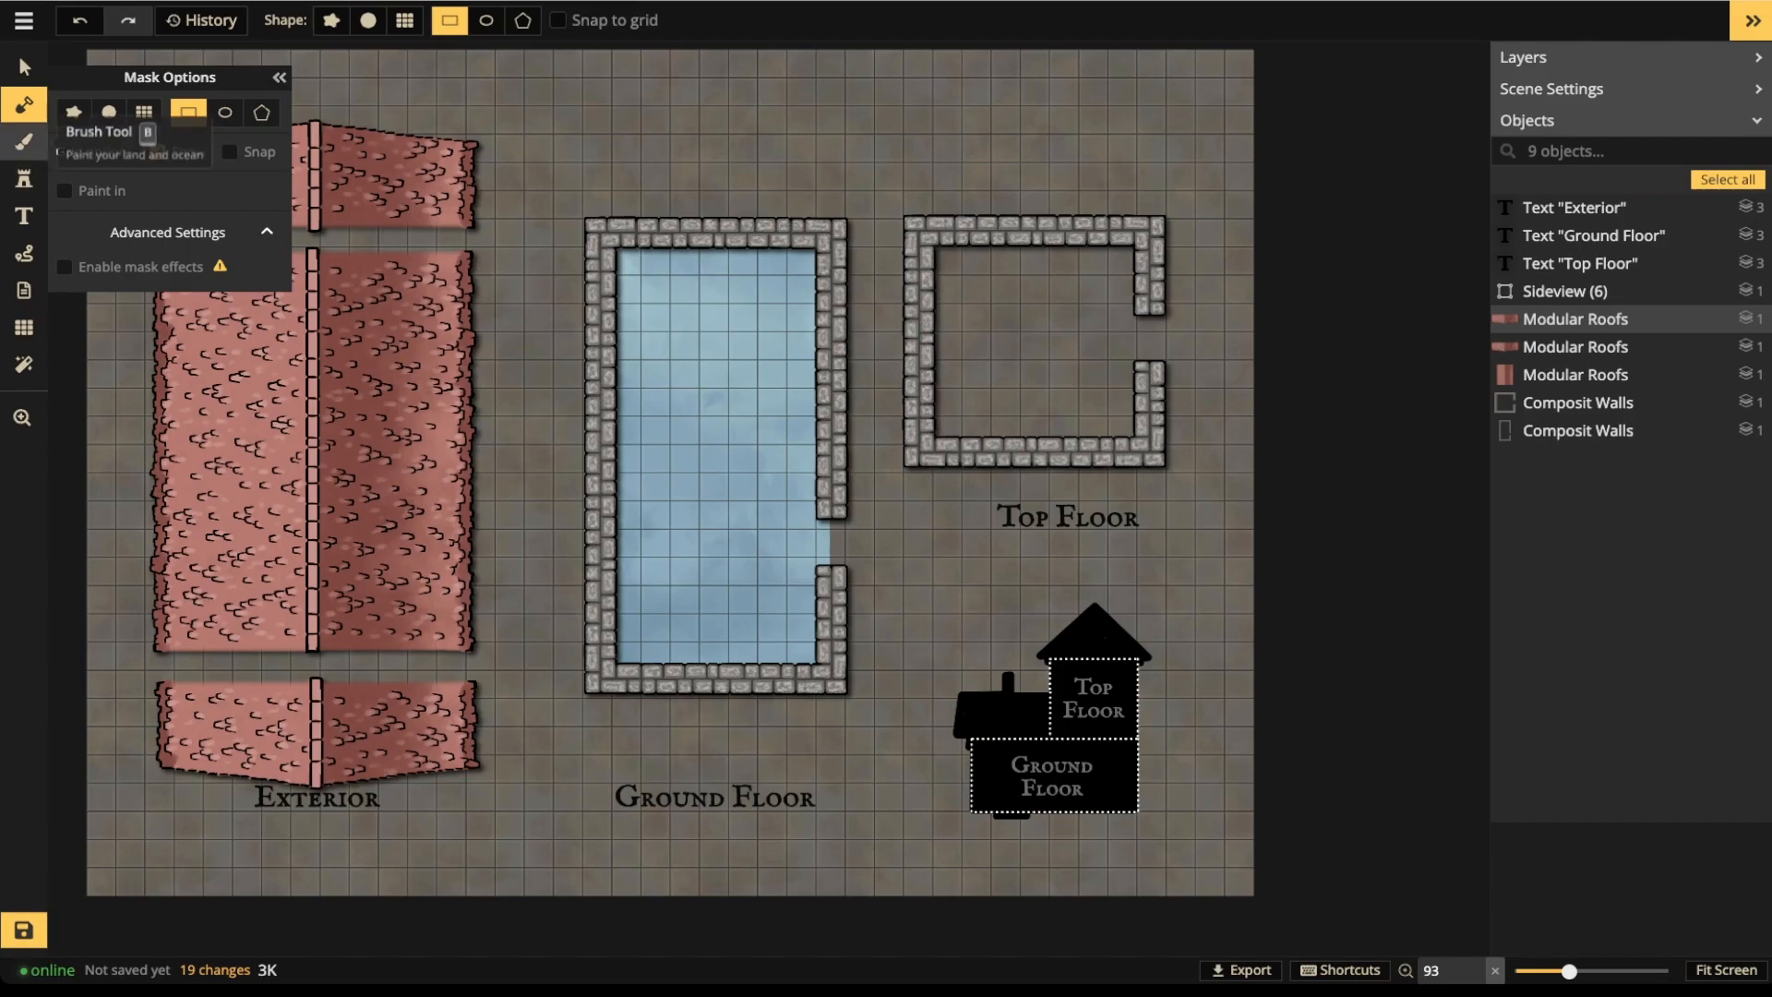
- Choose the dark grey cobblestone texture from Wizard Textures for the background brush
click(24, 142)
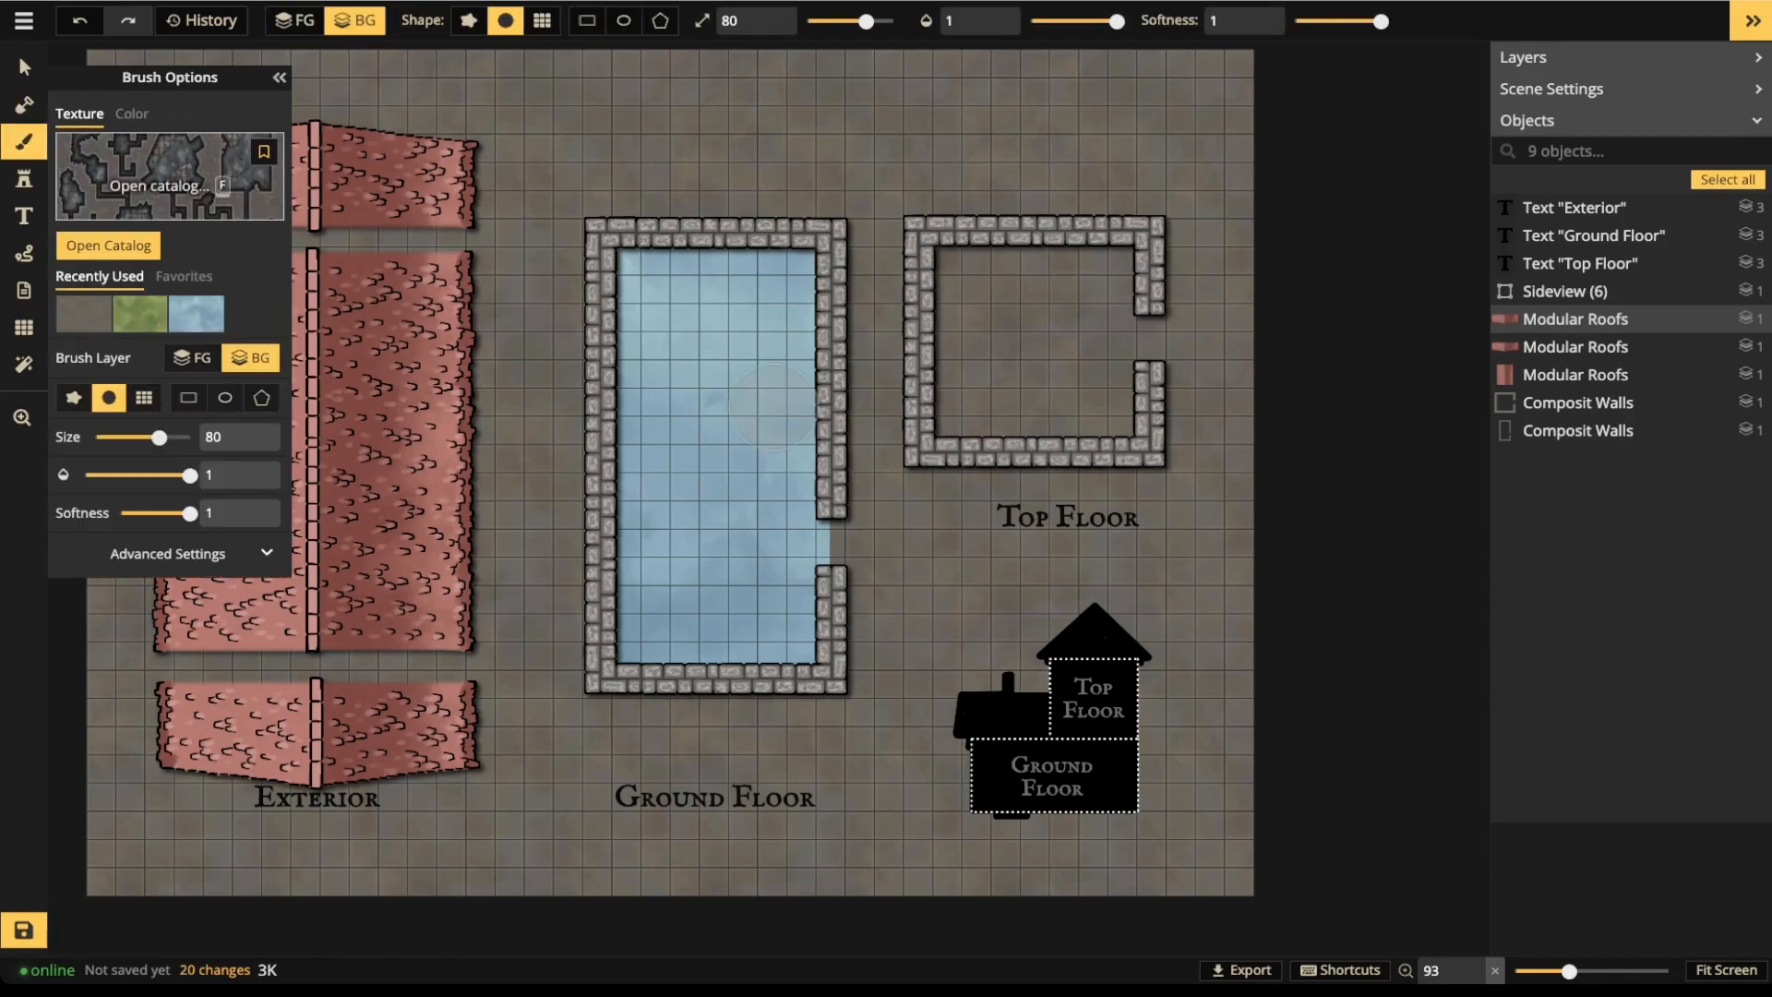
key(f)
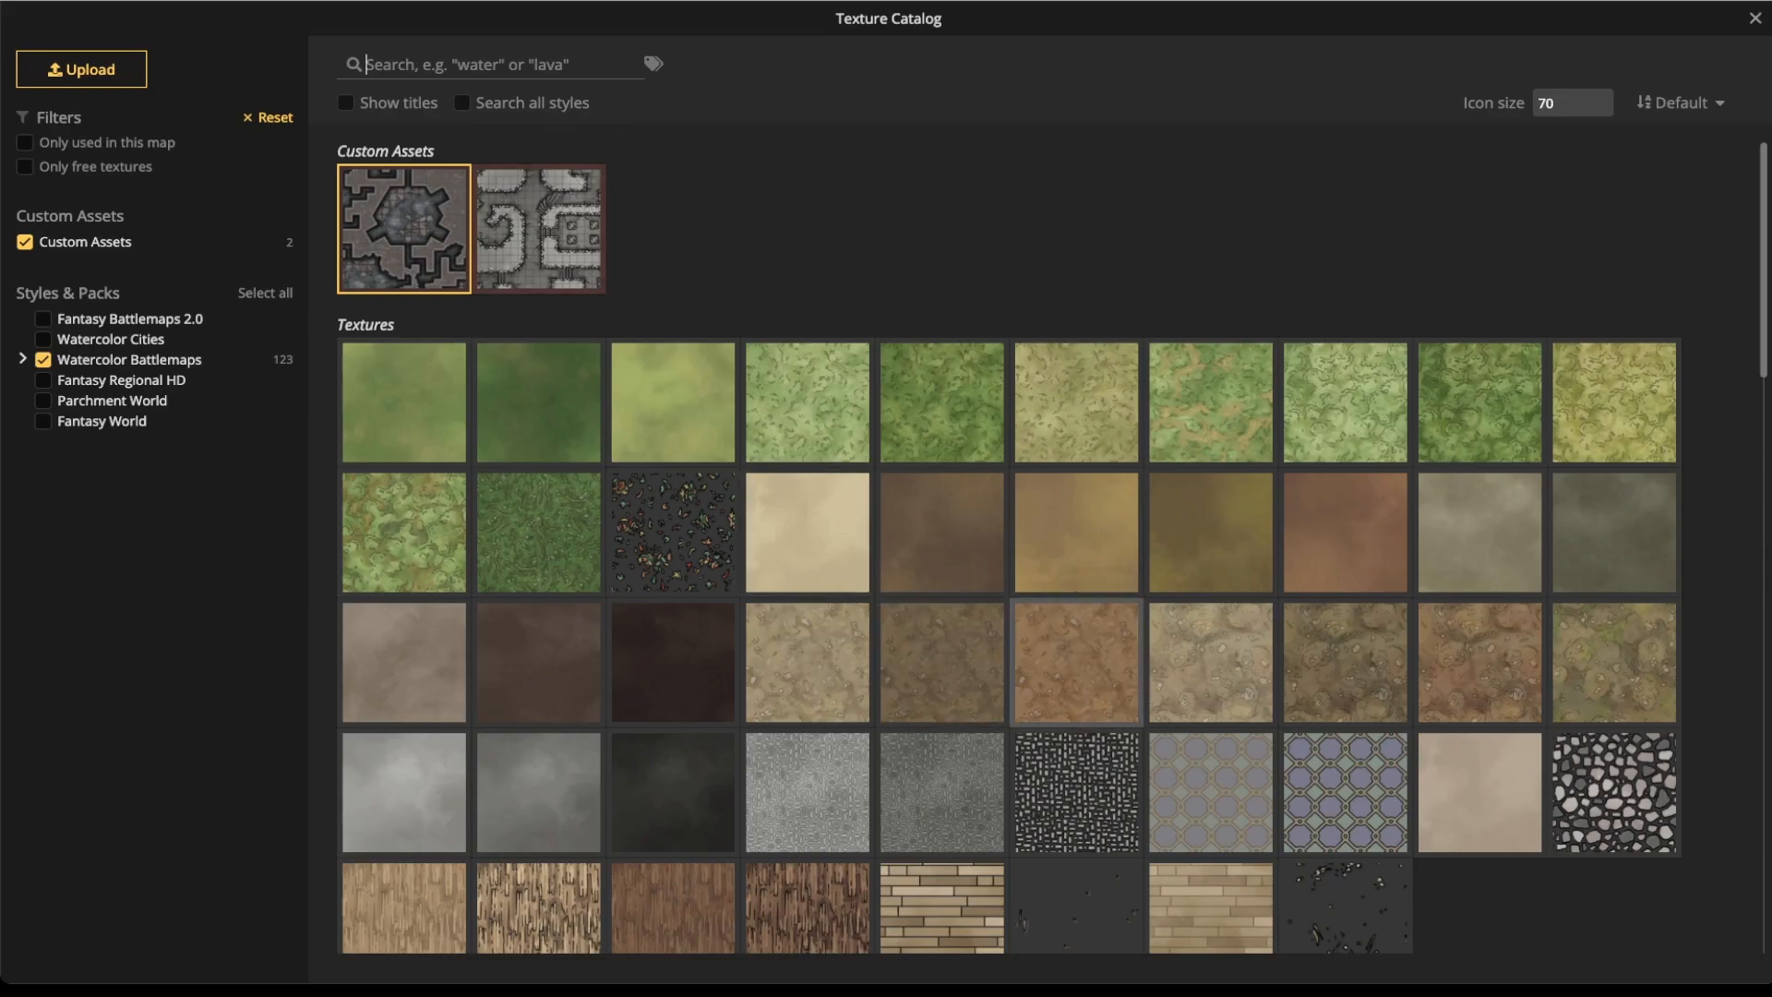
scroll(942, 662, down, 1)
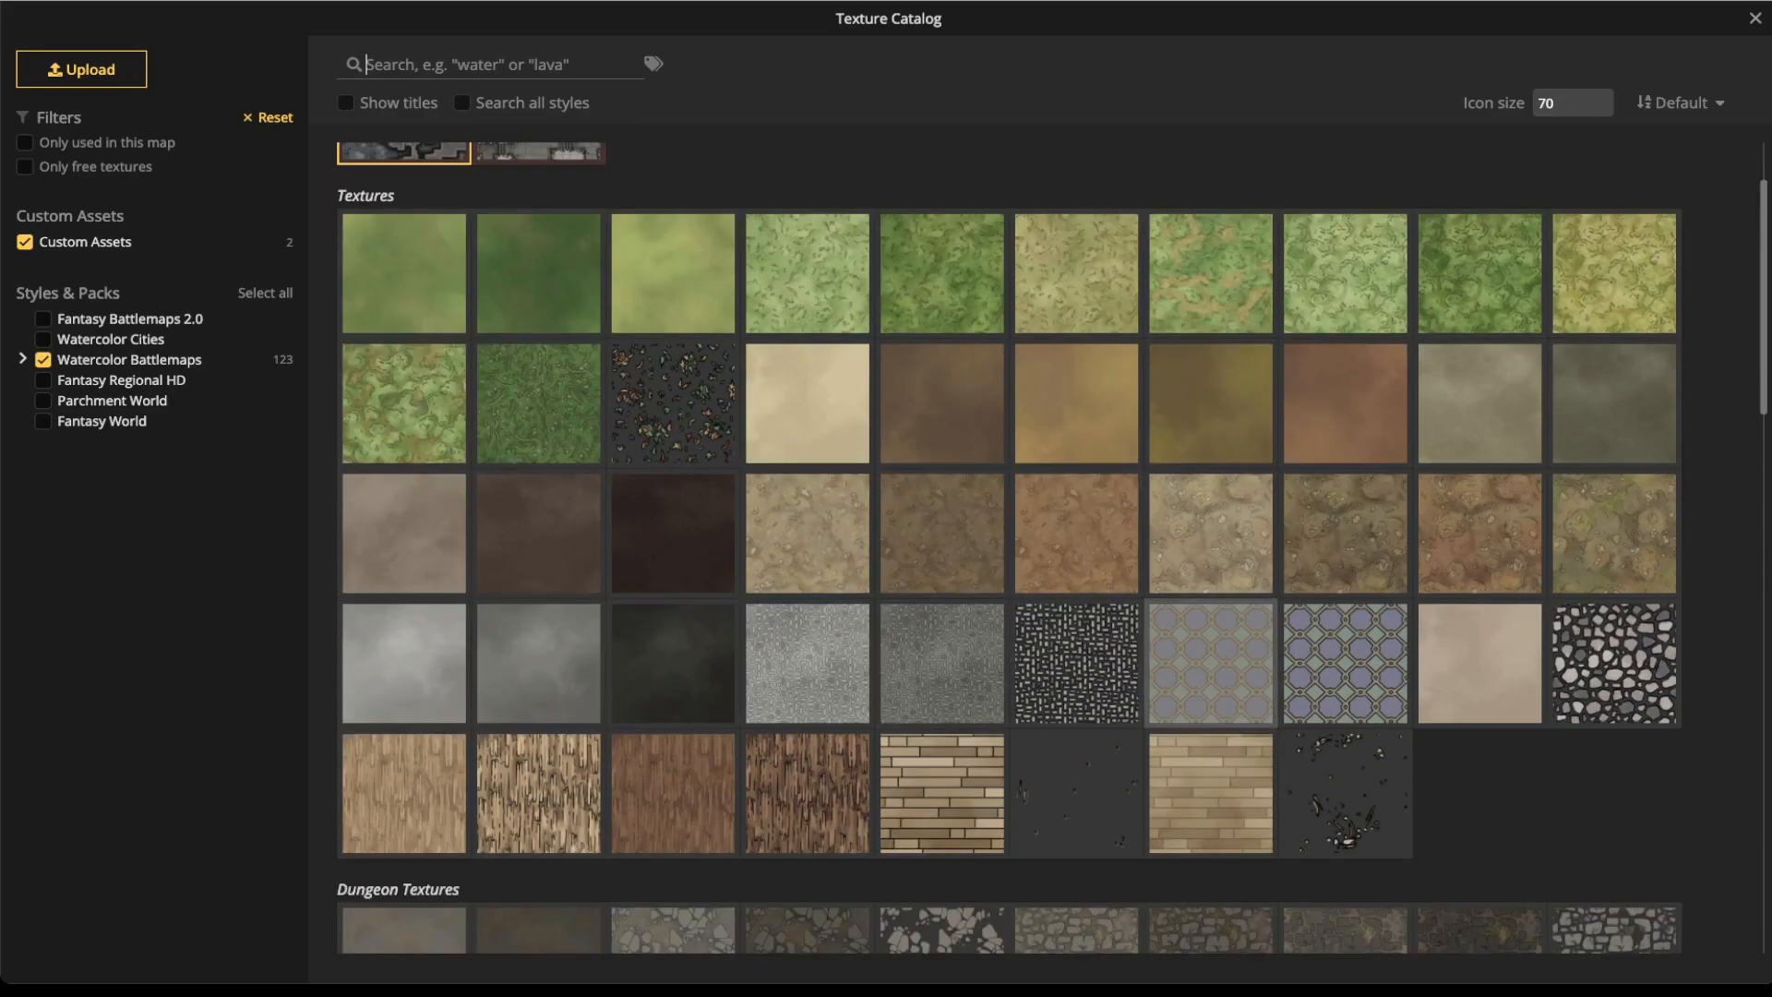
scroll(1076, 646, down, 3)
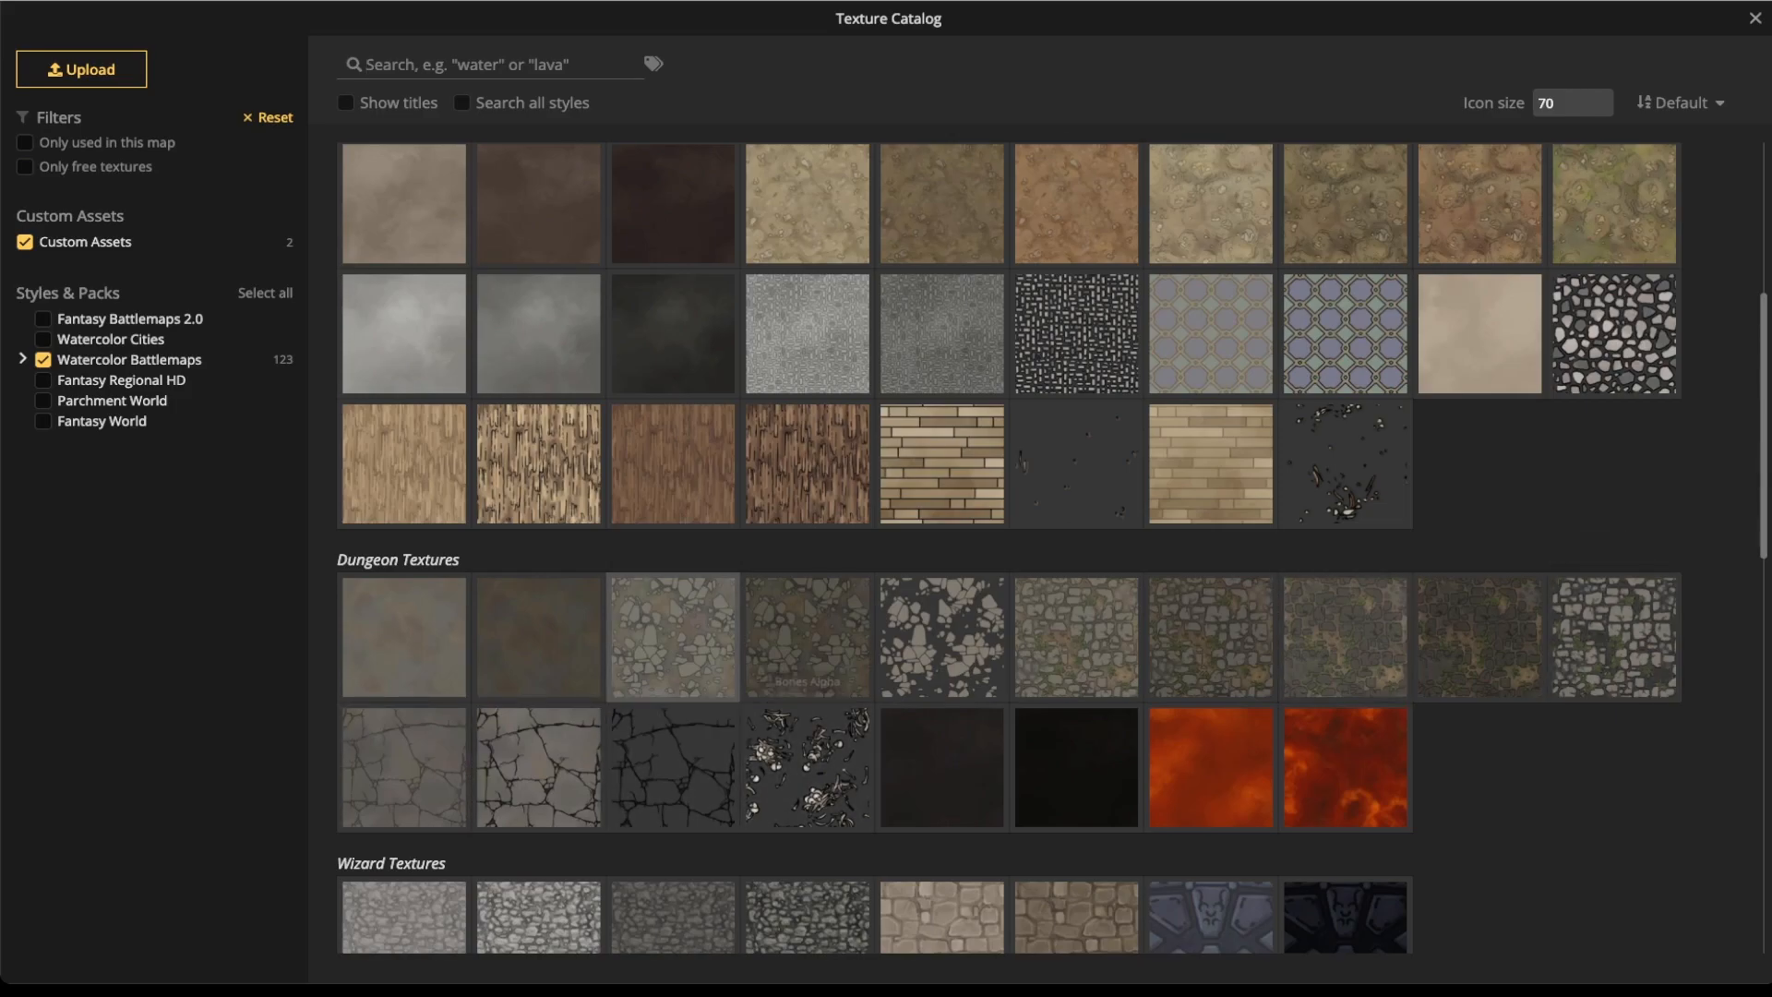
scroll(673, 604, down, 4)
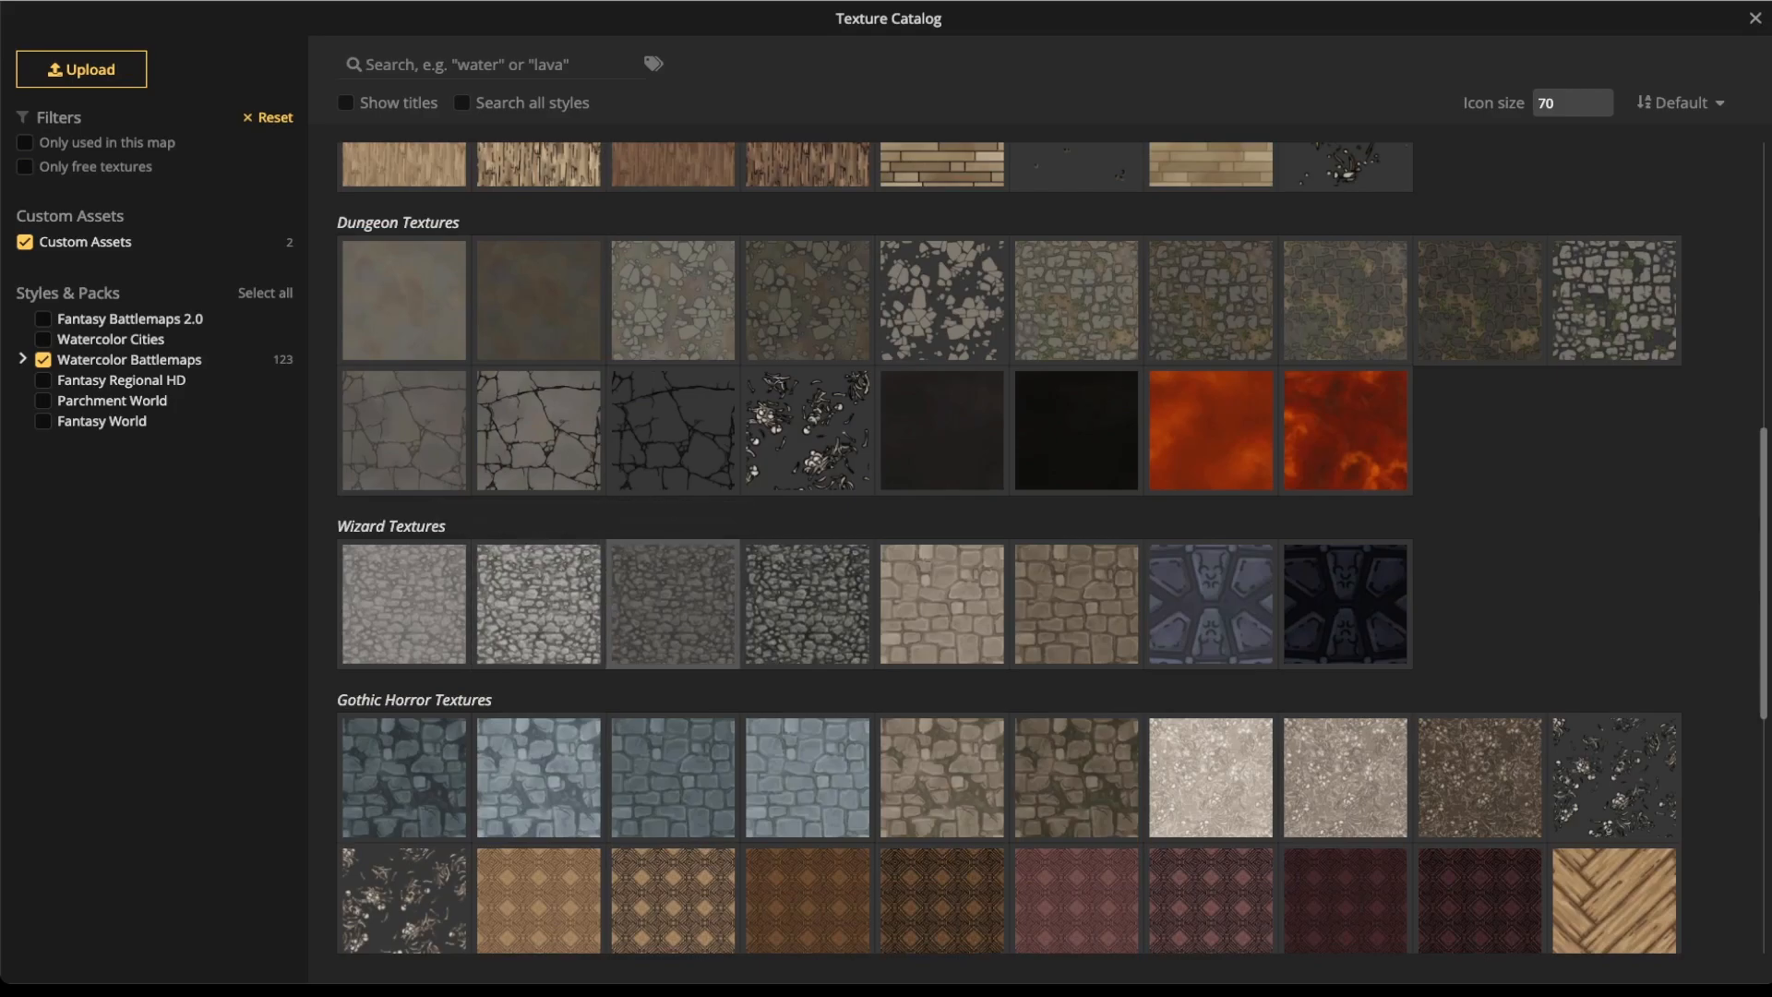
click(672, 604)
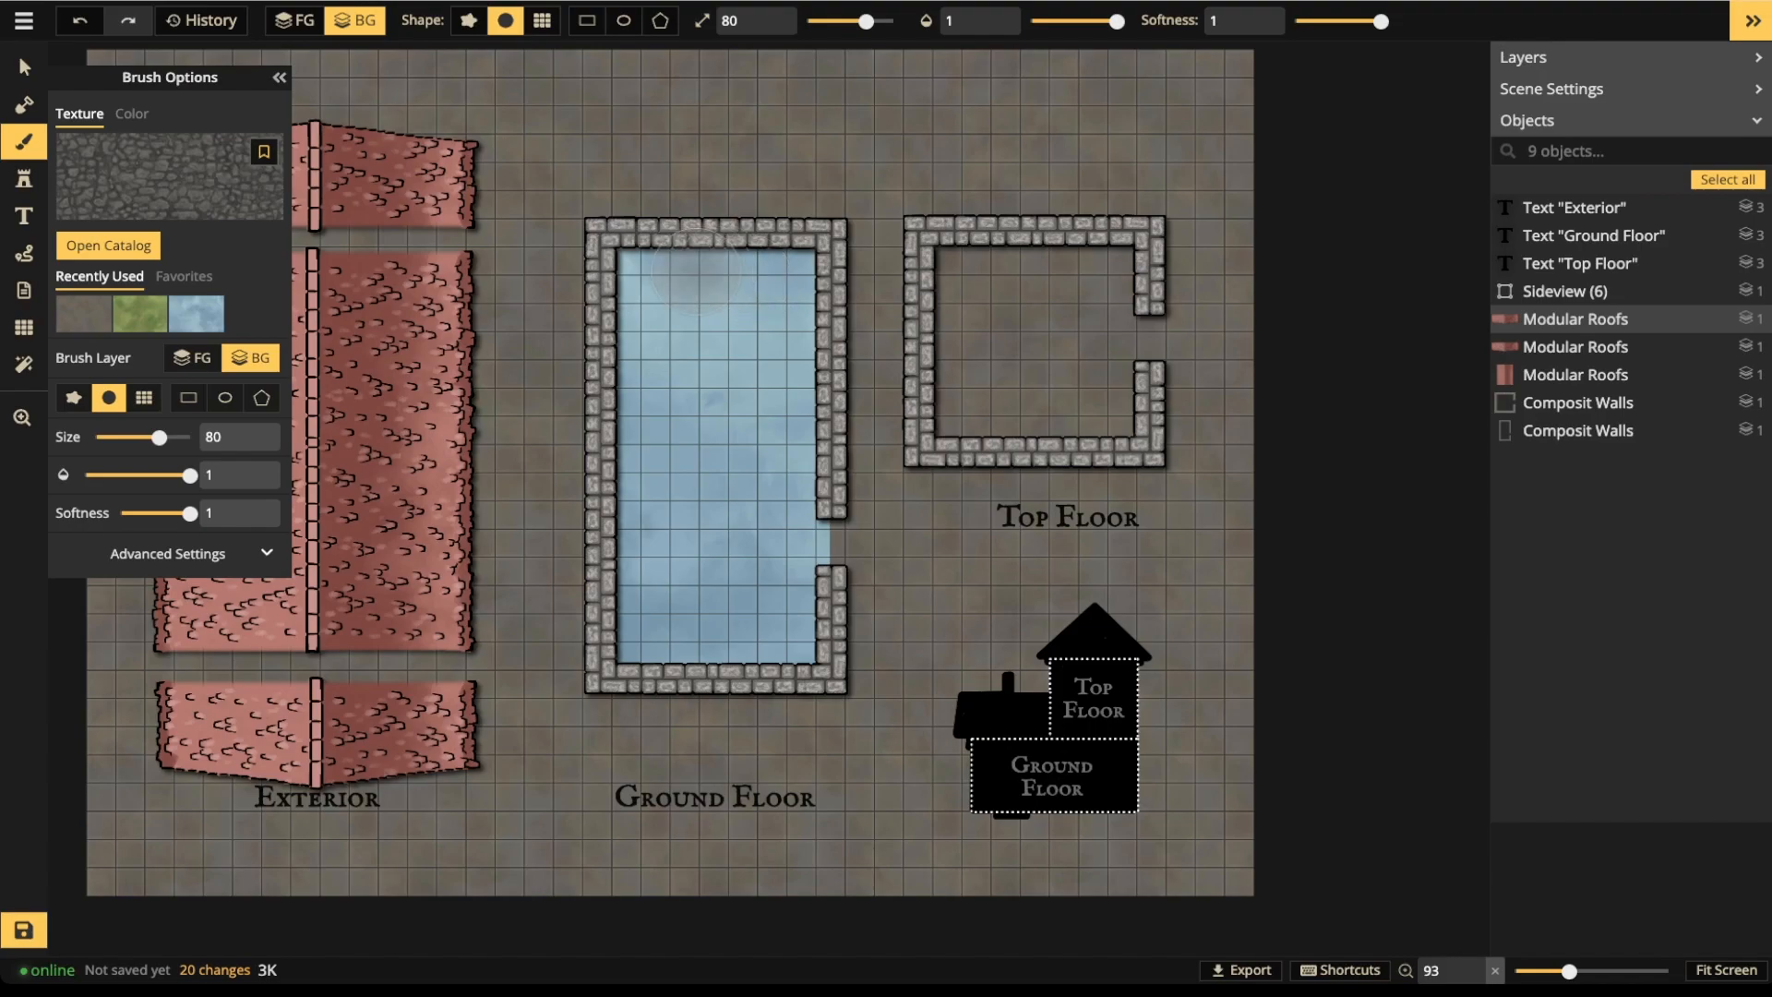
- Fill a rectangle enclosing the whole Ground Floor with the cobblestone texture on the background layer
click(587, 20)
mouse_move(498, 134)
mouse_down()
mouse_move(648, 294)
mouse_move(881, 659)
mouse_move(900, 729)
mouse_up()
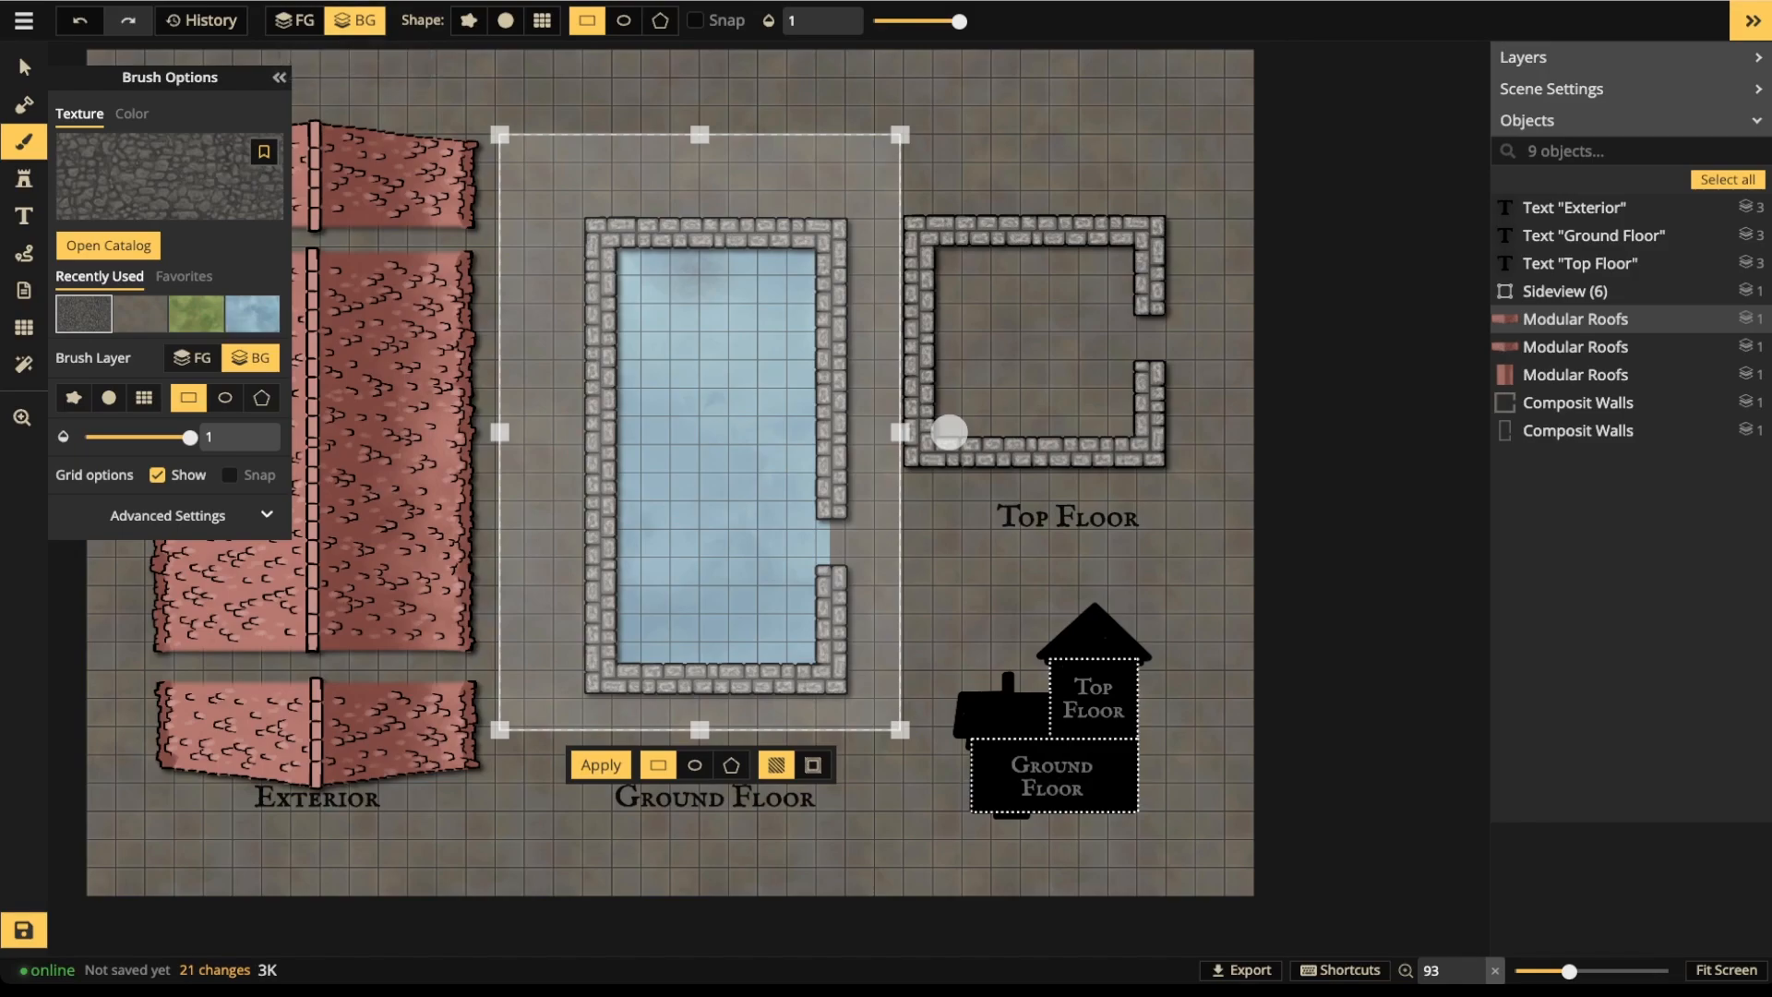
click(949, 431)
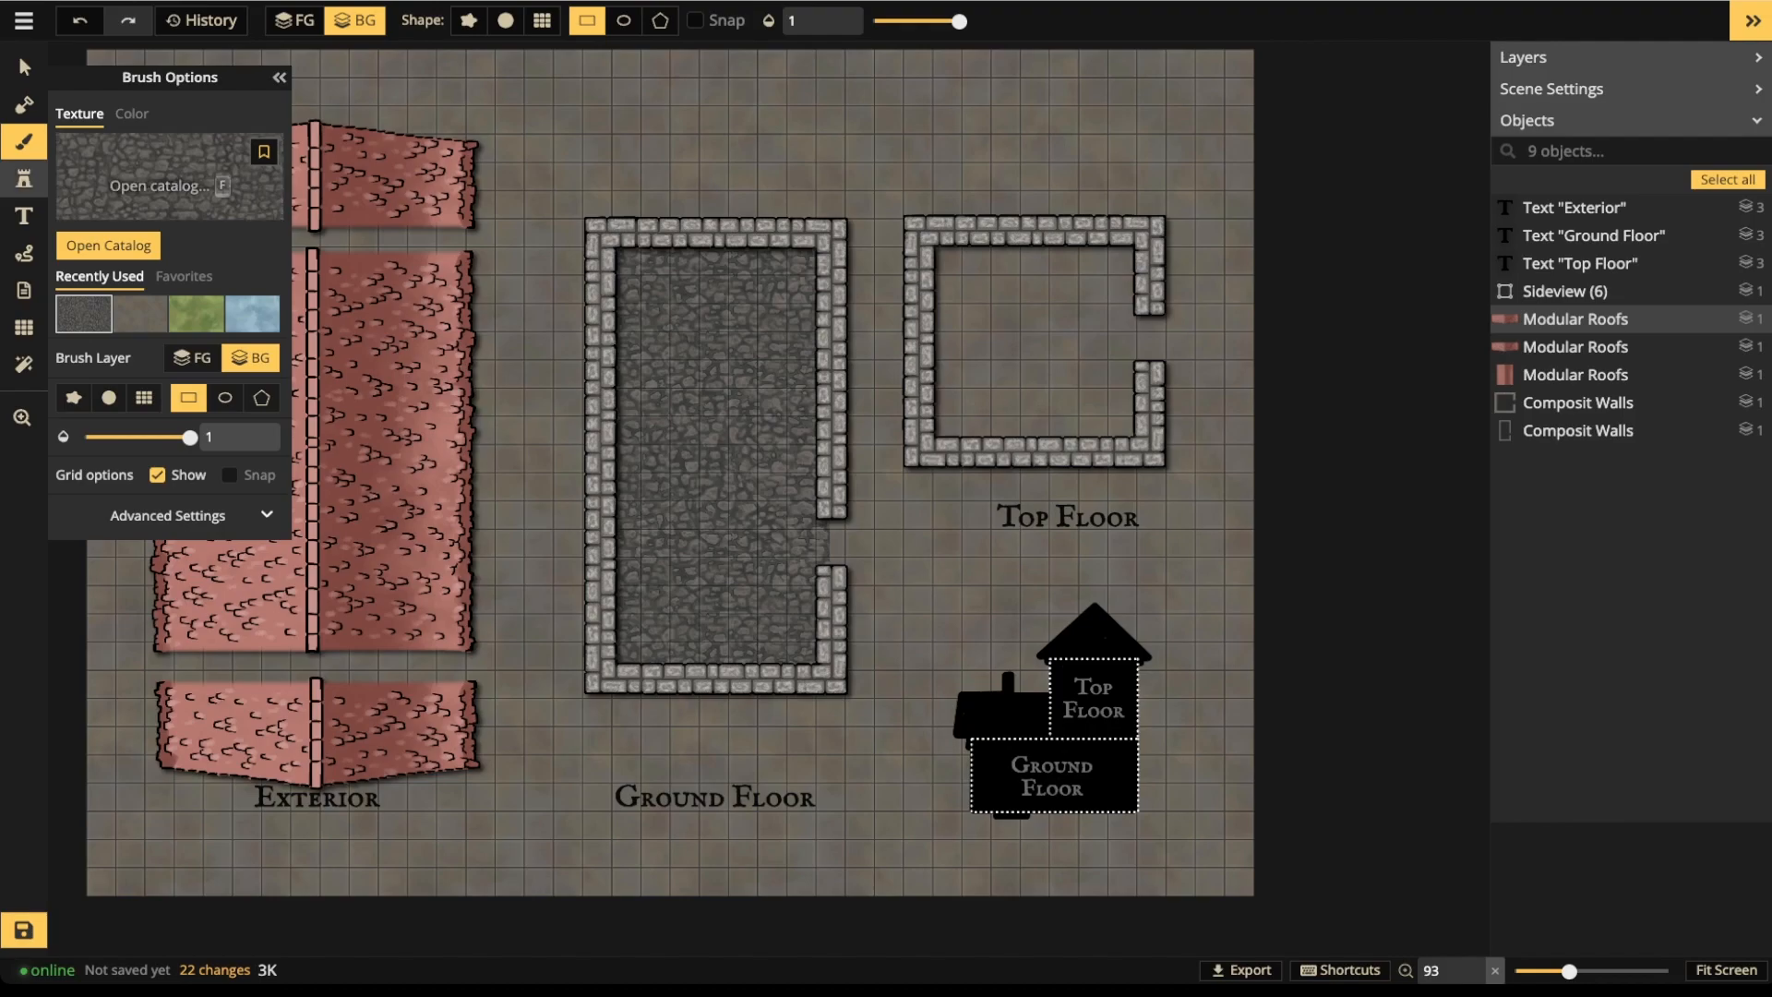
- Place a circular Edge Smooth shapes stamp from Clipping Masks on the upper part of the Ground Floor's stone floor
click(24, 179)
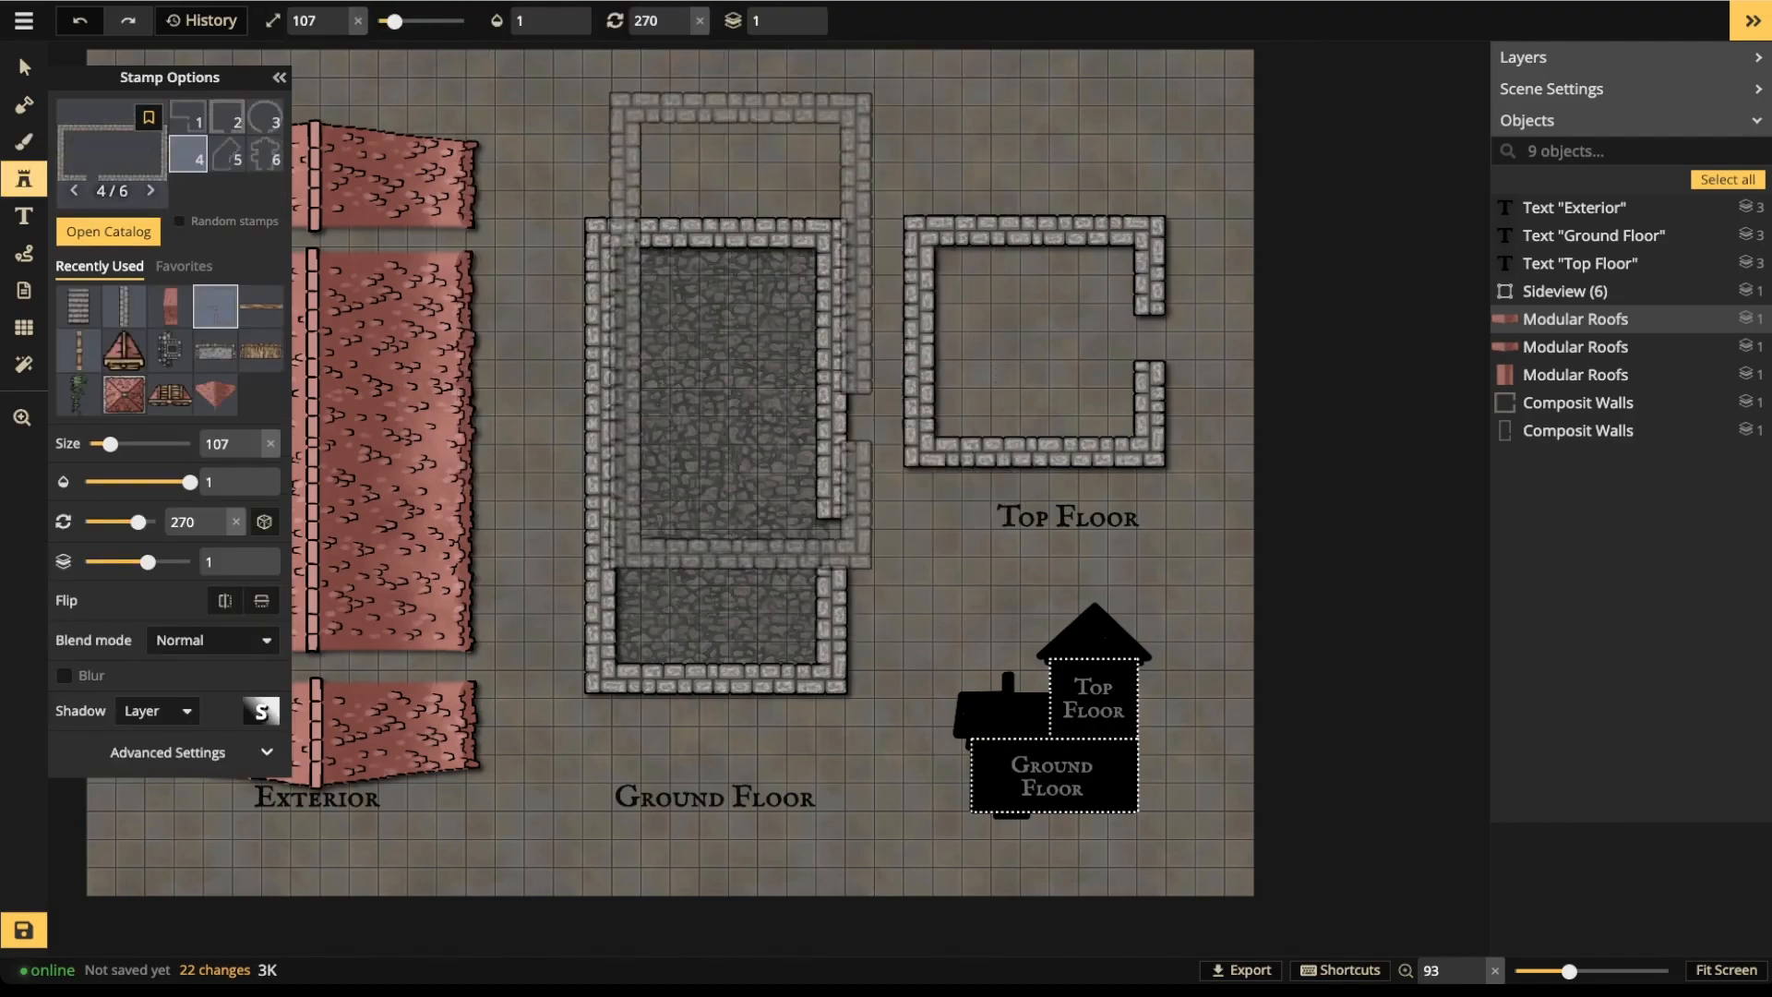
click(773, 408)
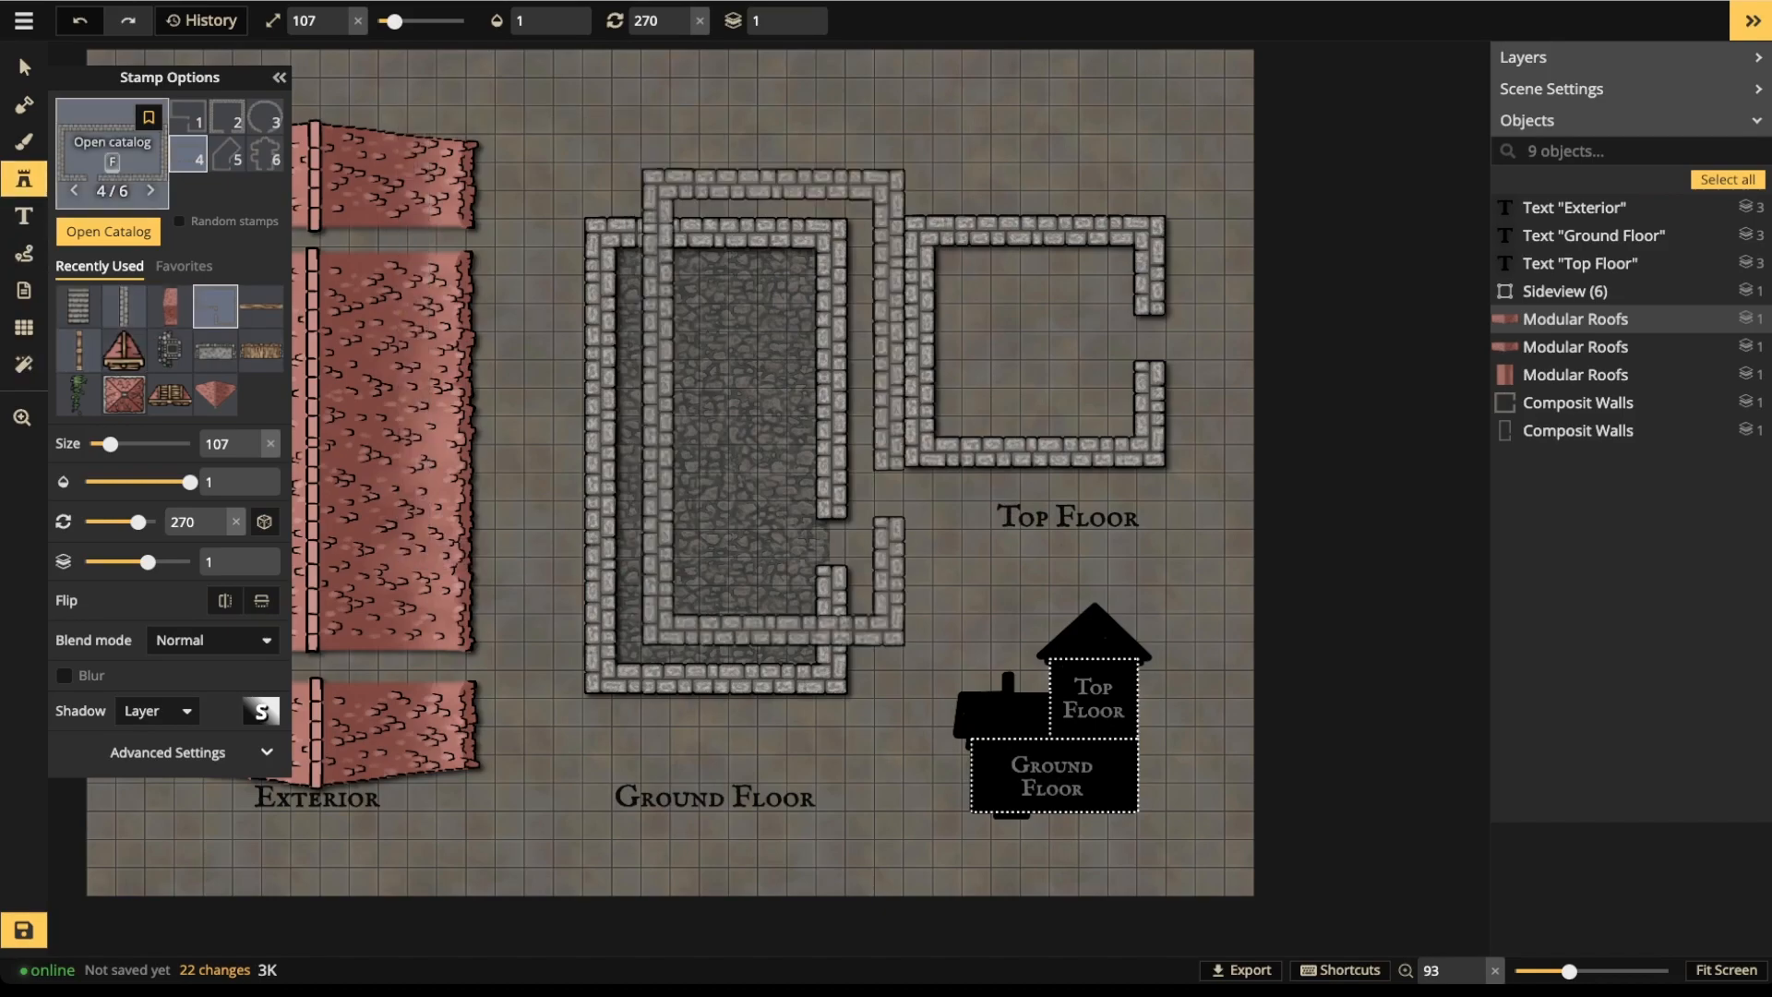
click(112, 148)
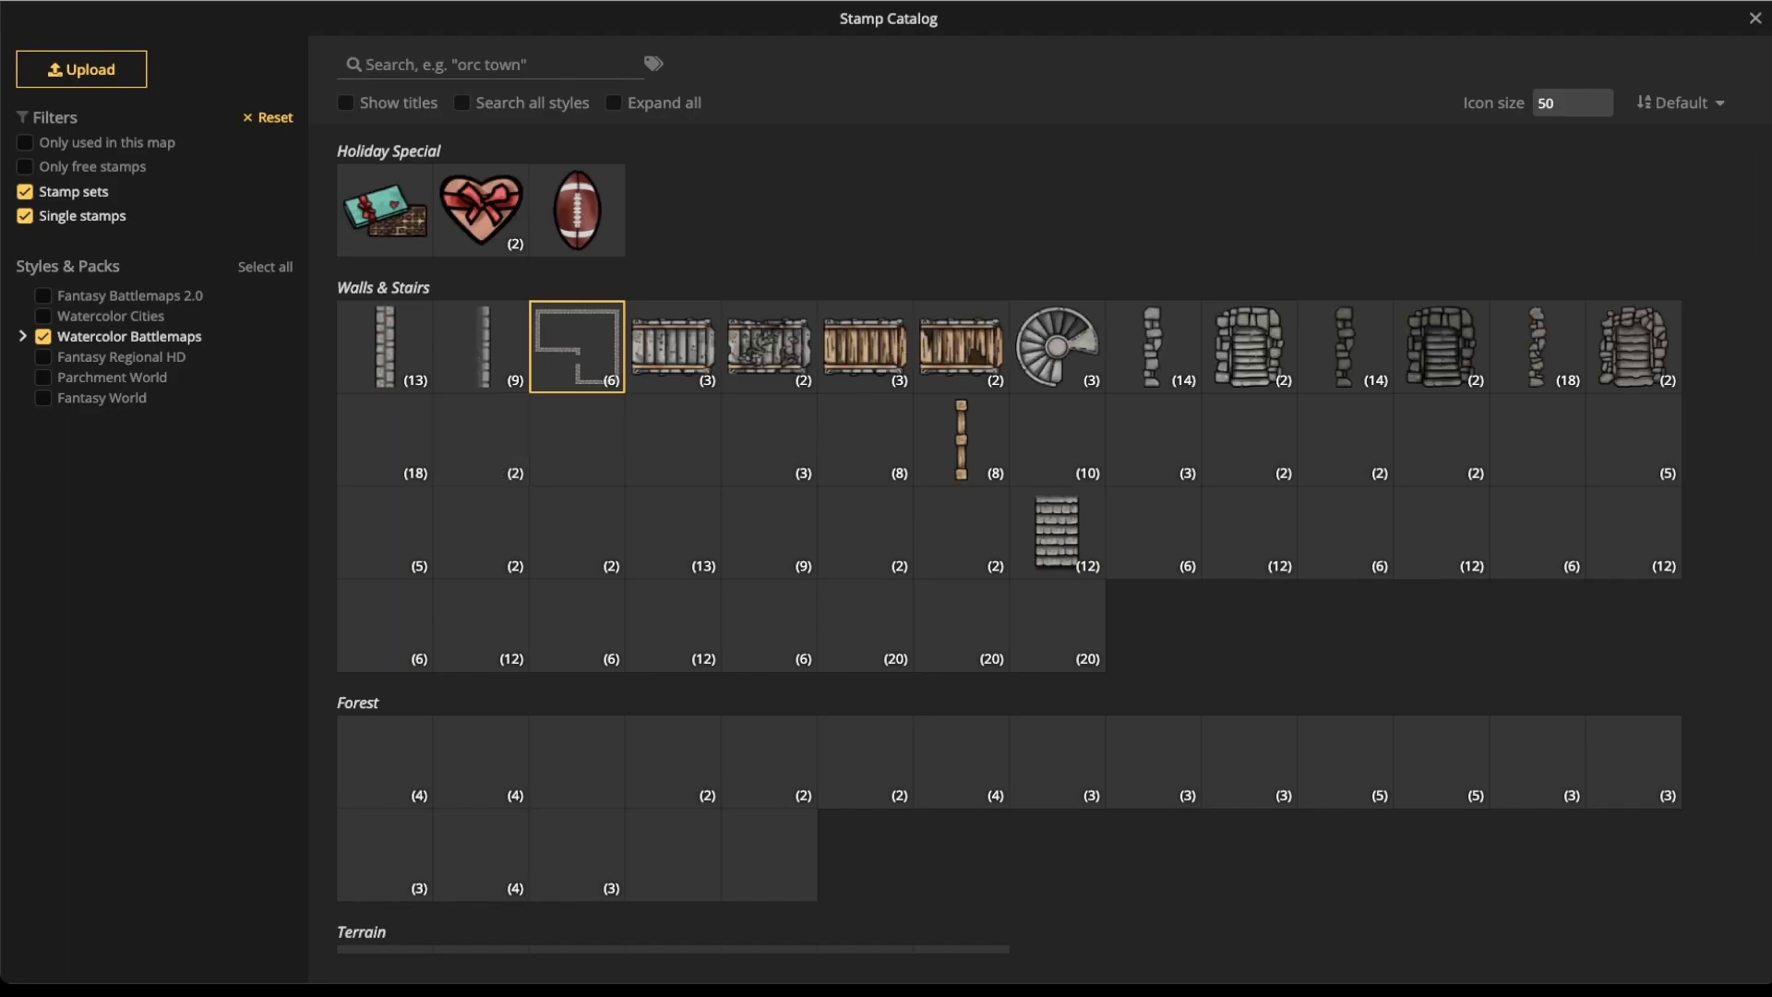
scroll(1006, 369, down, 5)
scroll(1006, 369, down, 10)
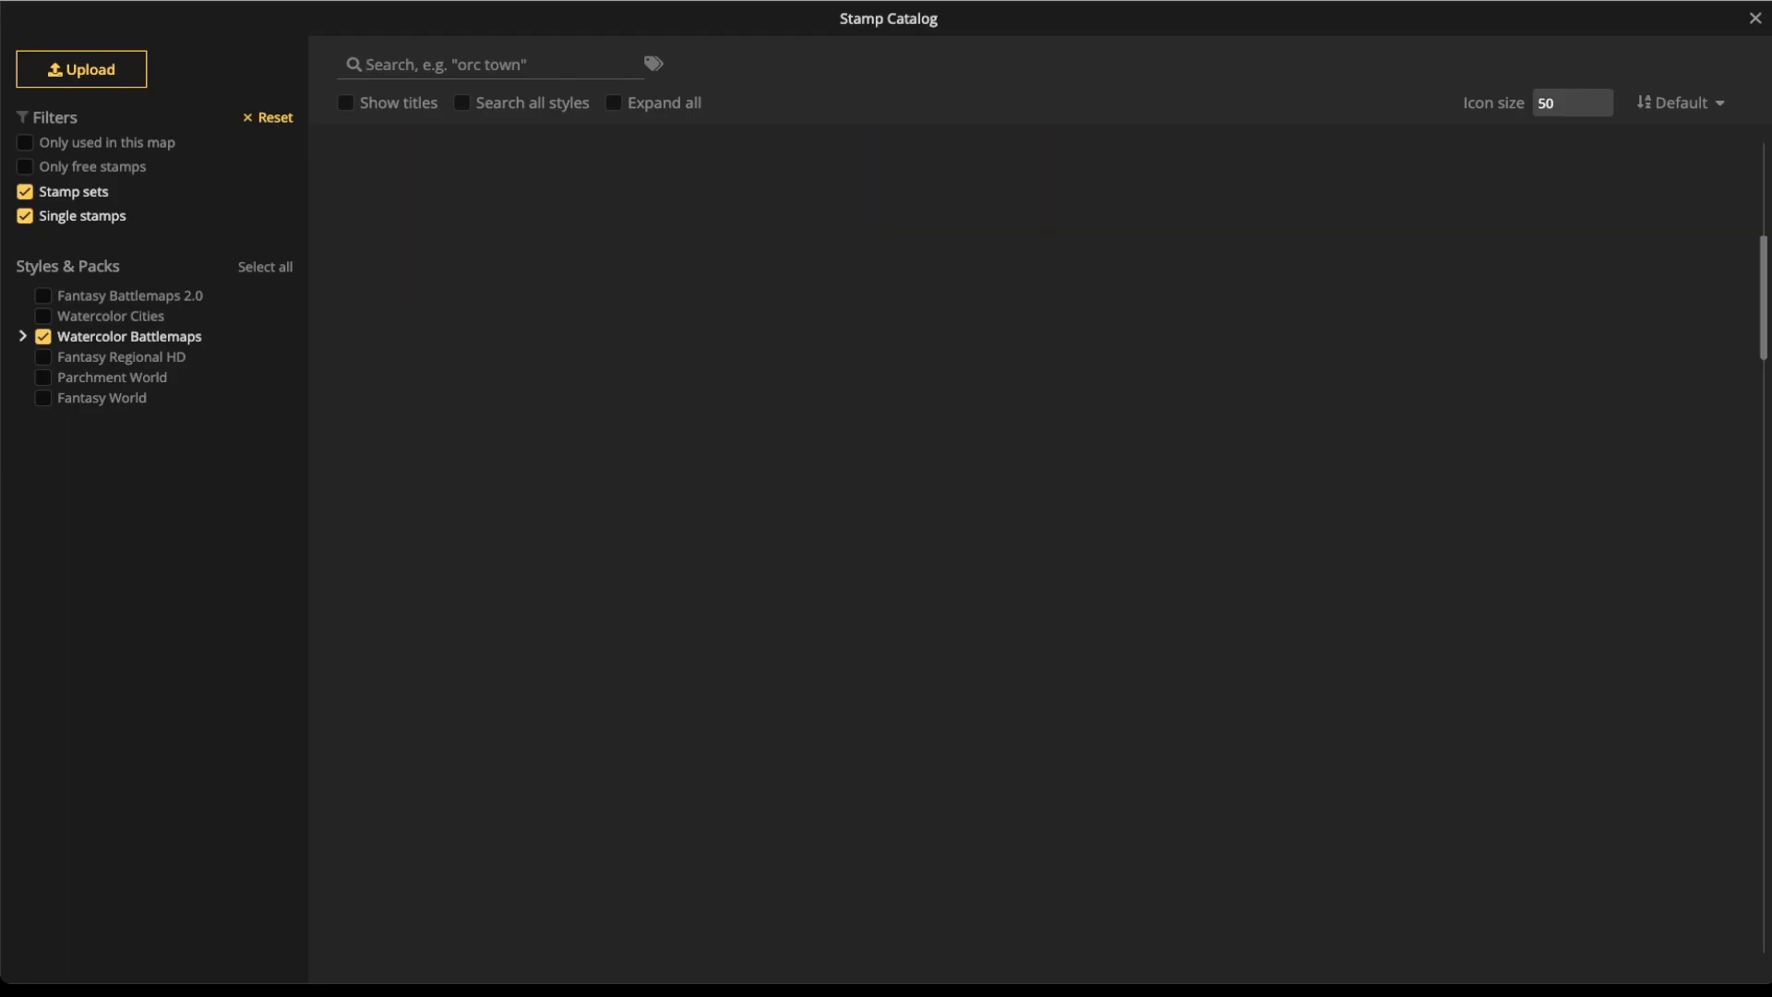
scroll(1006, 369, down, 5)
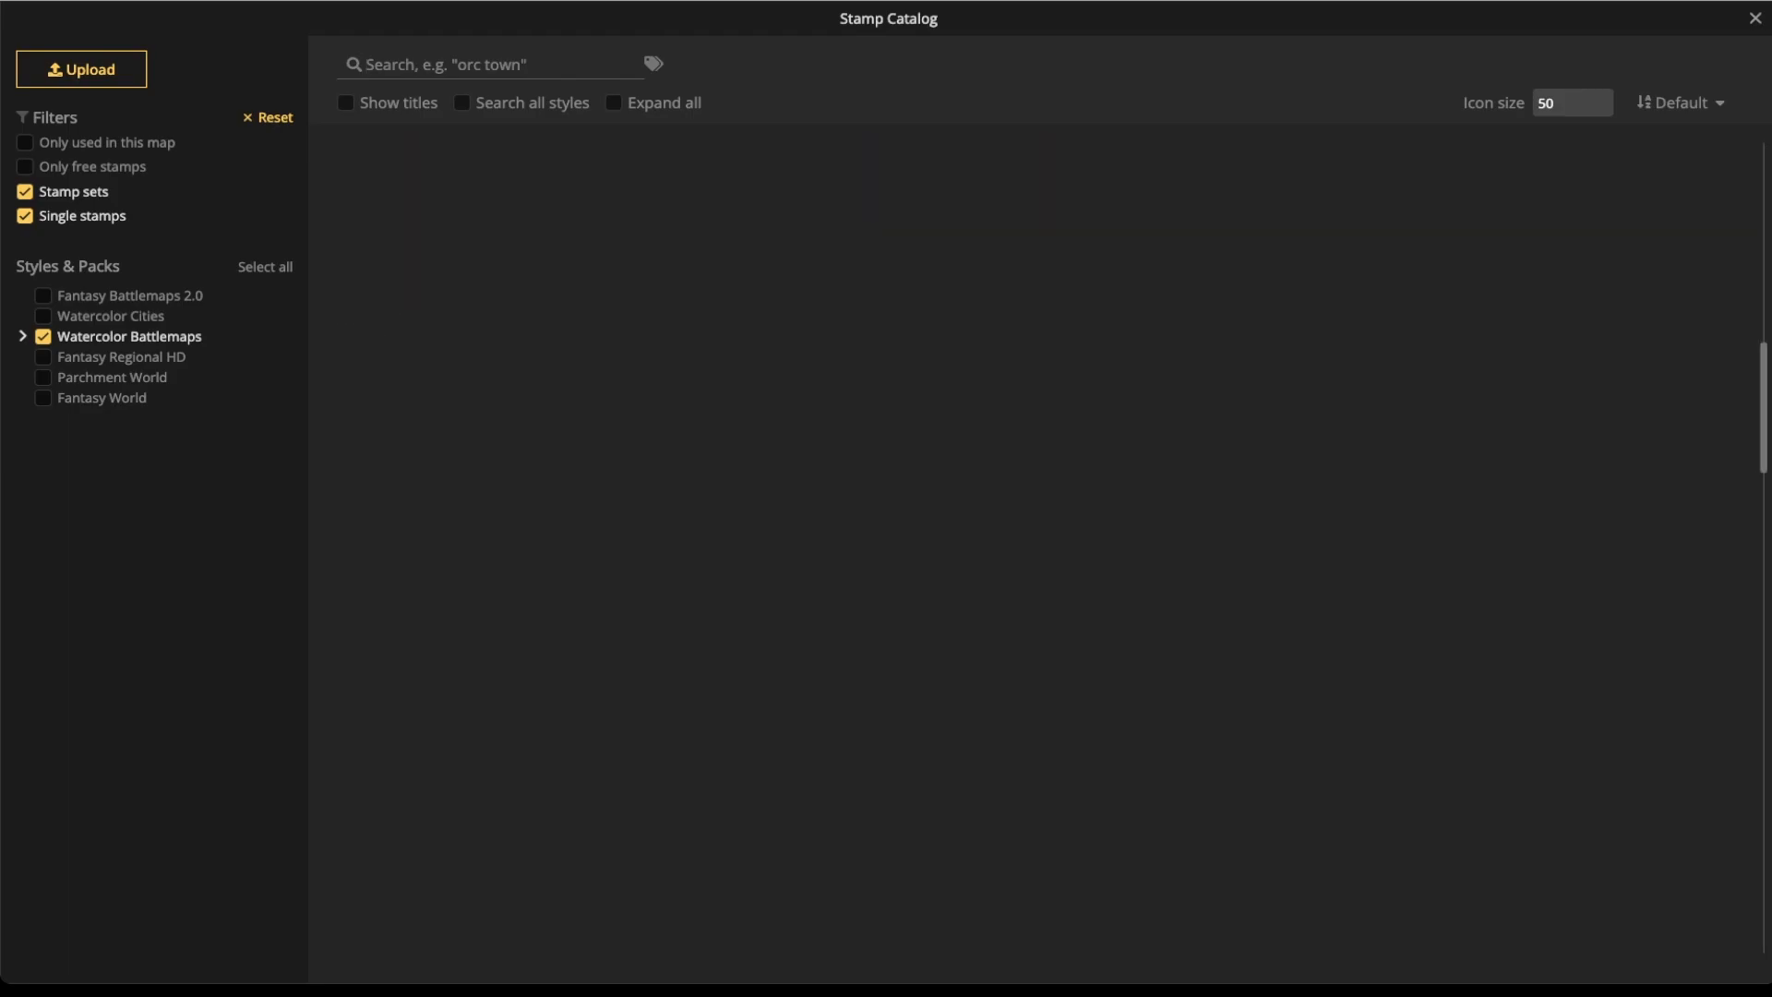
scroll(577, 475, down, 15)
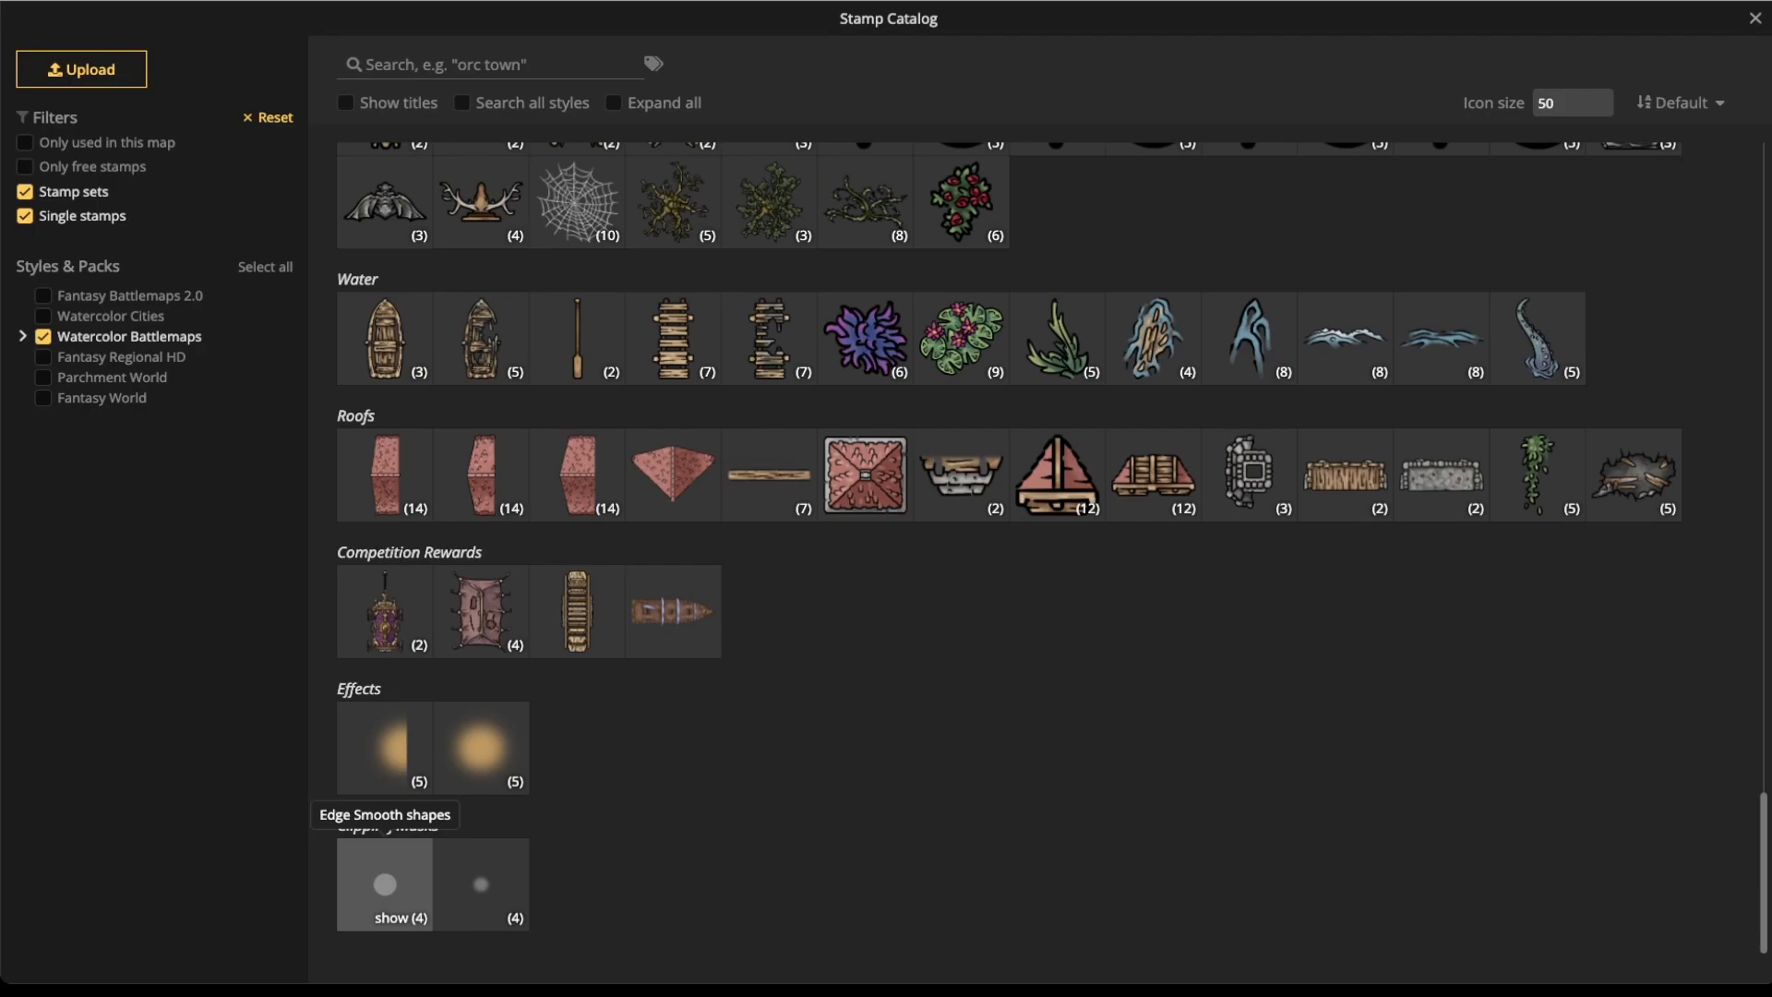
click(385, 884)
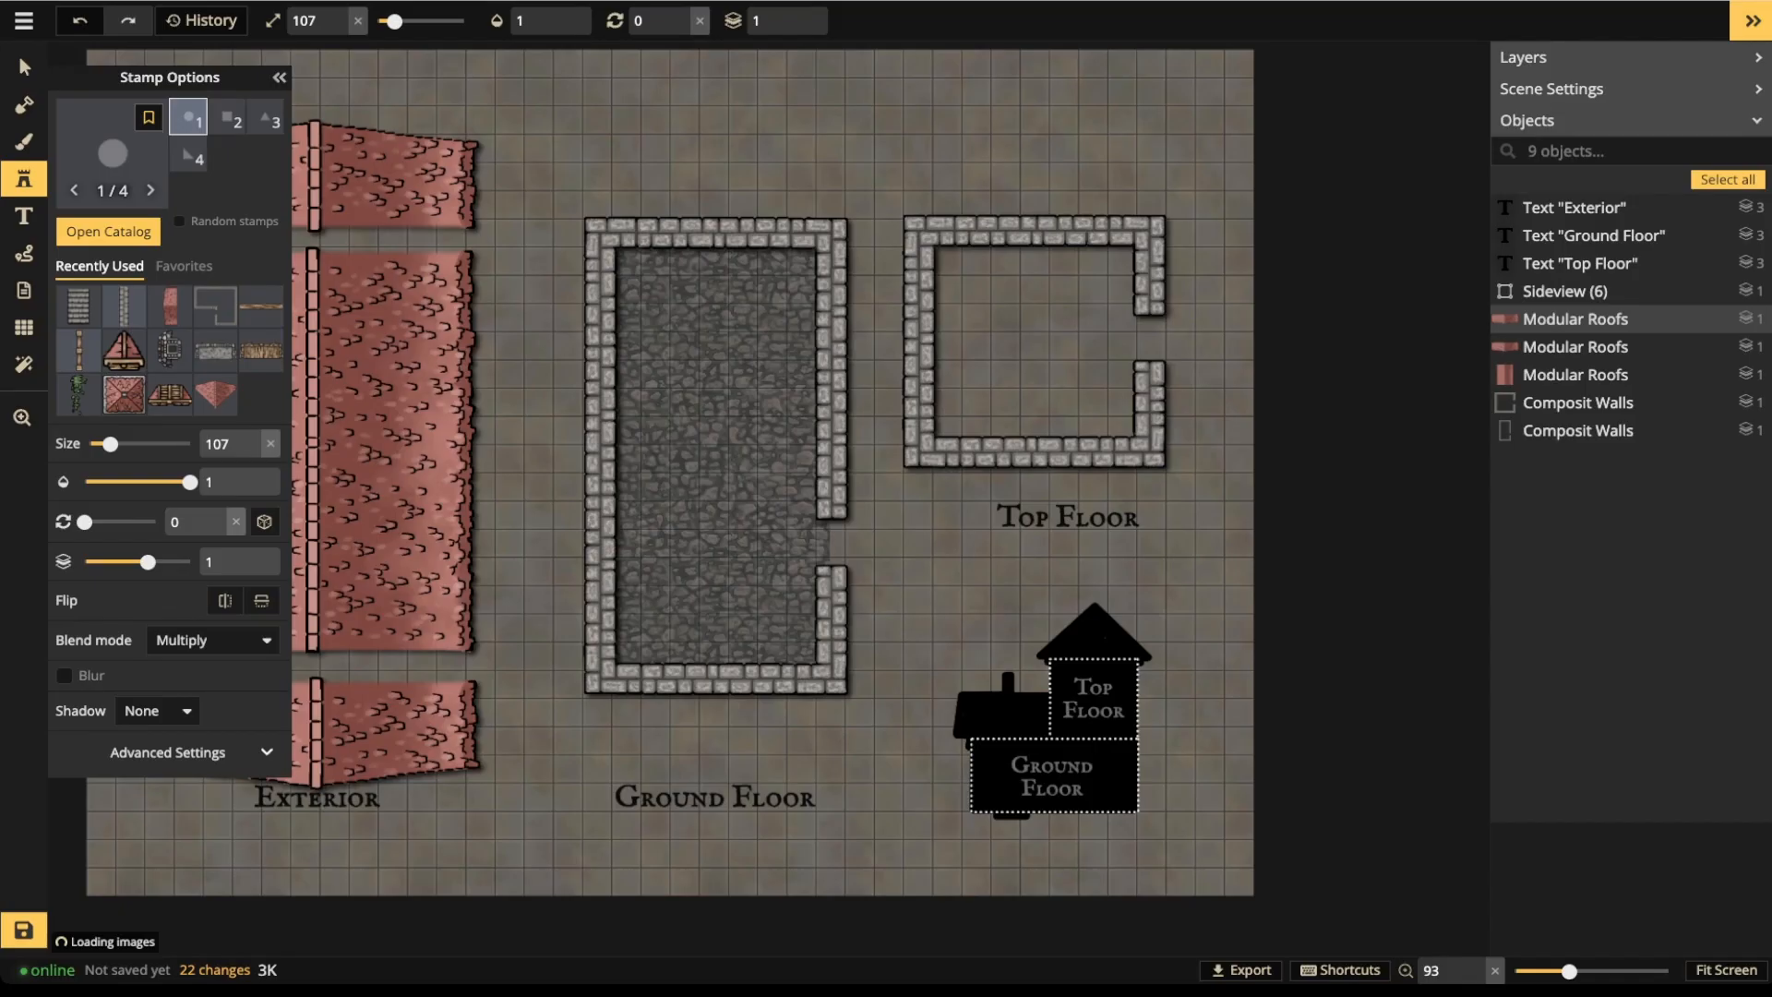
click(702, 374)
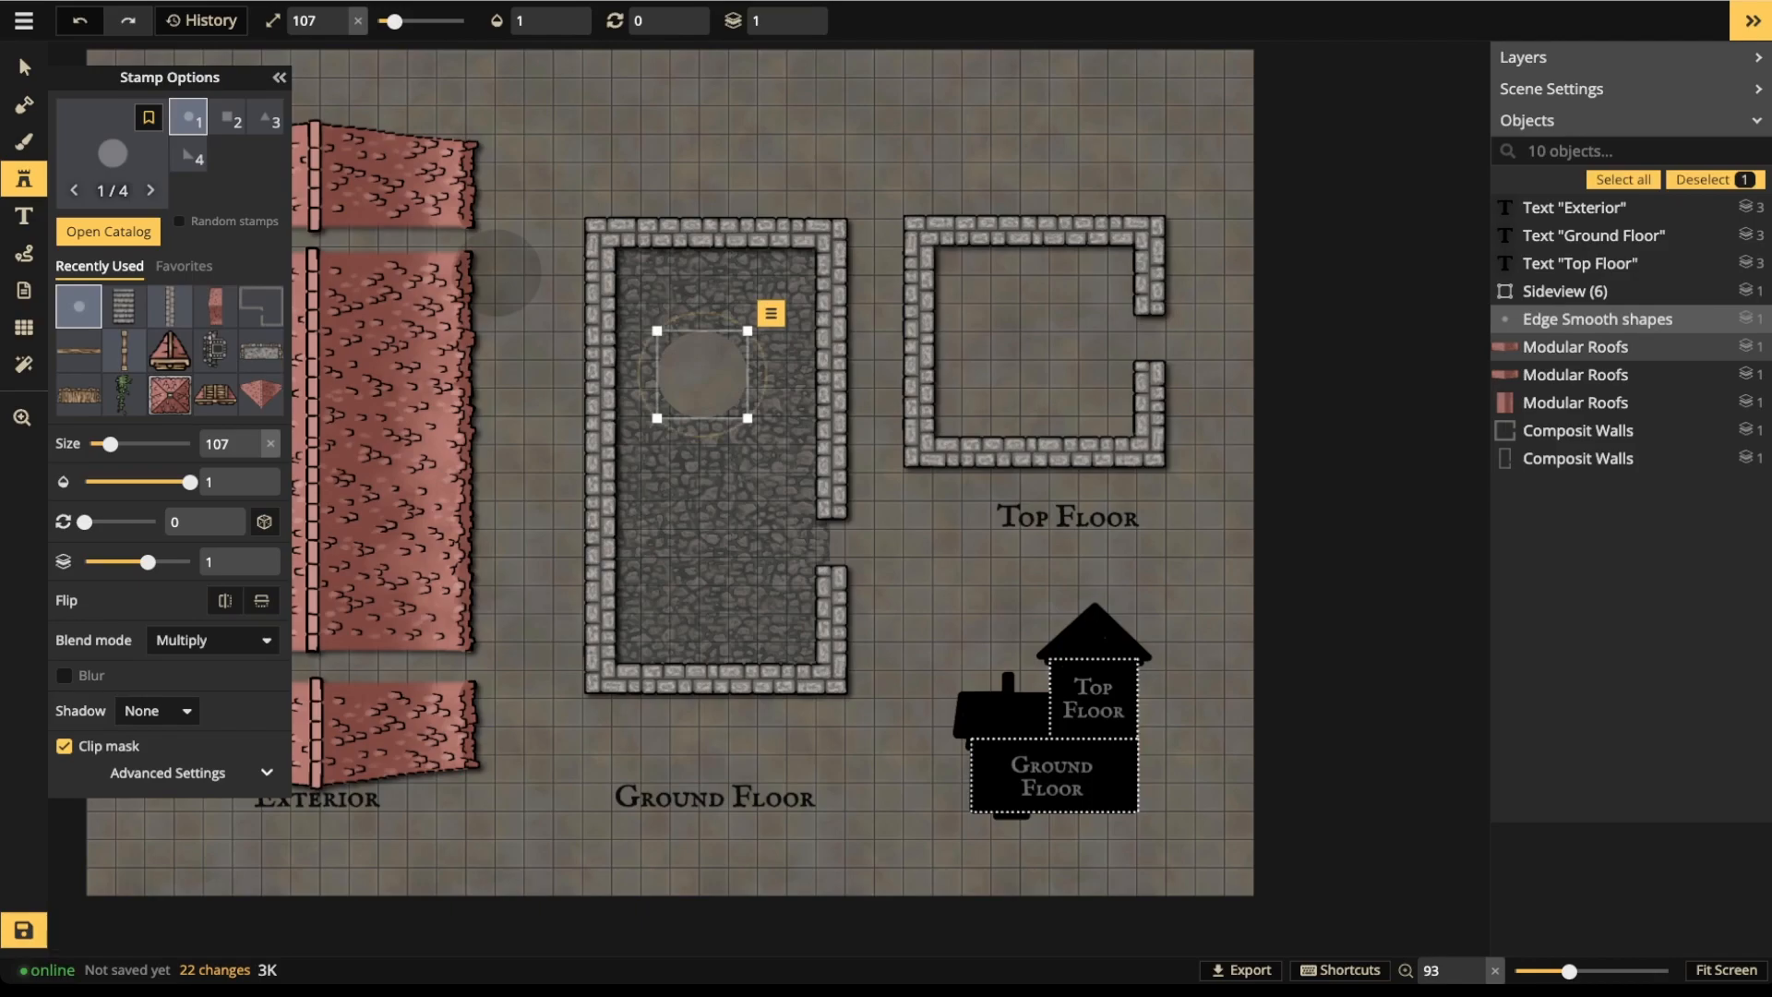
- Move the circular clipping mask around the Ground Floor and its walls, and leave it on empty ground above and between the two floor plans
click(24, 68)
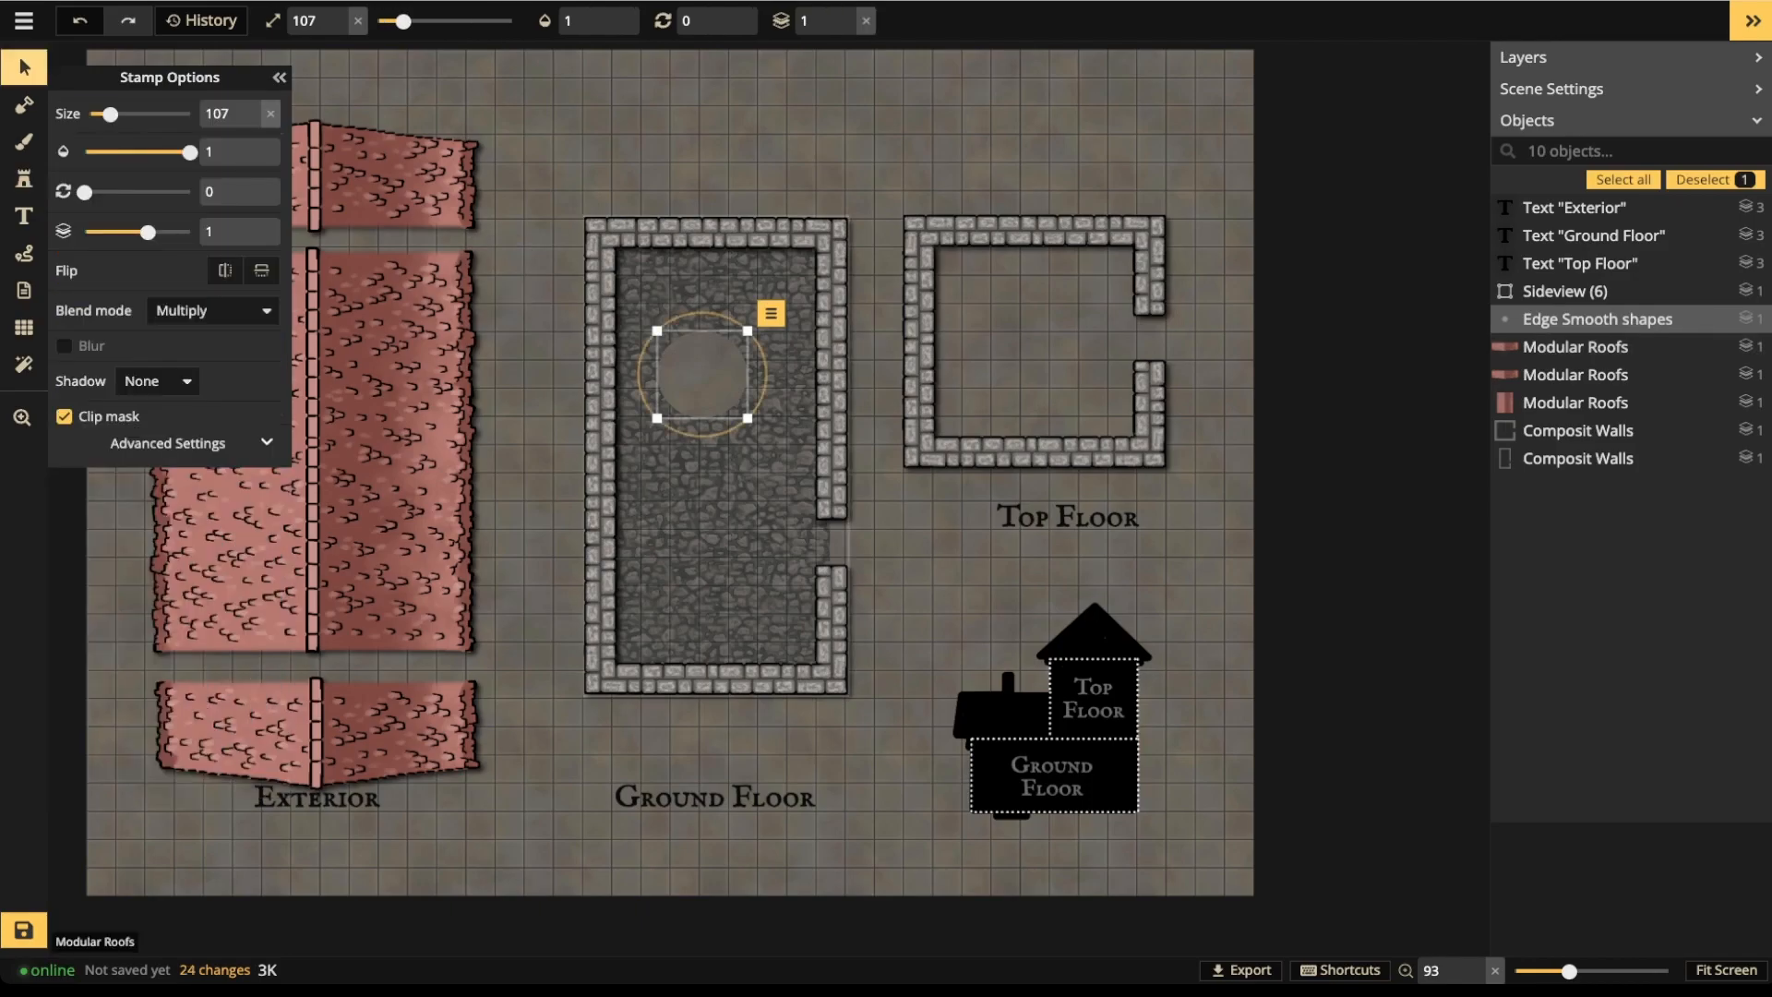
drag(699, 374, 750, 254)
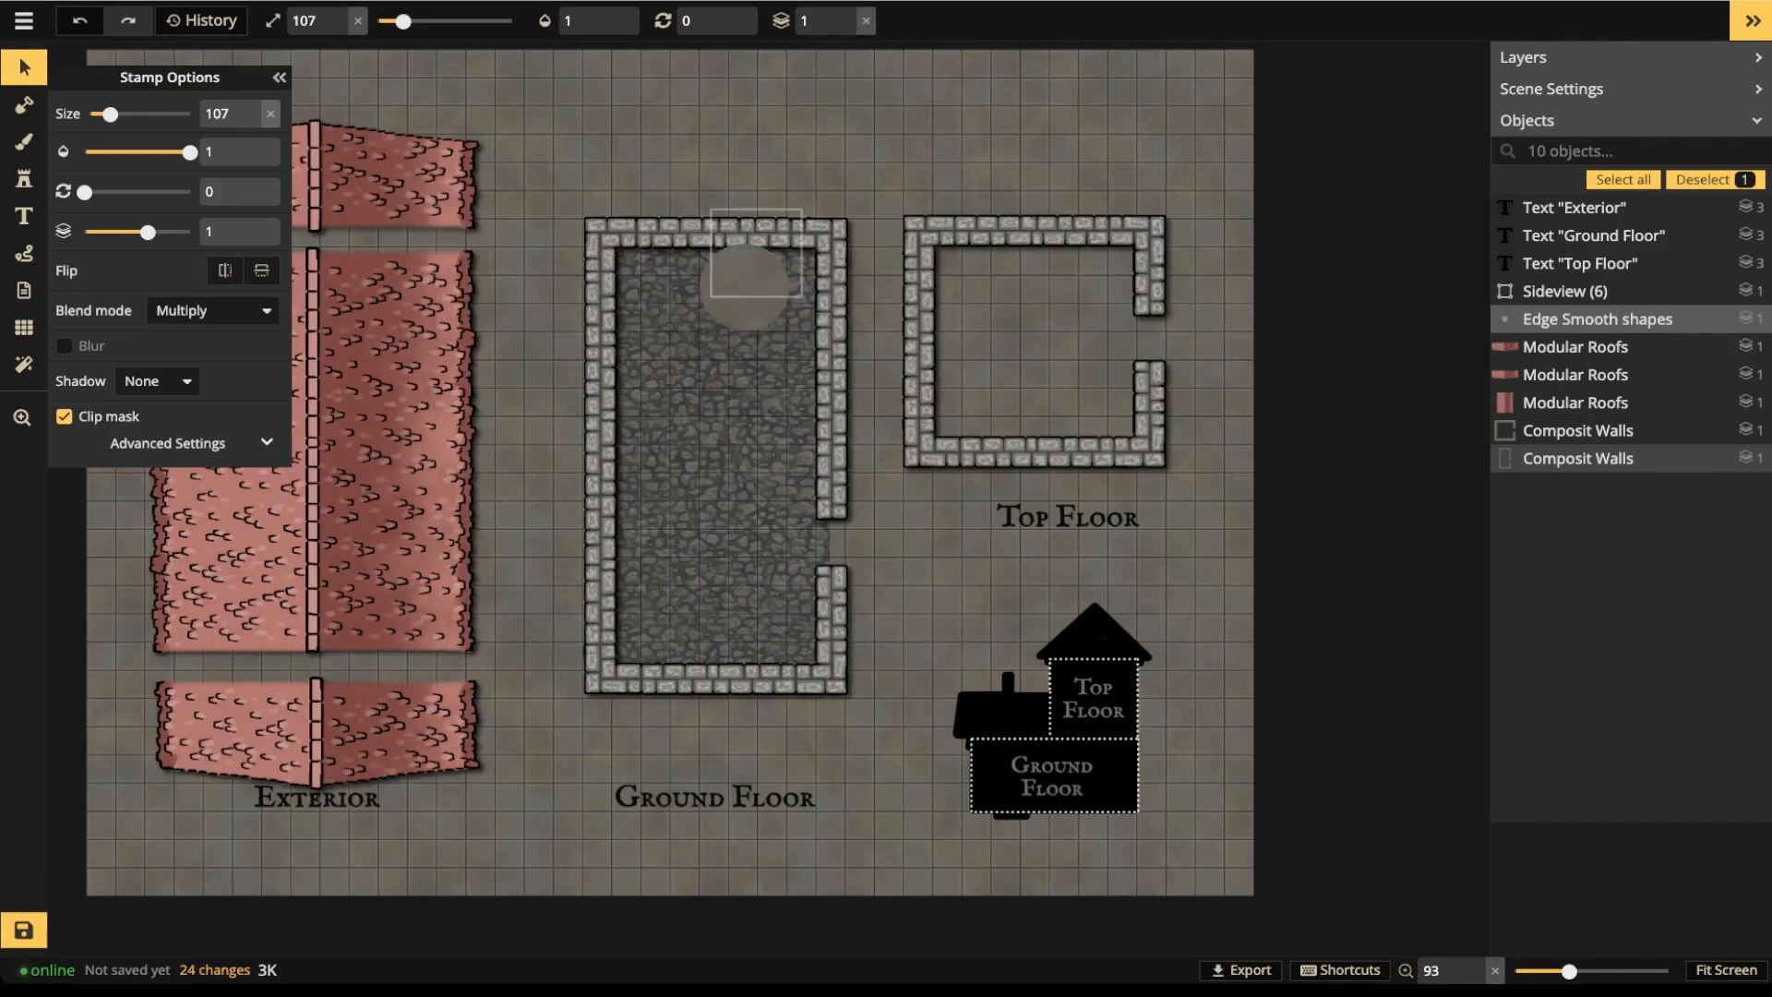
key(ctrl+z)
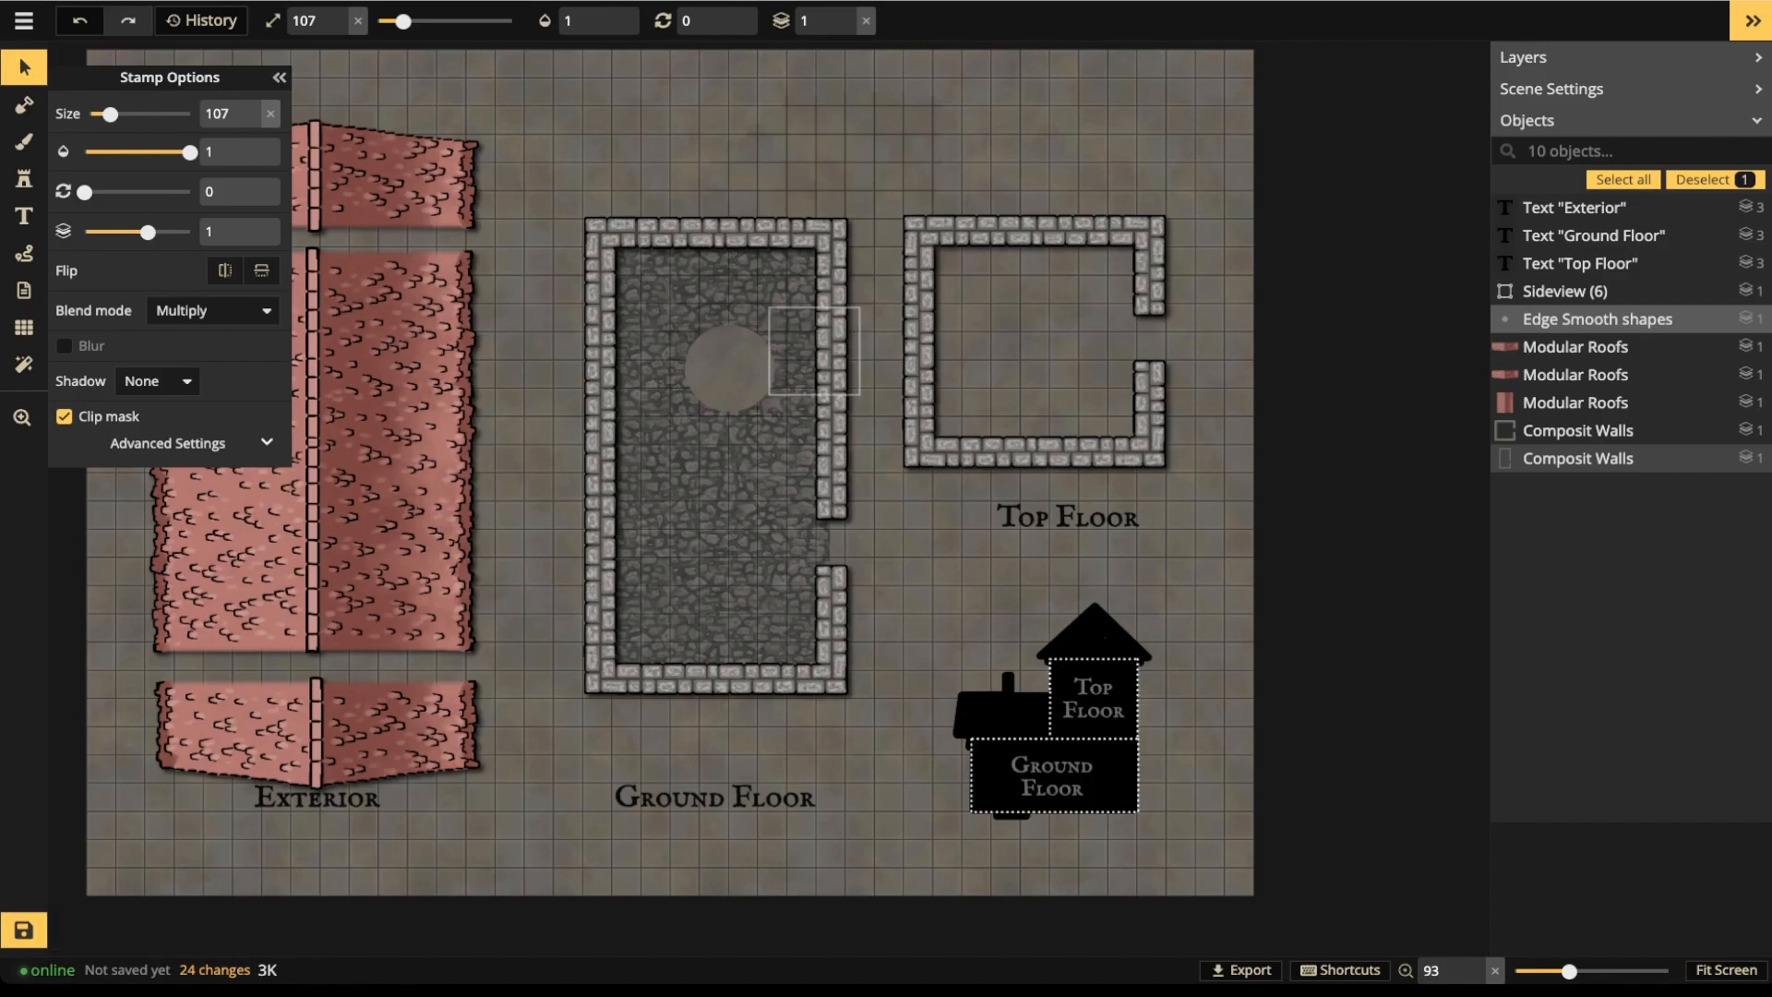
key(ctrl+z)
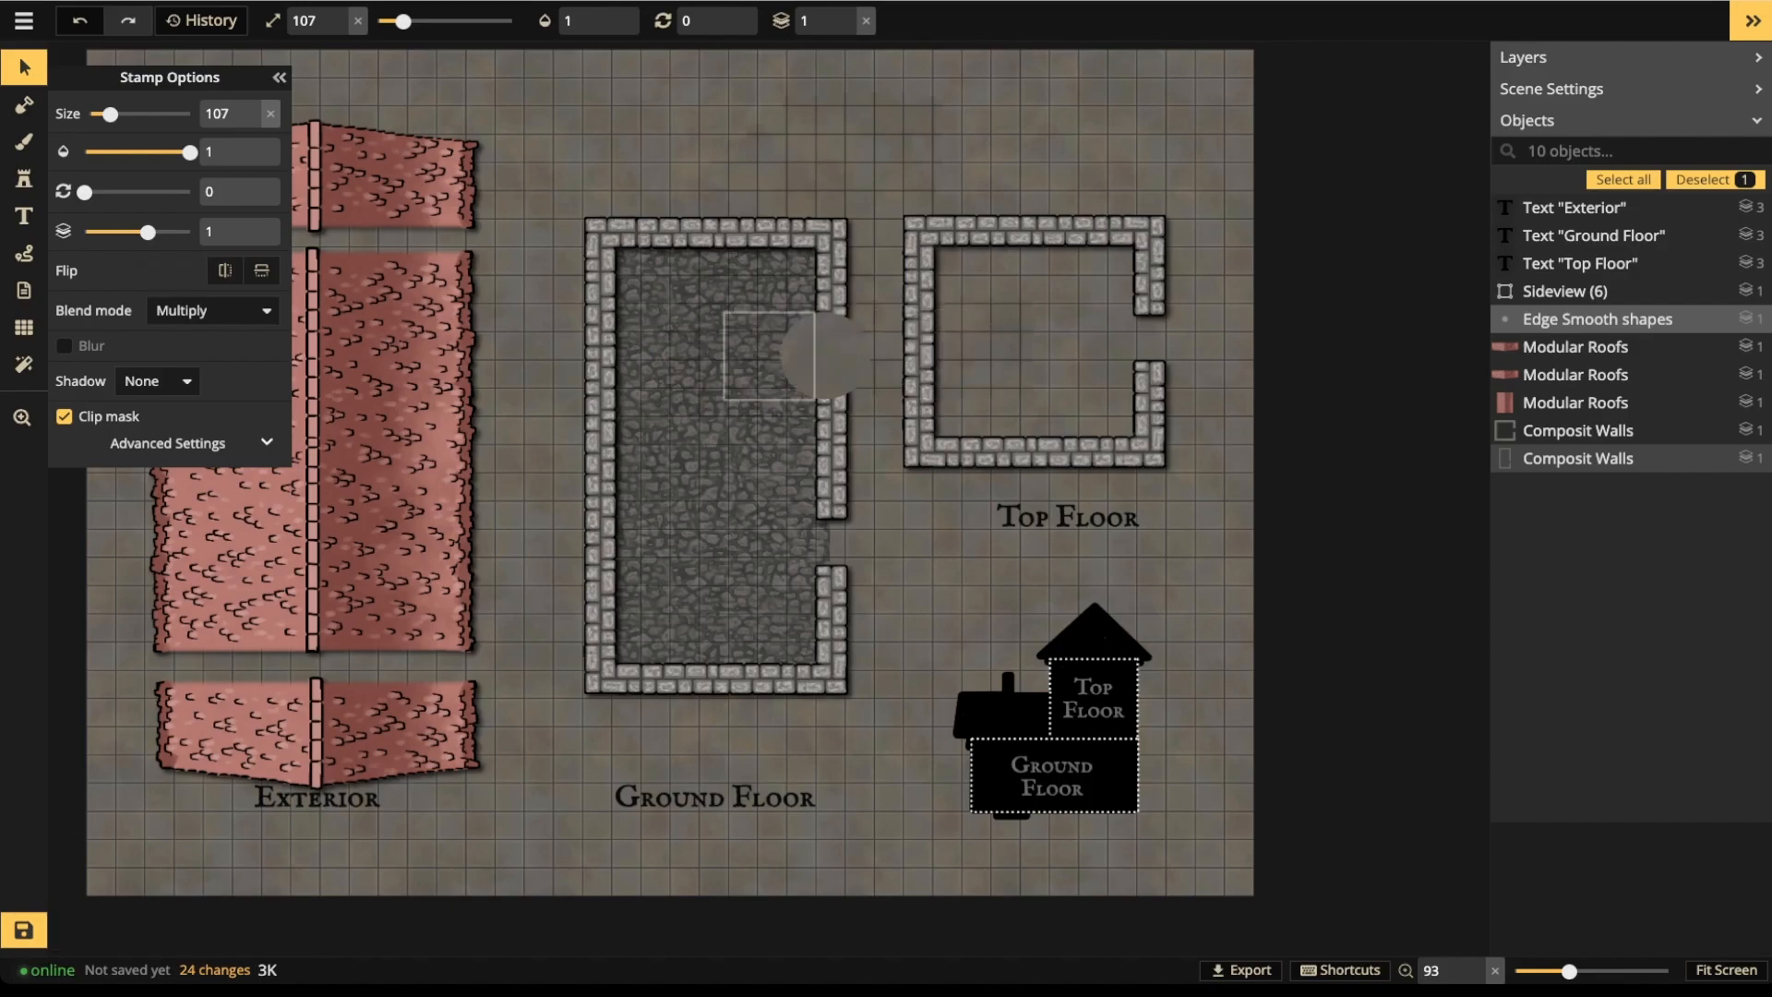
click(744, 360)
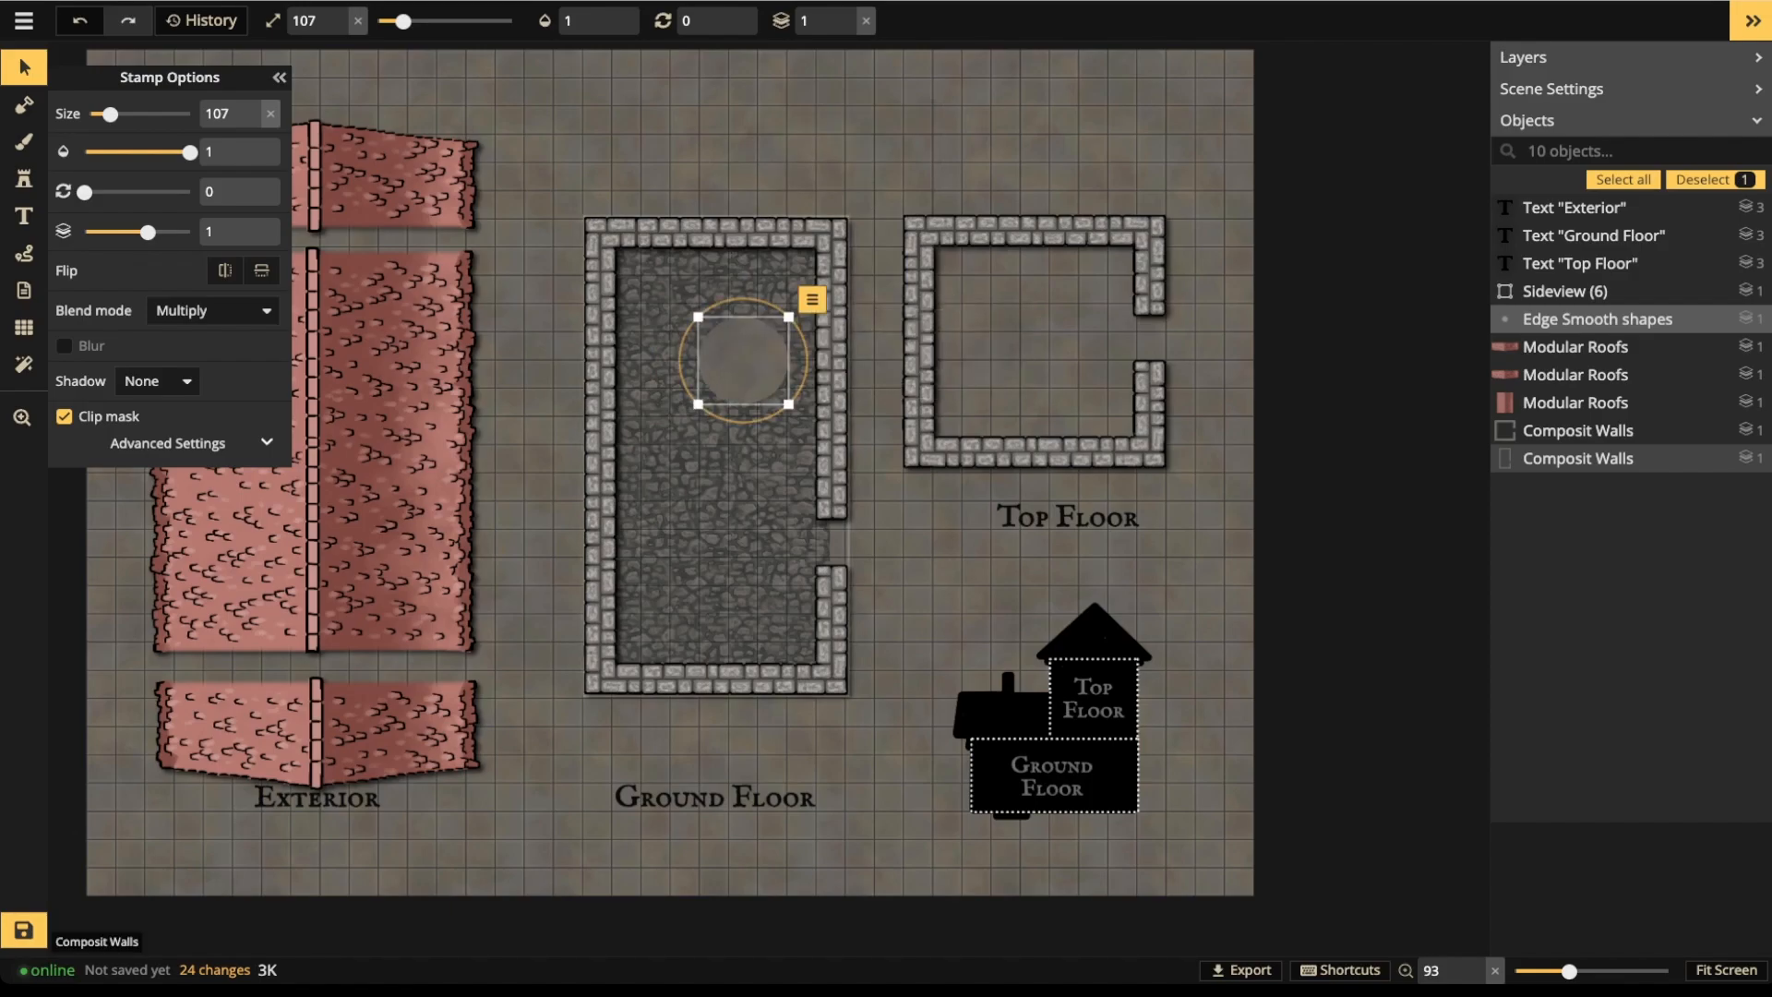
drag(746, 358, 895, 132)
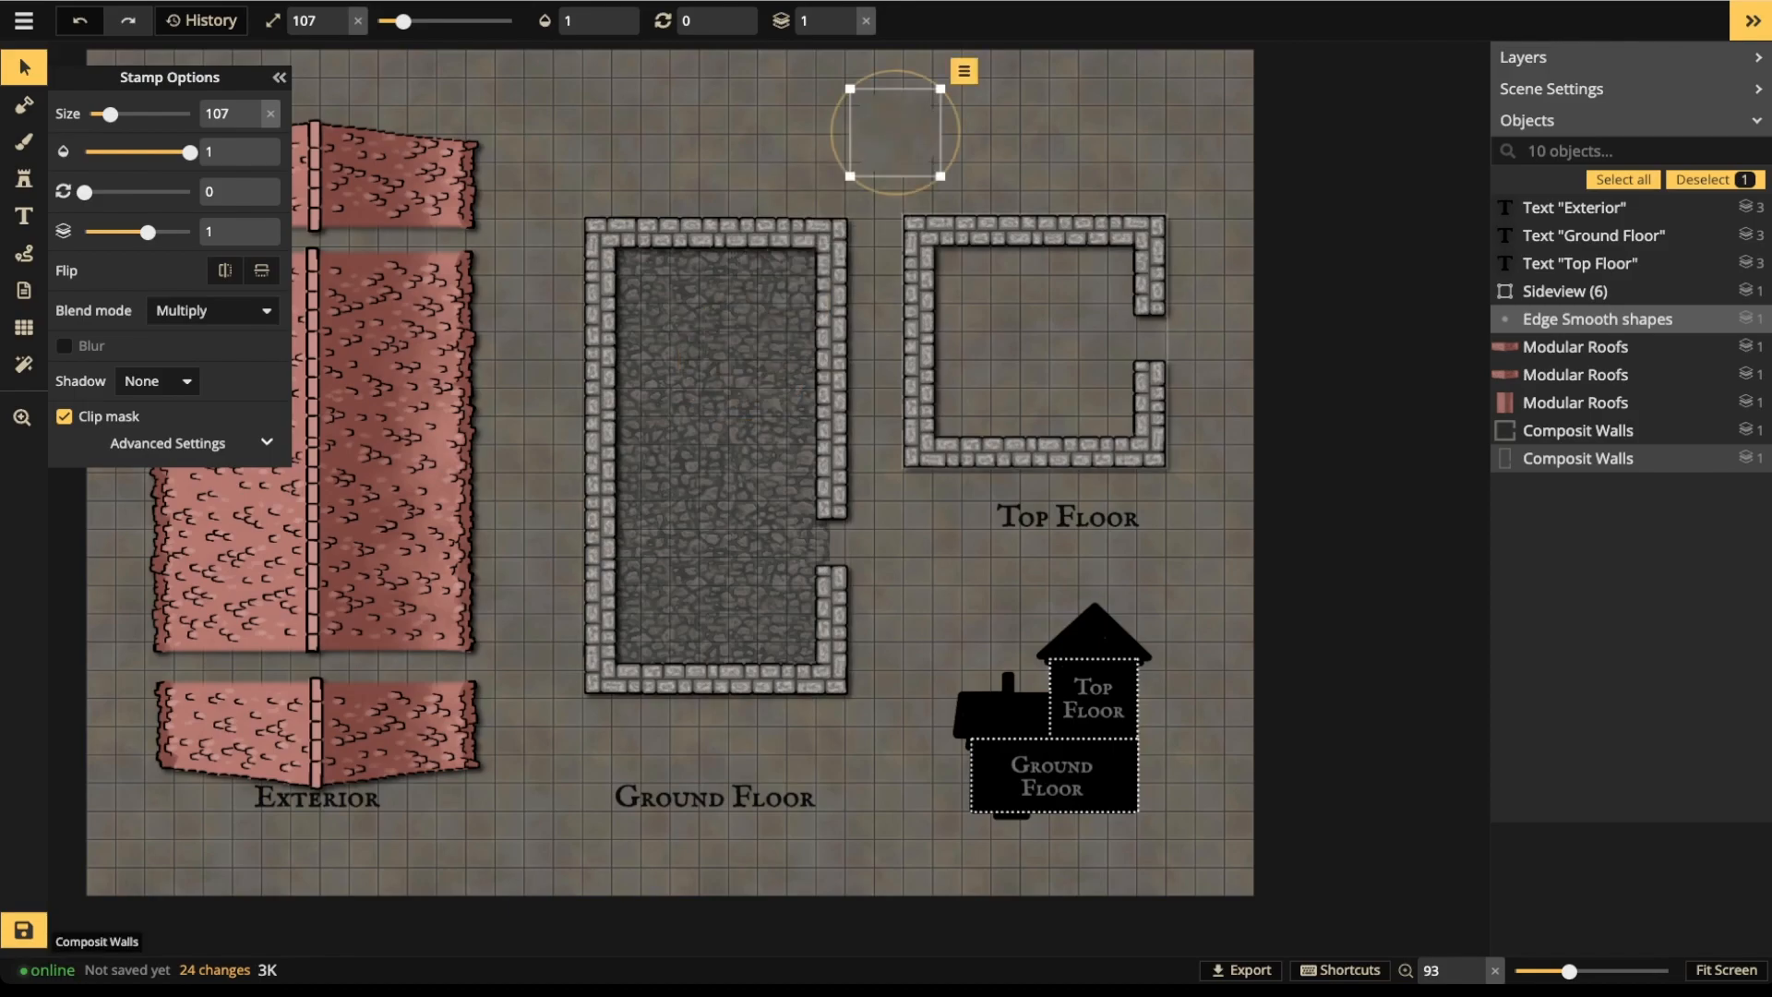
- Choose the square variant, 2 of 4, of the Edge Smooth shapes clipping mask as the active stamp
click(920, 277)
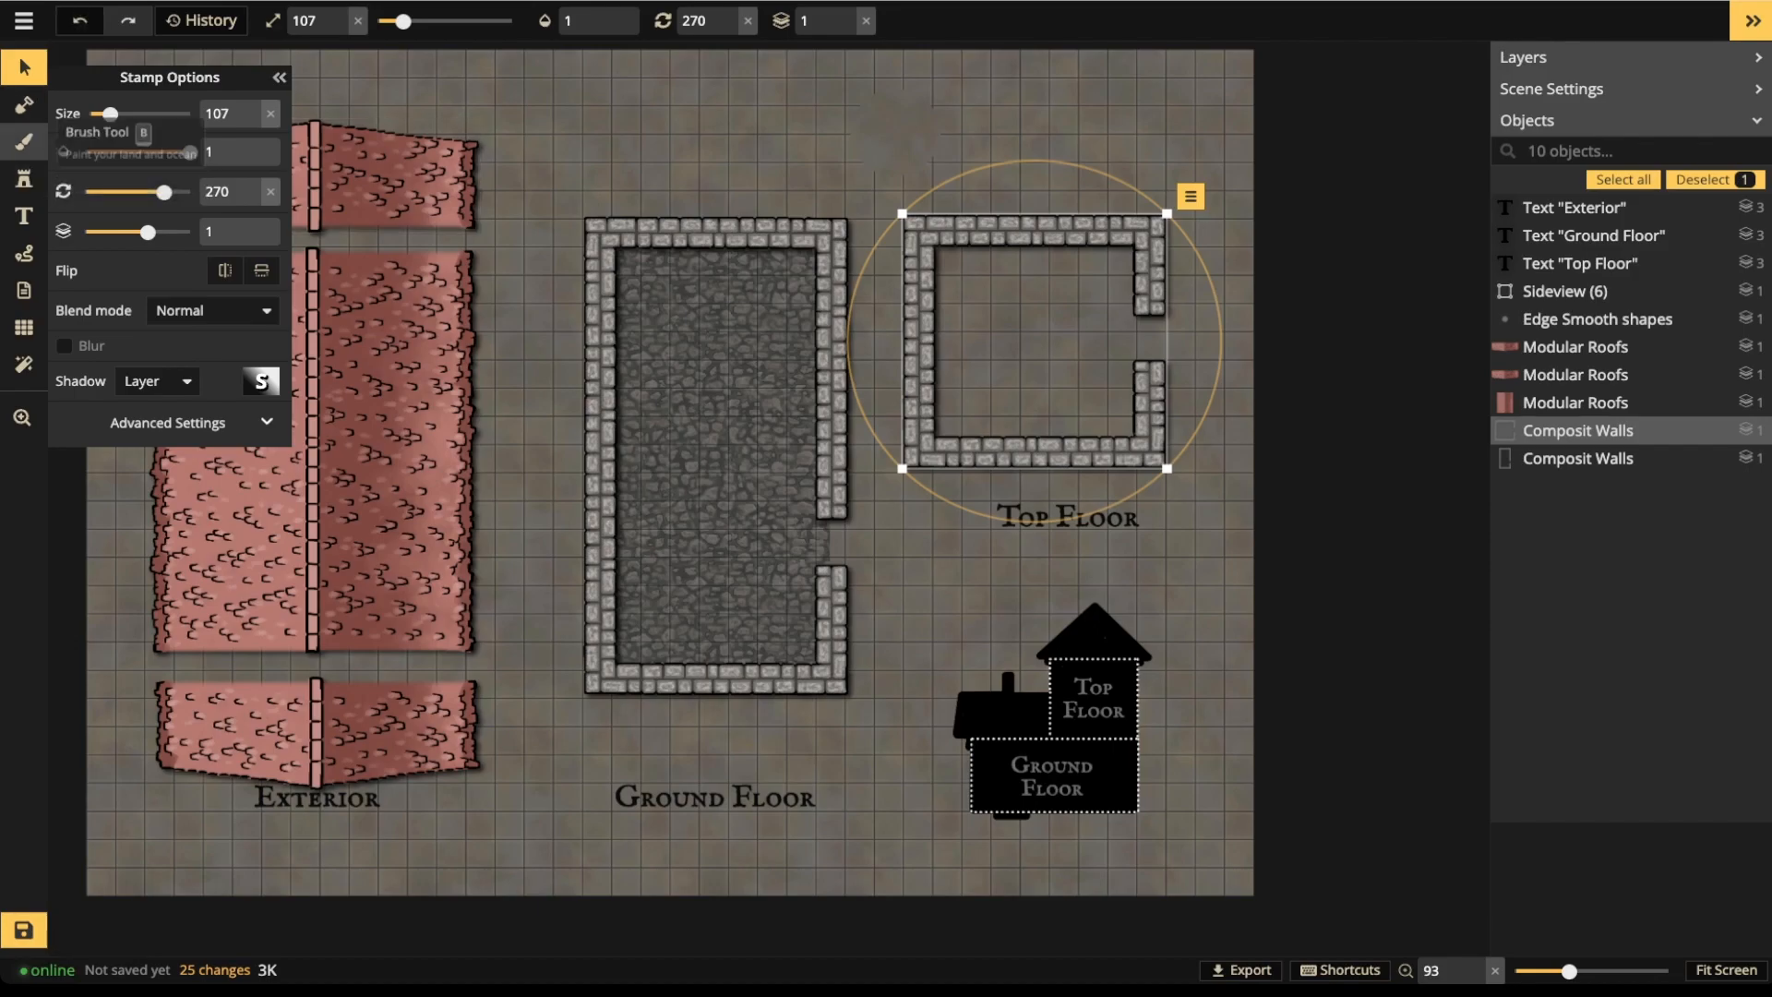
click(24, 178)
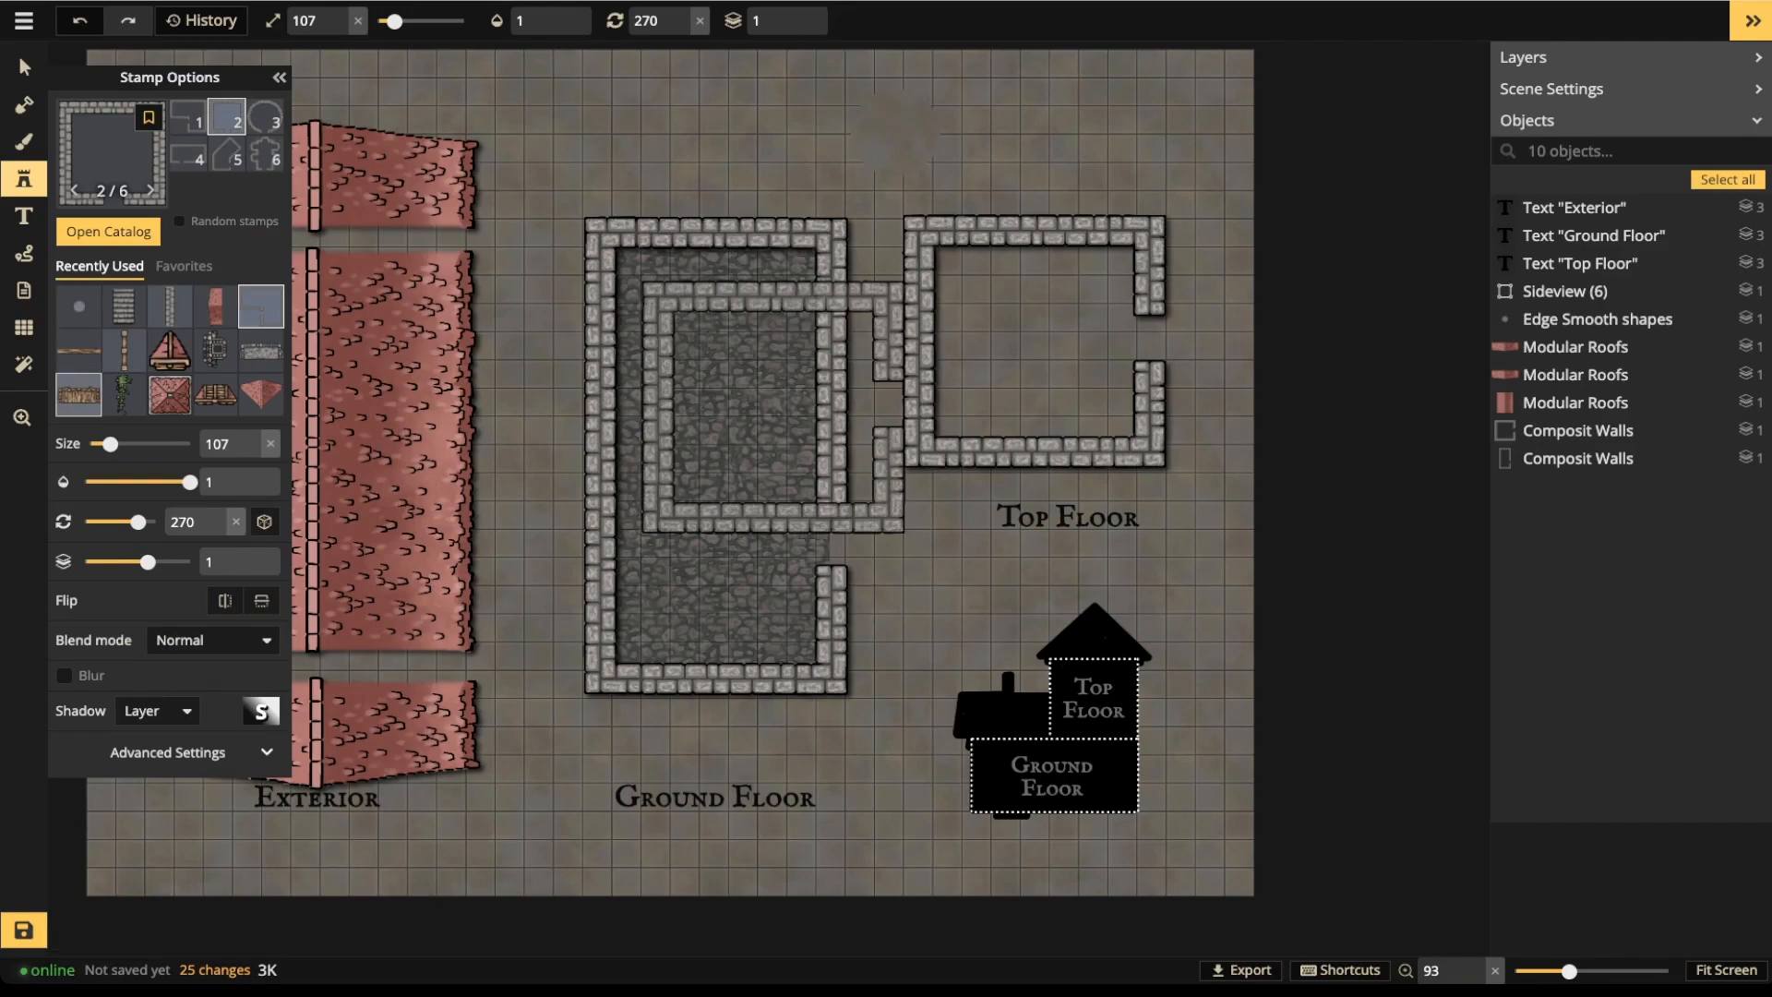
click(112, 152)
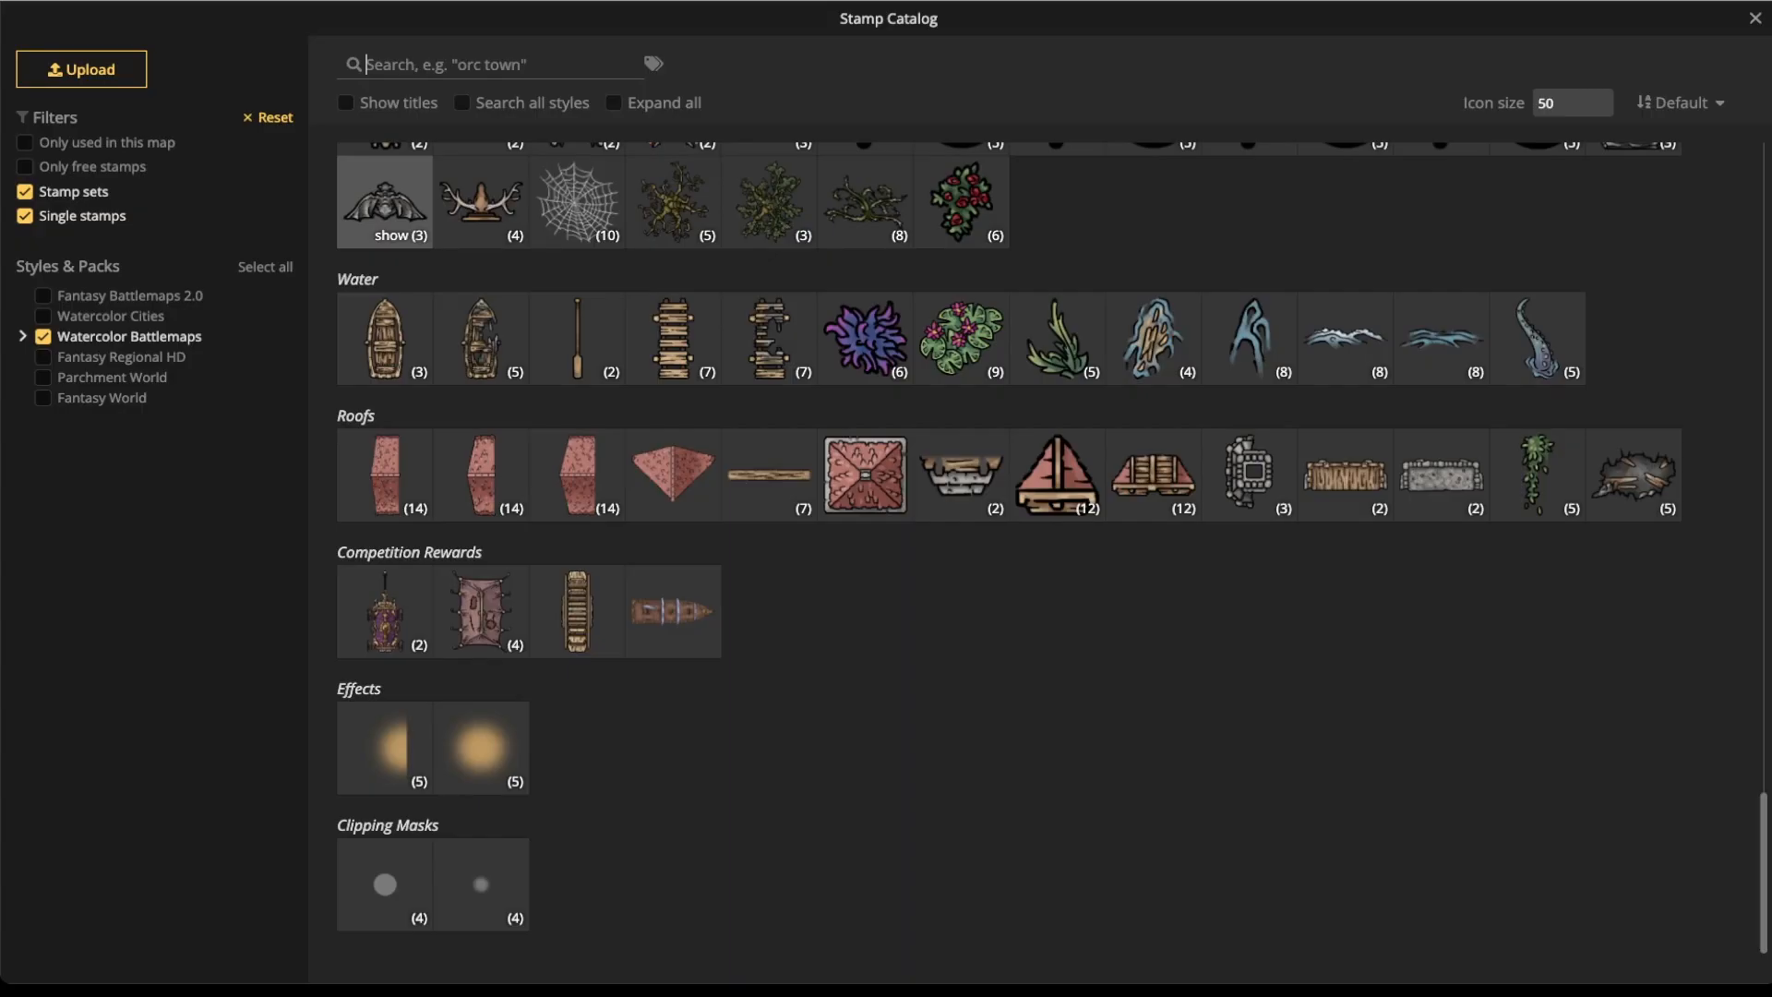
scroll(673, 494, up, 6)
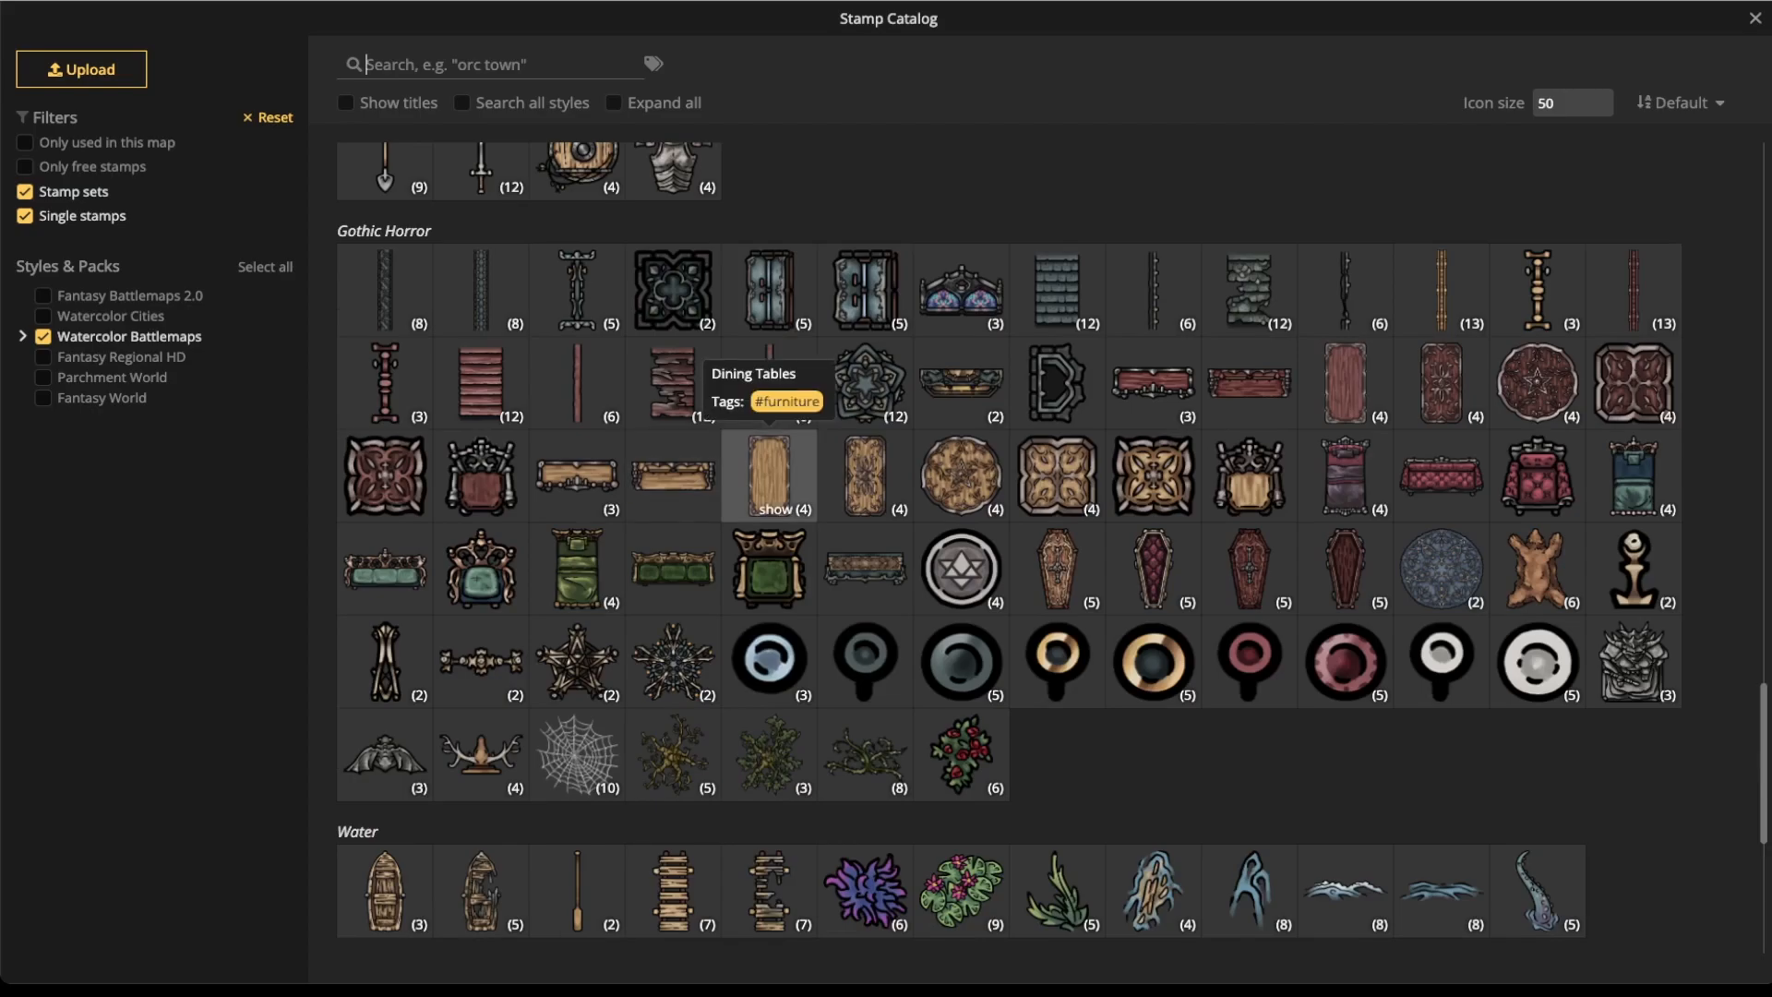
scroll(769, 480, up, 2)
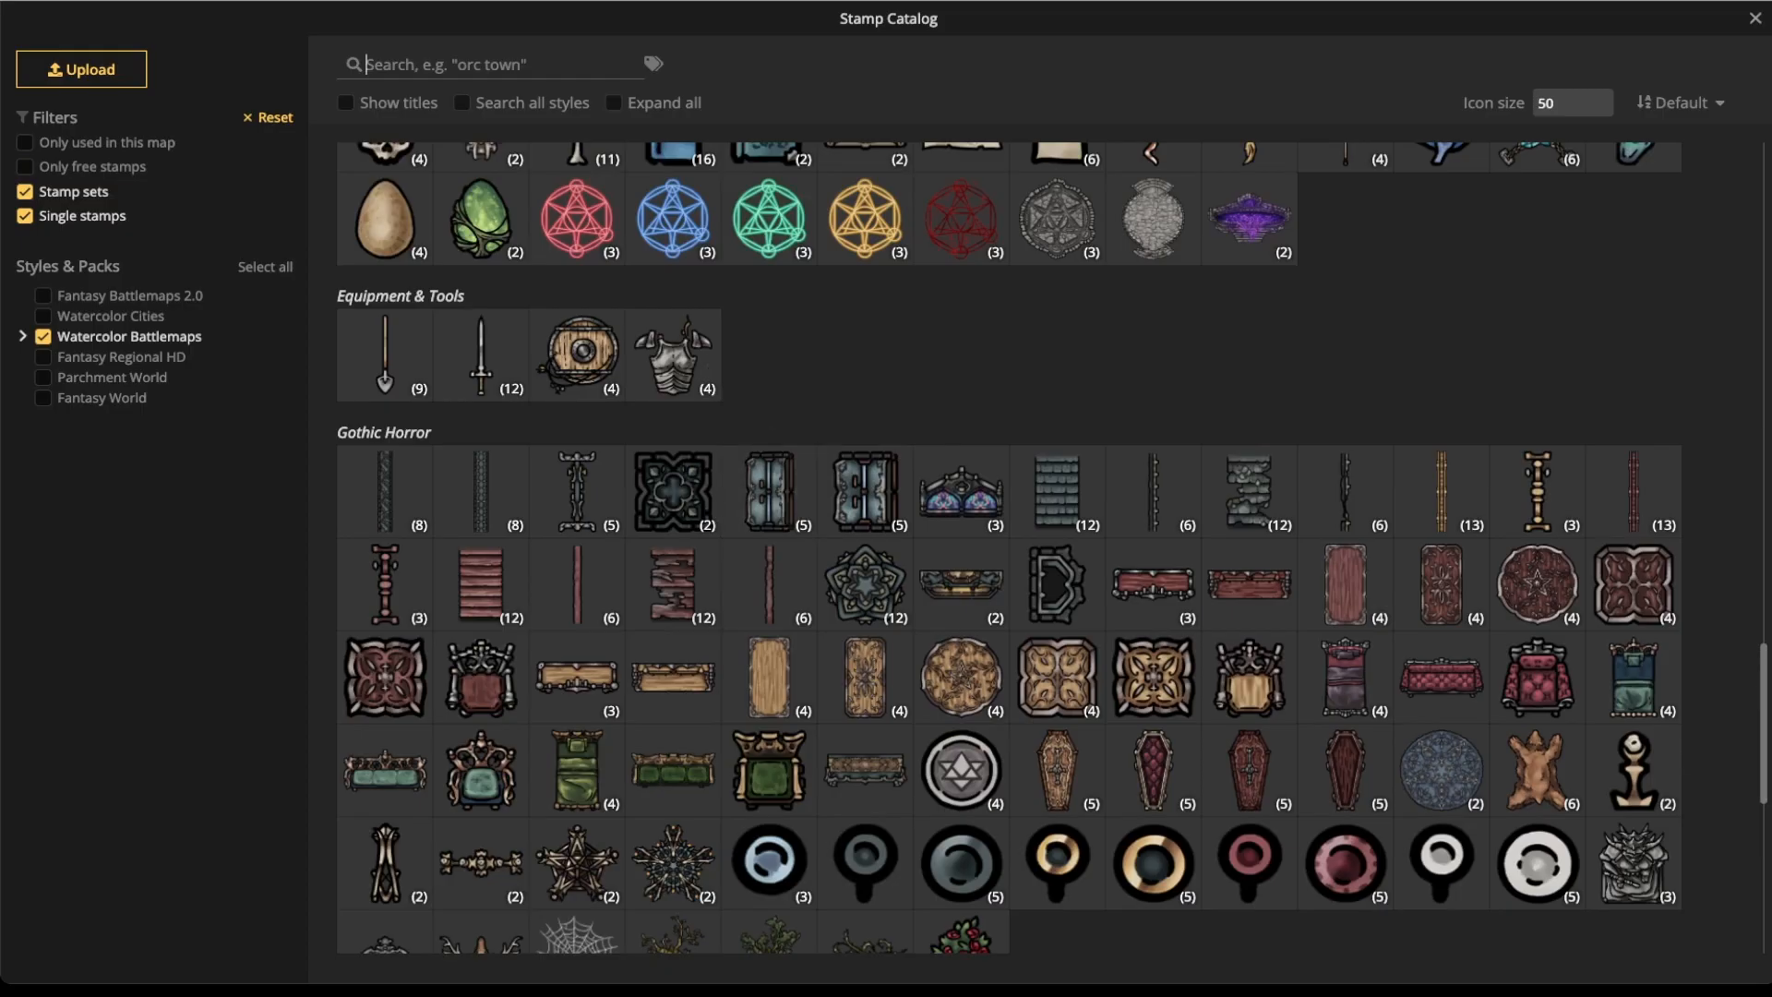
click(769, 489)
click(78, 305)
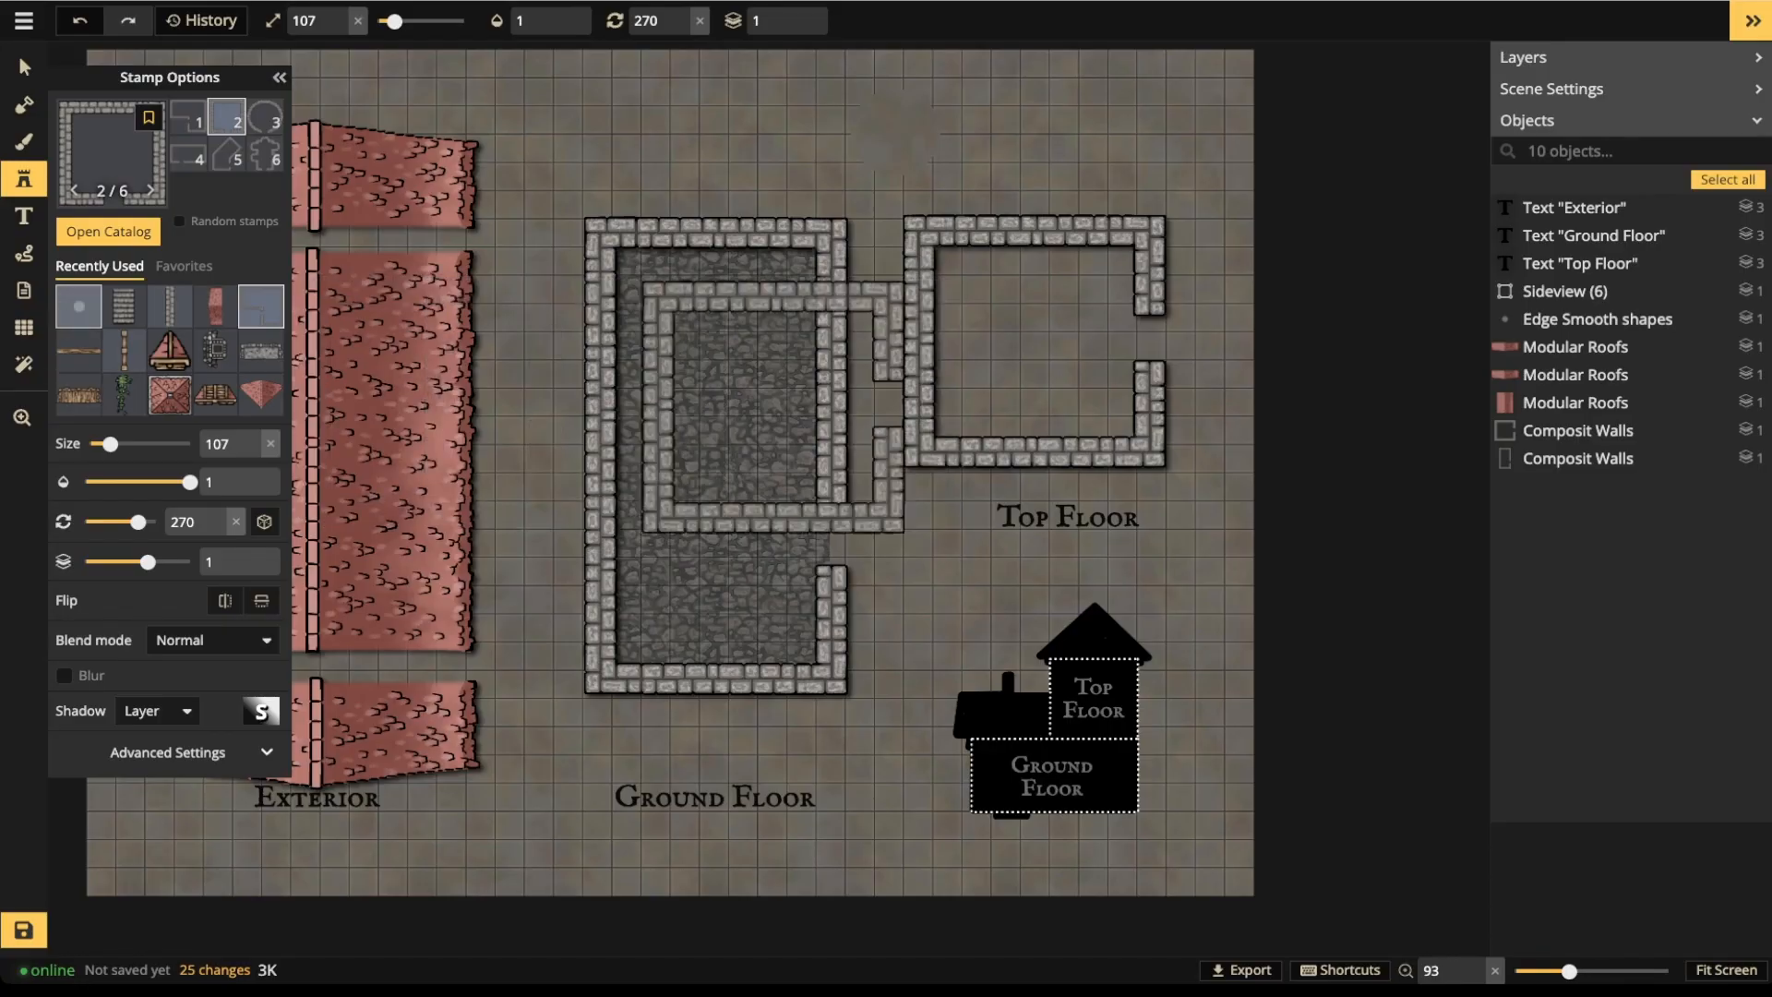
key(2)
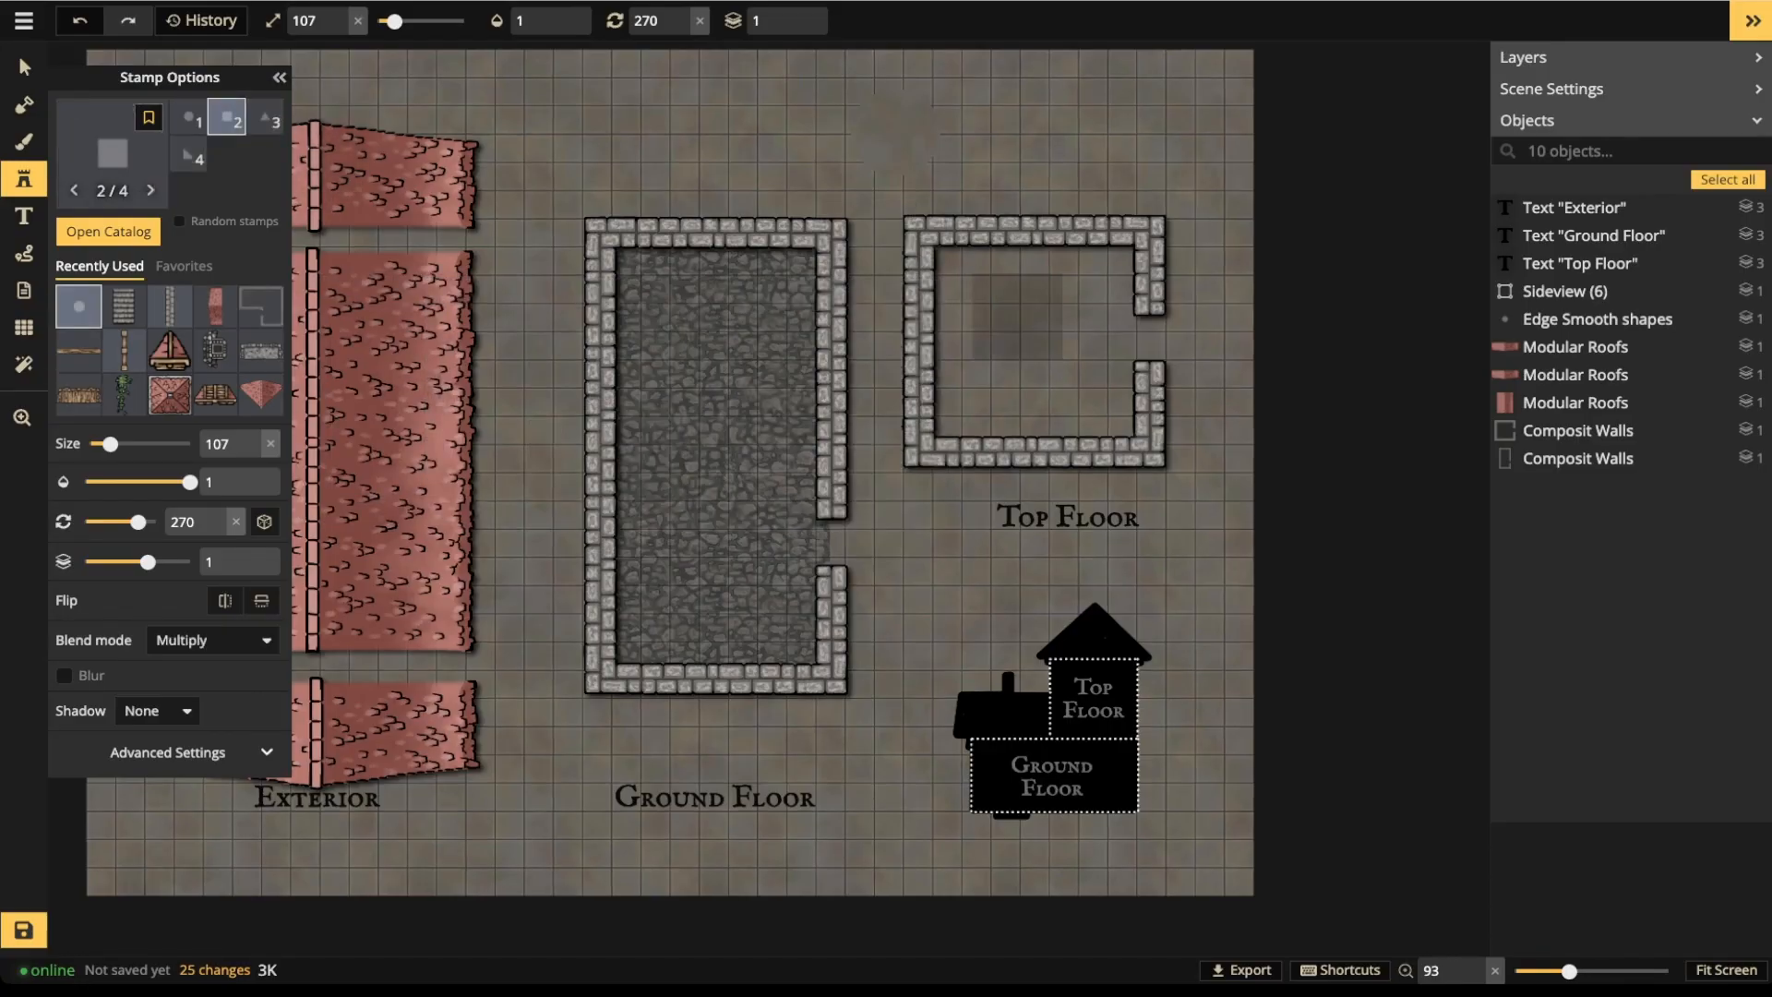
- Place a size 277 square clipping mask over the Top Floor room and lower it to layer 0
alt+scroll(1030, 358, up, 8)
alt+scroll(1037, 344, up, 6)
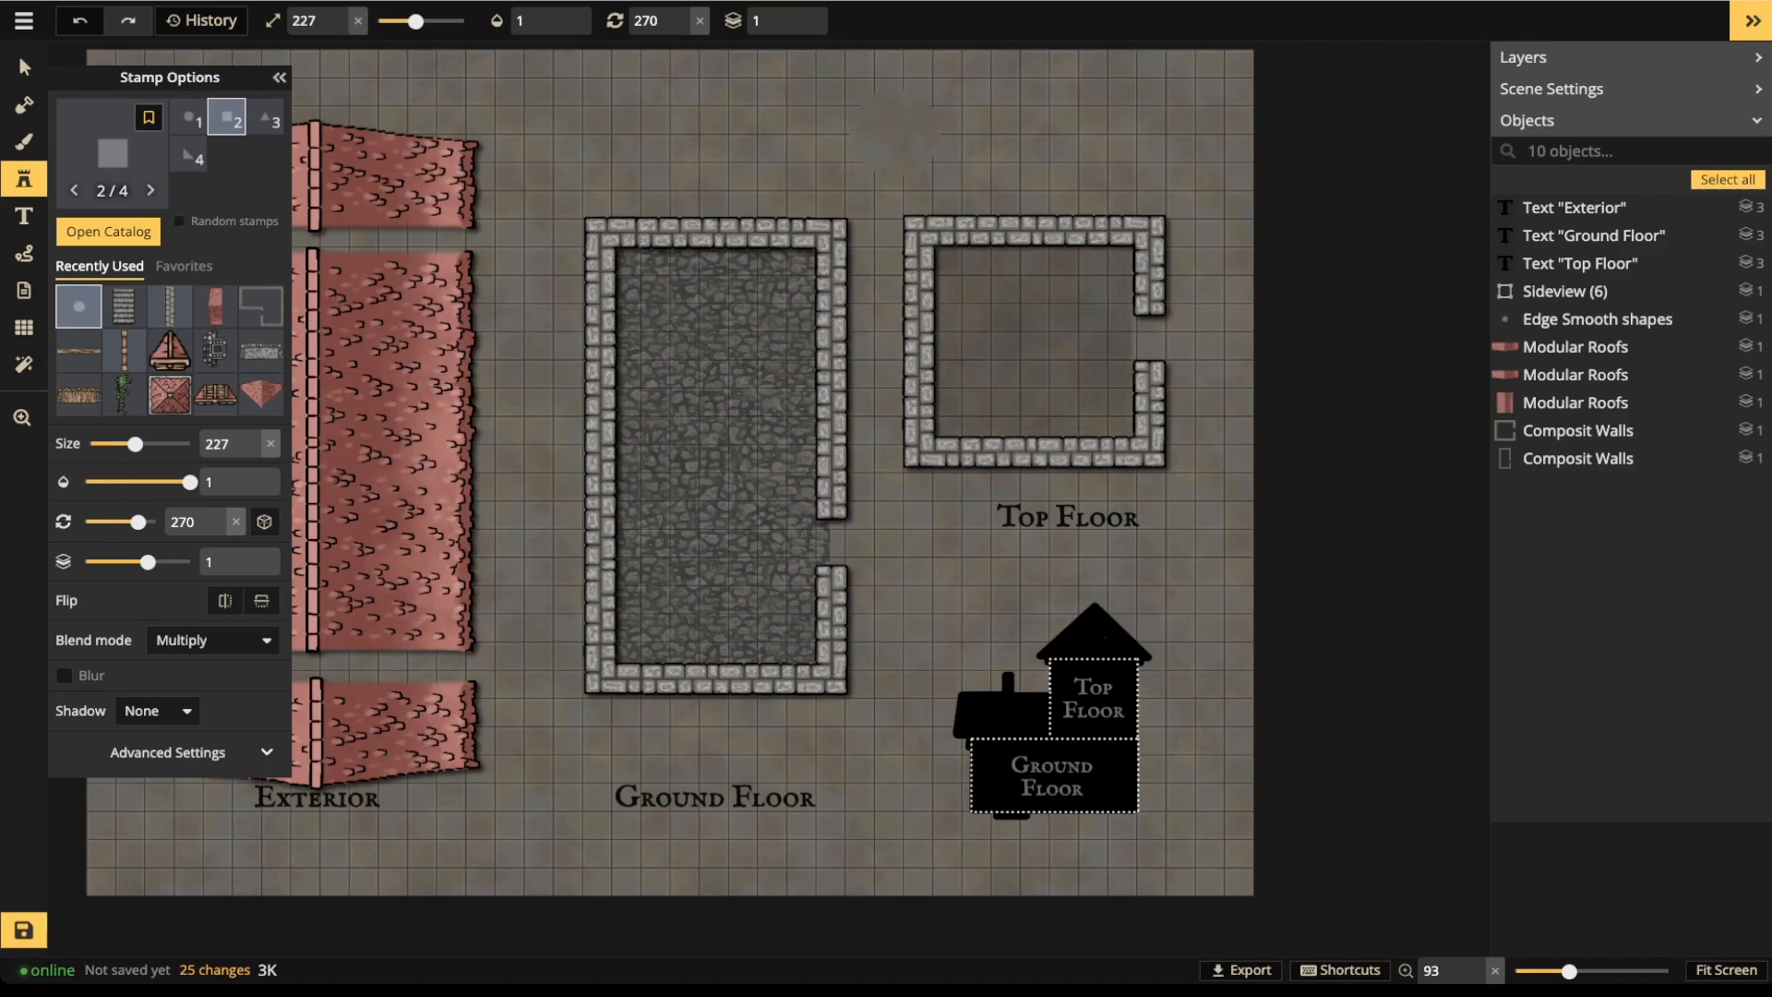
alt+scroll(1033, 343, up, 2)
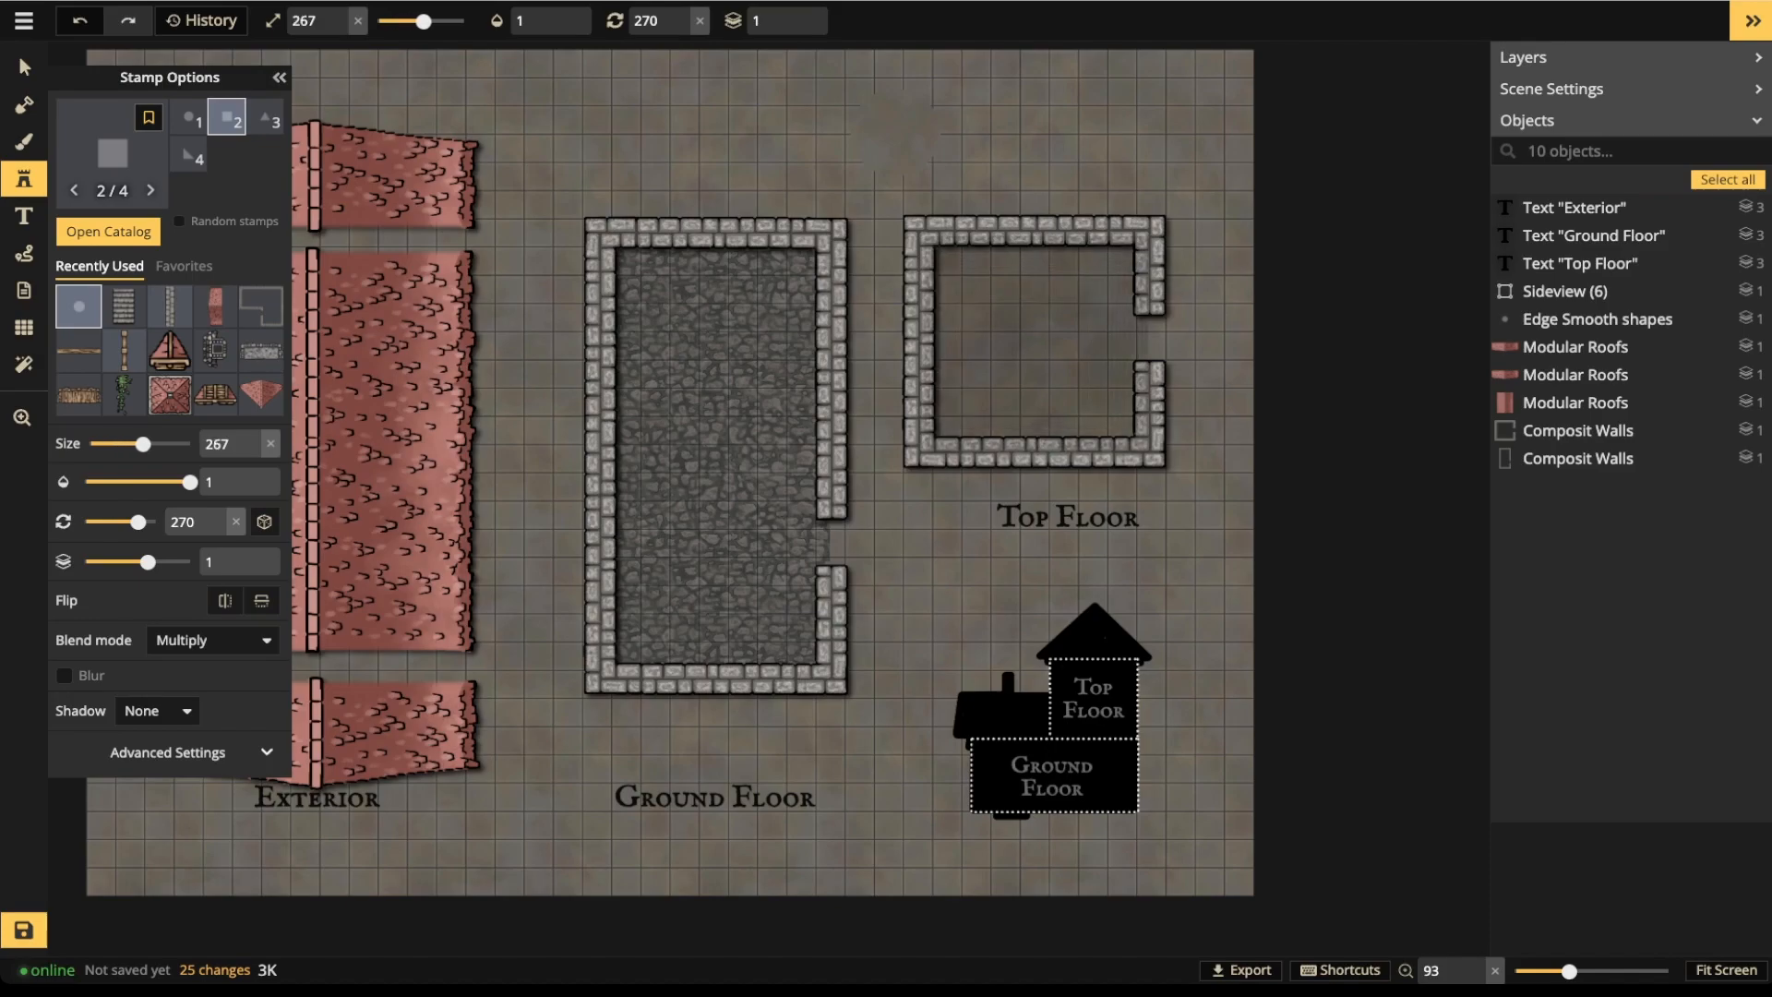
alt+scroll(1033, 343, up, 1)
click(1036, 343)
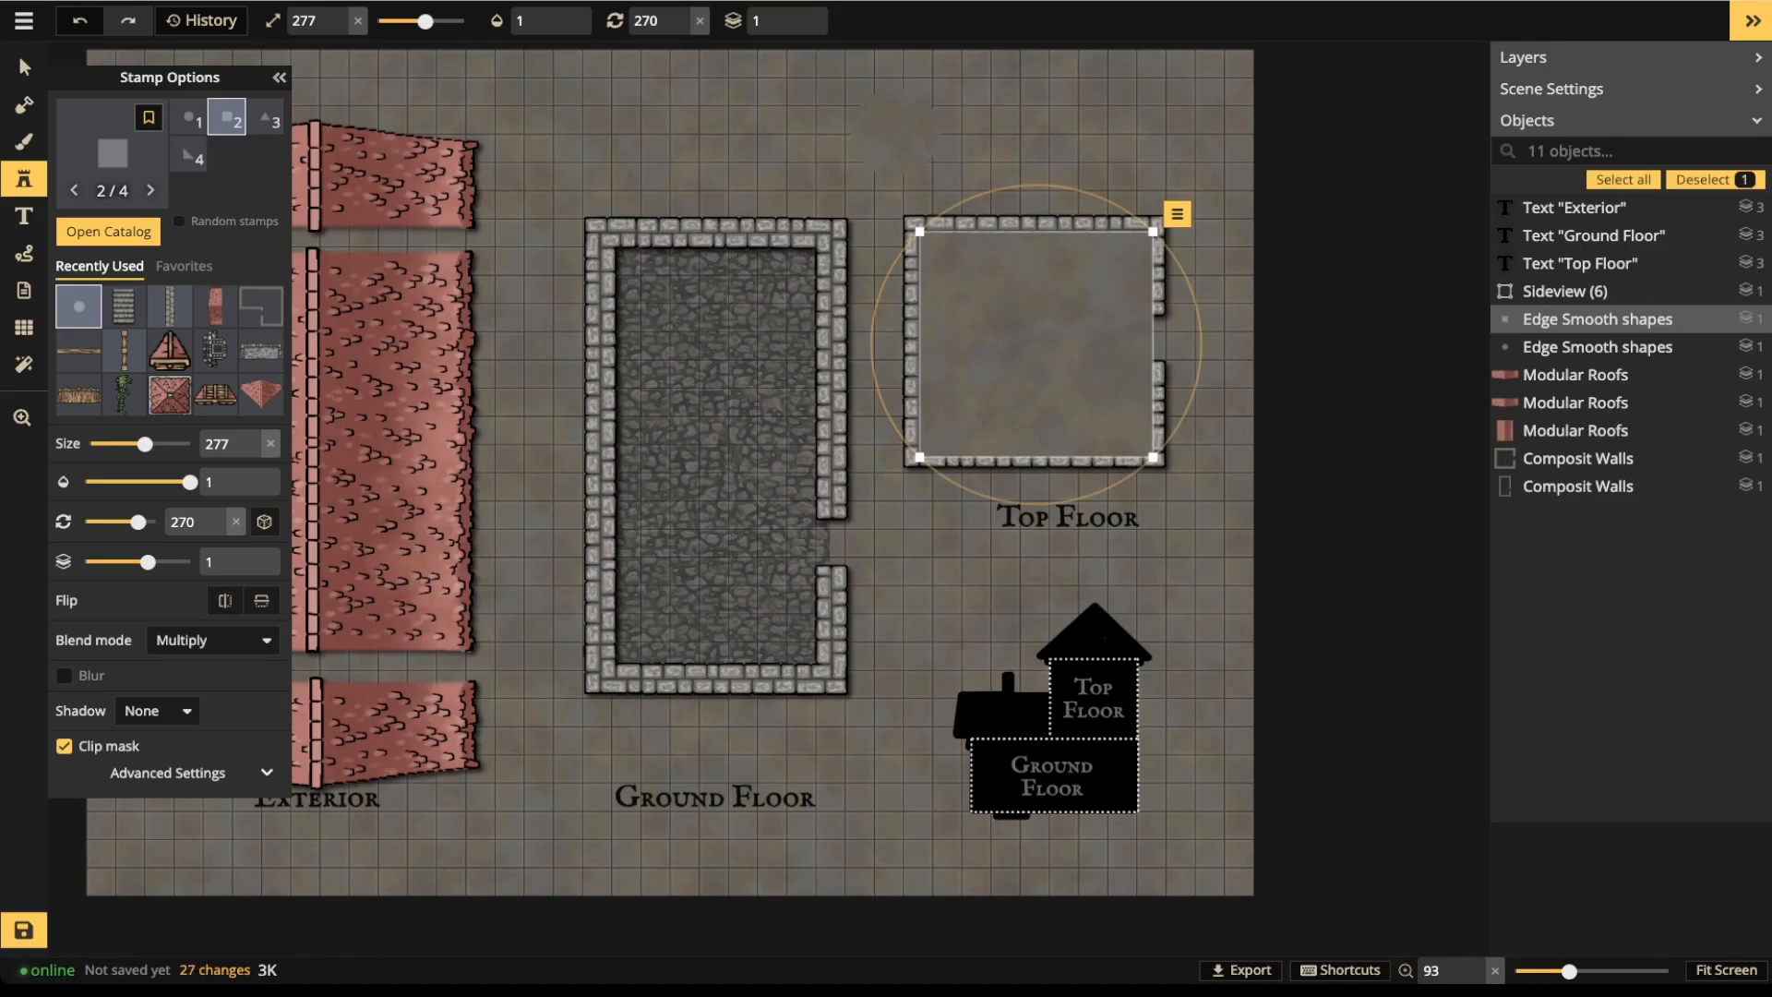
click(799, 28)
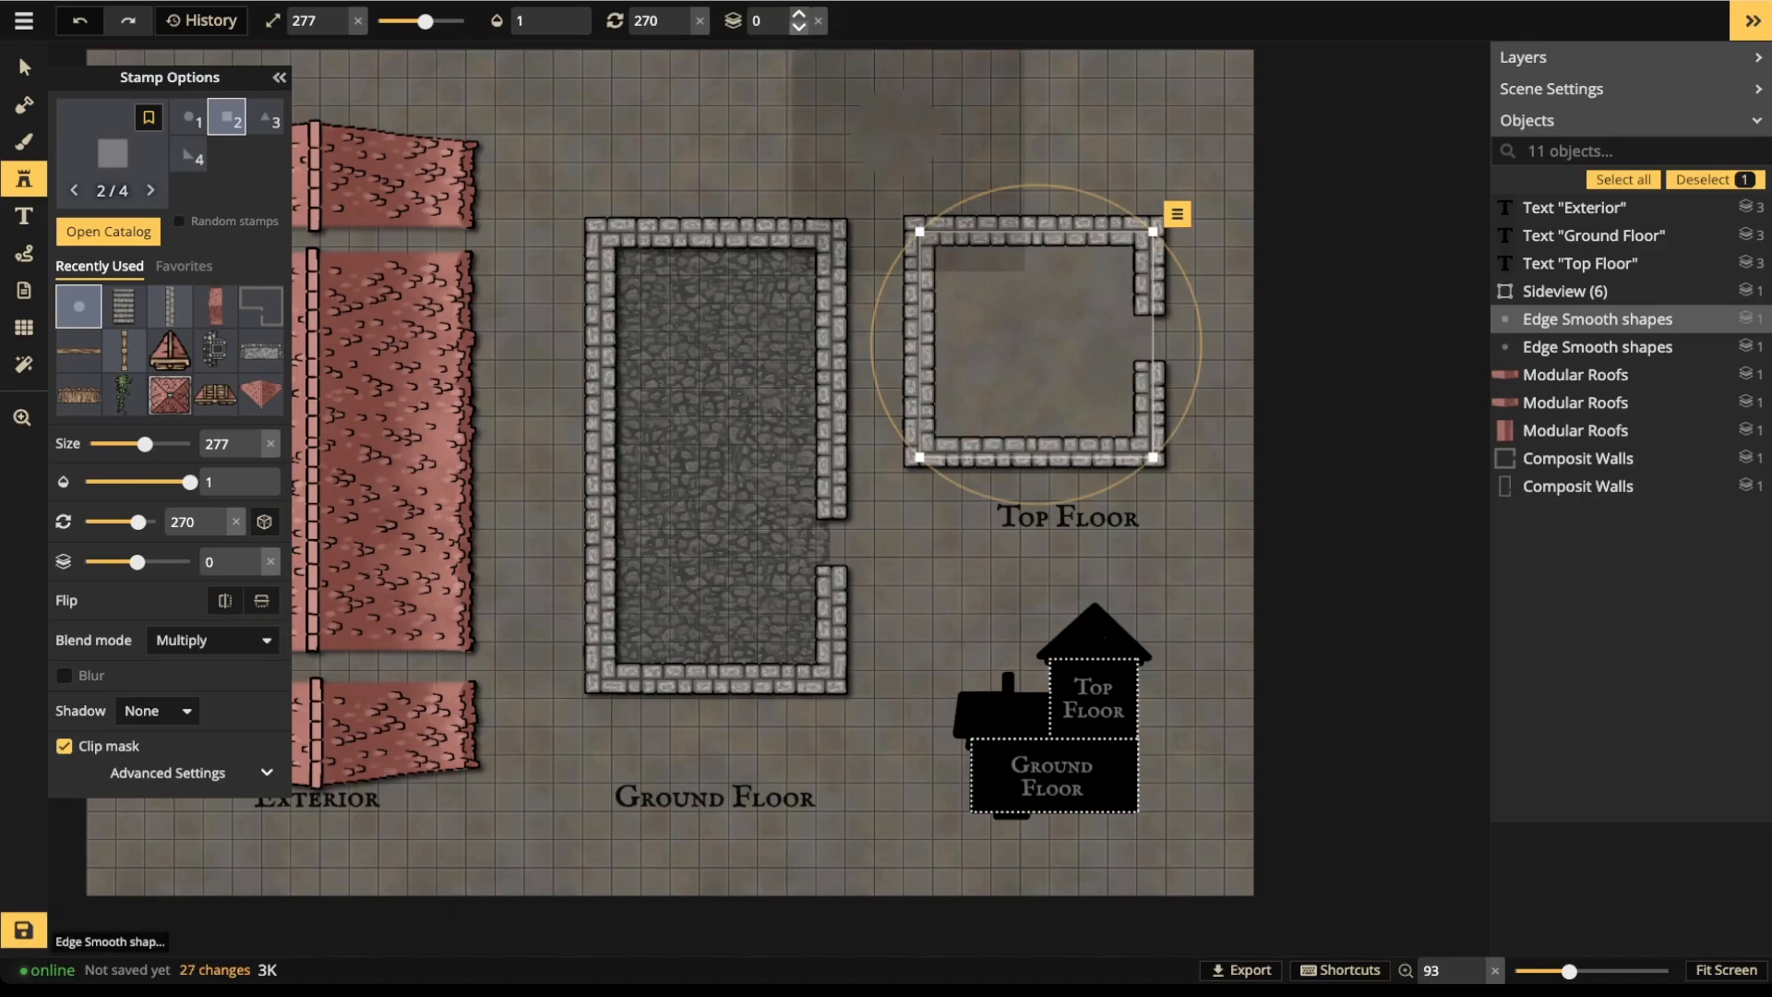
- Group the square clipping mask with the Top Floor walls and rename the group to Top Floor
key(v)
drag(978, 165, 1117, 348)
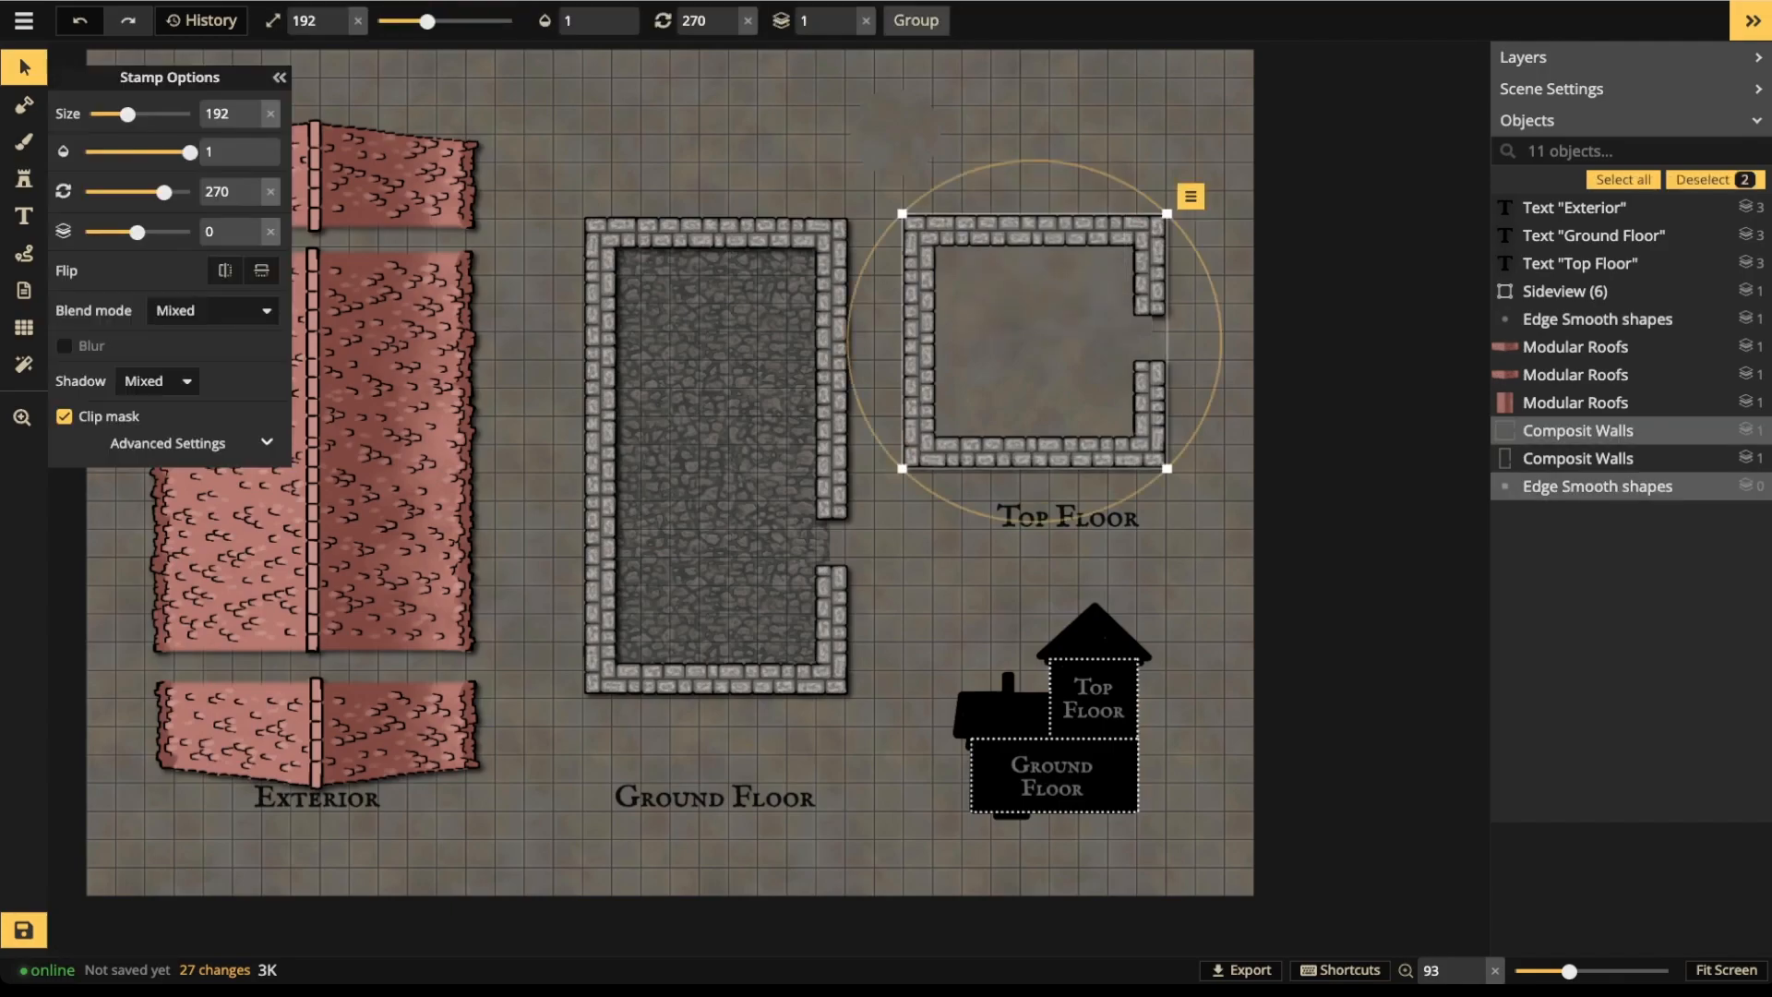
click(916, 20)
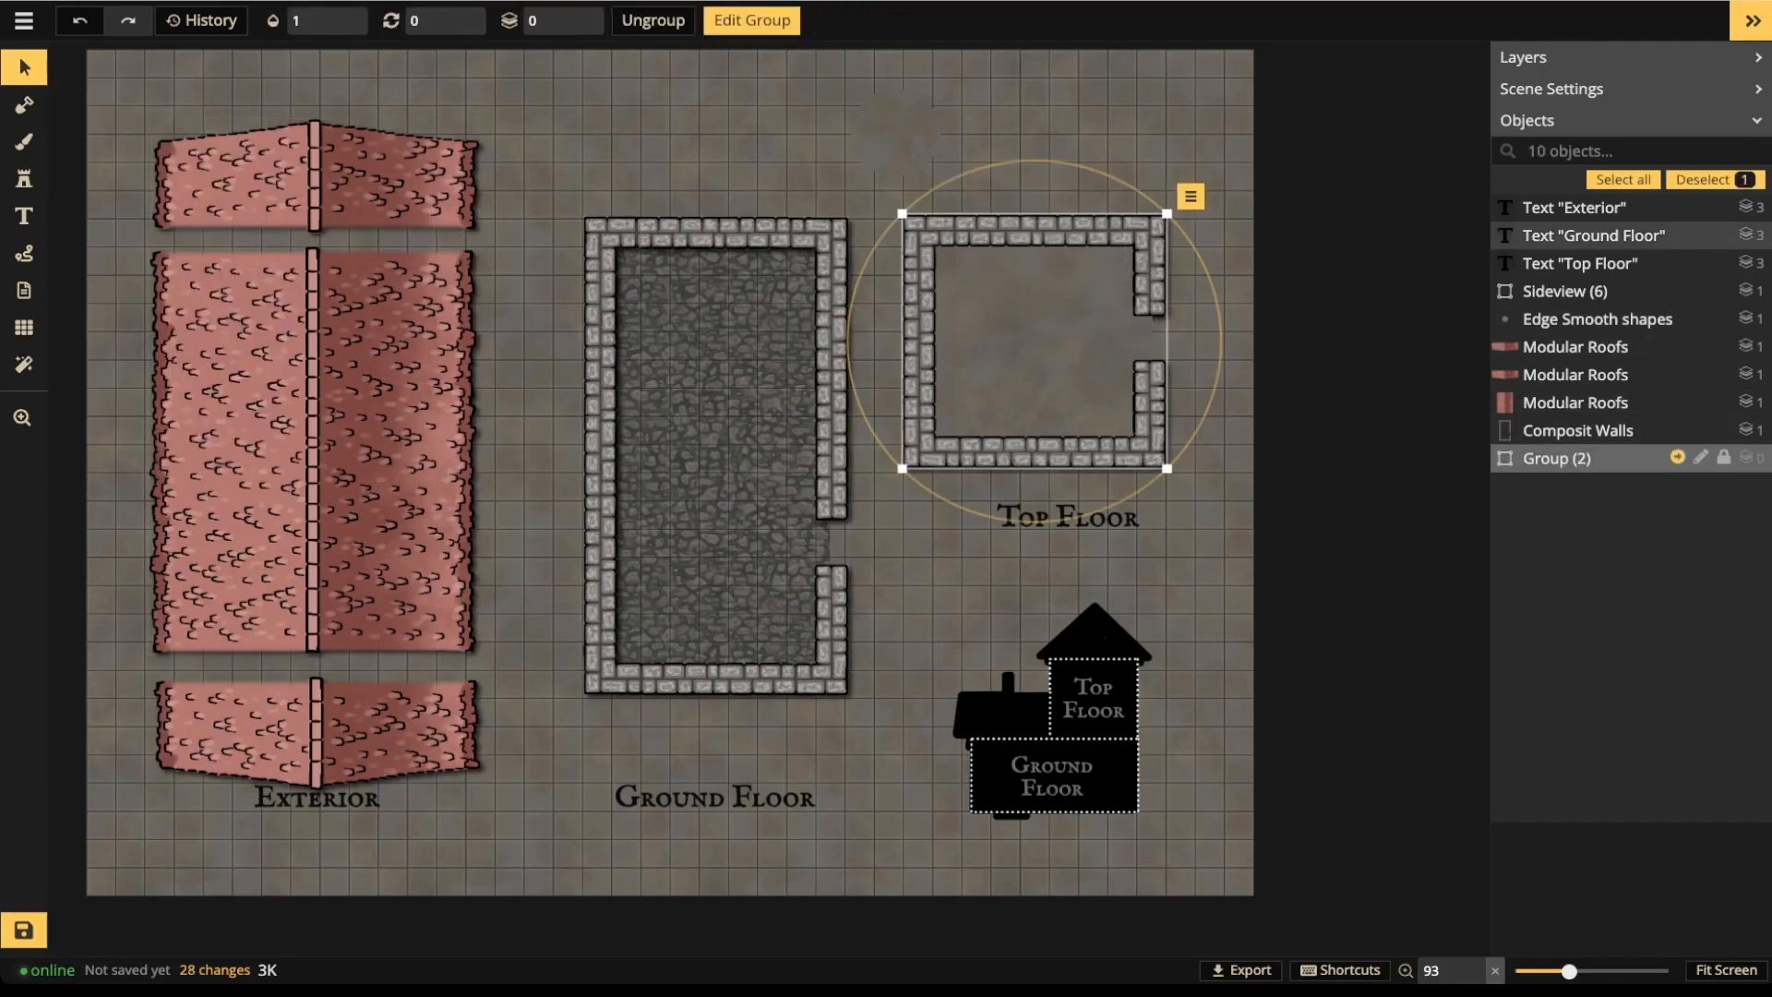
click(1700, 457)
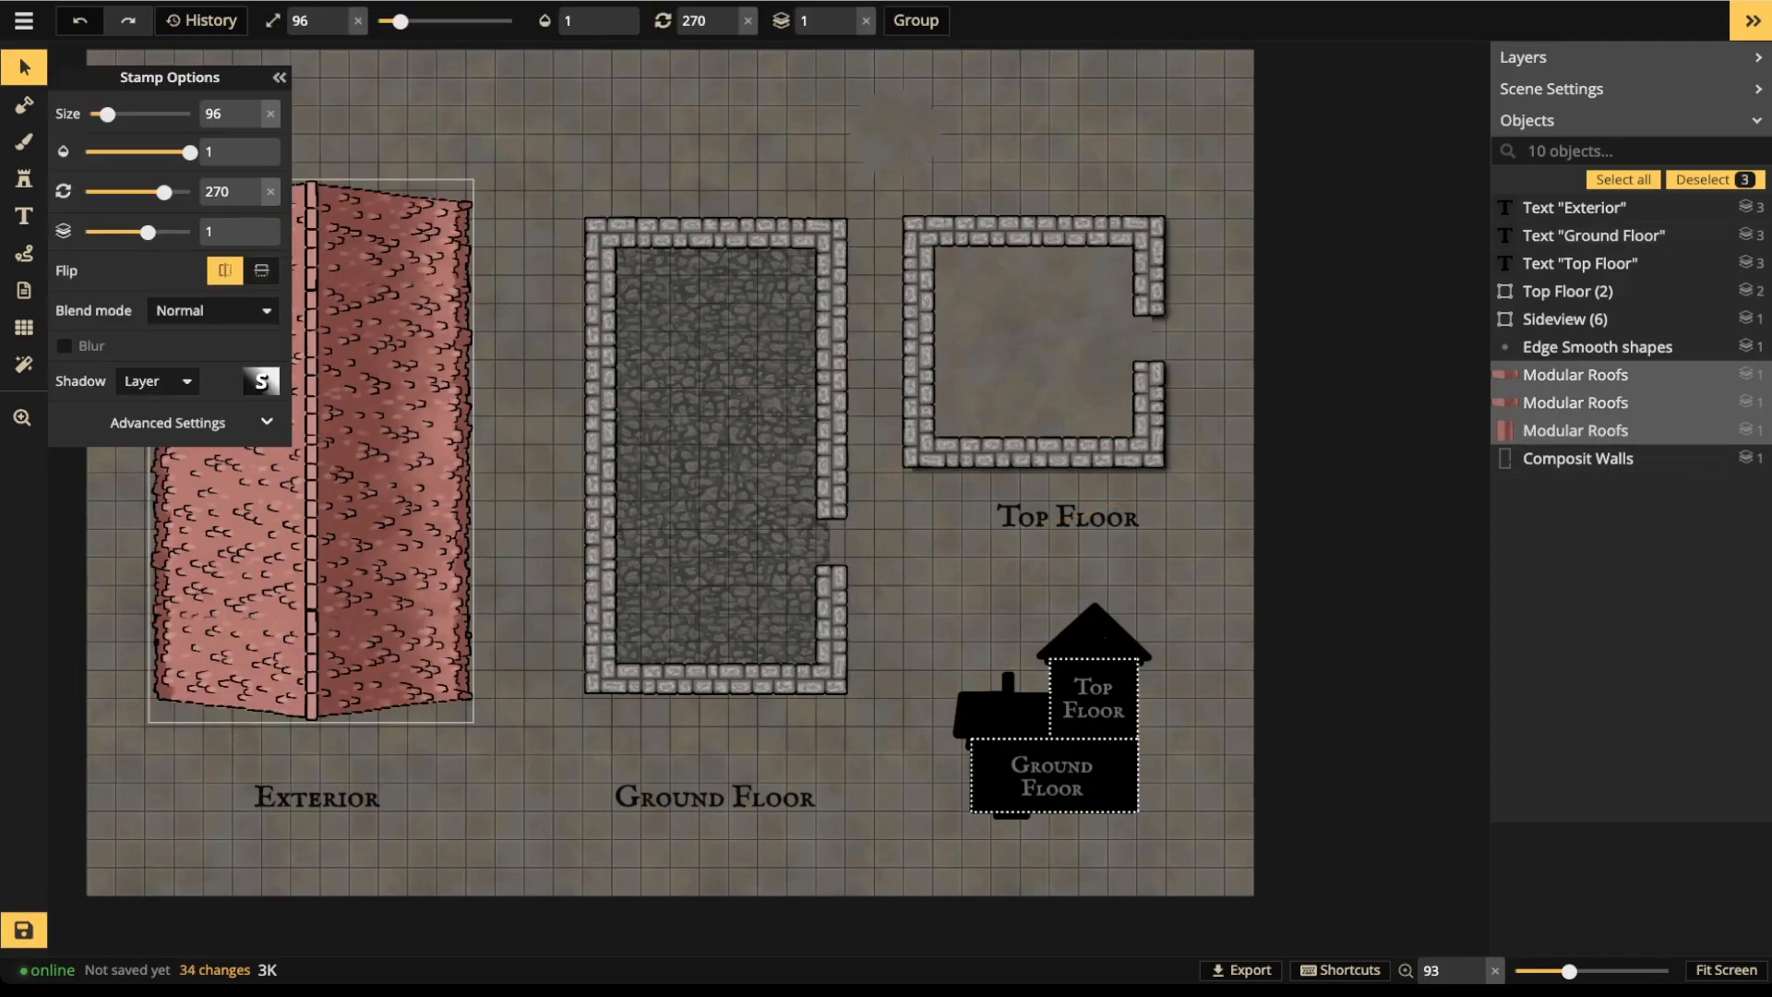
- Nudge the upper end piece of the Exterior roof so its ridge lines up with the long middle piece
key(Escape)
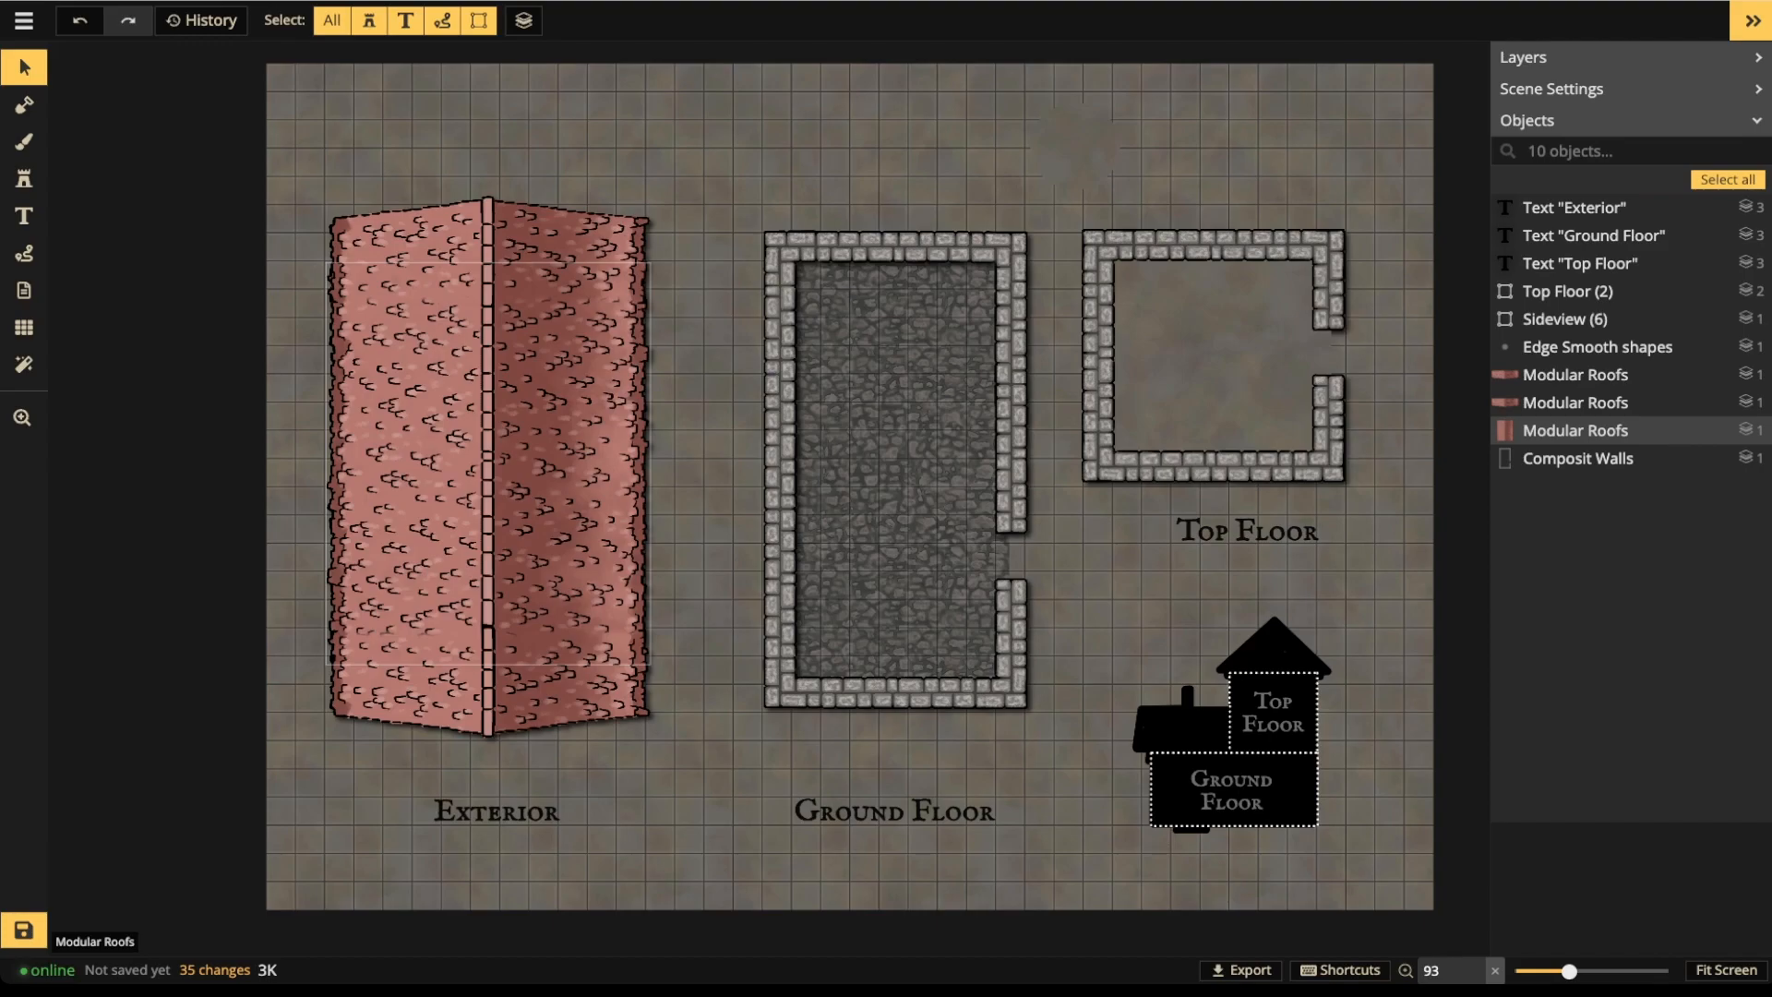
mouse_move(489, 267)
mouse_down()
mouse_move(489, 231)
mouse_move(489, 266)
mouse_up()
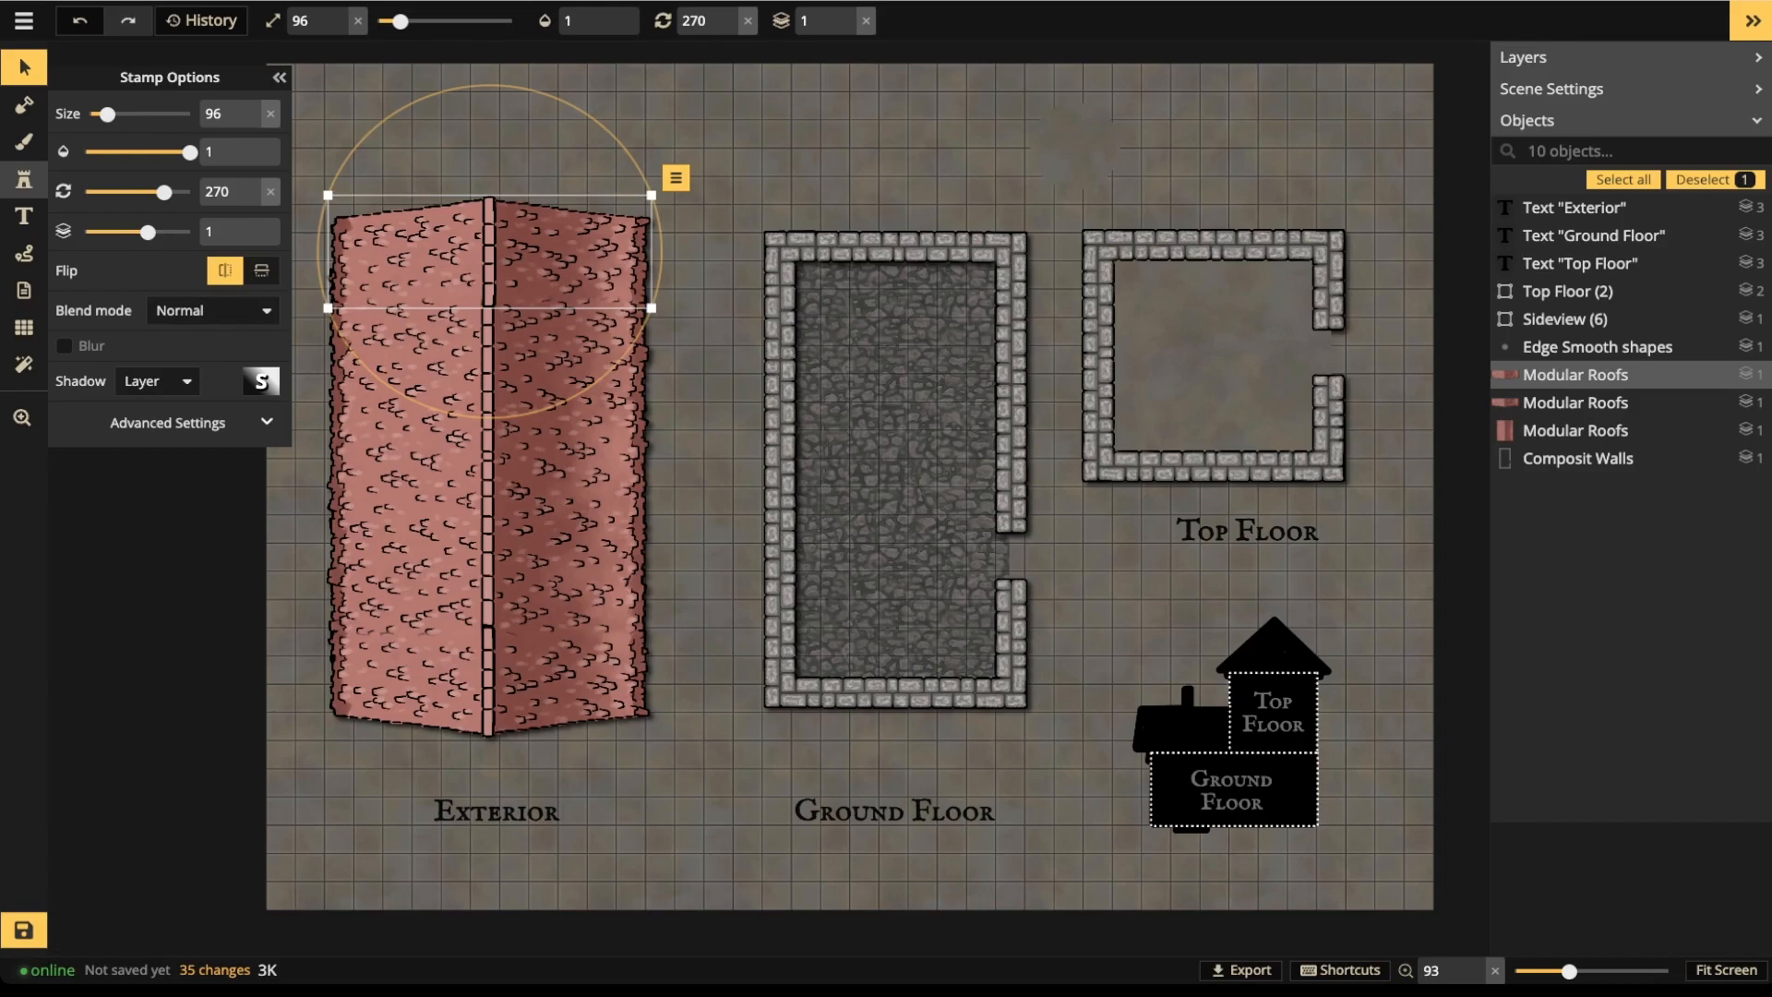
click(24, 179)
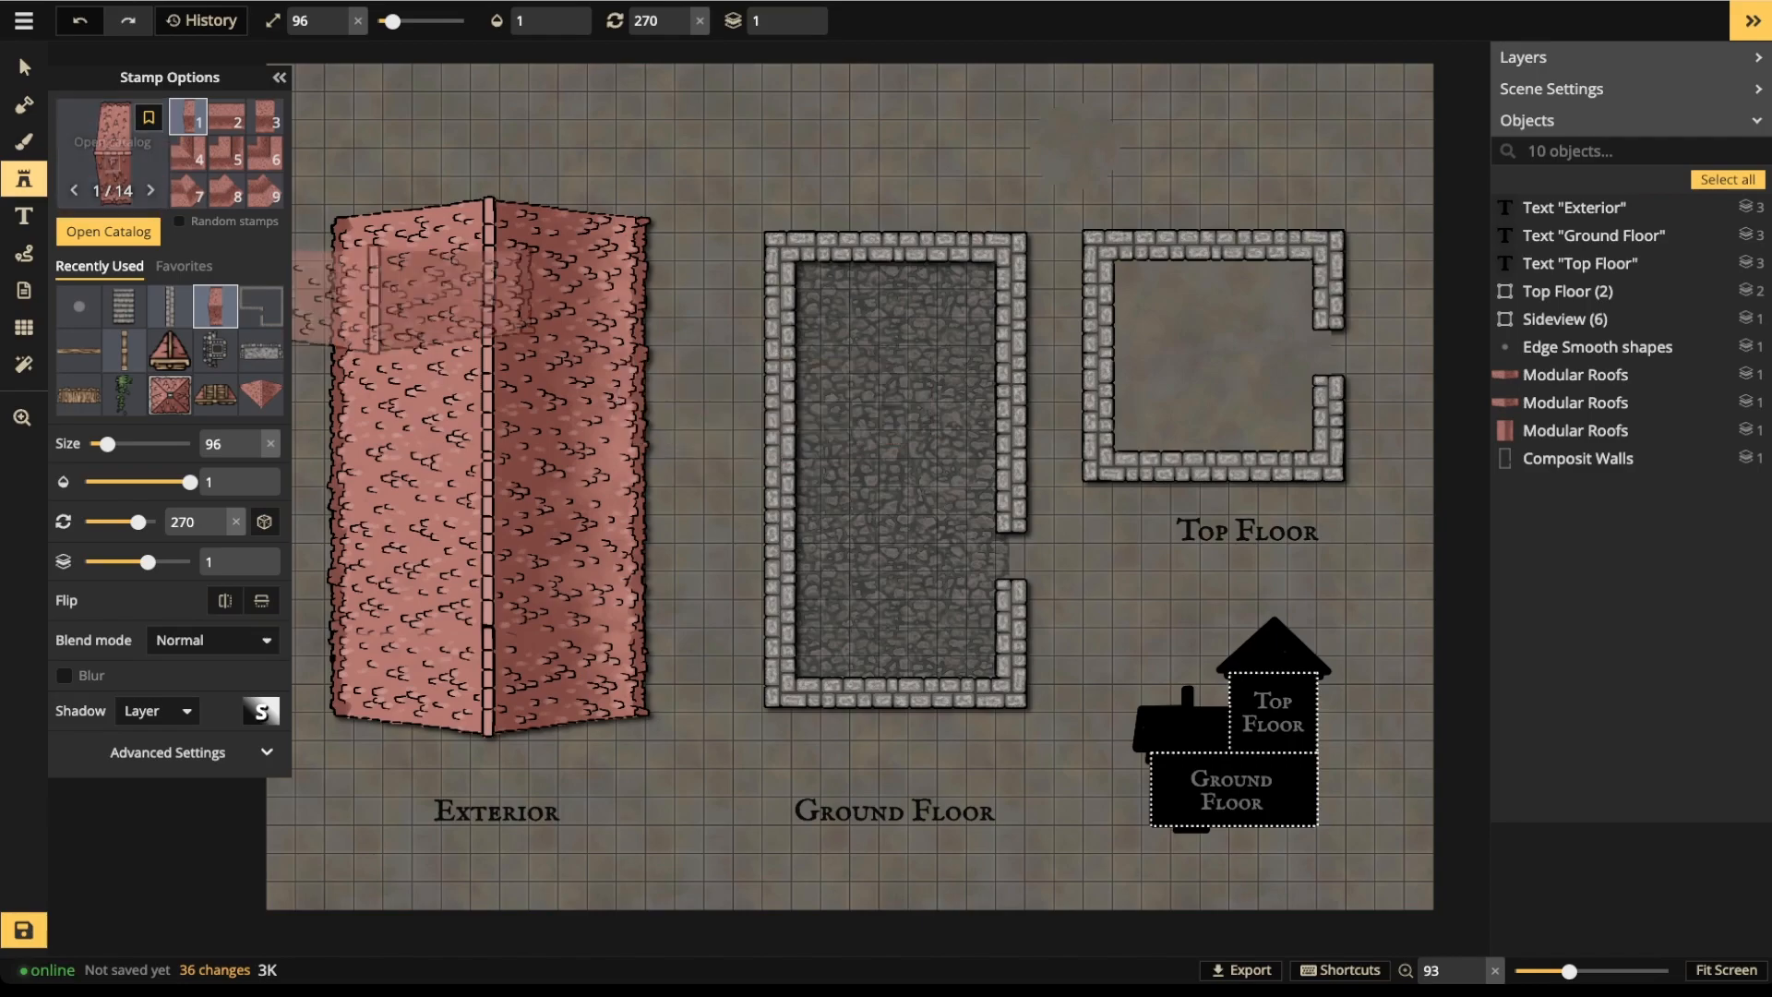
click(24, 67)
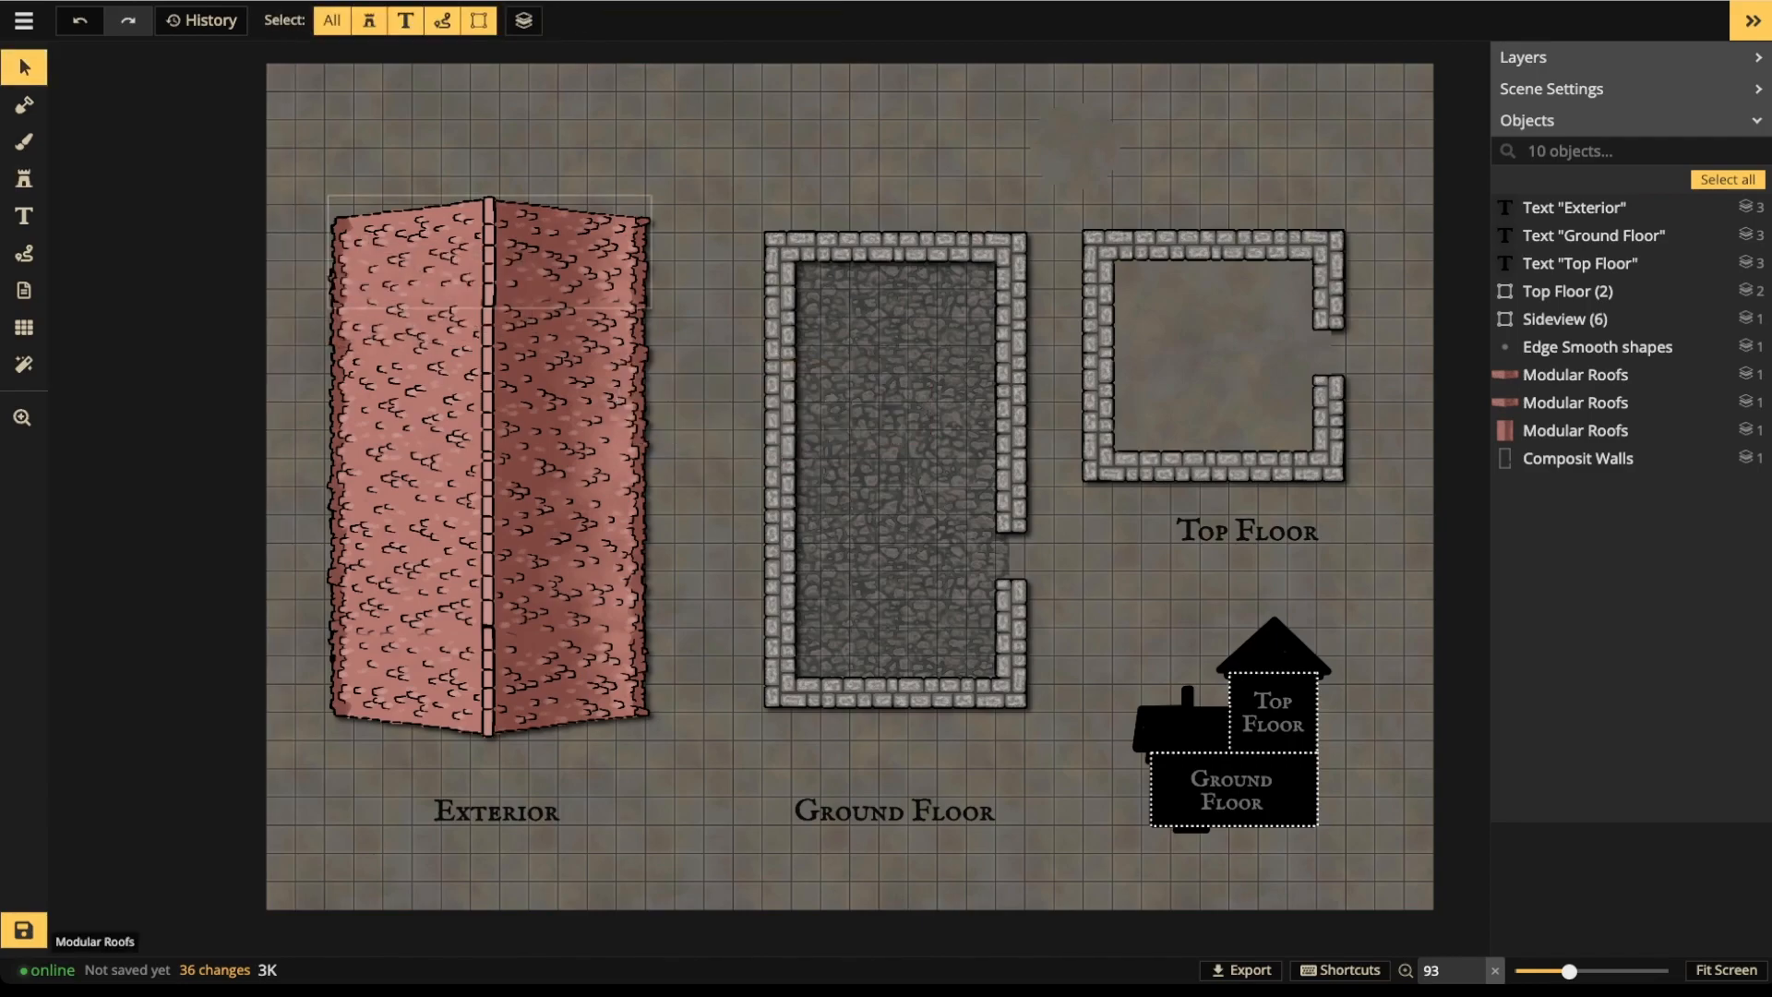
click(471, 258)
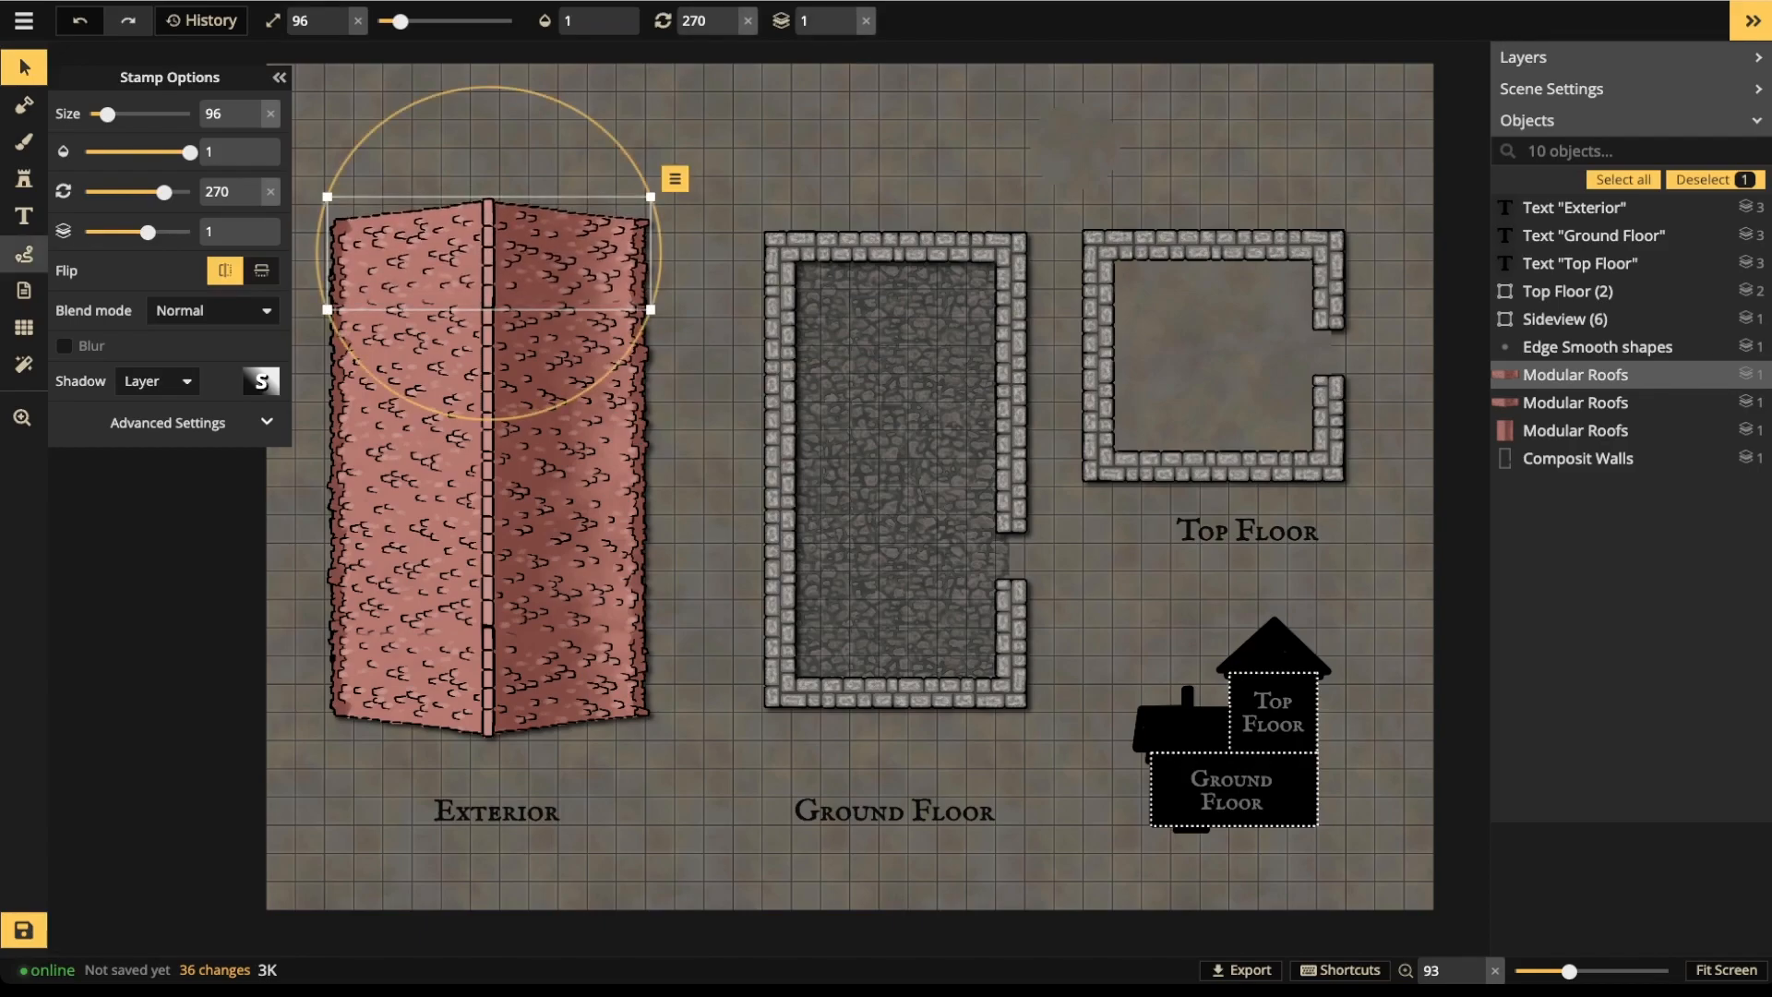
click(24, 253)
mouse_move(472, 187)
mouse_down()
mouse_move(463, 242)
mouse_move(471, 188)
mouse_up()
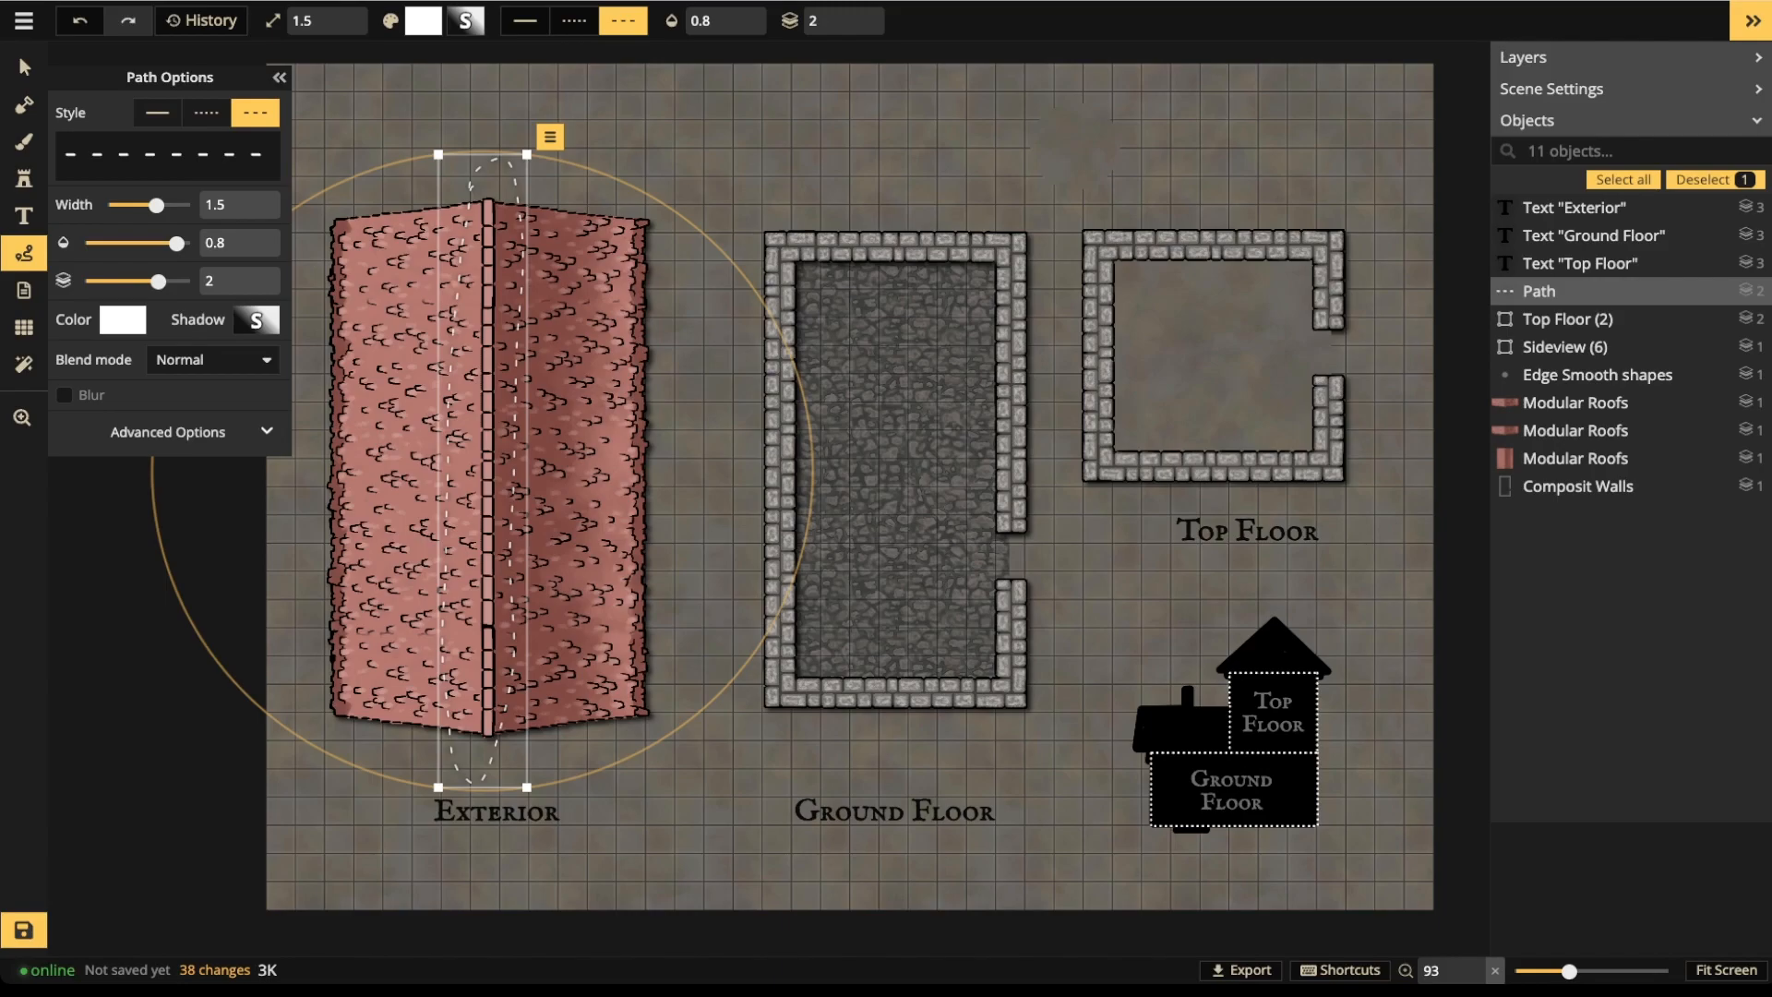
key(Delete)
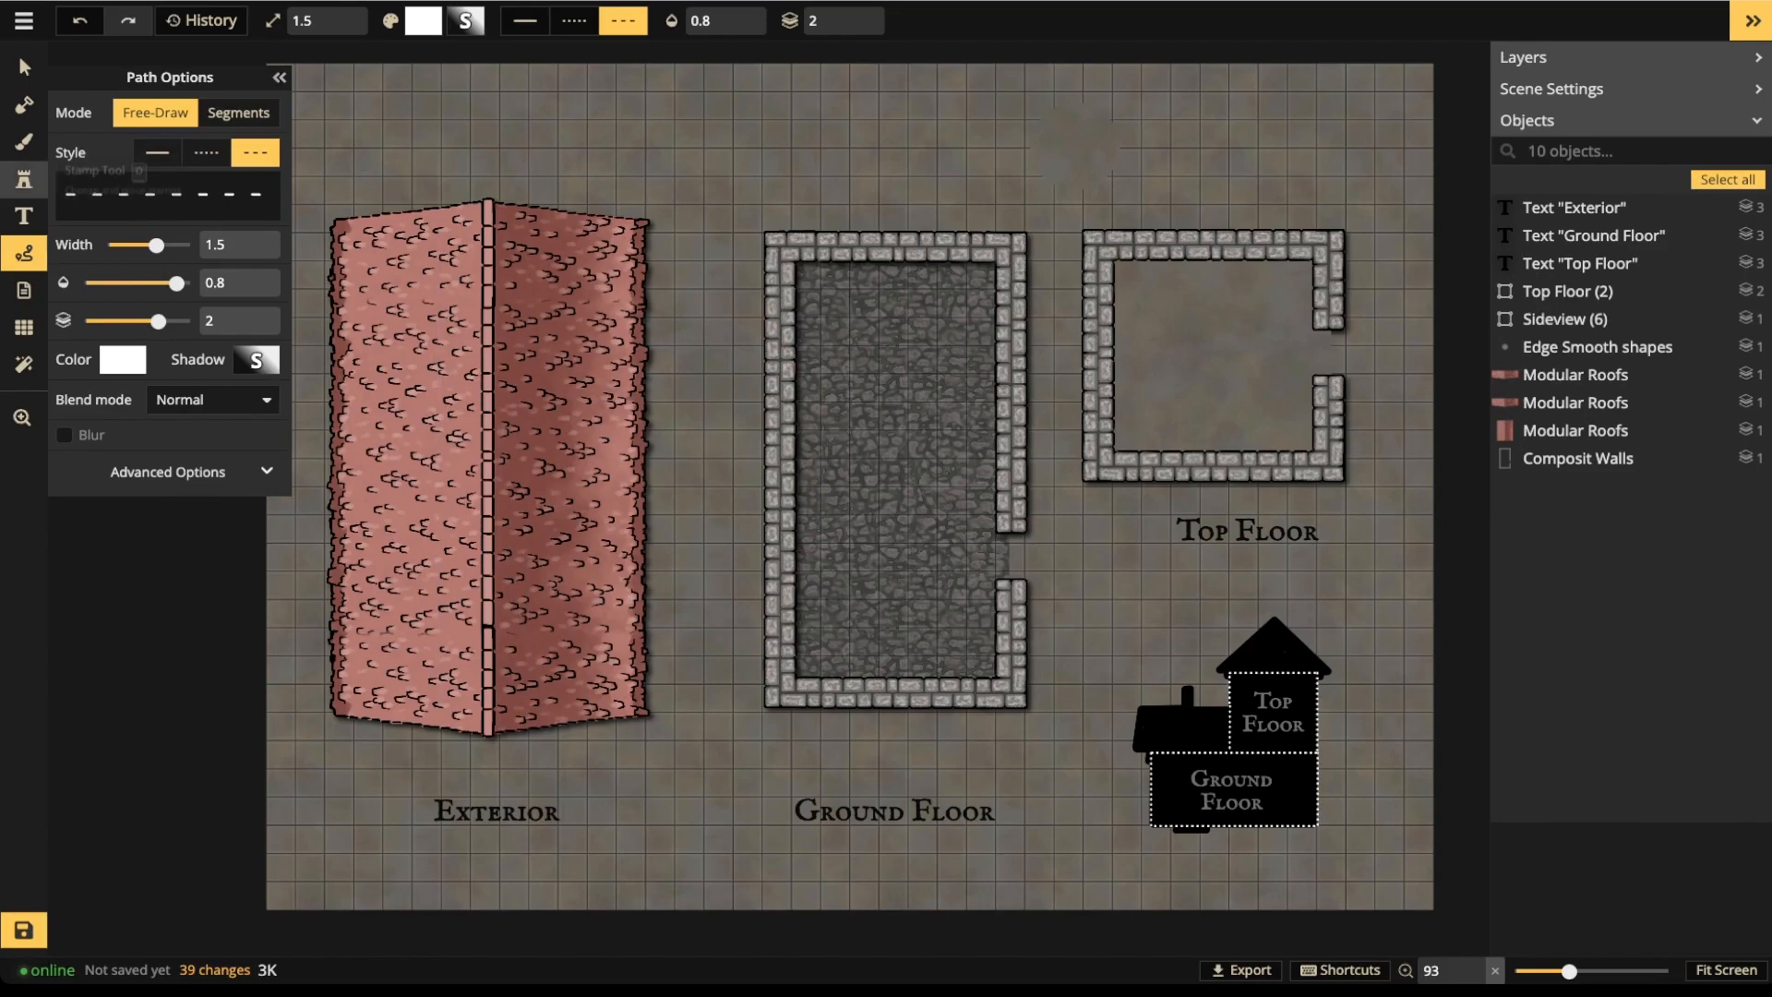
- Cover the Exterior roof's ridge with three vertical Wooden Walls stamps, variant 4 of 8 at size 100, placed end to end
click(24, 178)
click(123, 351)
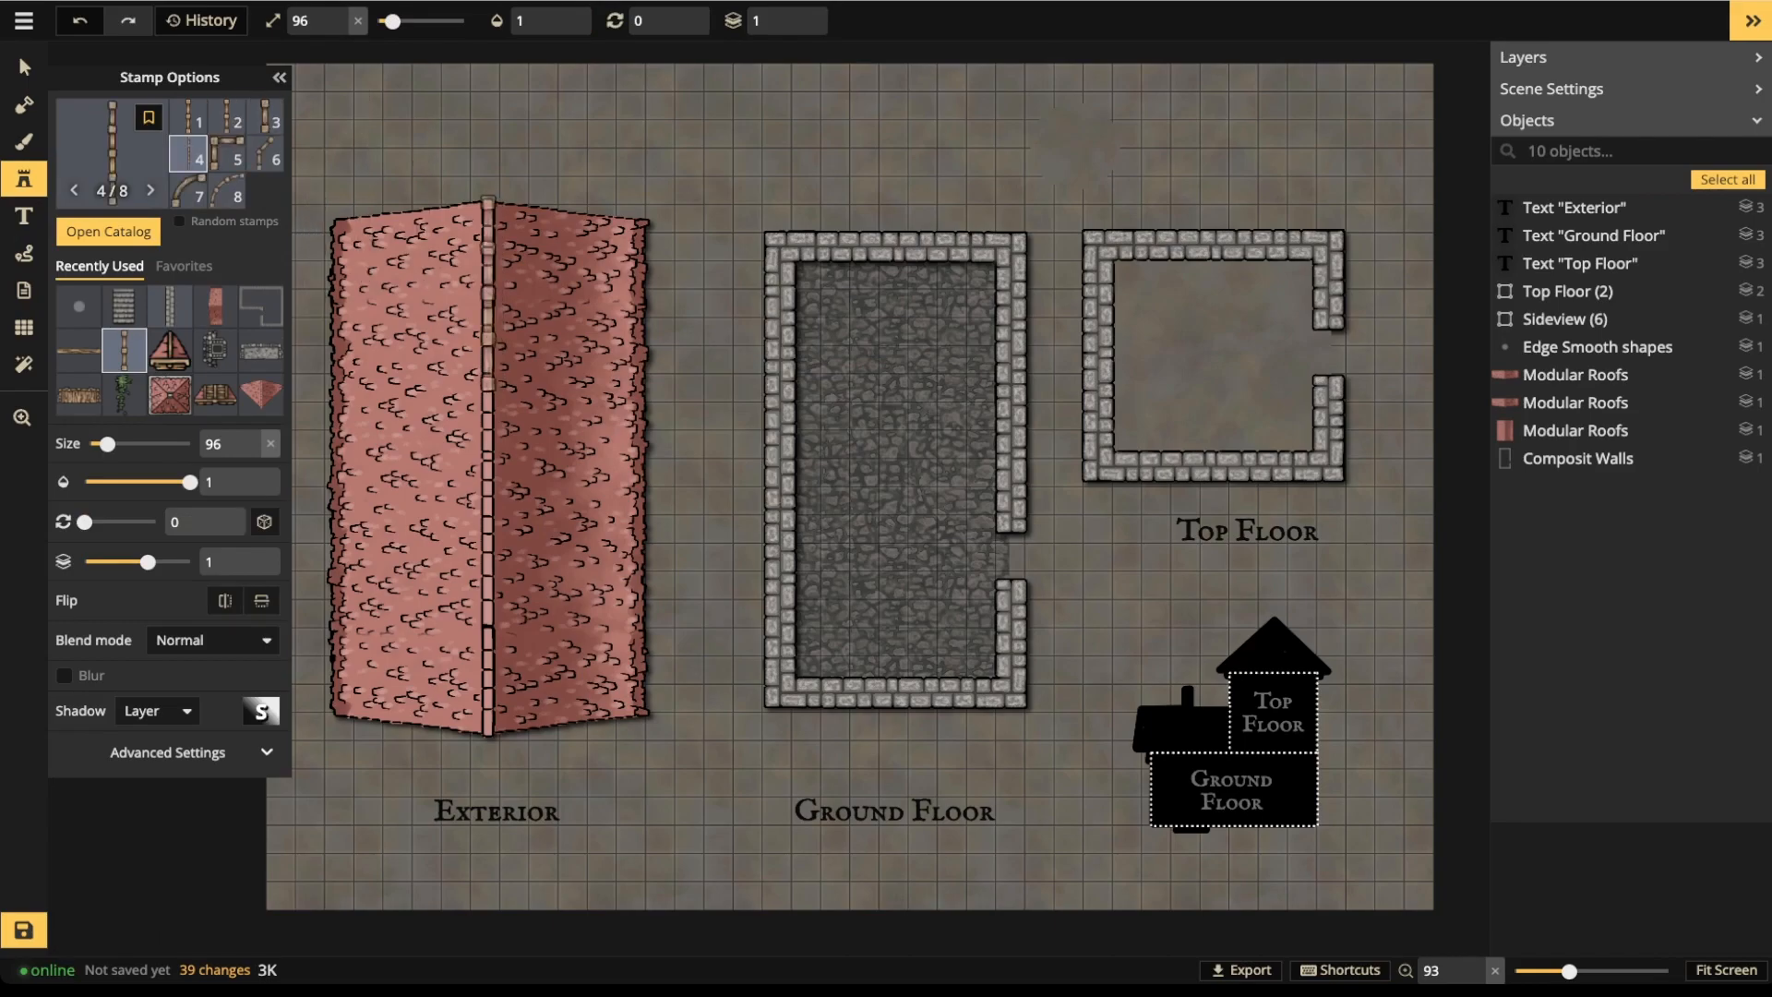
ctrl+scroll(487, 292, up, 2)
scroll(508, 282, up, 1)
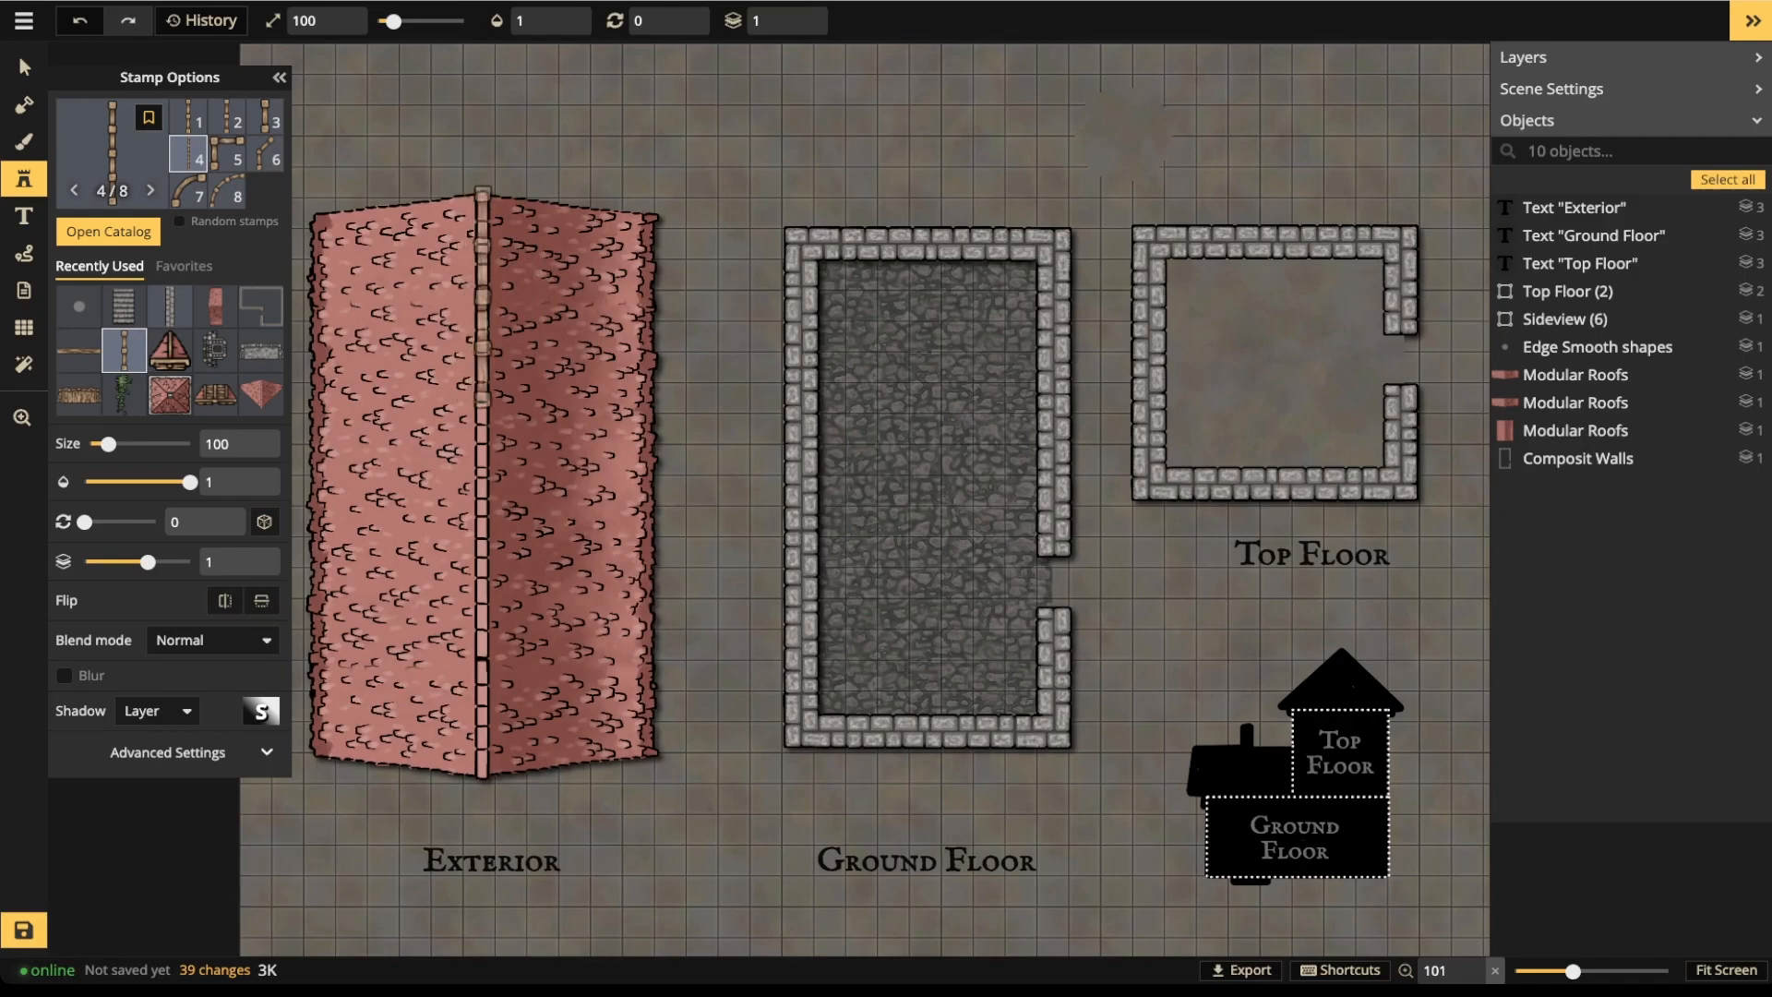
click(482, 296)
click(483, 295)
click(482, 296)
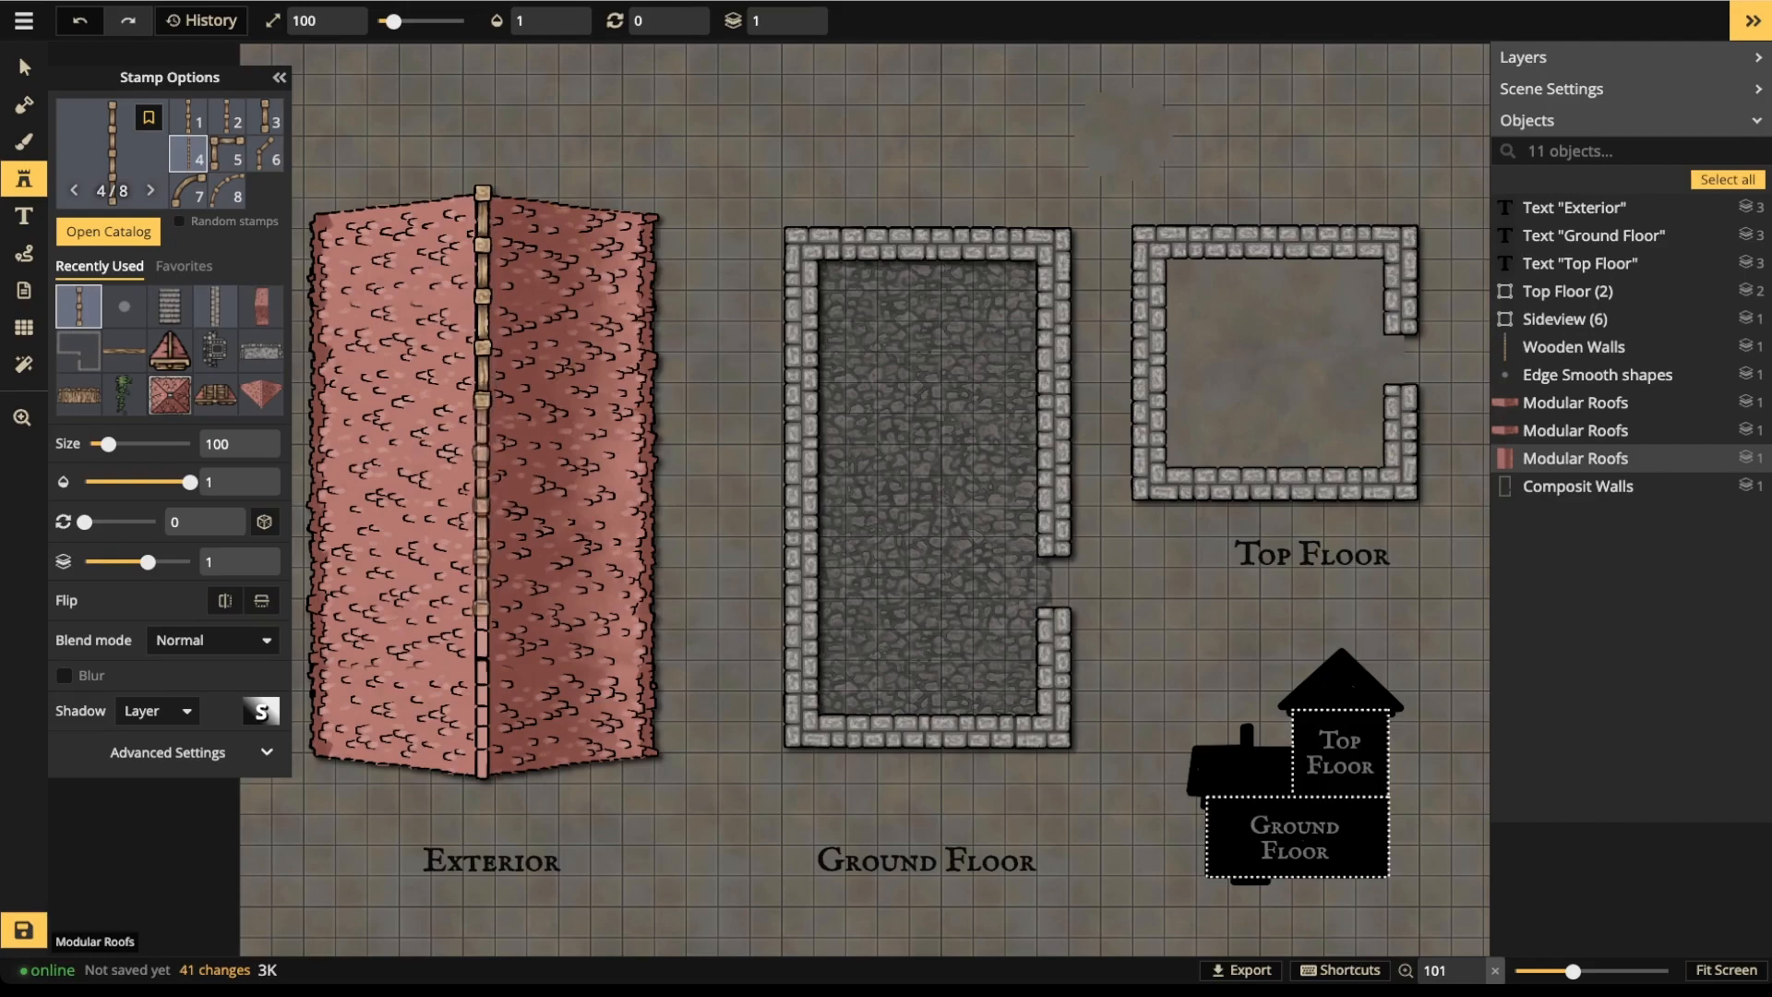
click(482, 503)
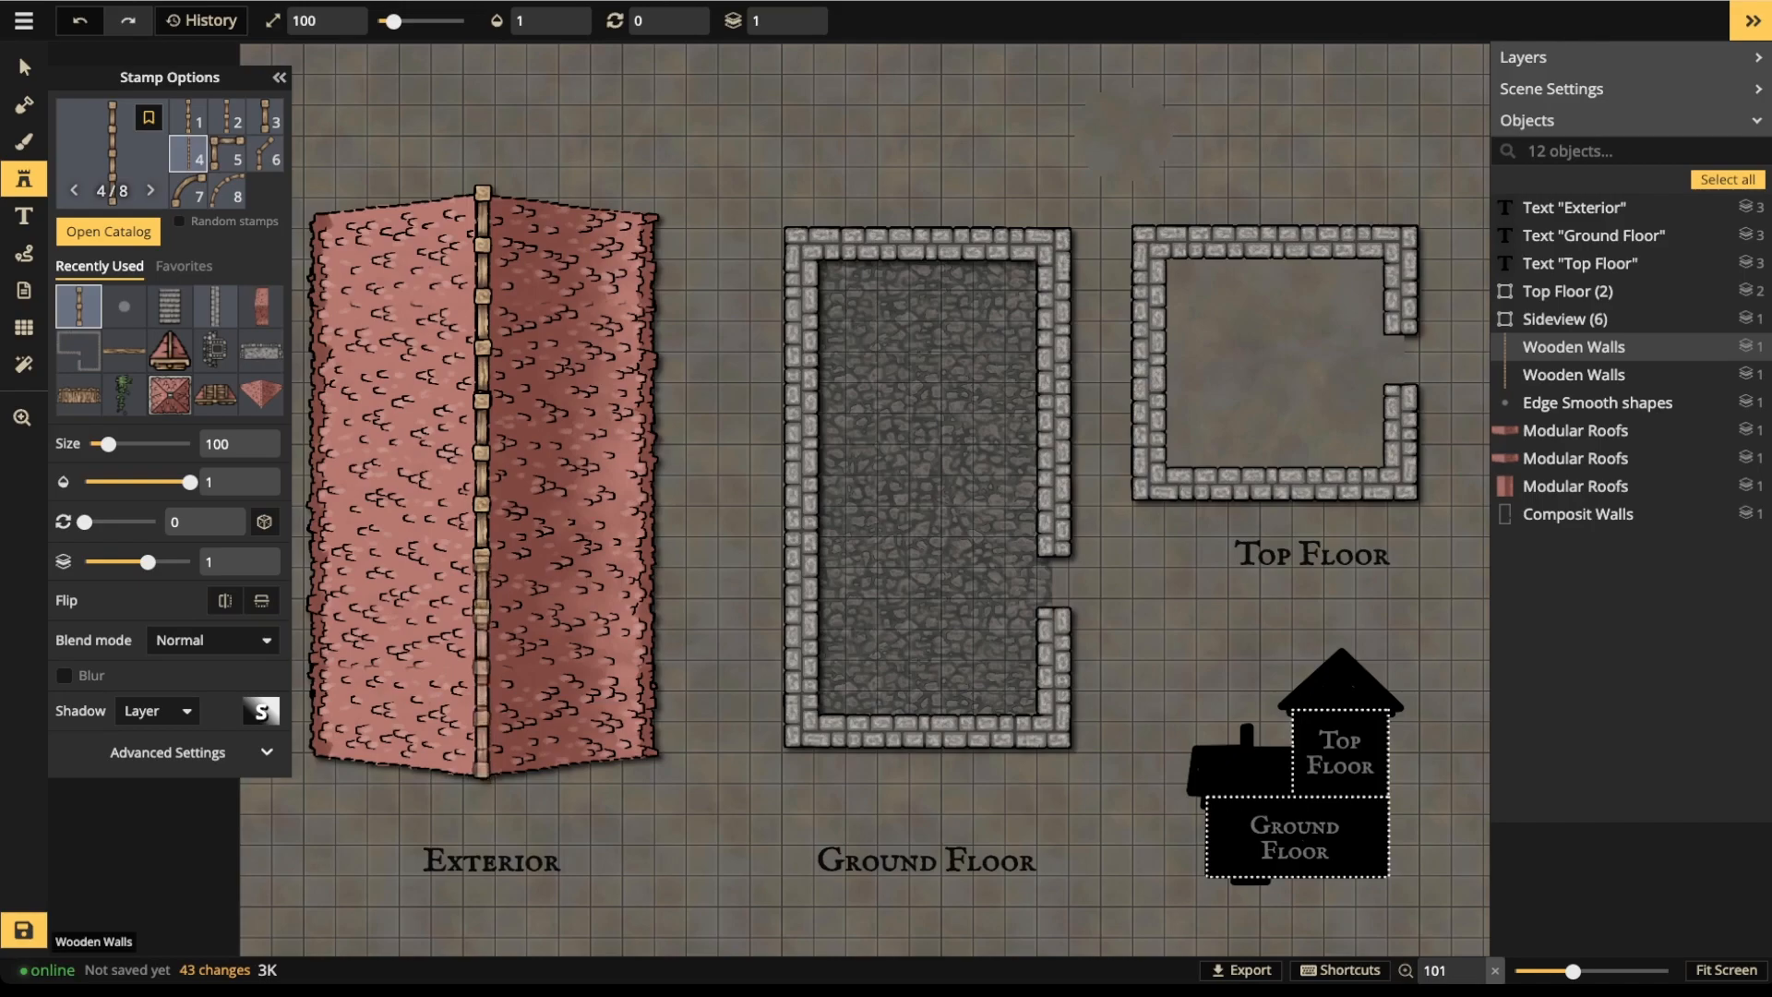
click(482, 659)
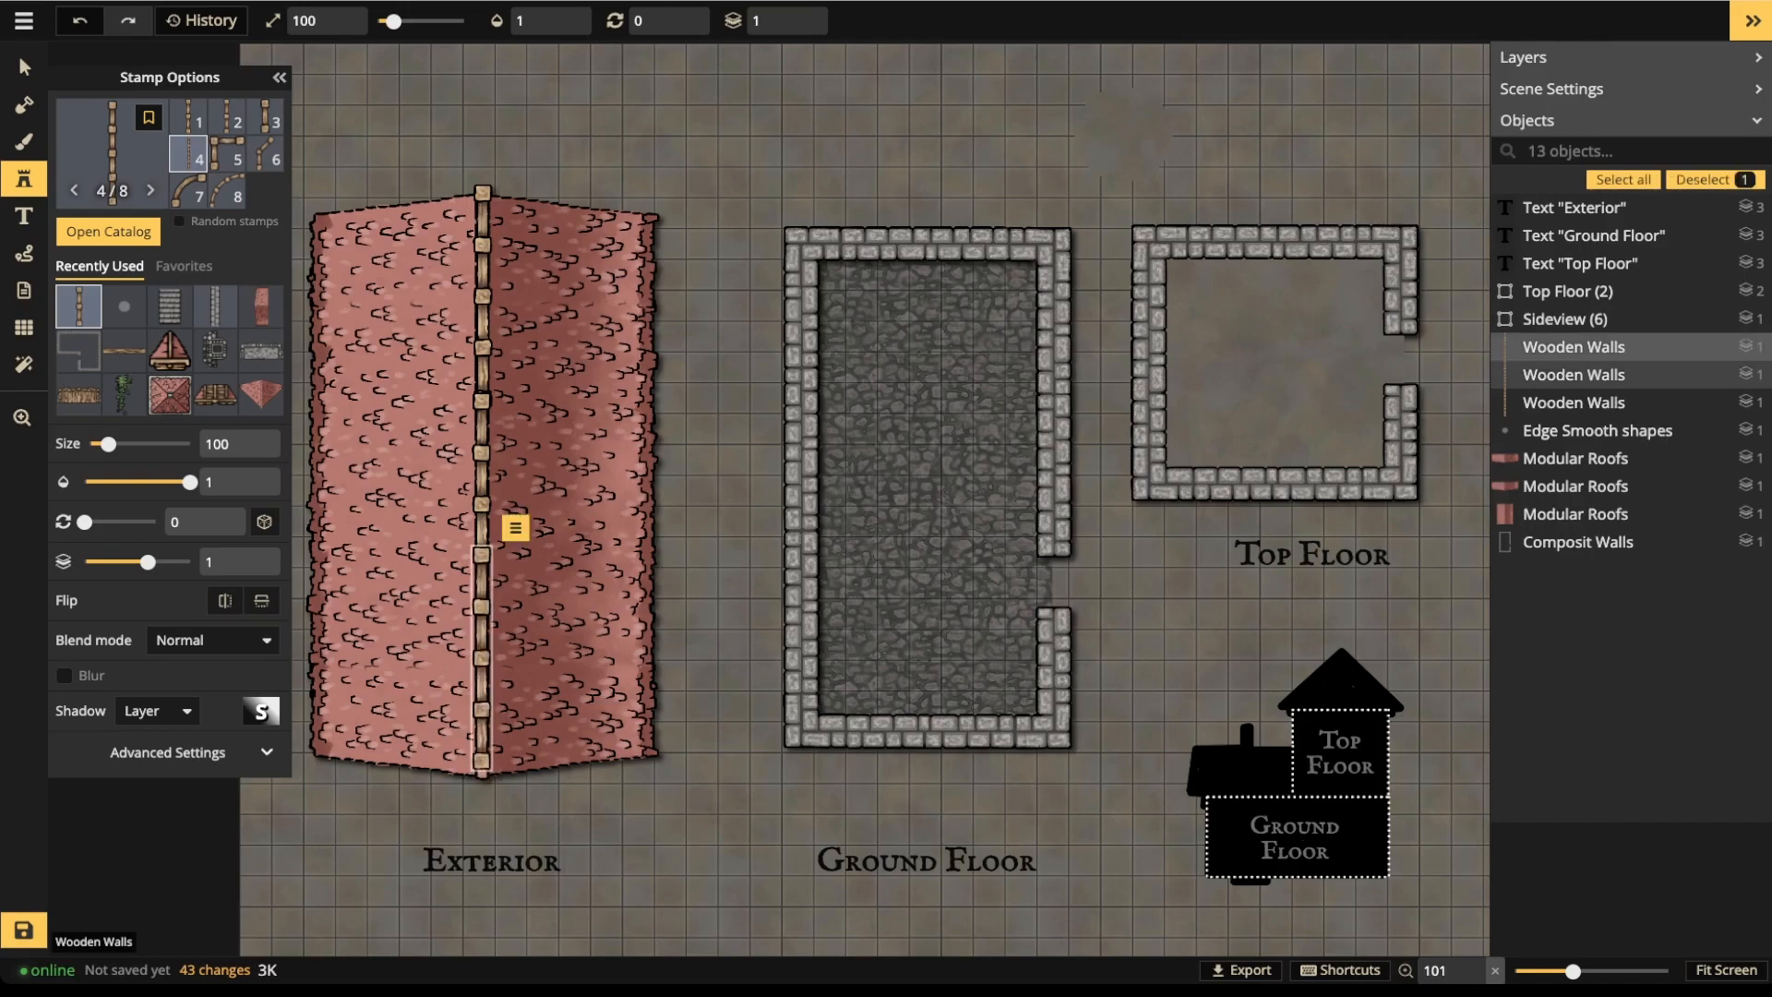
- Select all Wooden Walls stamps from the set and scale them together to reach the lower end of the roof ridge
click(24, 66)
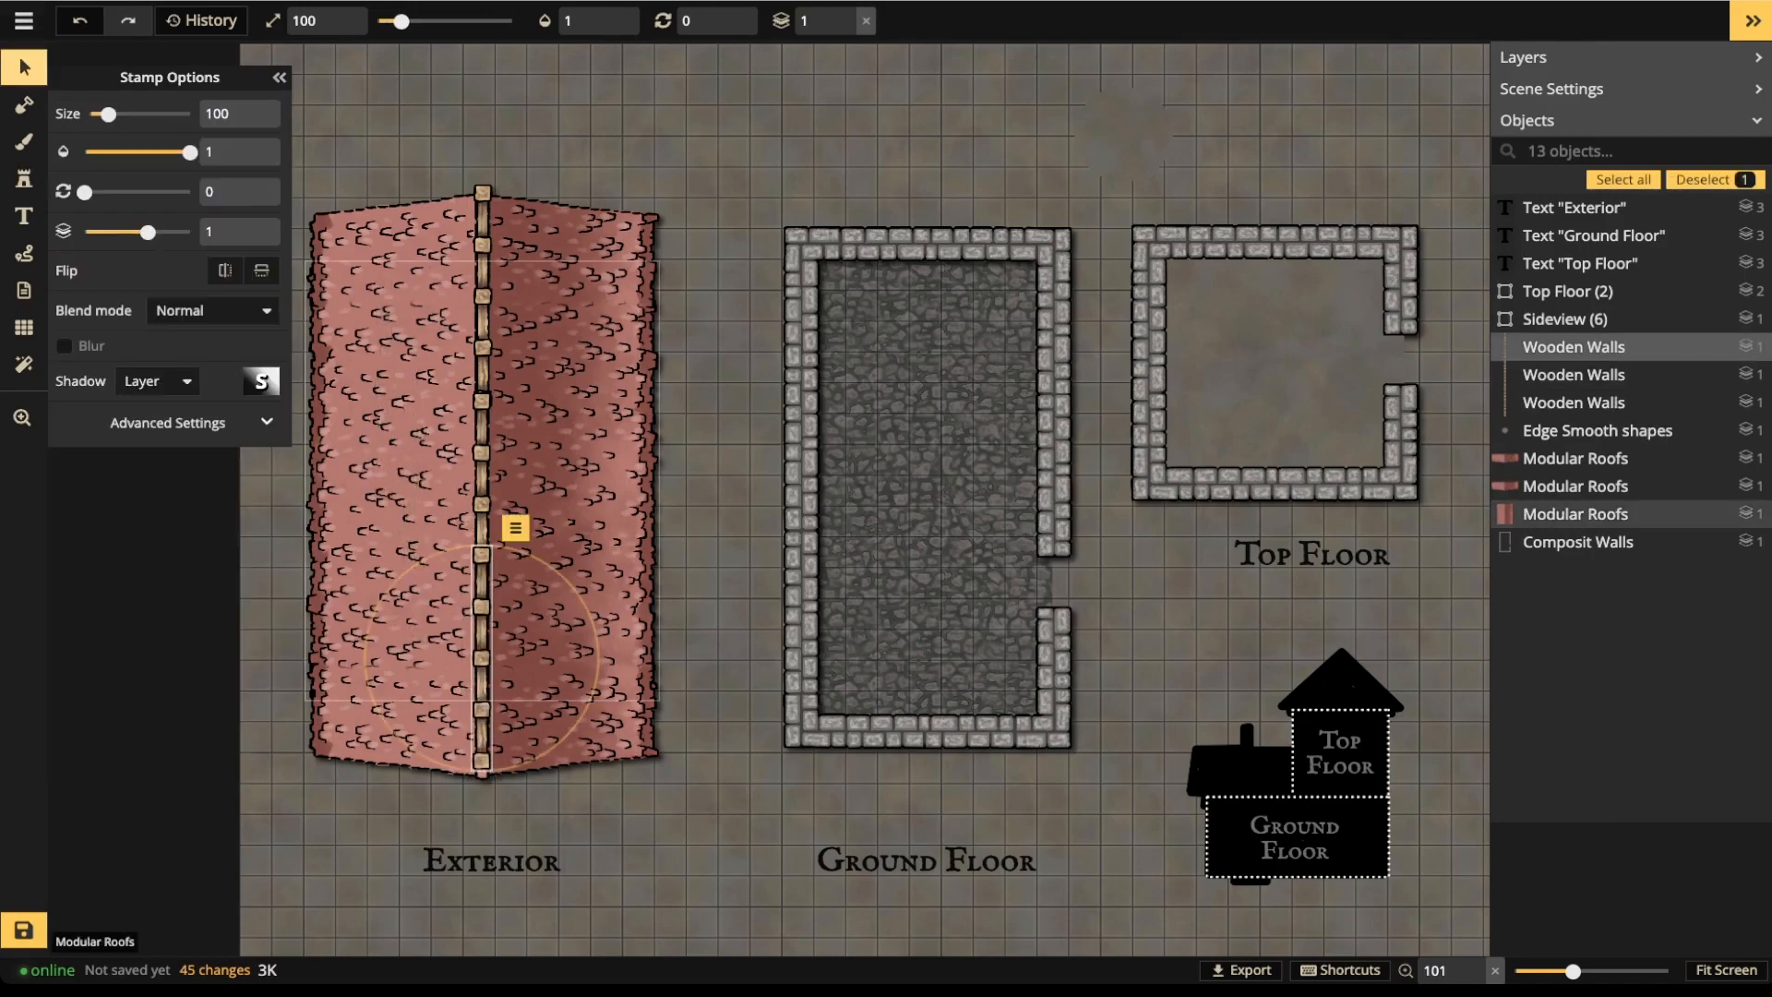
click(515, 527)
mouse_move(594, 554)
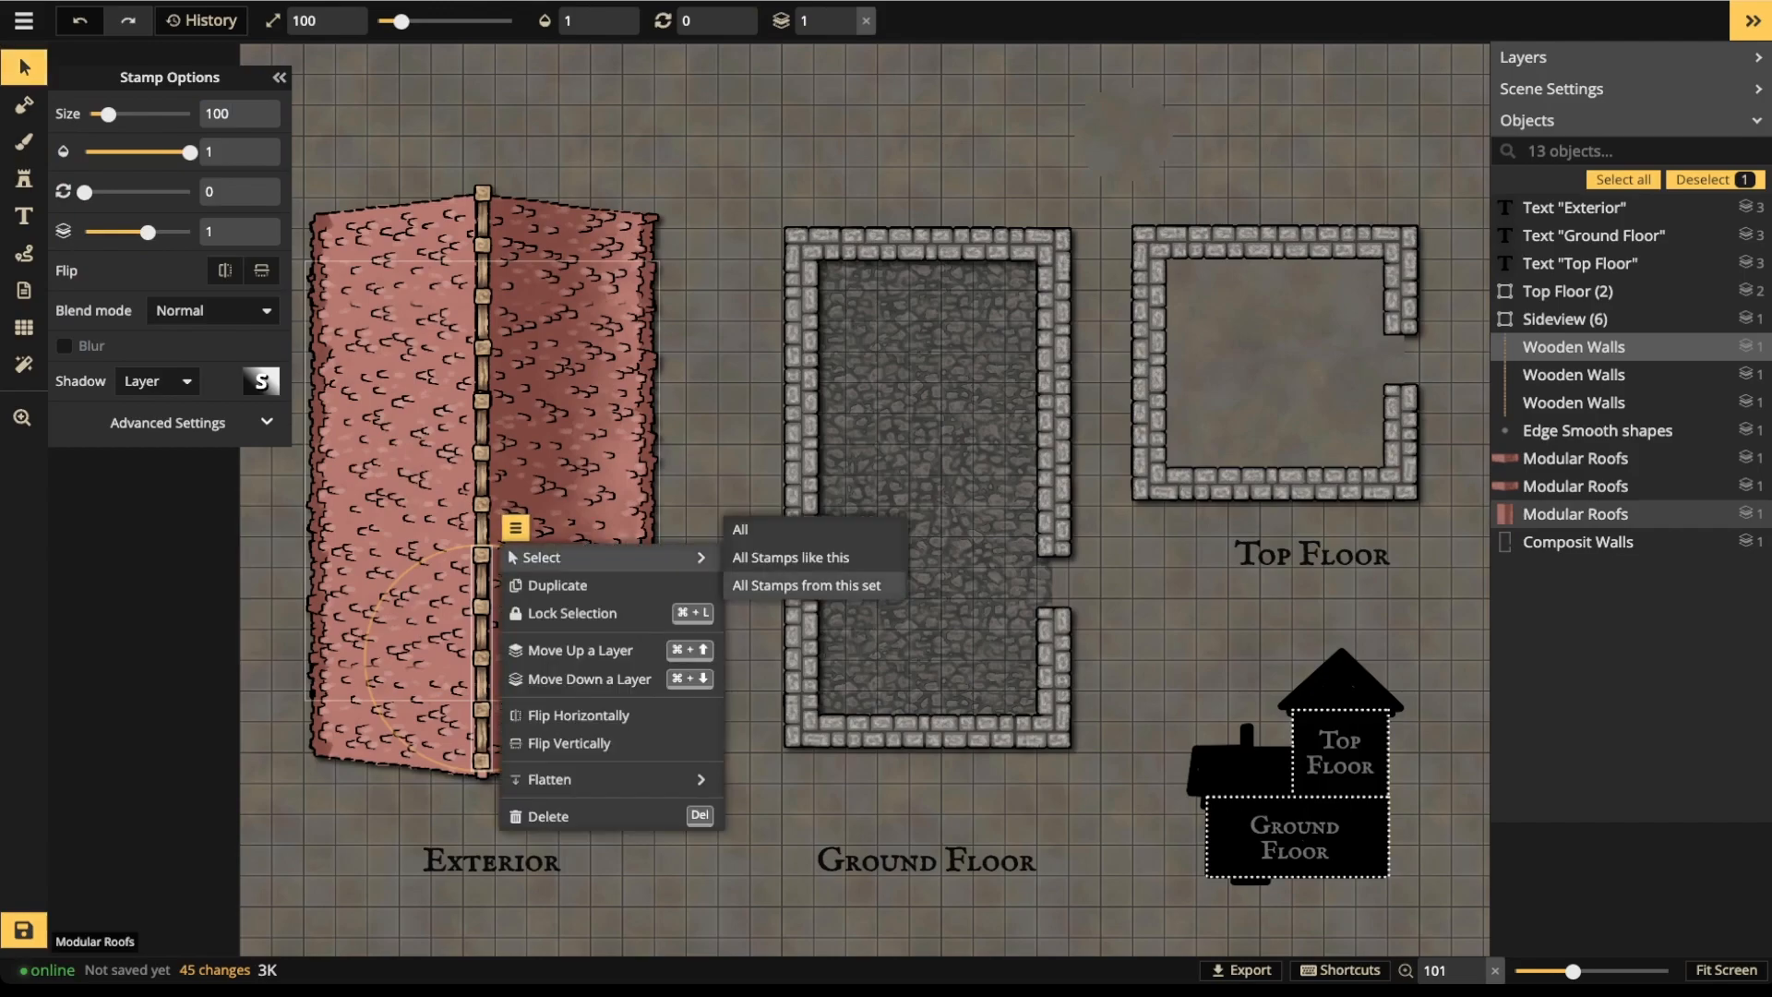
click(812, 585)
scroll(492, 773, up, 6)
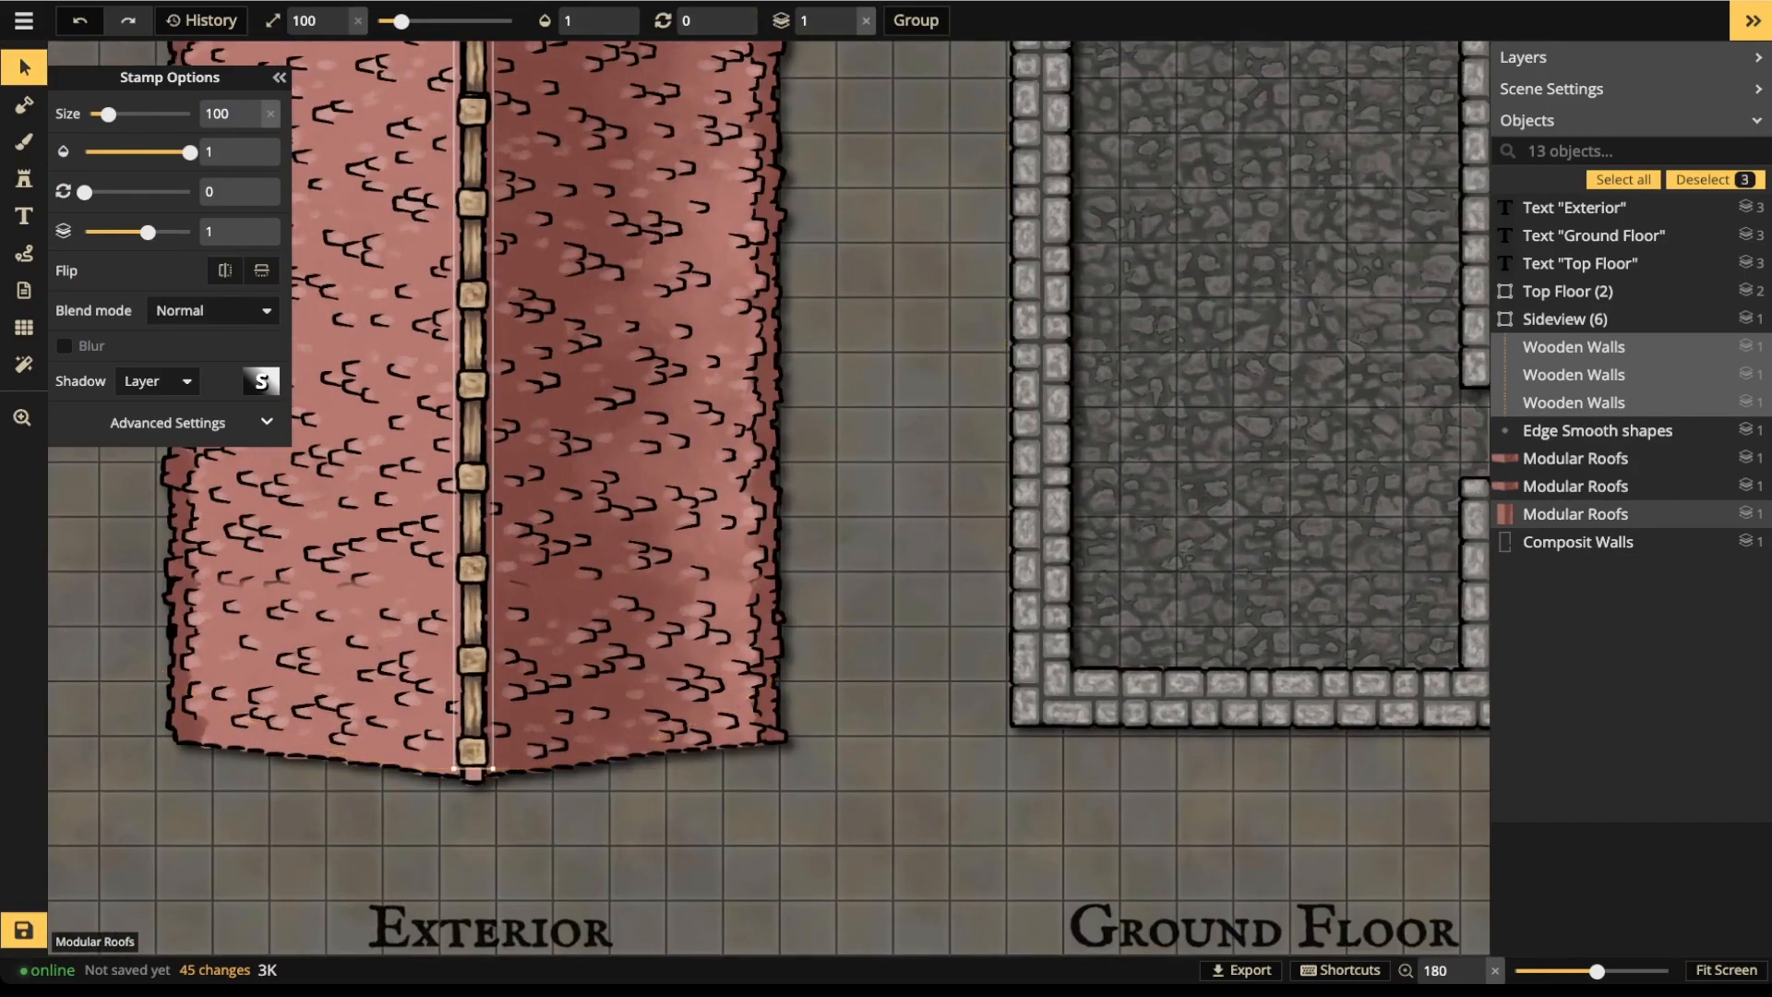
drag(493, 769, 493, 791)
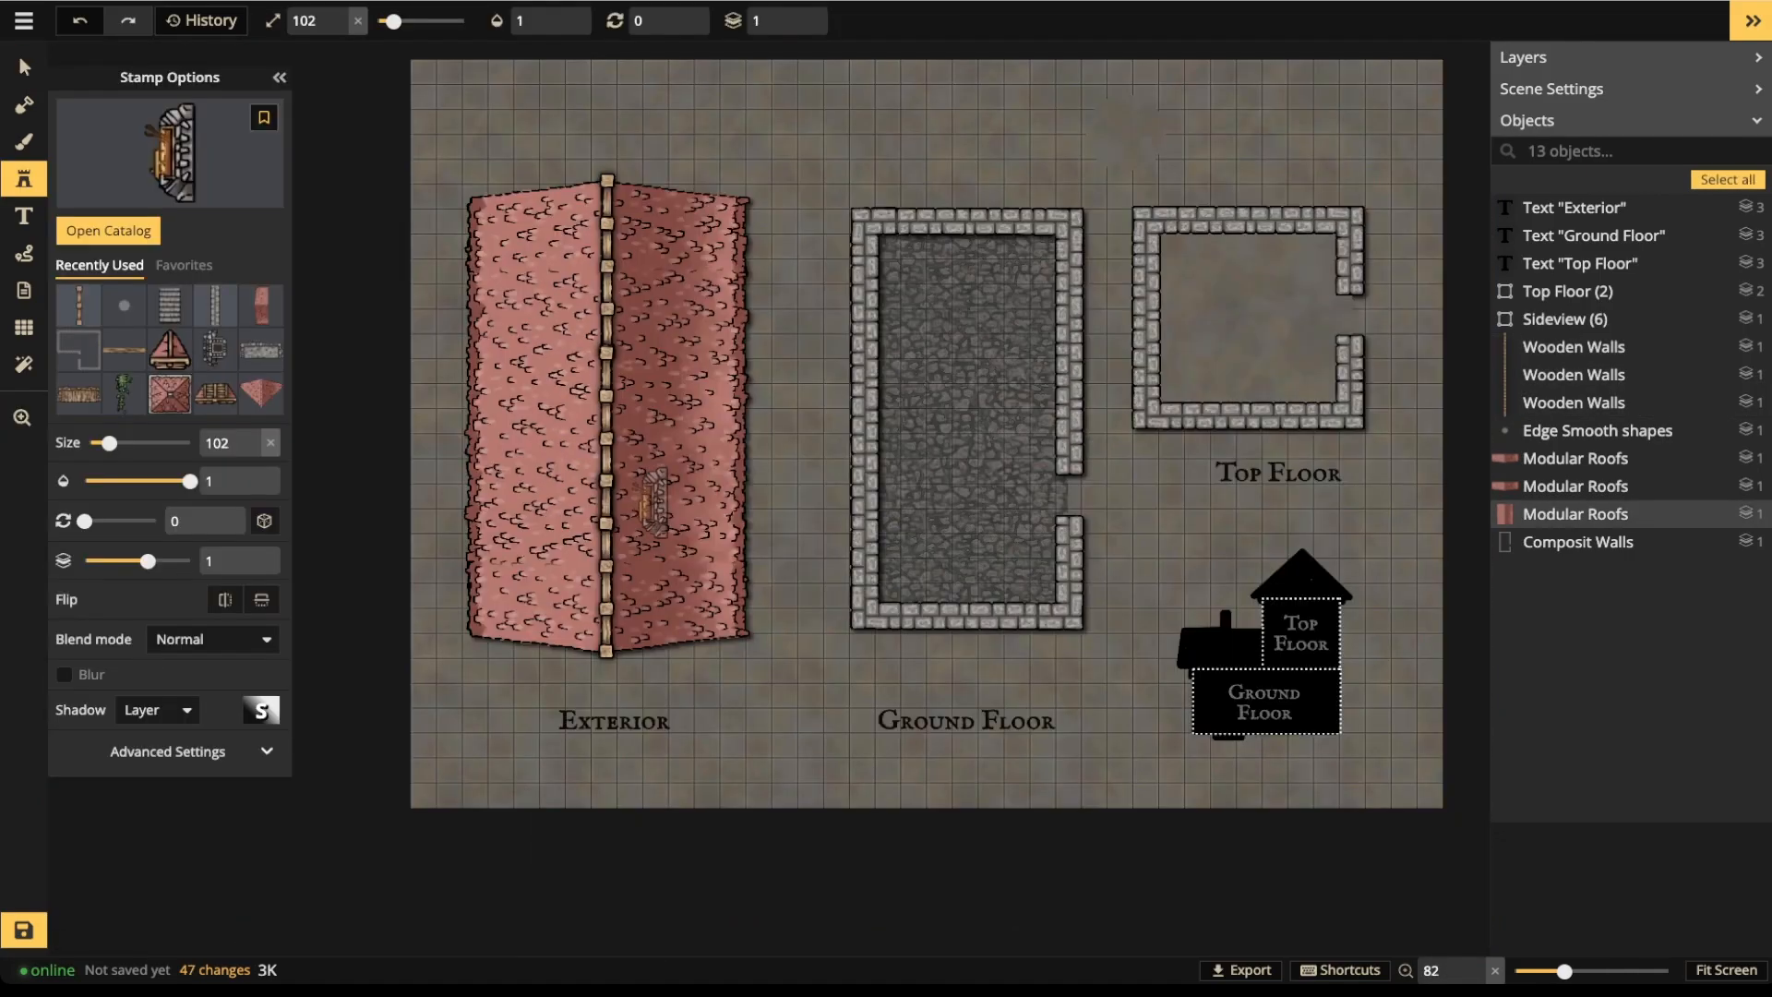
- Place a size 102 Fireplace stamp rotated 180 degrees against the inside of the Ground Floor's west wall
scroll(673, 513, up, 5)
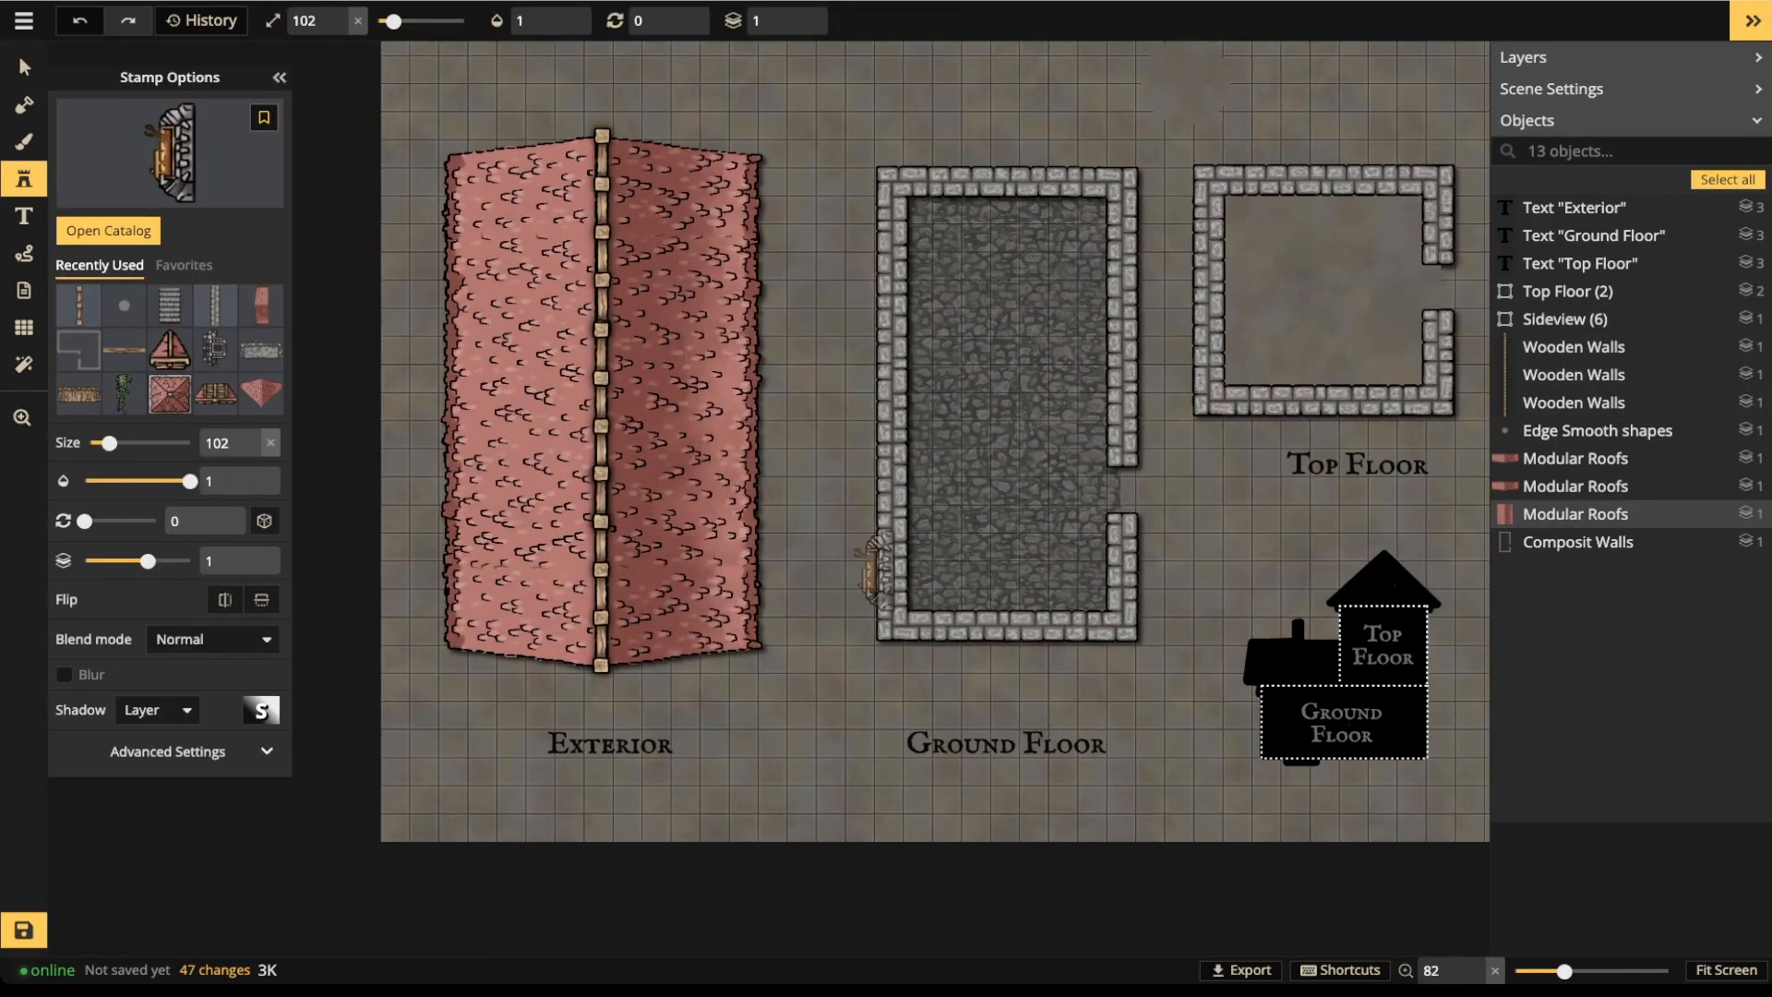
drag(1139, 556, 997, 506)
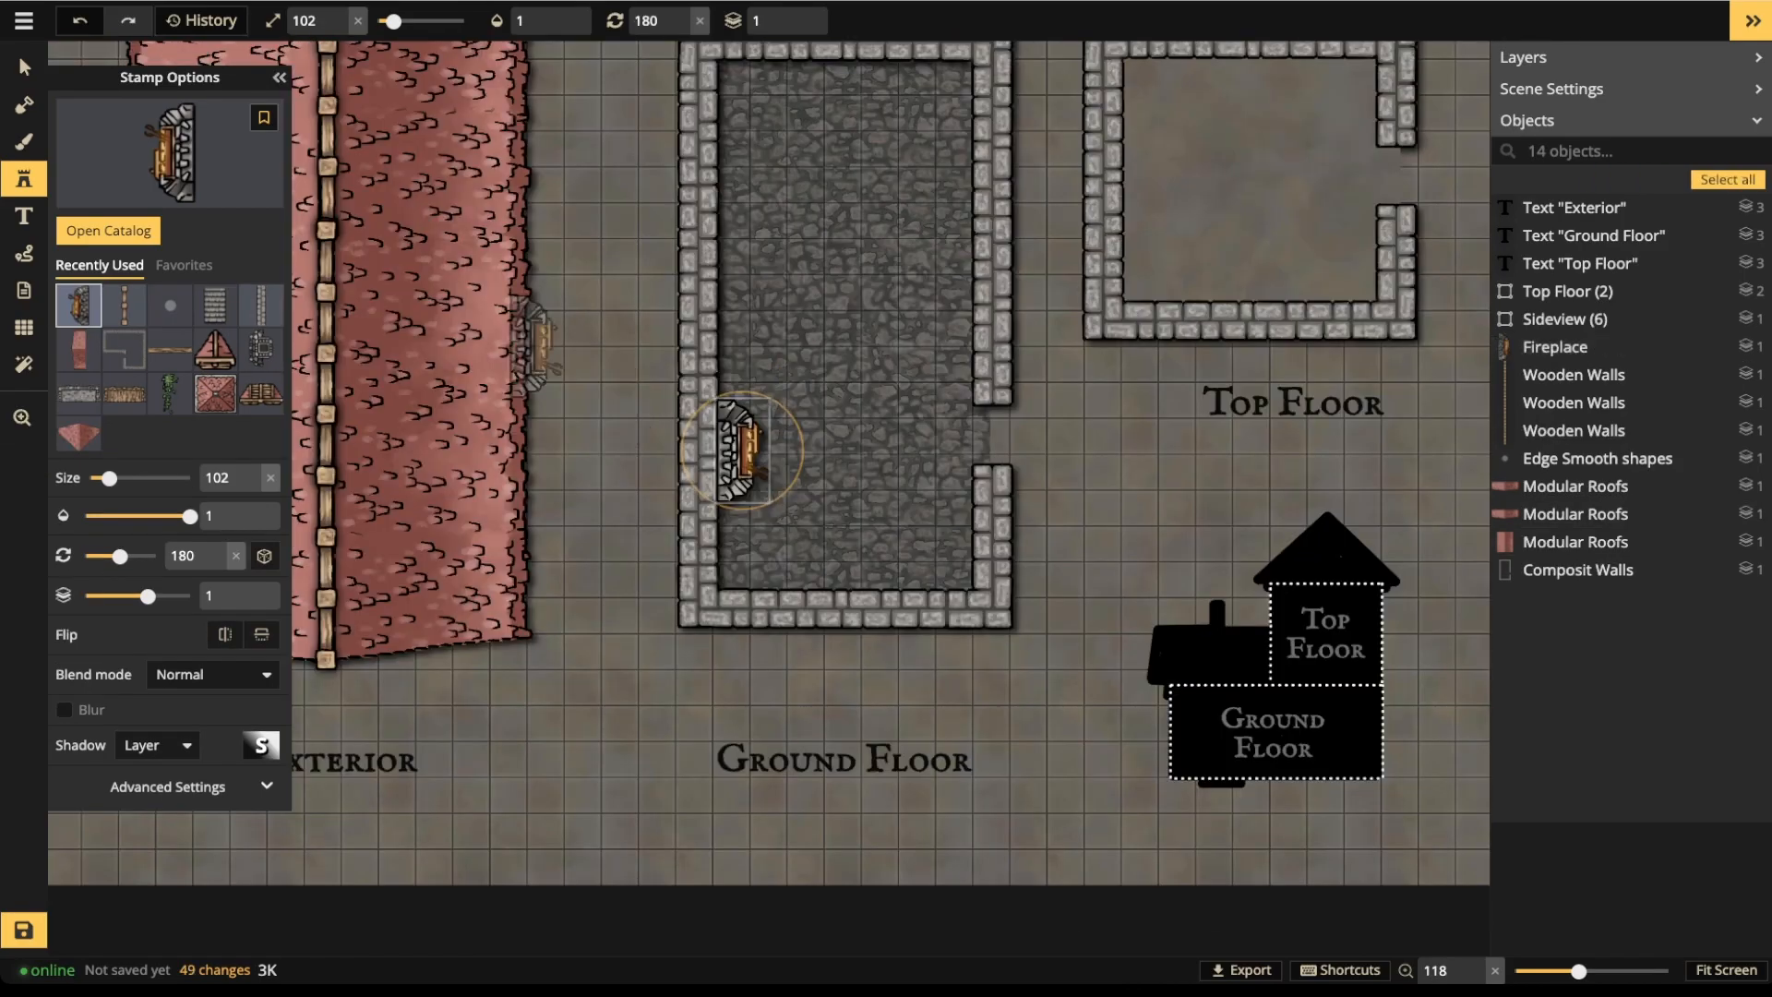
- Place a size 102 Chimneys stamp, variant 2 of 3, on the Exterior roof's west slope, level with the Ground Floor fireplace
scroll(743, 450, down, 3)
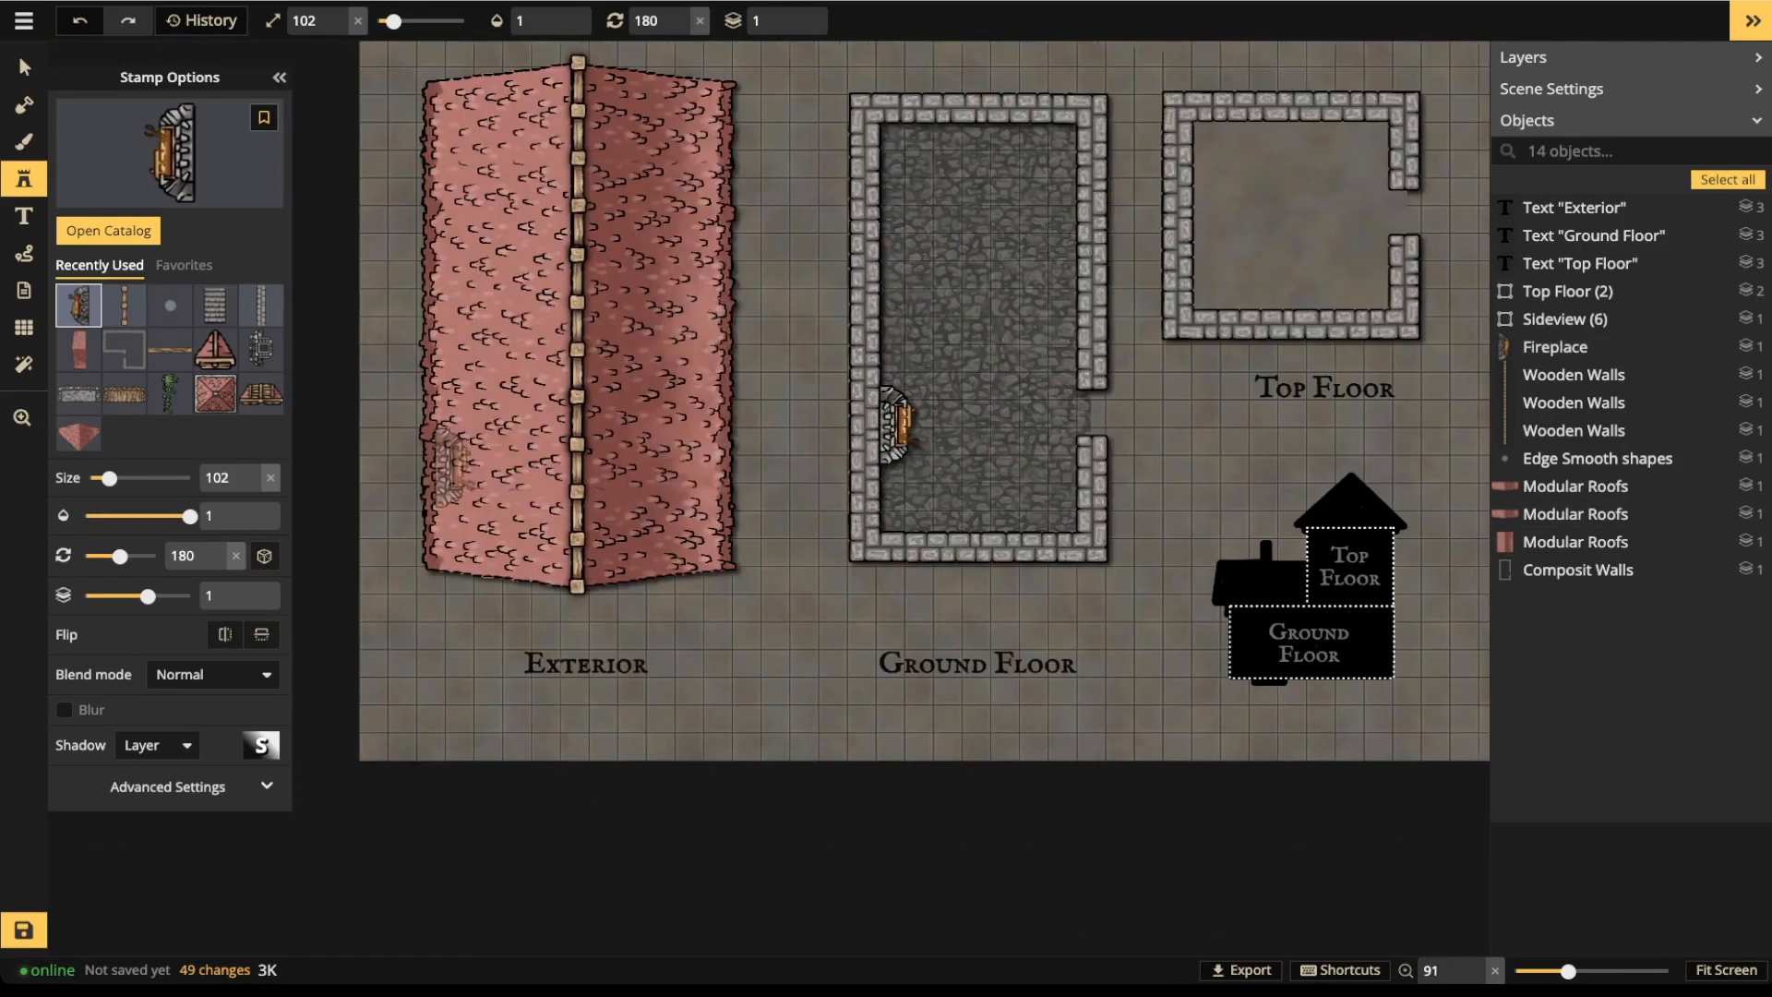
click(261, 349)
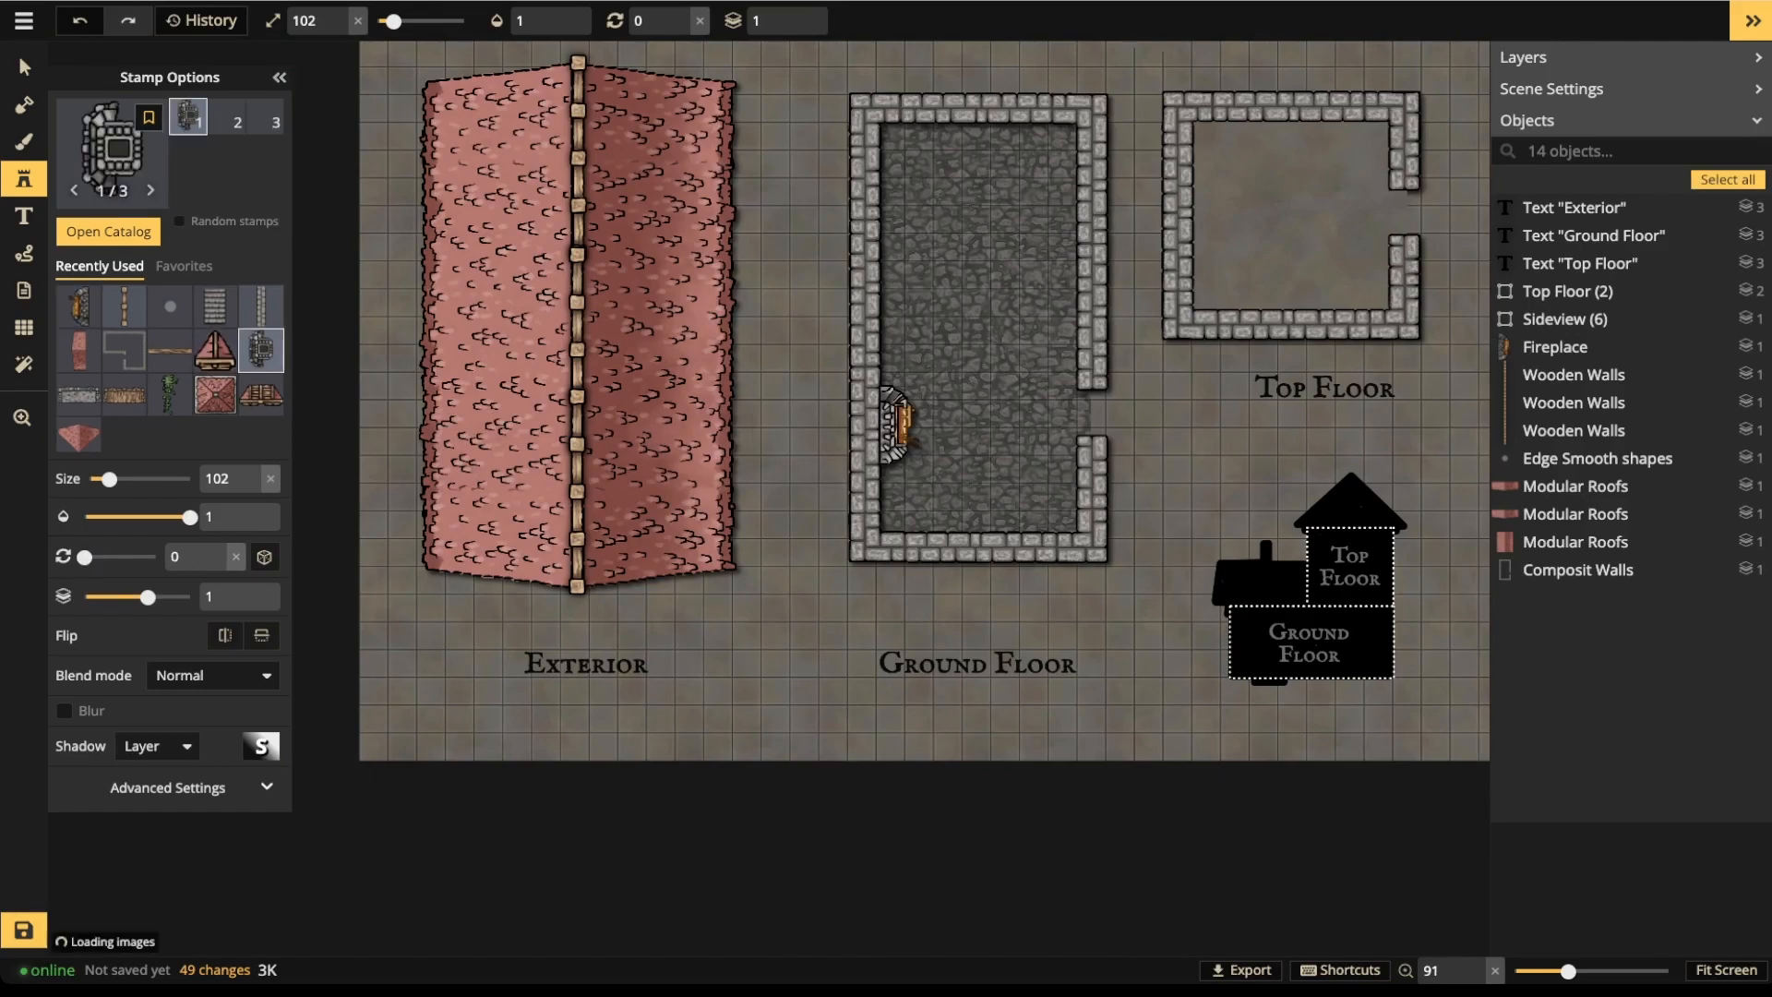
click(227, 117)
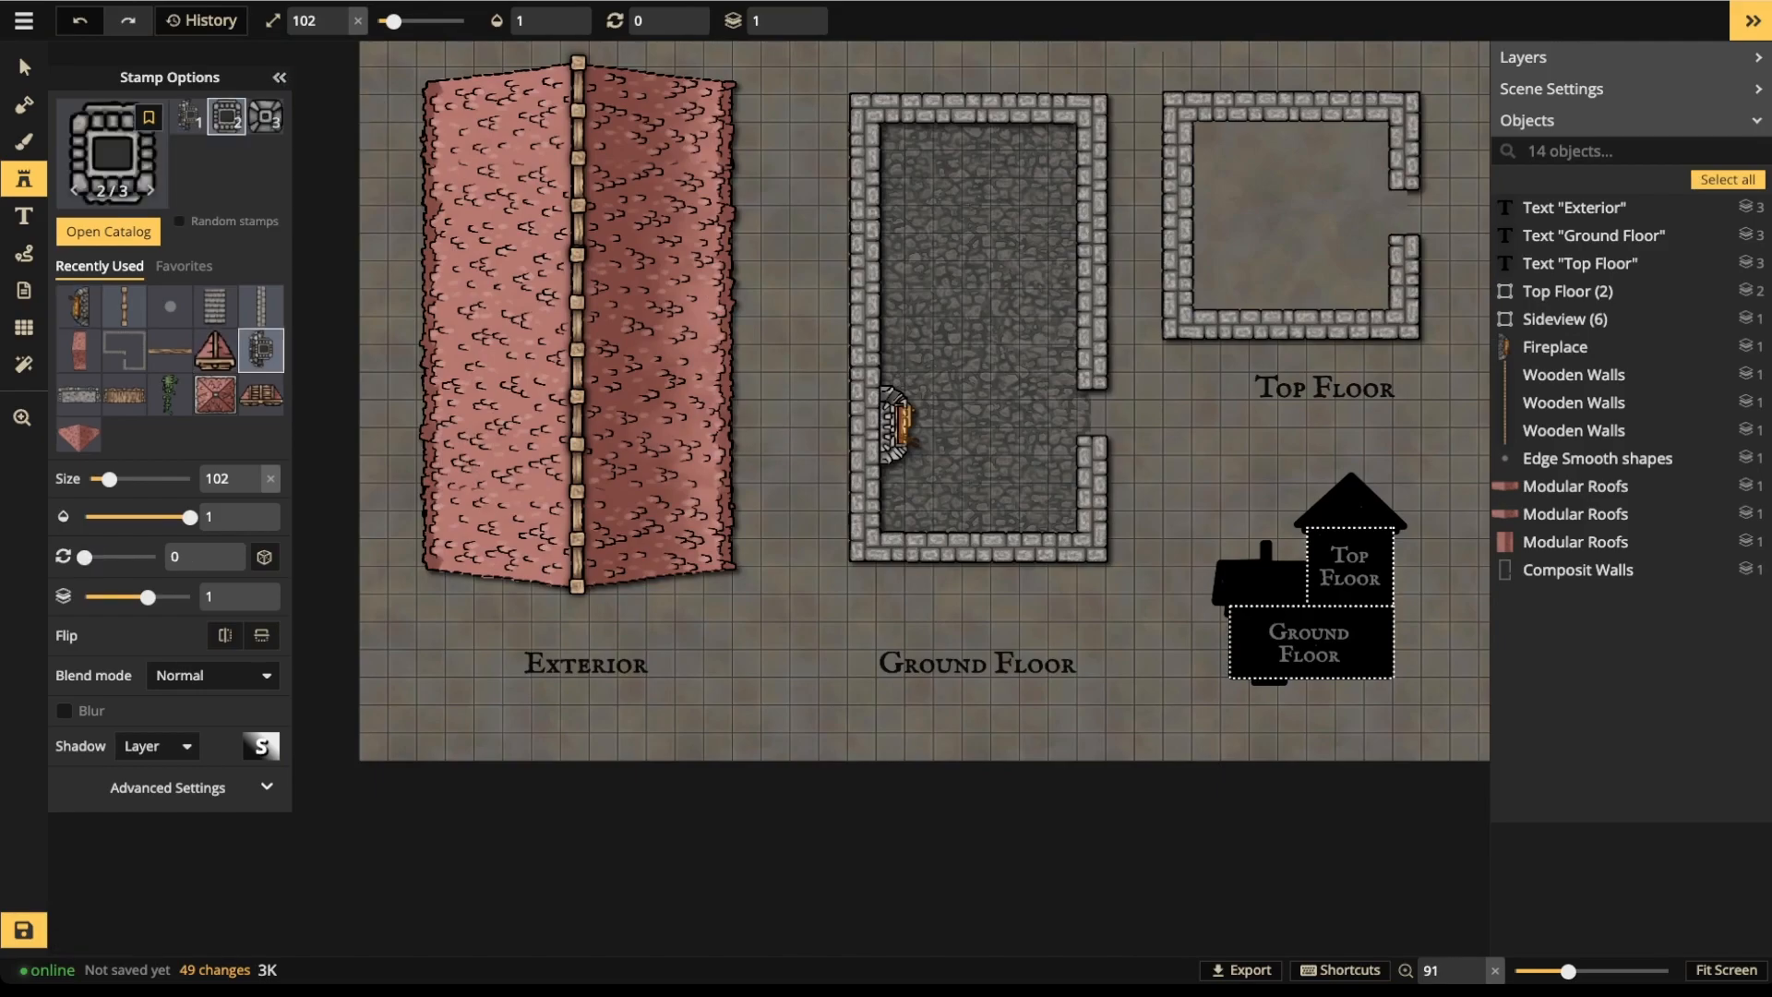
scroll(906, 422, up, 2)
scroll(882, 456, up, 1)
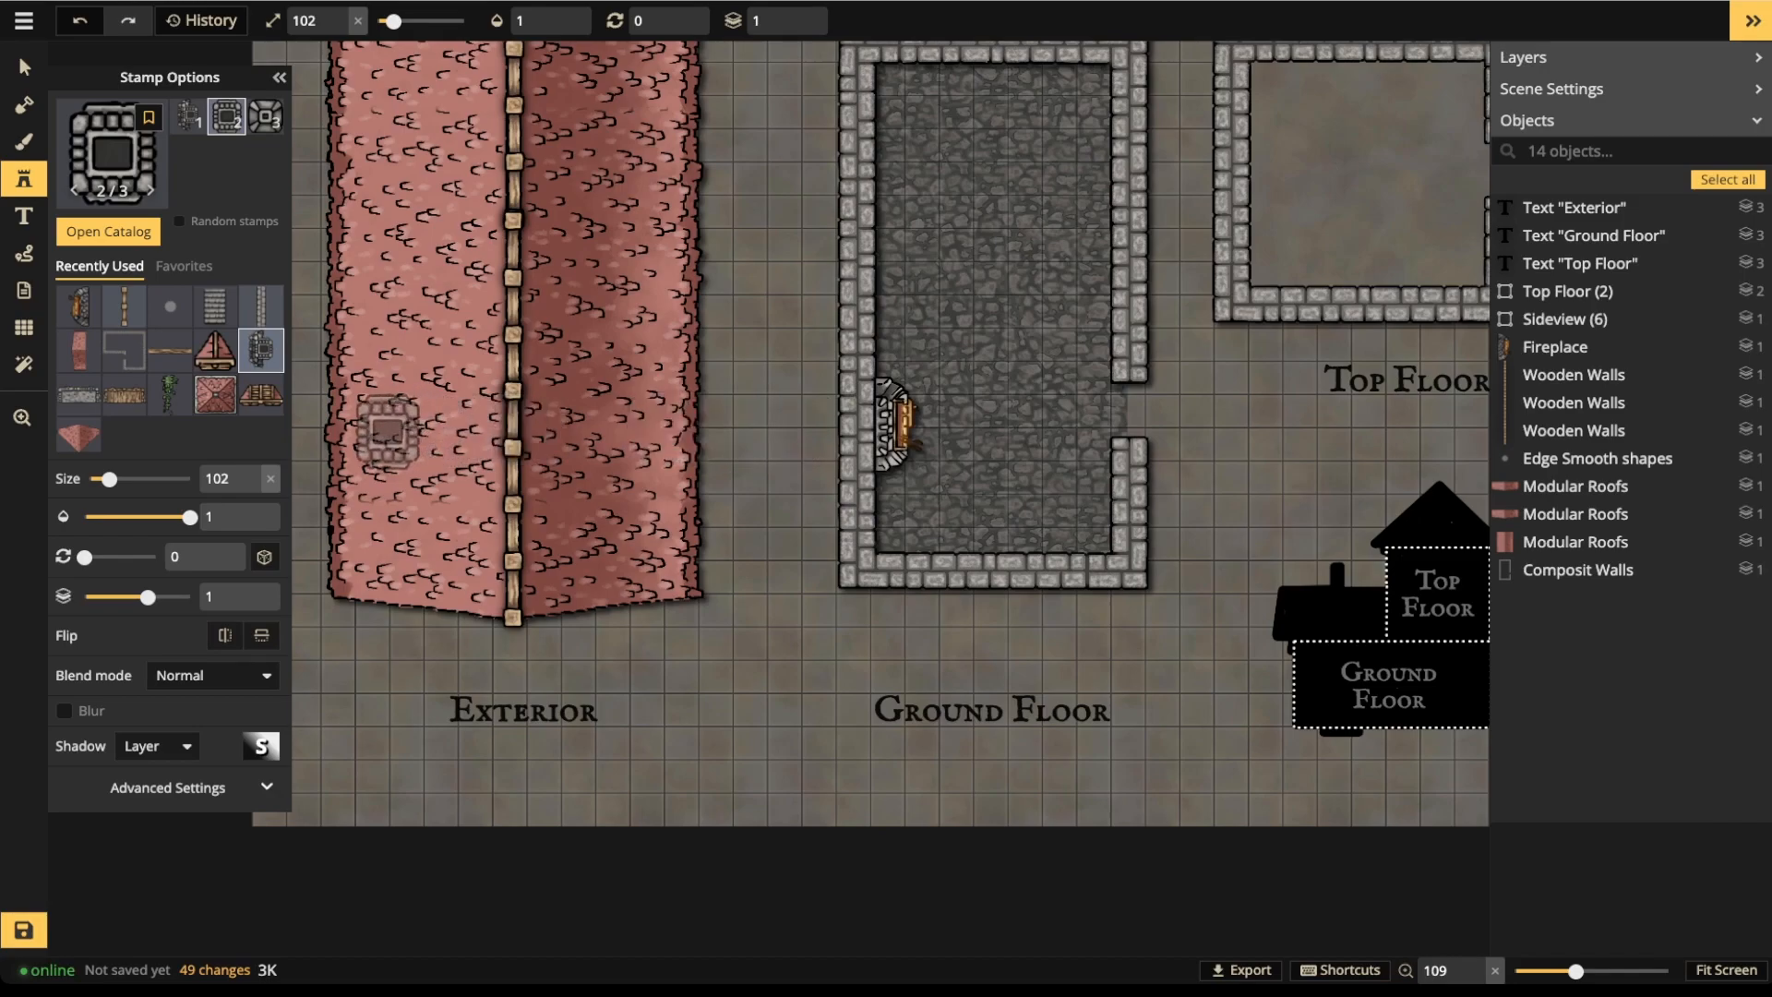
click(389, 432)
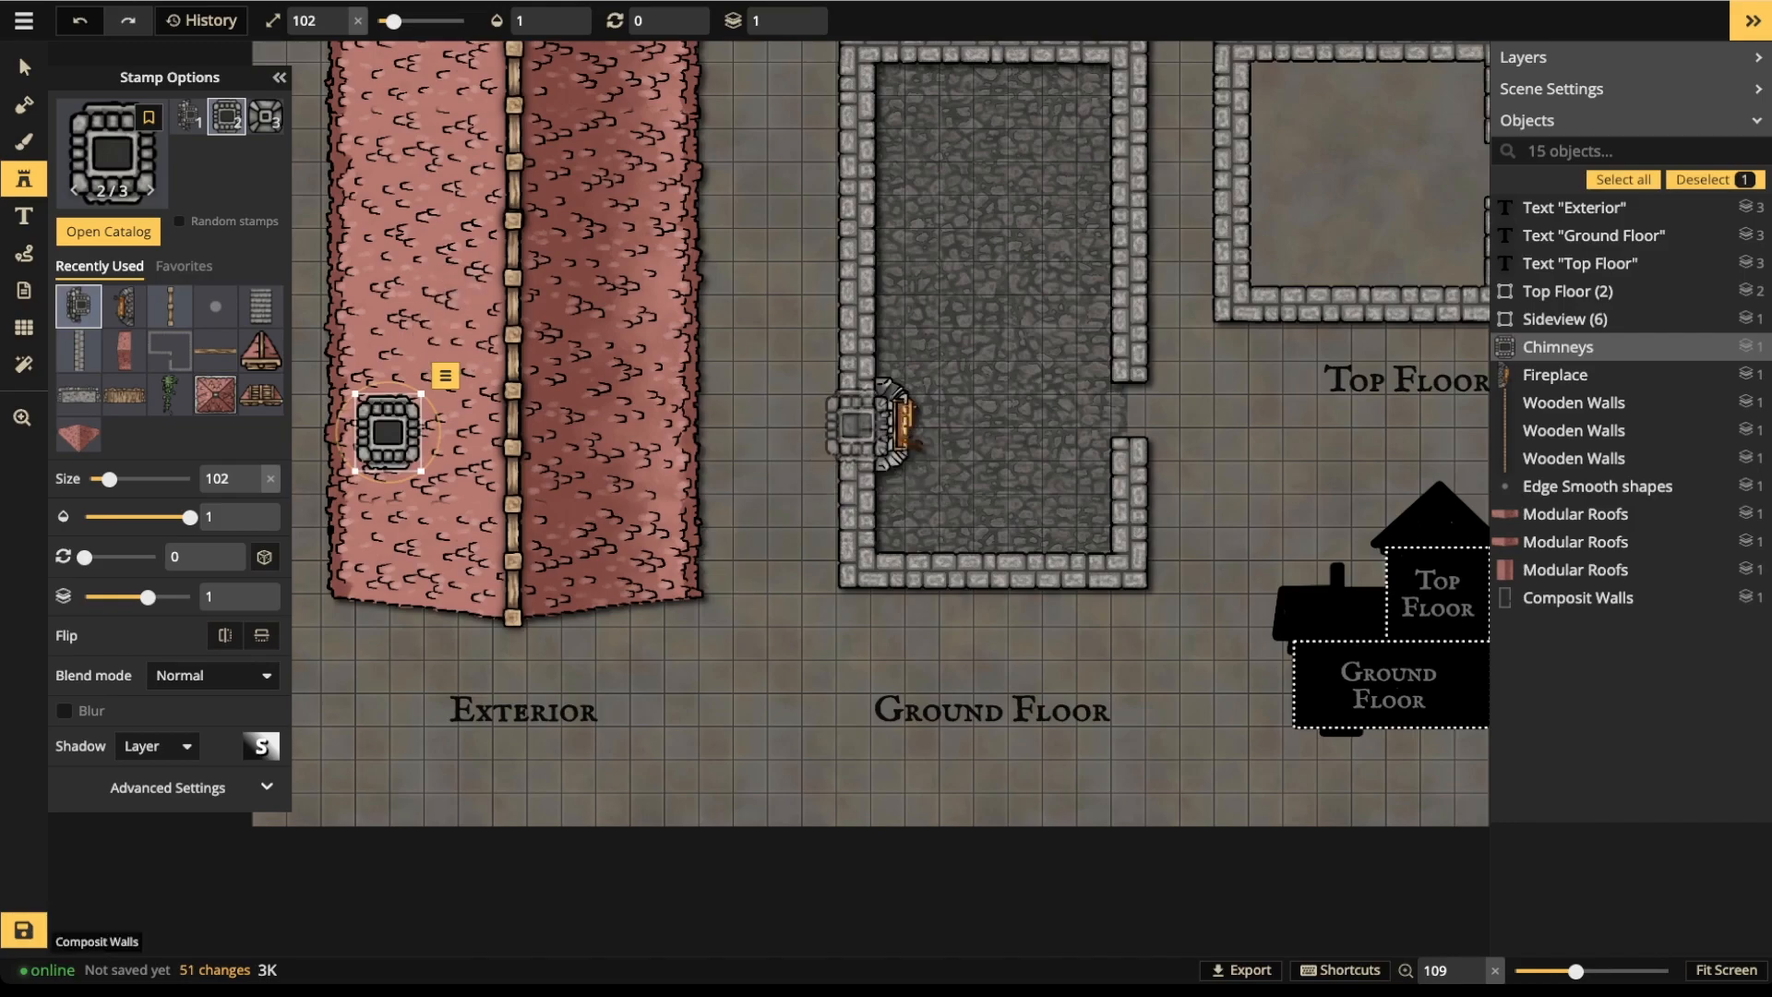
click(857, 426)
click(684, 301)
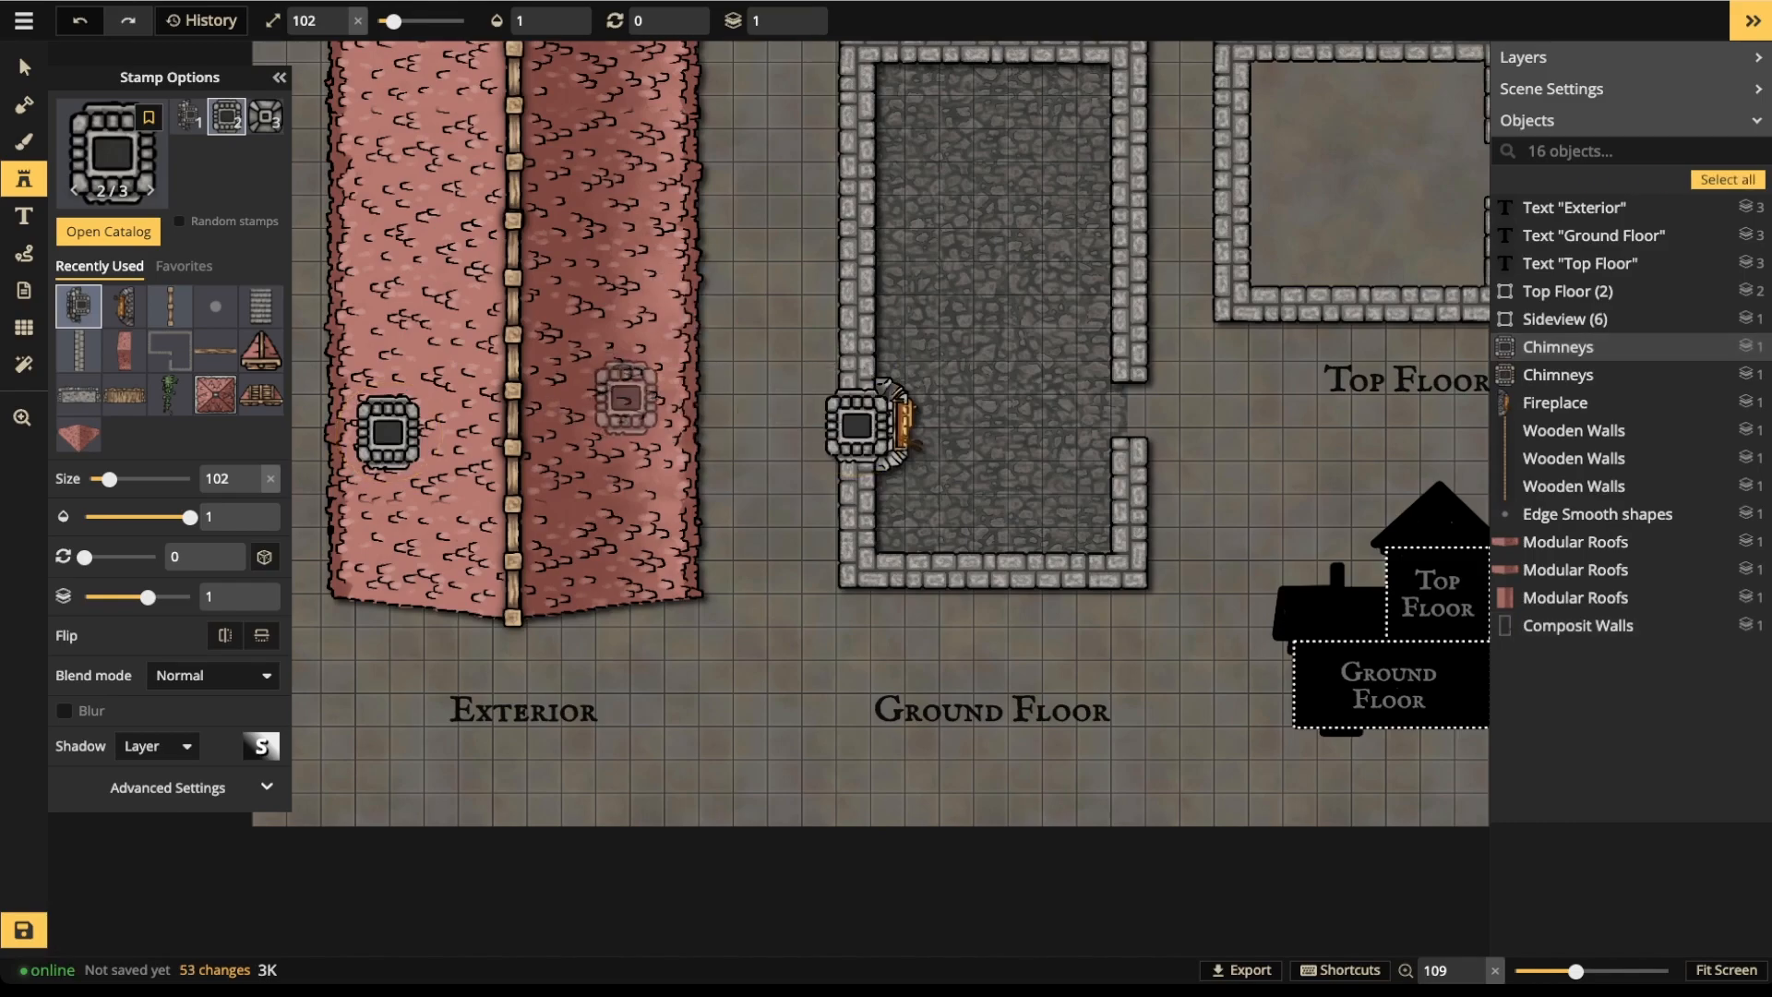
click(24, 68)
mouse_move(856, 426)
mouse_down()
mouse_move(734, 437)
mouse_move(845, 426)
mouse_up()
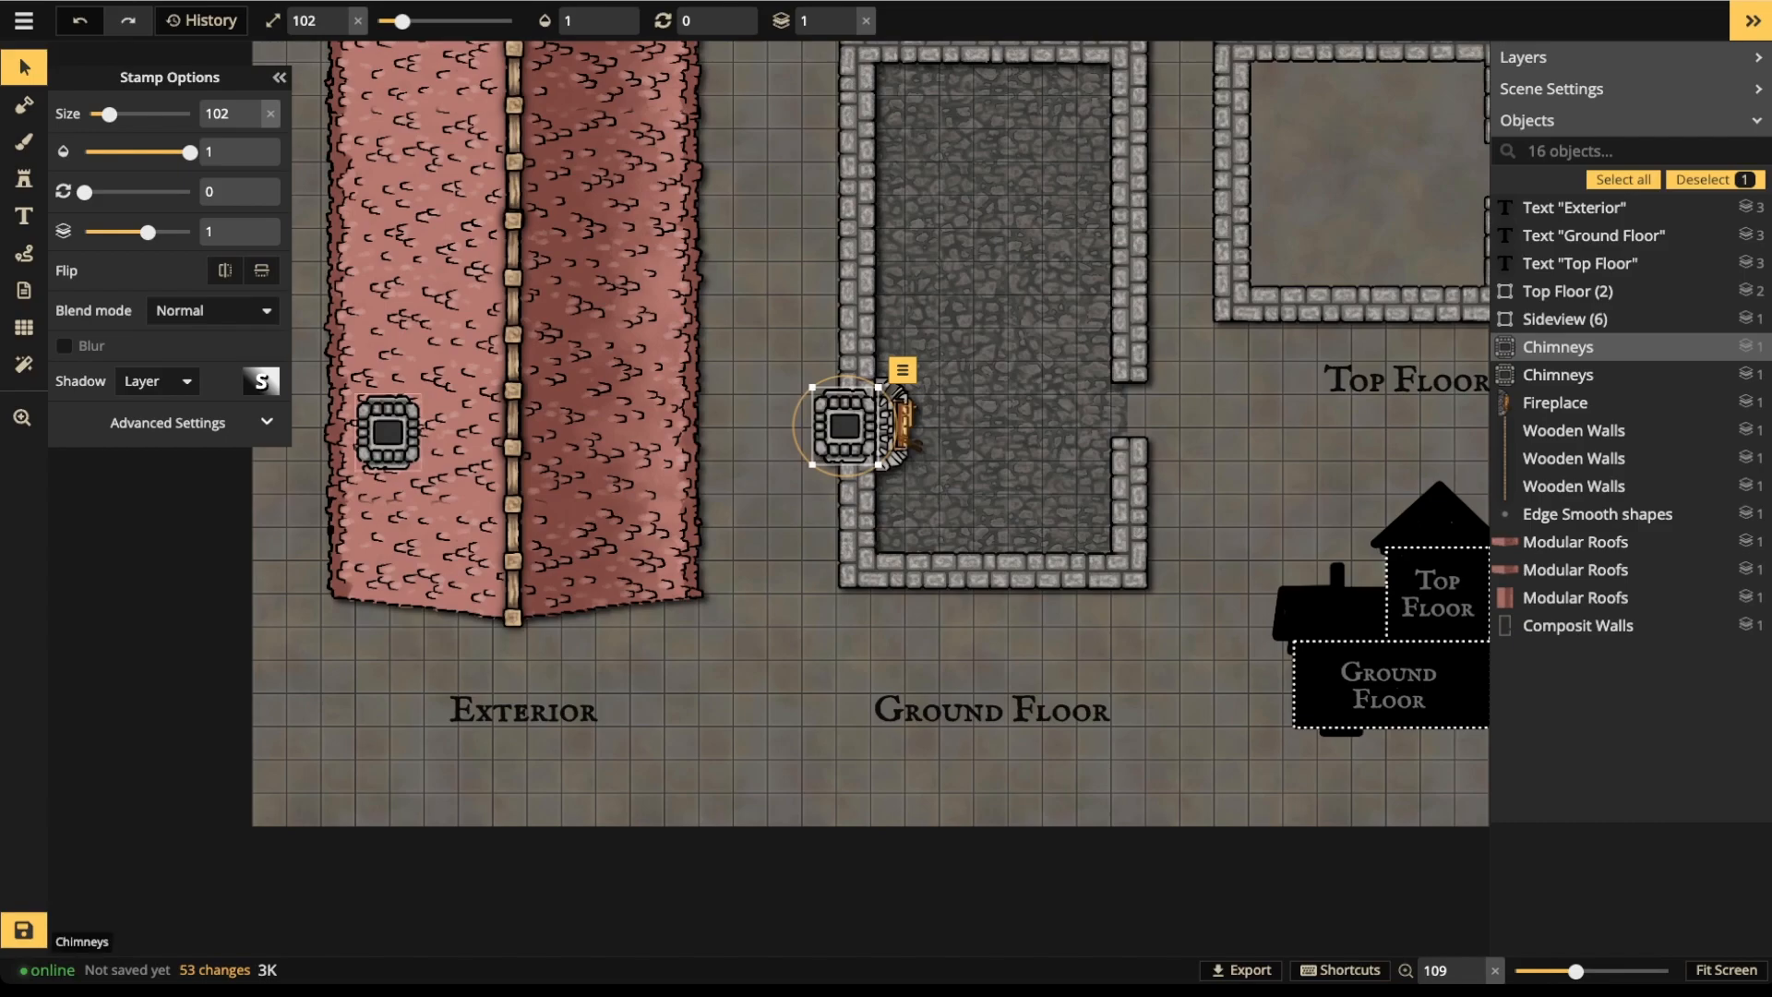
key(Delete)
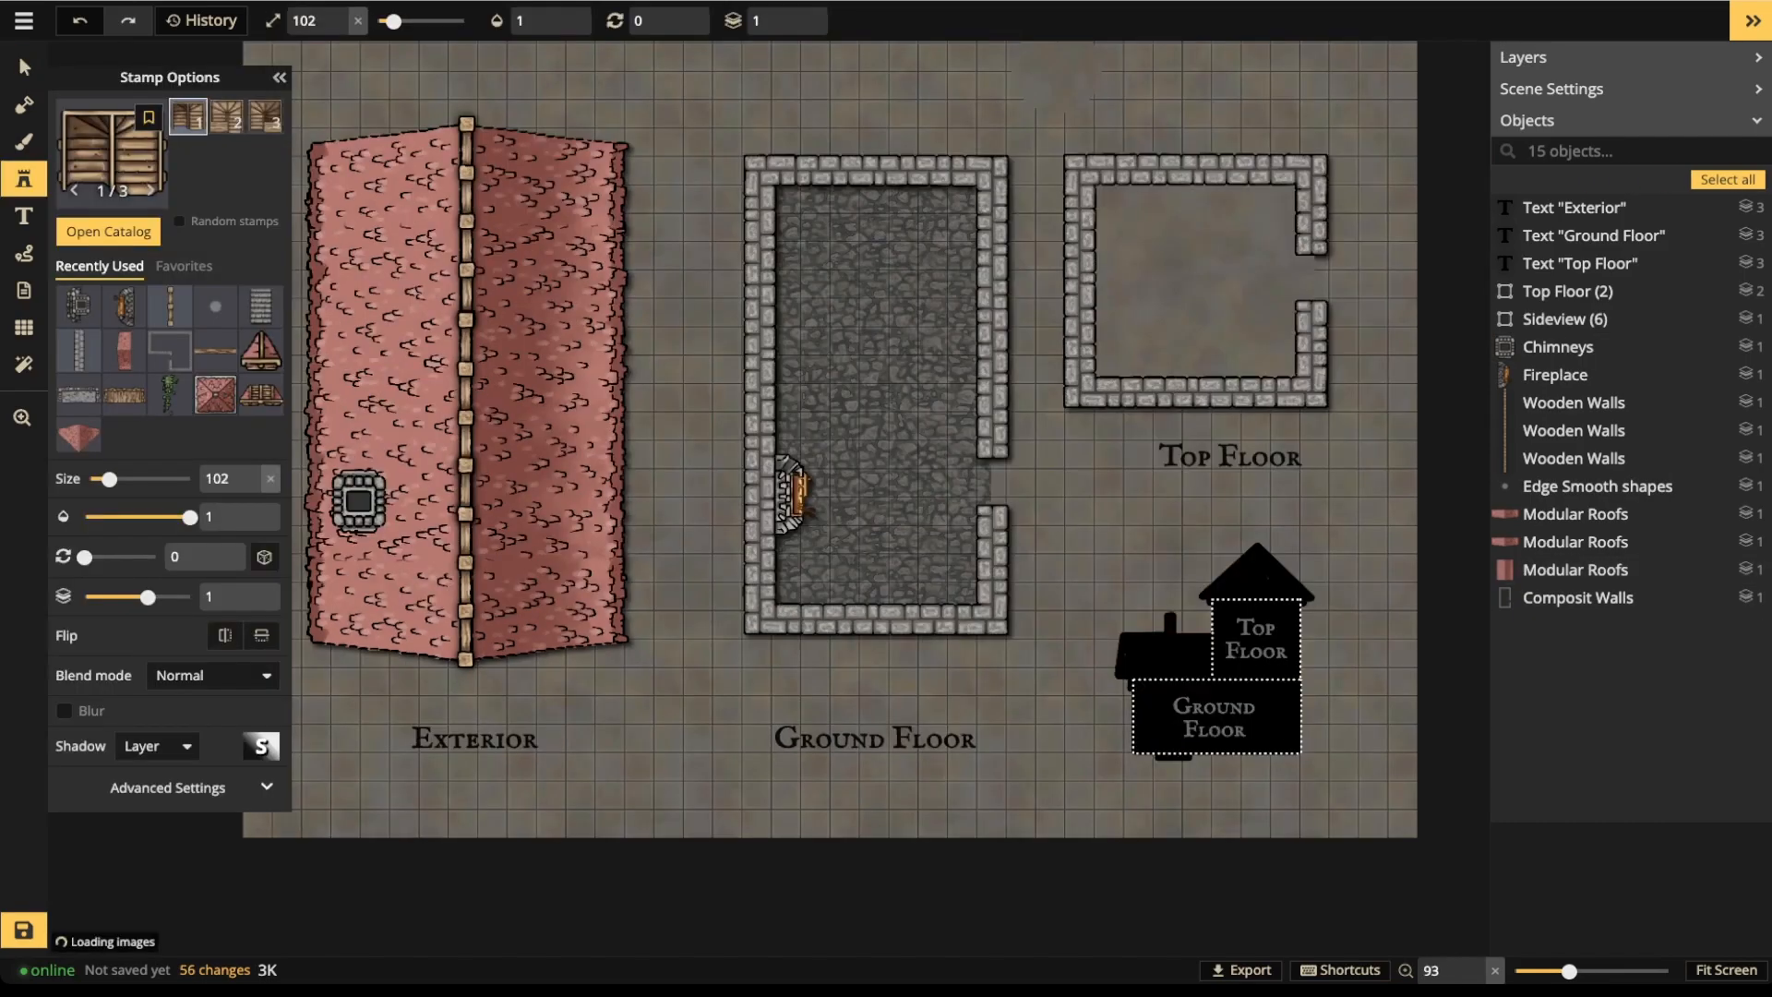
- Place a Wooden Stairs stamp, variant 2 of 3 at size 100 and rotated 90 degrees, in the Ground Floor's northeast corner
middle_drag(910, 260, 821, 431)
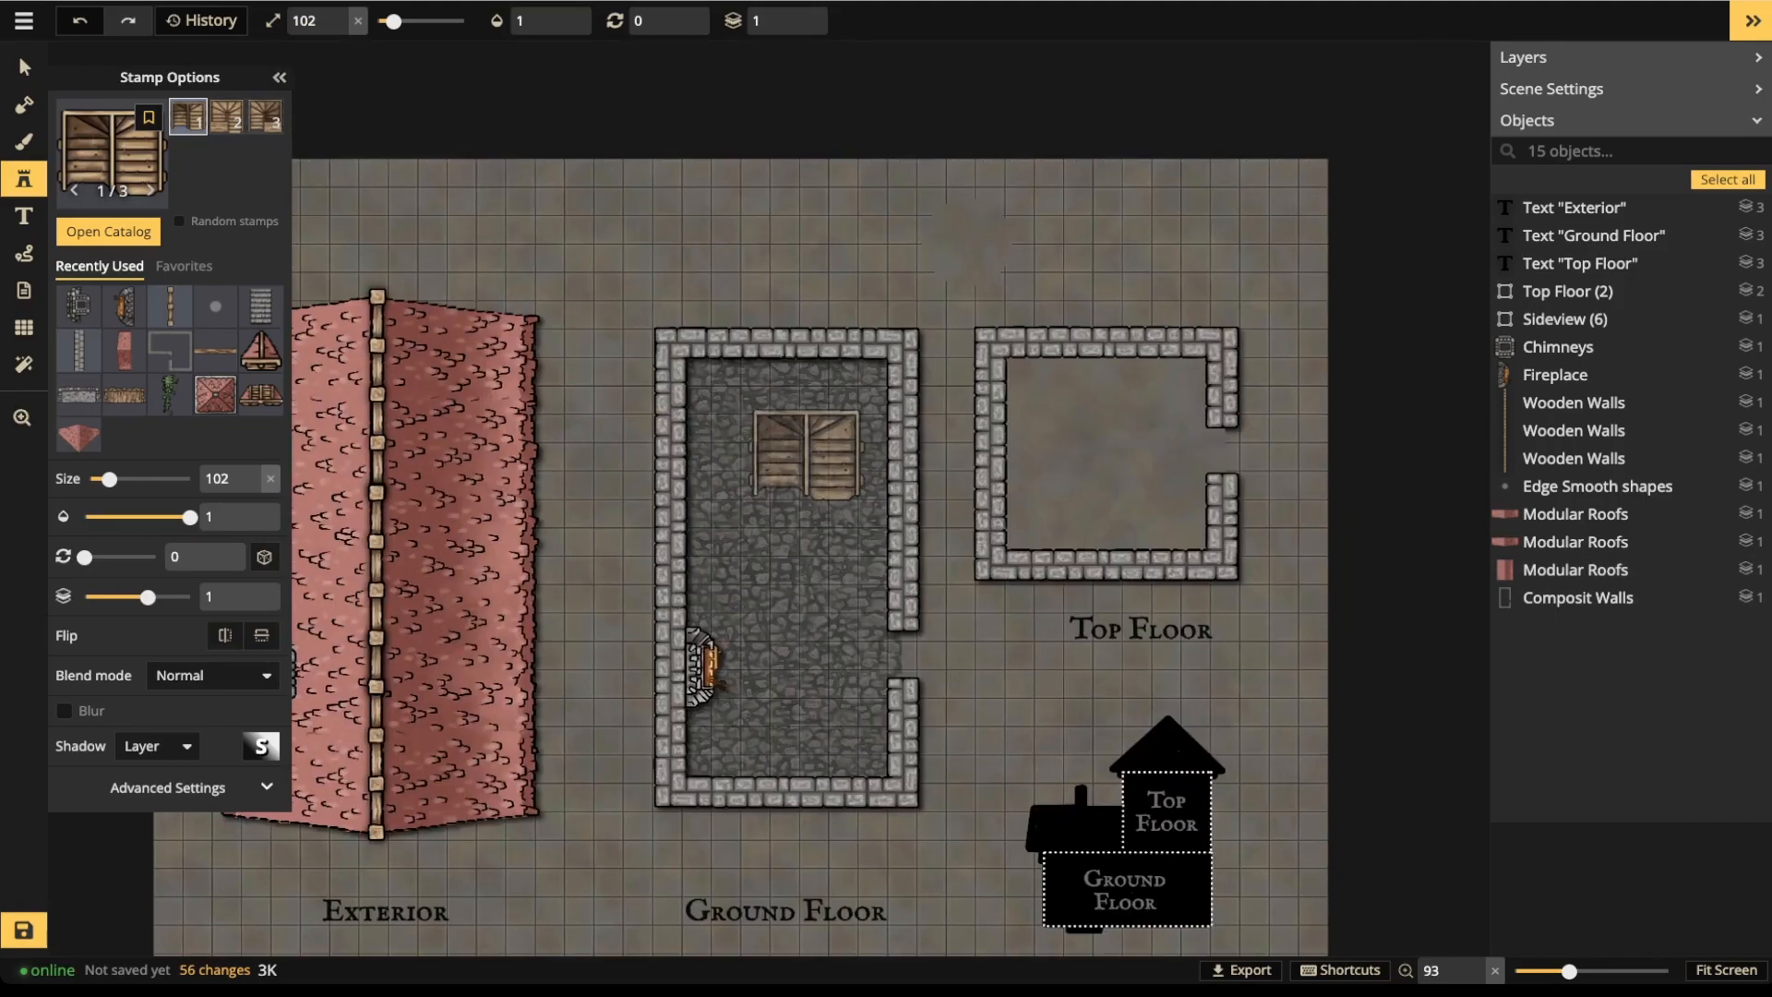
key(Left)
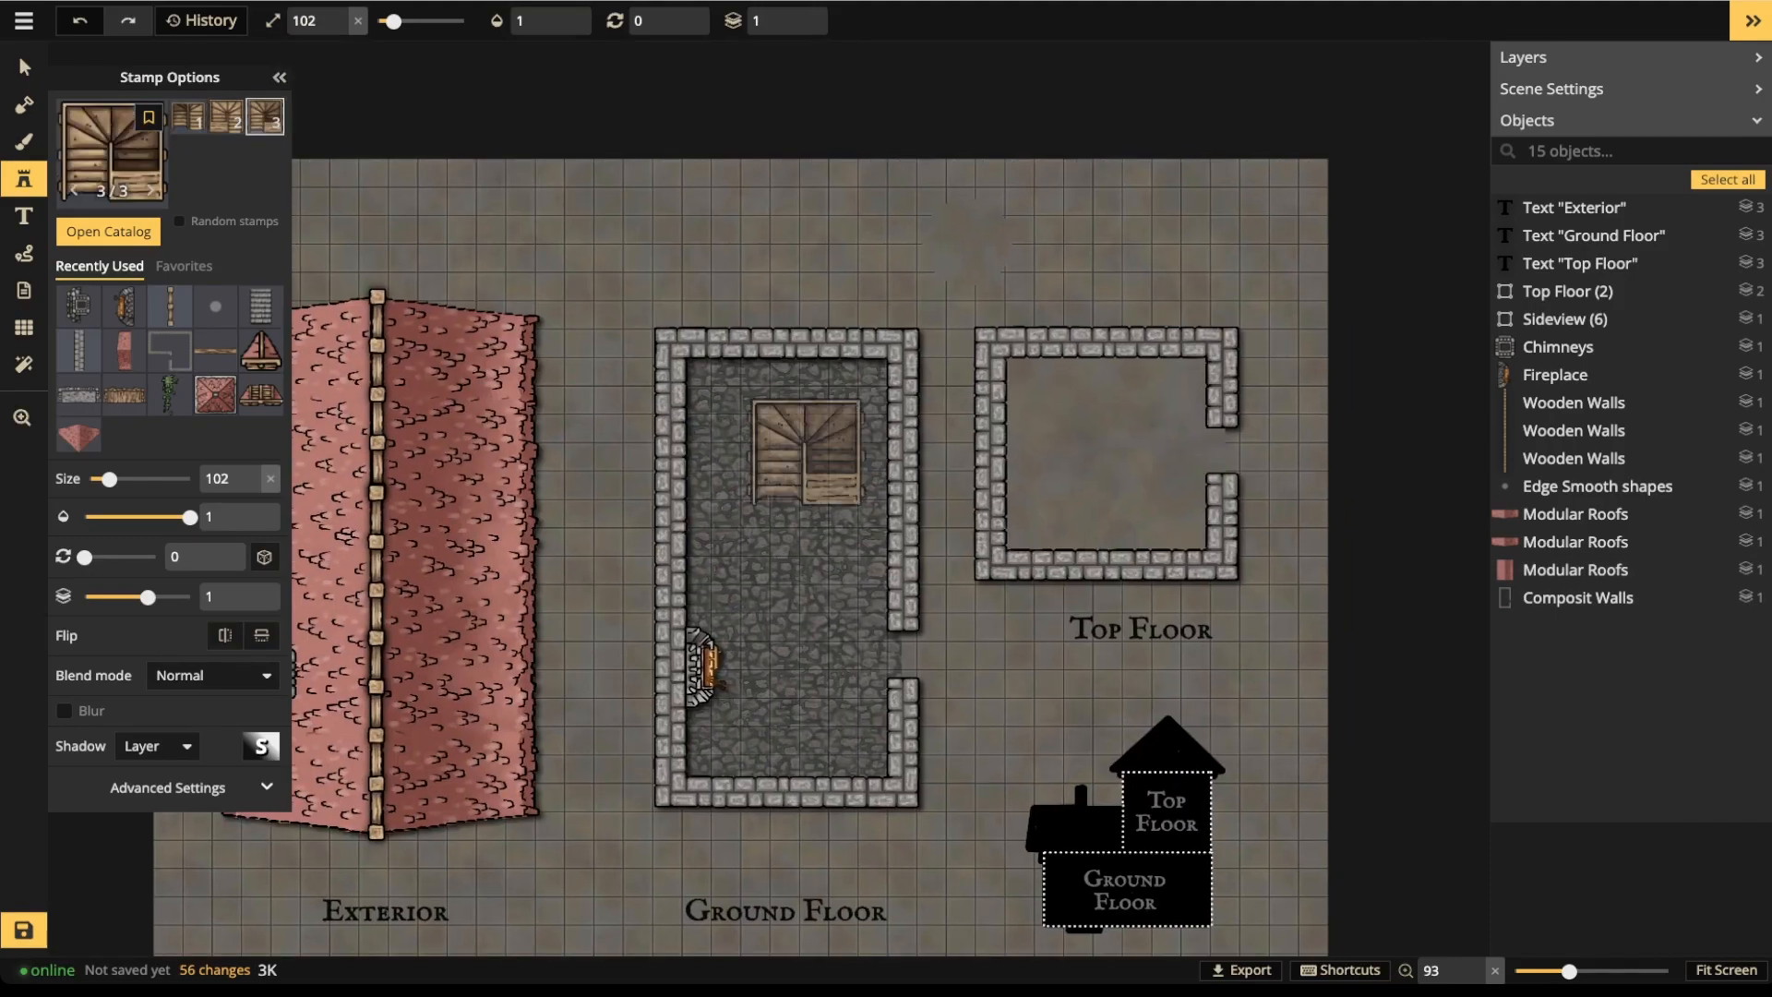
key(Left)
alt+scroll(808, 448, up, 4)
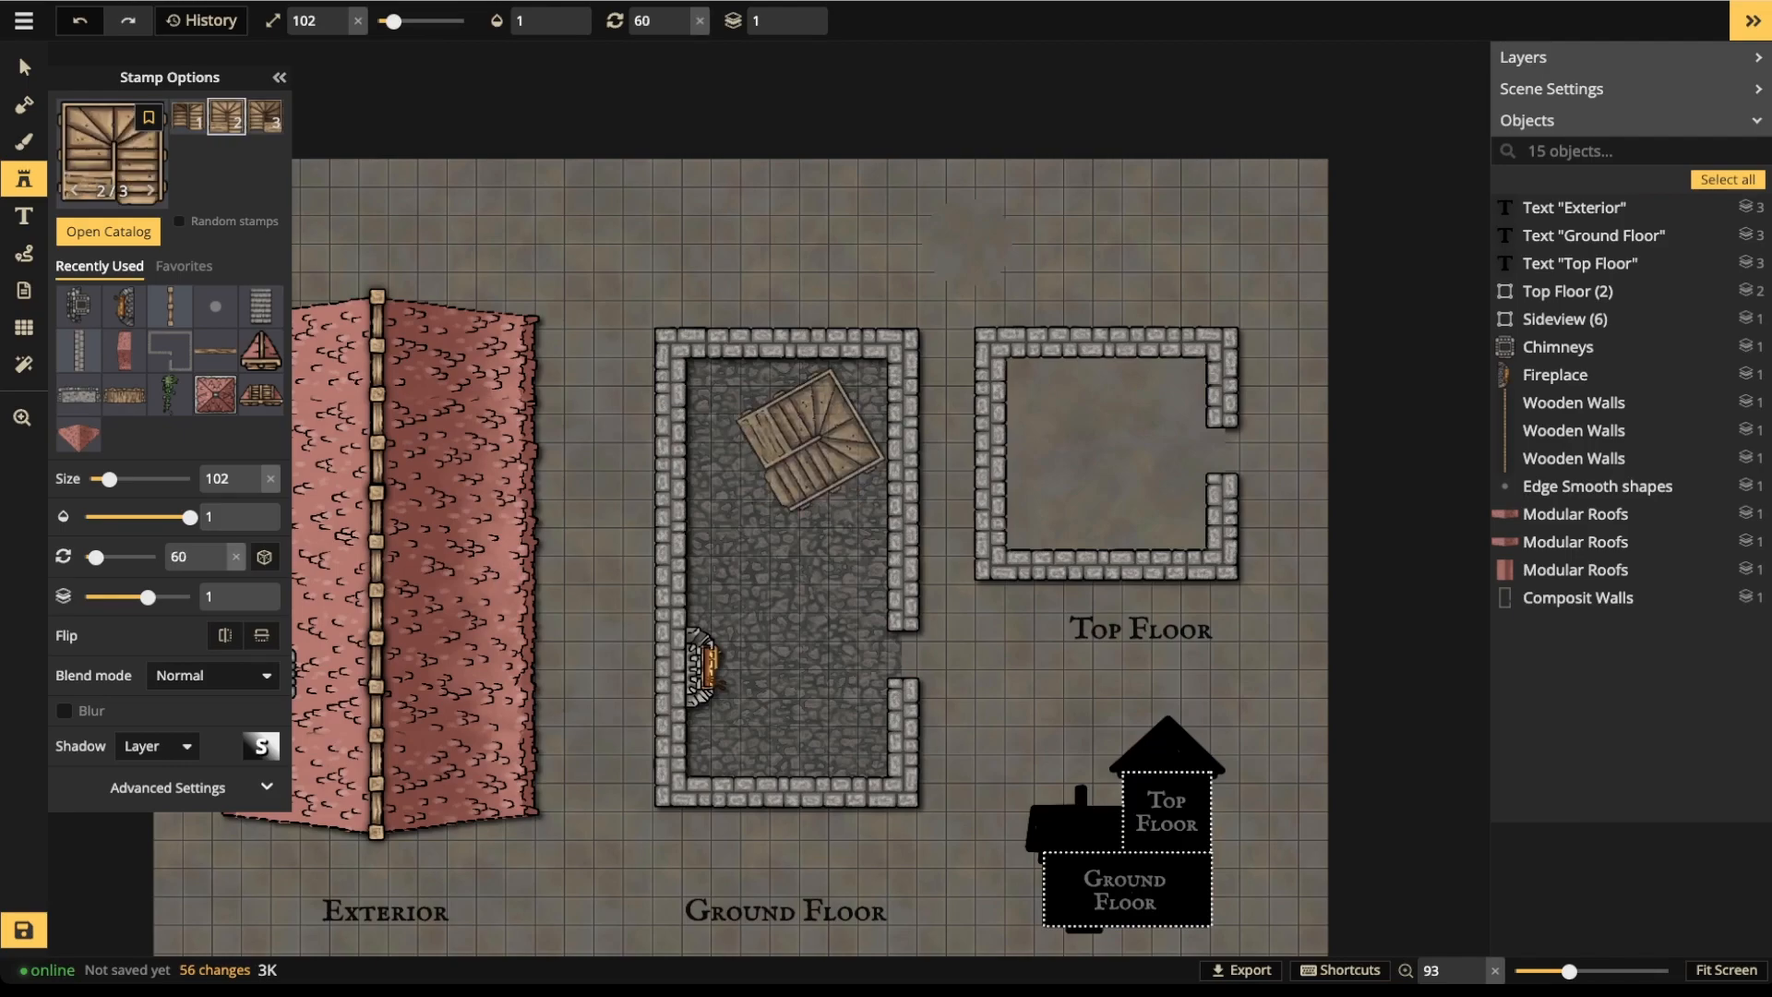
alt+scroll(809, 439, up, 2)
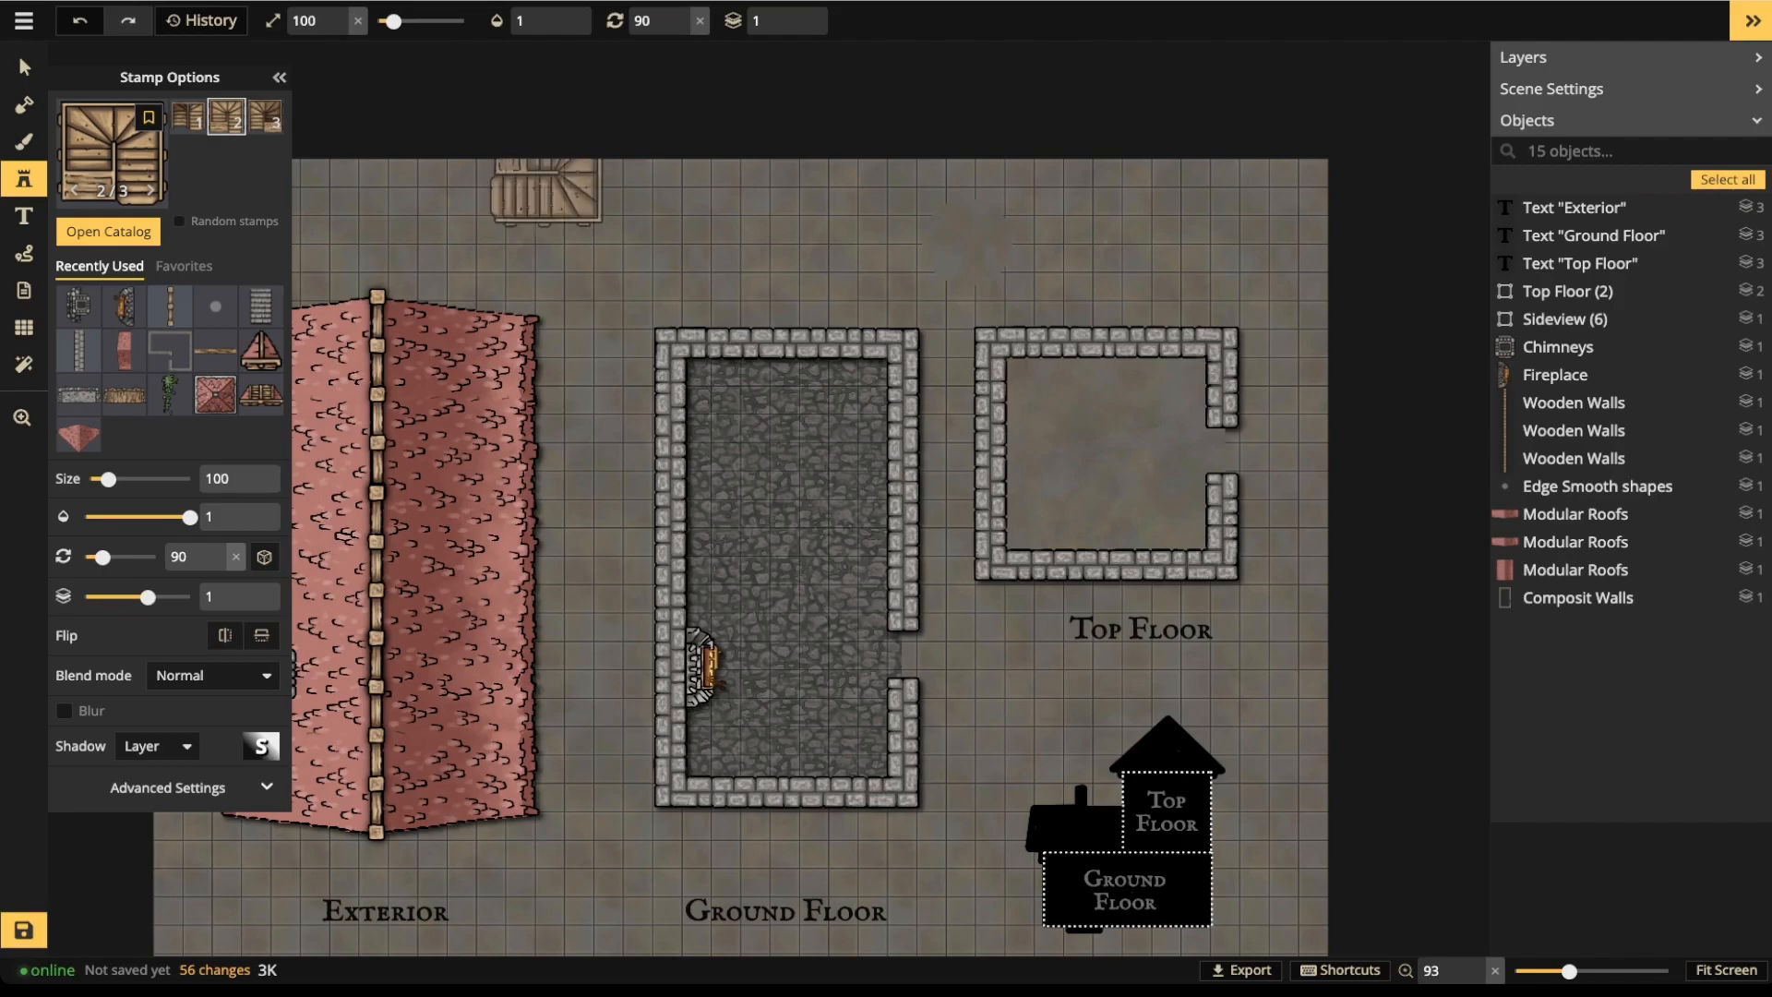
scroll(850, 423, up, 2)
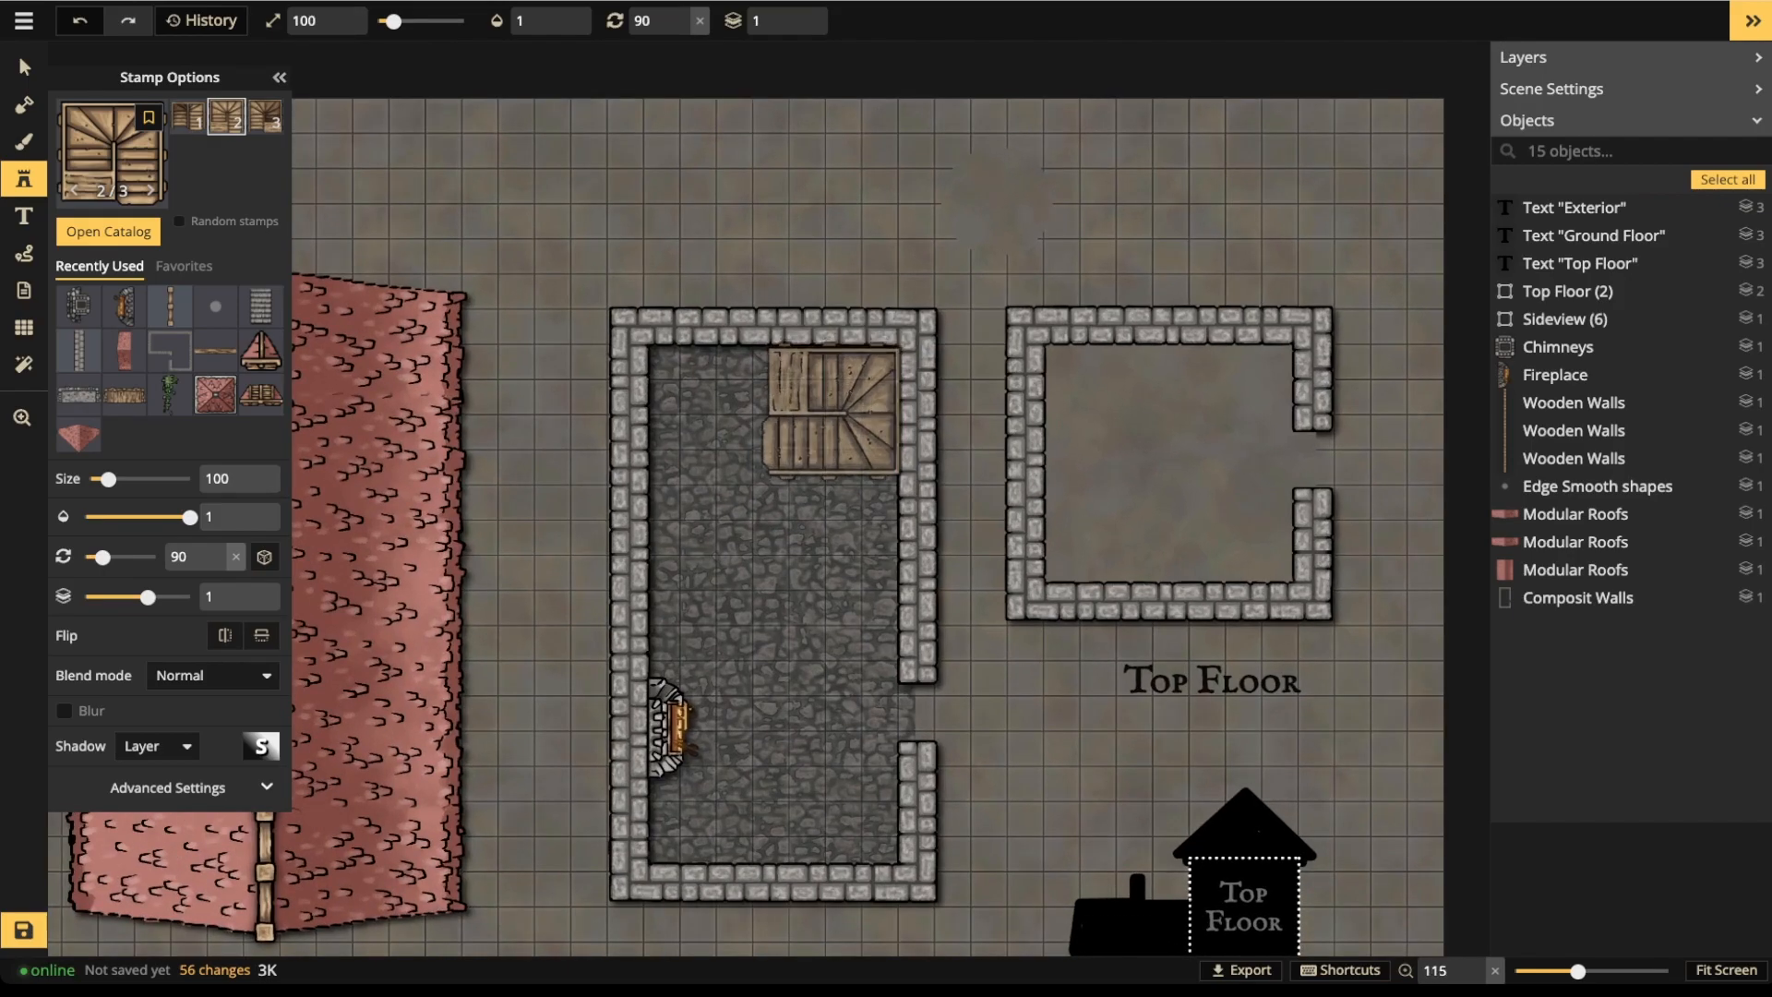
click(834, 410)
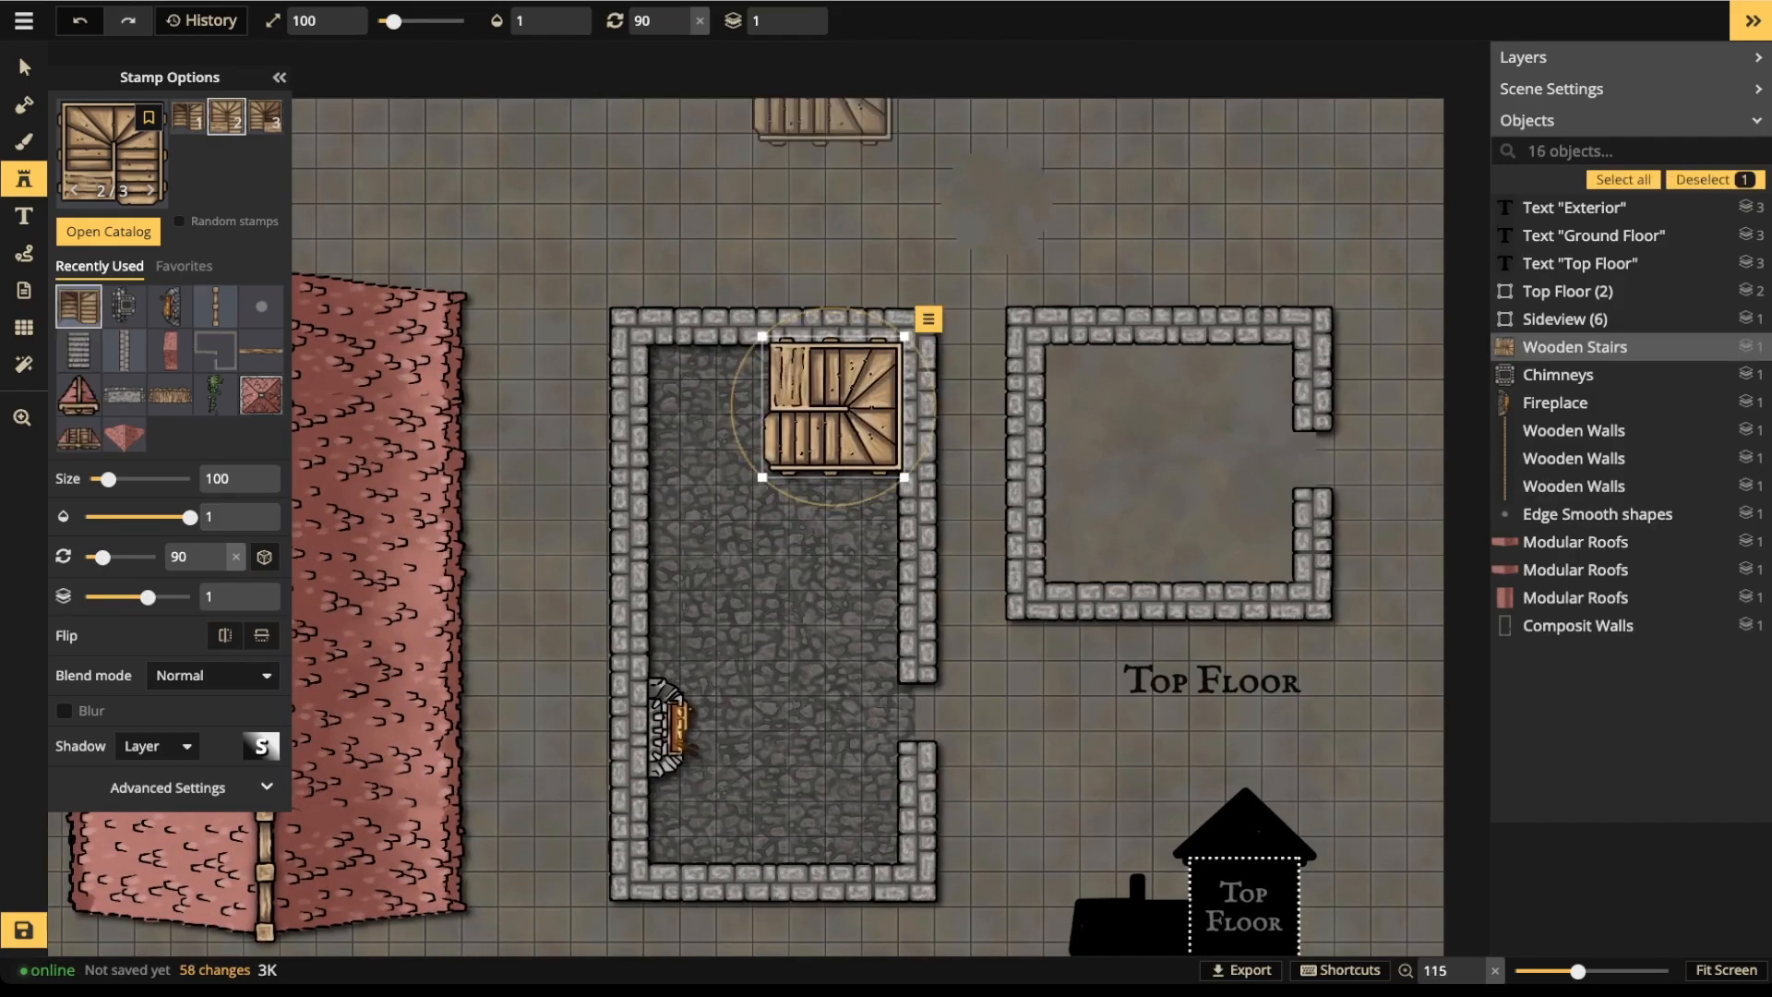
- Lower the Ground Floor's Wooden Stairs to layer -1 so they sit beneath the walls, and deselect them
click(800, 28)
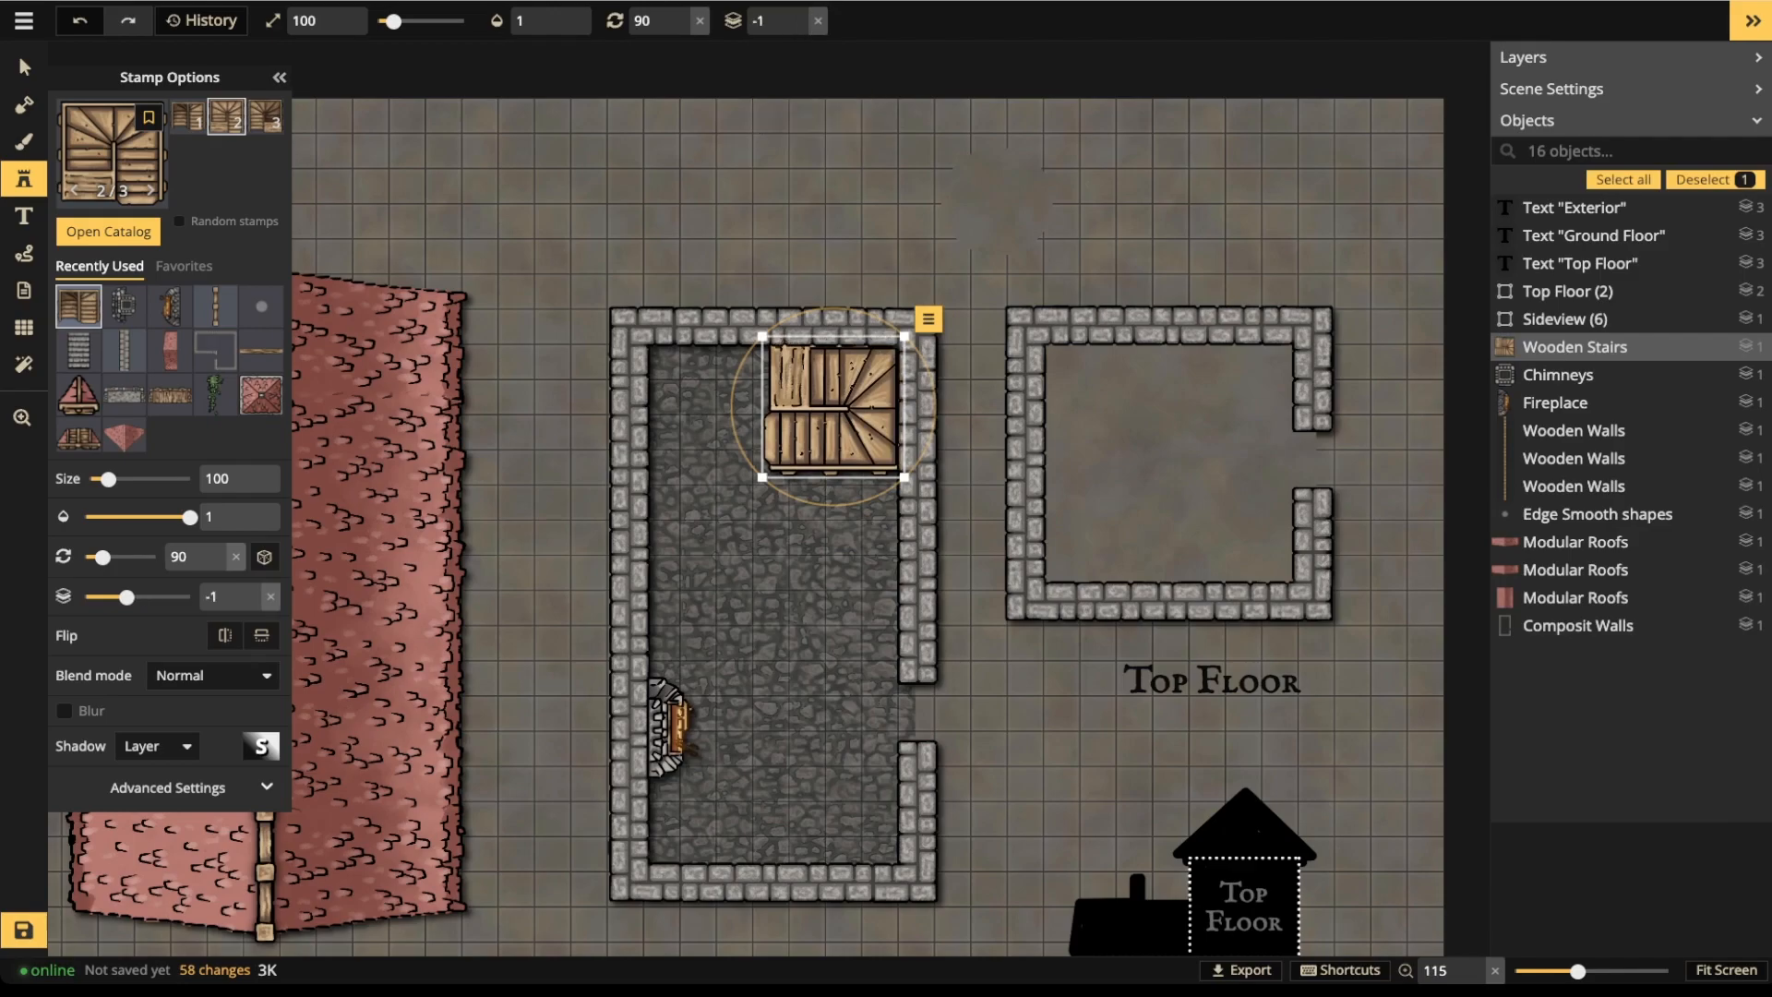
click(24, 66)
key(Escape)
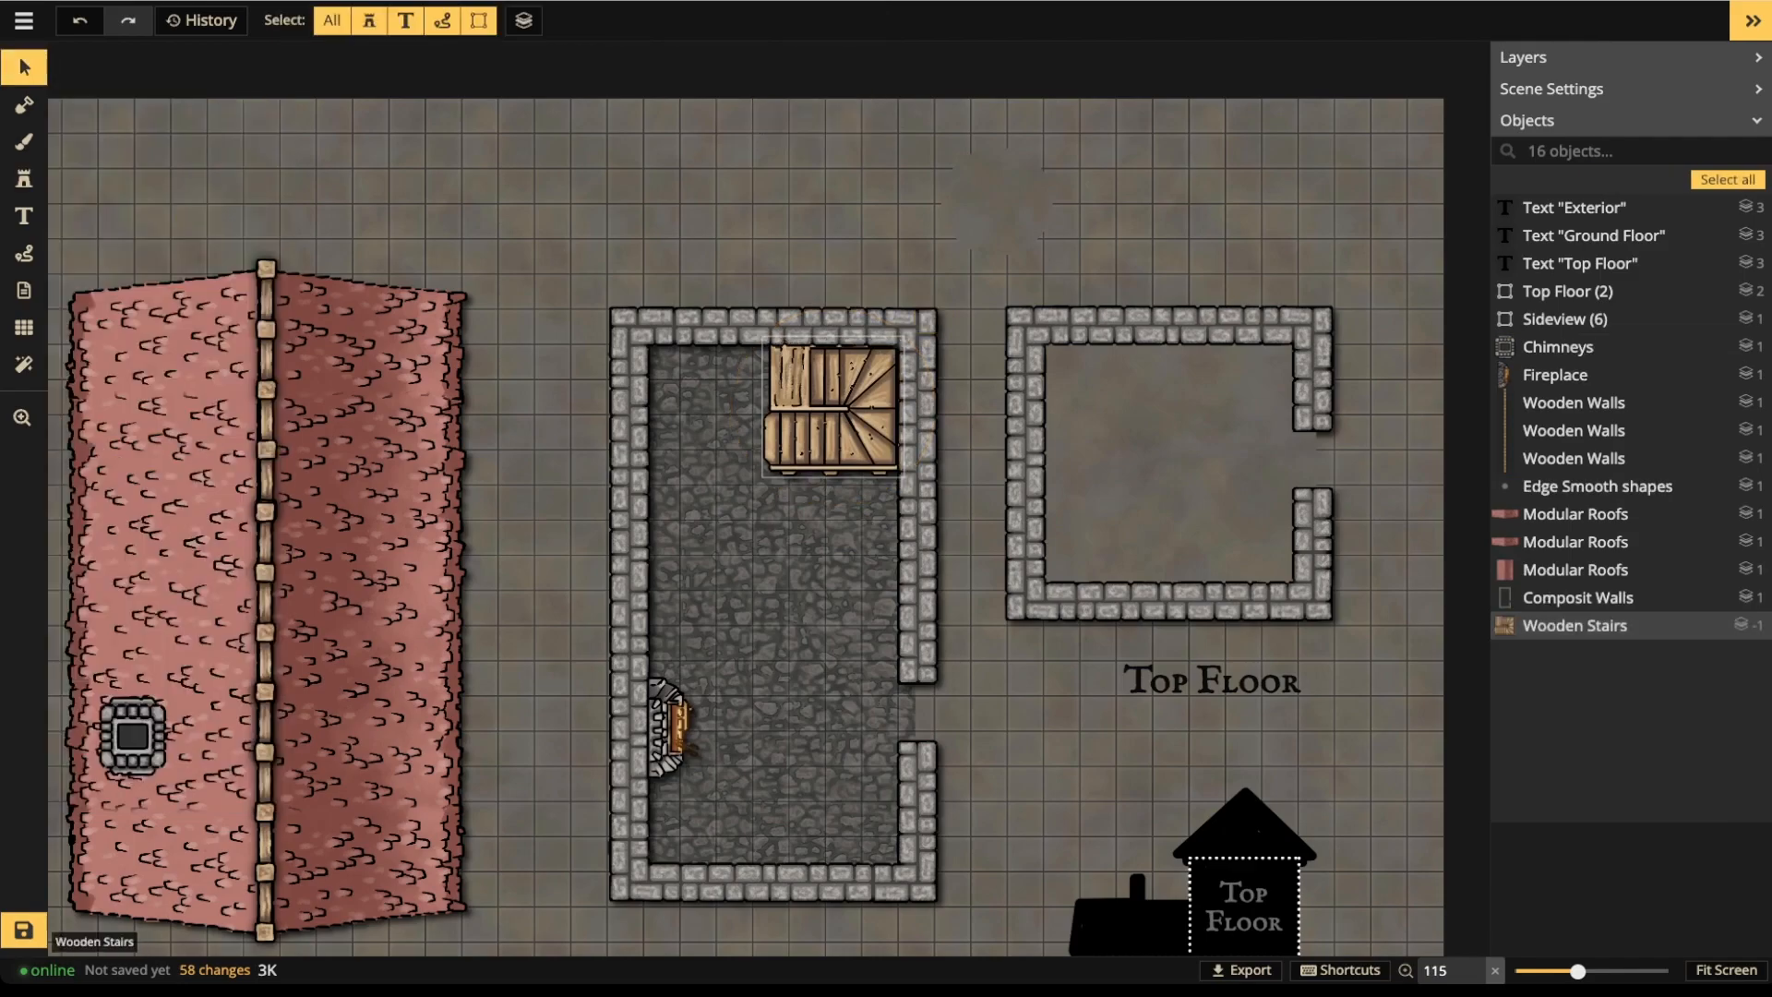
- Duplicate the Ground Floor's Wooden Stairs, raise the copy to layer 2, and move it over the Top Floor's north wall
click(1575, 624)
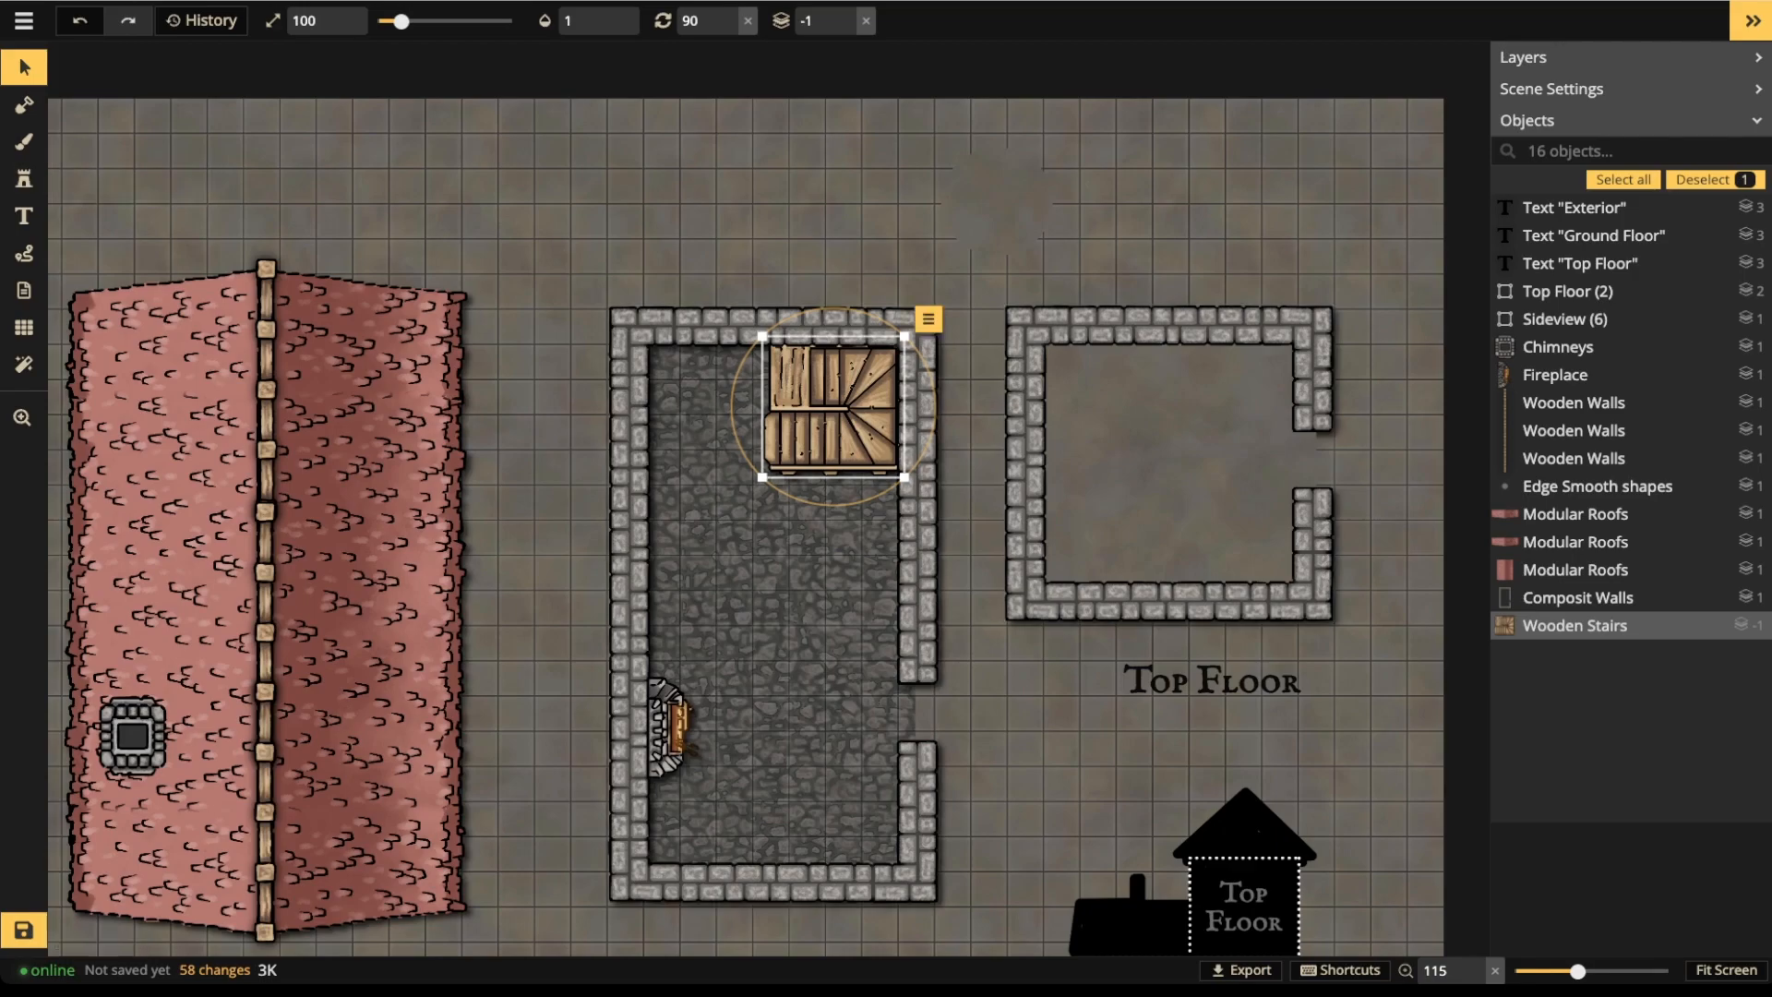
key(ctrl+v)
drag(1222, 425, 1222, 419)
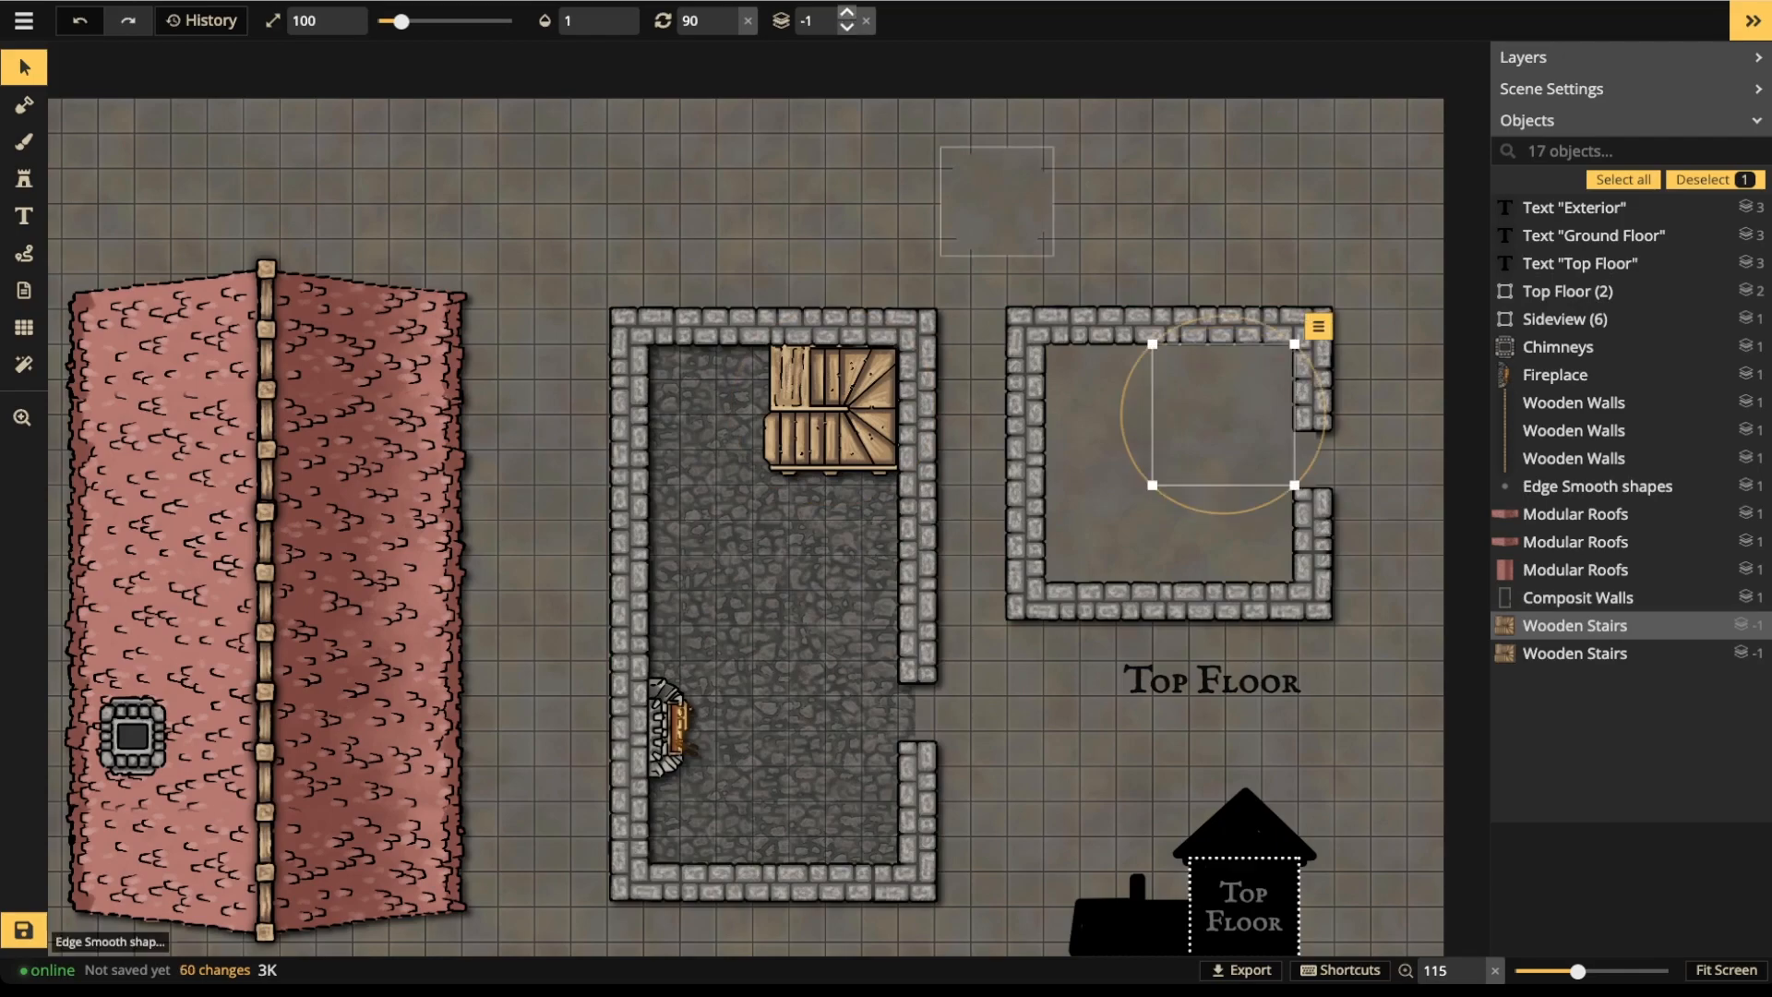
click(846, 12)
click(846, 12)
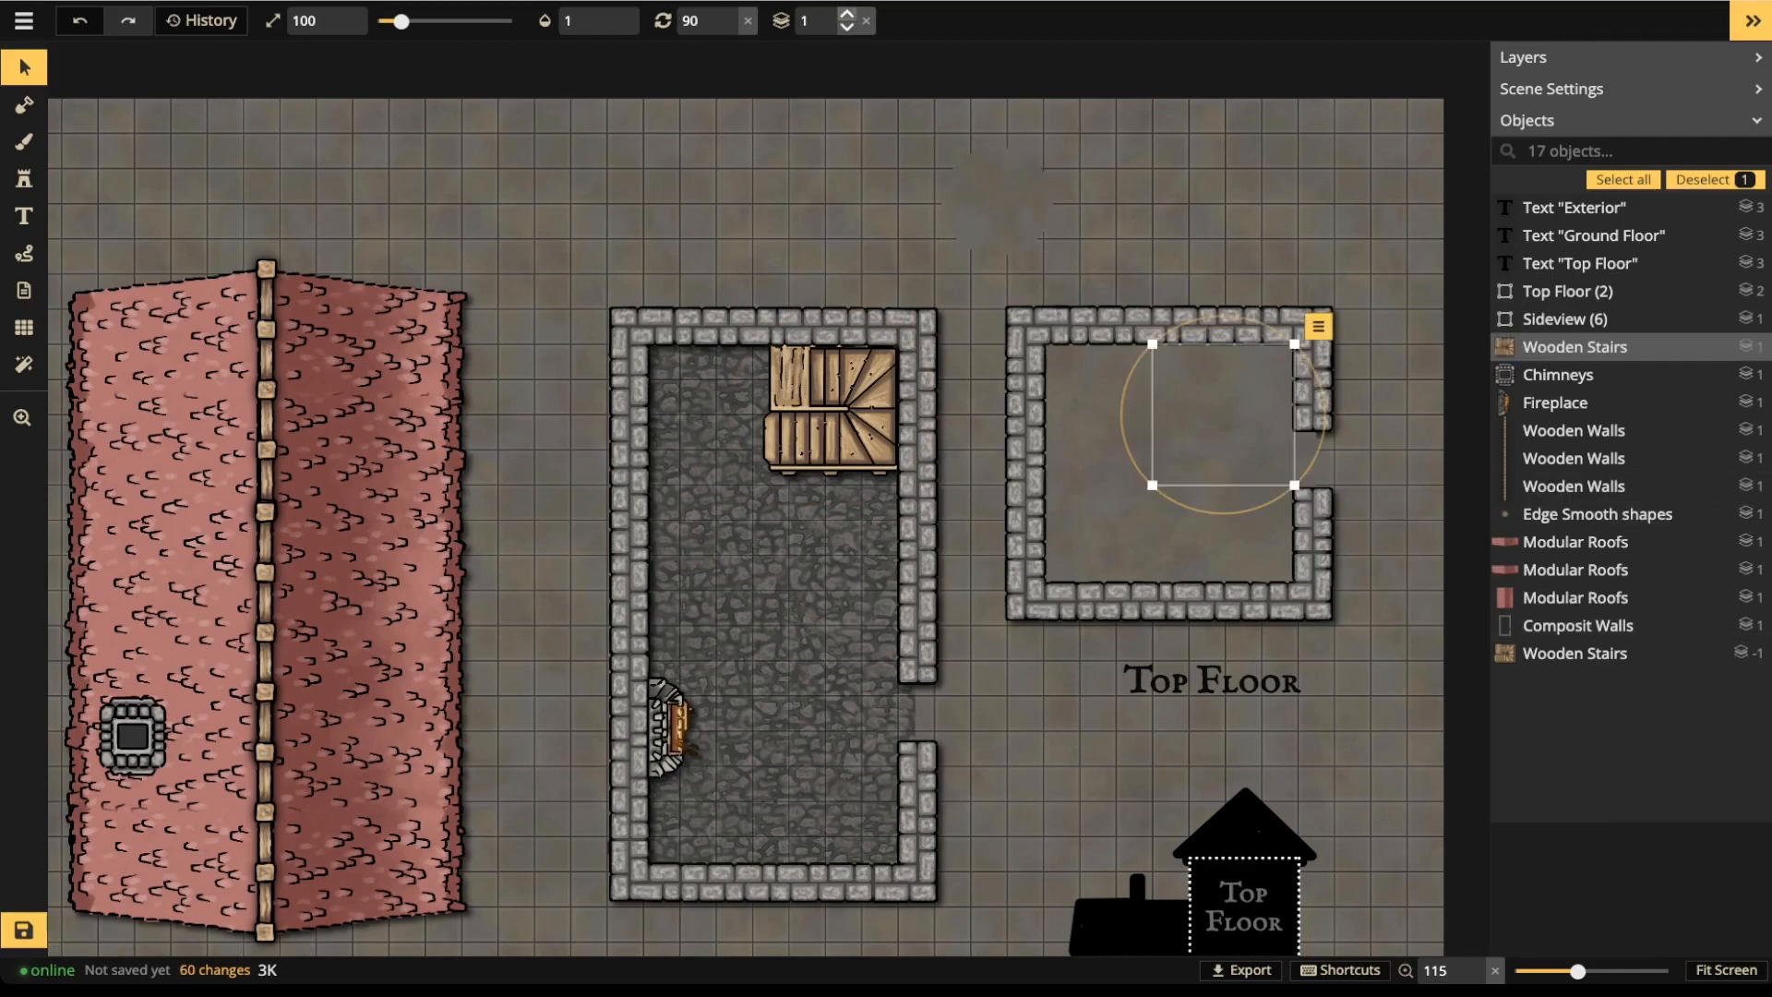
click(846, 12)
drag(1223, 416, 1143, 259)
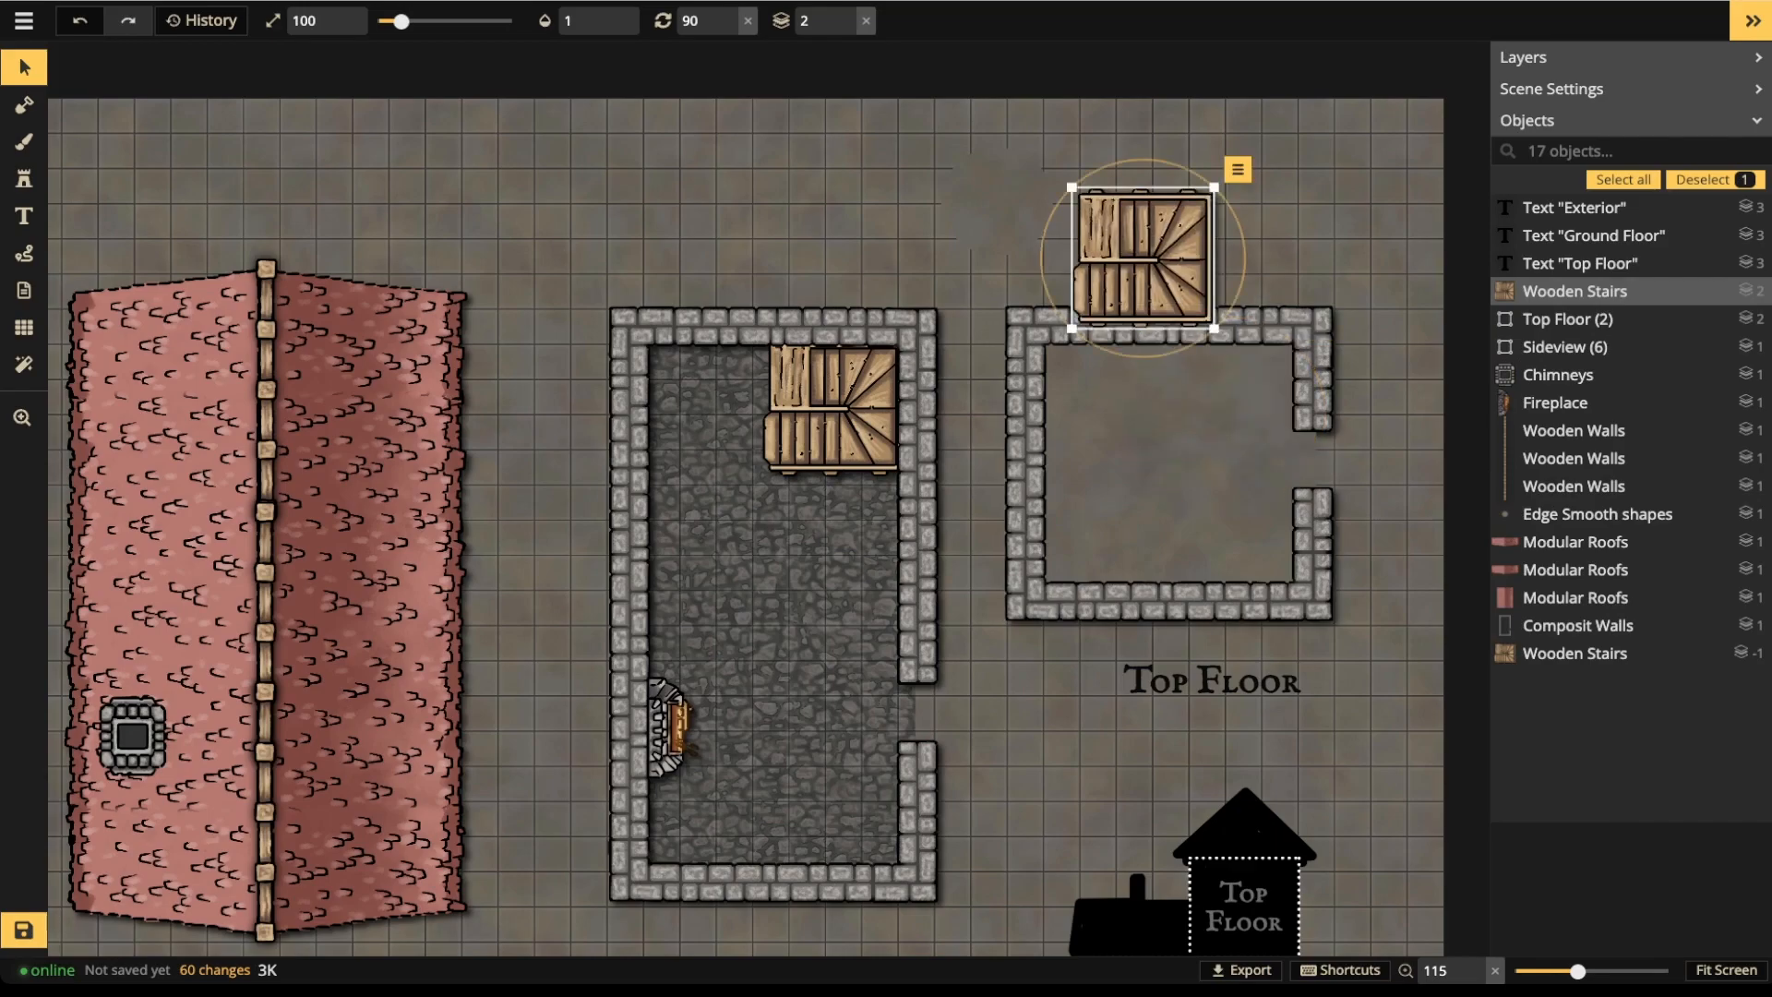
- Take the stairs copy off the main map, open the Top Floor group, and set its Edge Smooth shapes mask to layer -2
key(Escape)
double_click(1165, 325)
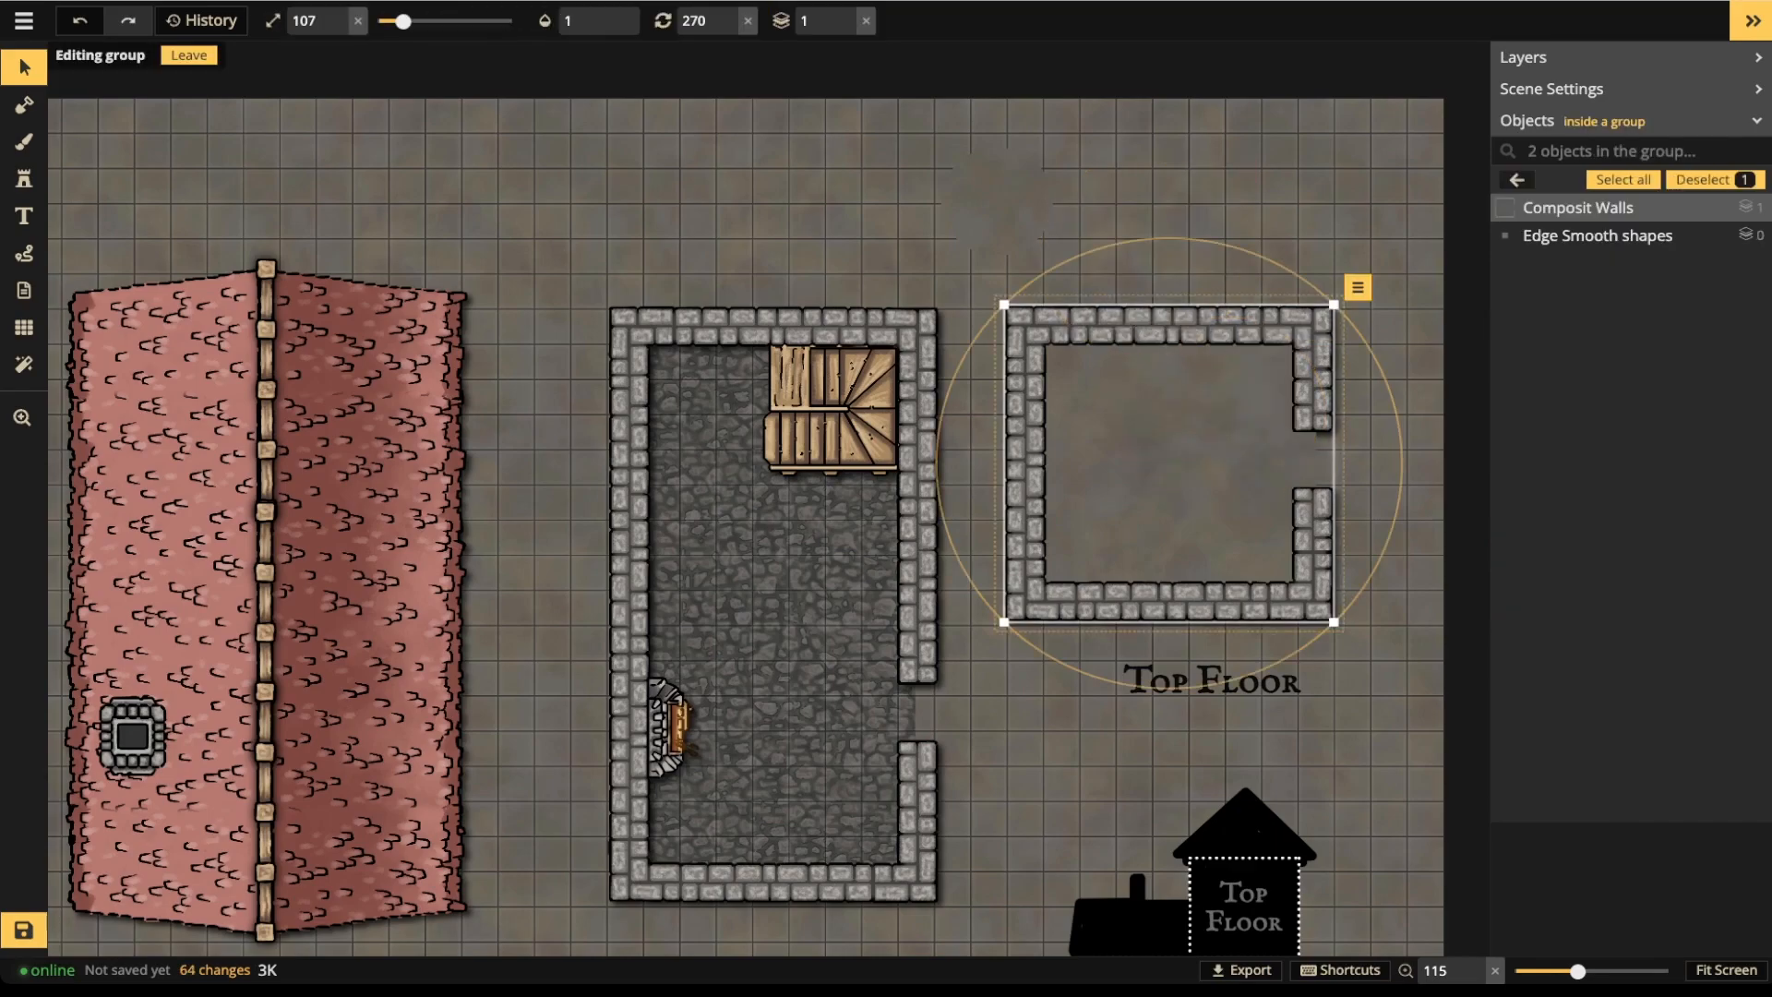
click(1597, 235)
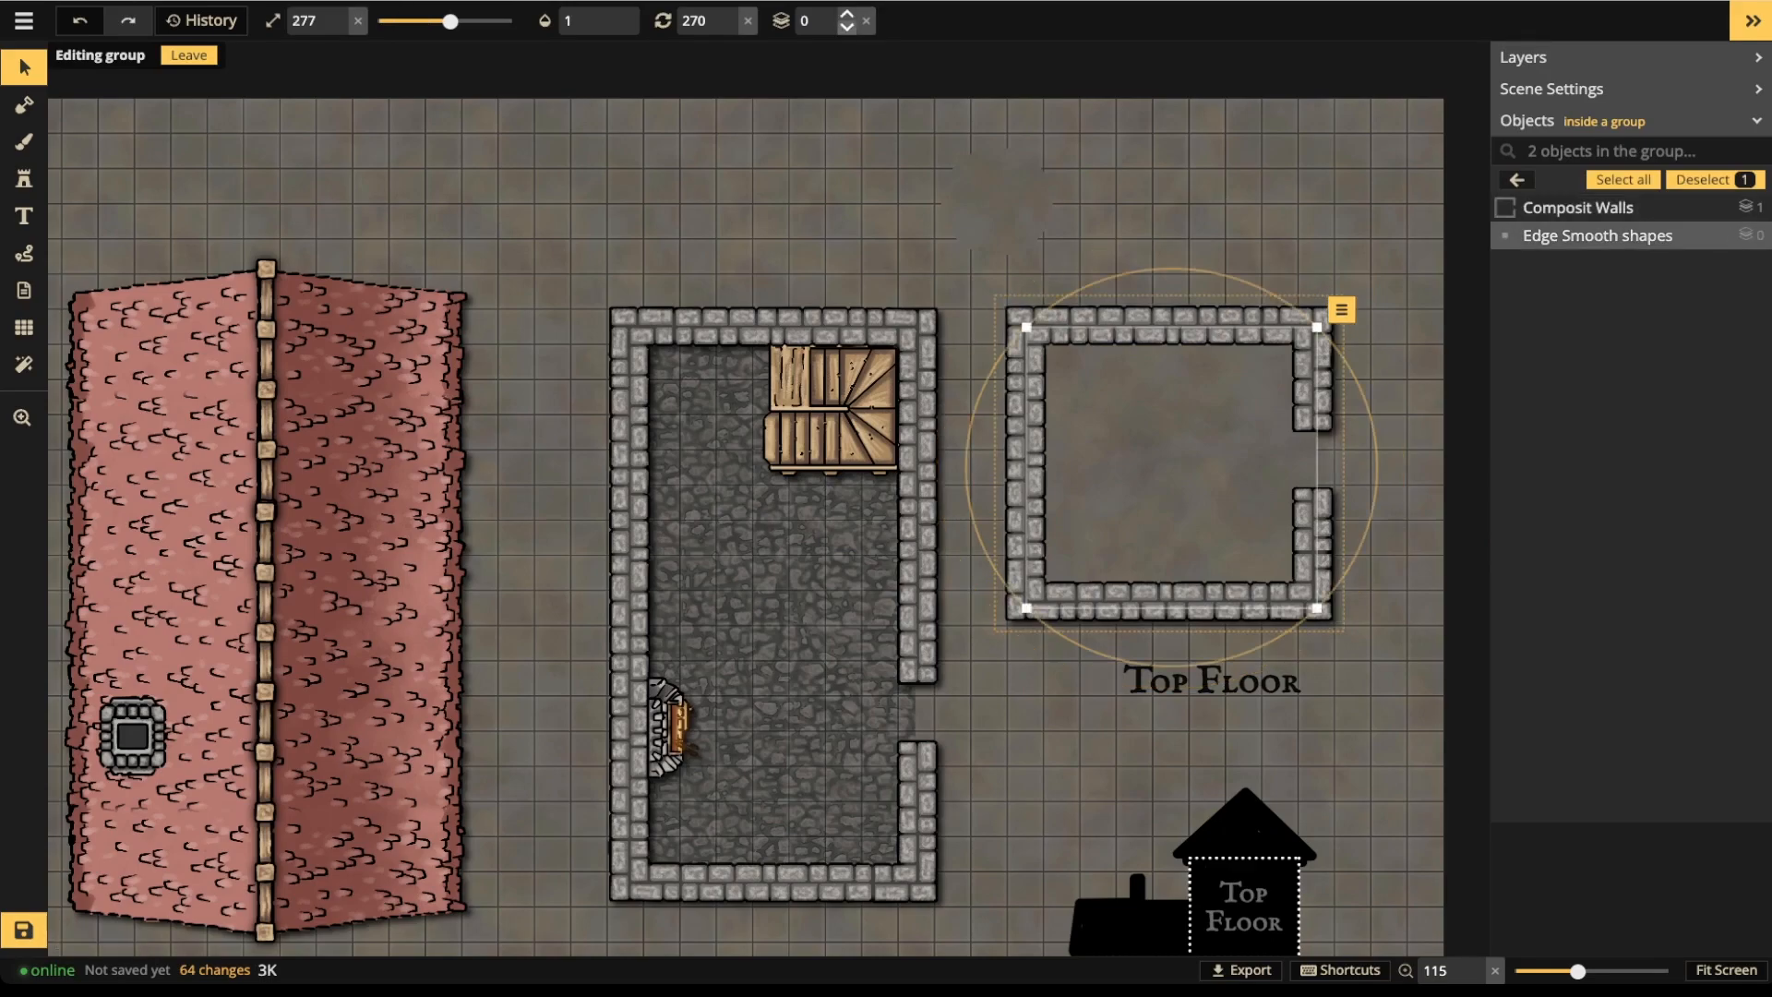
- Paste the Wooden Stairs into the Top Floor group, fit them into its northeast corner, and set them to layer 0
key(ctrl+v)
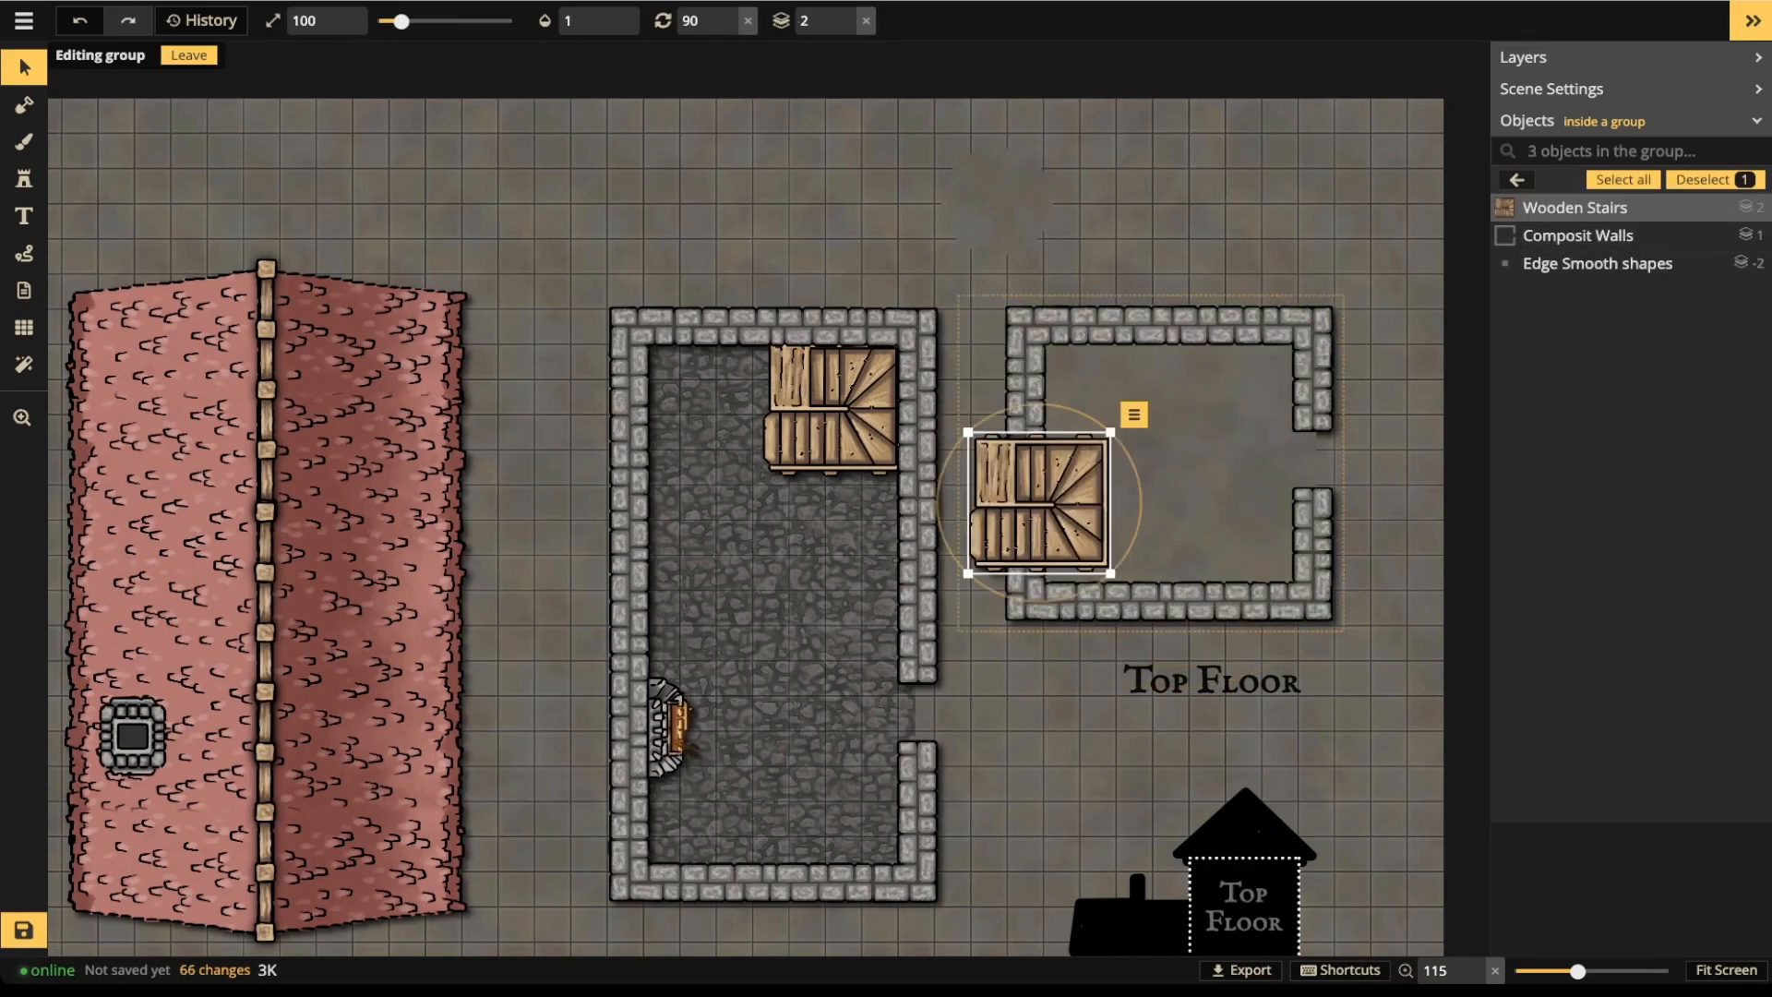
drag(1088, 459, 1228, 409)
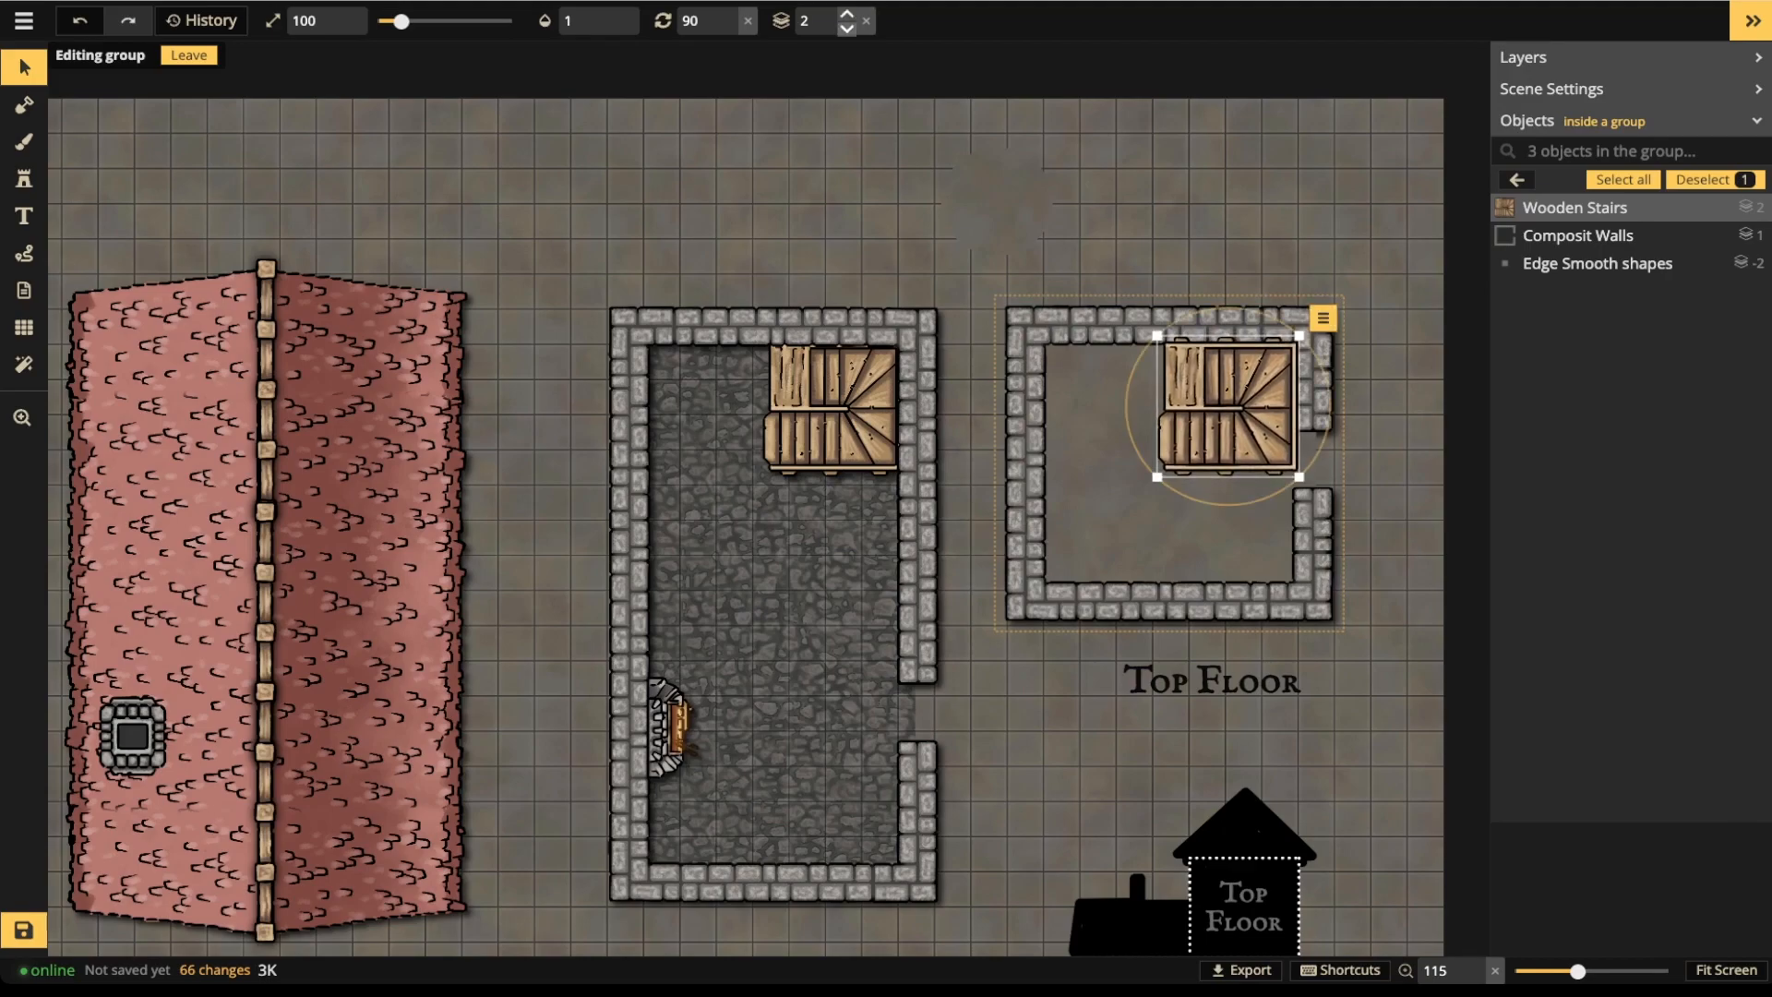
click(846, 27)
drag(1230, 450, 1225, 449)
- Stamp a size 177 square Edge Smooth shape, rotated 270 degrees in Multiply mode, as a clip mask over the Top Floor stairs' lower half
scroll(1226, 448, up, 3)
click(1076, 472)
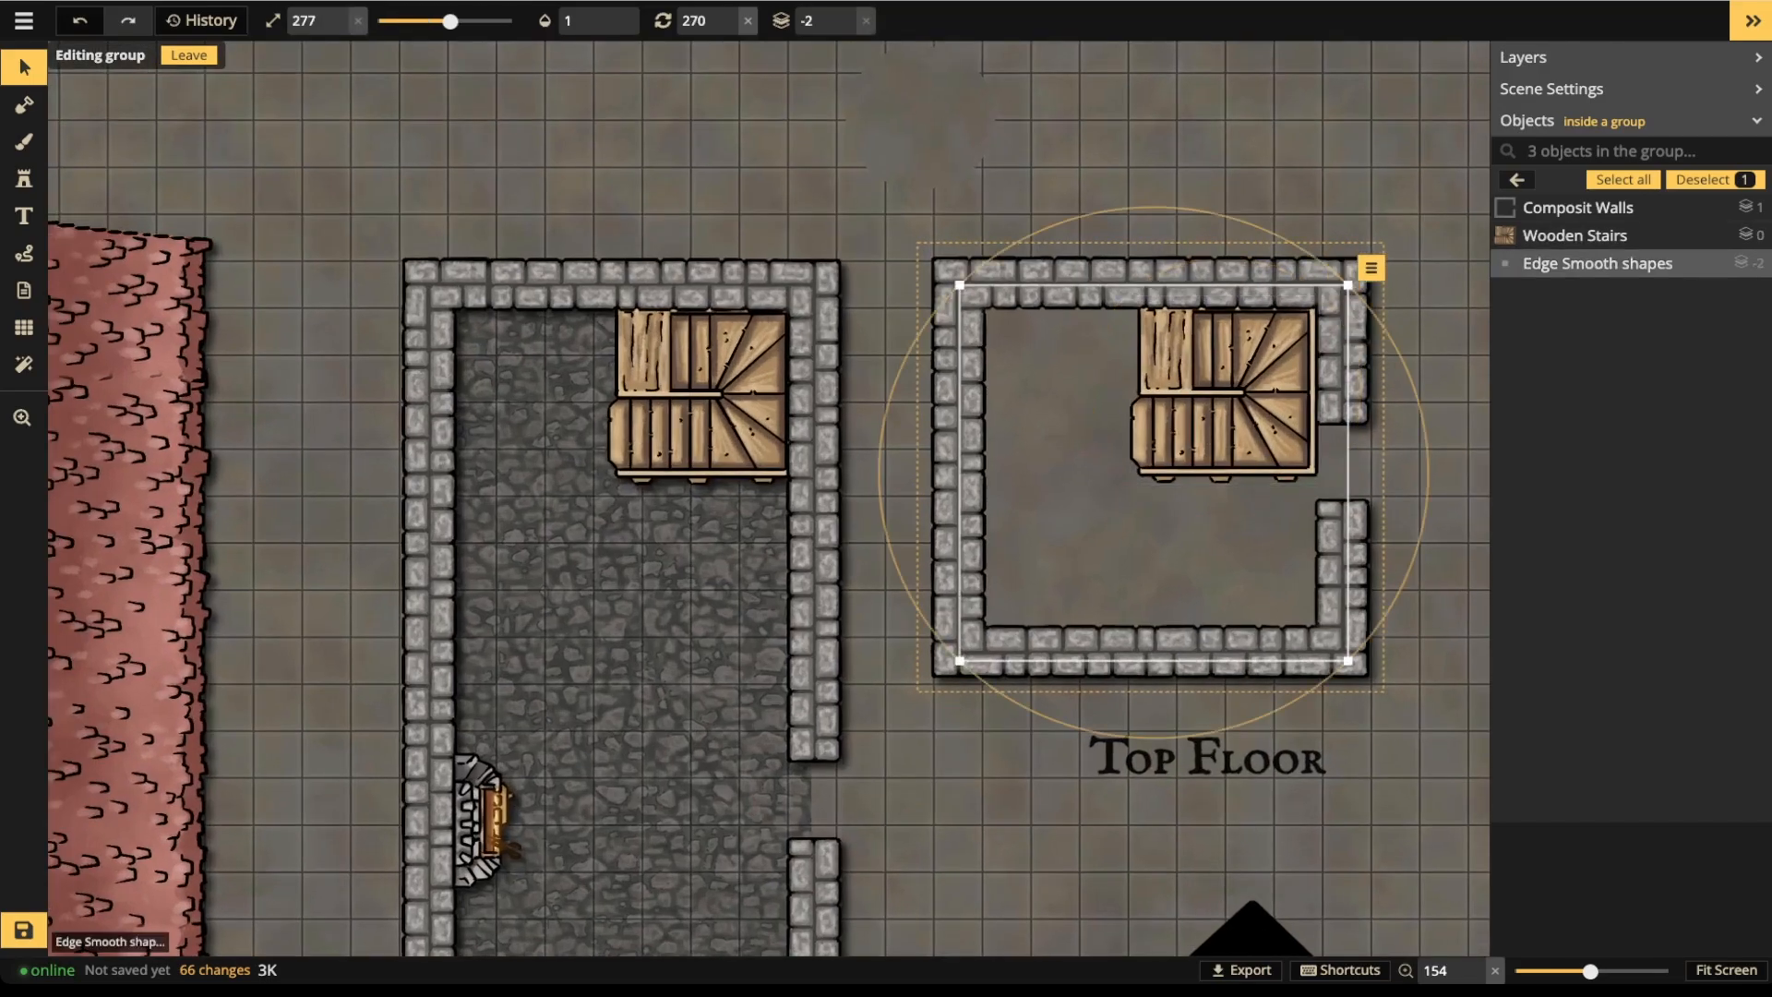
click(24, 178)
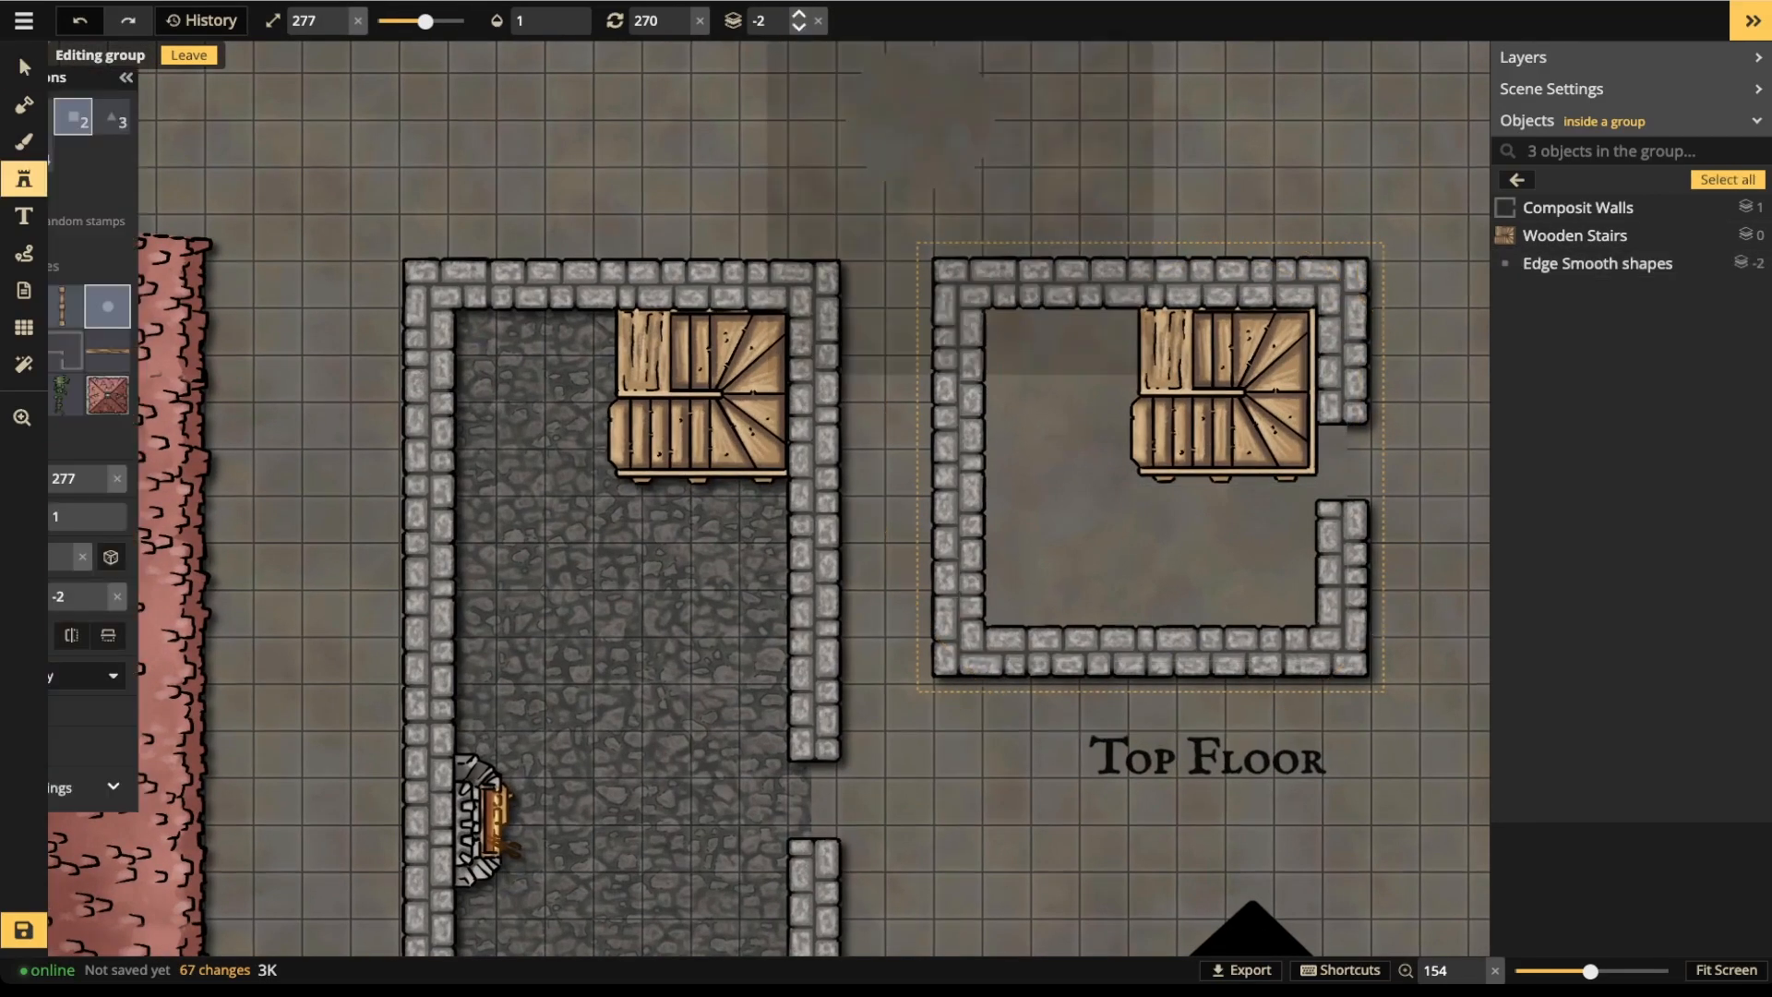
shift+scroll(1205, 532, down, 8)
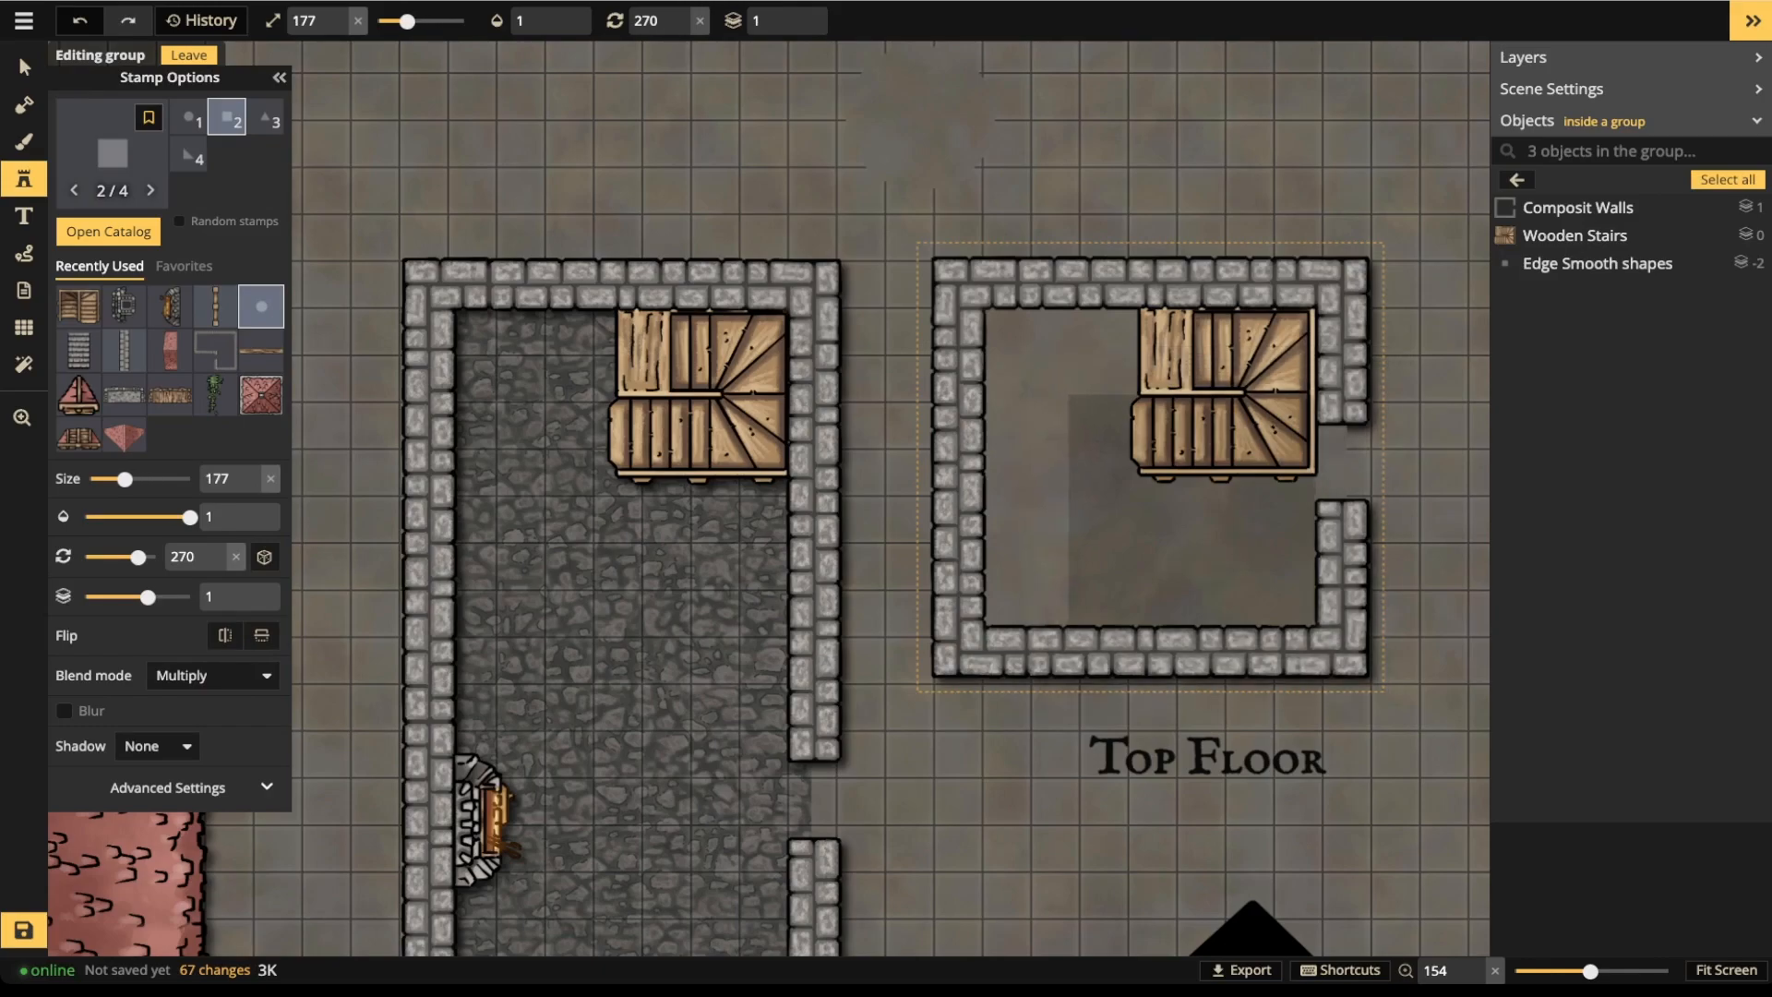
click(1192, 514)
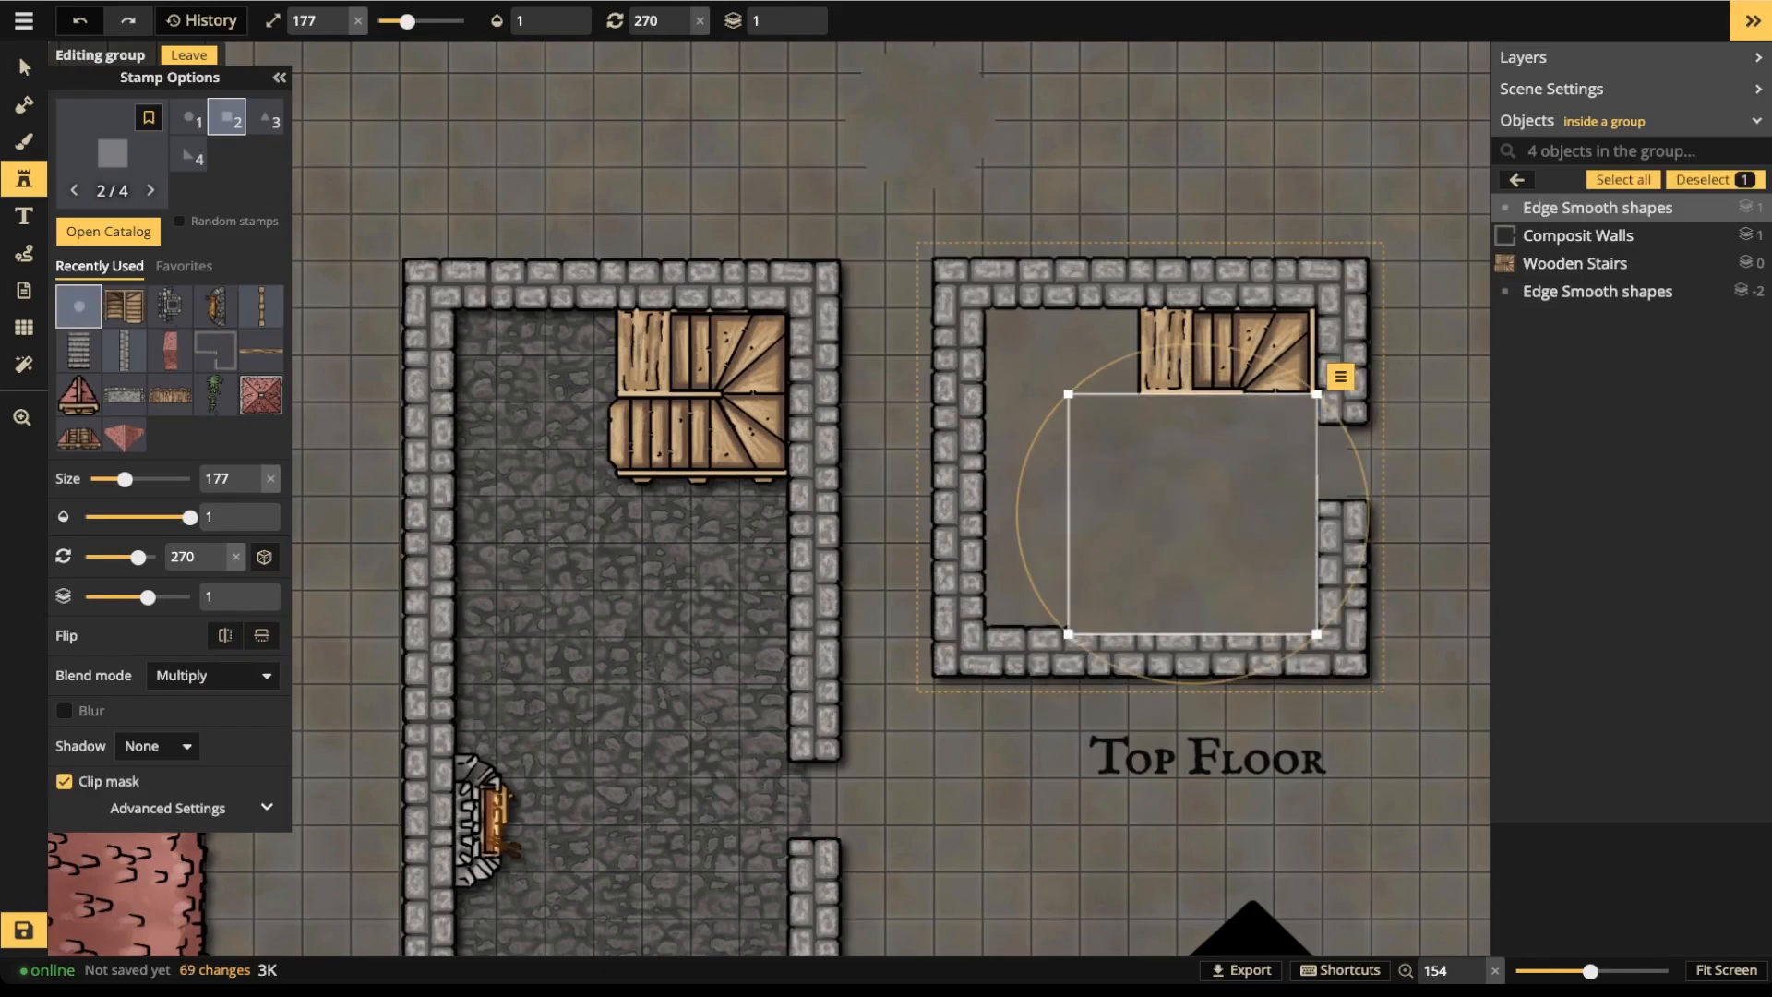
key(Escape)
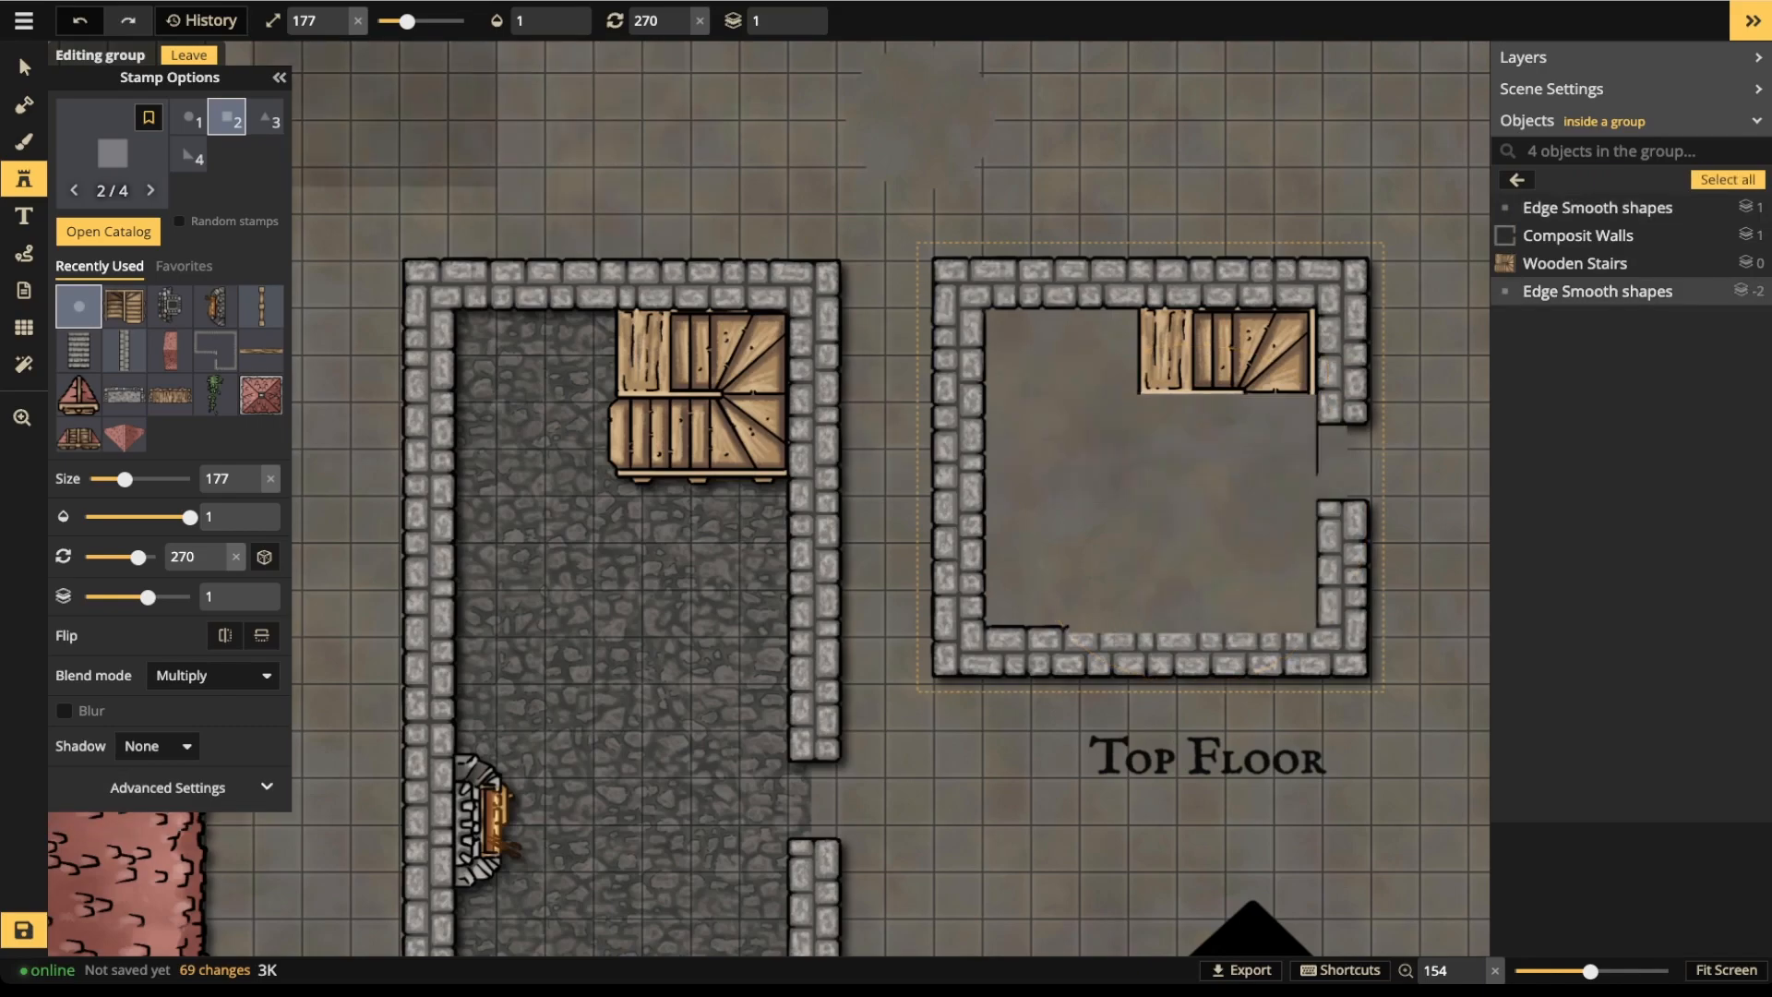
- Lower the new Edge Smooth shapes mask to layer 0 and nudge it so it hides only the lower half of the Top Floor stairs
click(24, 67)
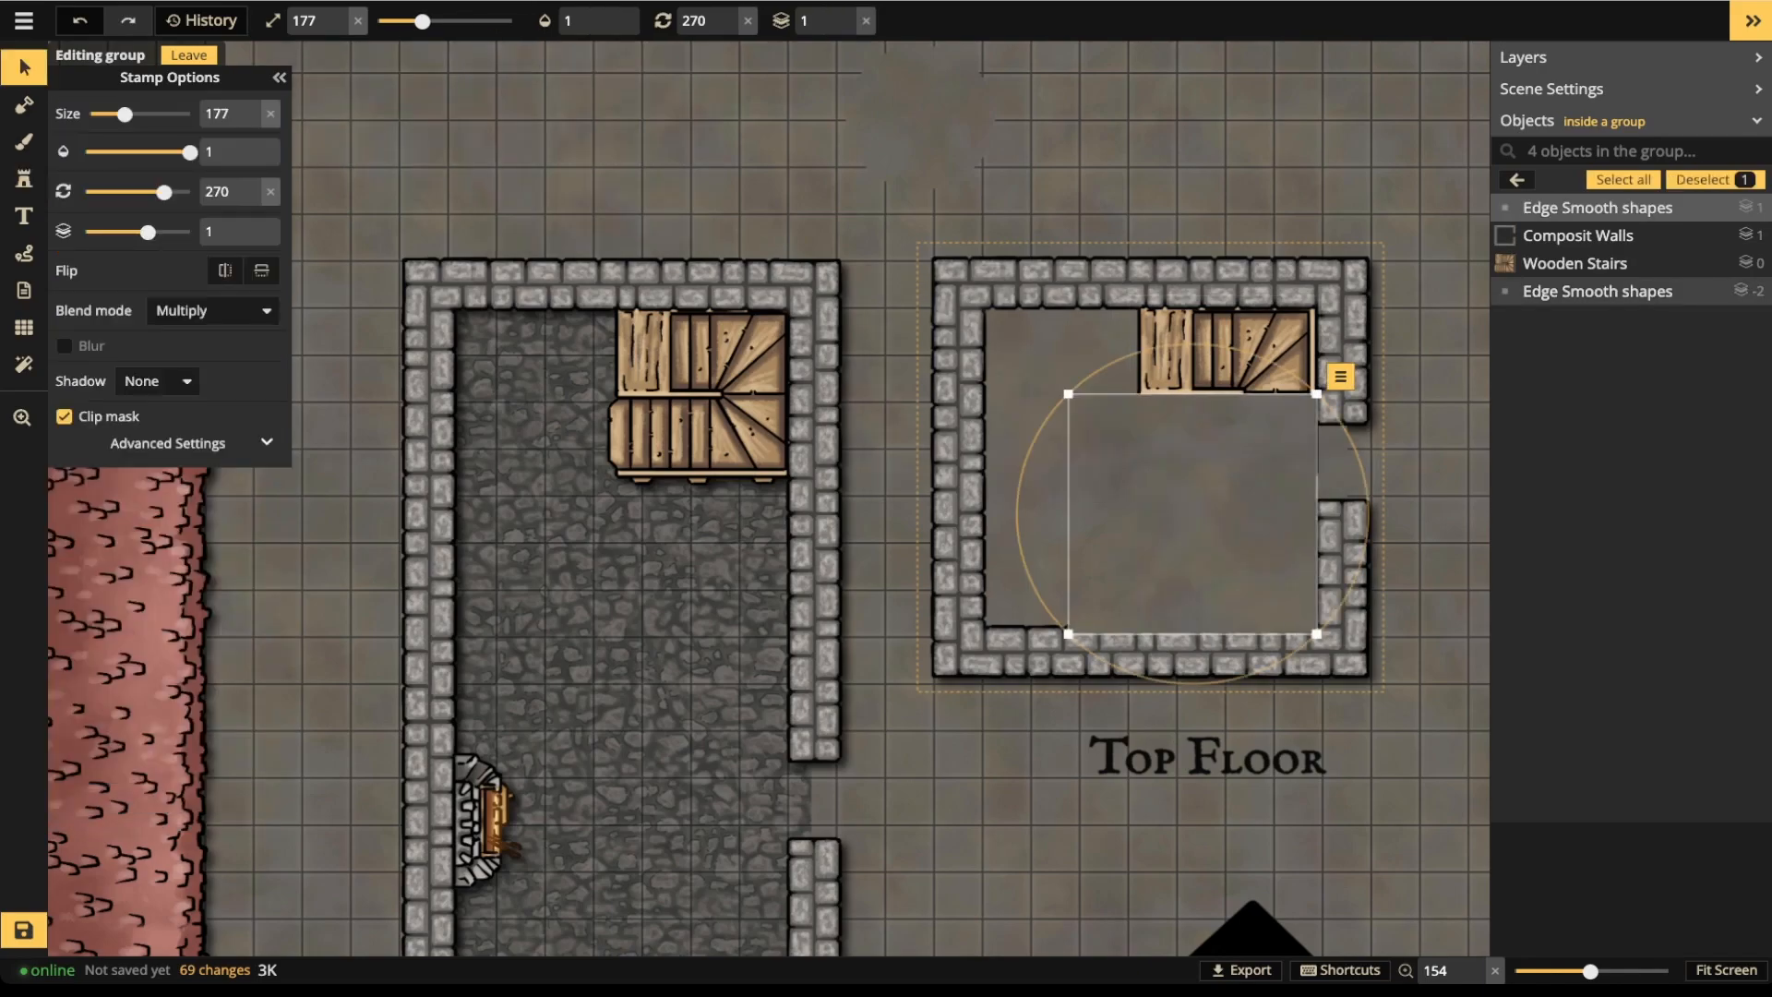
key(Page_Down)
click(1228, 355)
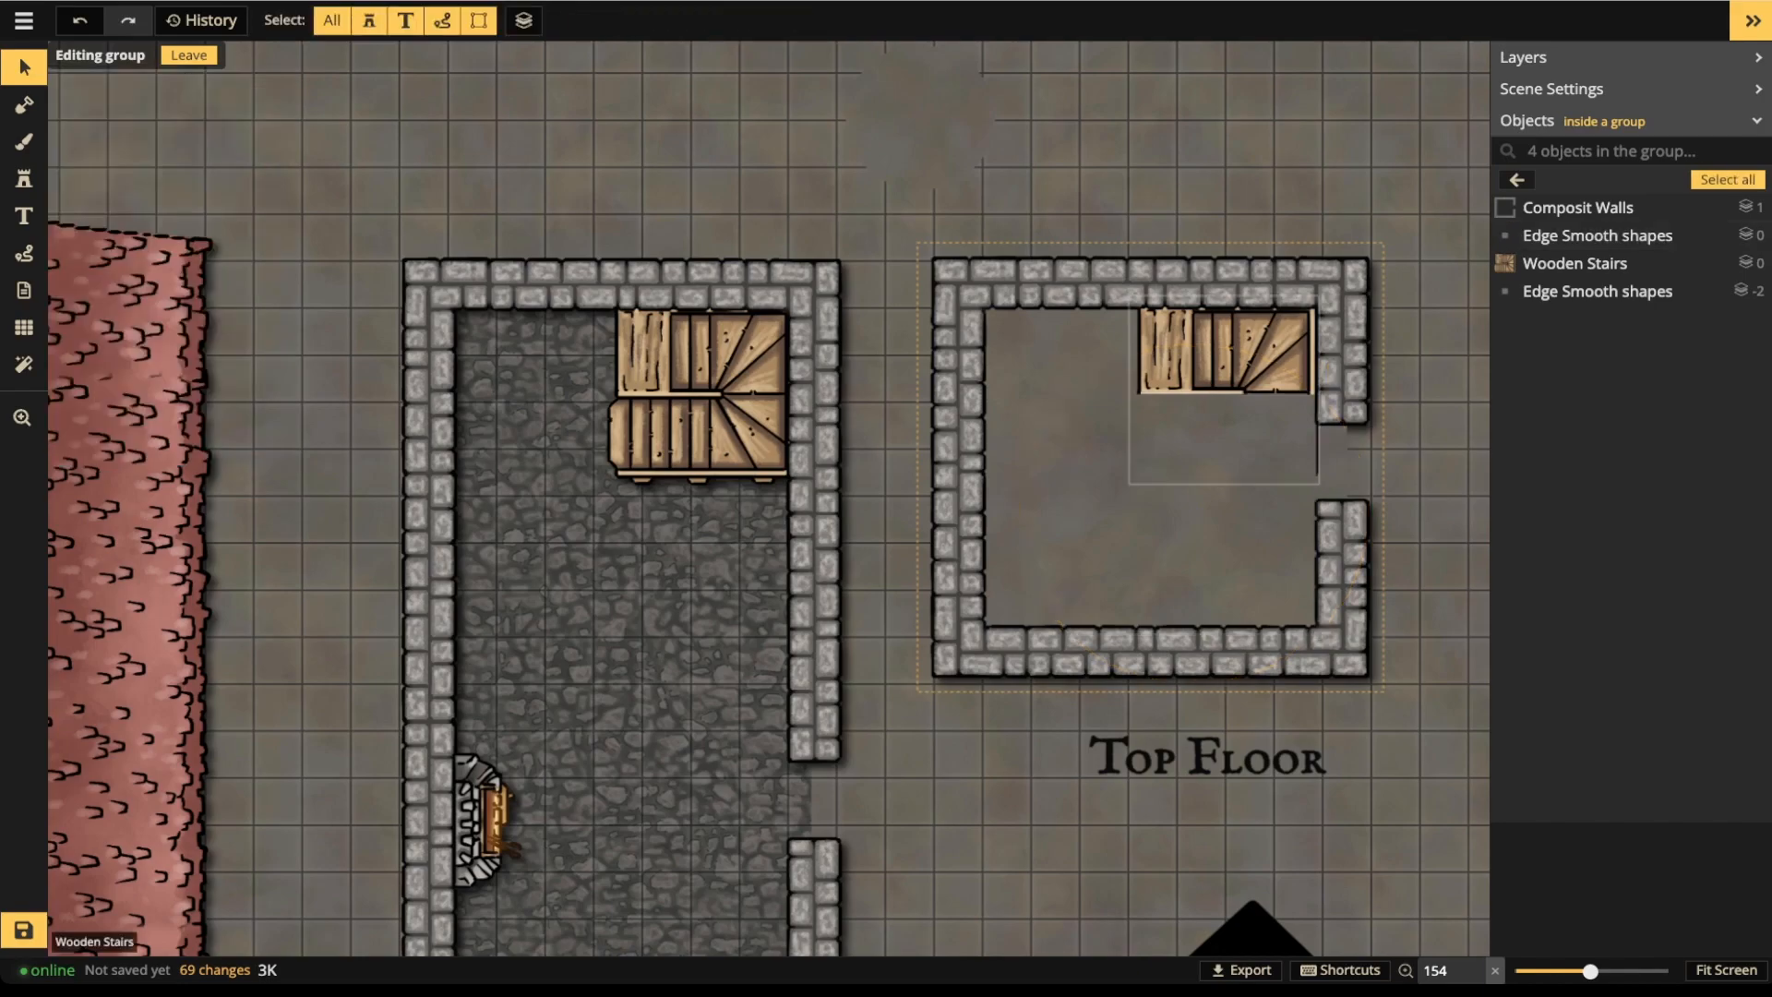
click(1200, 489)
drag(1200, 489, 1202, 491)
click(1228, 359)
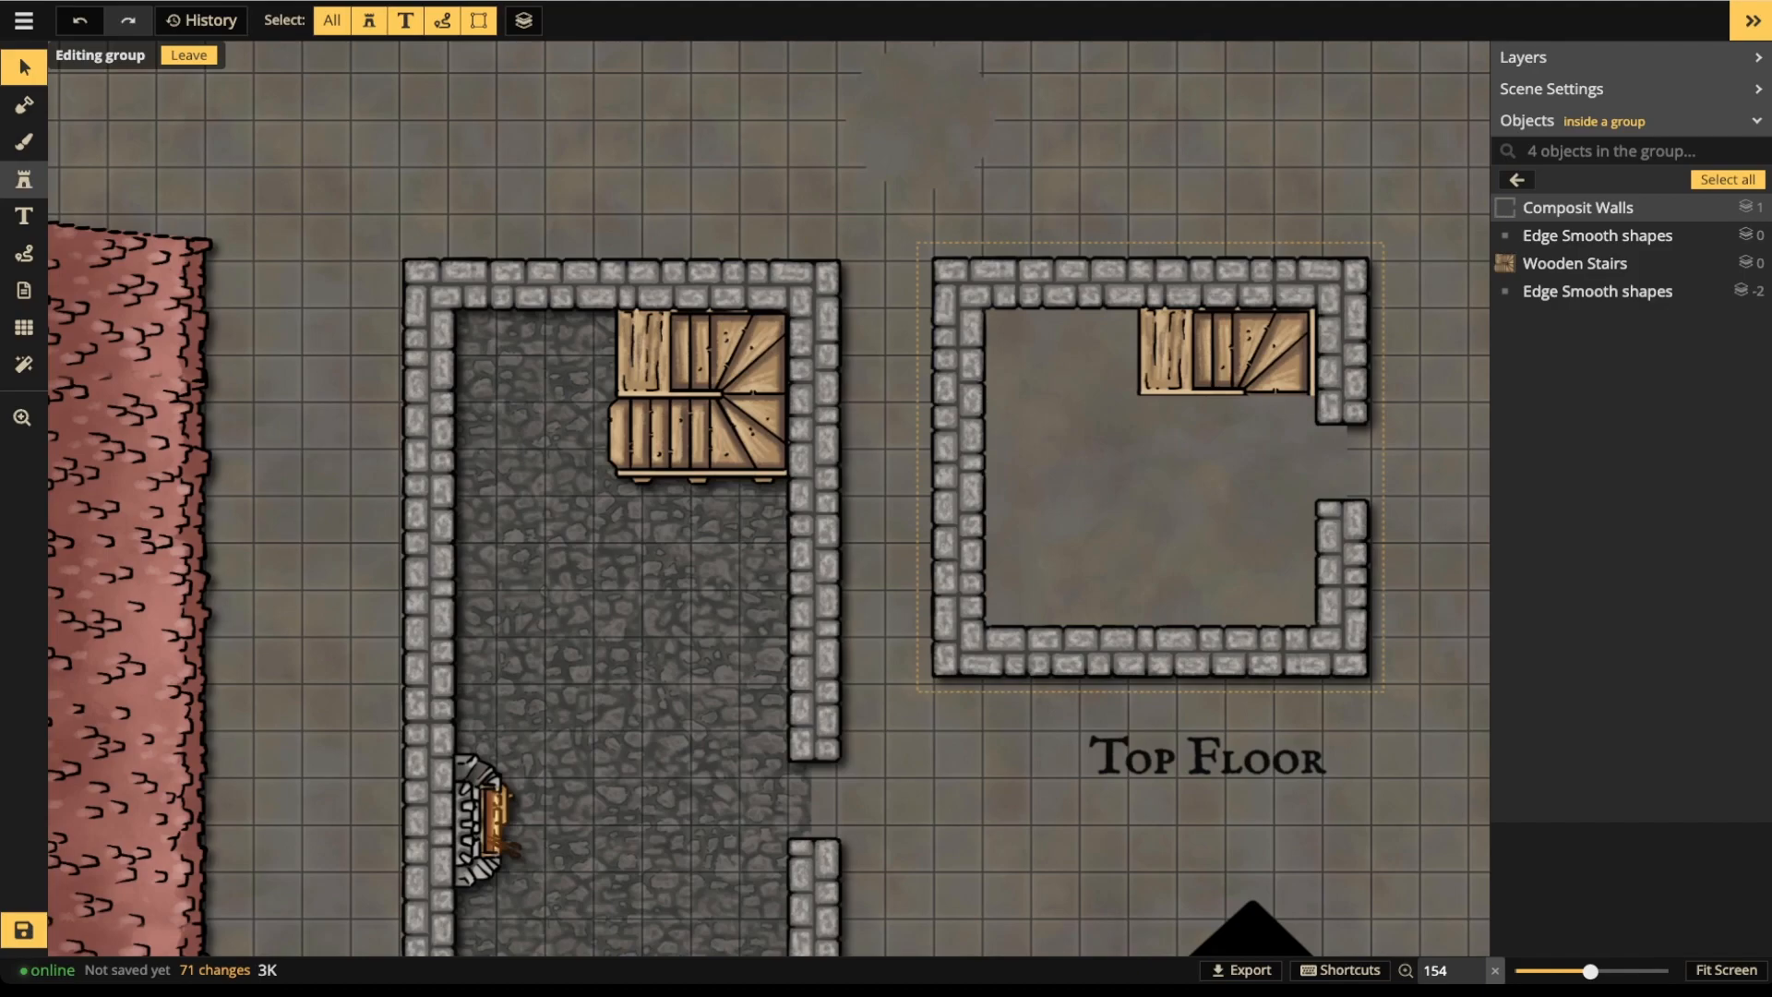
- Stamp a size 100 Wooden Walls railing, second variant, rotated 90 degrees, along the lower edge of the Top Floor stairs
click(24, 179)
click(261, 306)
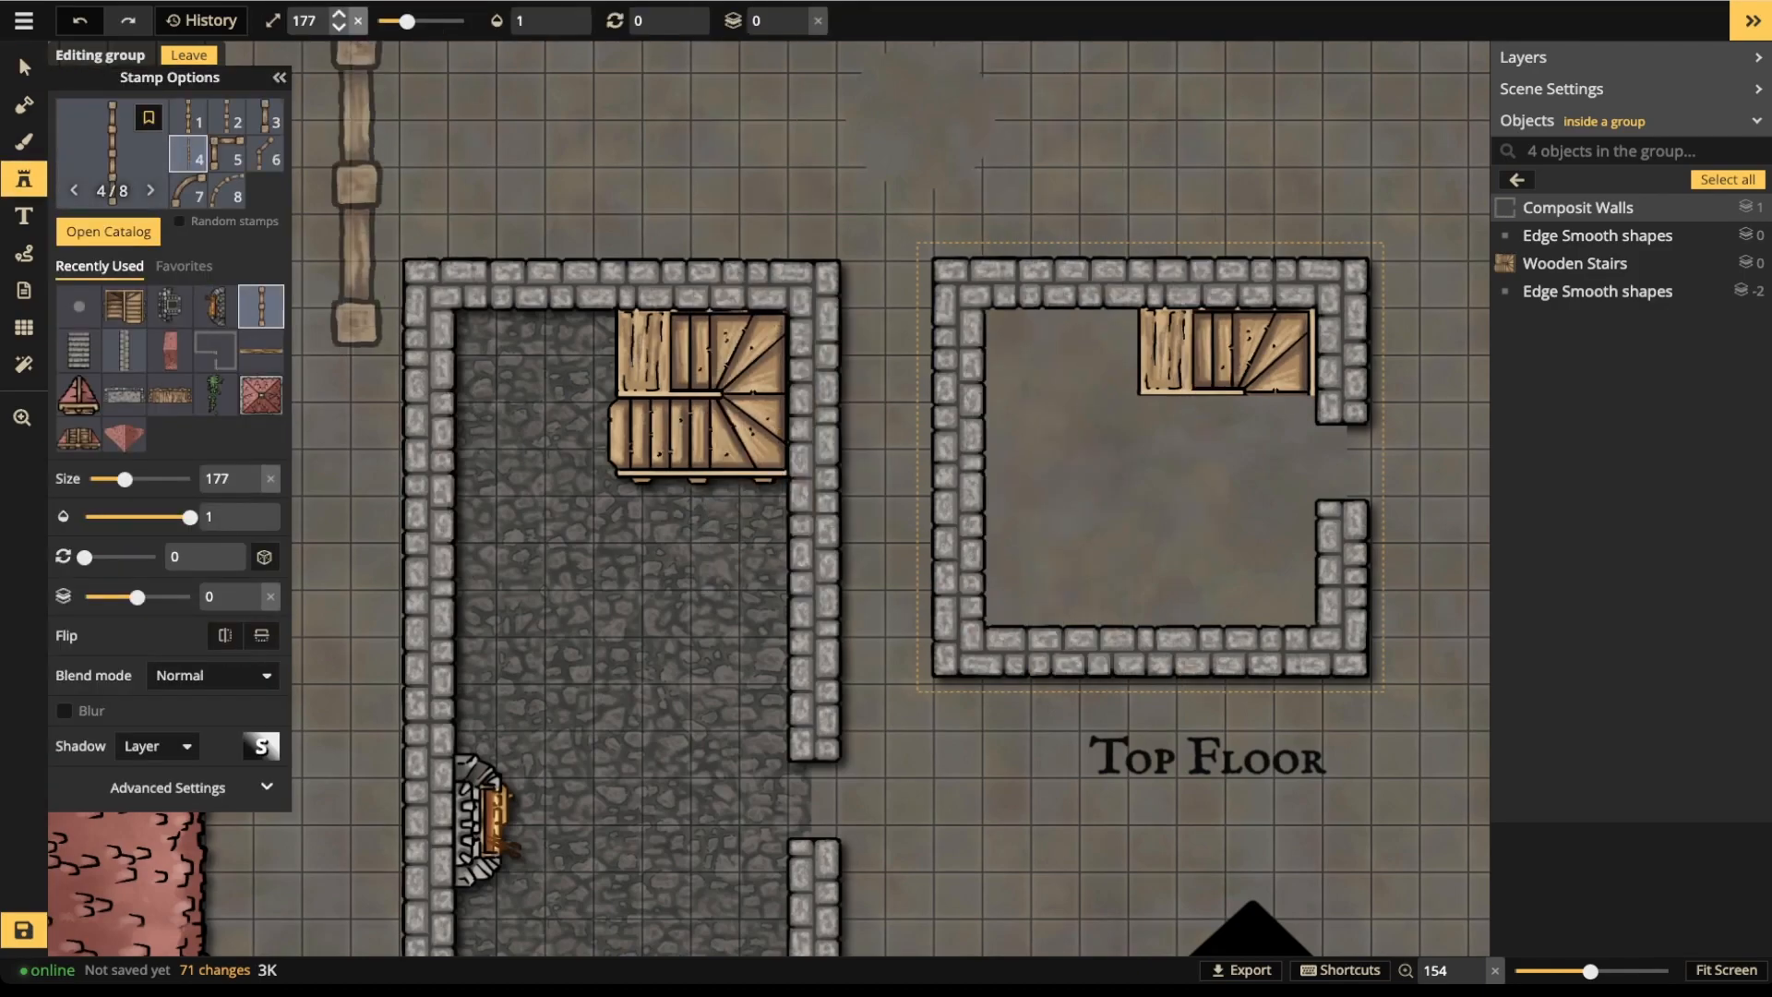
click(358, 21)
click(227, 117)
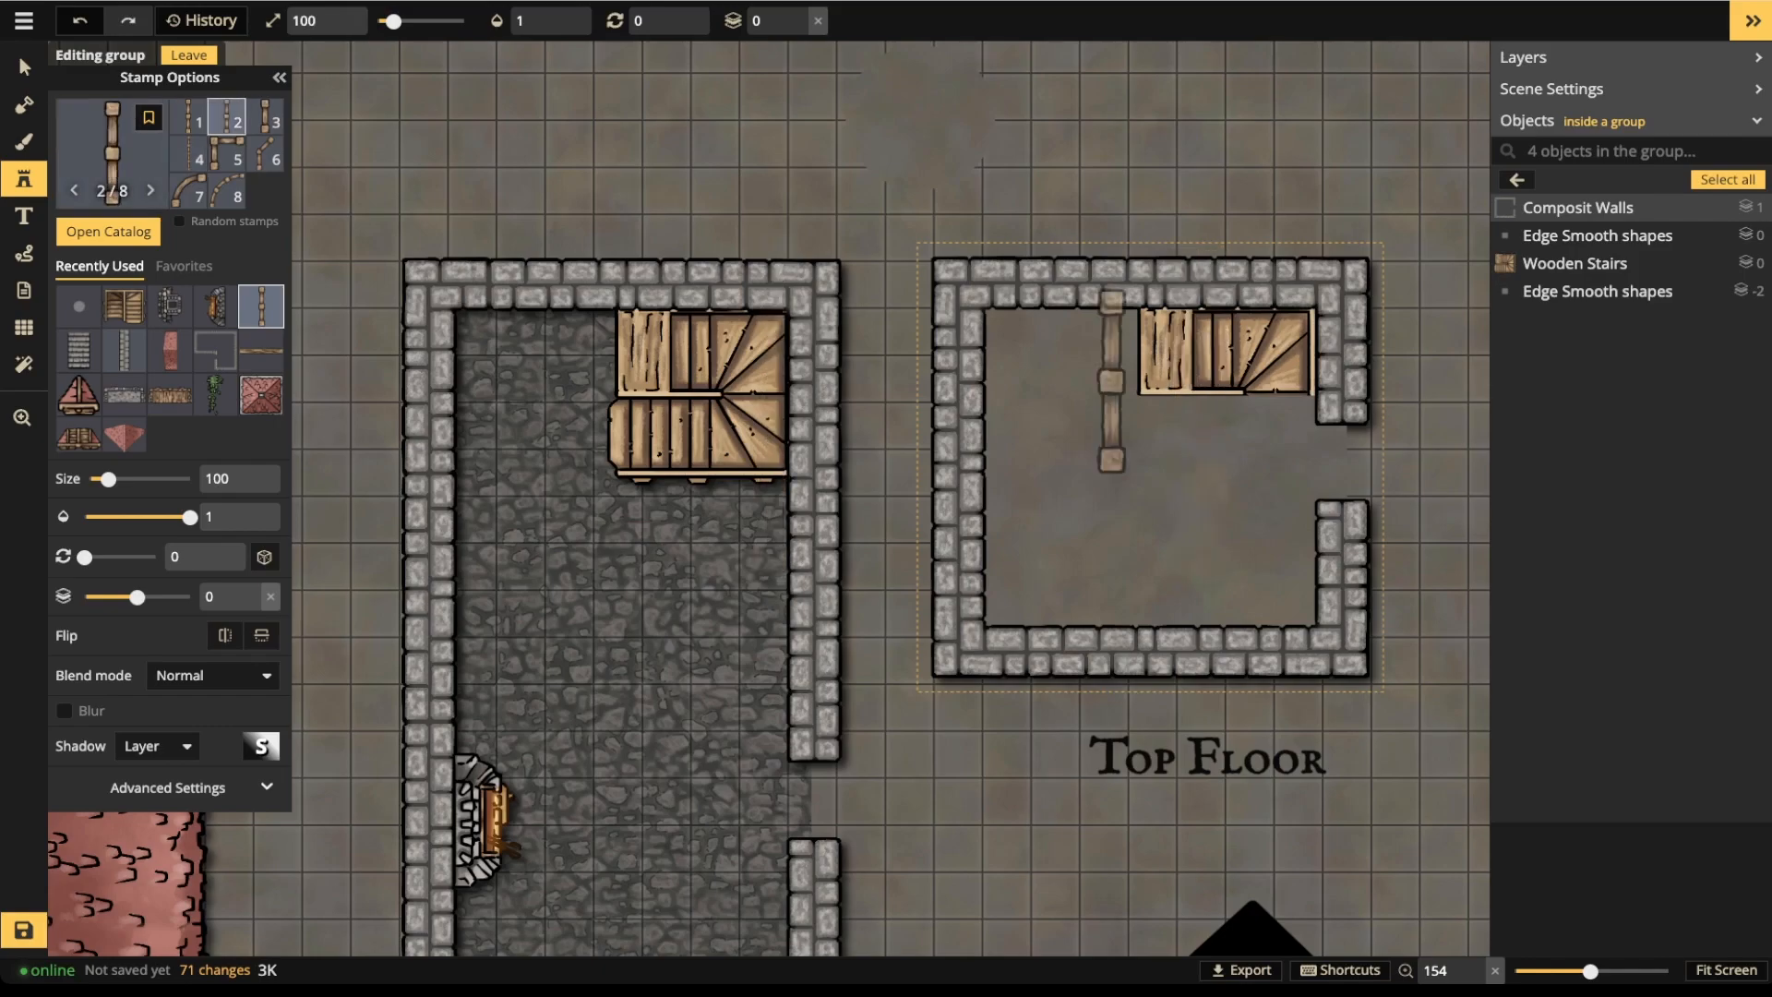
key(r)
key(r)
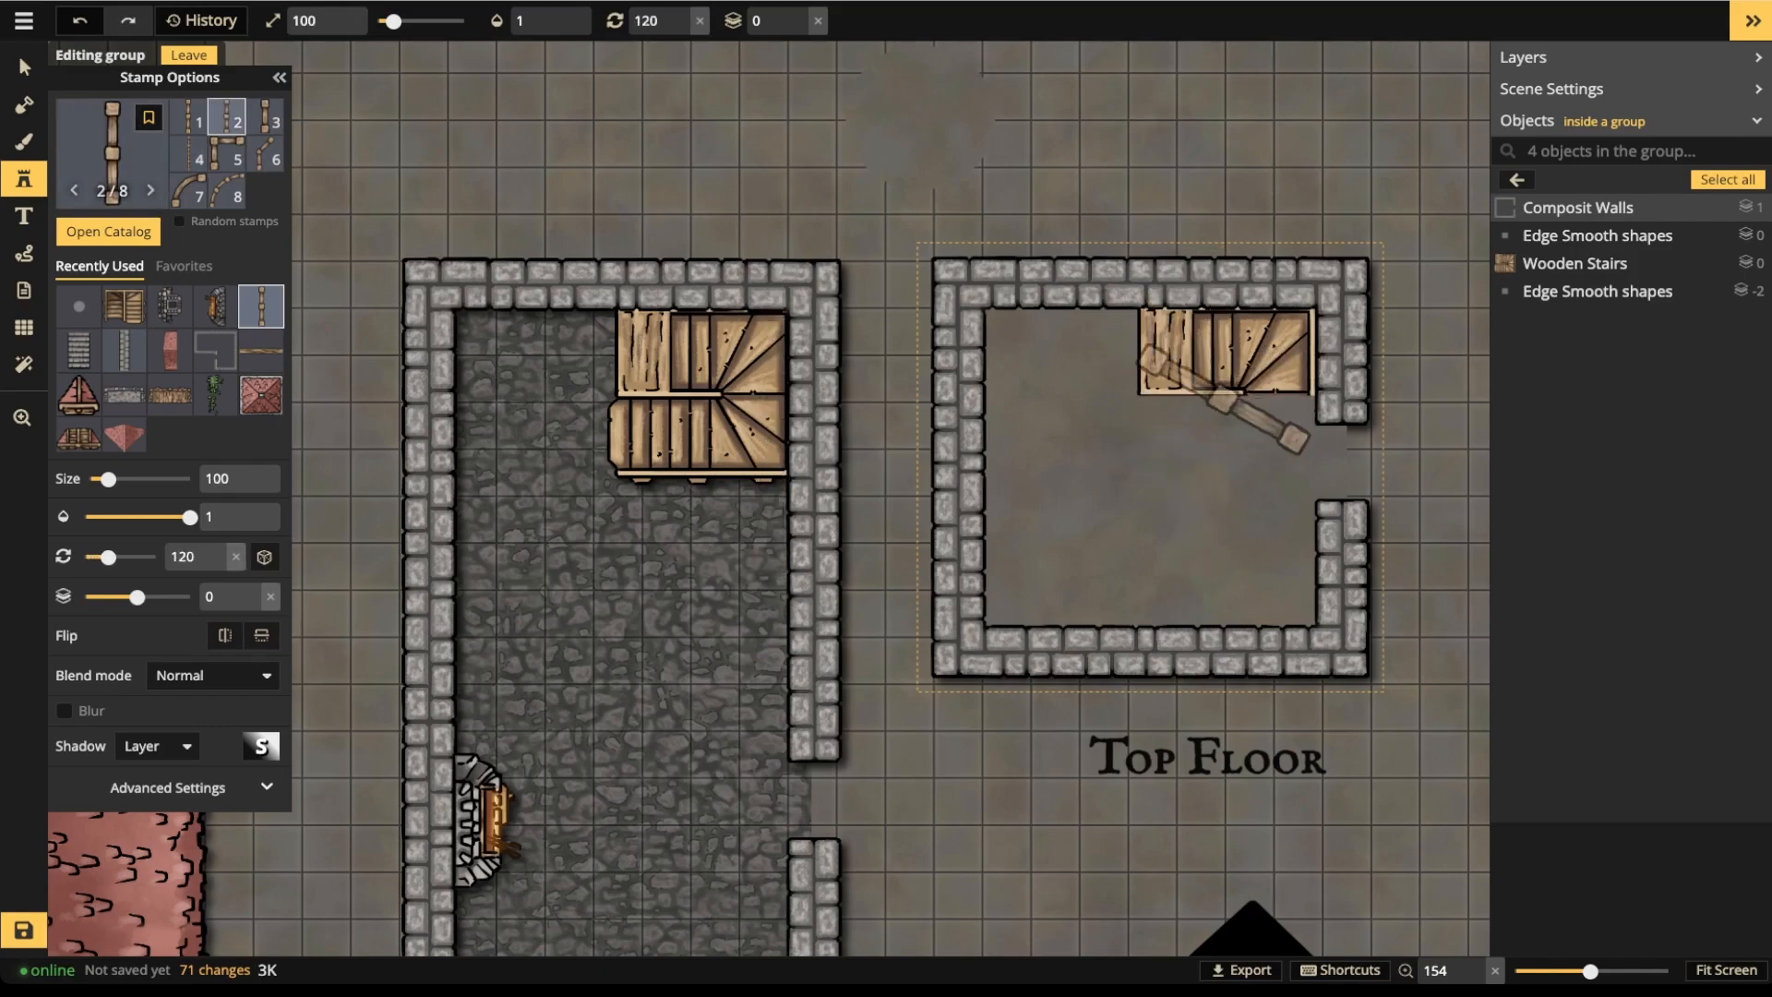
click(1220, 398)
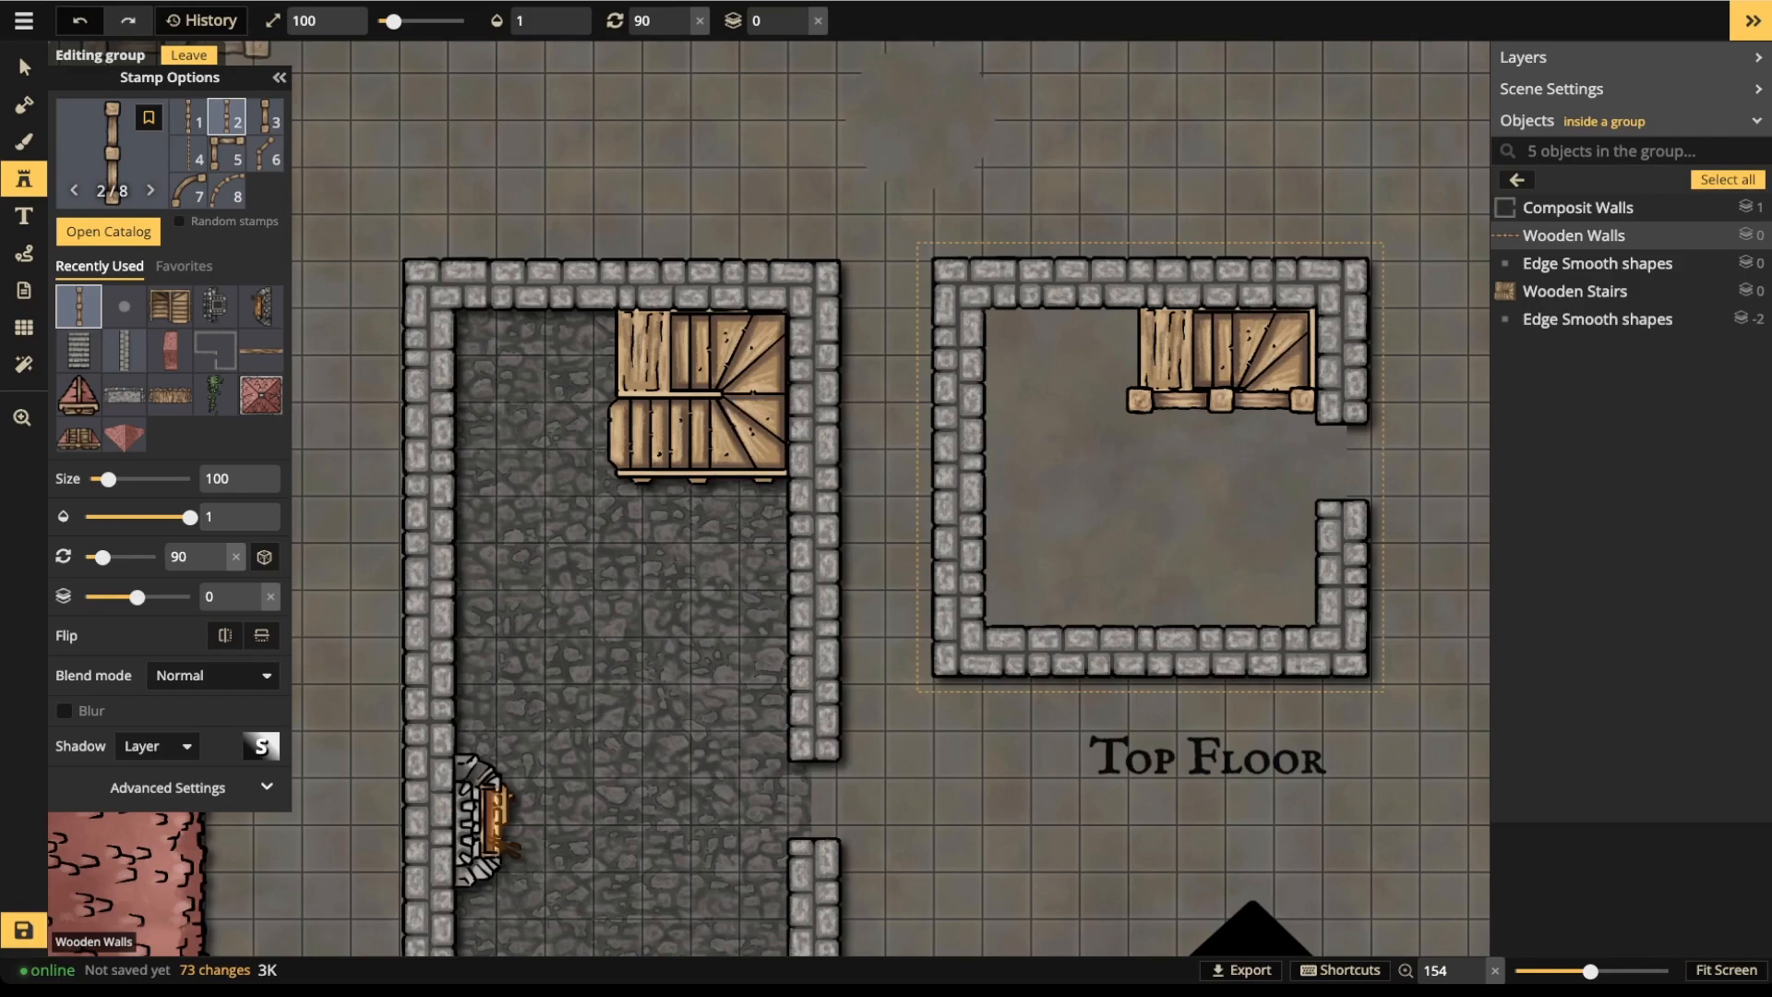
- Leave the Top Floor group and delete the stray Edge Smooth shapes clip mask north of the two floor plans
click(24, 67)
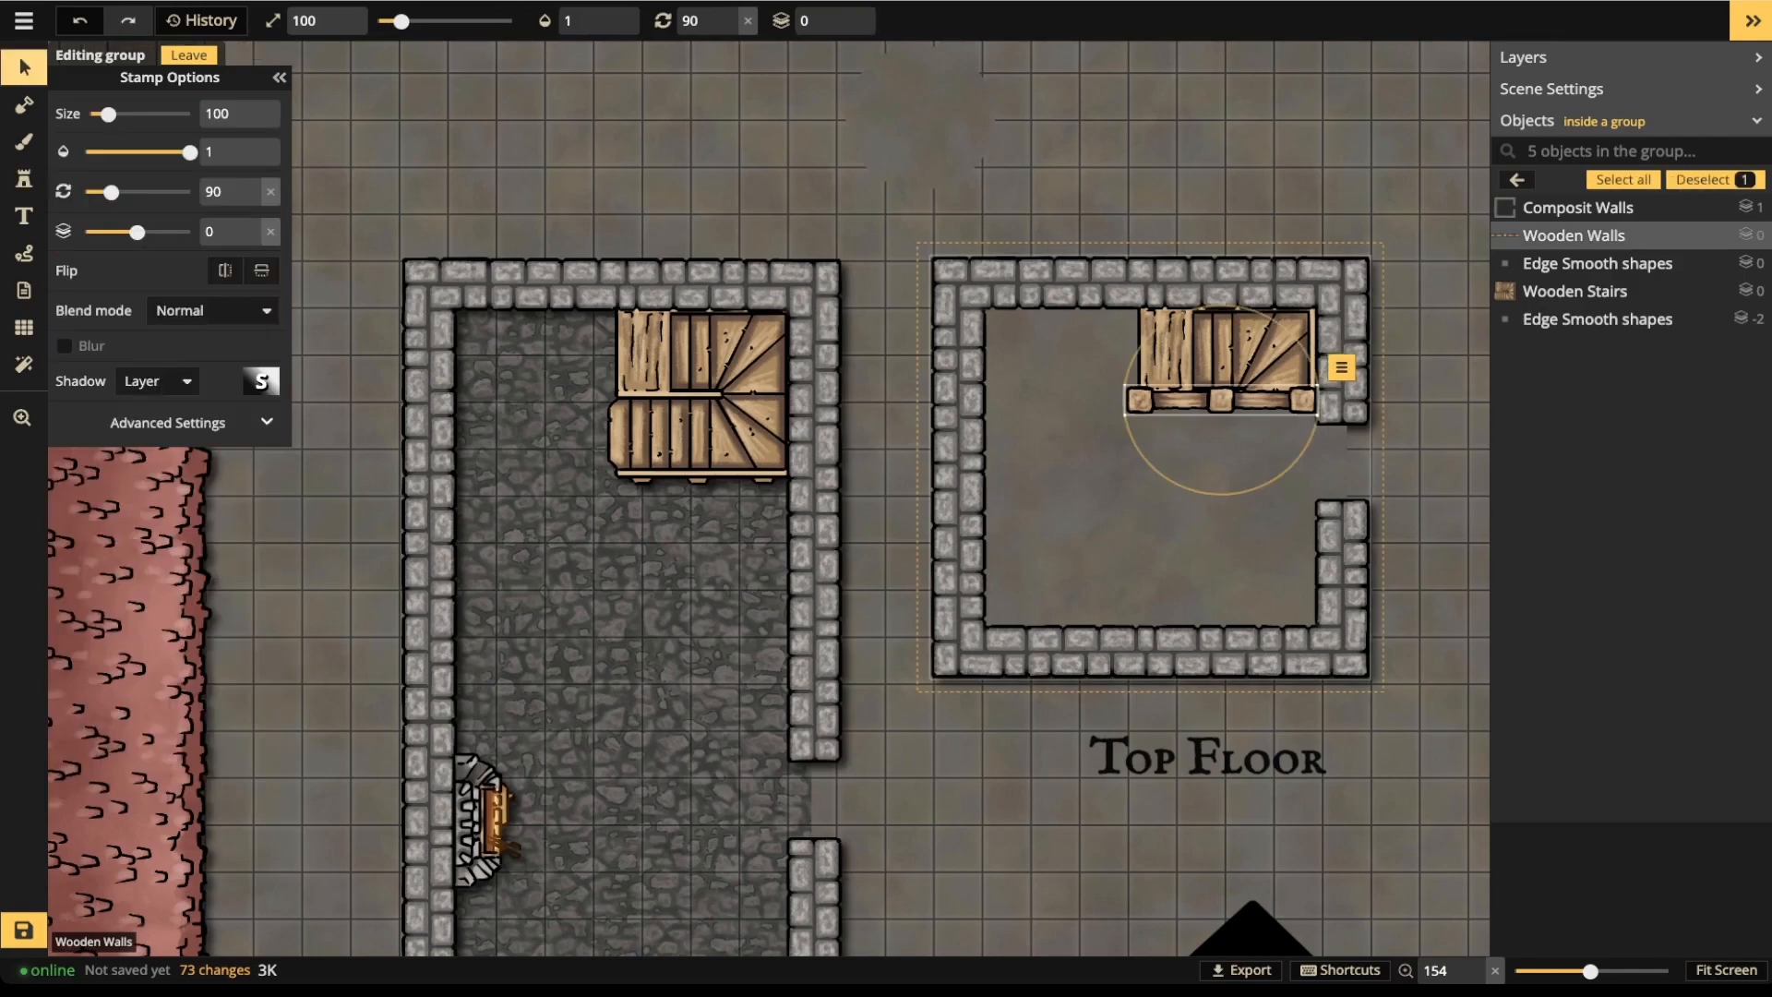
scroll(1022, 313, down, 2)
click(934, 148)
click(934, 147)
click(1098, 416)
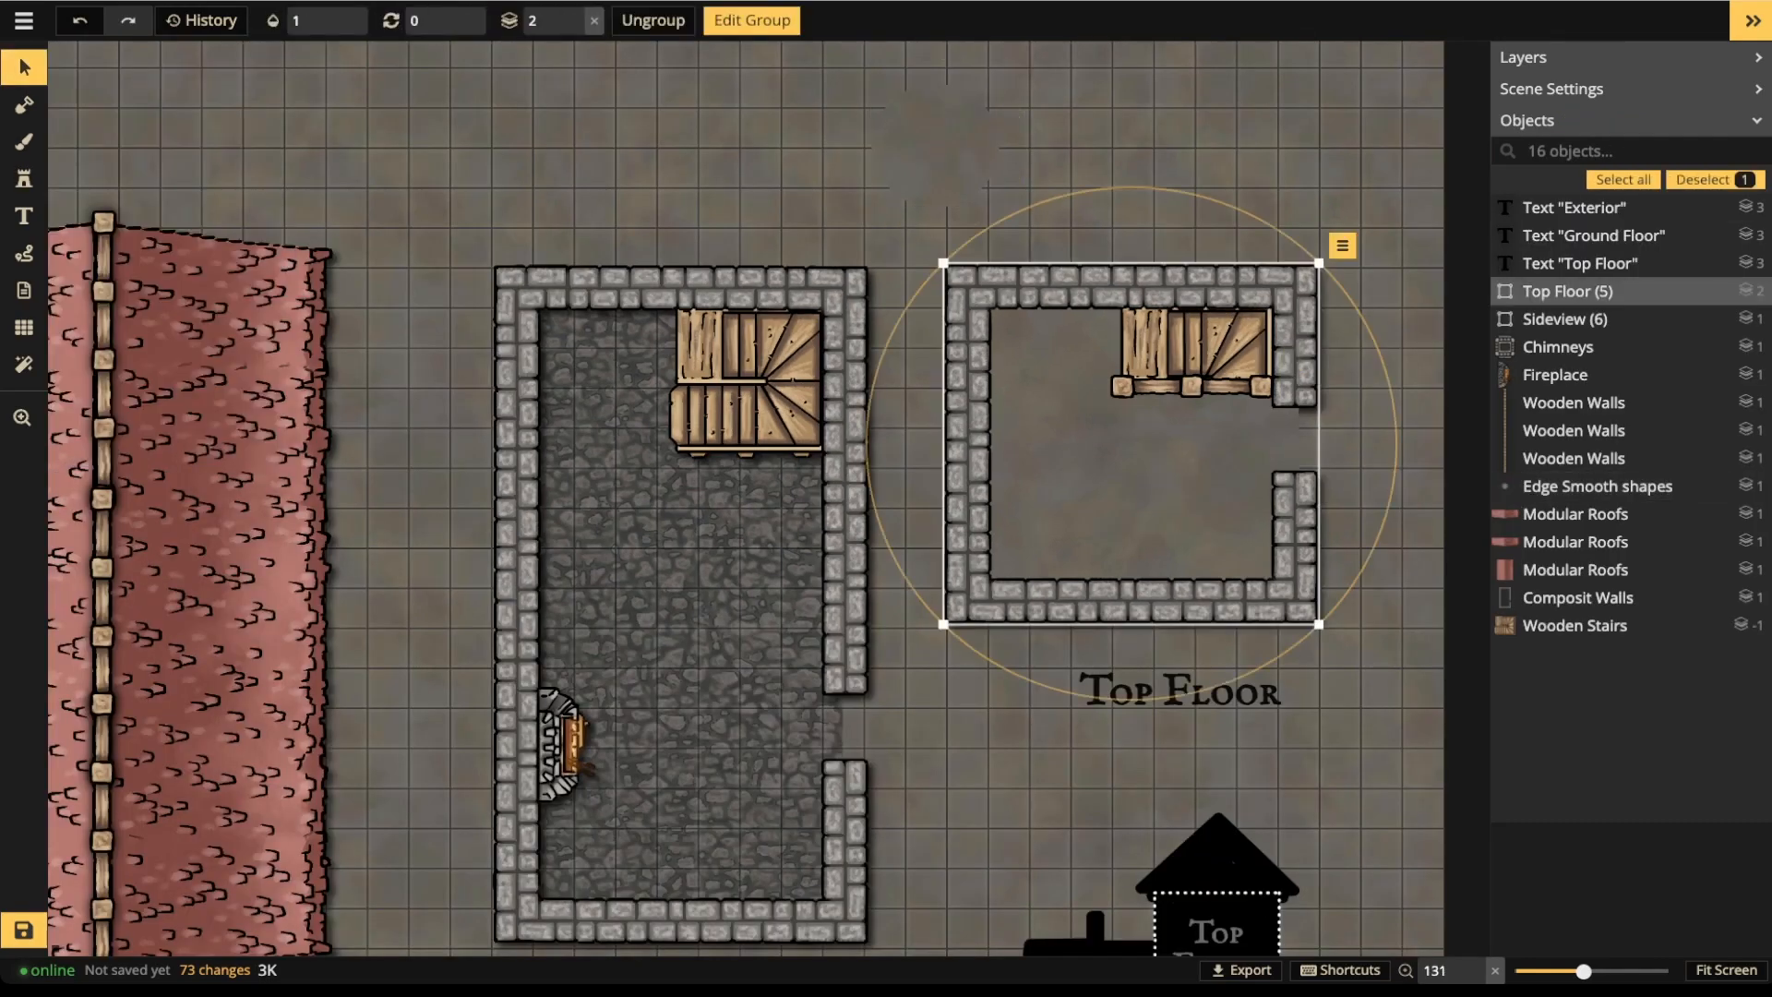
click(934, 147)
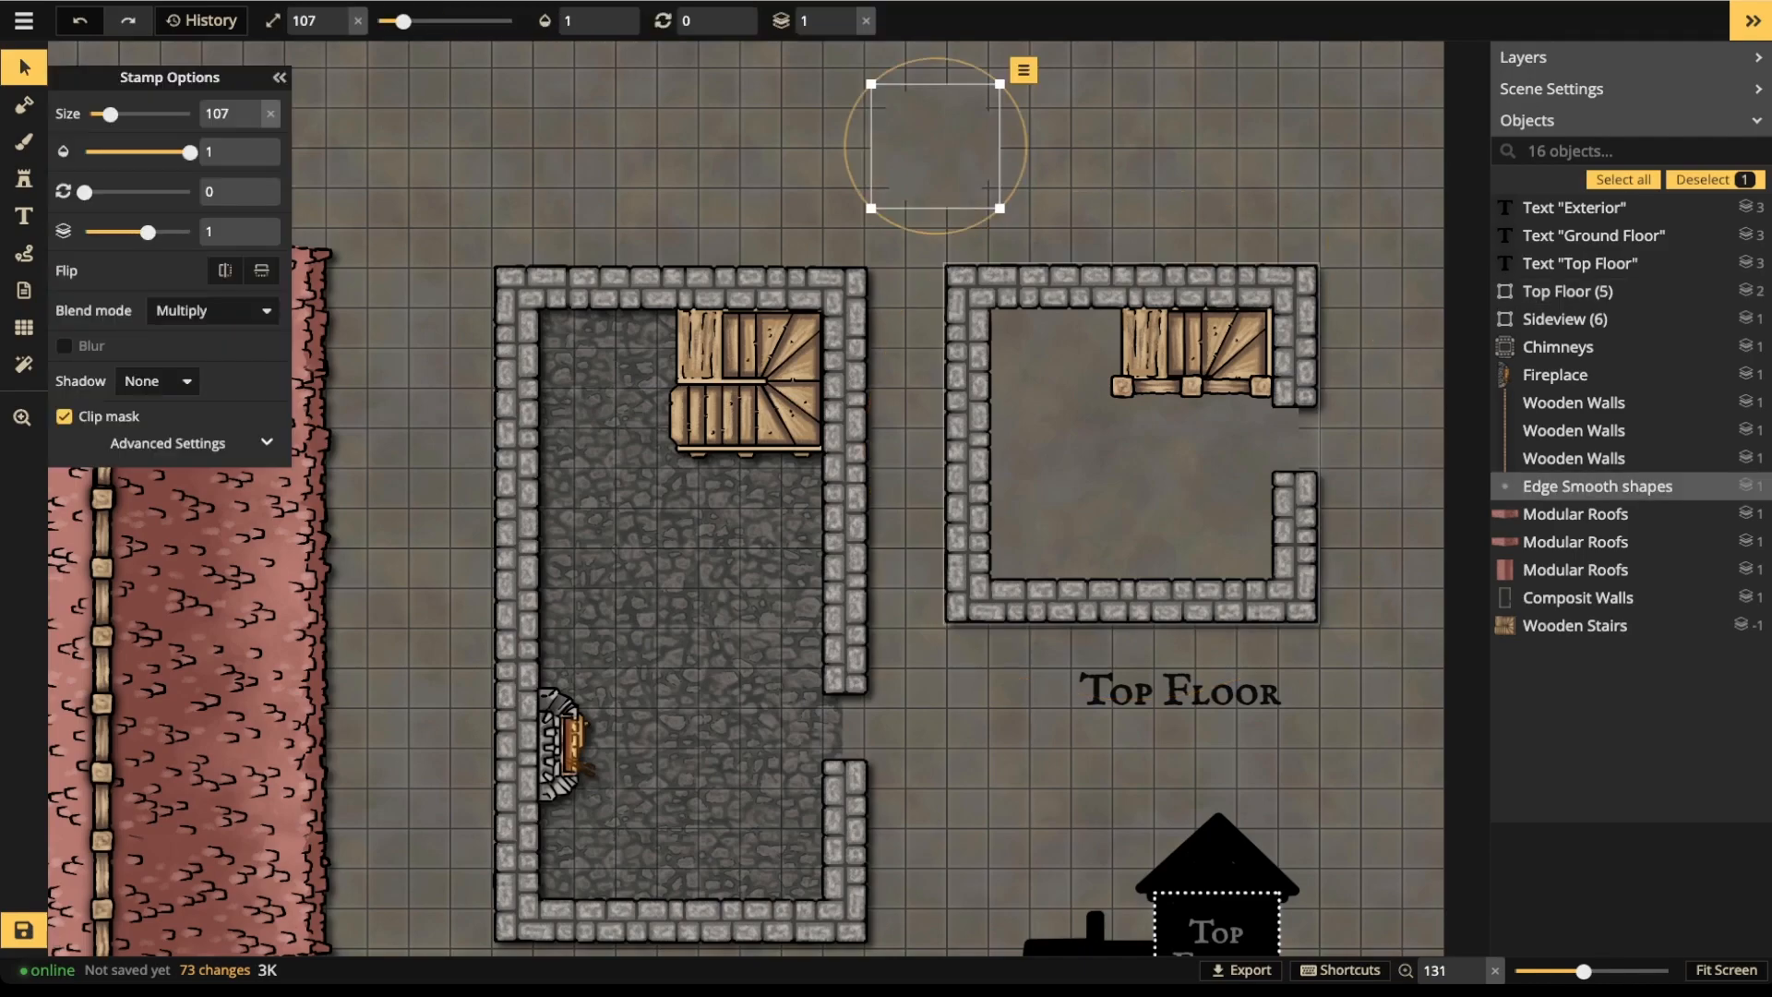
key(Delete)
- Overlay the Top Floor group on the Ground Floor's north end to compare the stairs, and return it to its own spot
drag(1098, 415, 662, 414)
scroll(650, 362, down, 3)
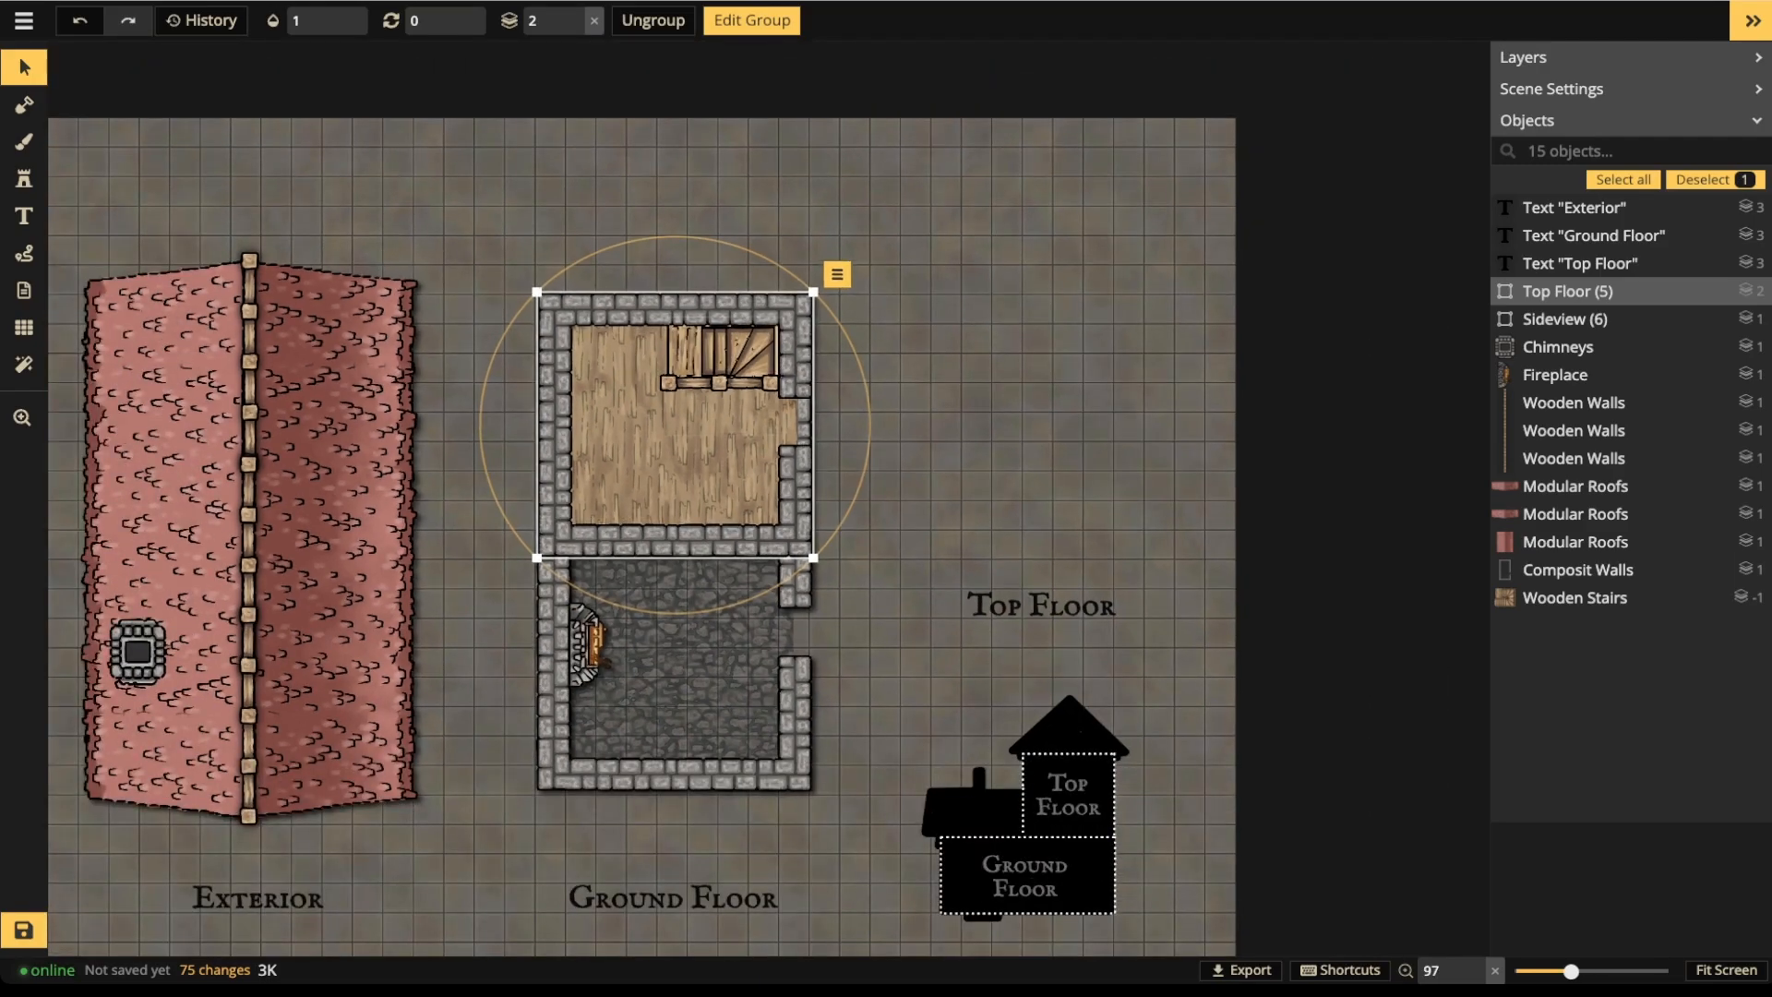
scroll(753, 374, up, 4)
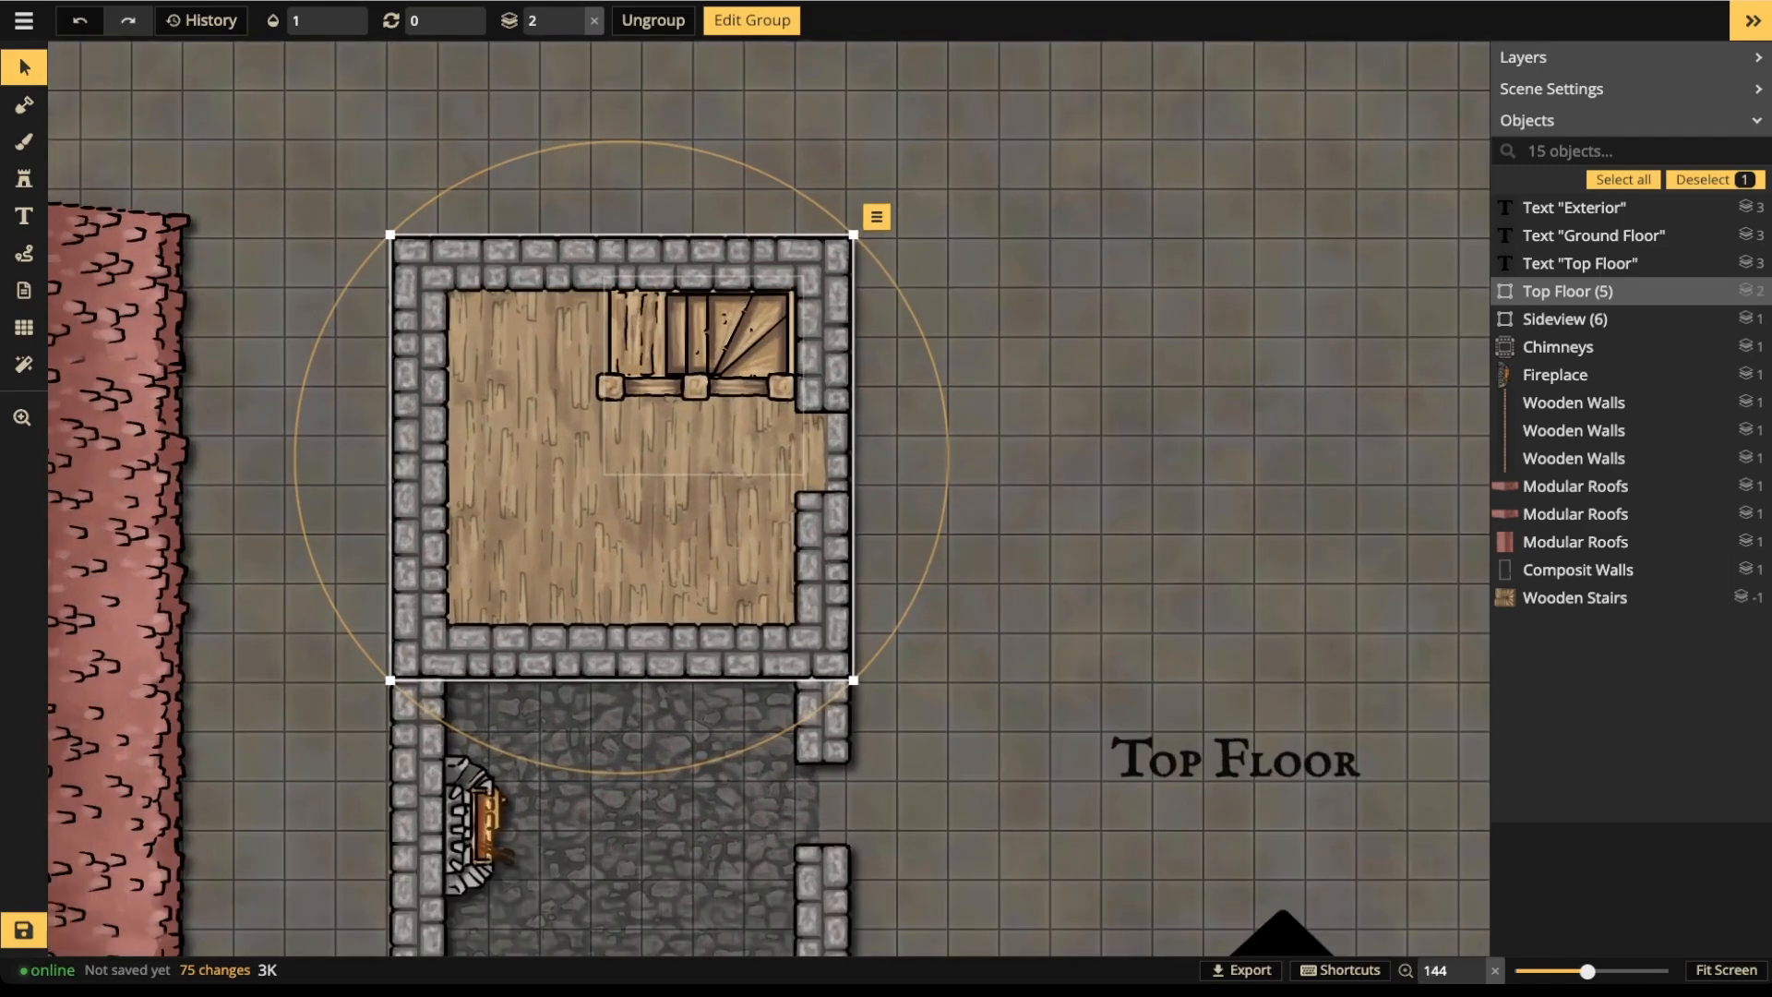
drag(621, 457, 1154, 459)
- Open the Top Floor group and set up a solid black free-draw path on a lower layer
double_click(1241, 337)
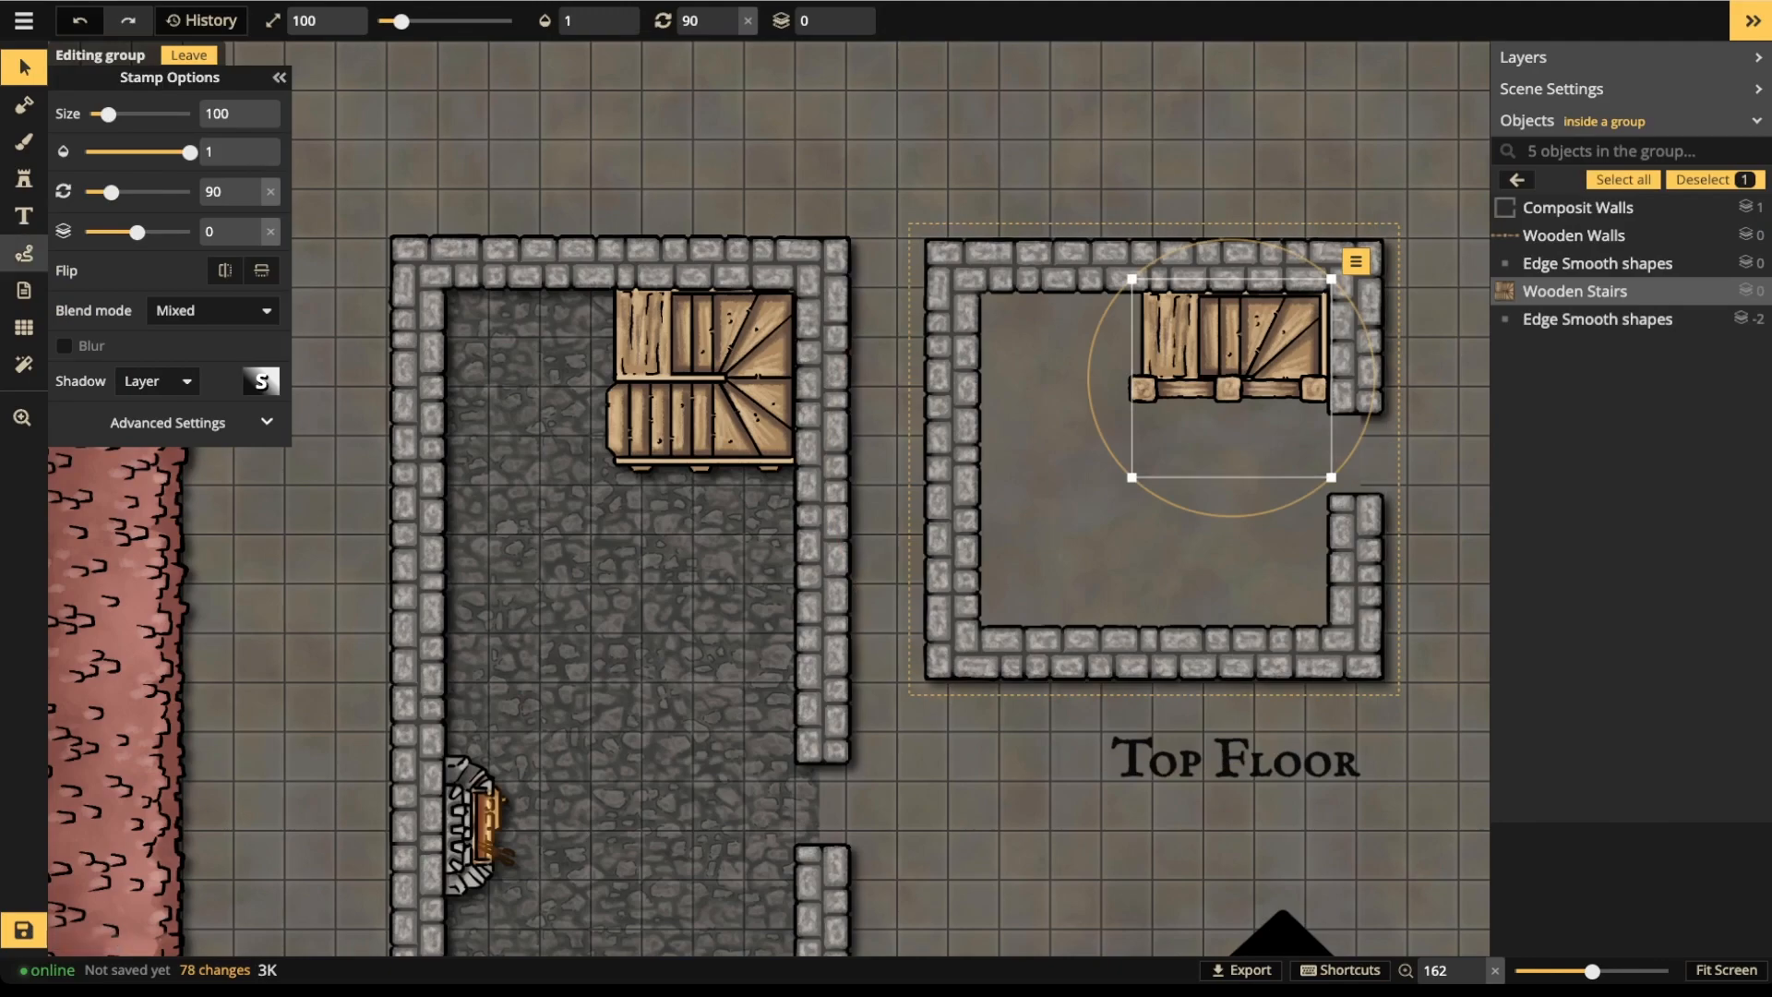
click(24, 252)
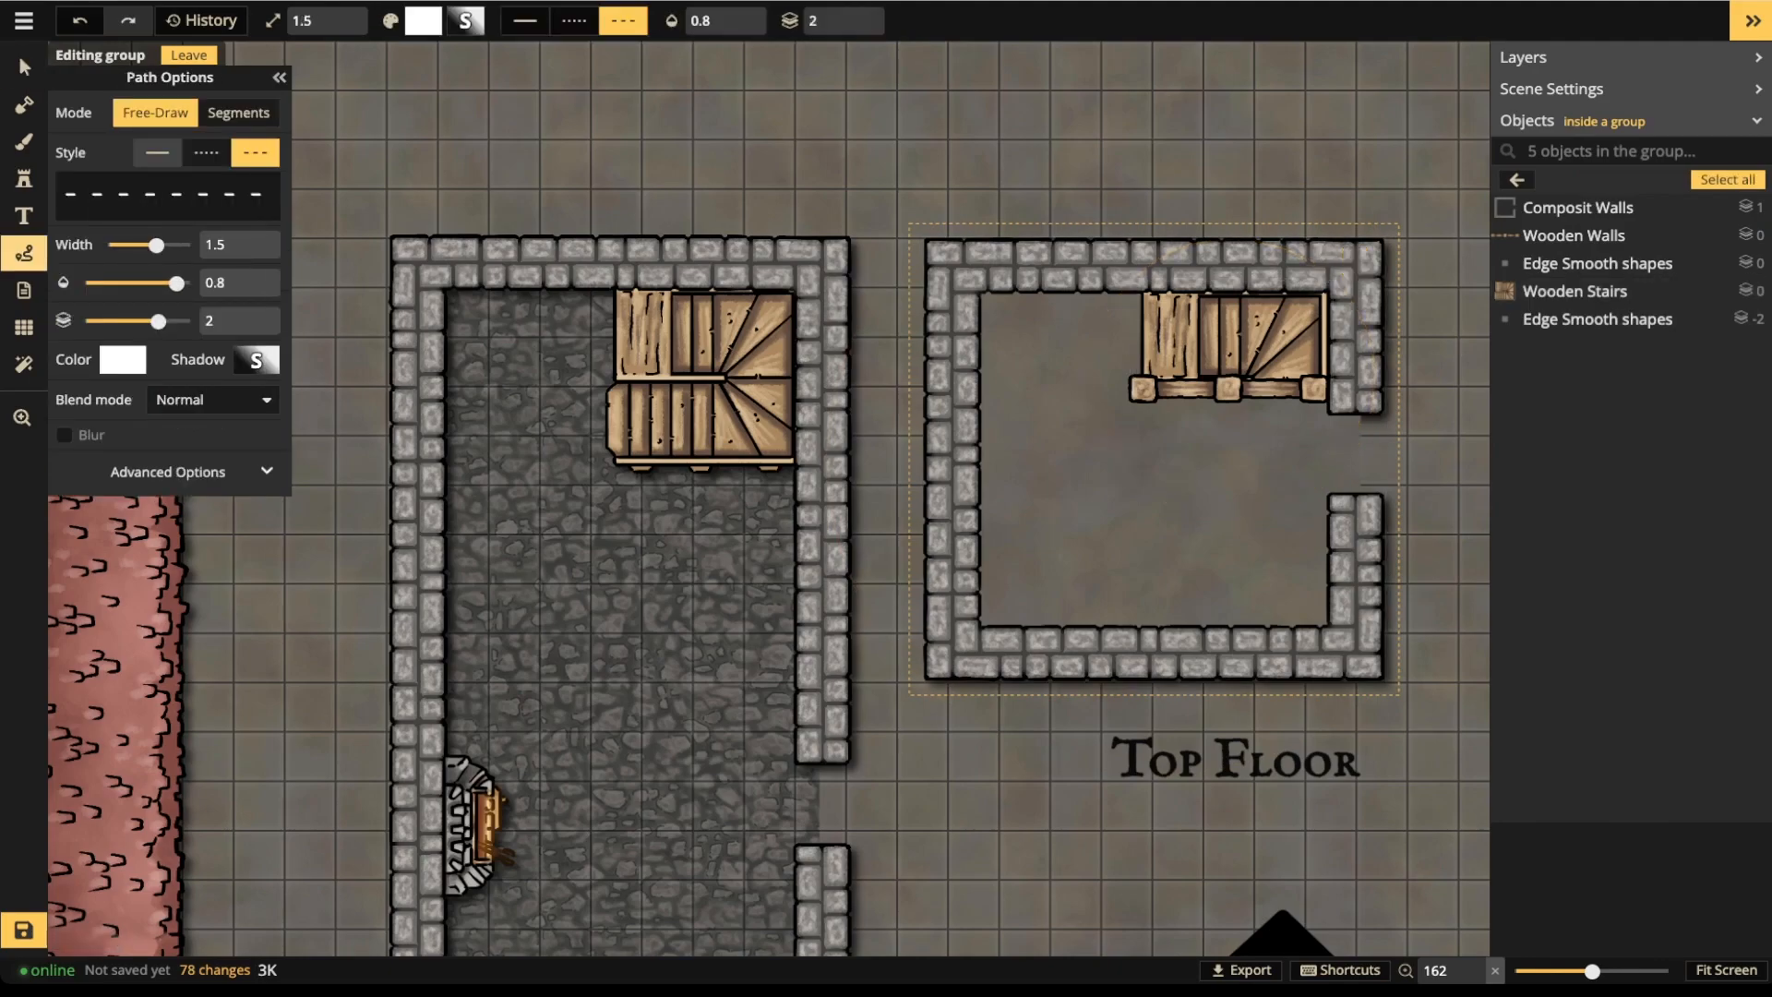
click(157, 153)
click(123, 359)
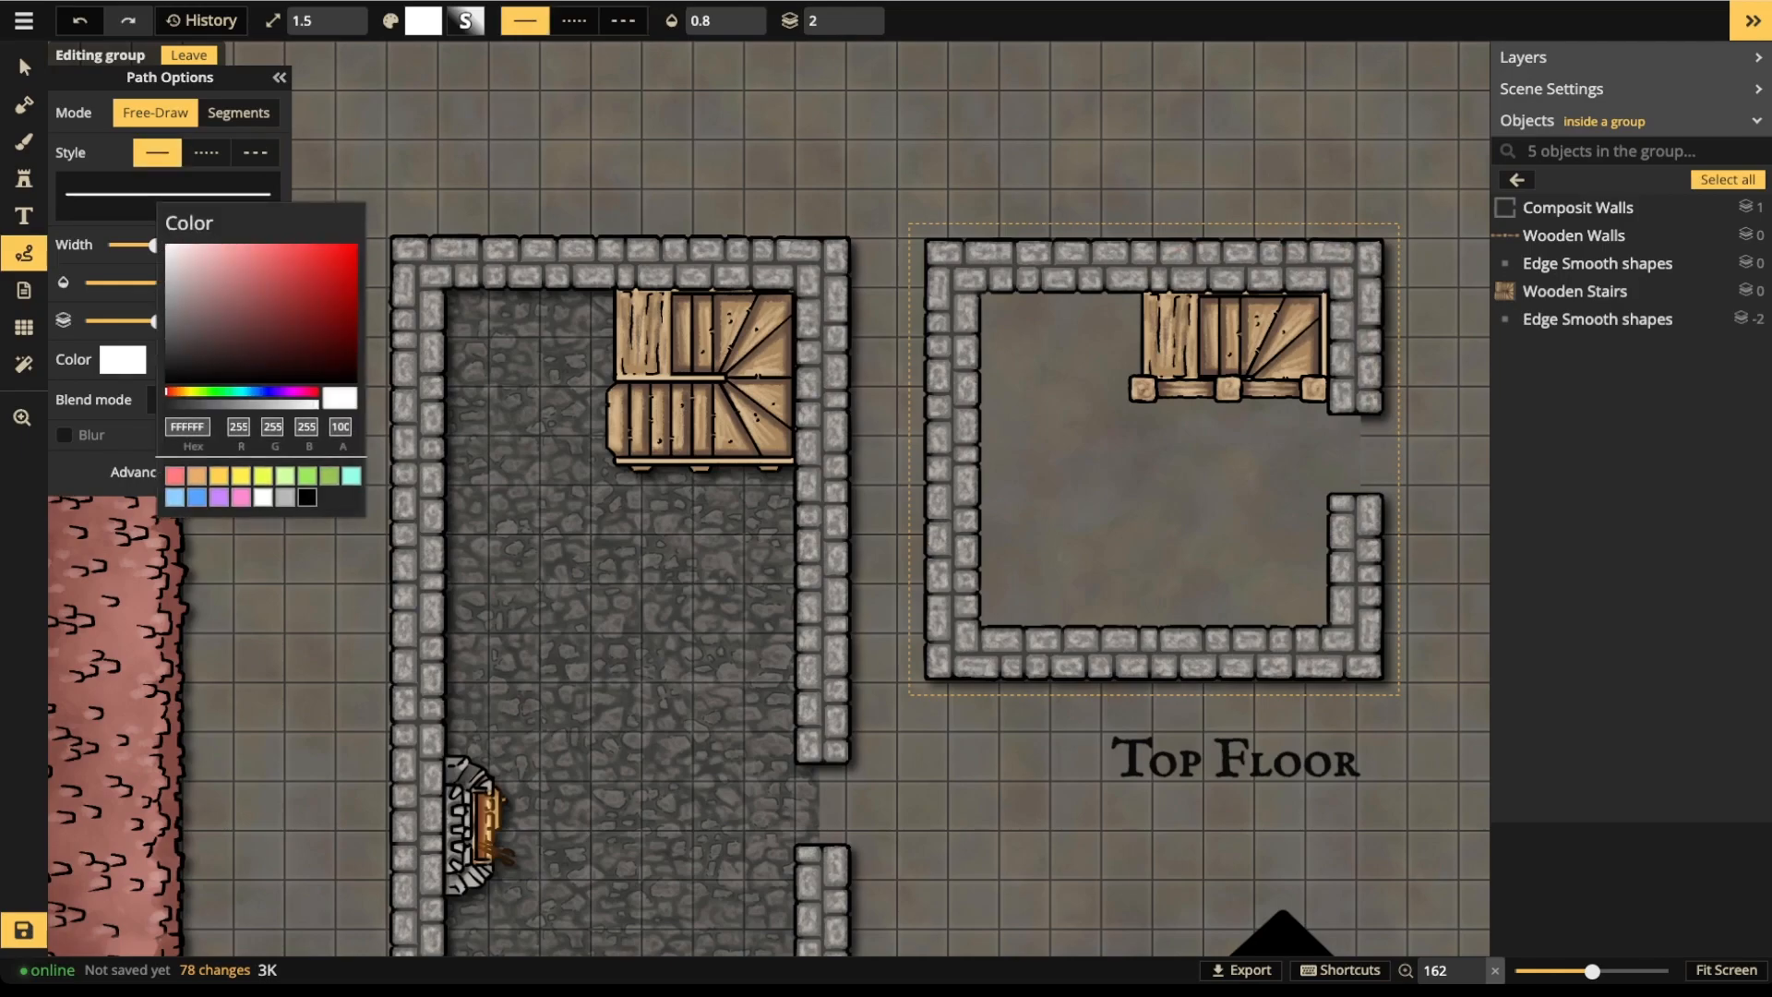
click(308, 497)
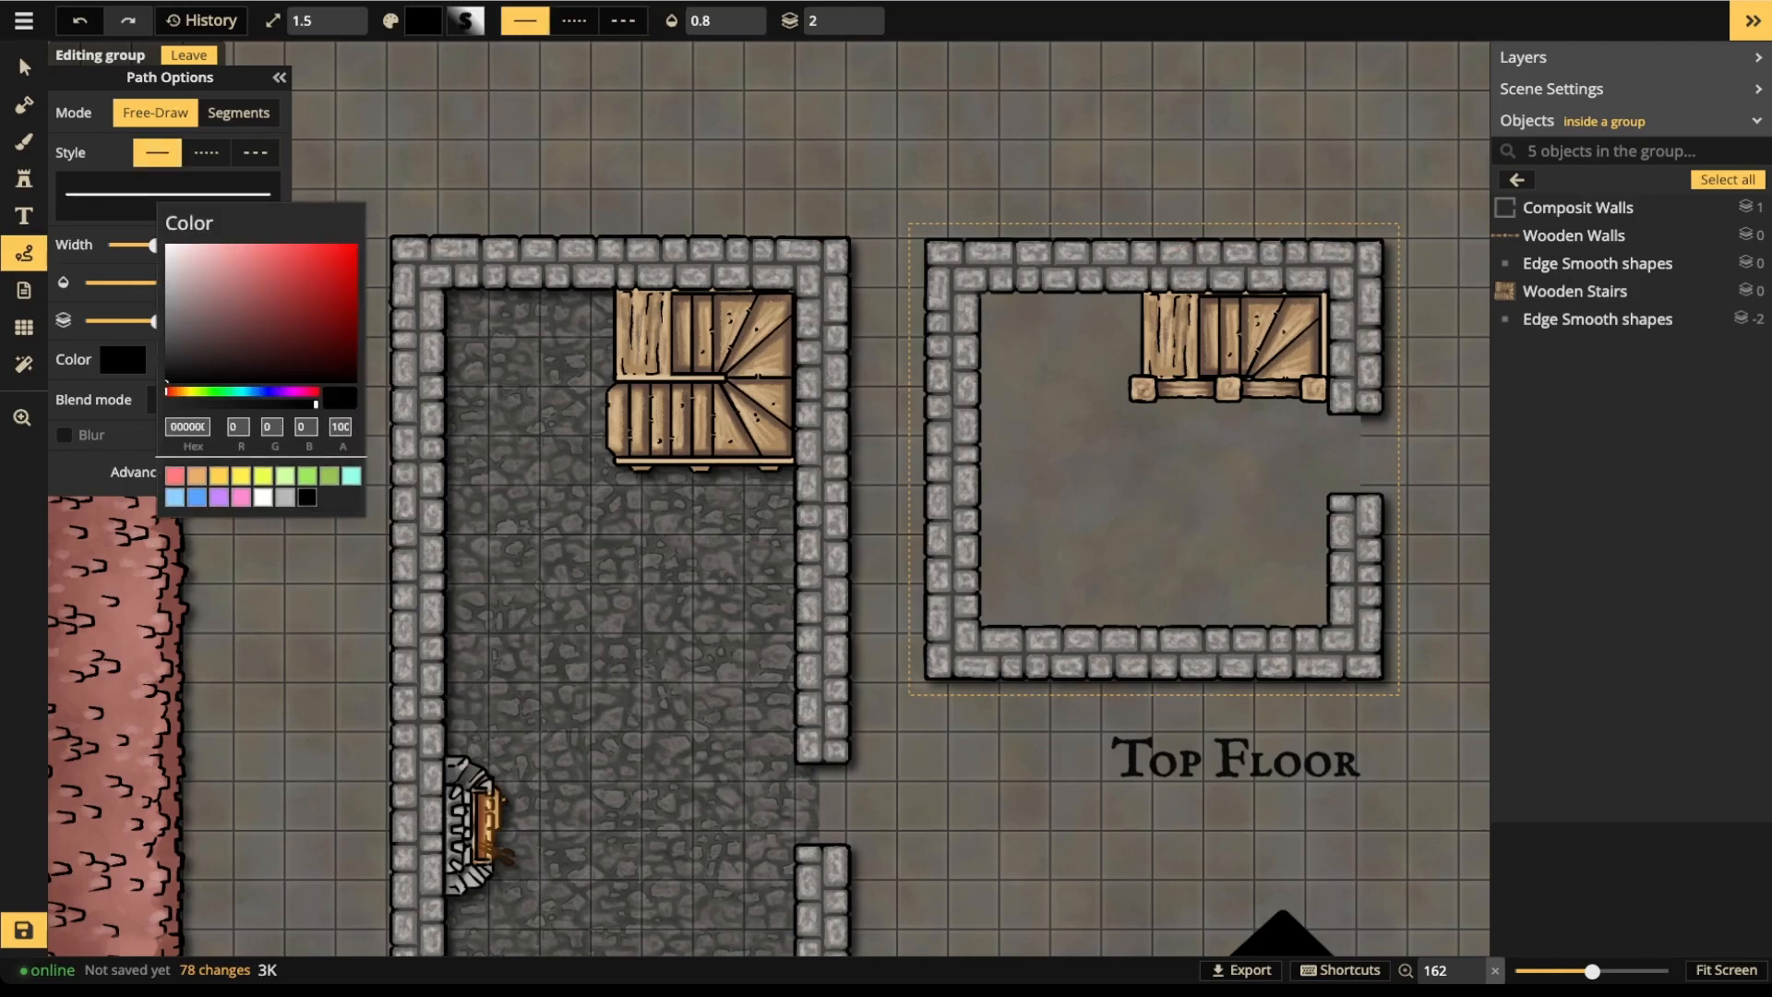
click(124, 324)
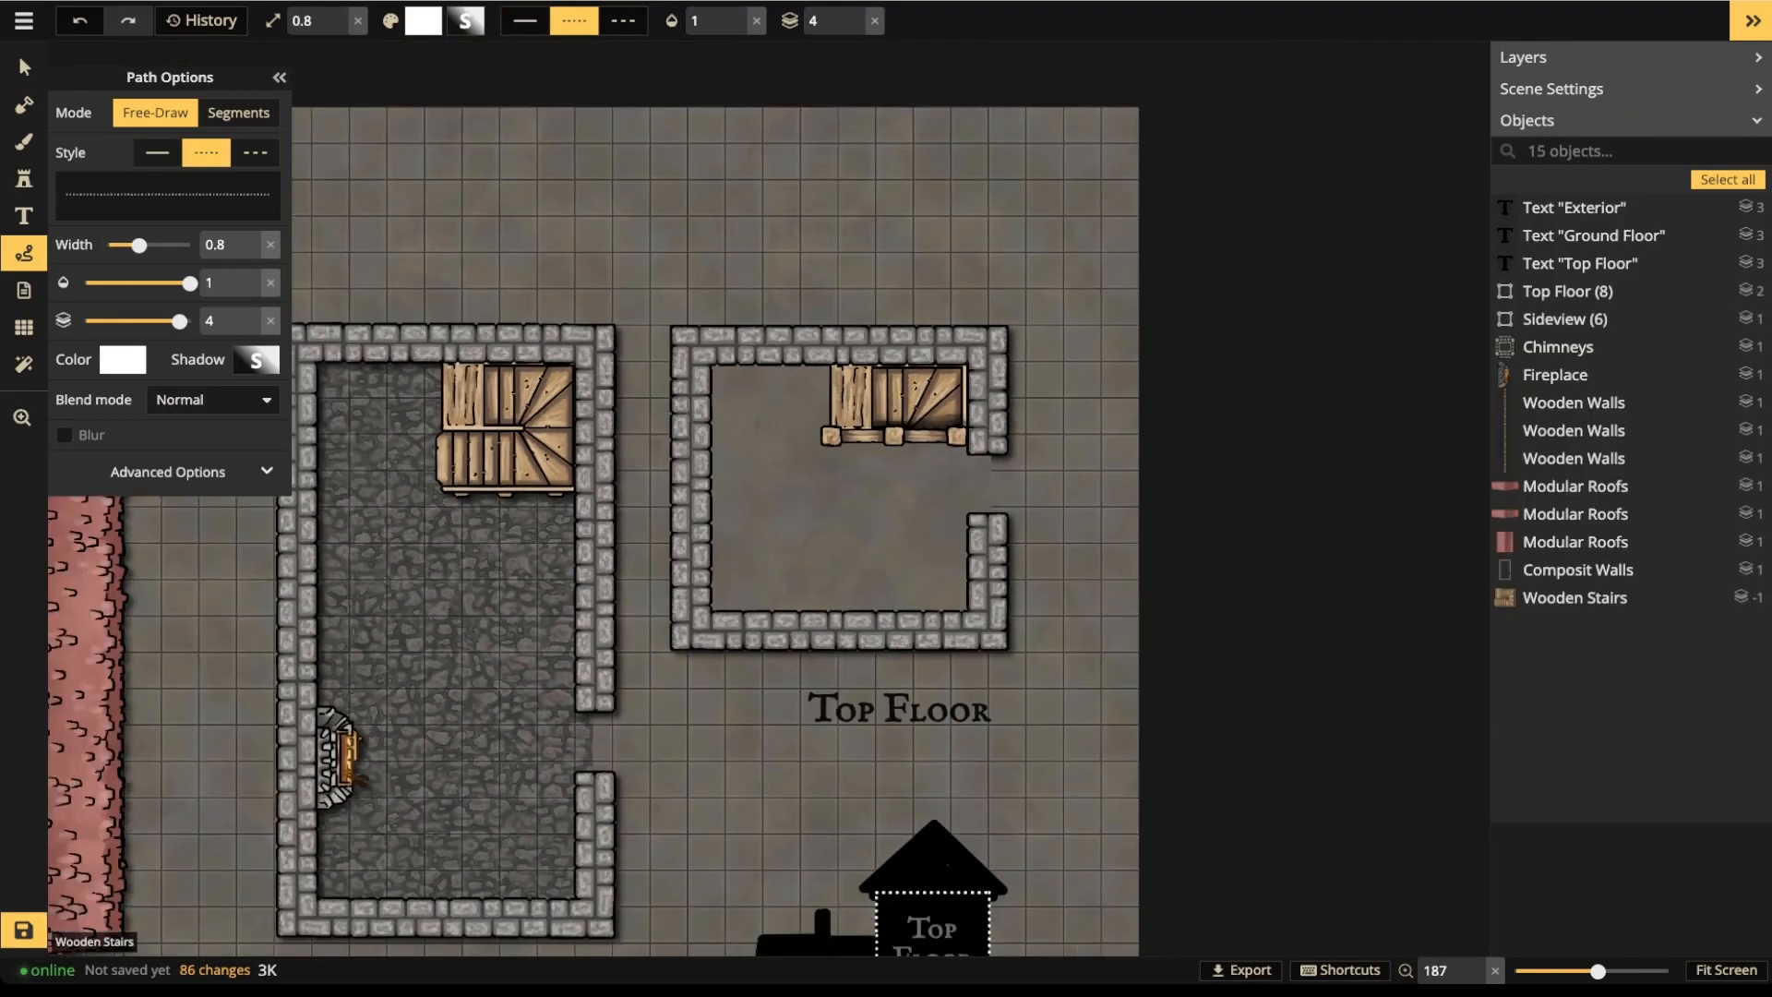
- Open the Top Floor group for editing
scroll(771, 498, down, 5)
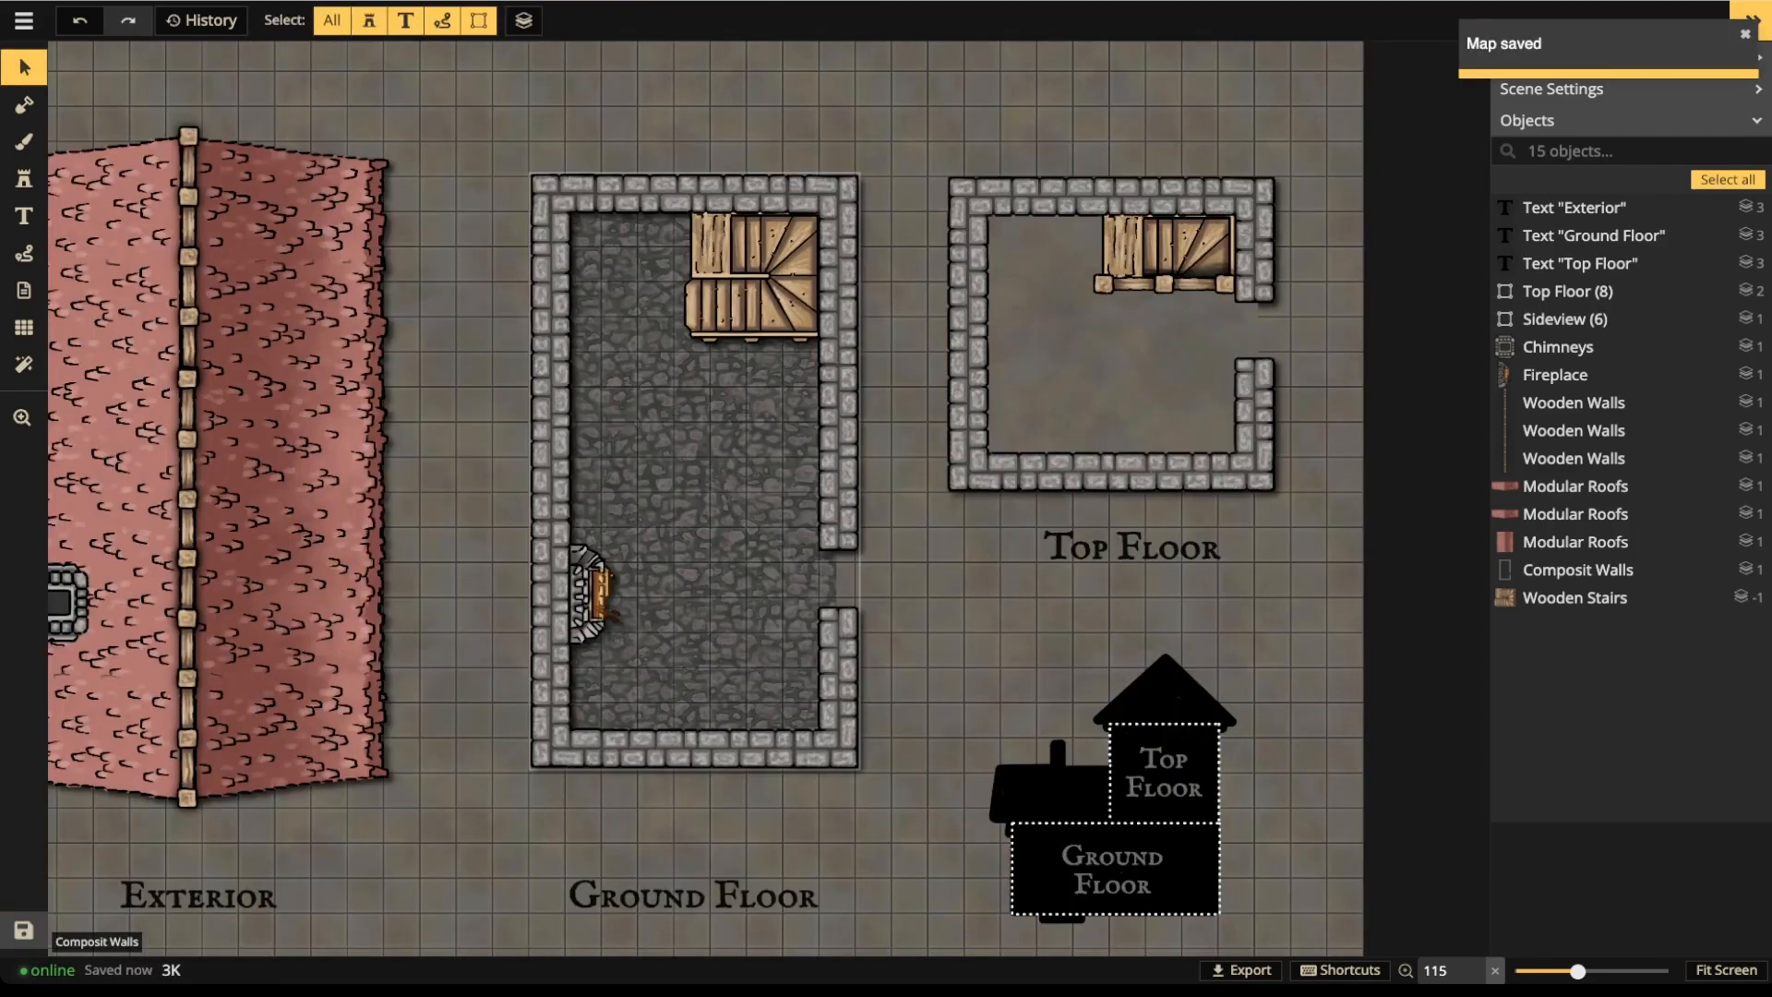
scroll(694, 484, down, 3)
key(space)
drag(694, 484, 899, 489)
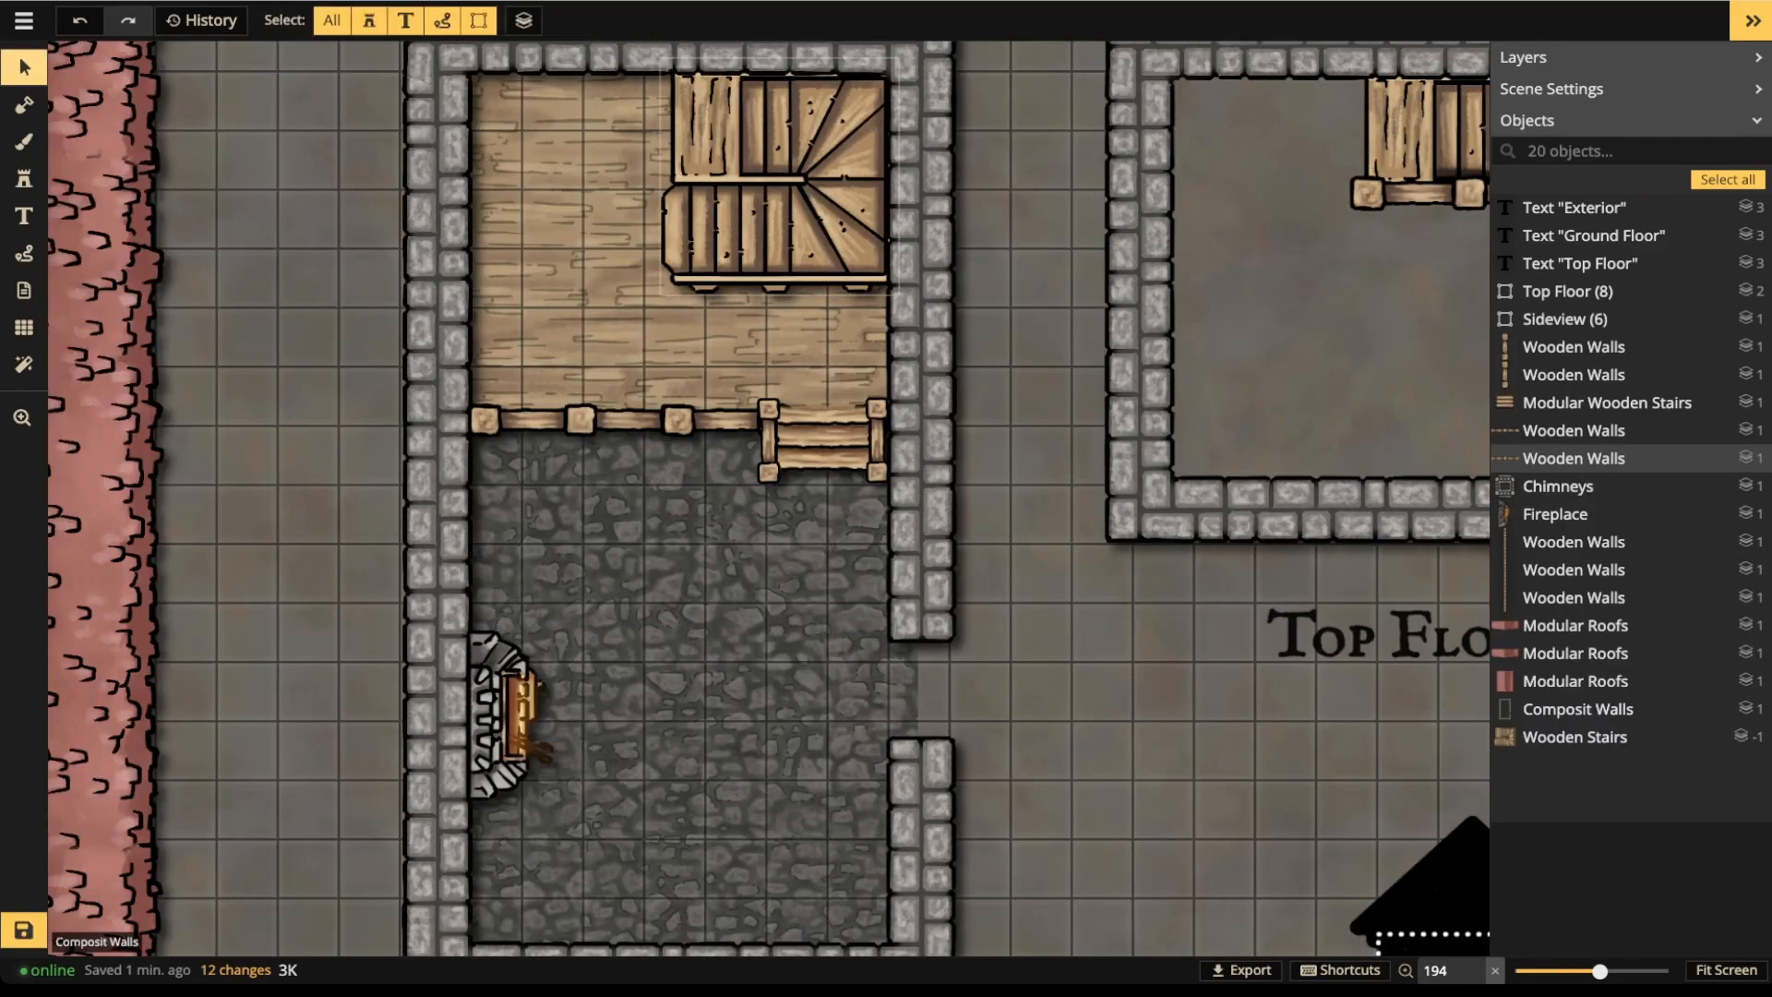
scroll(716, 194, down, 2)
drag(716, 194, 376, 312)
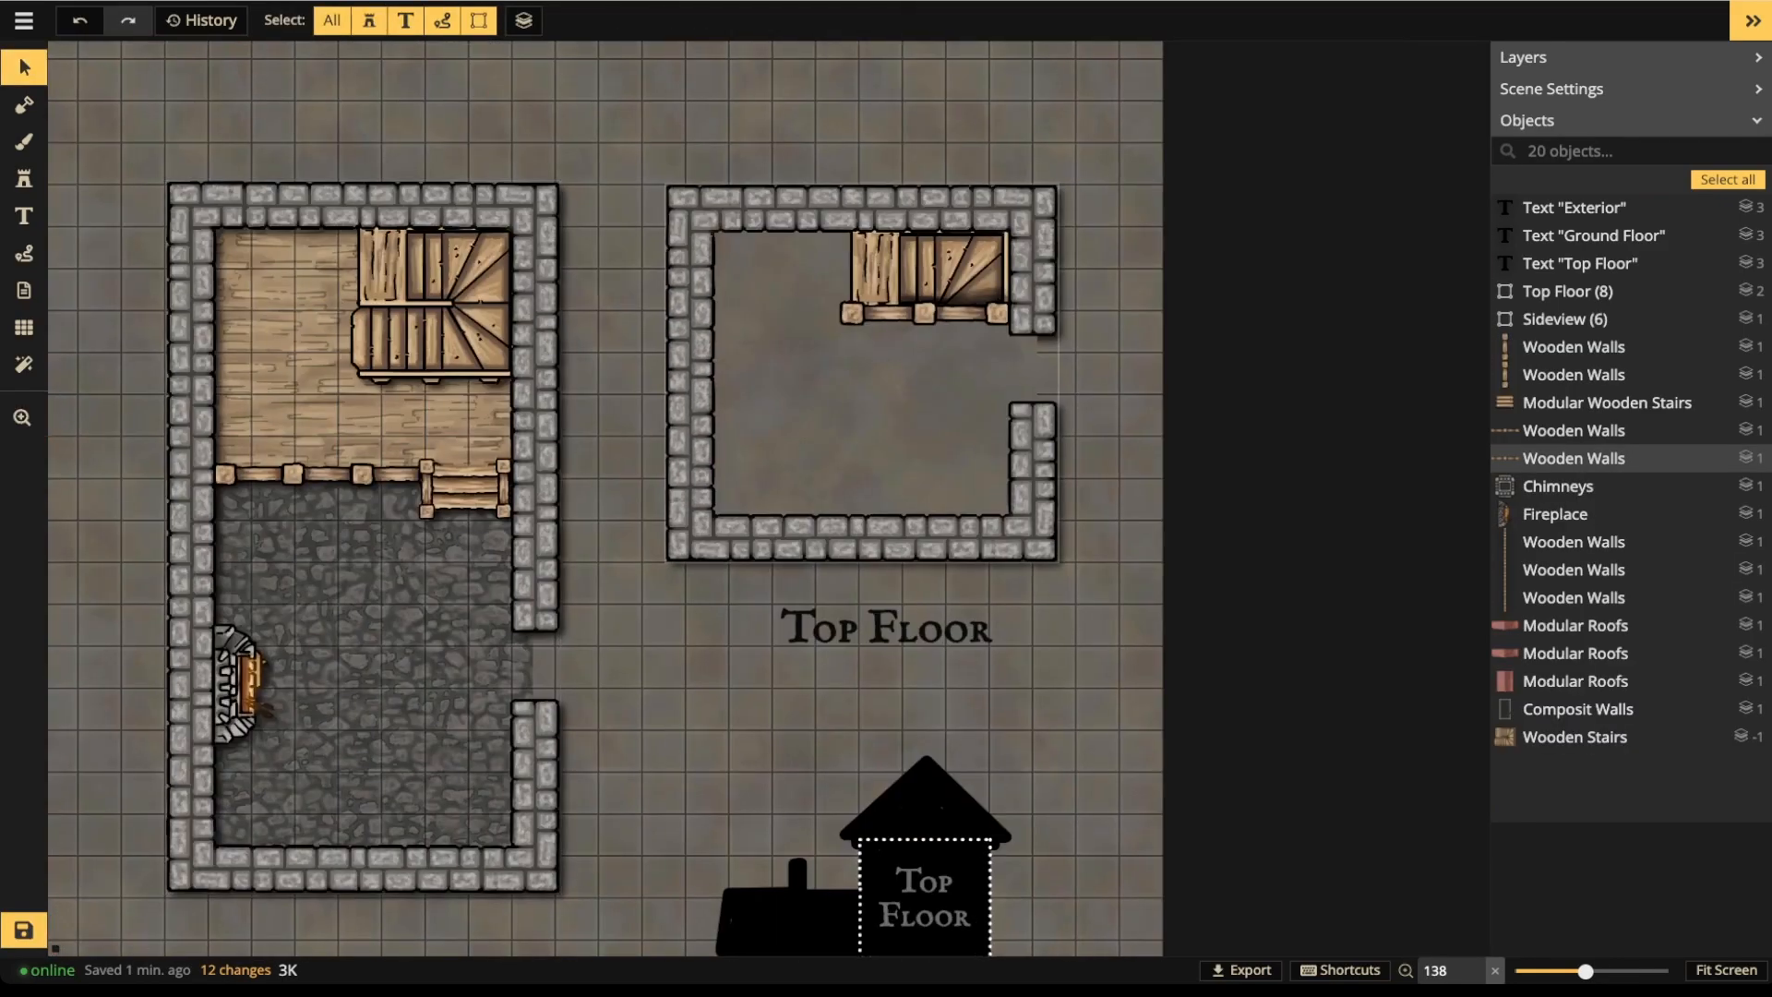
double_click(1567, 290)
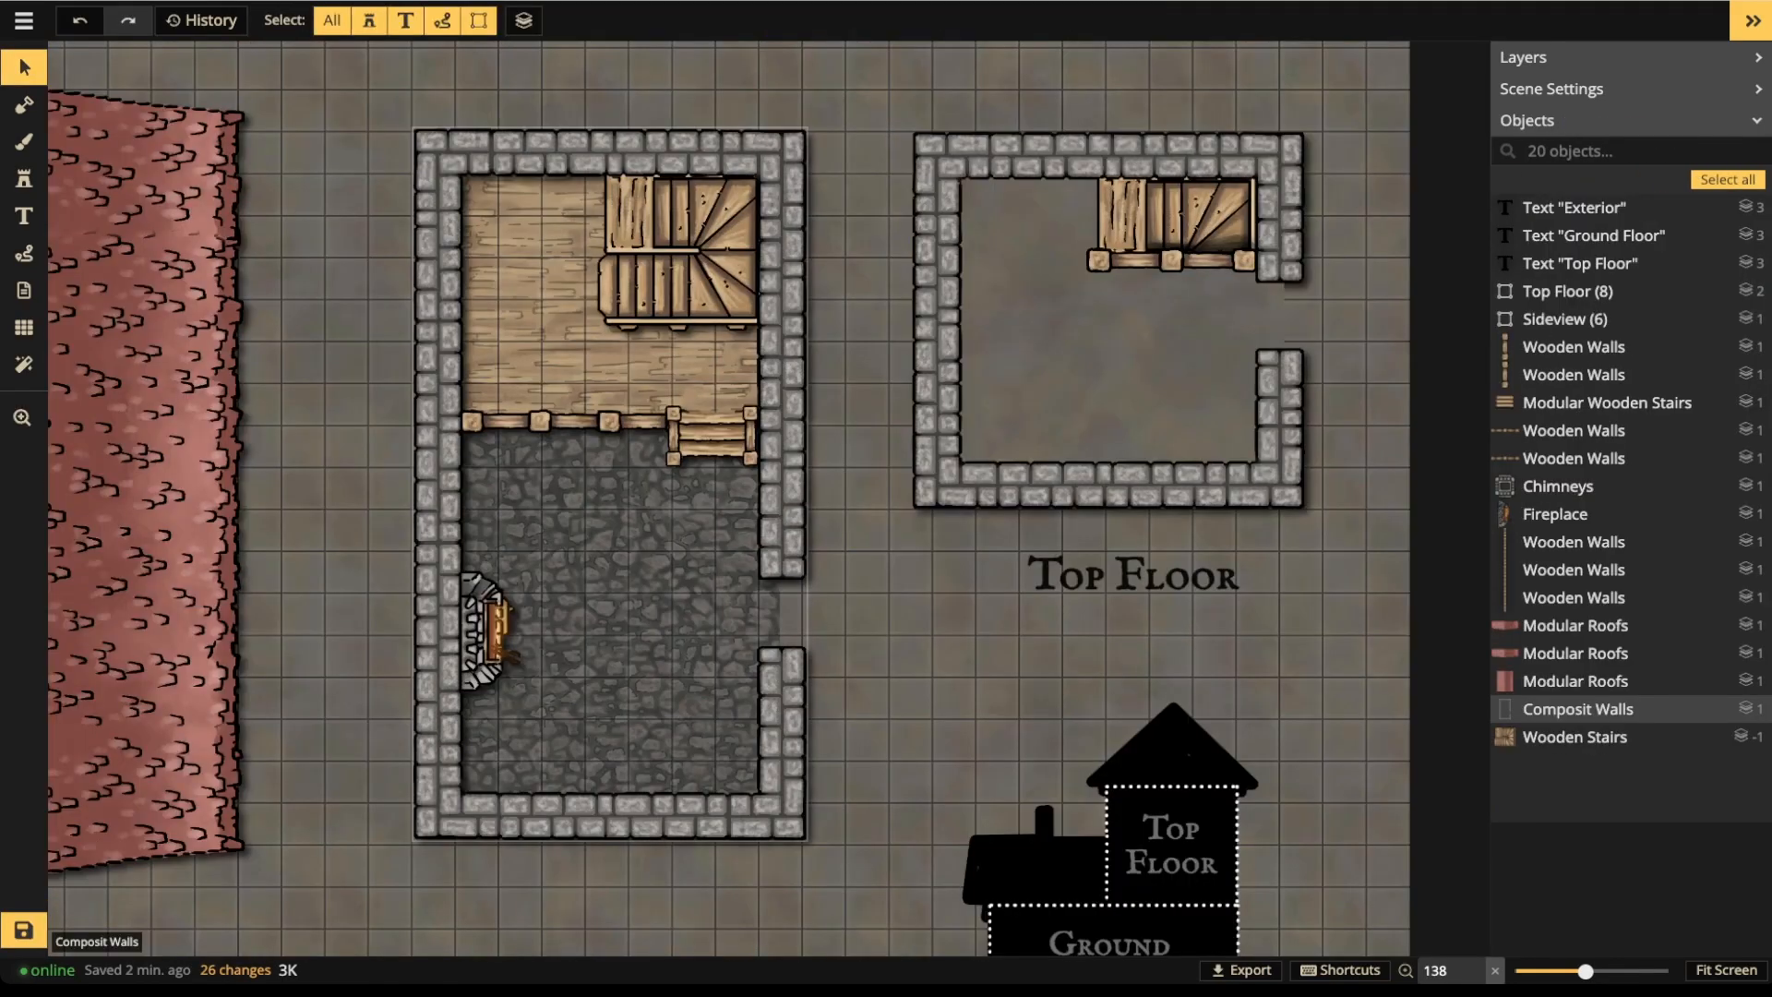
- Darken both Modular Stone Stairs in the Ground Floor's east doorway to a brightness of 68
scroll(609, 498, down, 3)
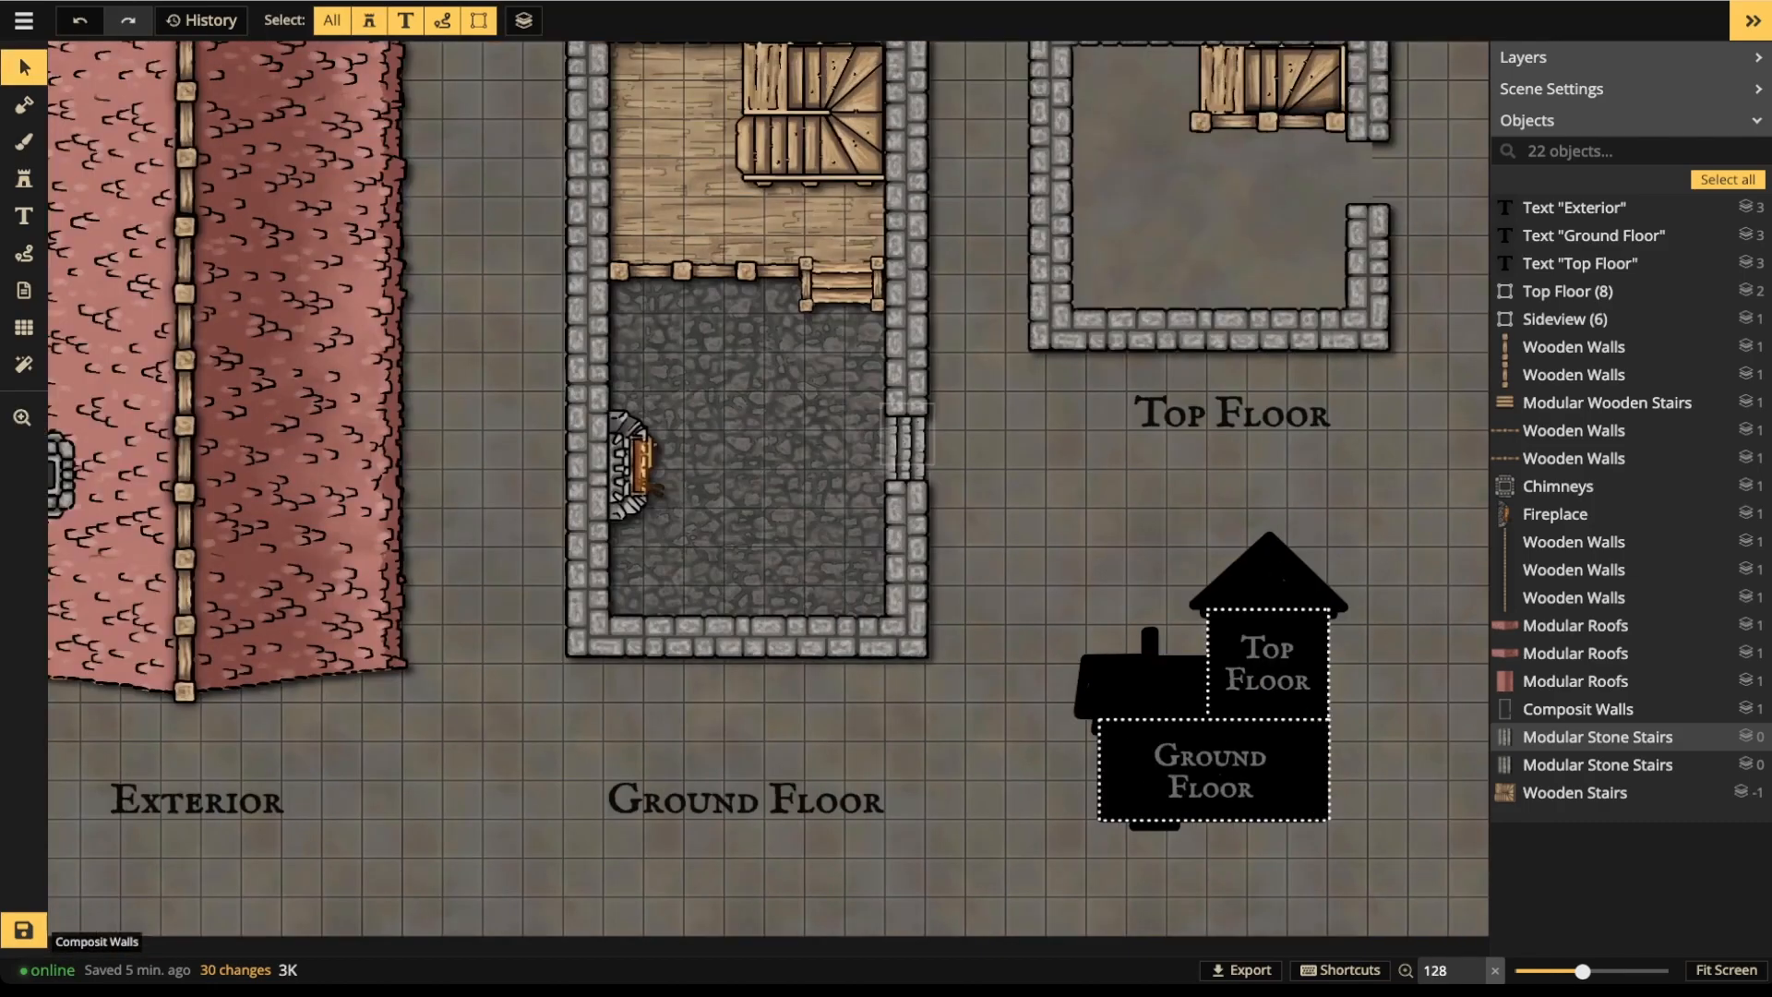
click(907, 440)
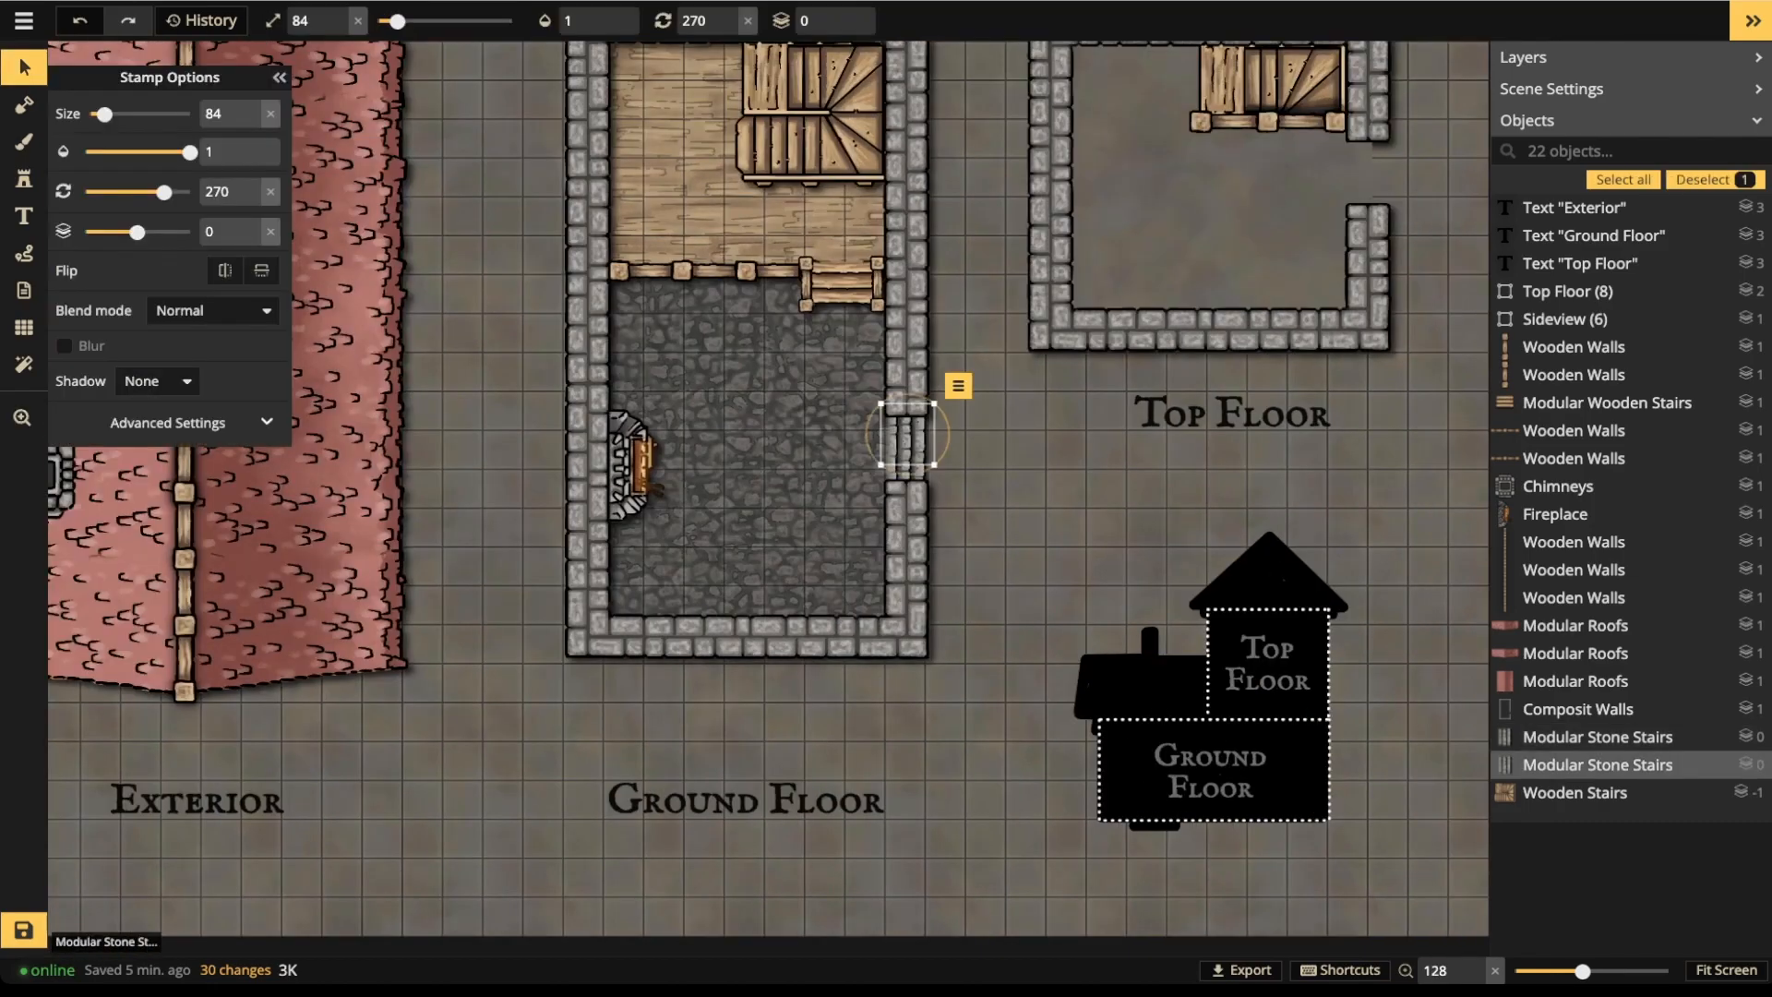
shift+click(907, 473)
click(192, 423)
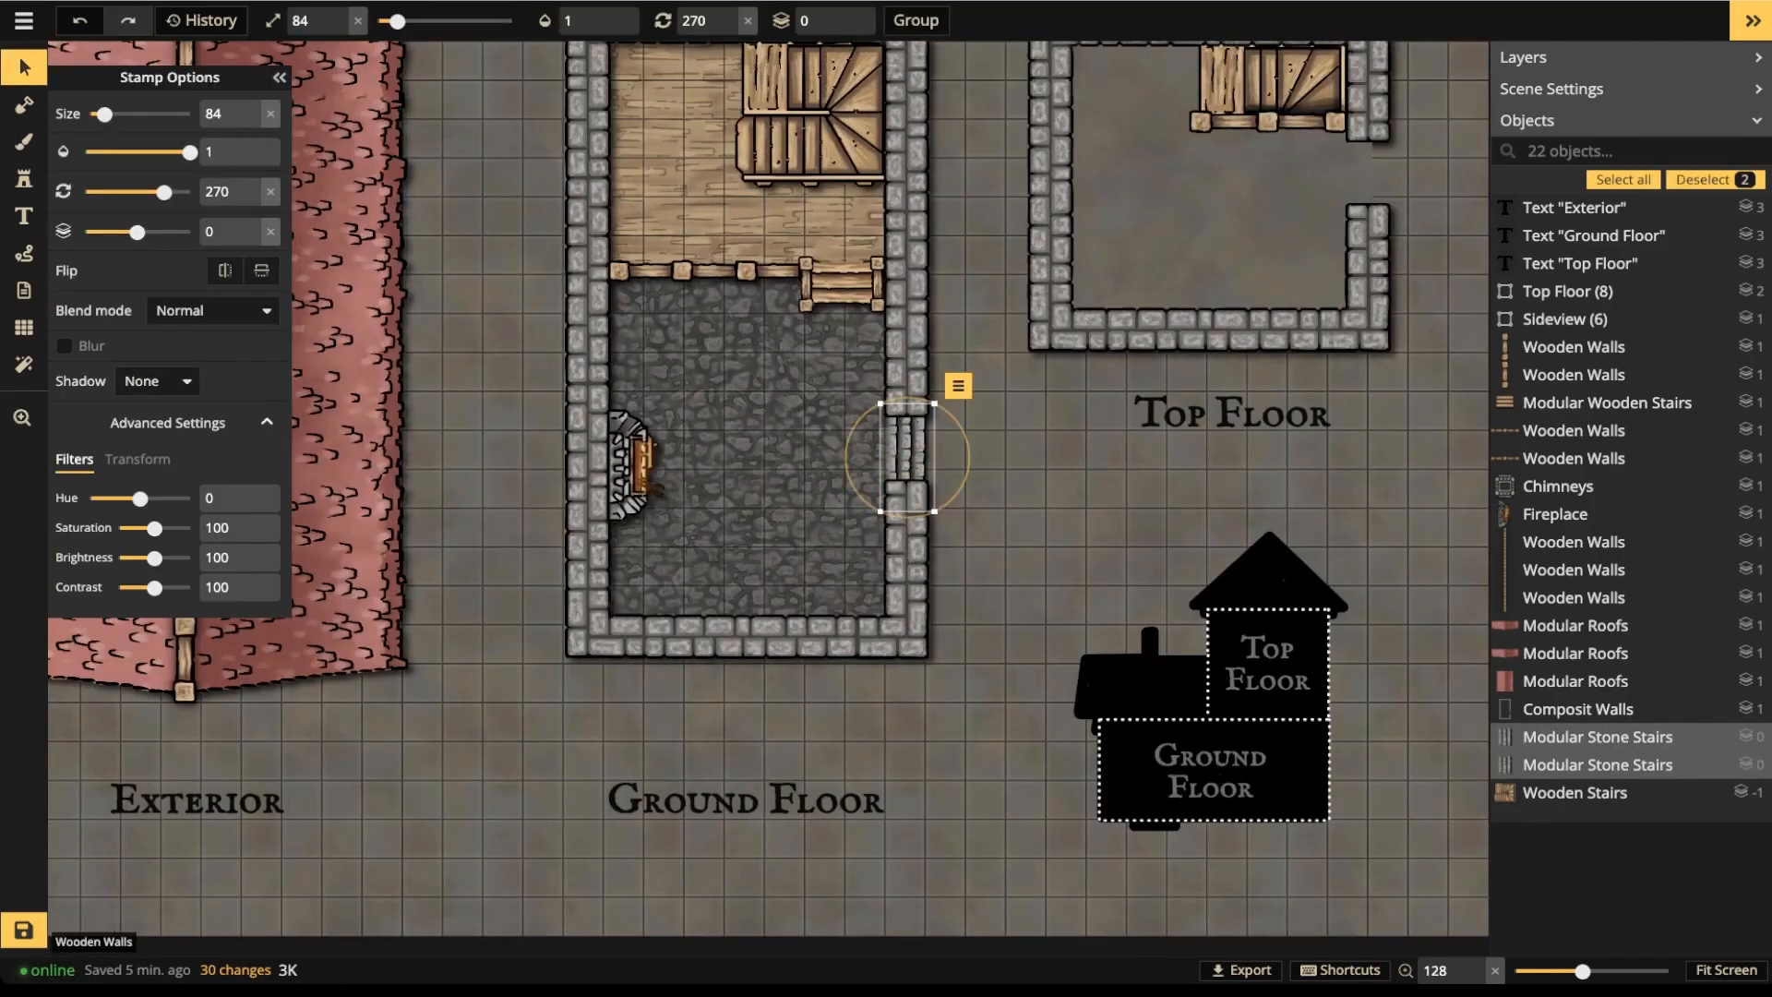
drag(154, 557, 145, 558)
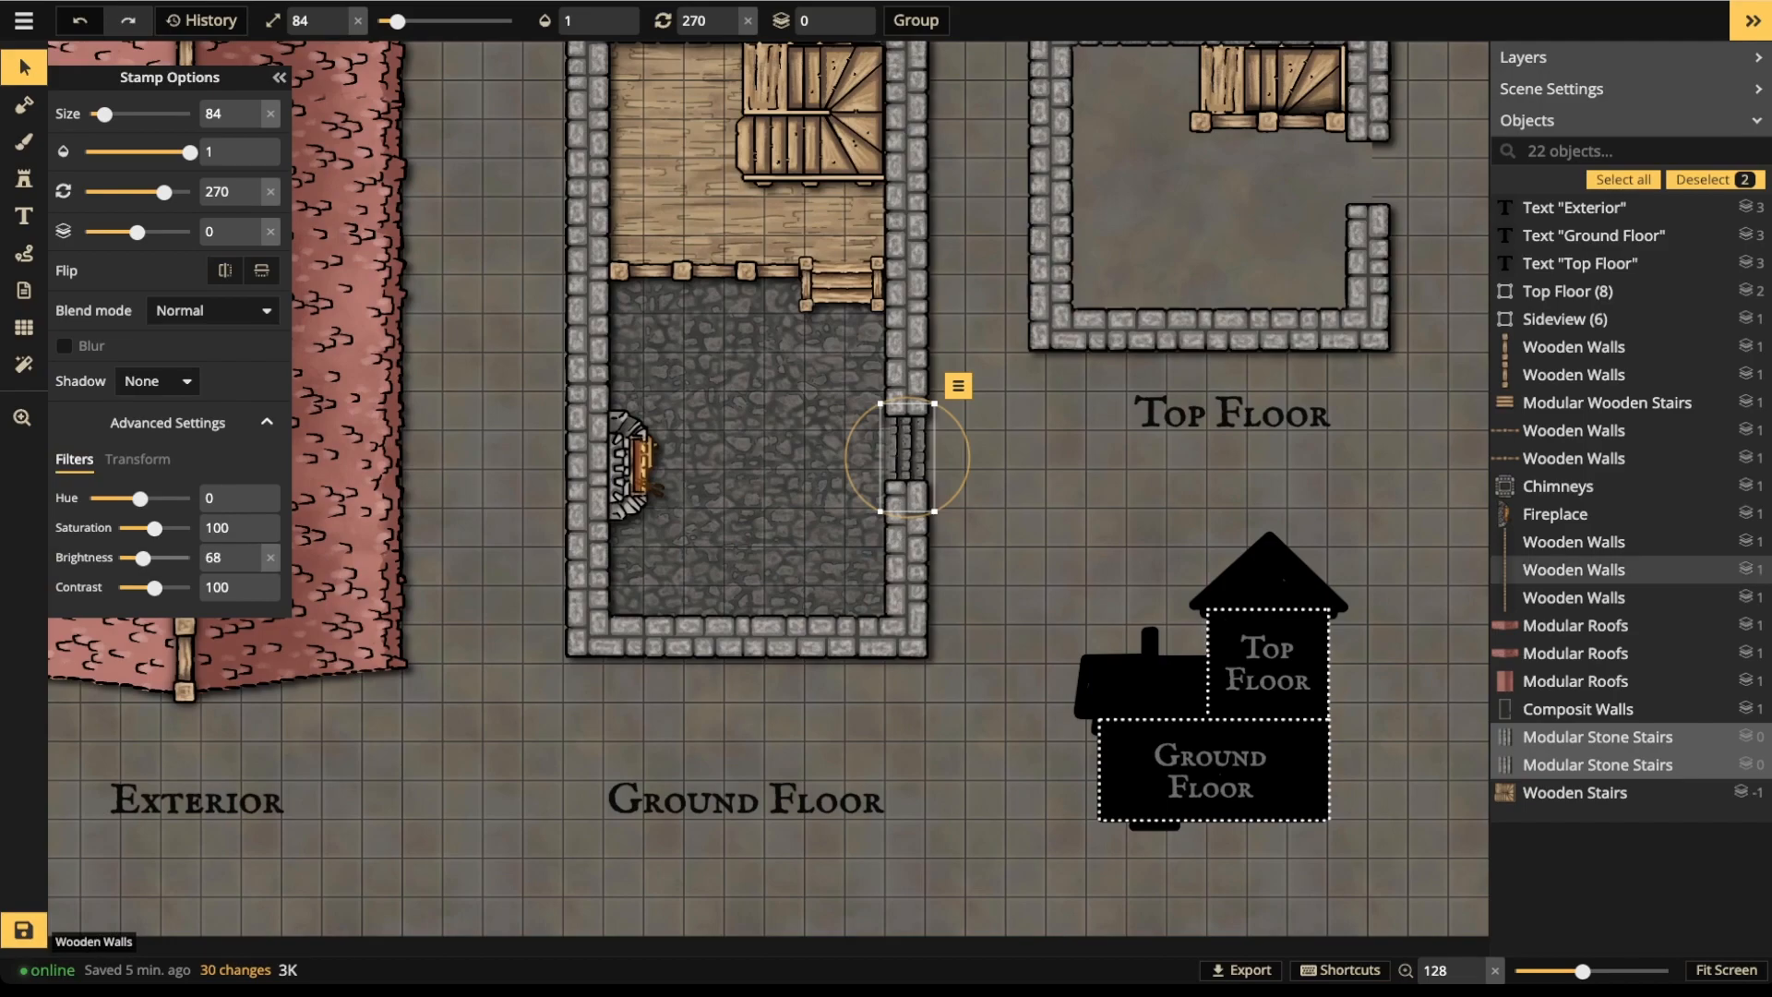
key(Escape)
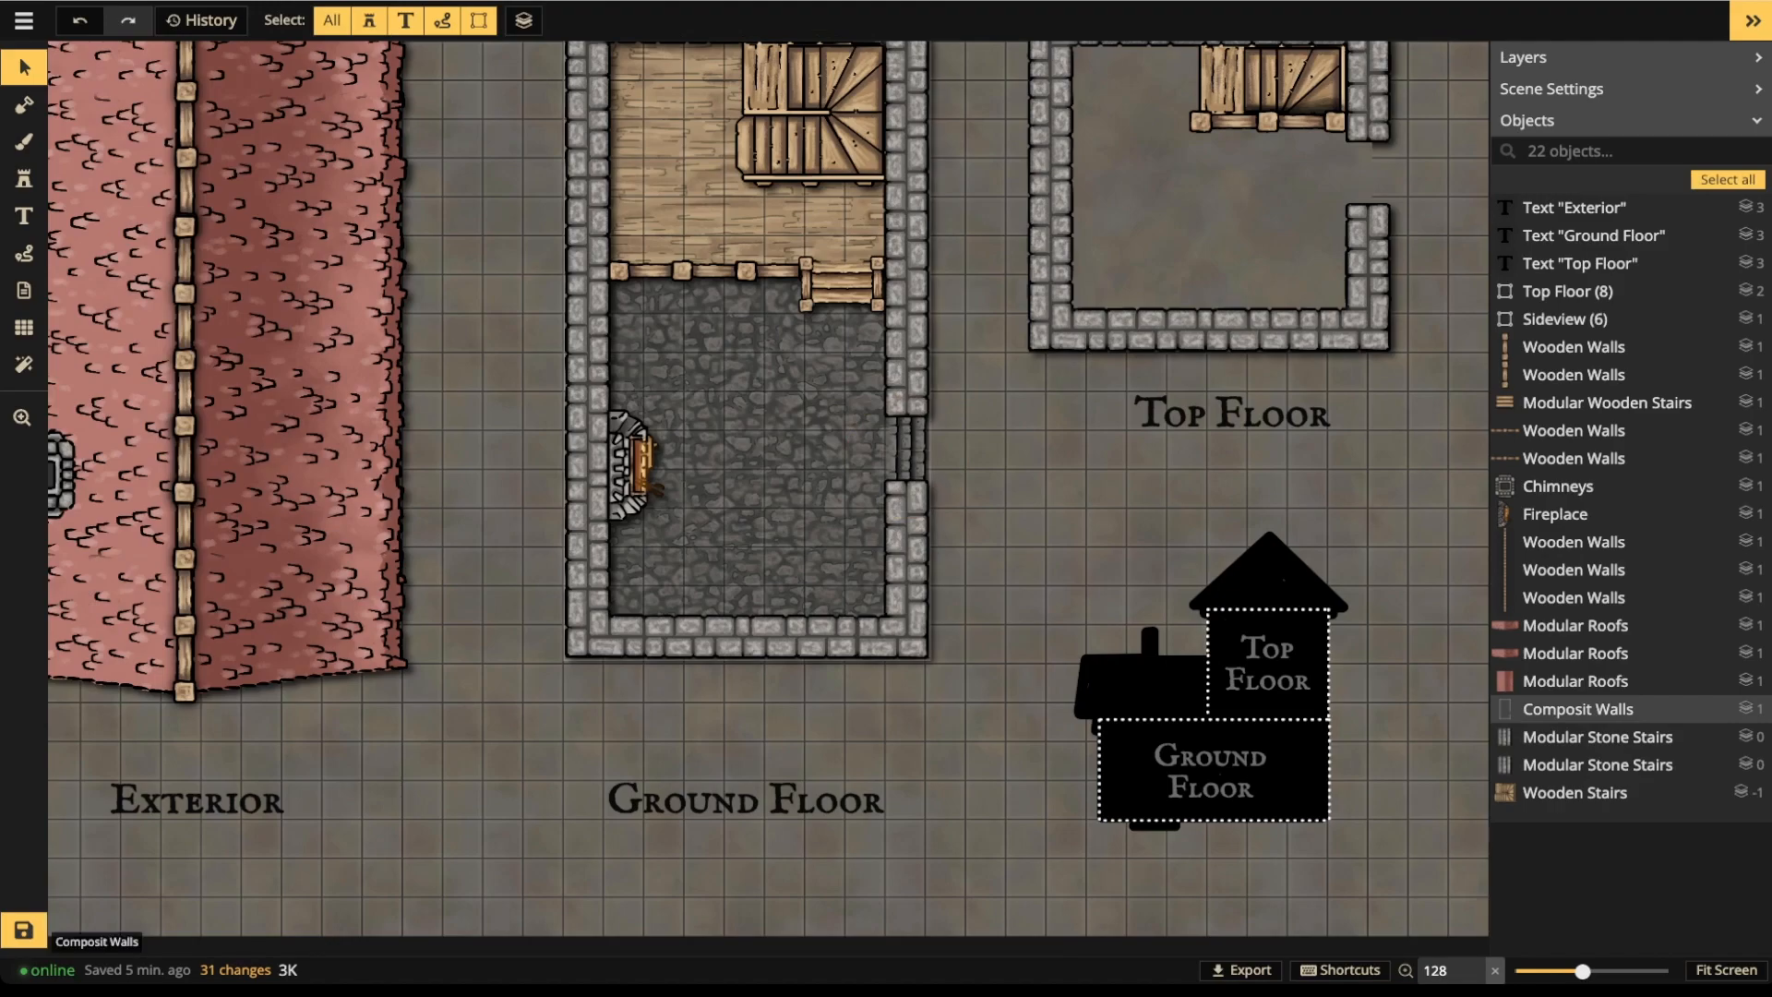
- Review the Exterior, Ground Floor and Top Floor layouts across the whole map
drag(826, 138, 812, 362)
click(812, 339)
key(Escape)
scroll(843, 458, down, 2)
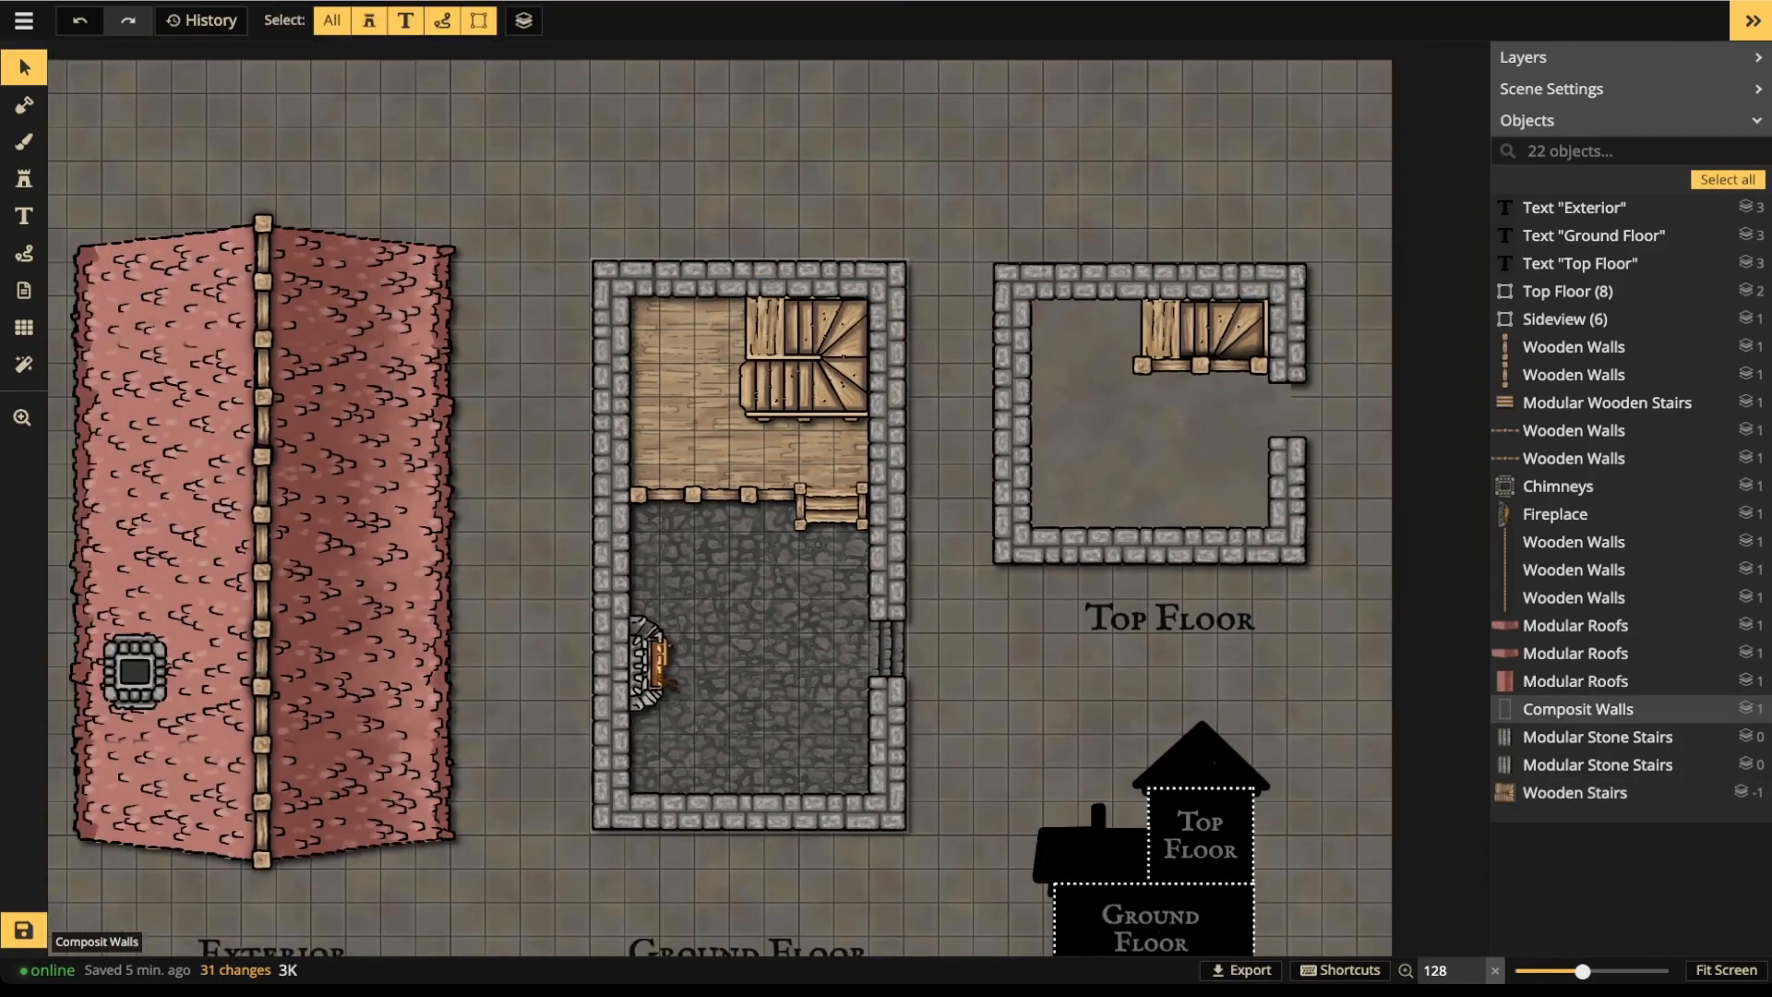
drag(461, 553, 703, 380)
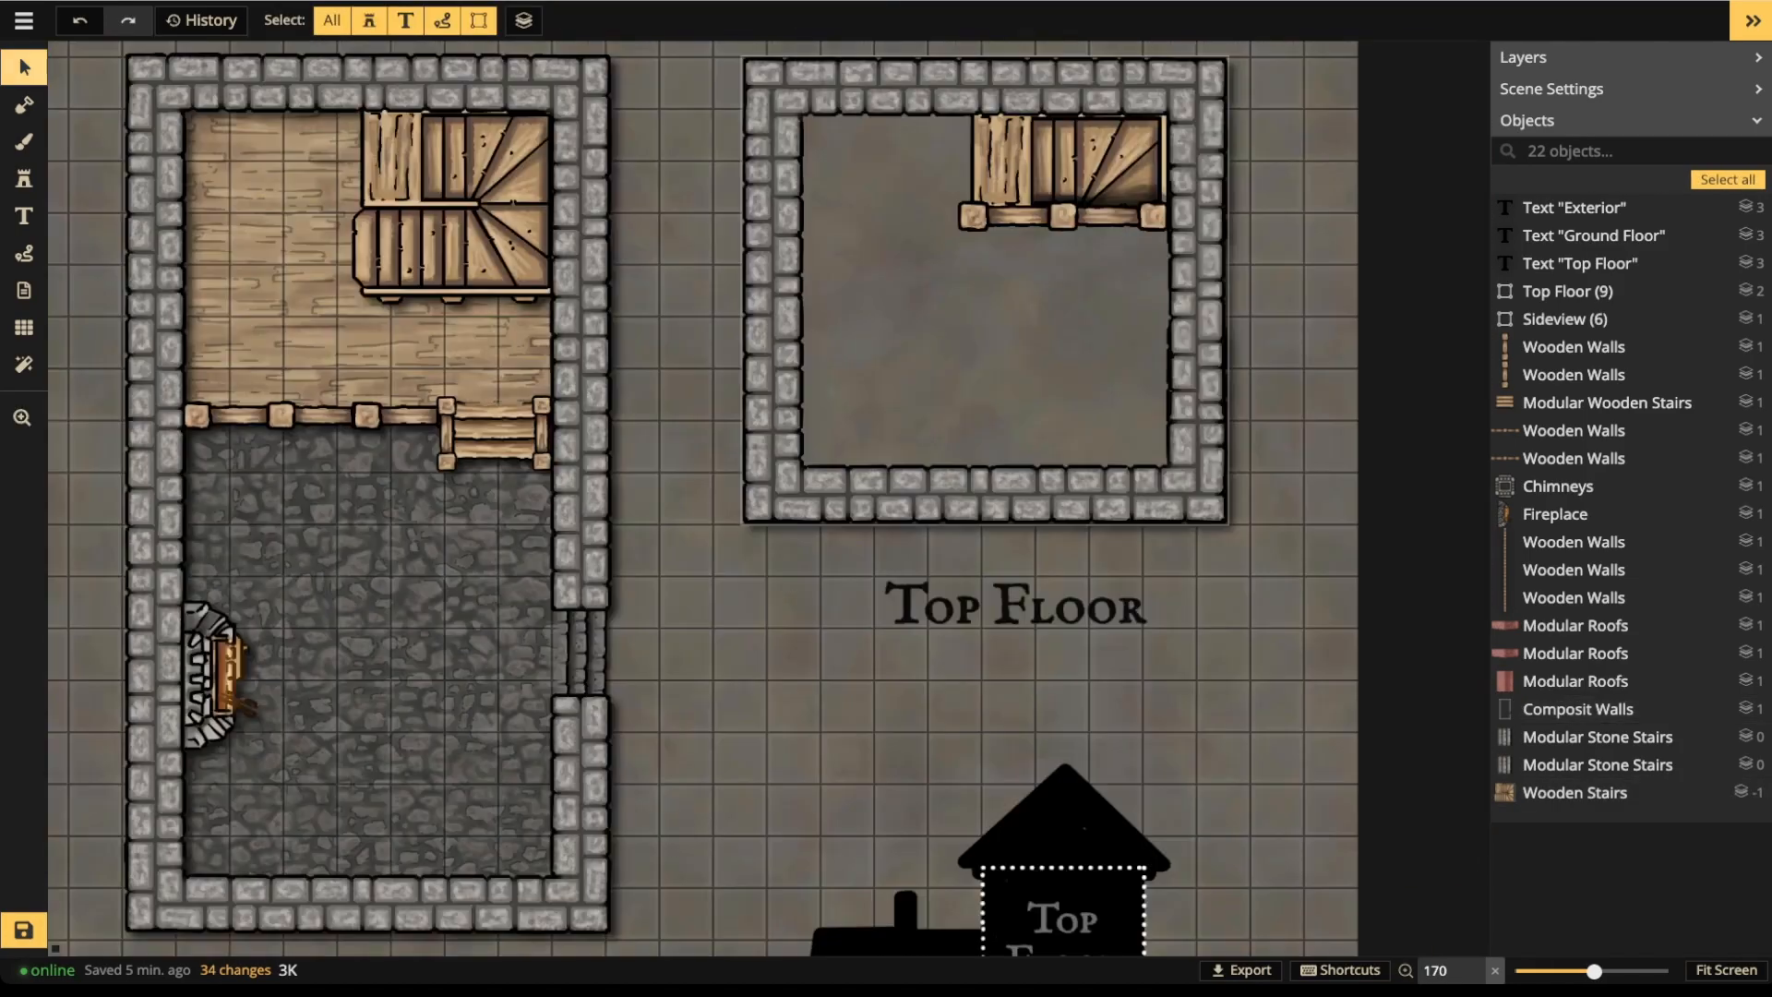
scroll(862, 305, down, 4)
drag(110, 323, 554, 382)
scroll(712, 267, down, 1)
scroll(670, 272, down, 1)
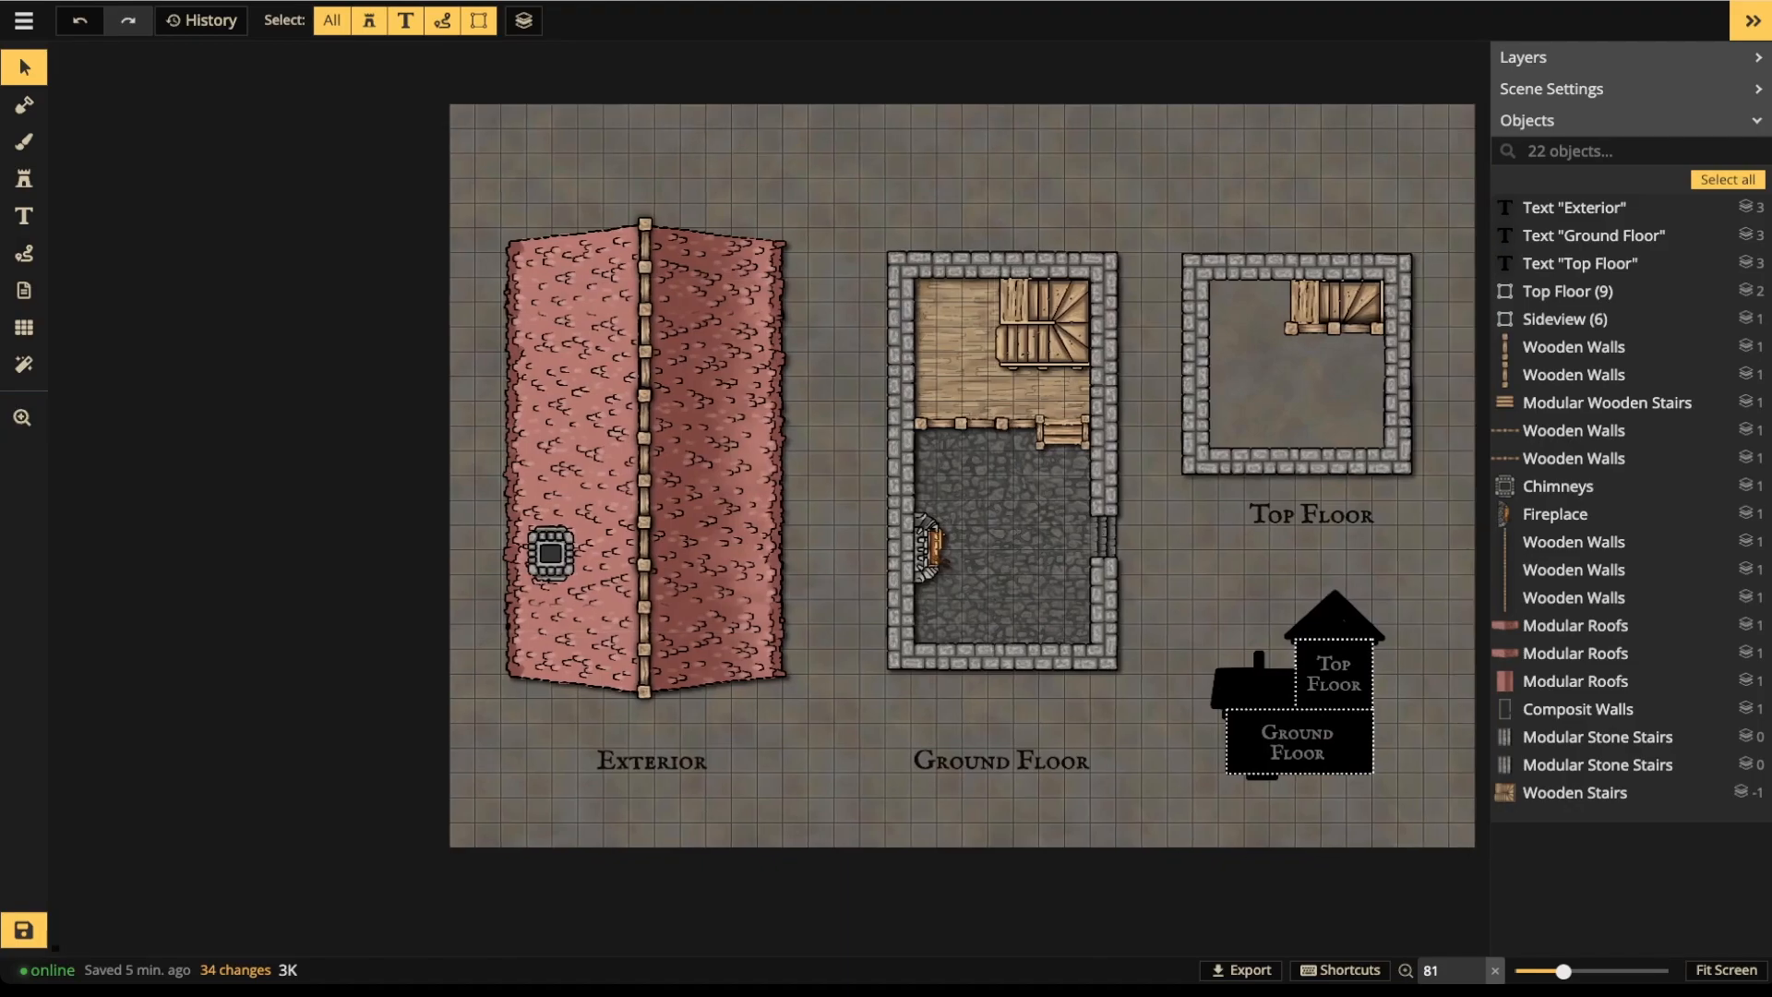
- Copy the Exterior roof's north and south end pieces and place the copies between the Exterior and Ground Floor plans
click(591, 277)
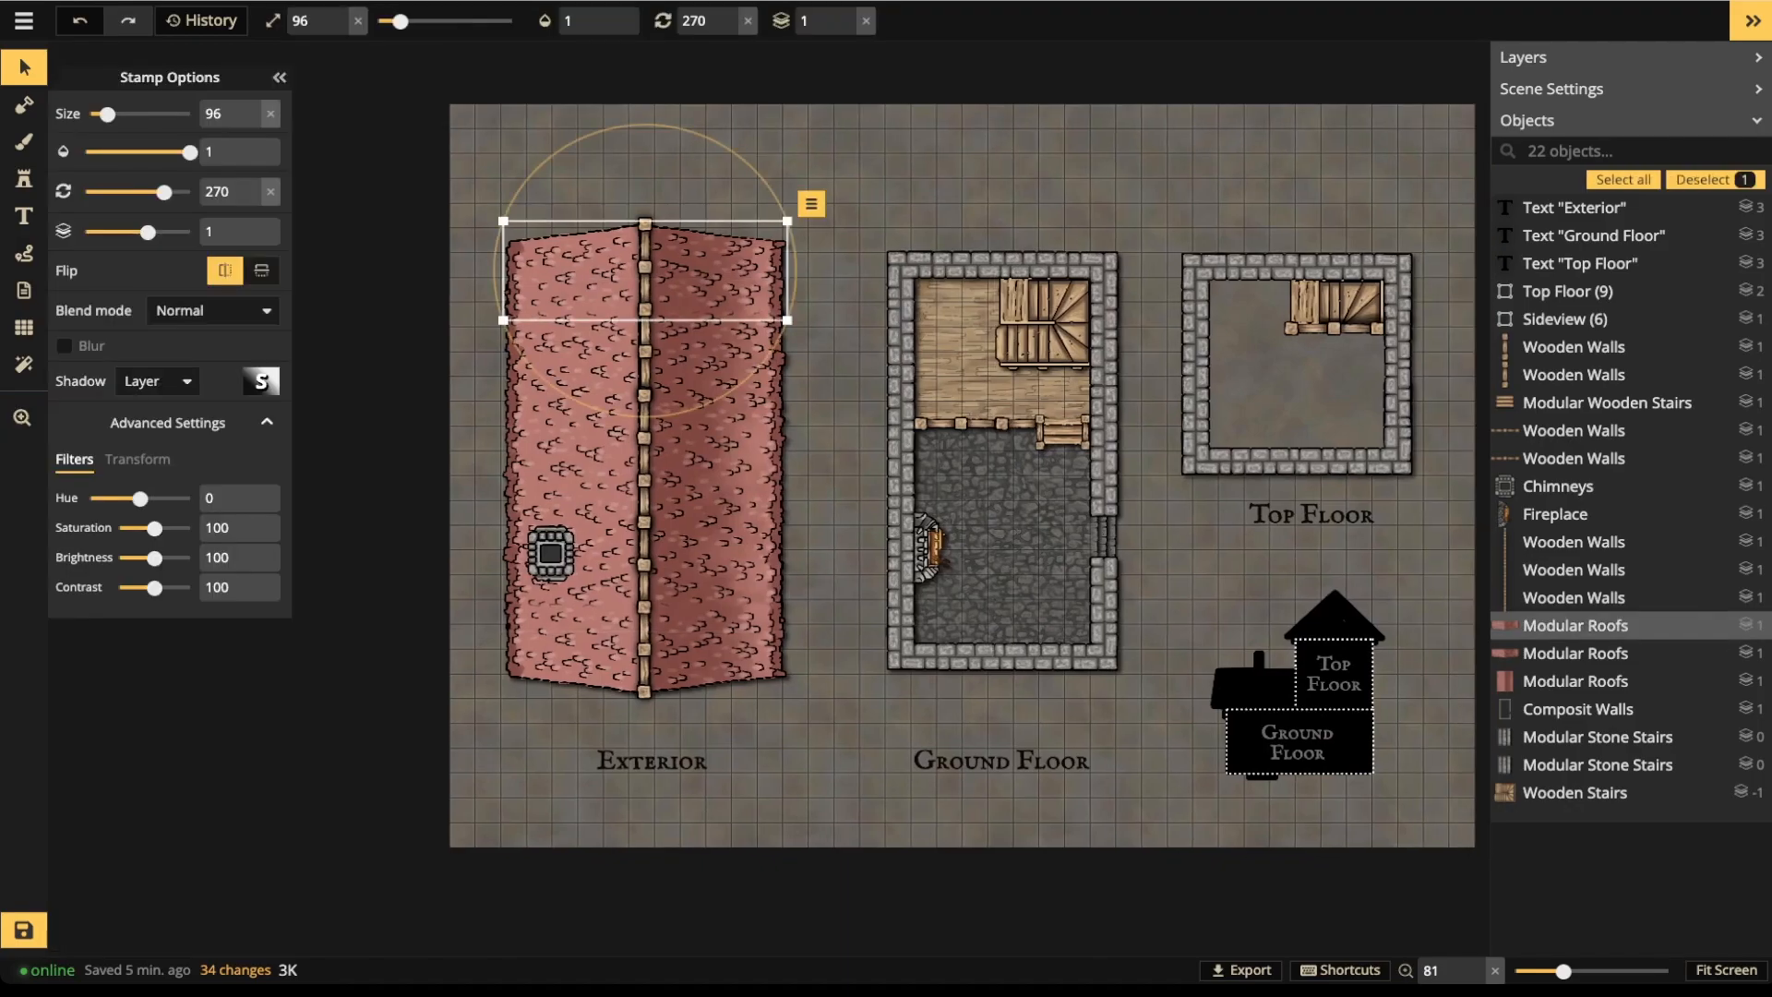
shift+click(637, 642)
key(ctrl+c)
key(ctrl+v)
drag(975, 498, 846, 618)
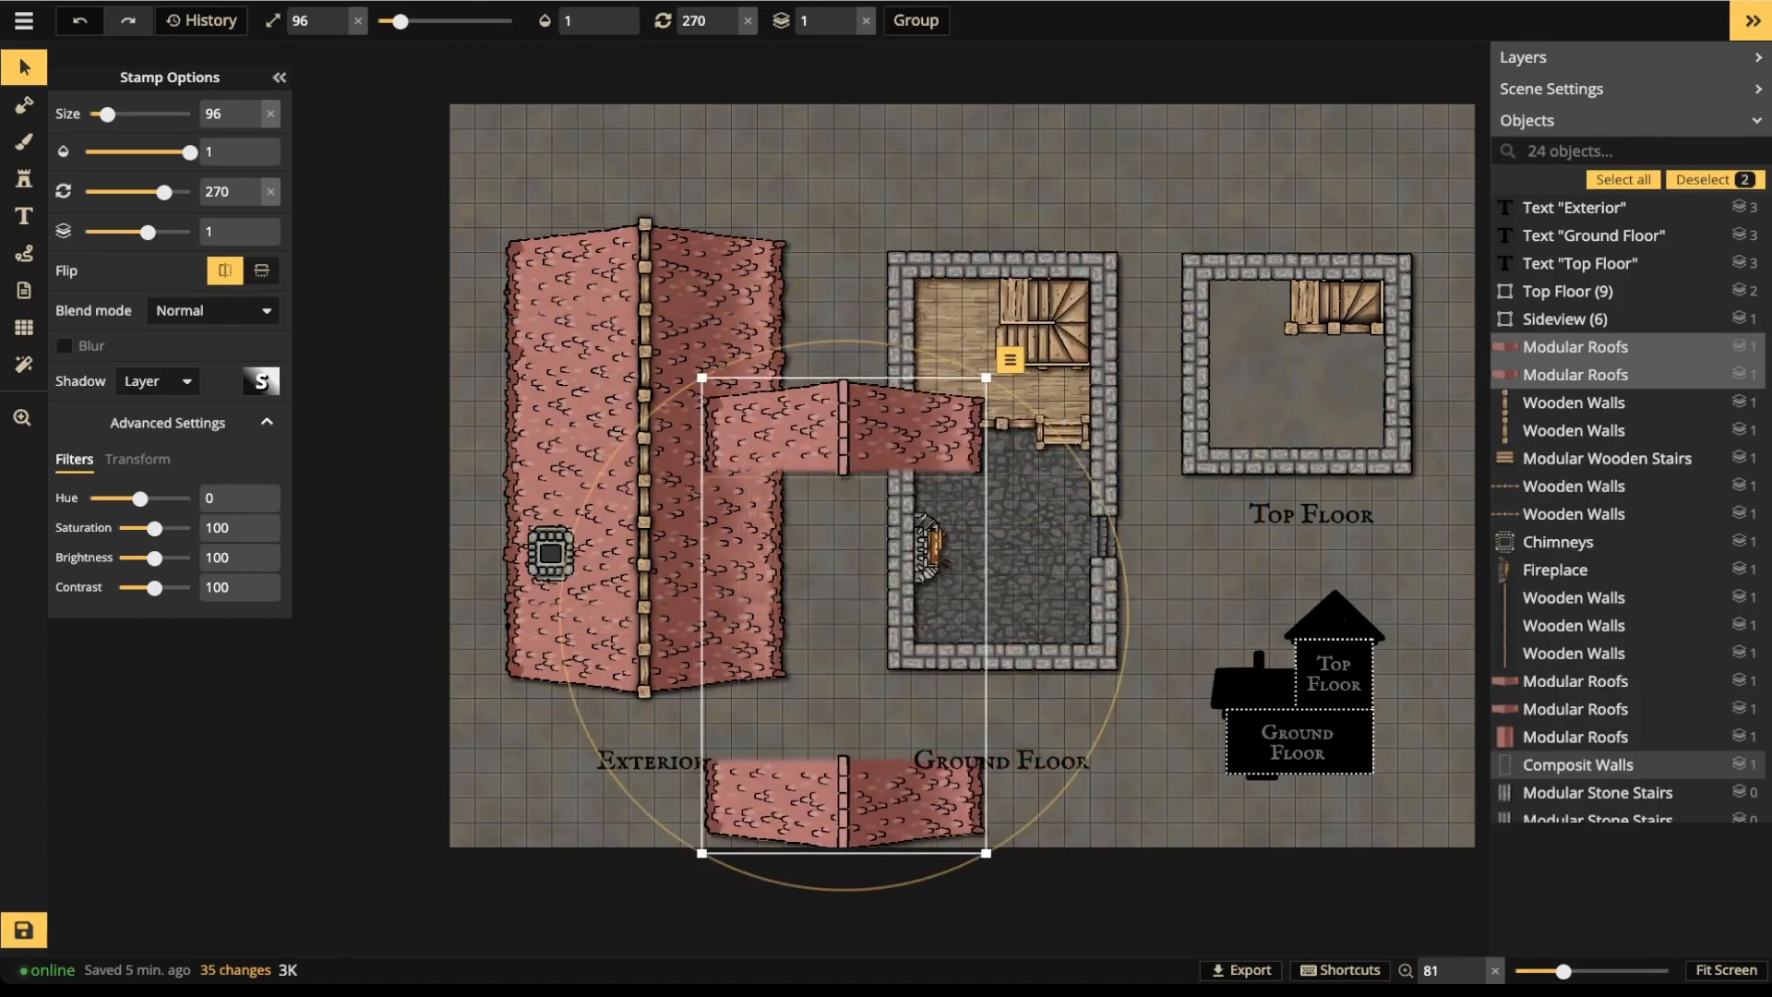
- Stamp a size 96 Modular Roofs middle section, third variant, rotated 270 degrees, directly below the copied north roof end
click(24, 178)
key(2)
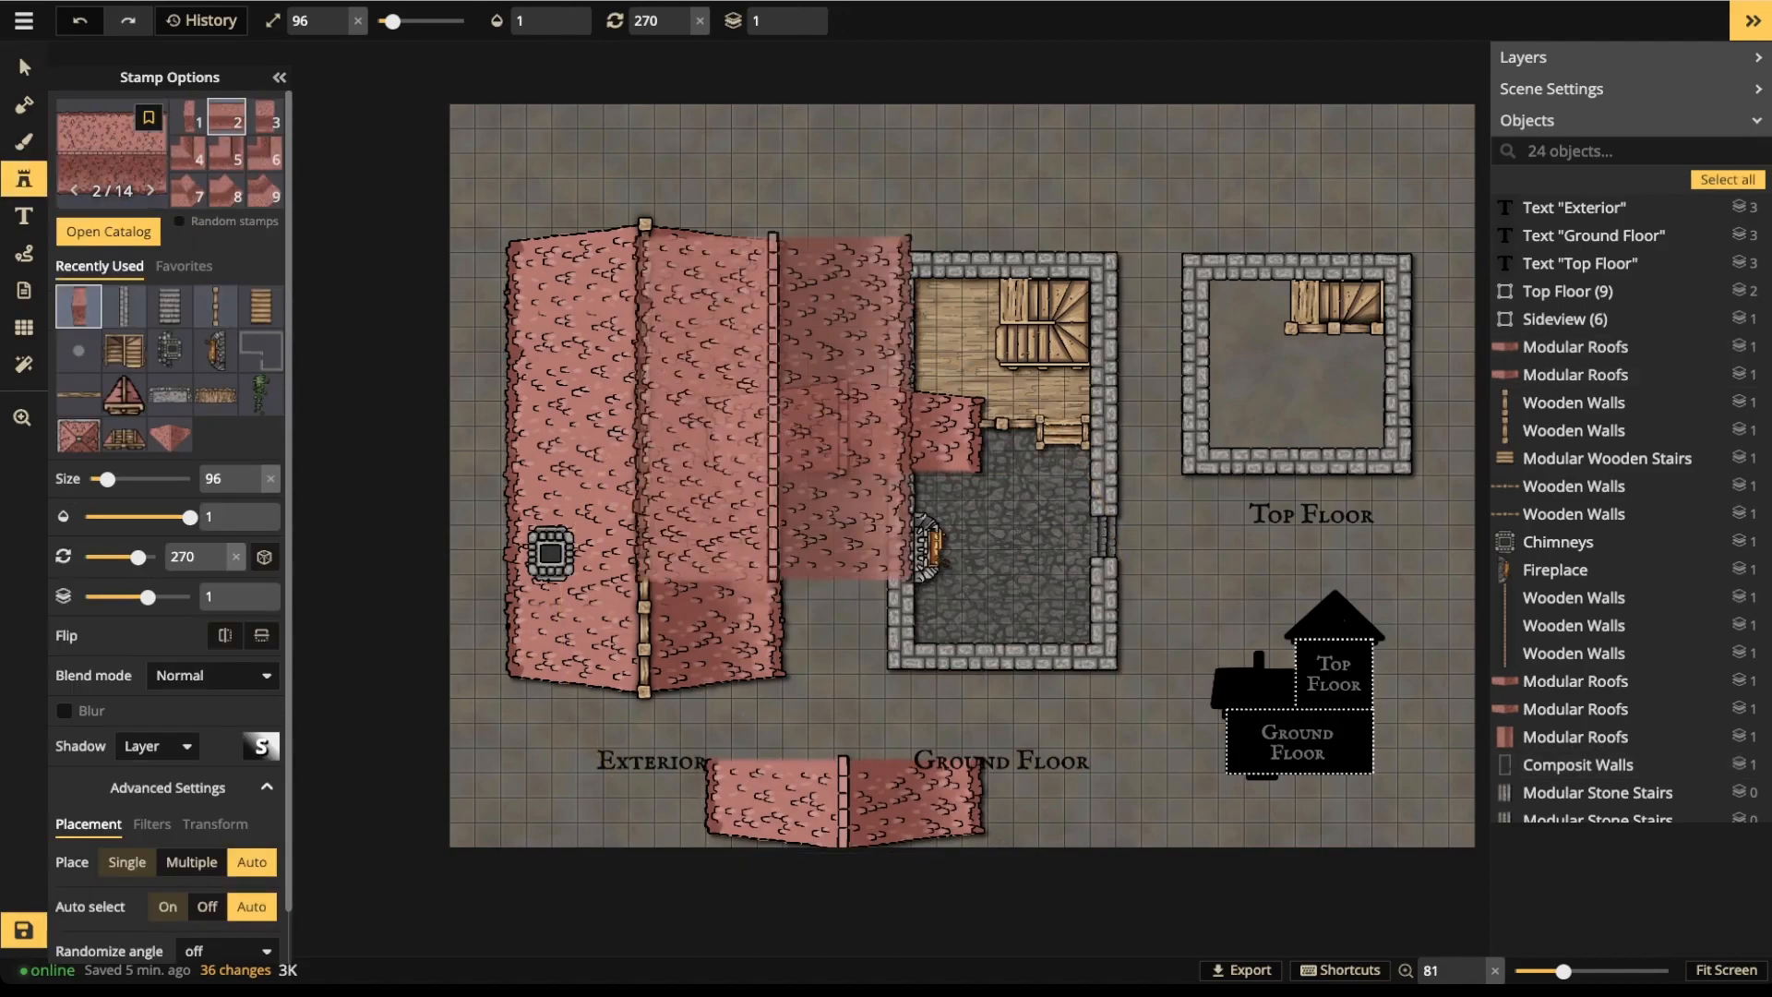
key(3)
scroll(921, 568, up, 3)
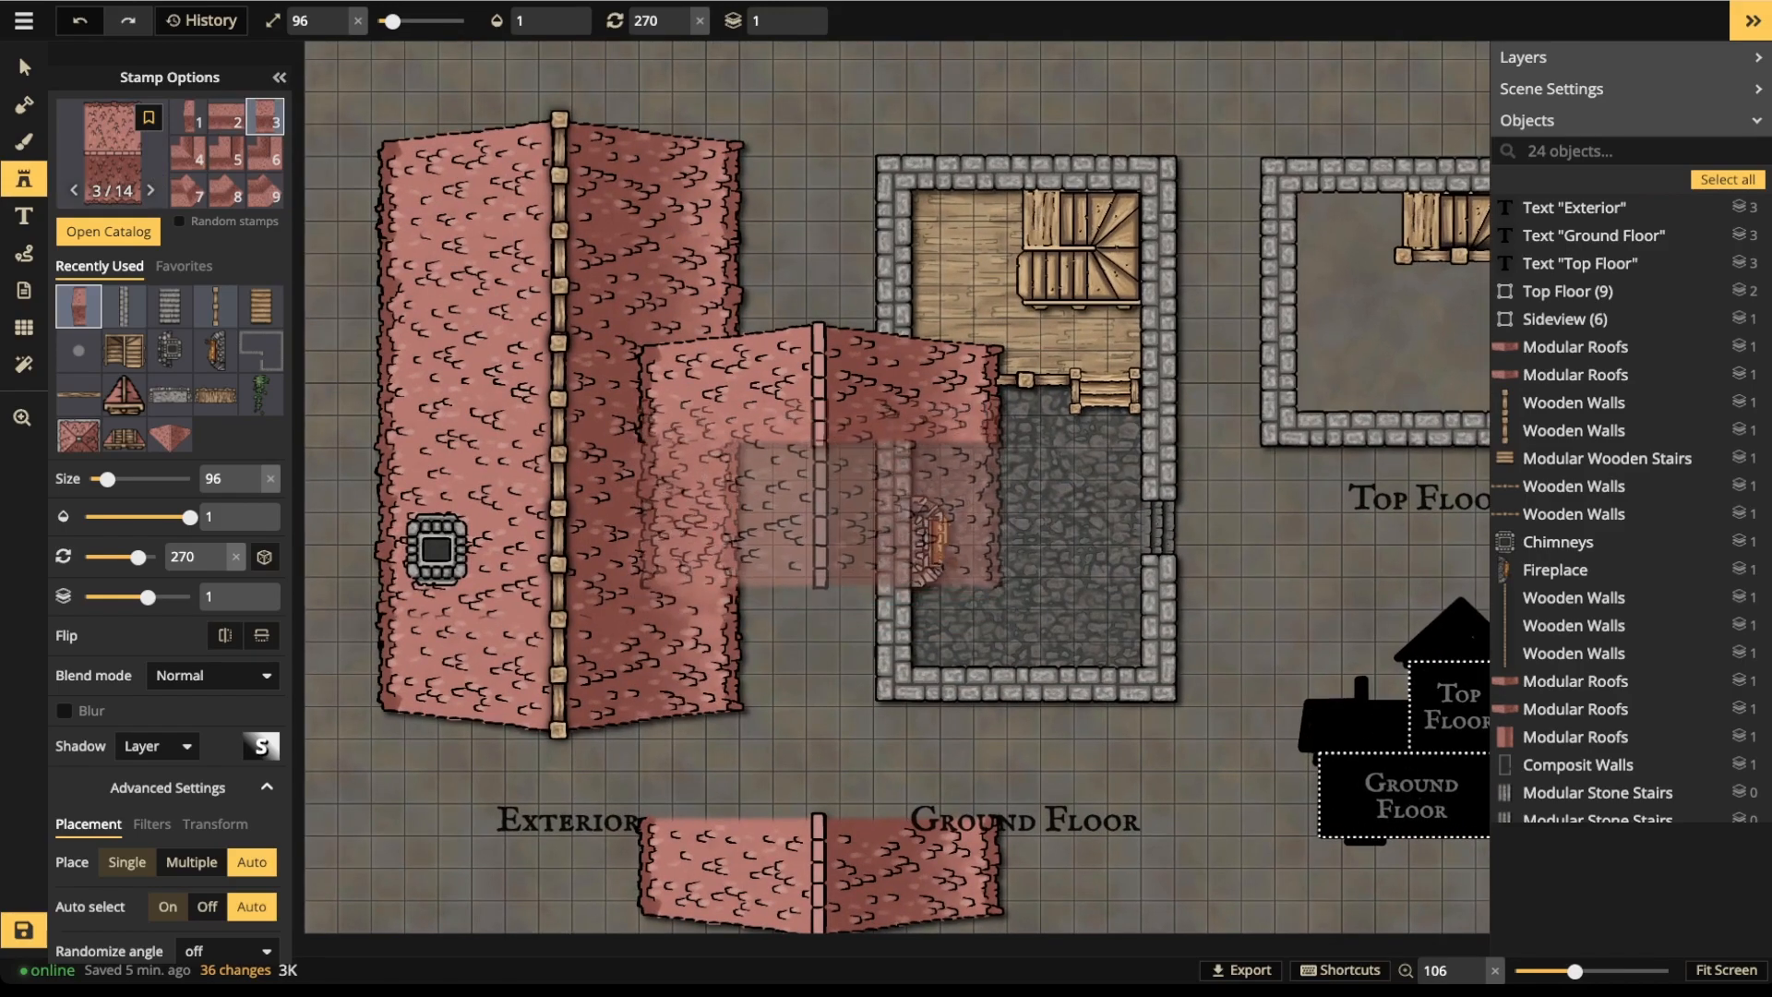
click(819, 494)
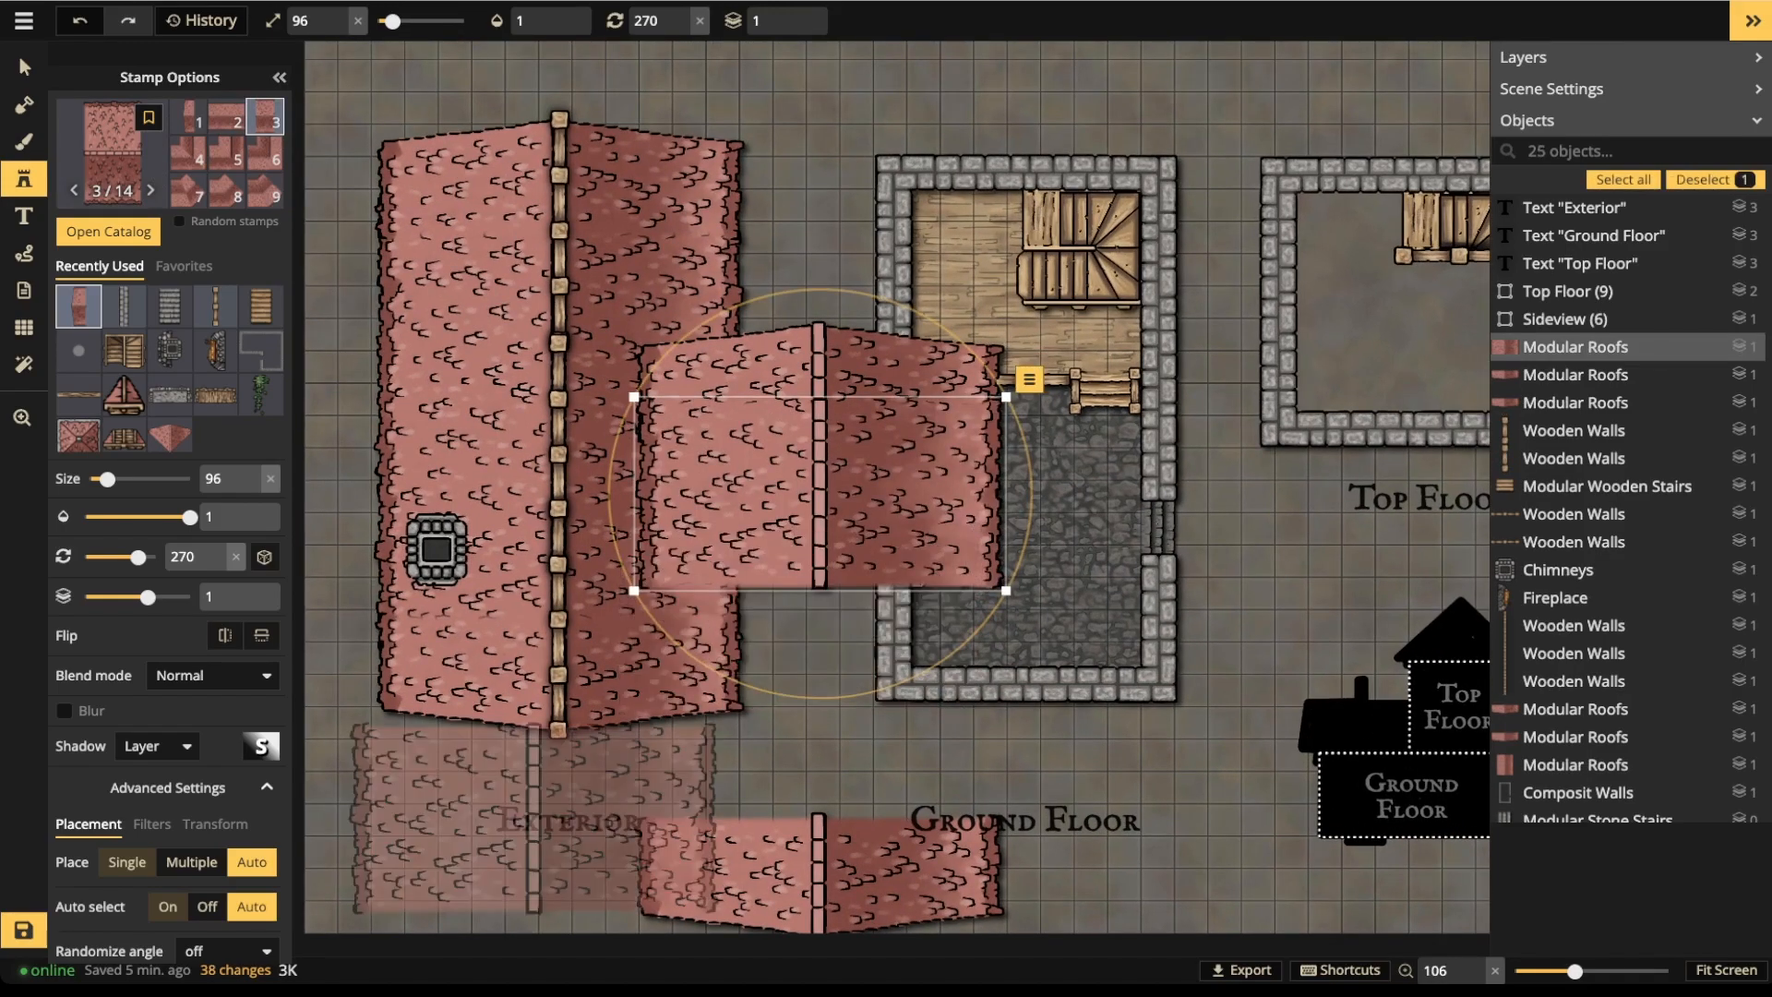
- Join the copied south roof end to the new middle section, then select the new roof pieces together and nudge them north
key(v)
drag(822, 877, 822, 598)
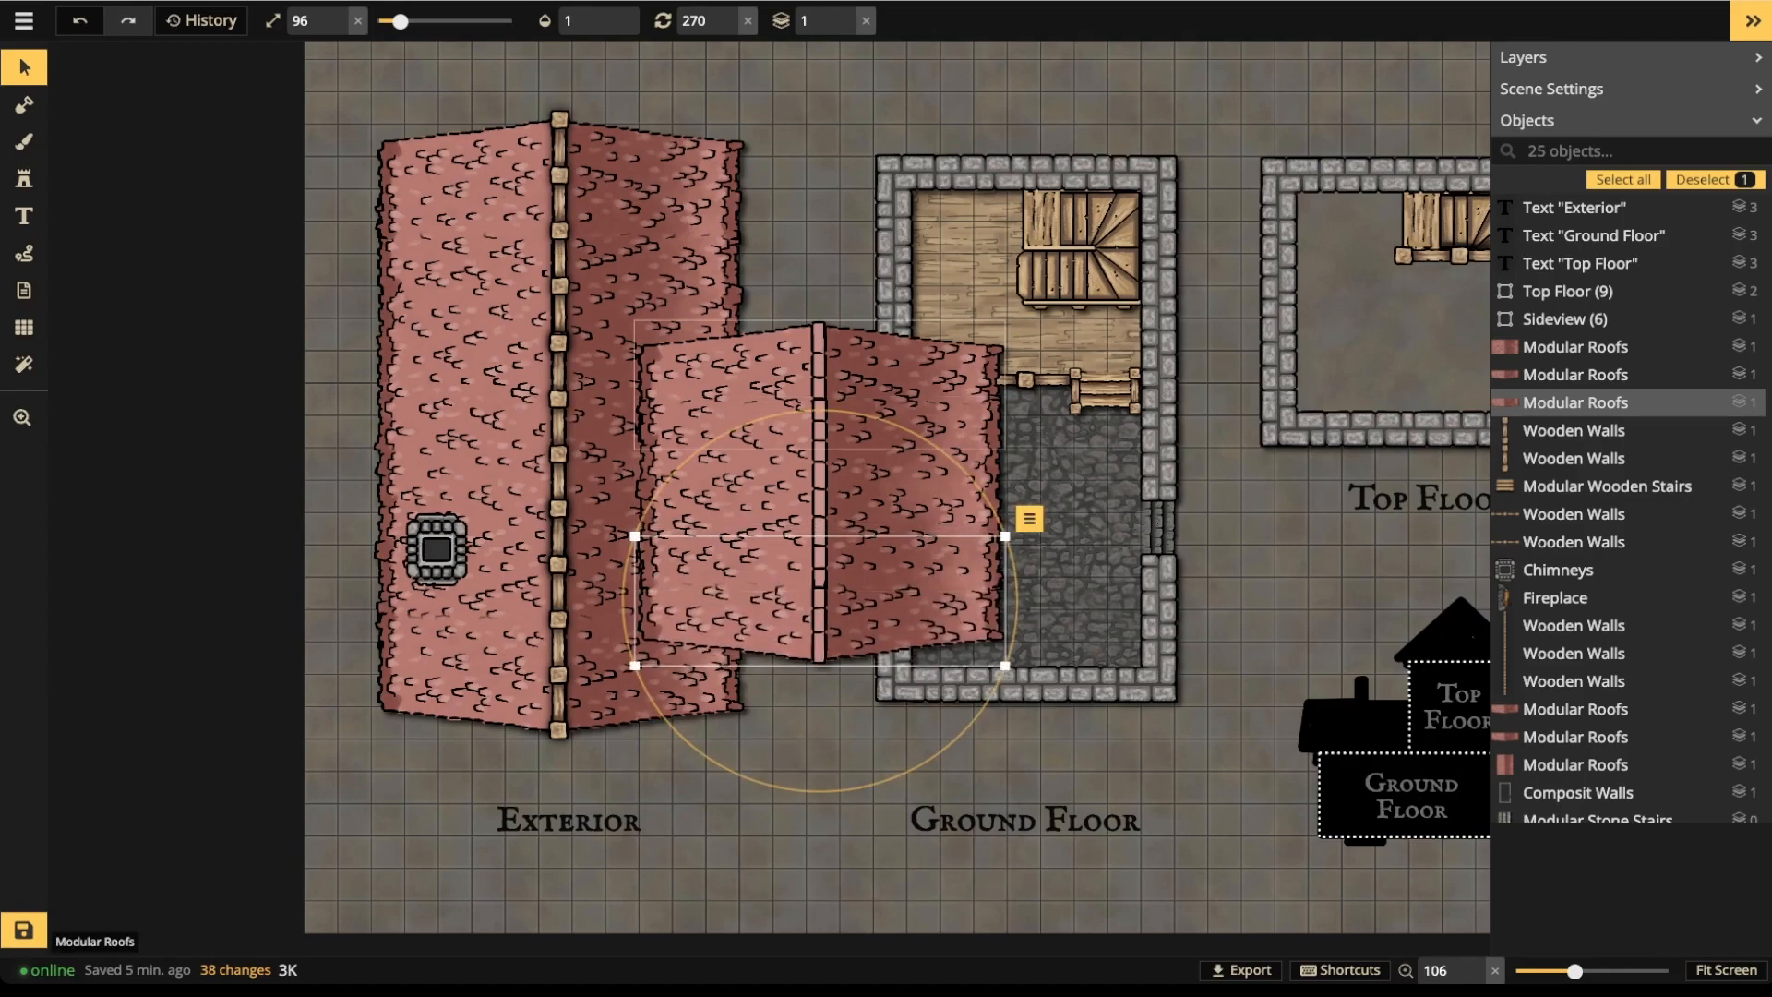
shift+click(819, 364)
shift+click(819, 498)
shift+click(820, 623)
drag(819, 498, 819, 483)
shift+click(820, 609)
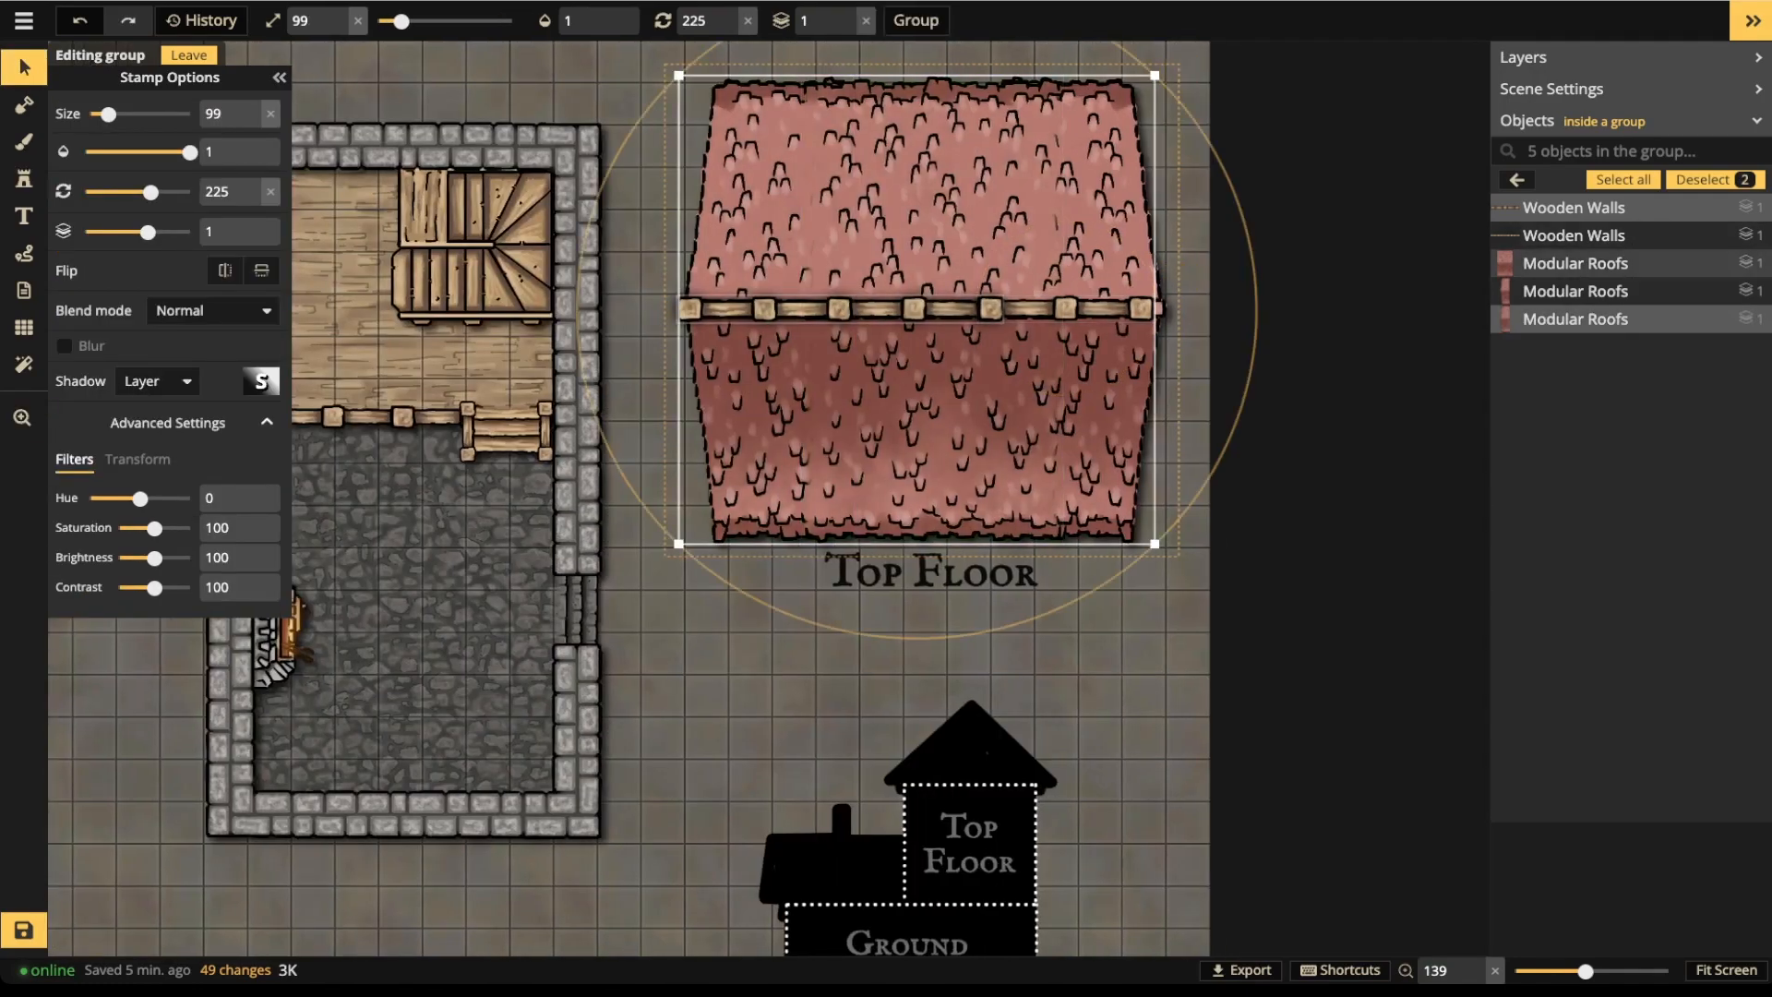
- Select the wooden ridge beams on the Top Floor roof and adjust them slightly toward the east
click(923, 309)
shift+click(1070, 309)
drag(1159, 309, 1177, 310)
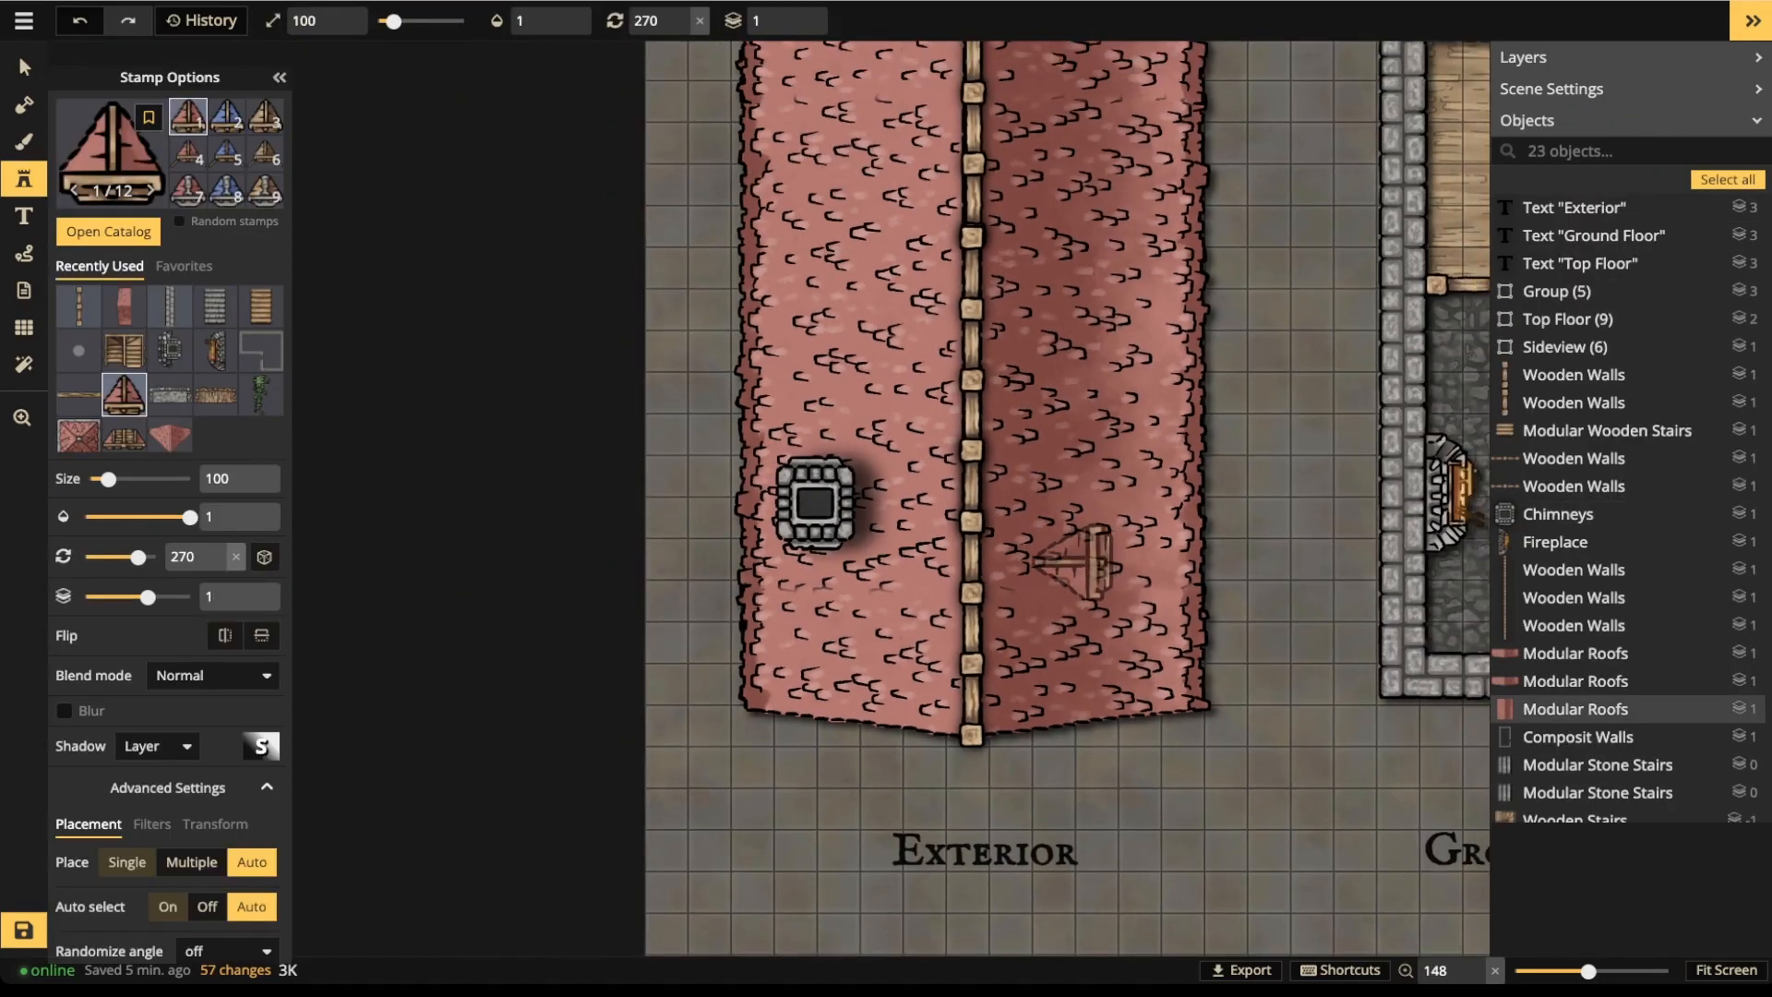
- Stamp two size 100 red dormer windows, rotated 270 degrees, one north of the other on the Exterior roof's east slope
middle_drag(1076, 563, 869, 595)
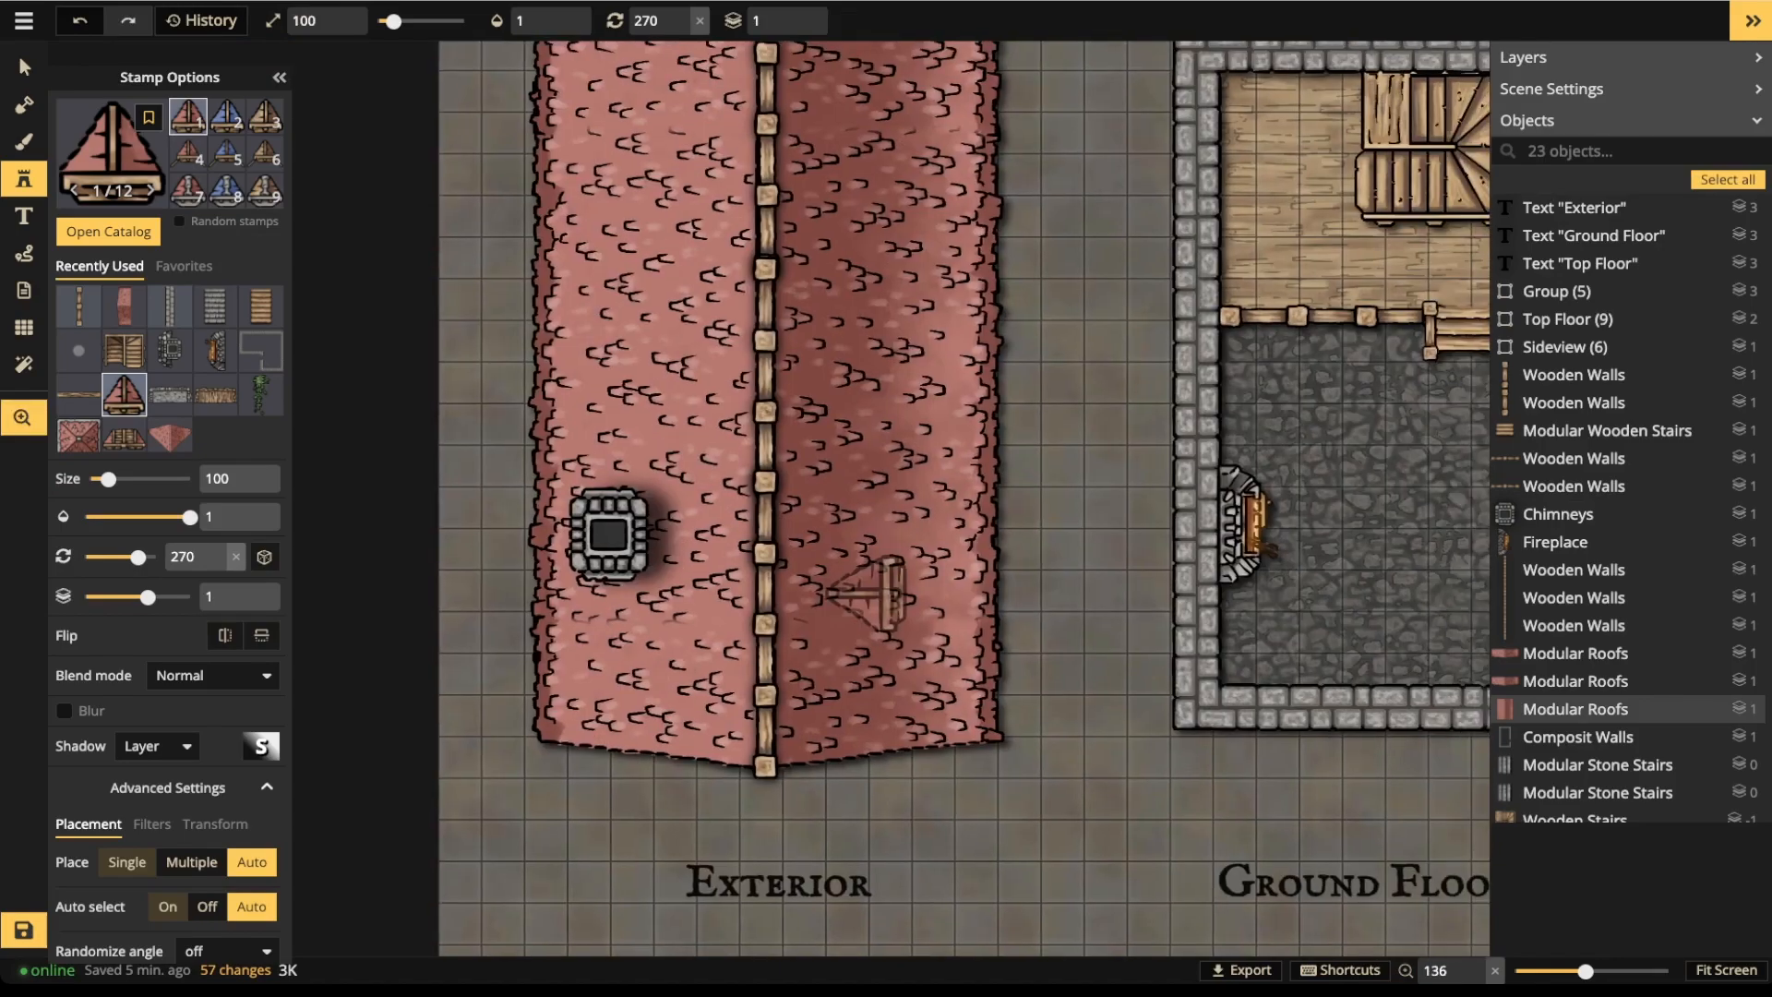
click(862, 594)
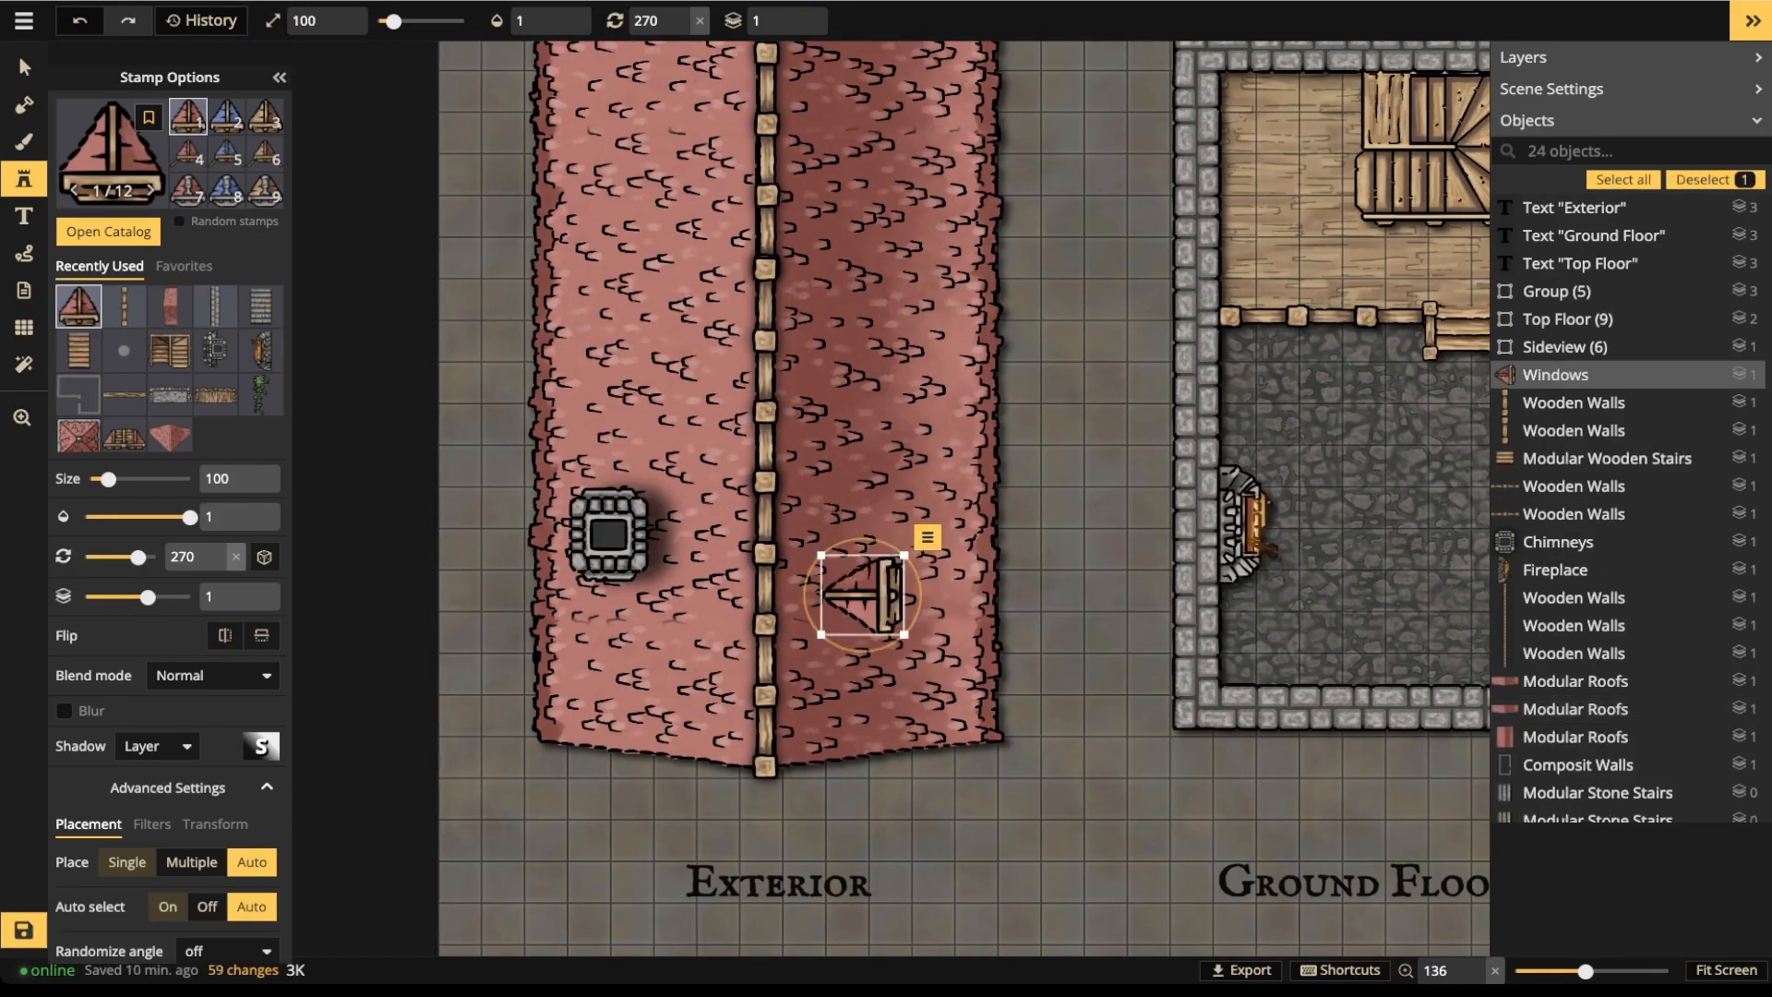
drag(862, 594, 870, 534)
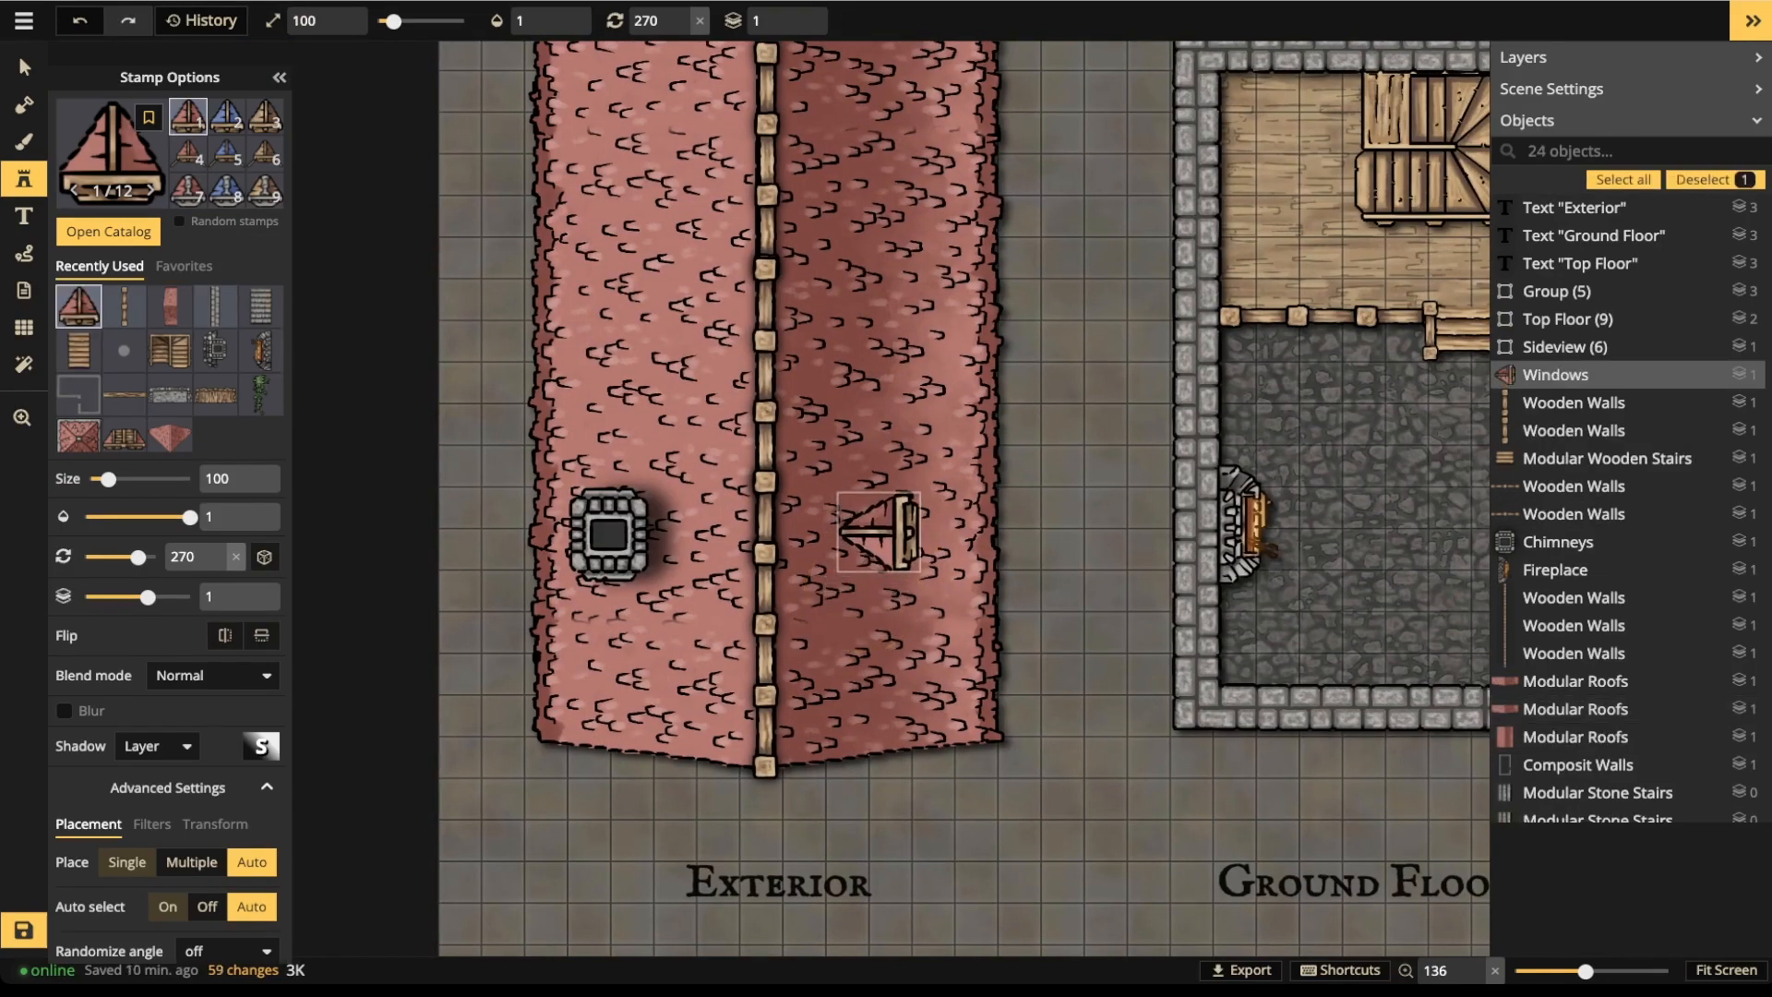
key(Escape)
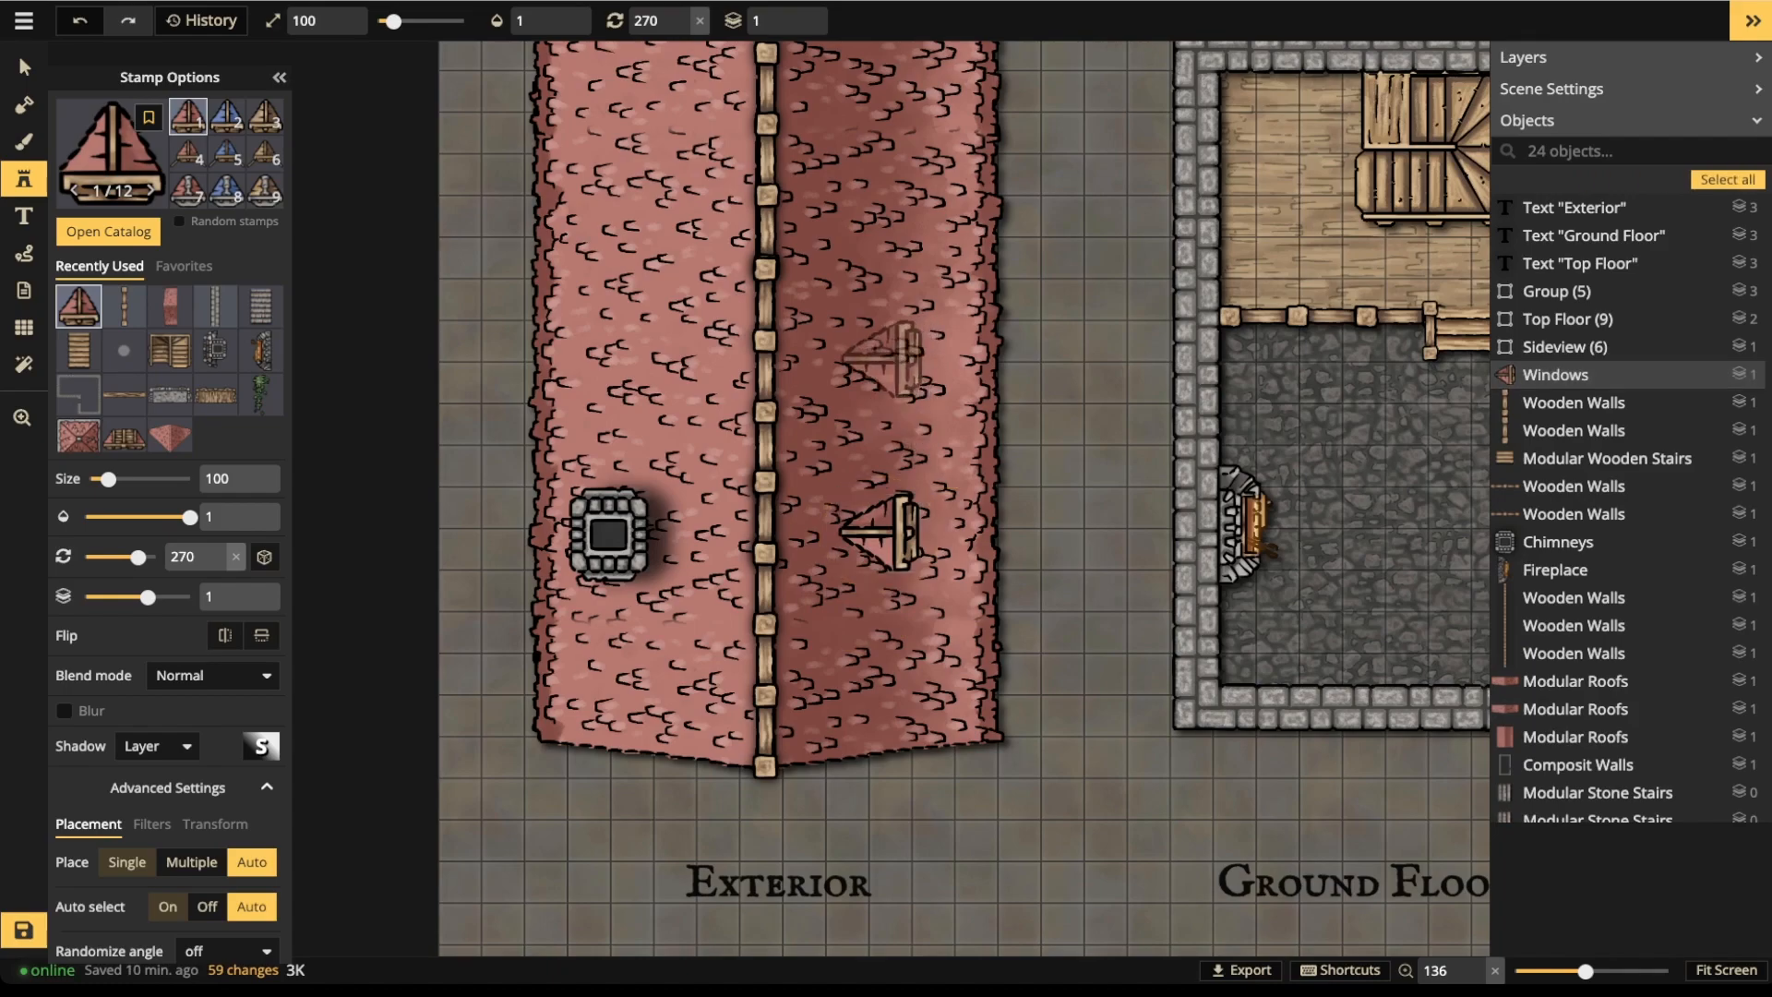
click(875, 369)
scroll(875, 370, down, 2)
scroll(876, 369, down, 1)
drag(958, 400, 960, 305)
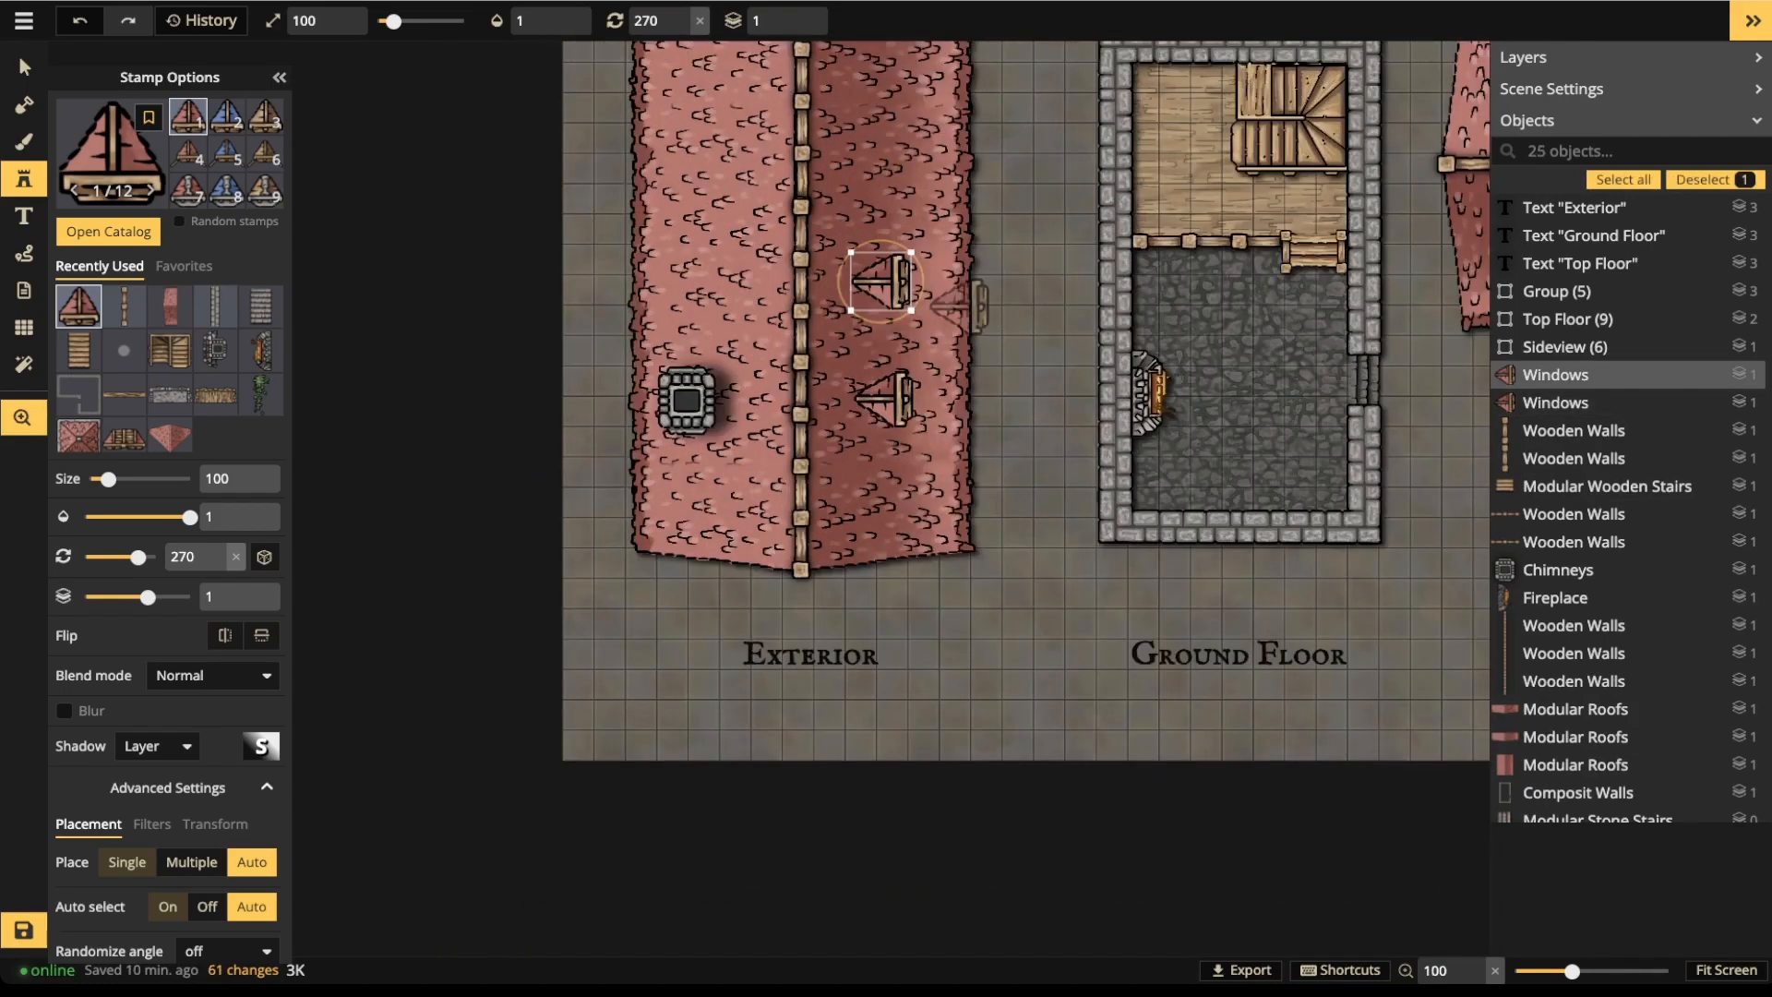
- Move both dormers farther south on the Exterior roof's east slope, with the lower one near the roof's south end
drag(1382, 93, 1103, 186)
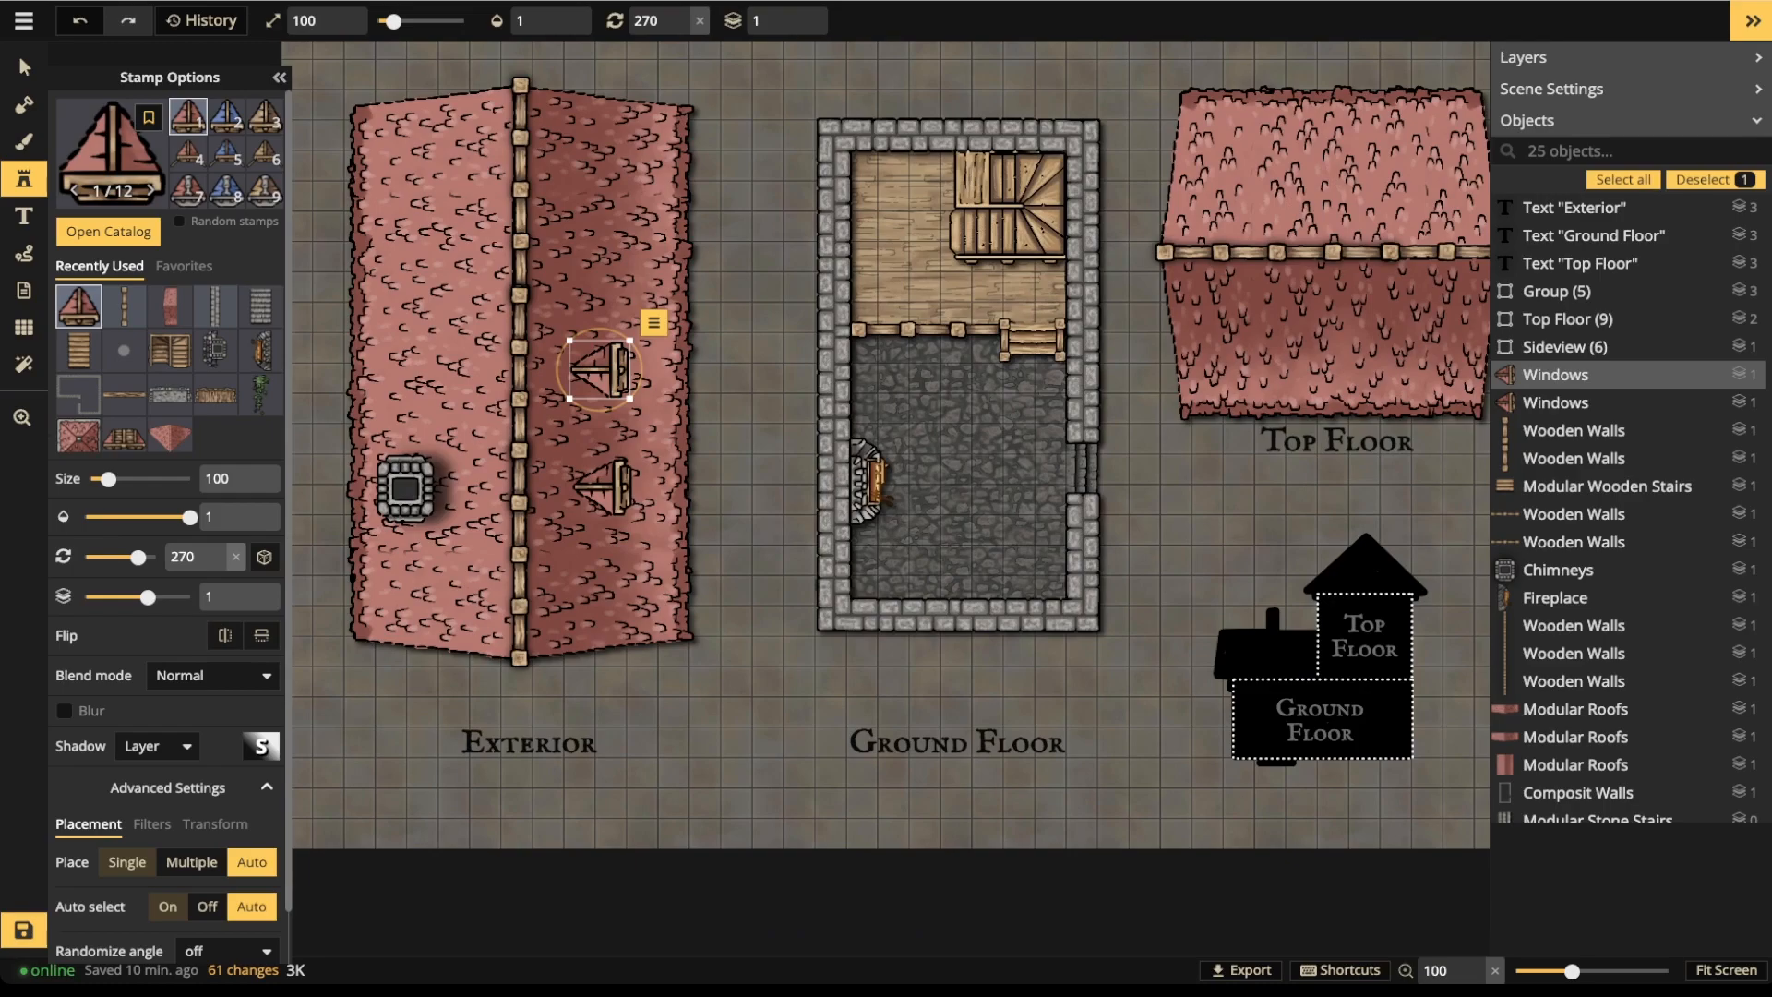
key(v)
drag(602, 487, 606, 559)
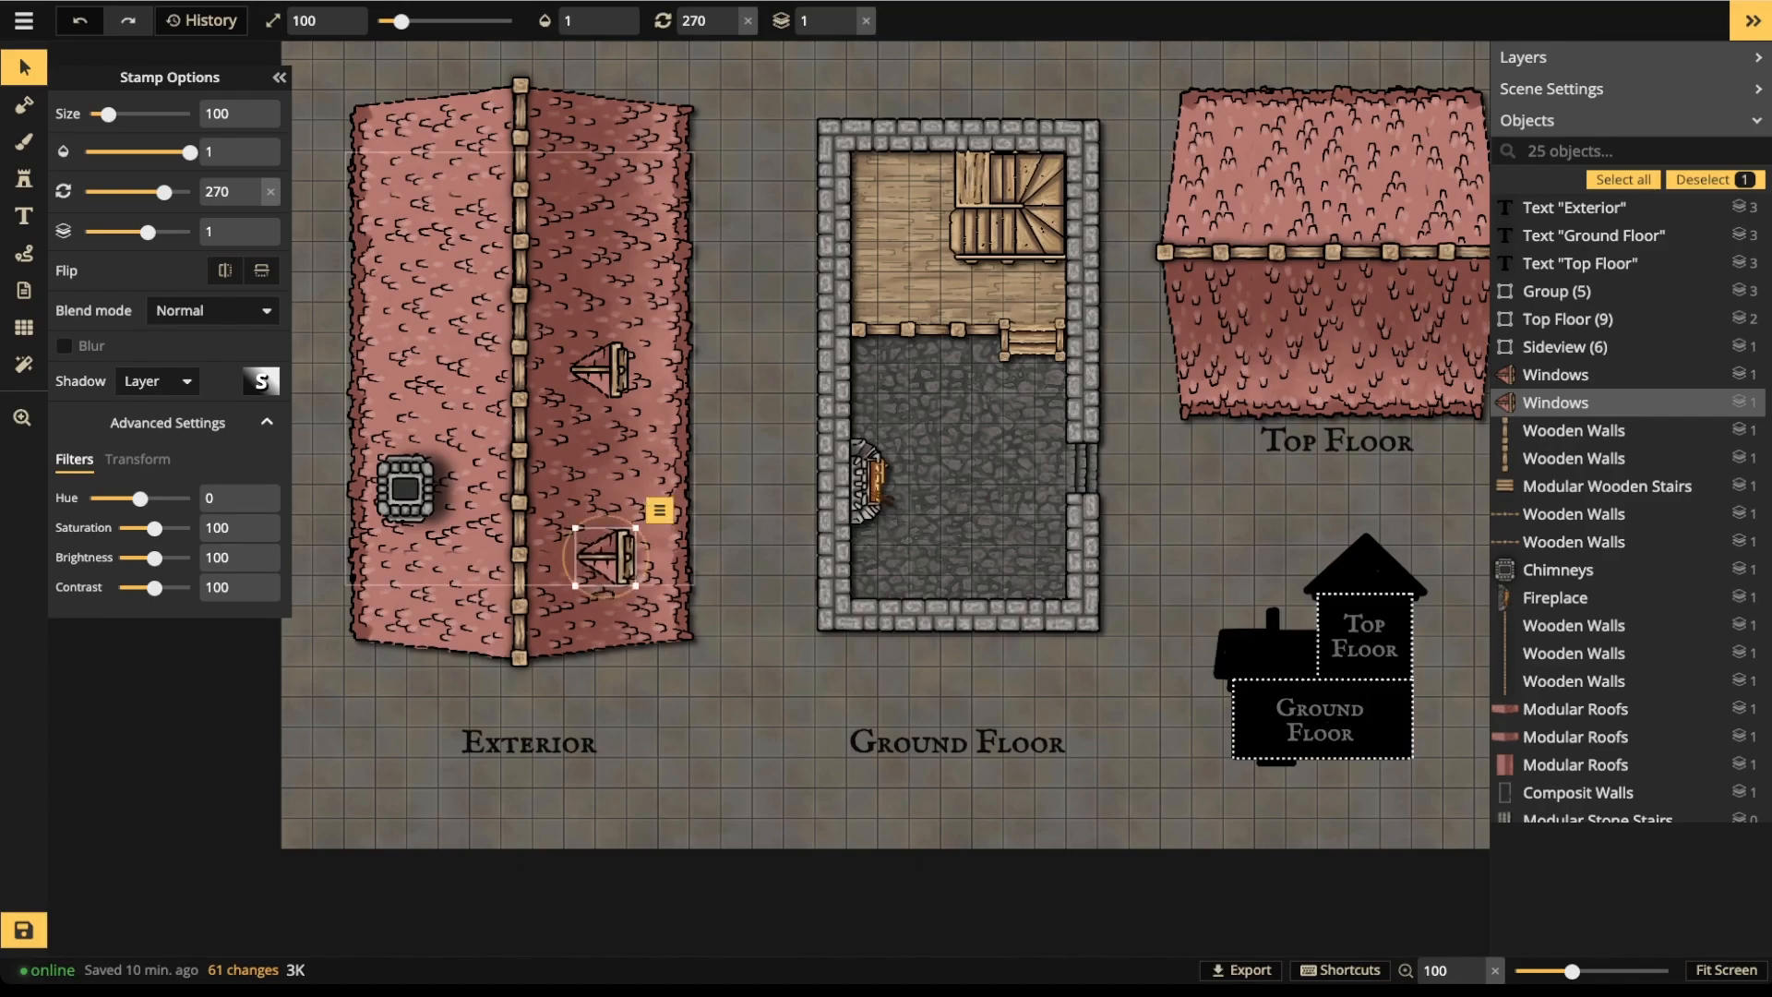
drag(601, 369, 607, 407)
key(Escape)
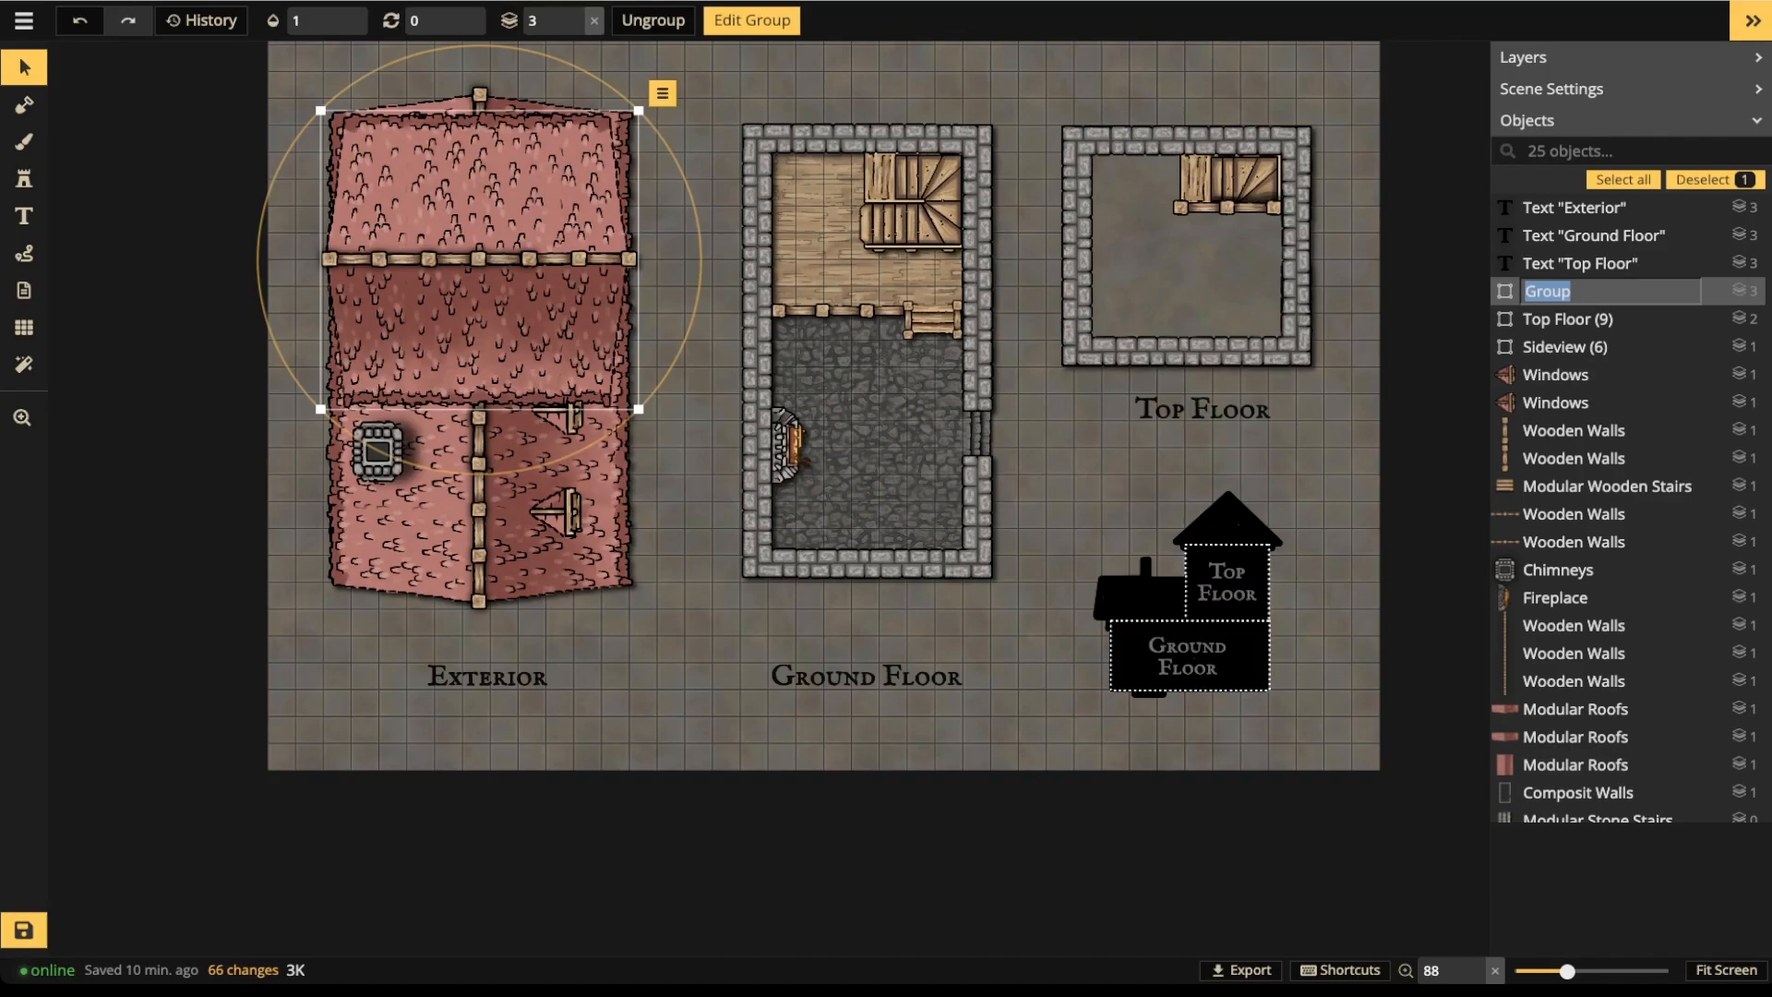
- Rename the Top Floor's roof group to "Top Floor Roof"
text(Top Floor Roof)
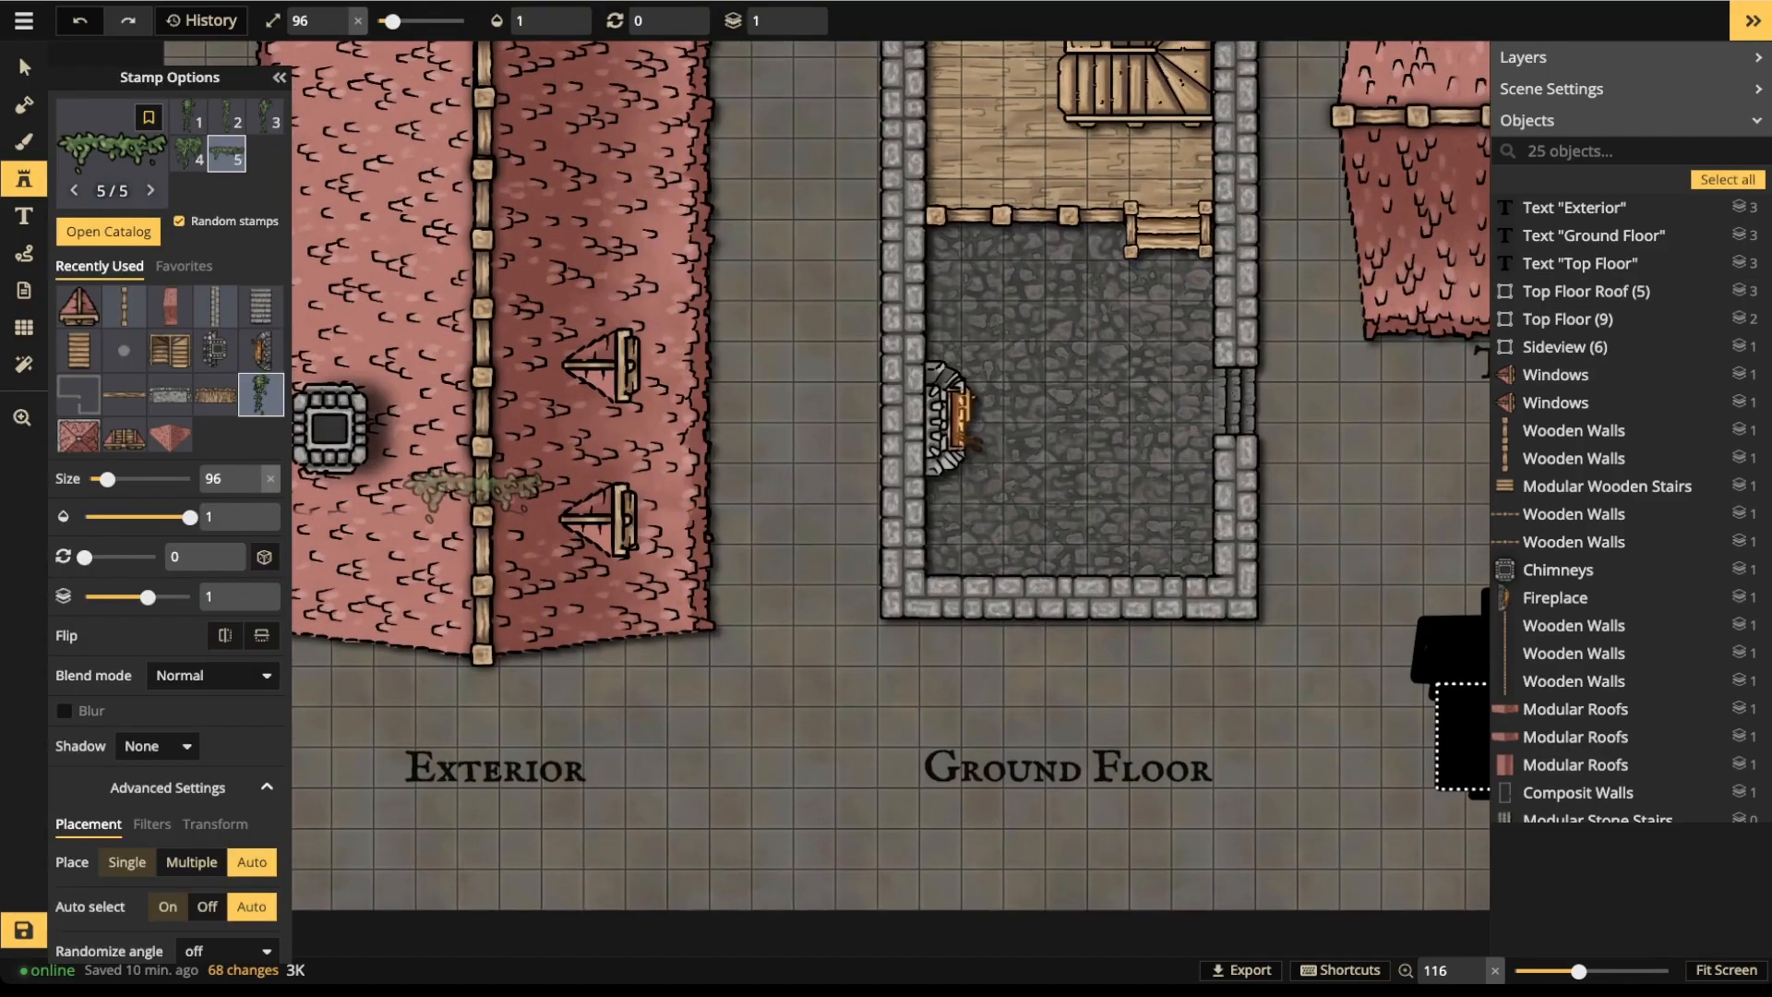
- Stamp a size 96 Roof Vines, fifth variant, rotated 90 degrees, along the southern part of the Exterior roof's ridge beam
middle_drag(481, 498, 620, 420)
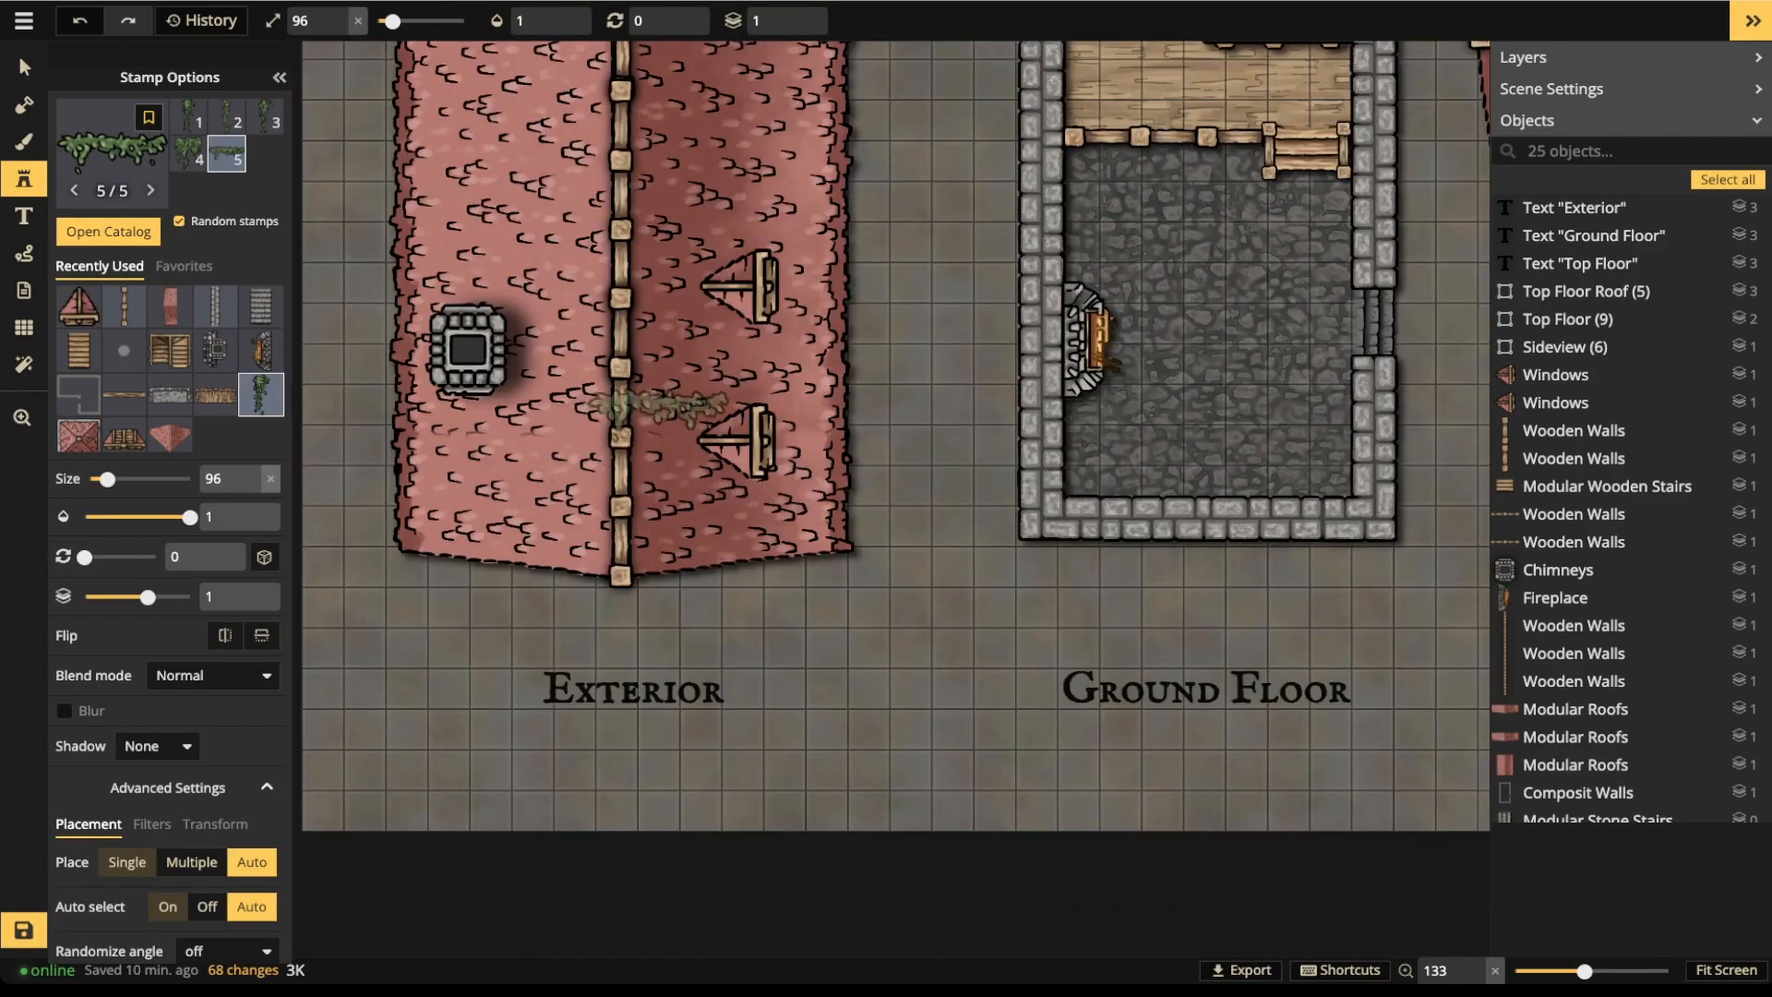
alt+scroll(621, 420, down, 4)
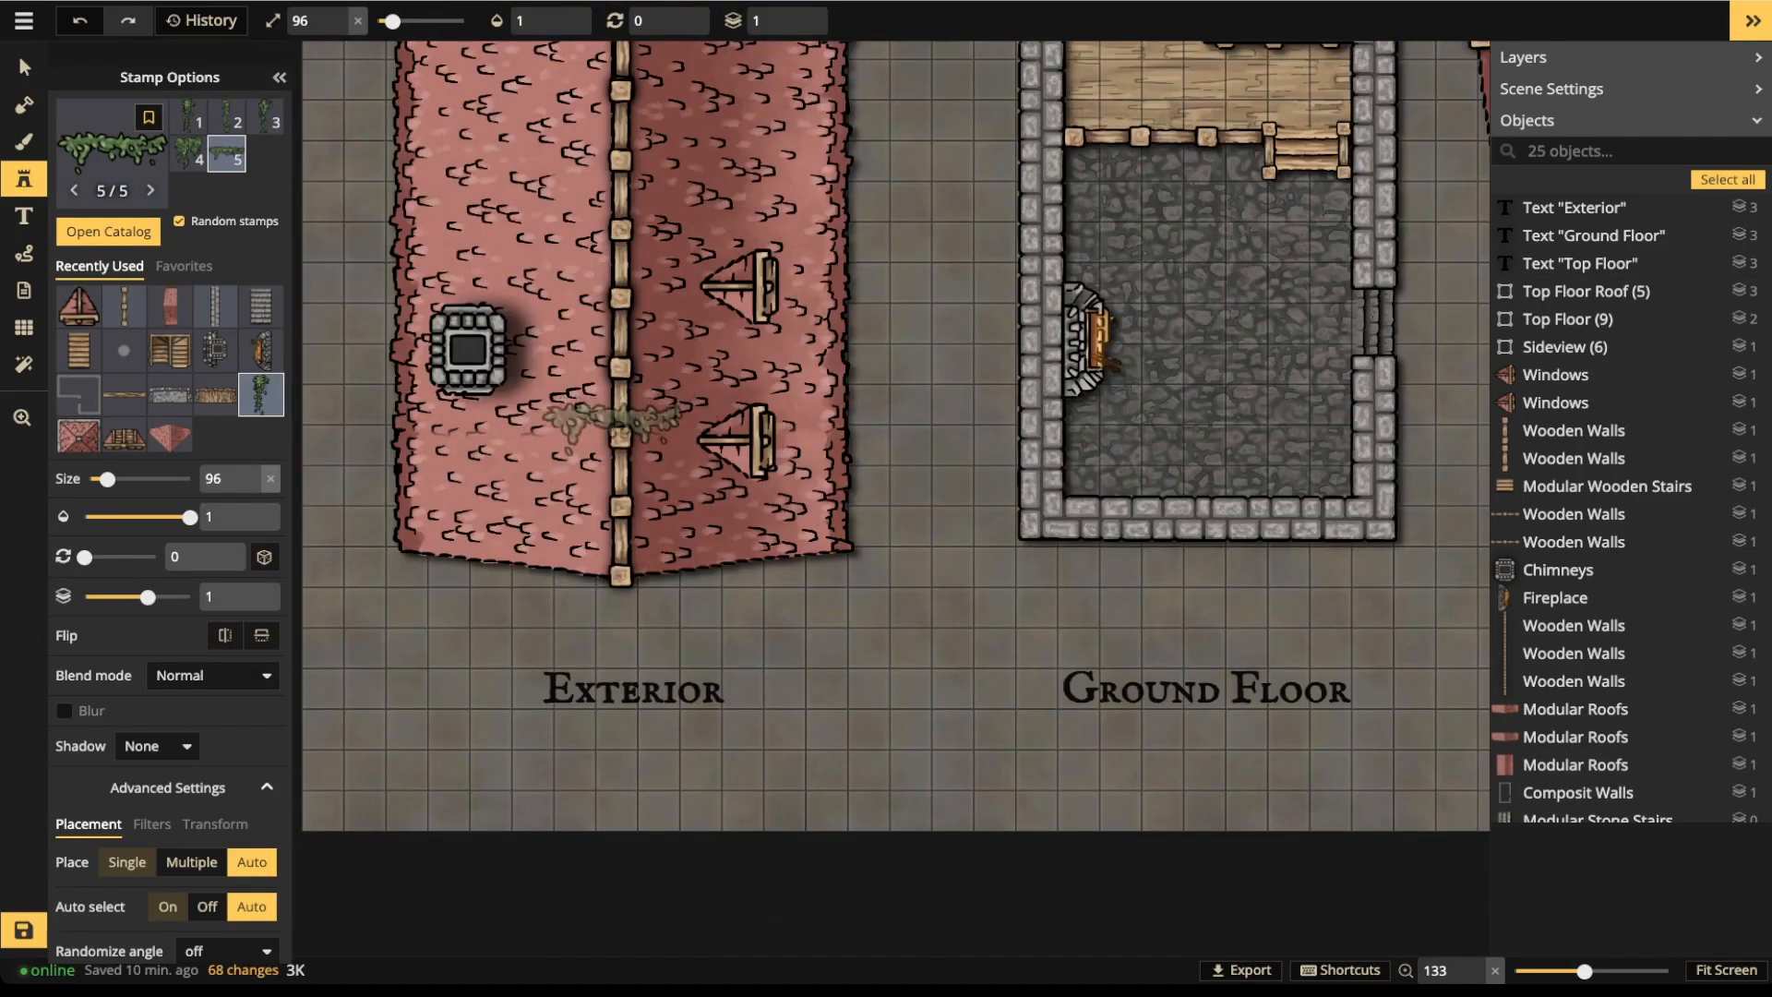
alt+scroll(609, 450, down, 2)
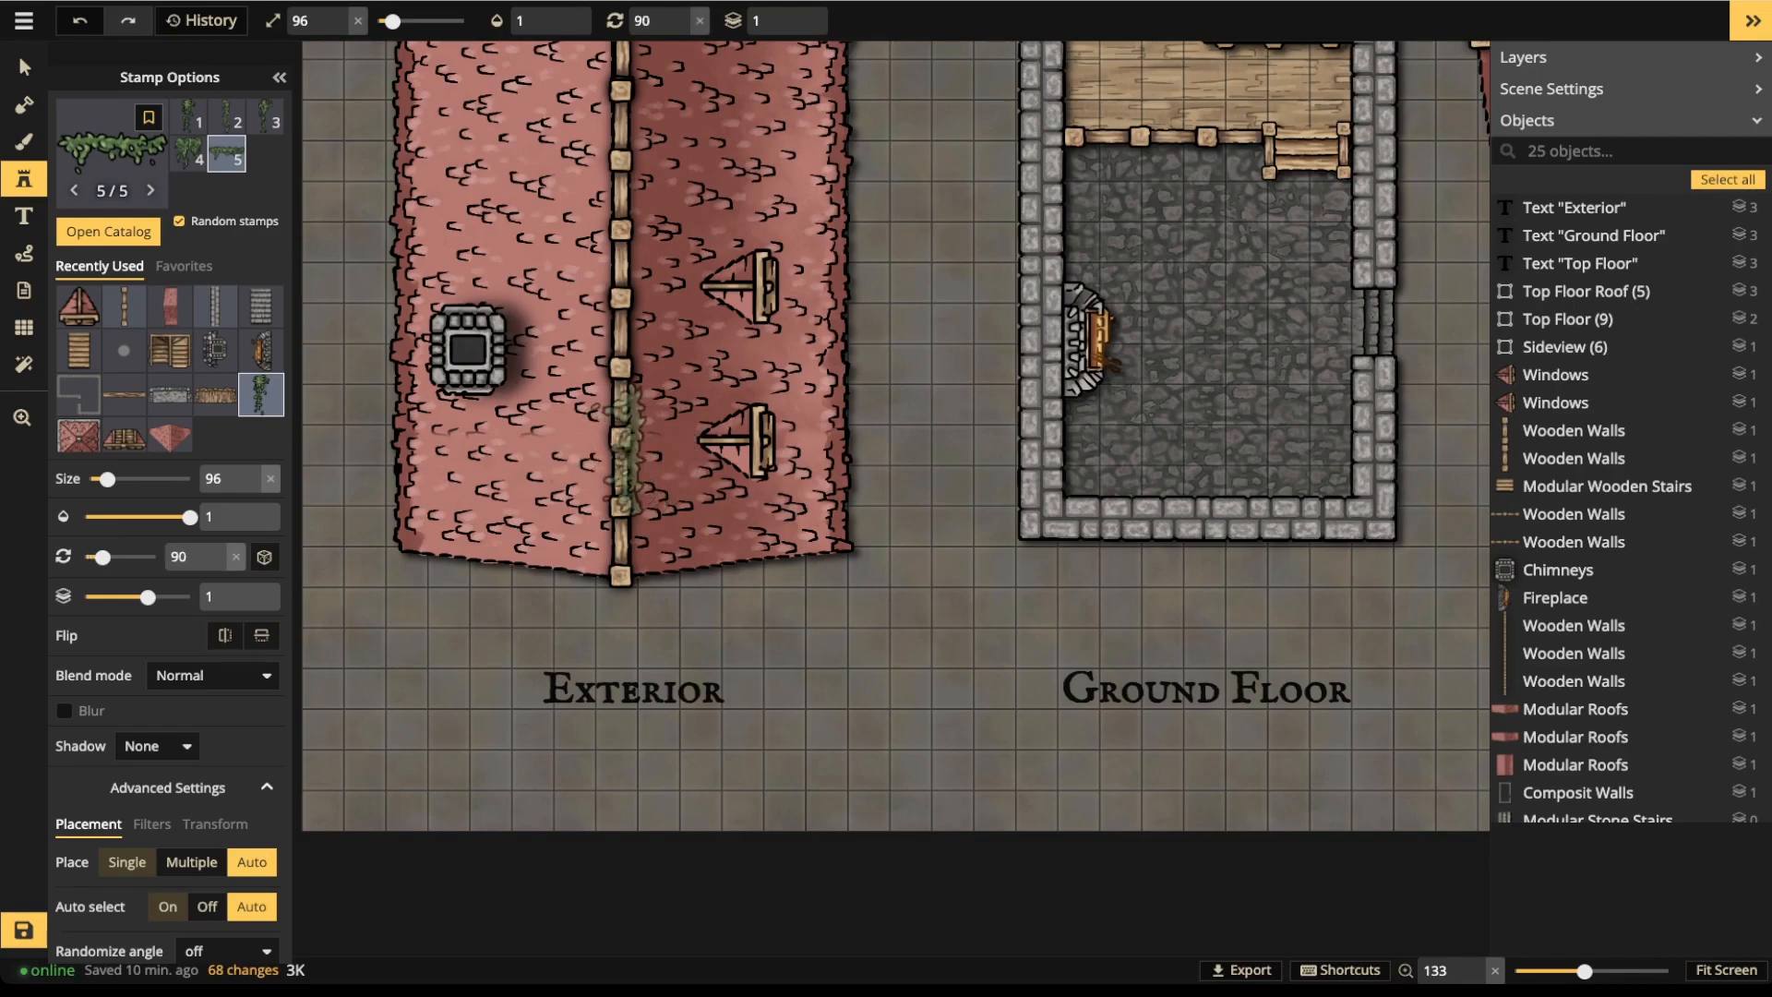
click(609, 451)
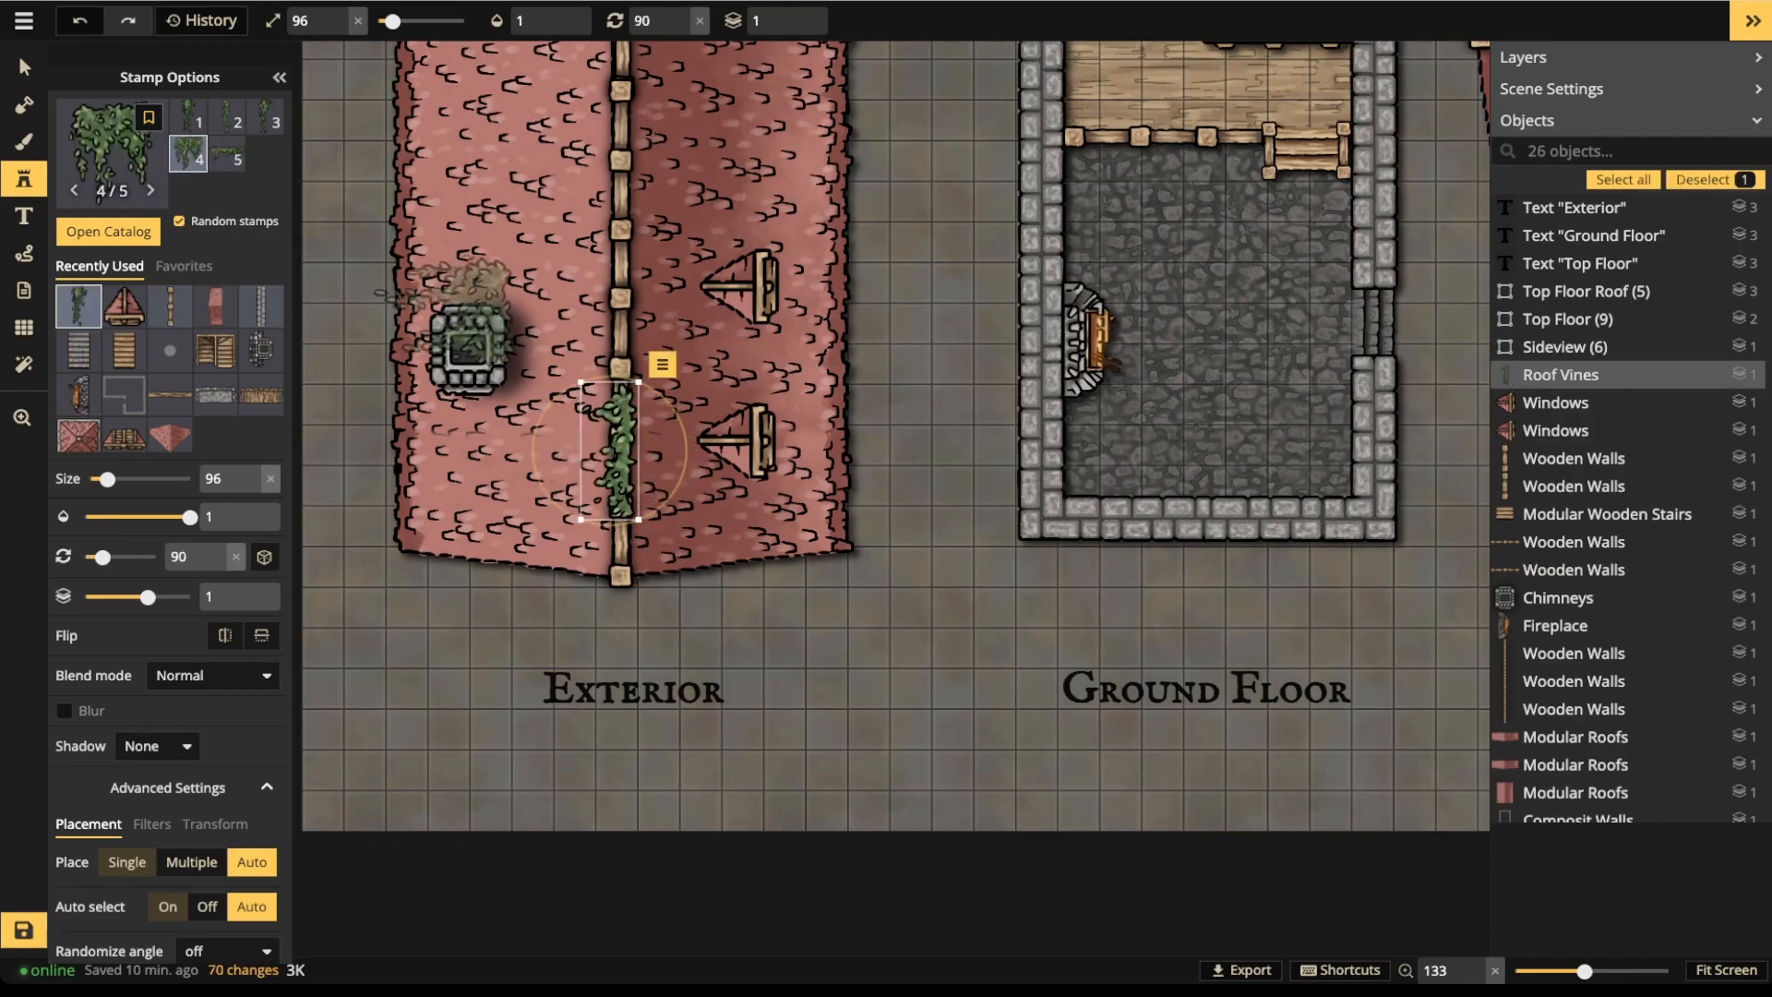
- Stamp a vine reaching west from the ridge's southern part, and the bushy fourth Roof Vines variant over the ridge north of the chimney
click(466, 348)
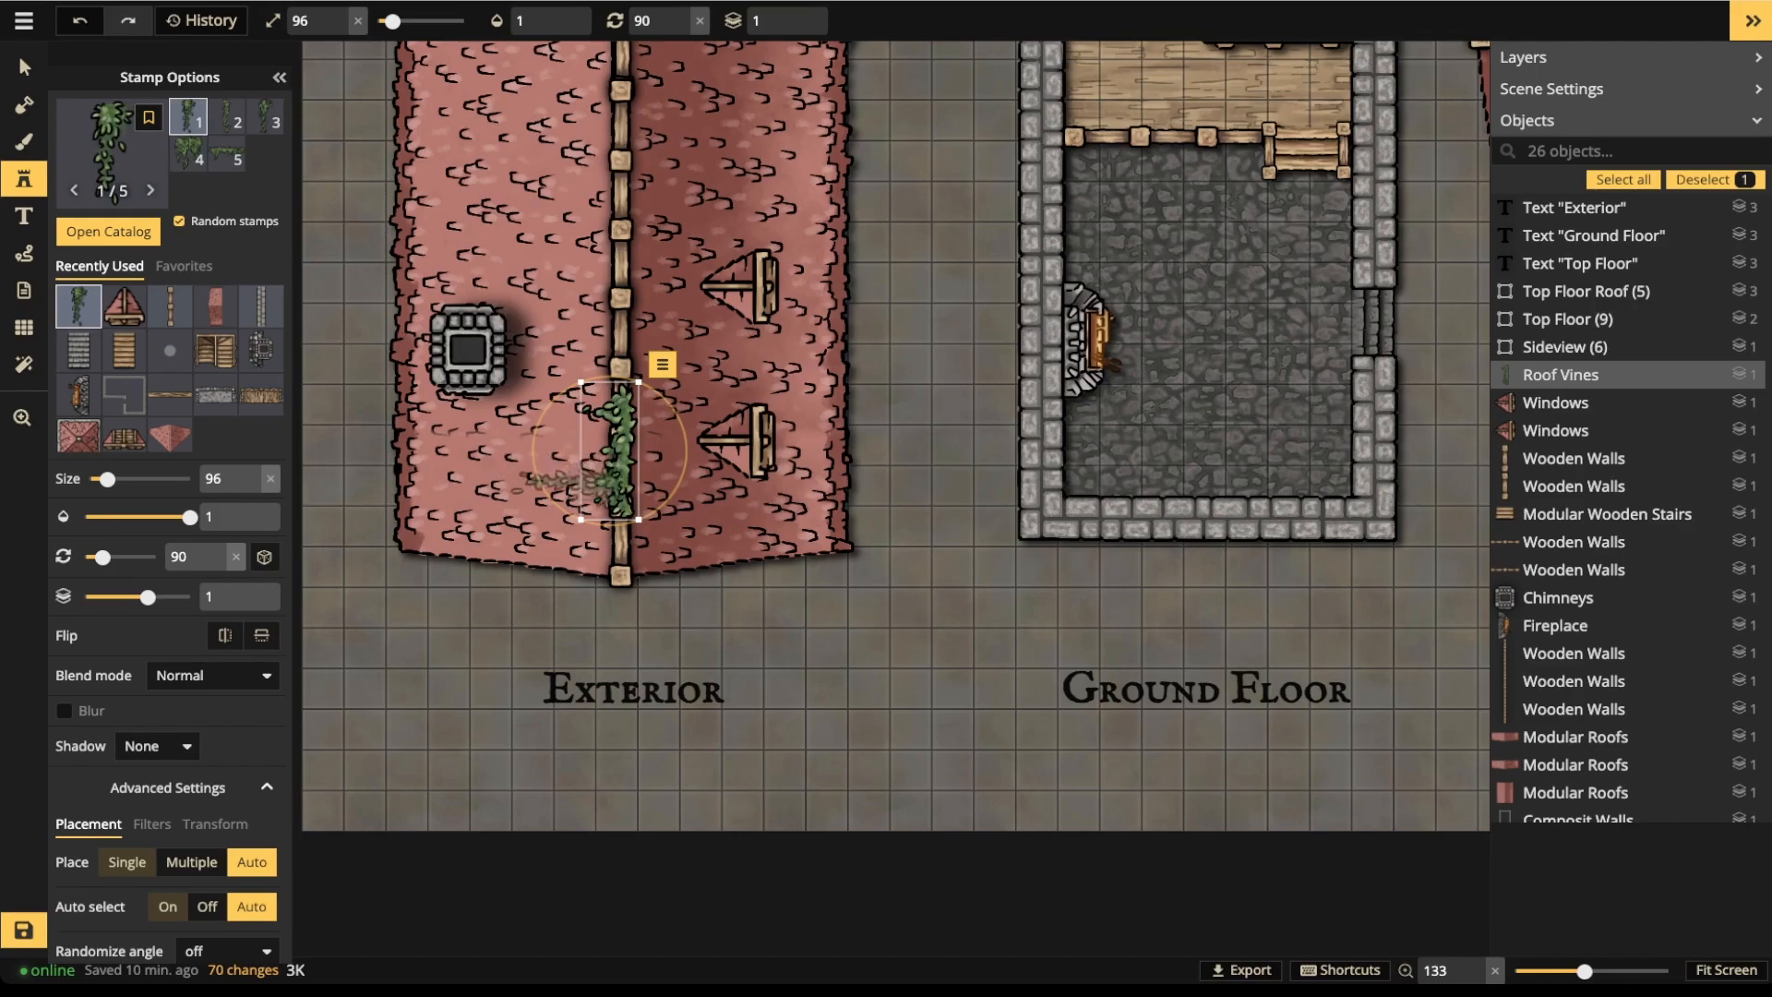
click(566, 491)
click(563, 505)
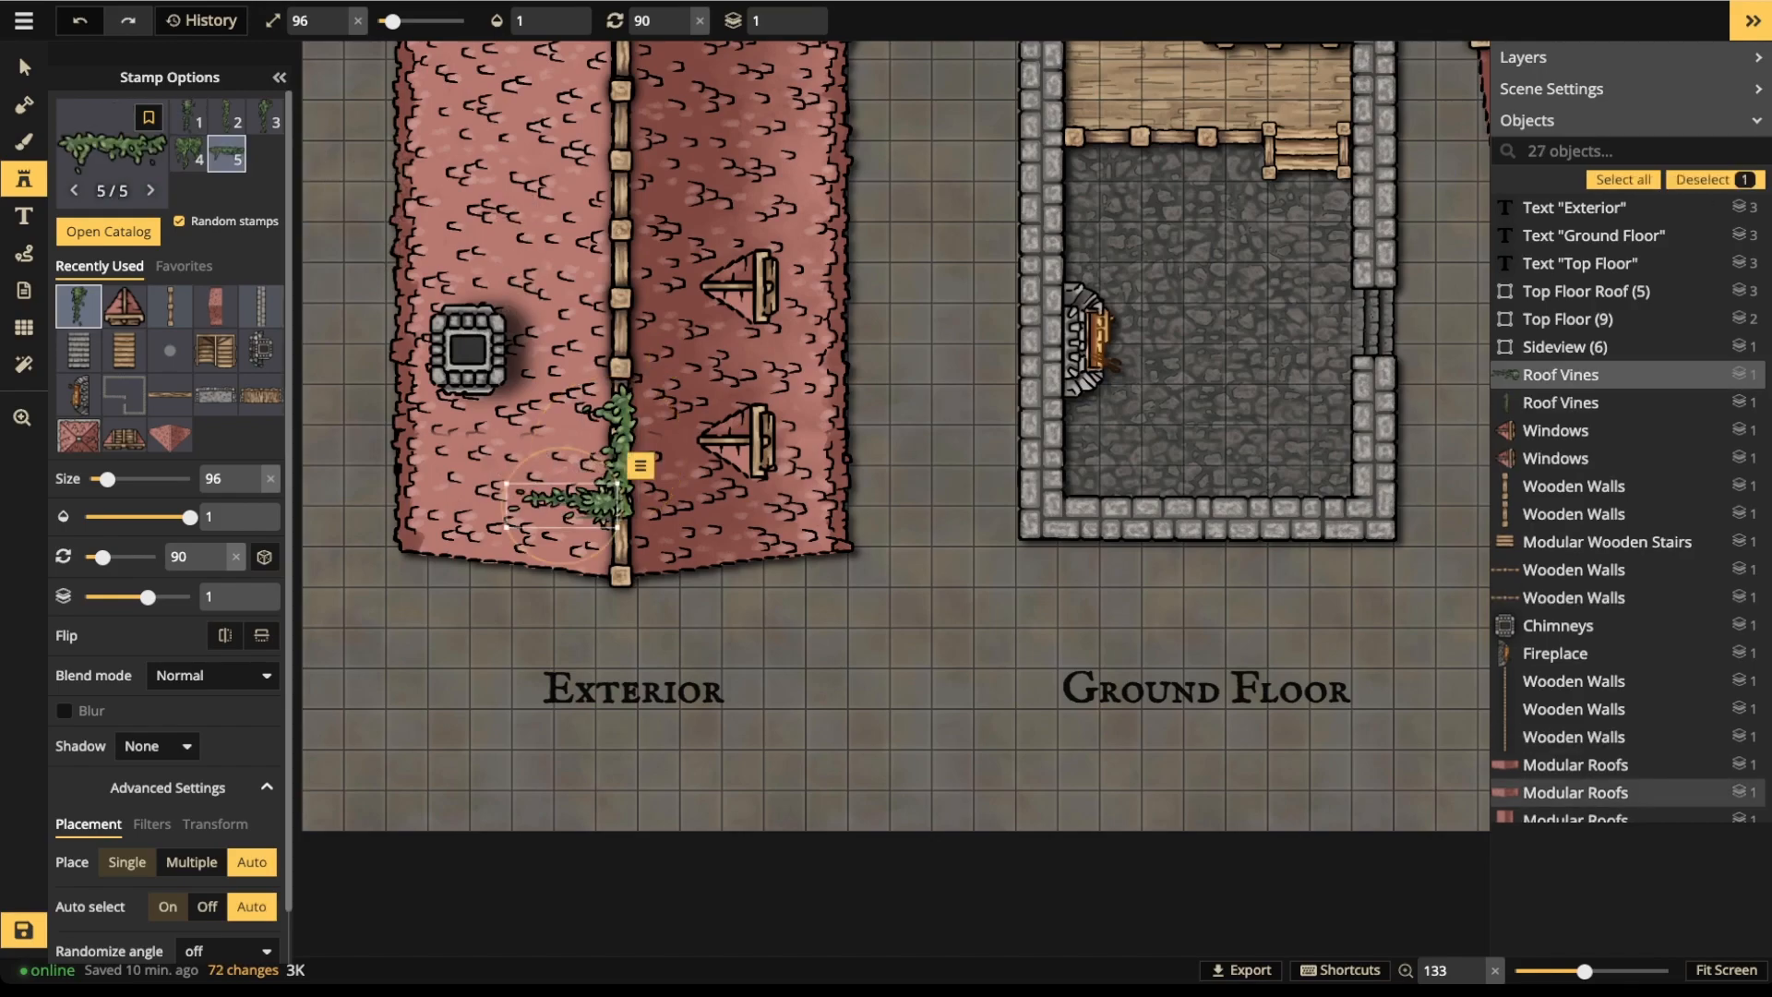
click(188, 152)
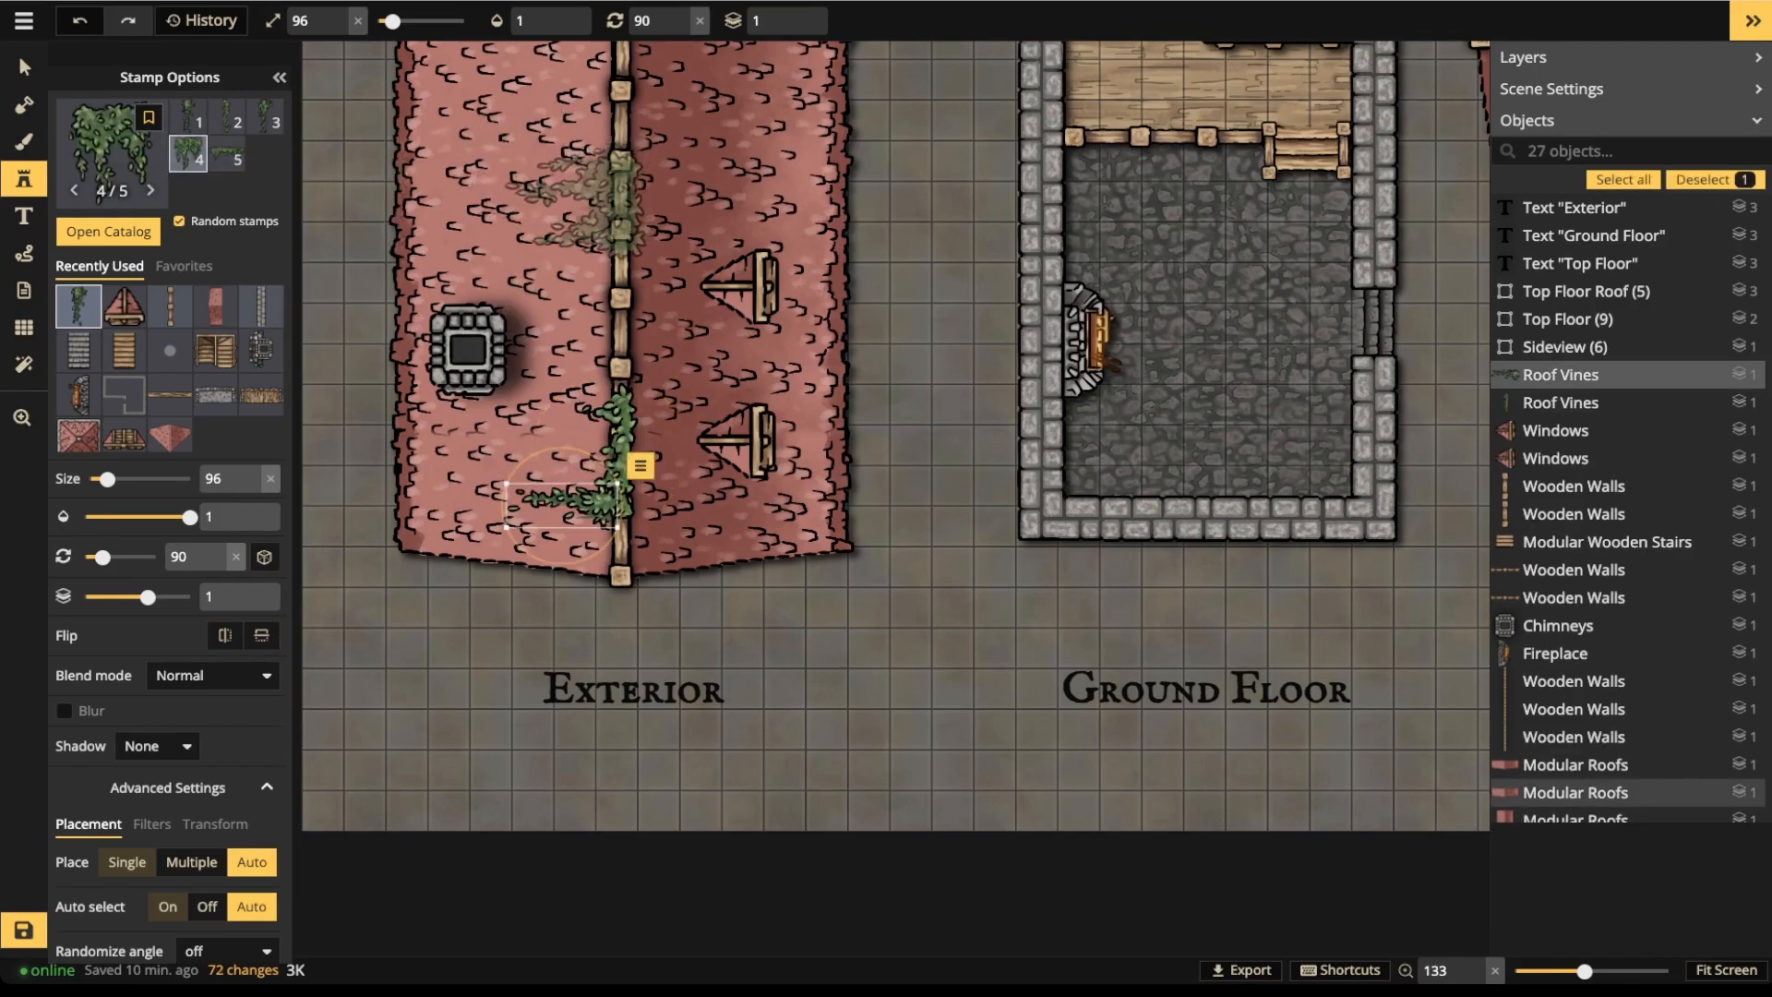
click(576, 203)
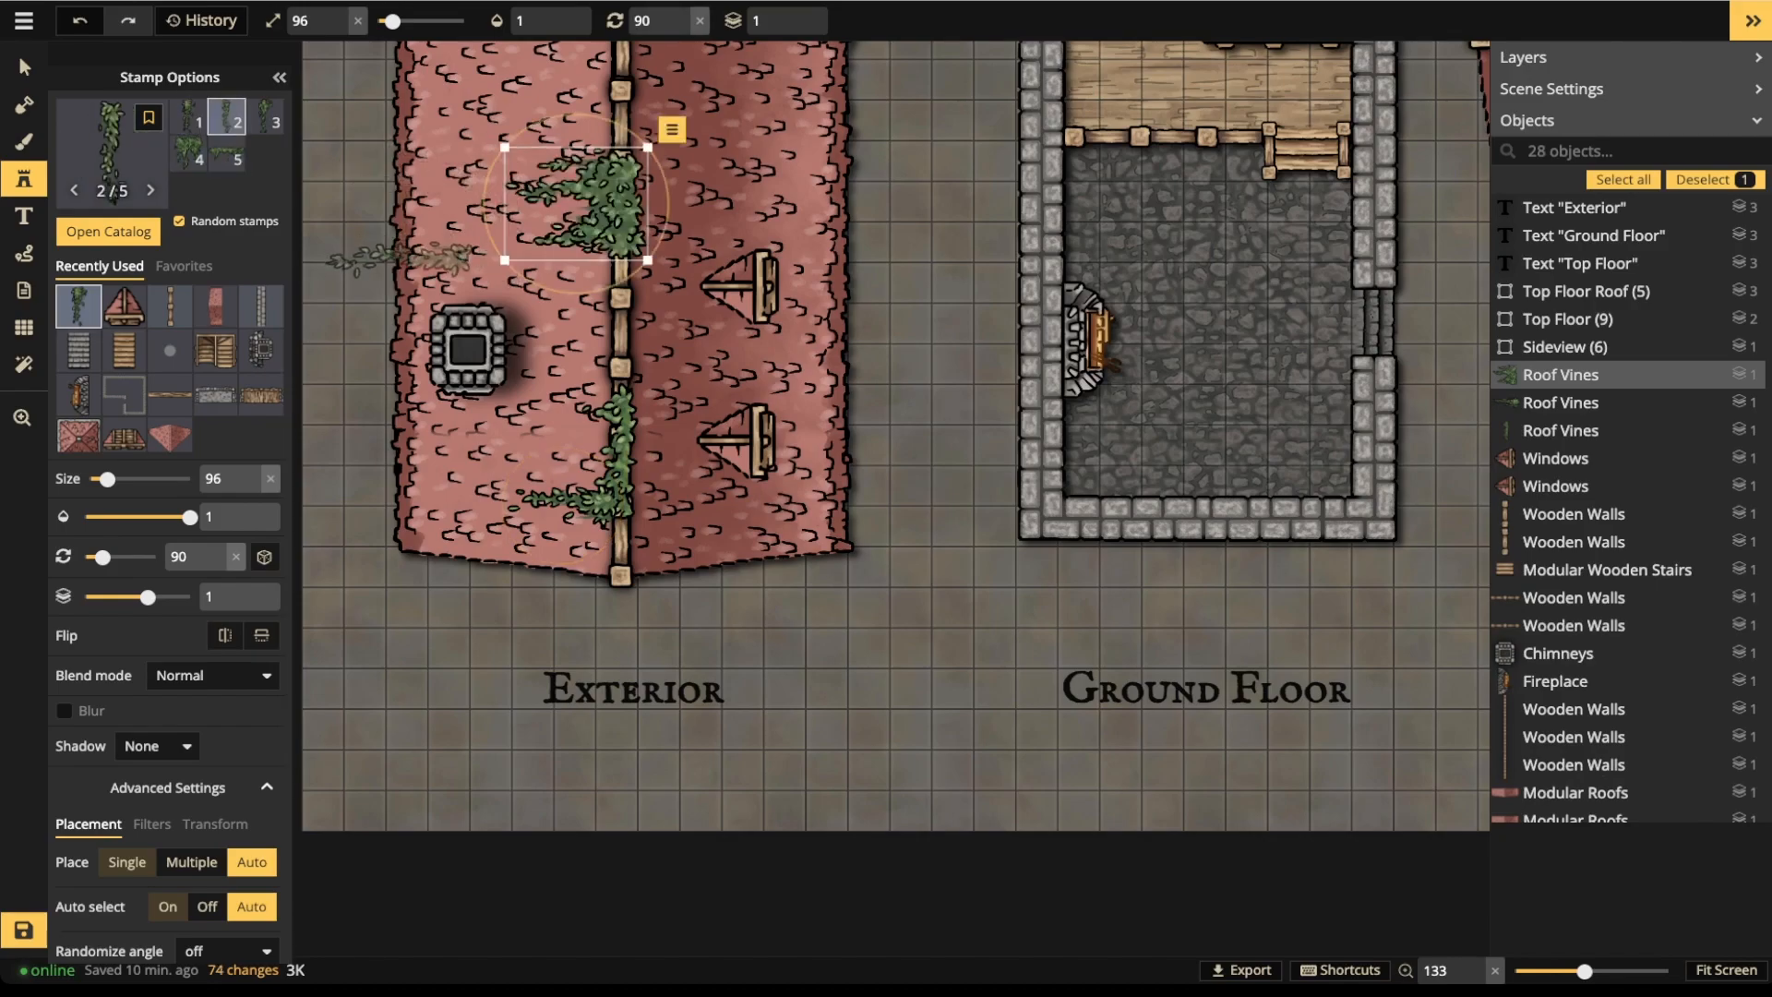
- Stamp the second Roof Vines variant, rotated 270 degrees, from the ridge eastward across the southern dormer
key(Escape)
alt+scroll(403, 447, up, 6)
alt+scroll(403, 446, up, 3)
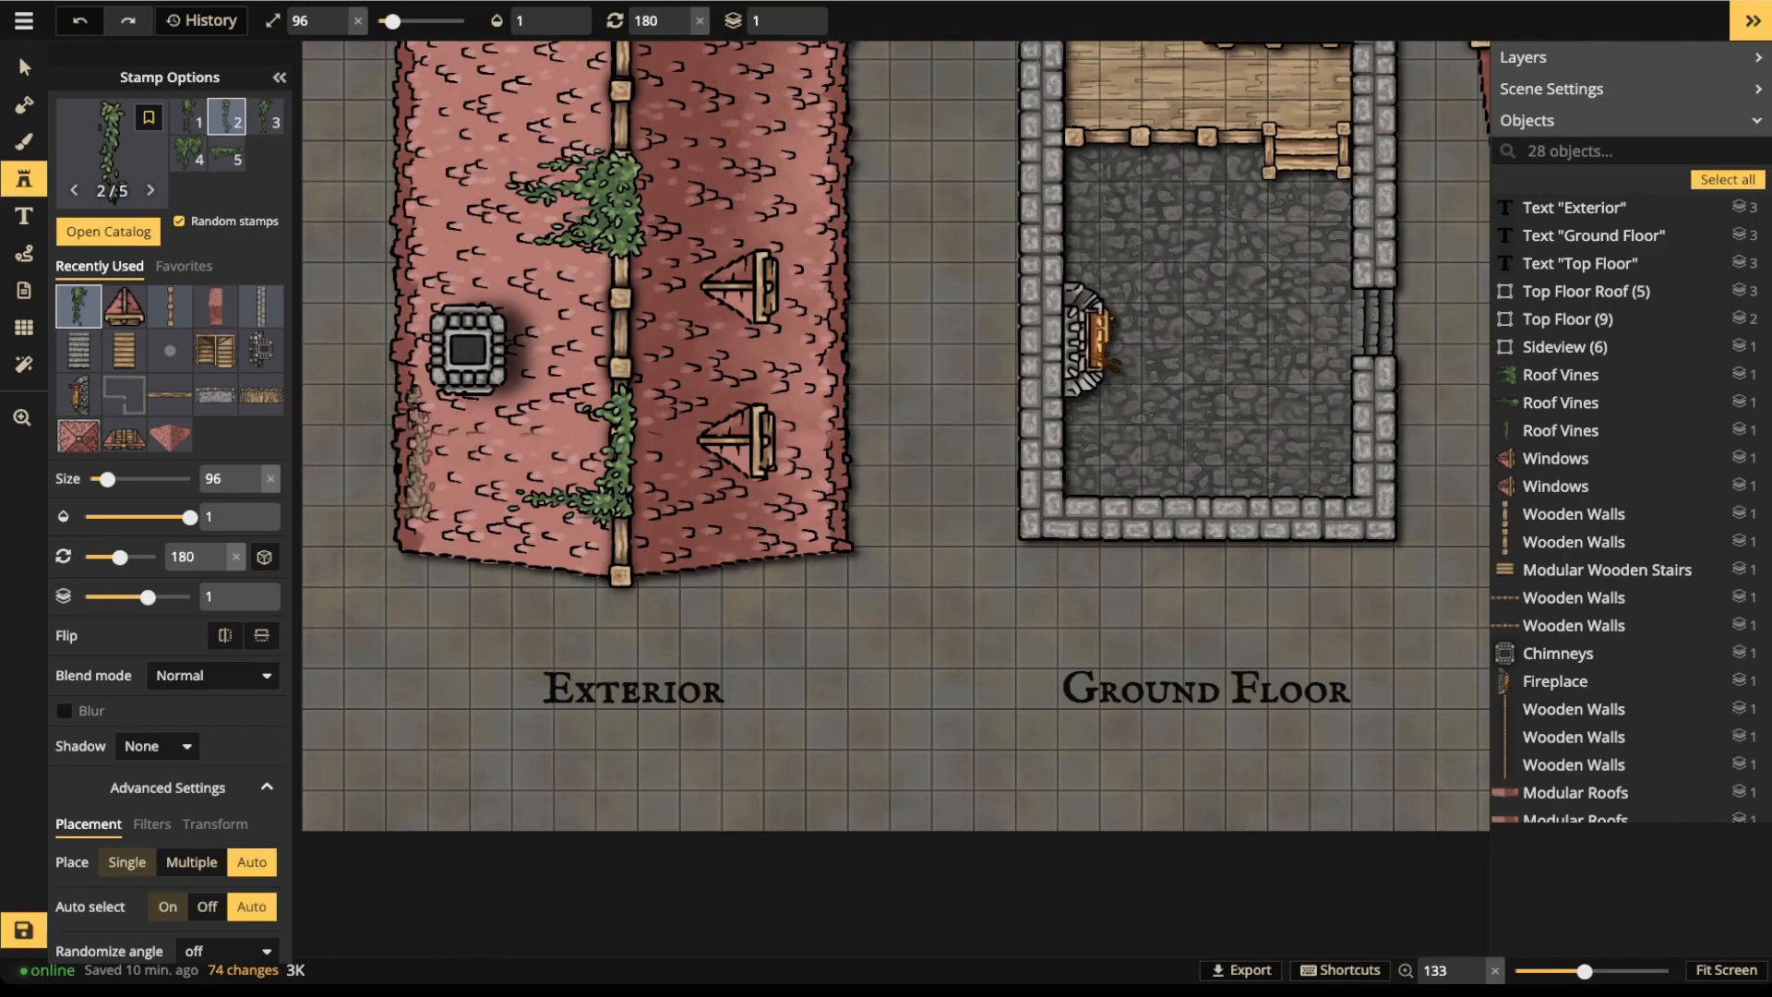
alt+scroll(620, 628, up, 6)
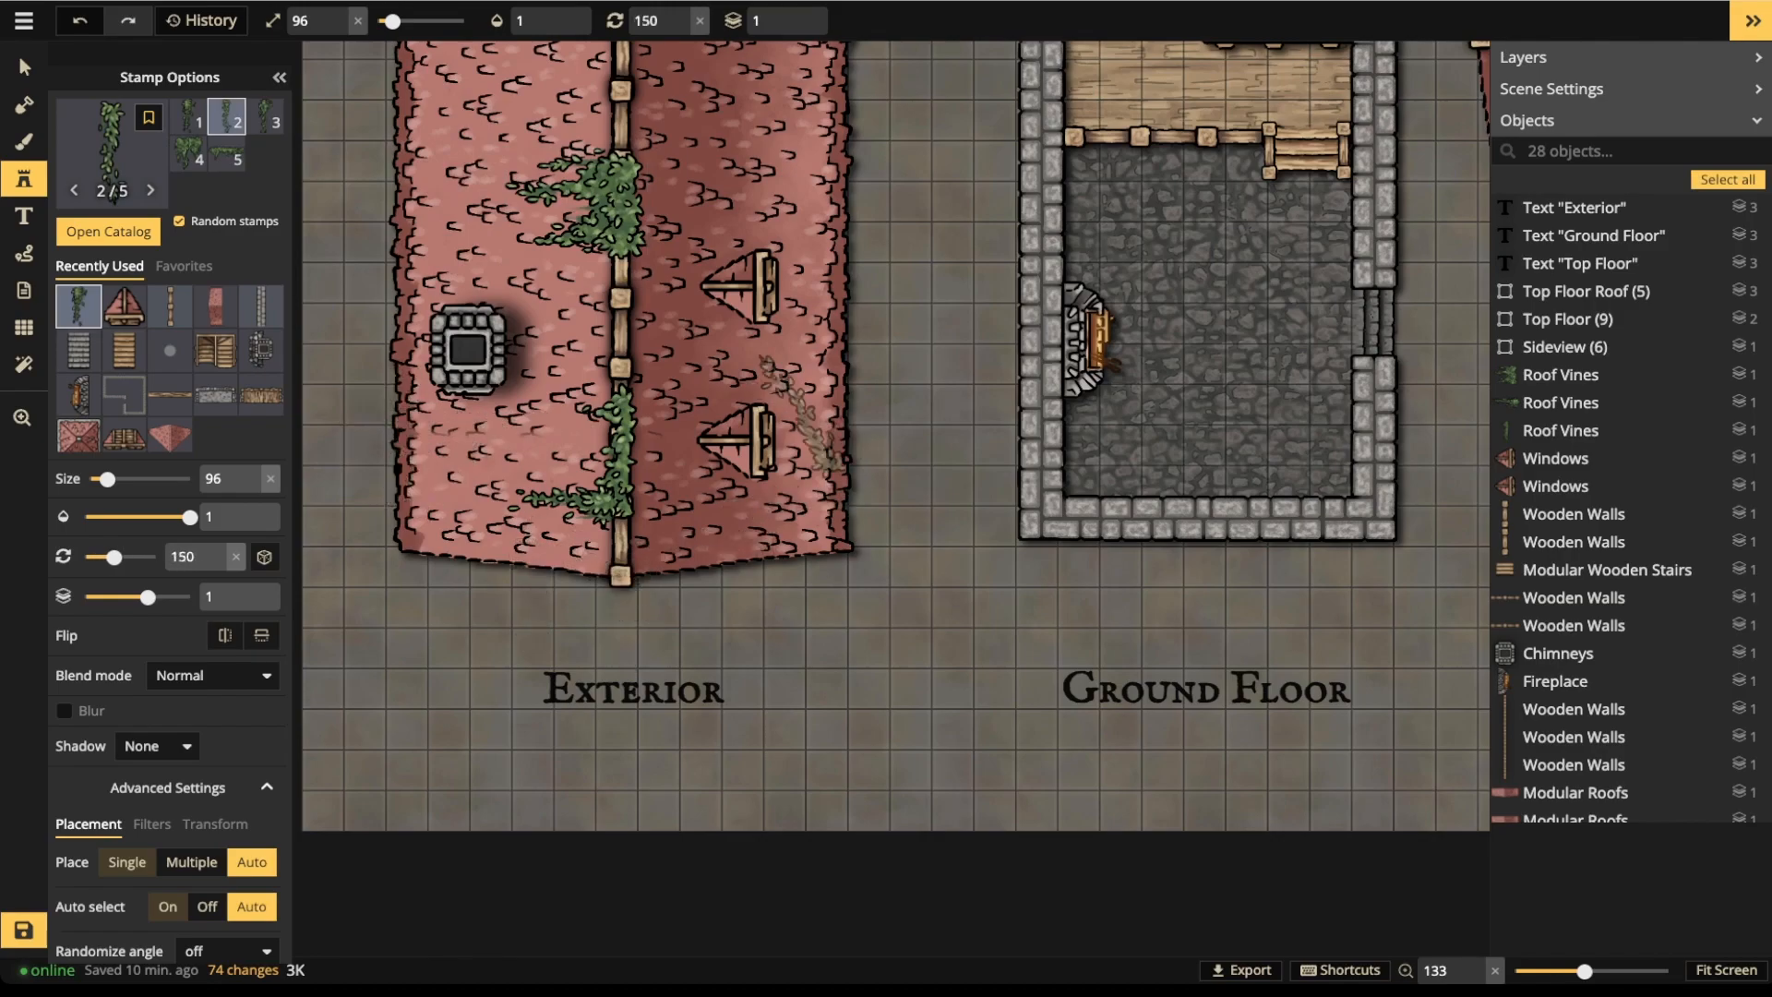
alt+scroll(683, 442, up, 3)
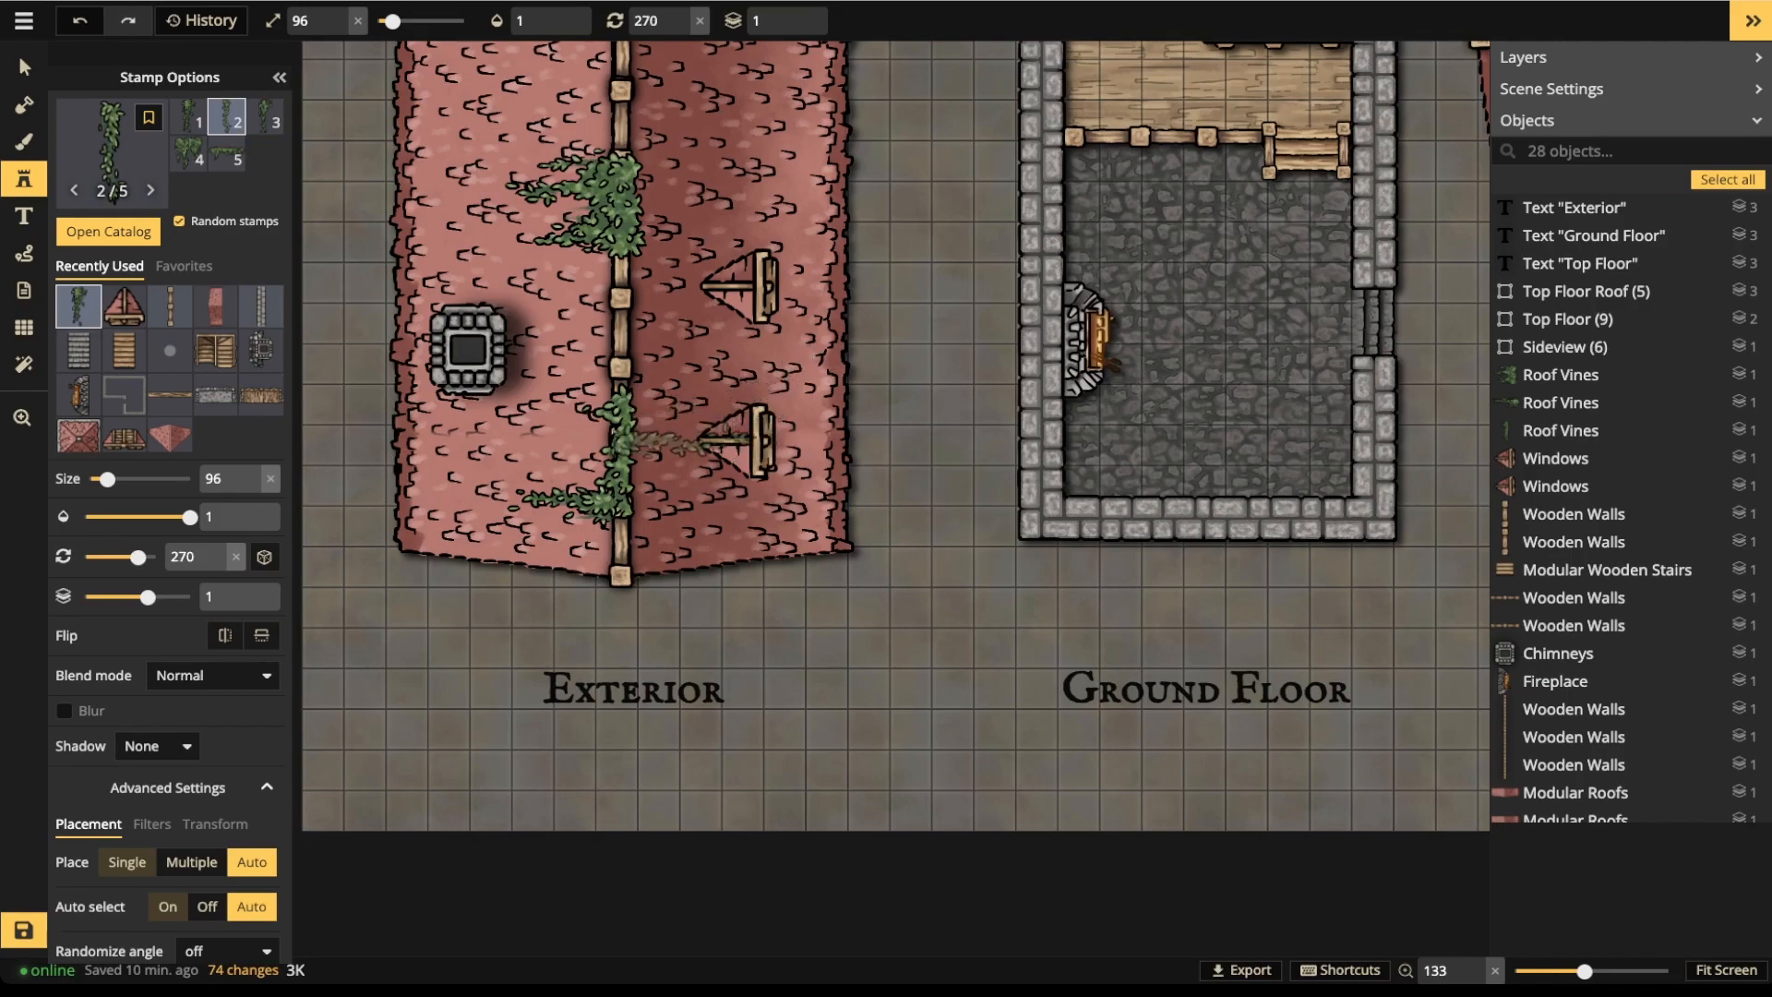
click(684, 442)
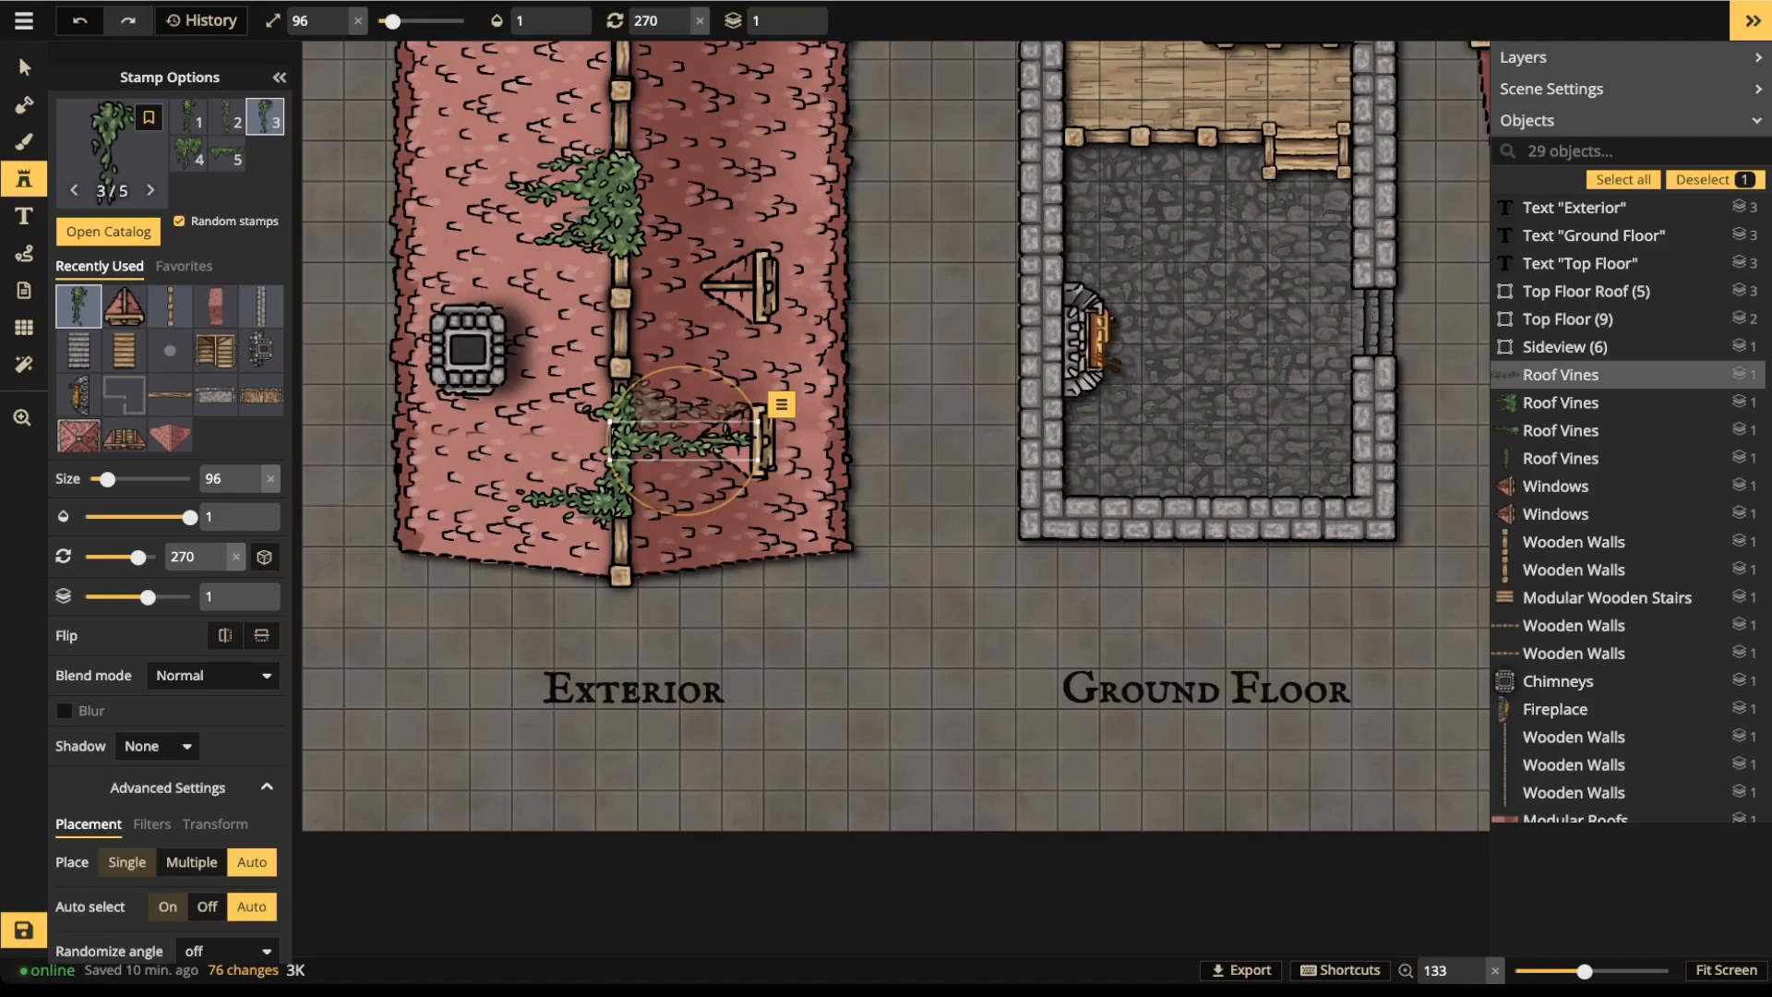
- Lower the brightness of the vine on the southern dormer to 87
scroll(171, 526, down, 1)
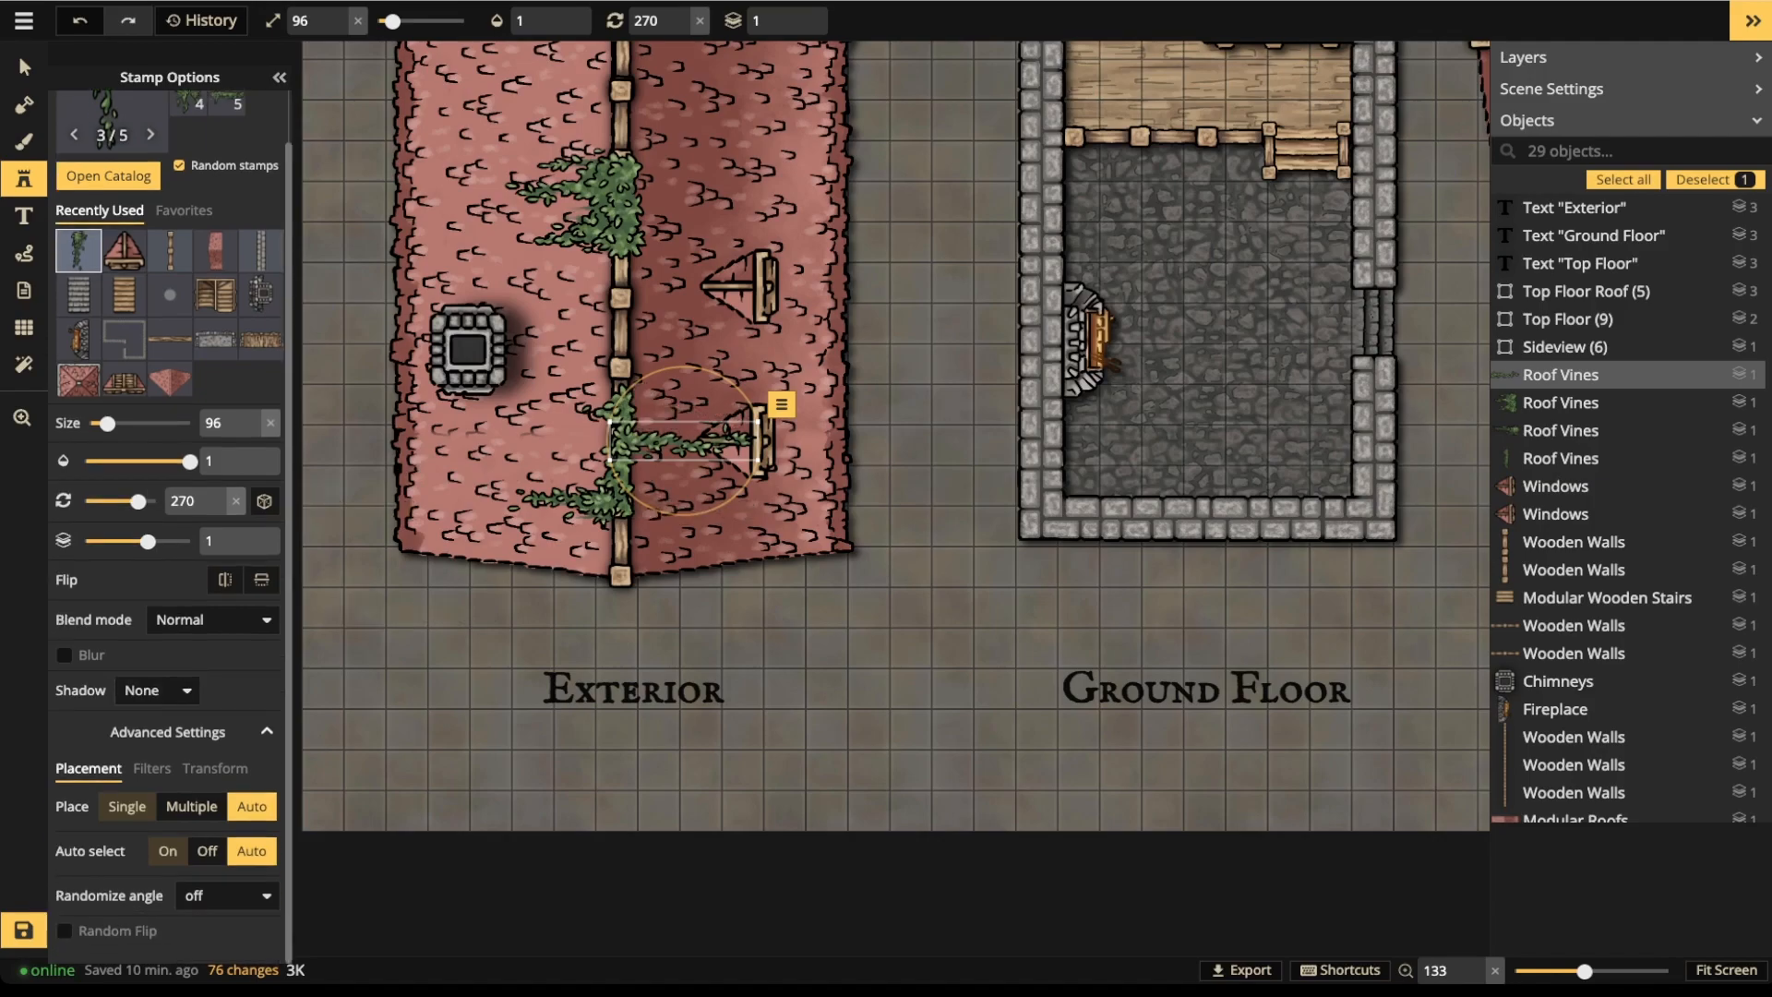
click(152, 767)
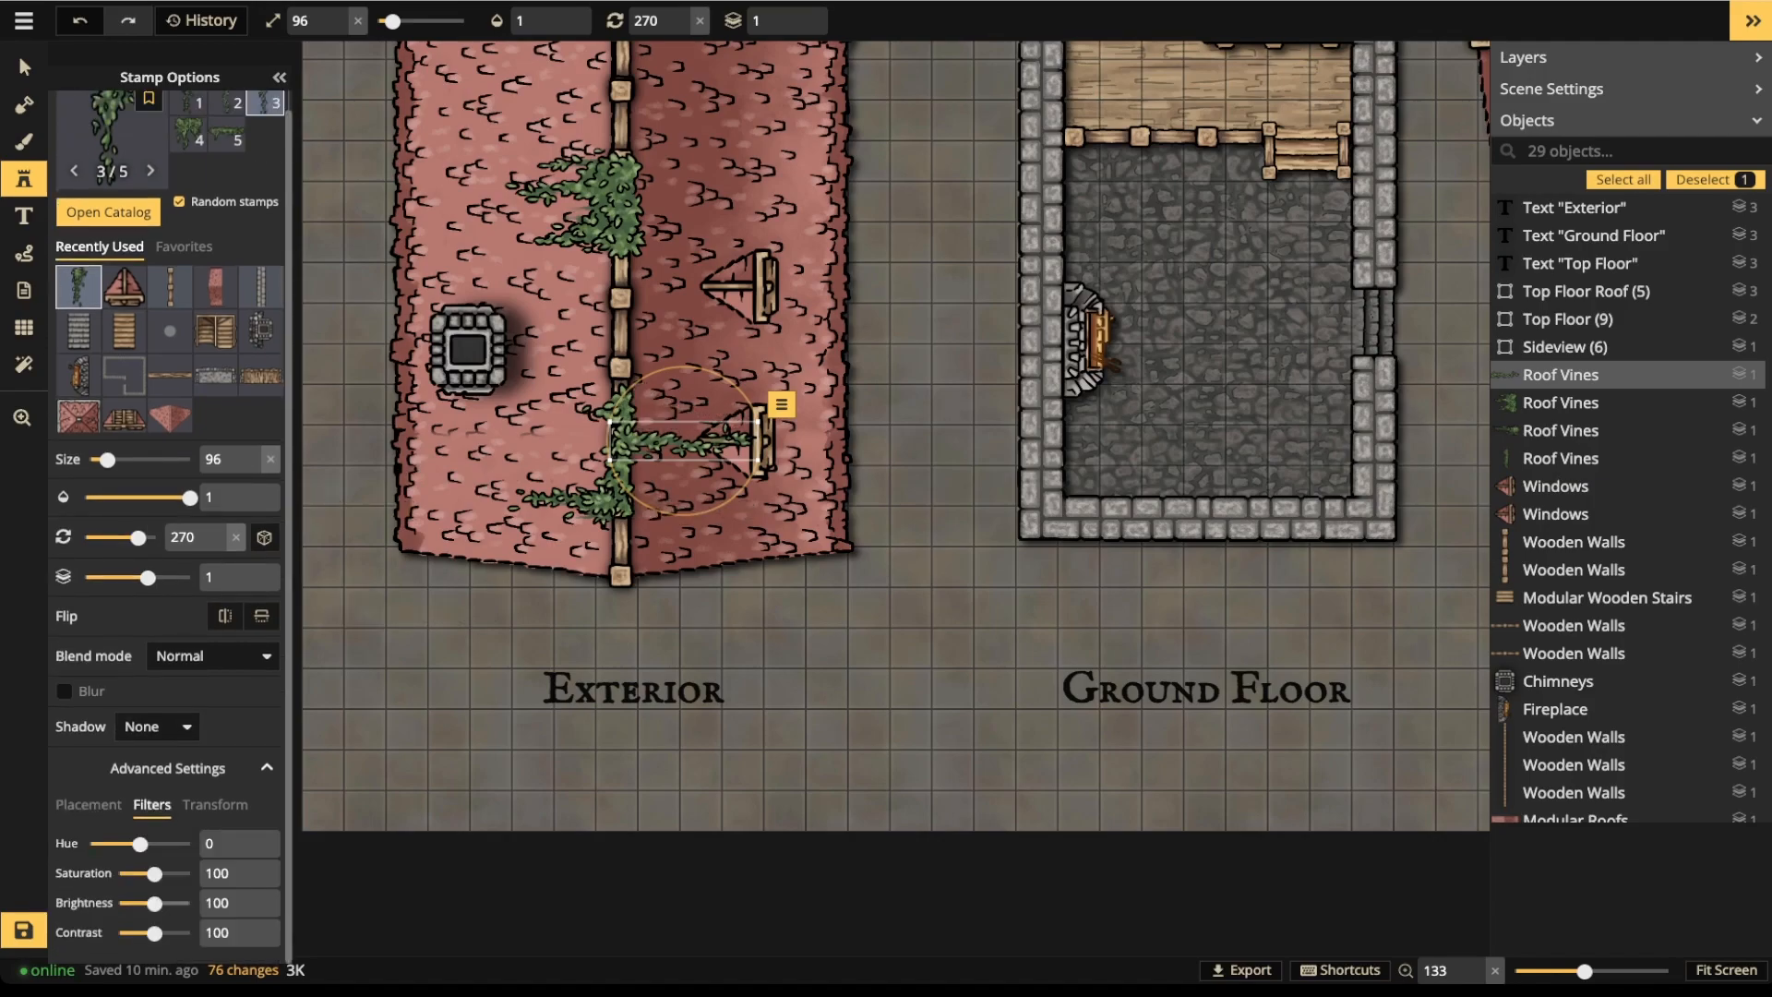
drag(154, 903, 150, 902)
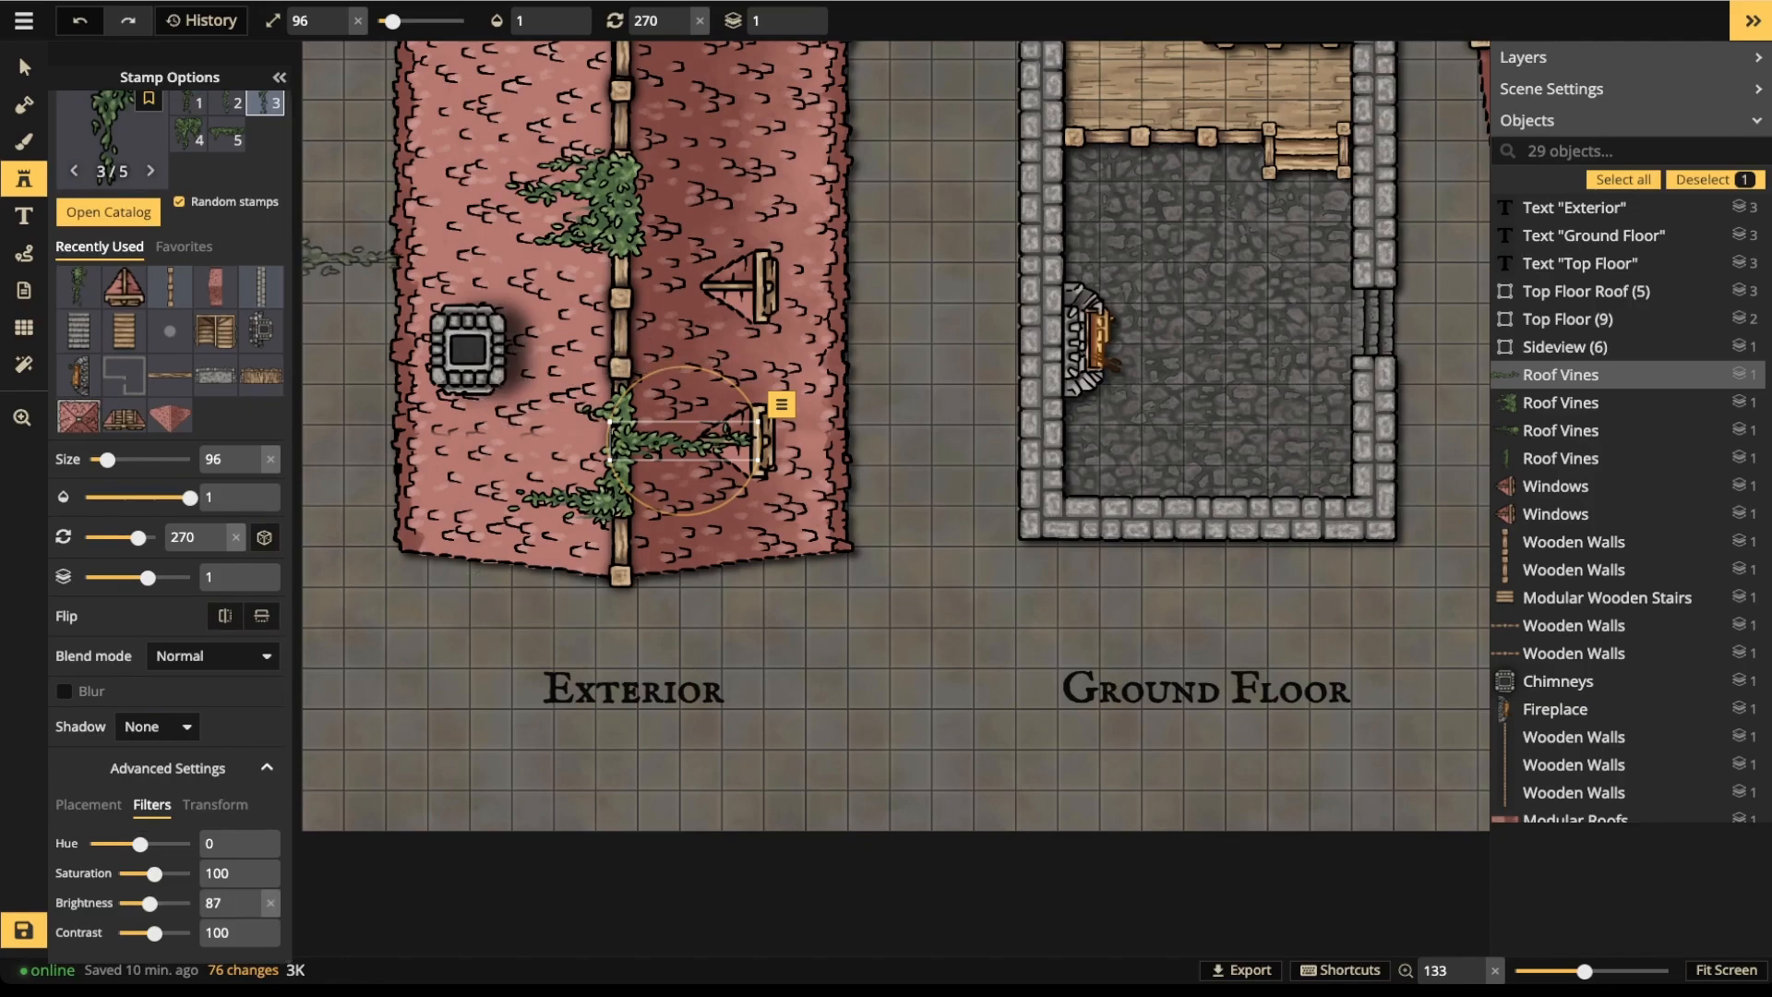
- Select both dormer windows on the Exterior roof's east slope together
click(25, 68)
click(740, 287)
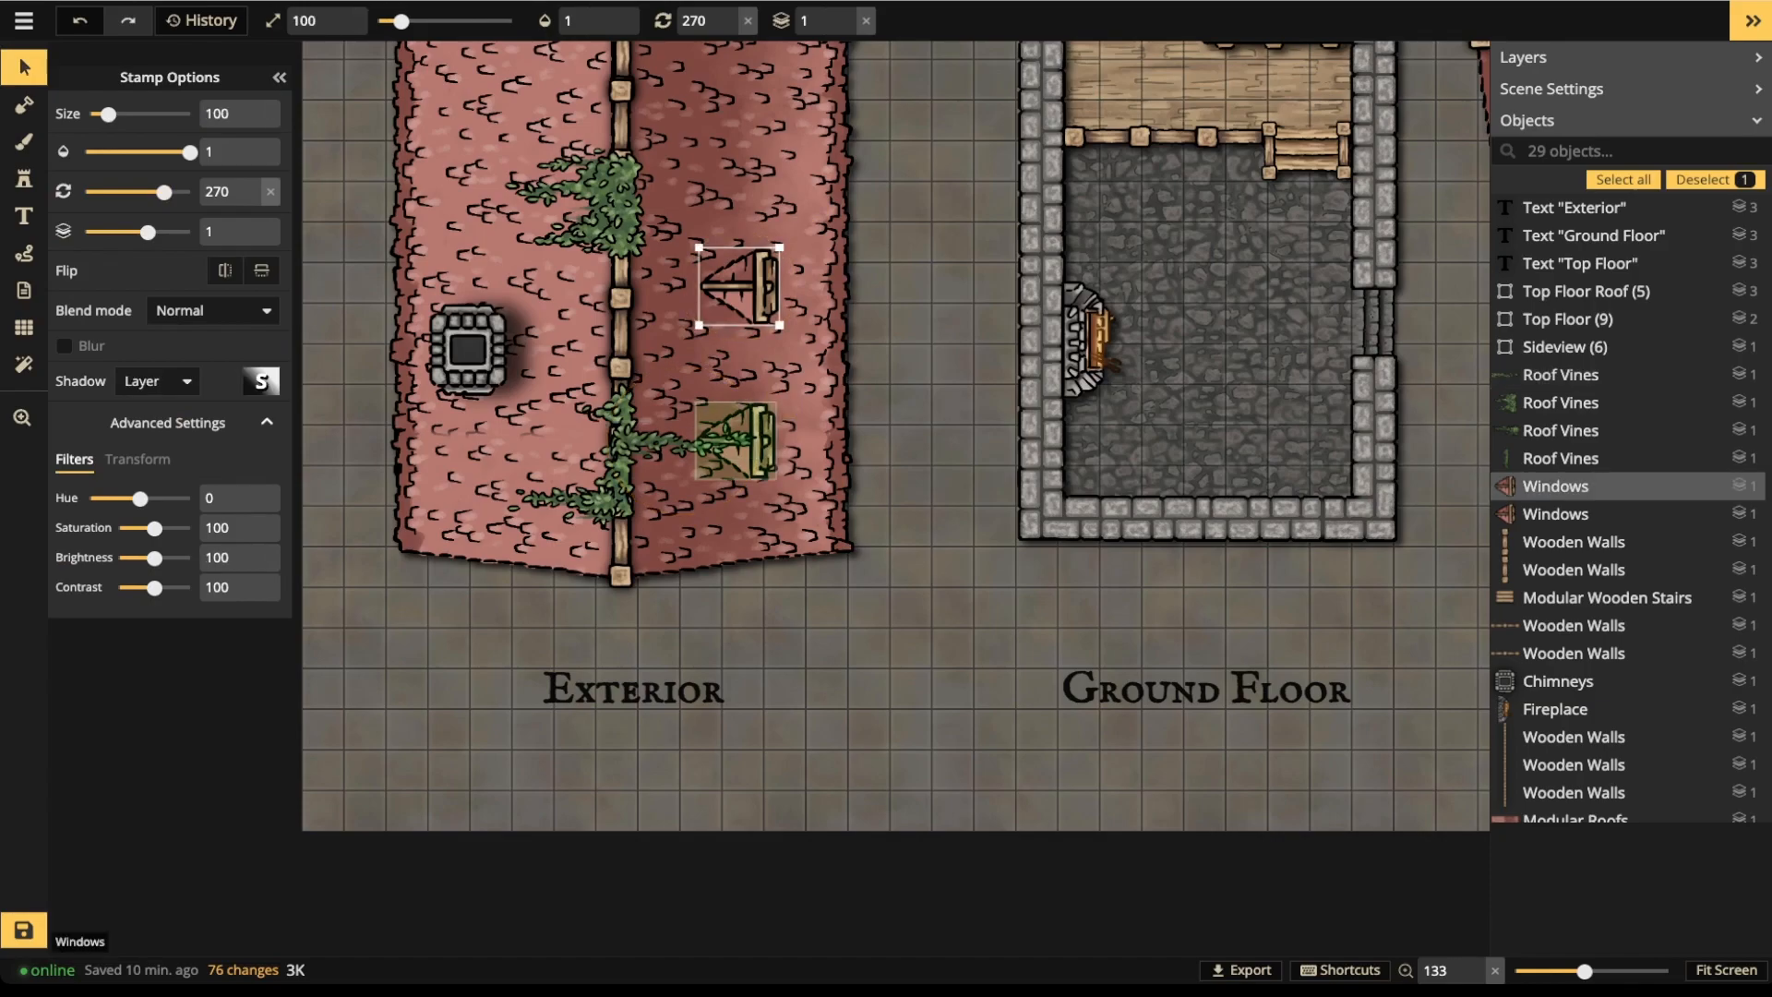
shift+click(736, 441)
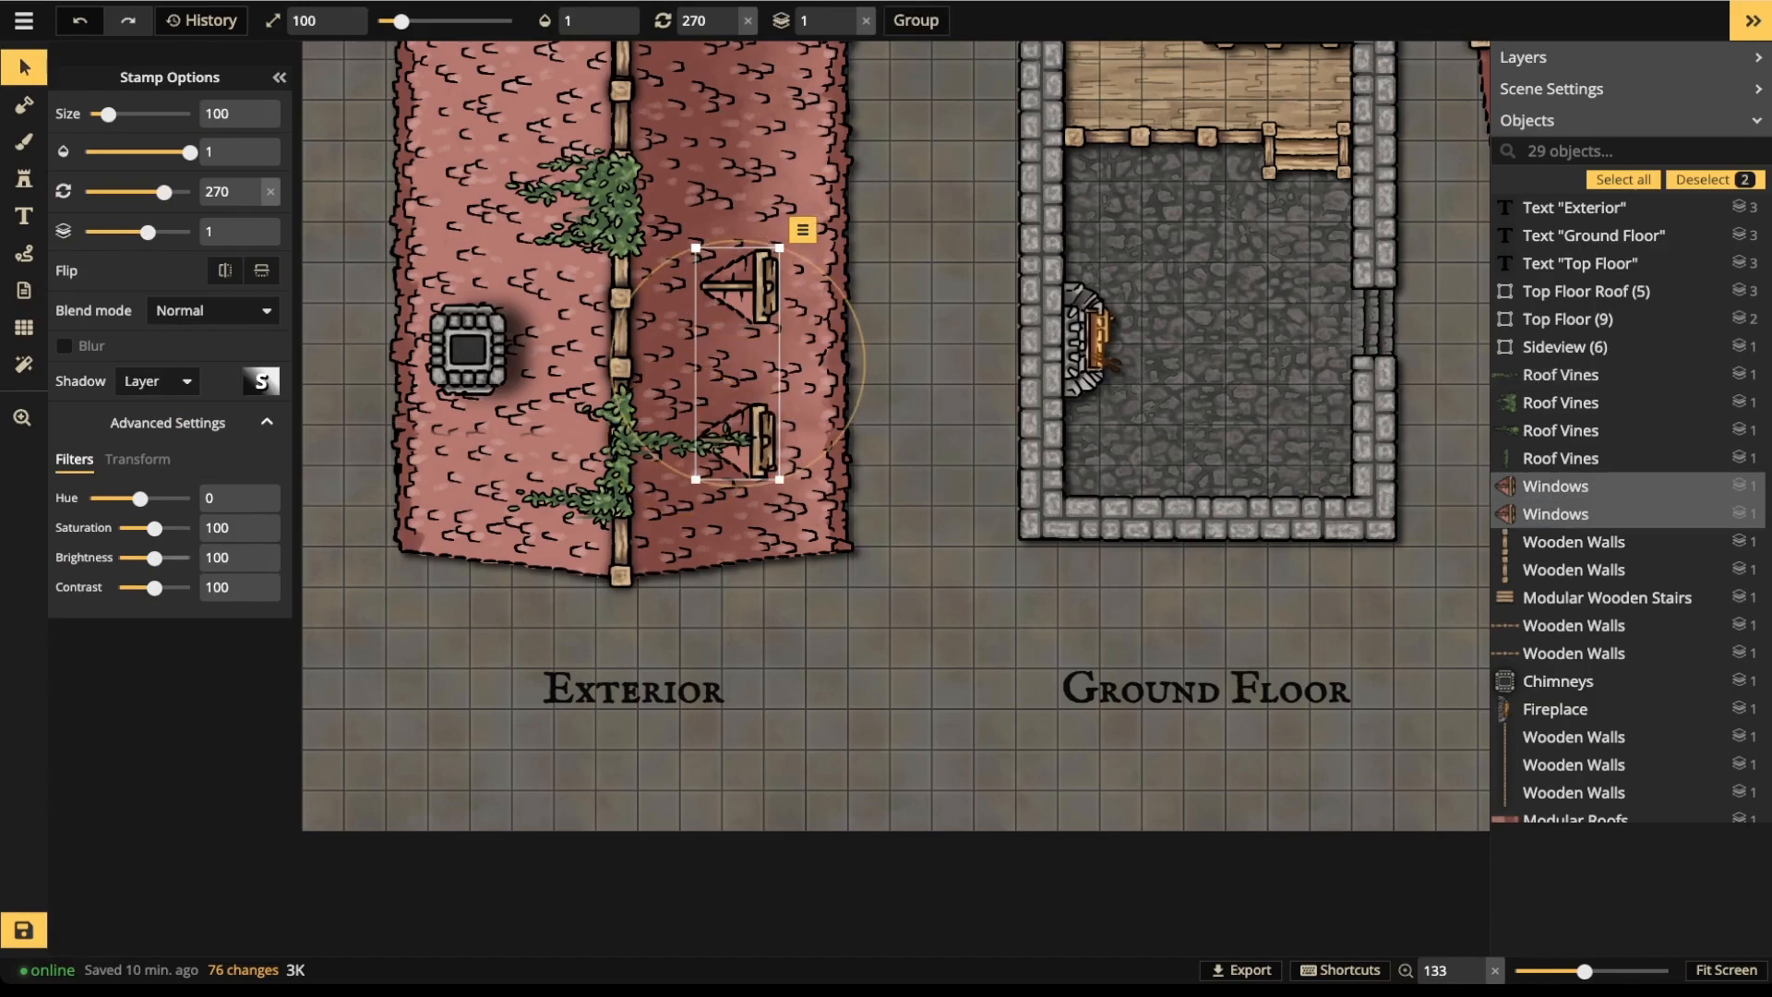
key(Escape)
- Group all the Exterior roof pieces together with the ridge beams, chimney, dormers and vines
scroll(702, 323, down, 3)
middle_drag(702, 323, 694, 438)
scroll(705, 590, down, 2)
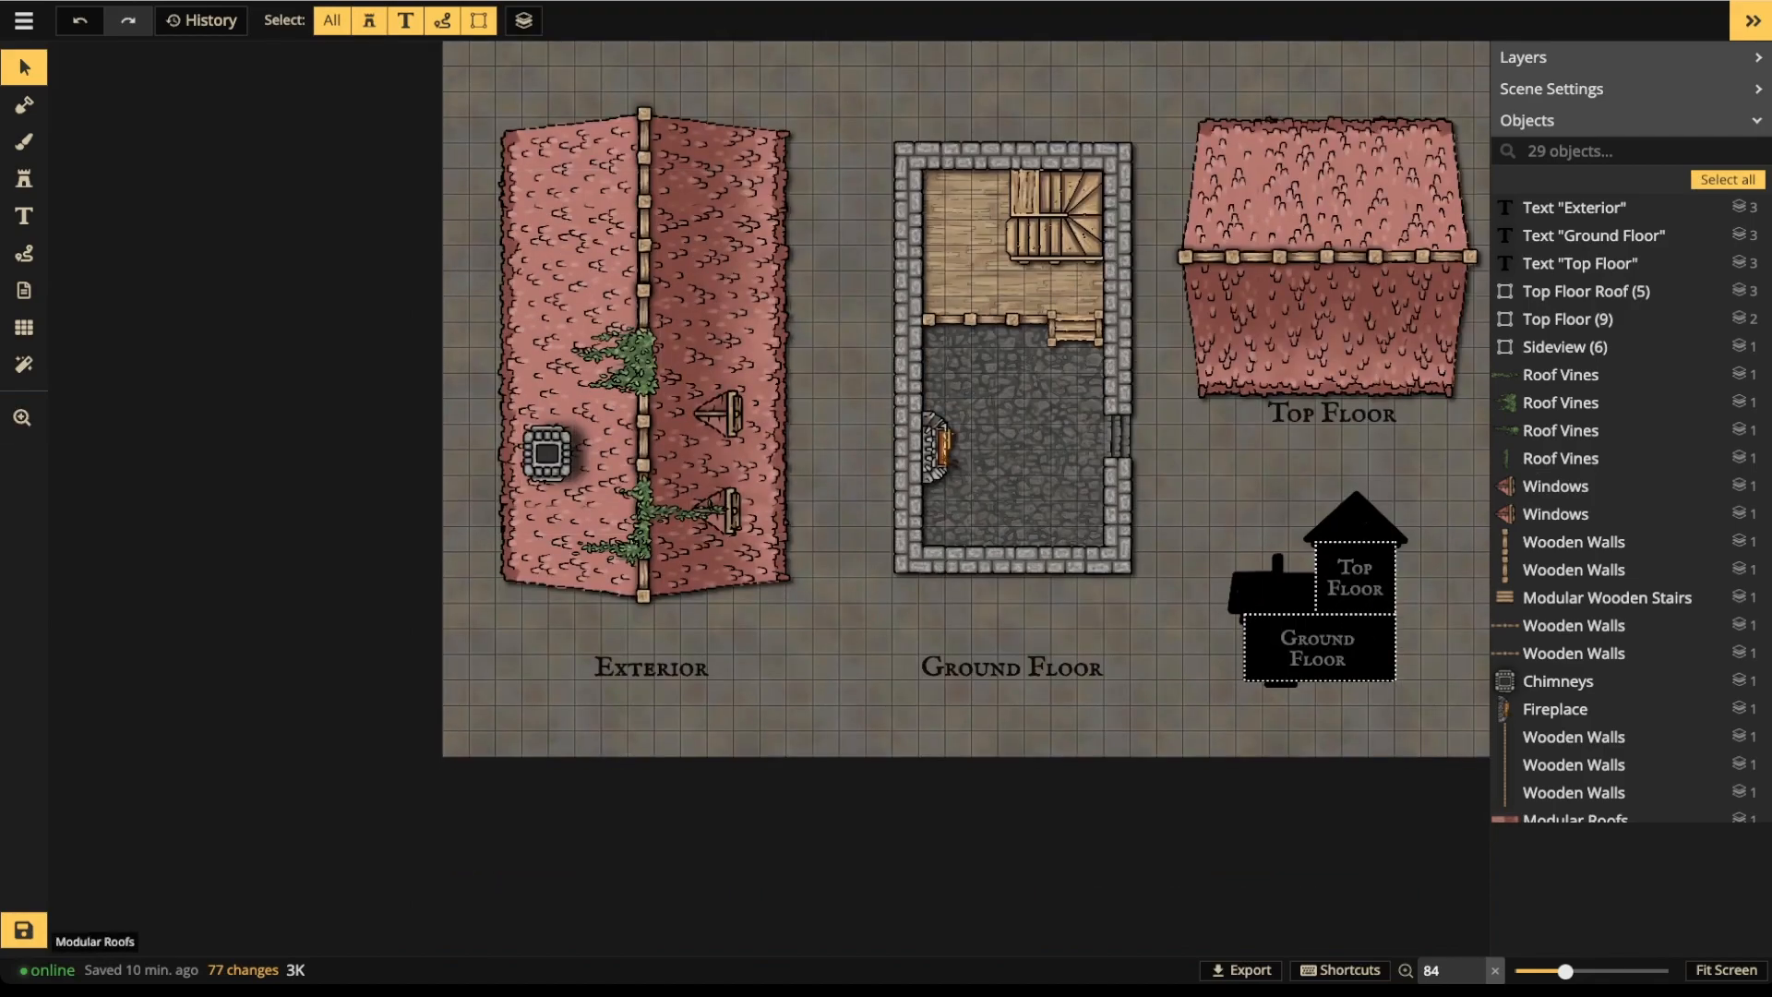
drag(461, 70, 831, 606)
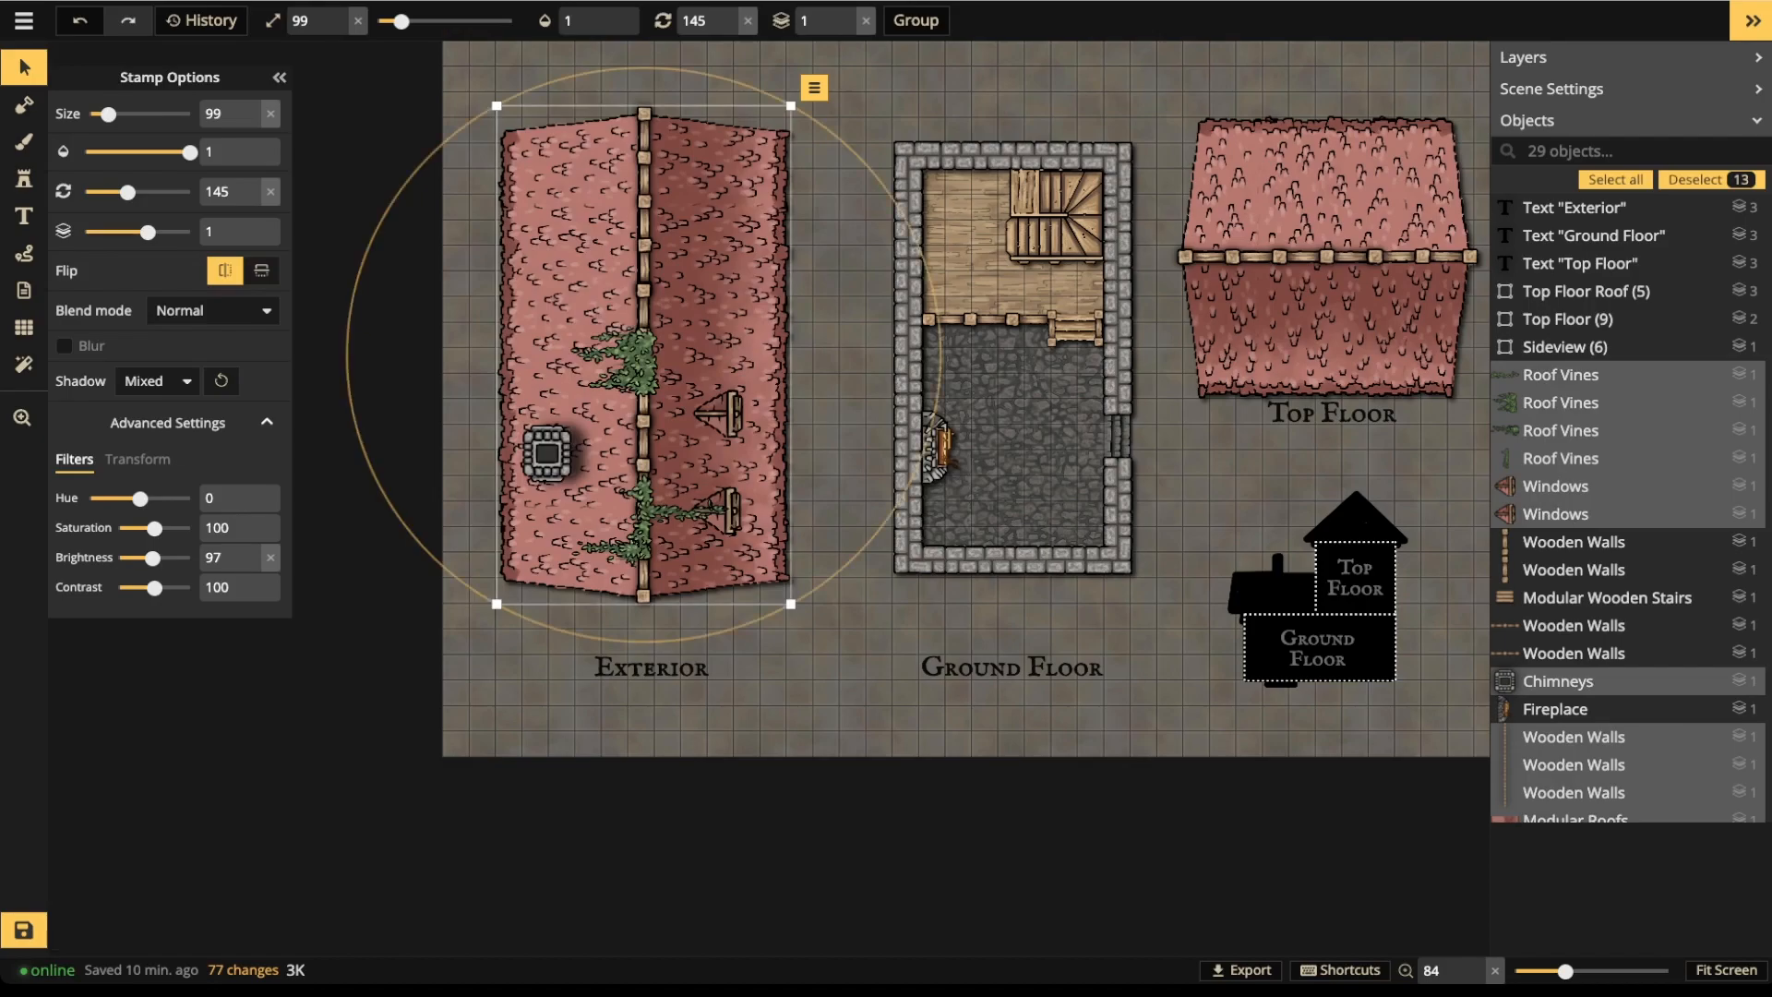
key(ctrl+g)
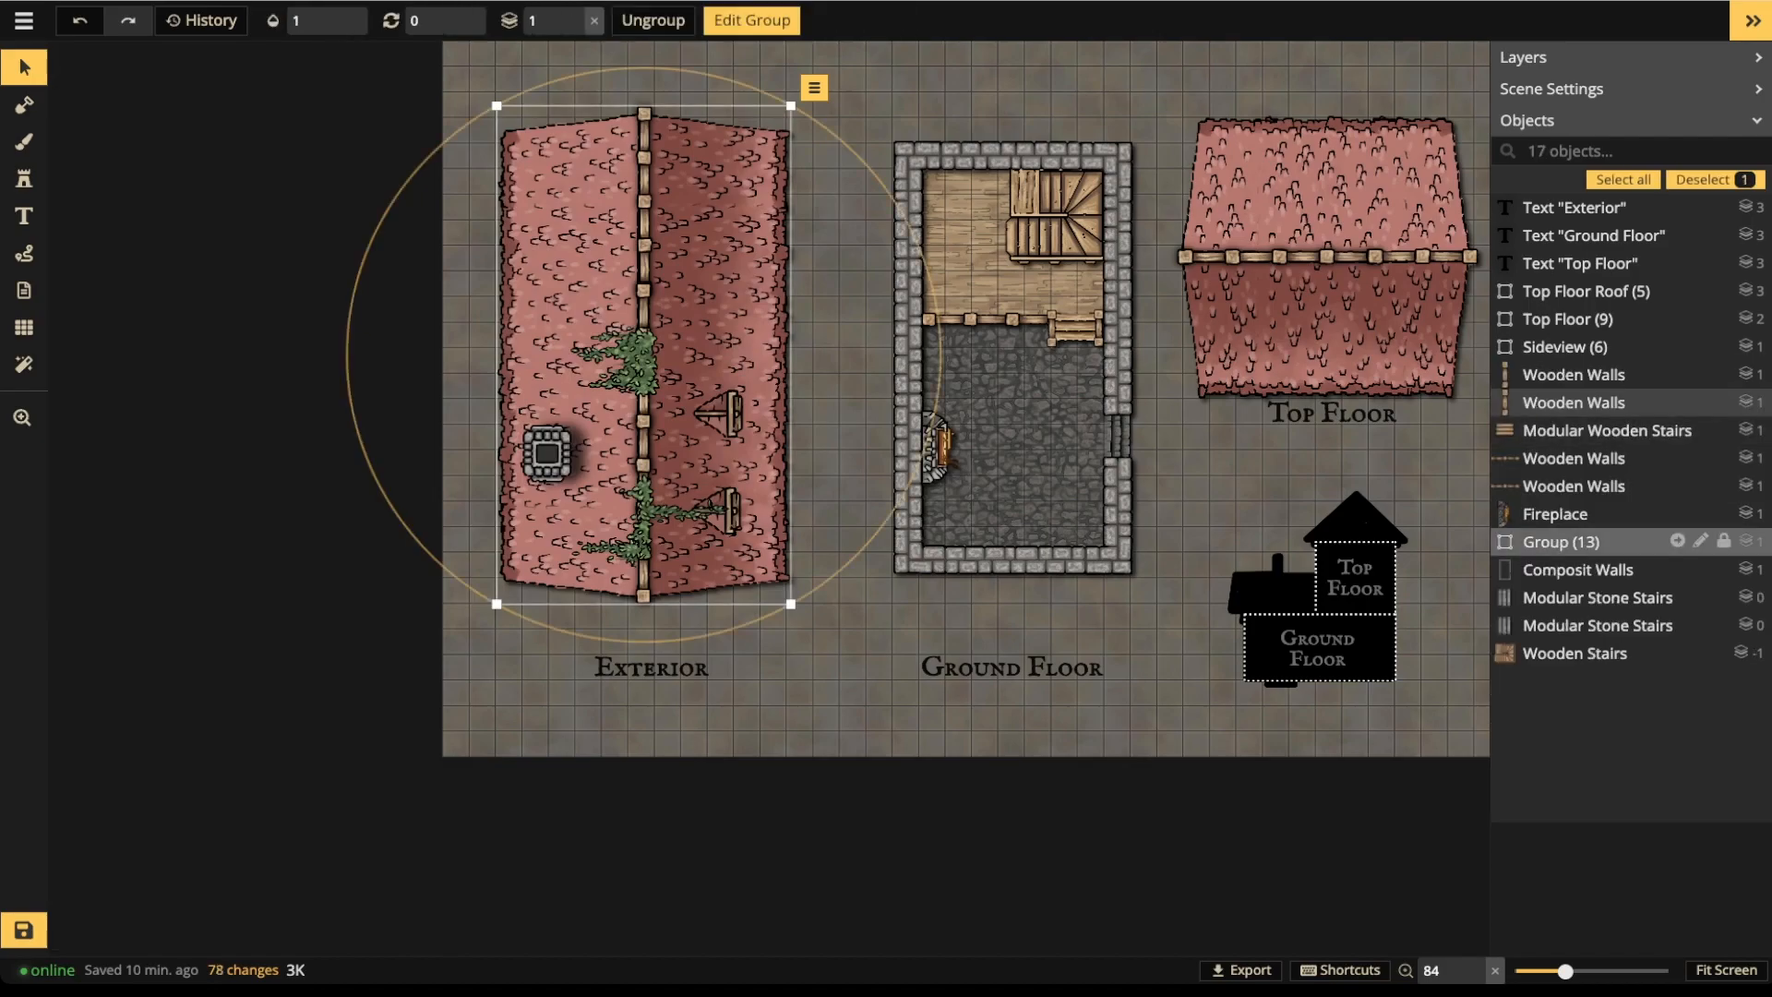
- Rename the new Exterior roof group to "Ground Floor Roof"
click(1700, 541)
text(und Floor)
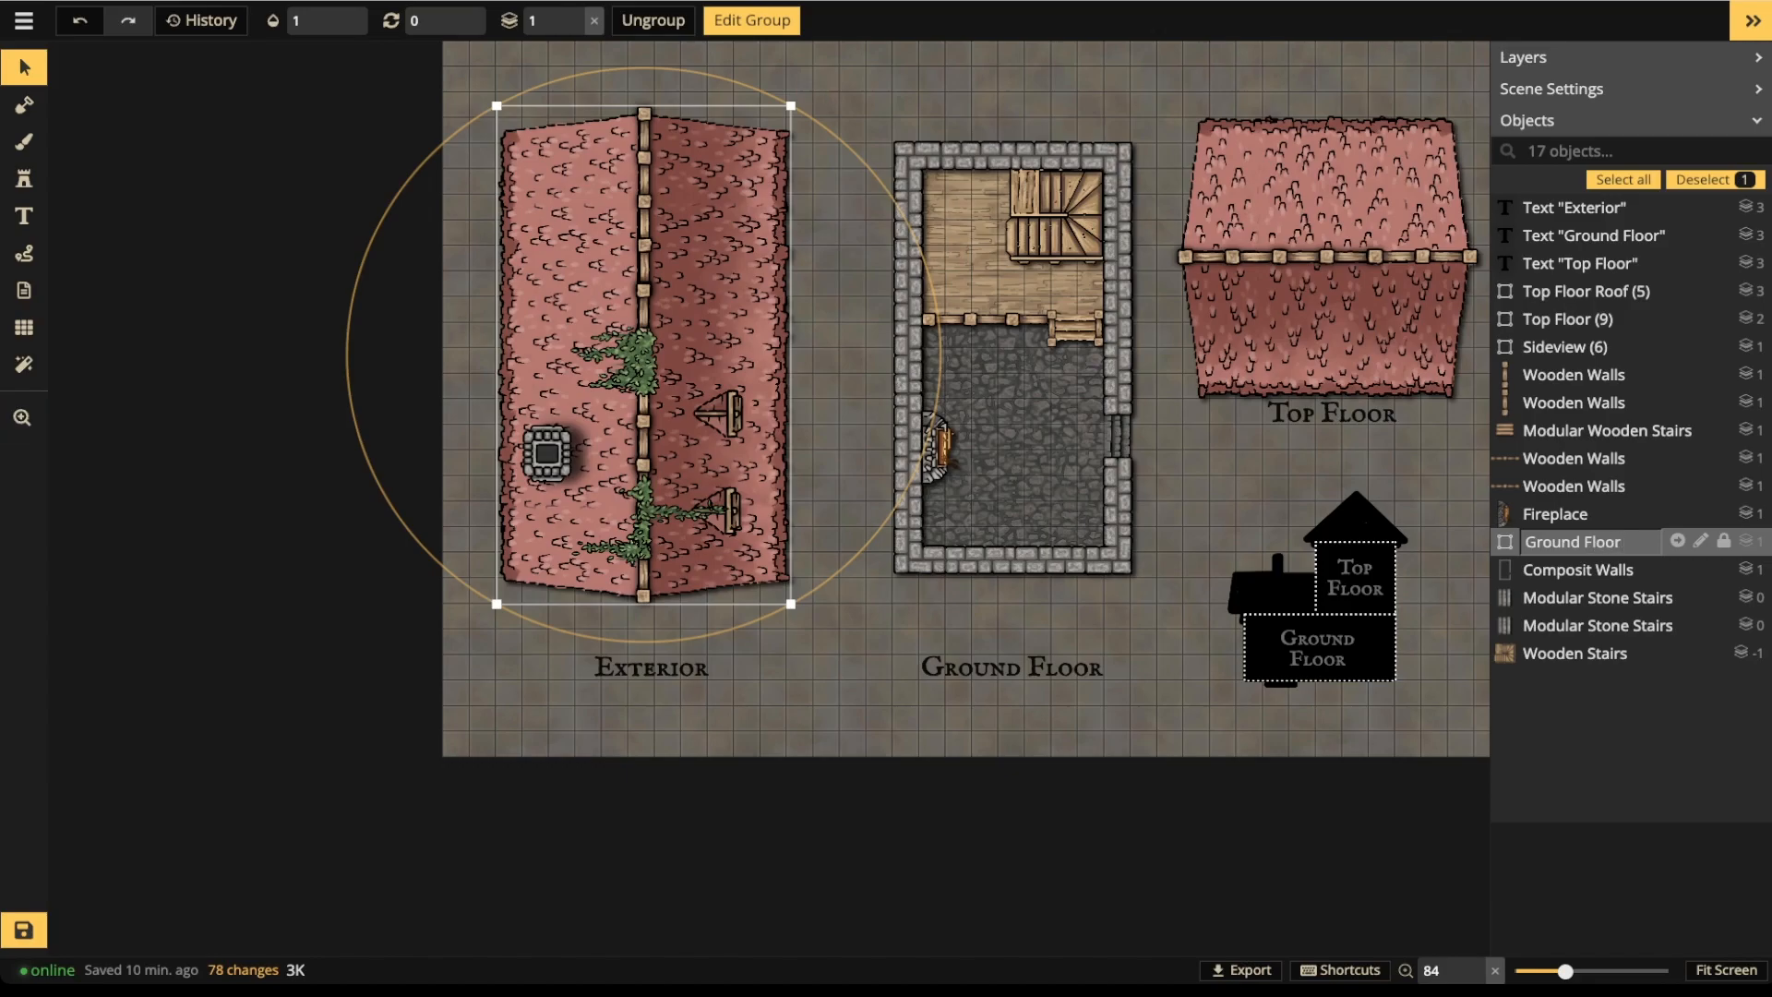
text( Roof)
key(Return)
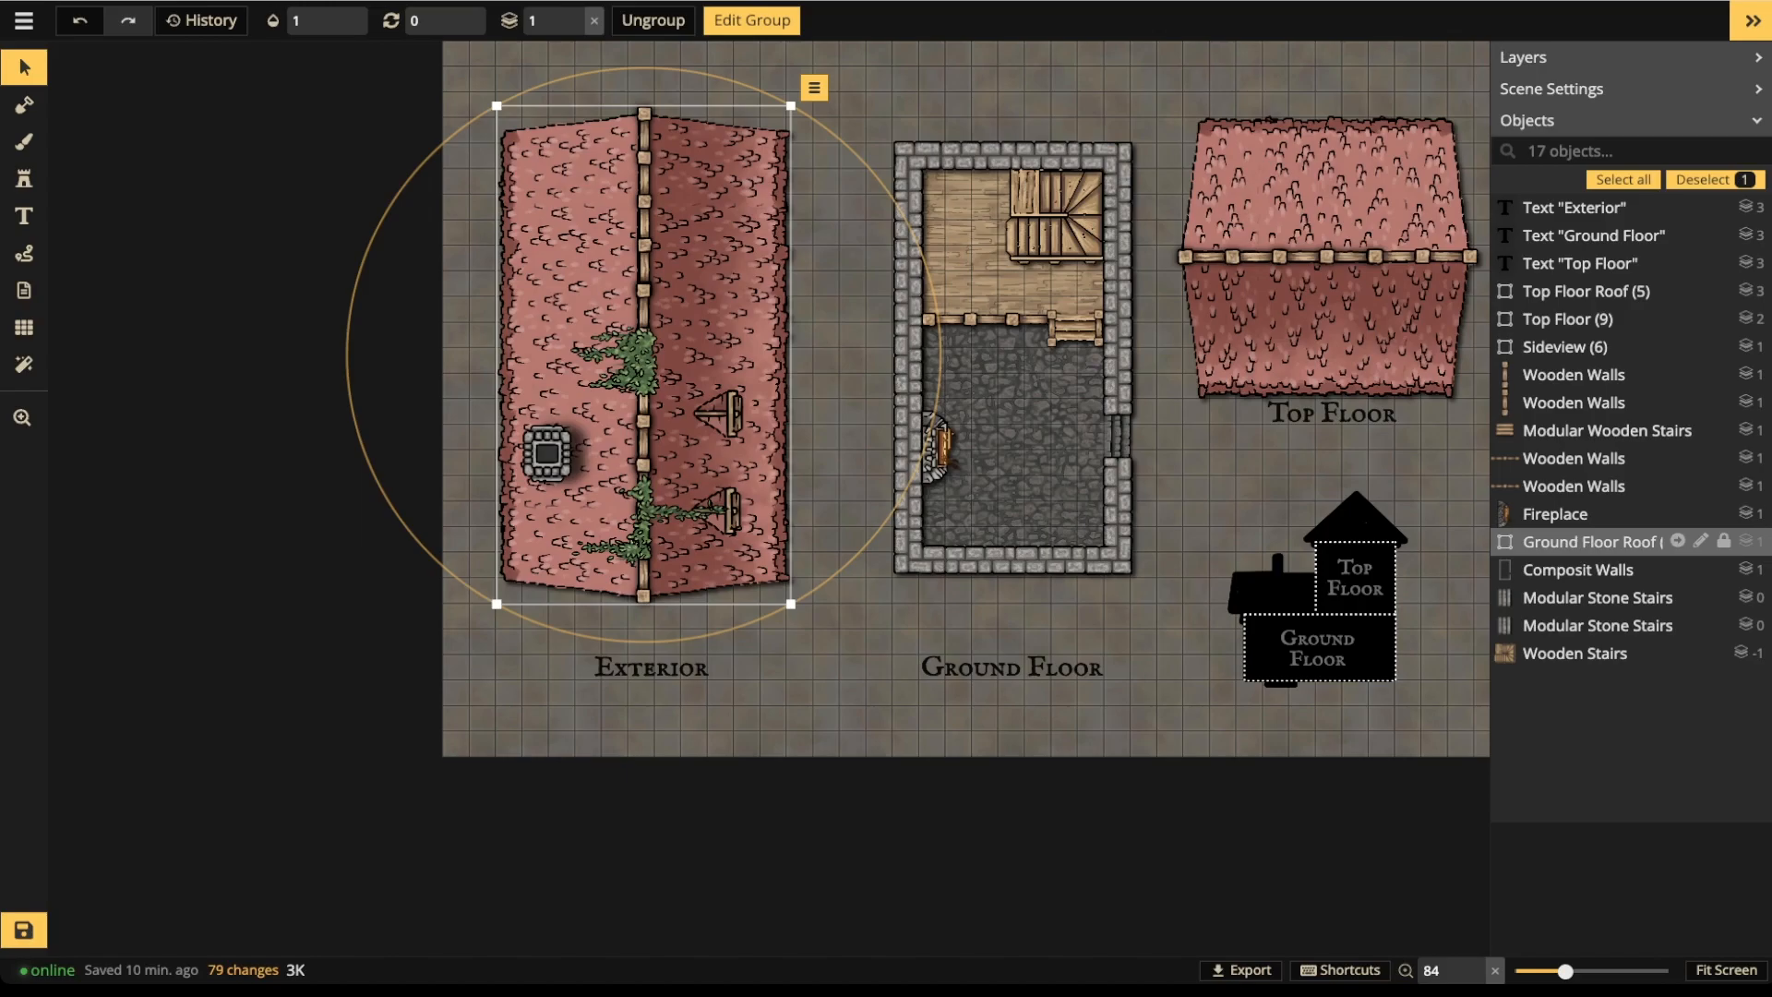
- Rotate the Top Floor Roof group to 180 degrees and move it southwest so it partly uncovers the Top Floor plan
click(1568, 318)
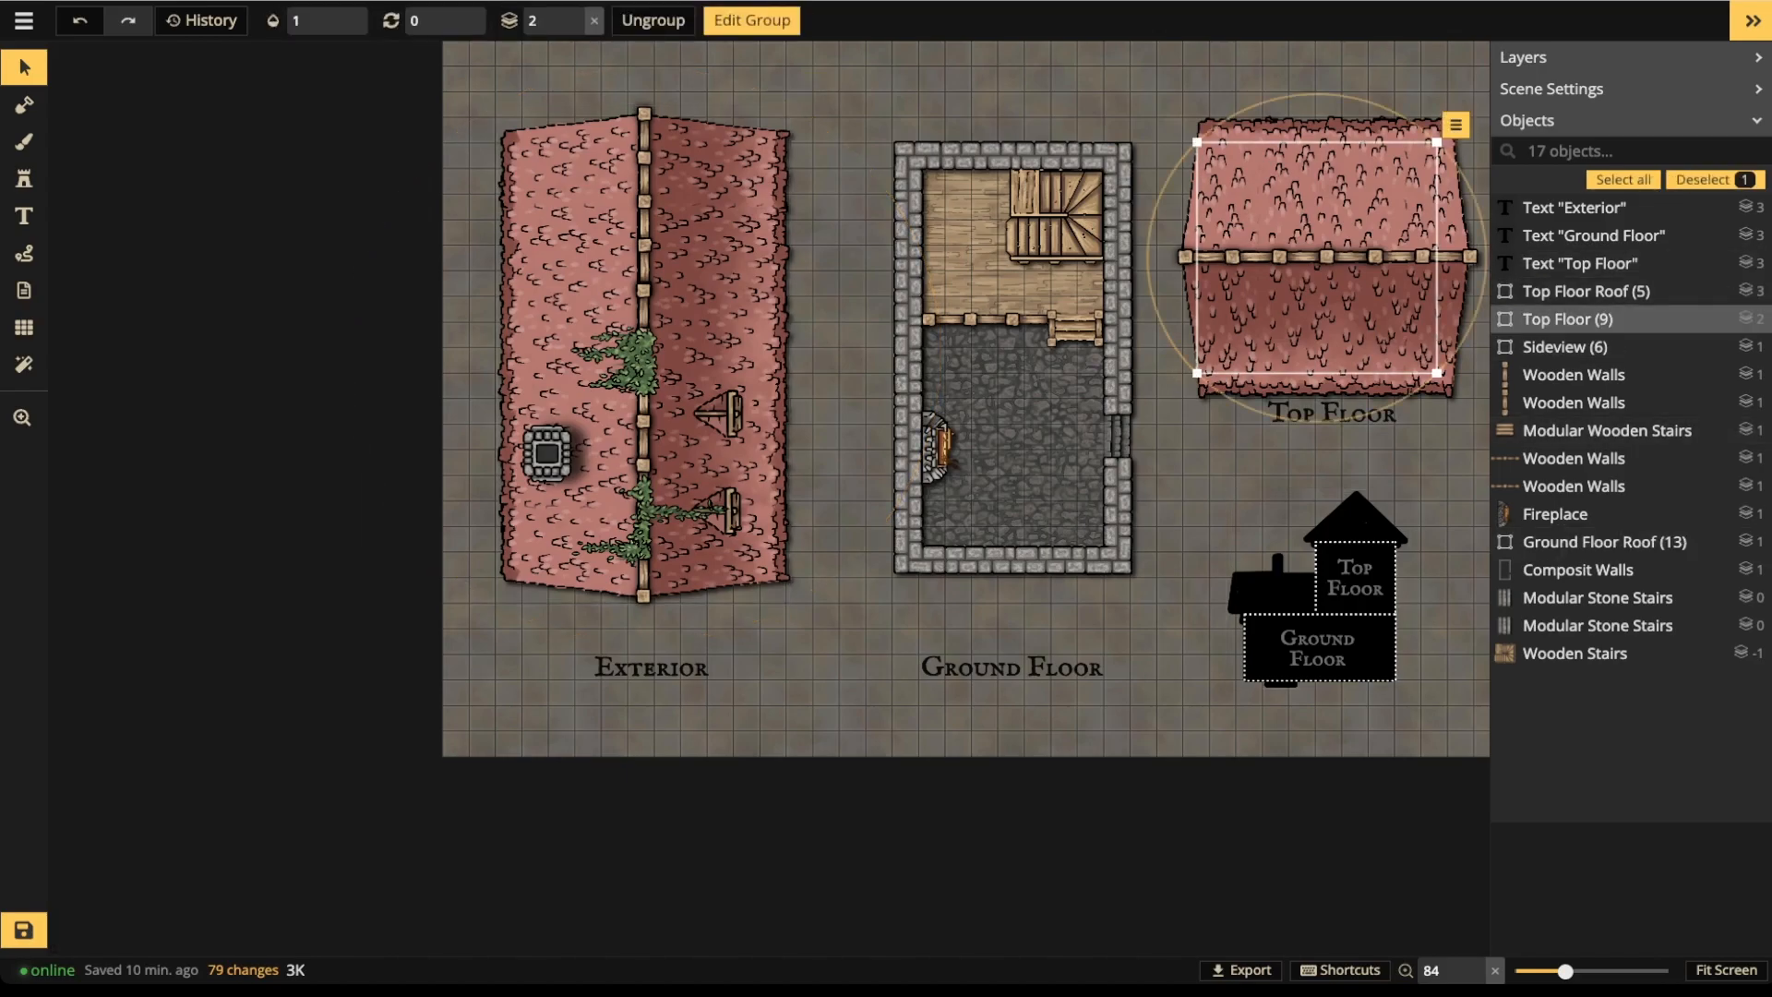
click(1567, 318)
click(1586, 292)
key(Right)
key(Right)
key(Right)
key(Right)
key(Right)
key(Right)
key(Right)
key(Right)
key(Right)
key(Right)
key(Right)
key(Right)
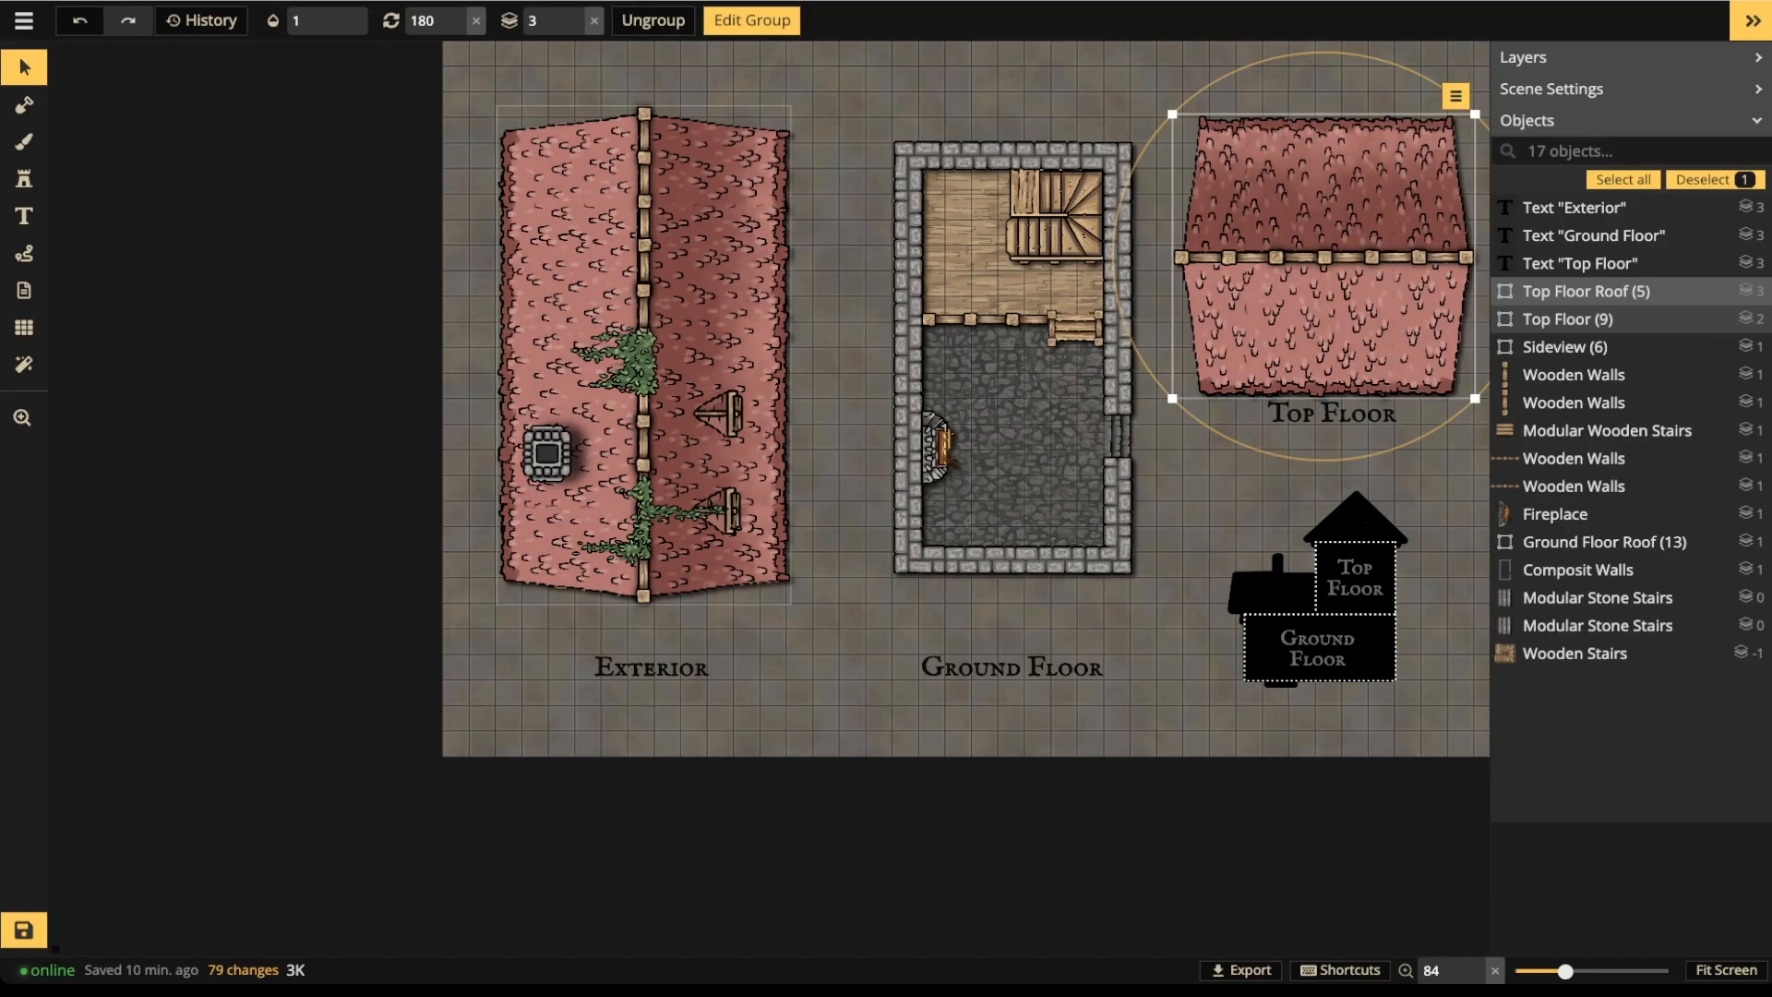
drag(1319, 260, 1307, 385)
- Open the Top Floor Roof group for editing and search the stamp catalog for "roof" with all stamp sets expanded
click(751, 20)
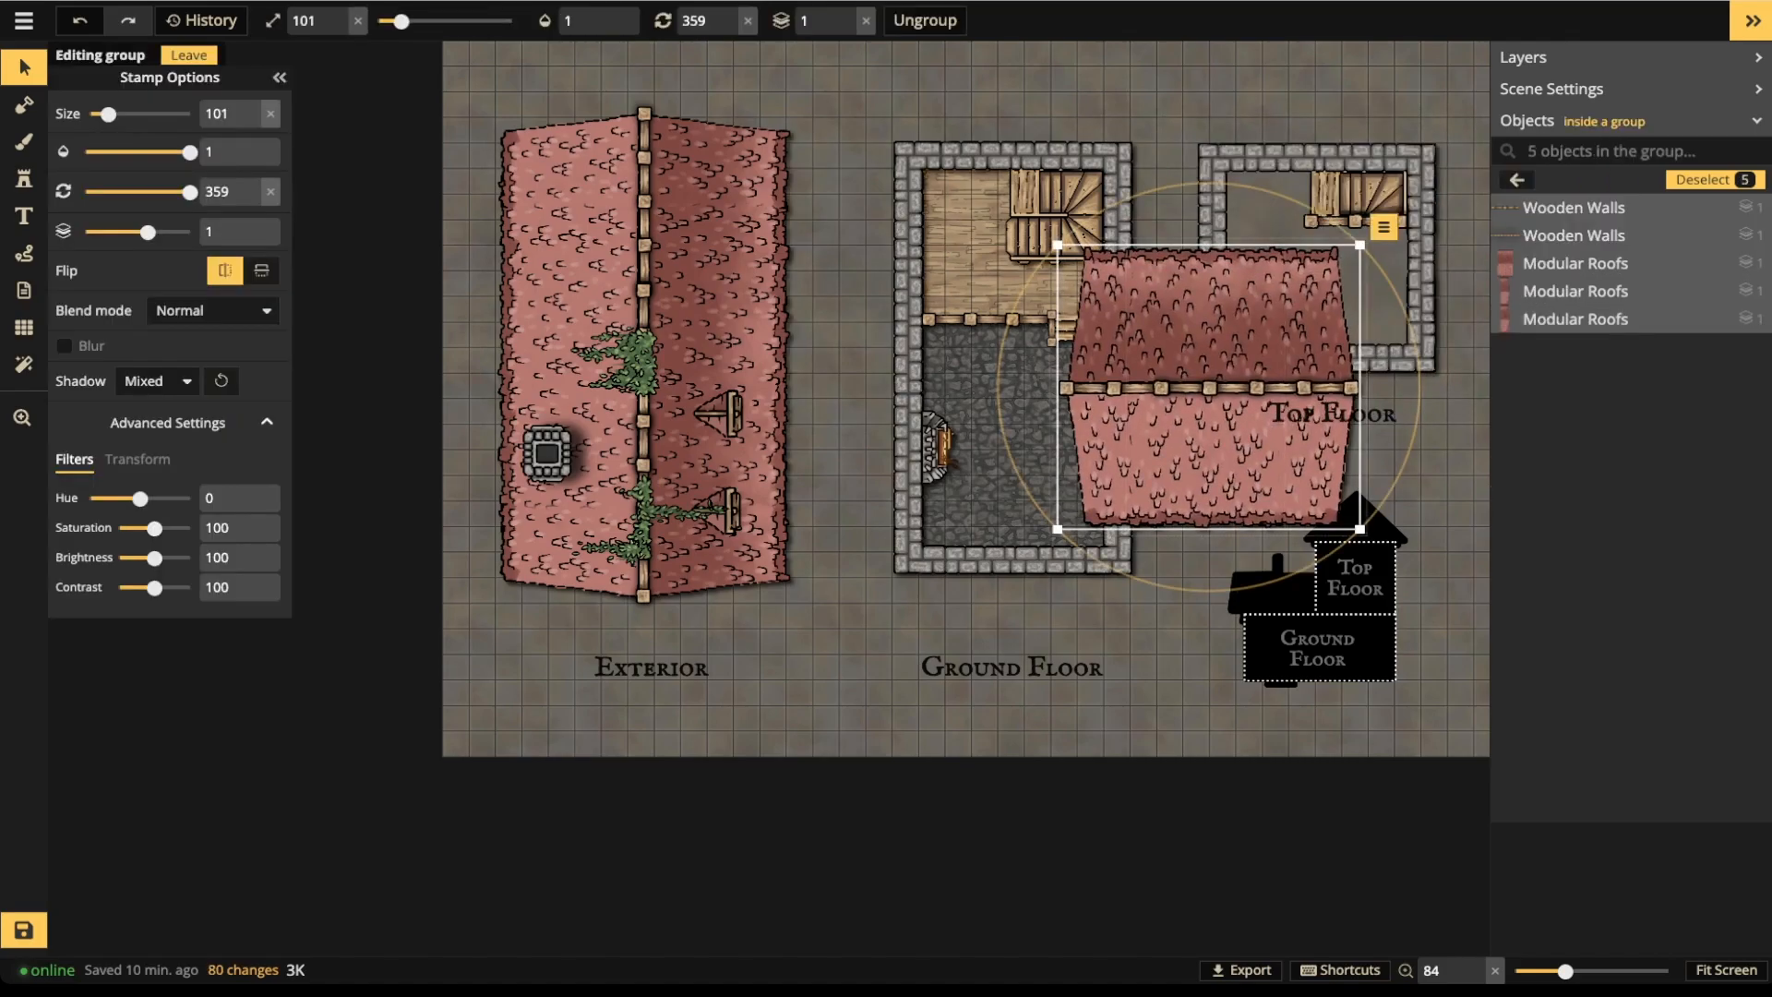
click(24, 179)
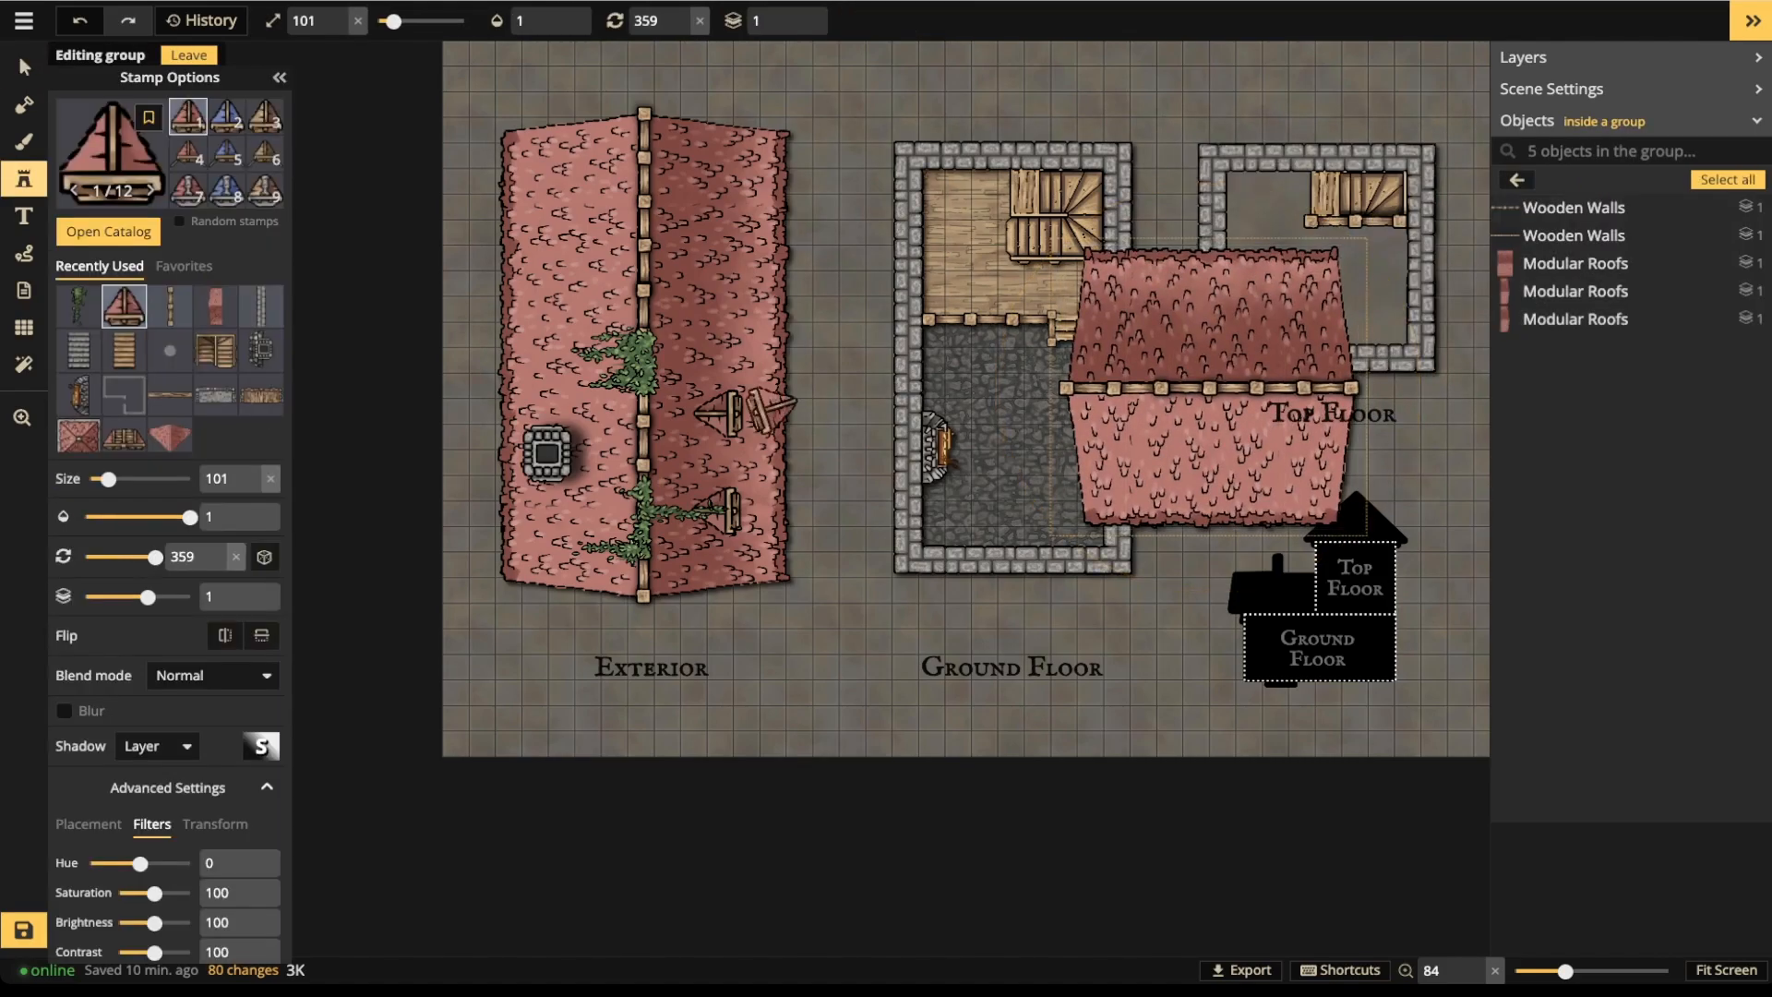
scroll(227, 152, down, 1)
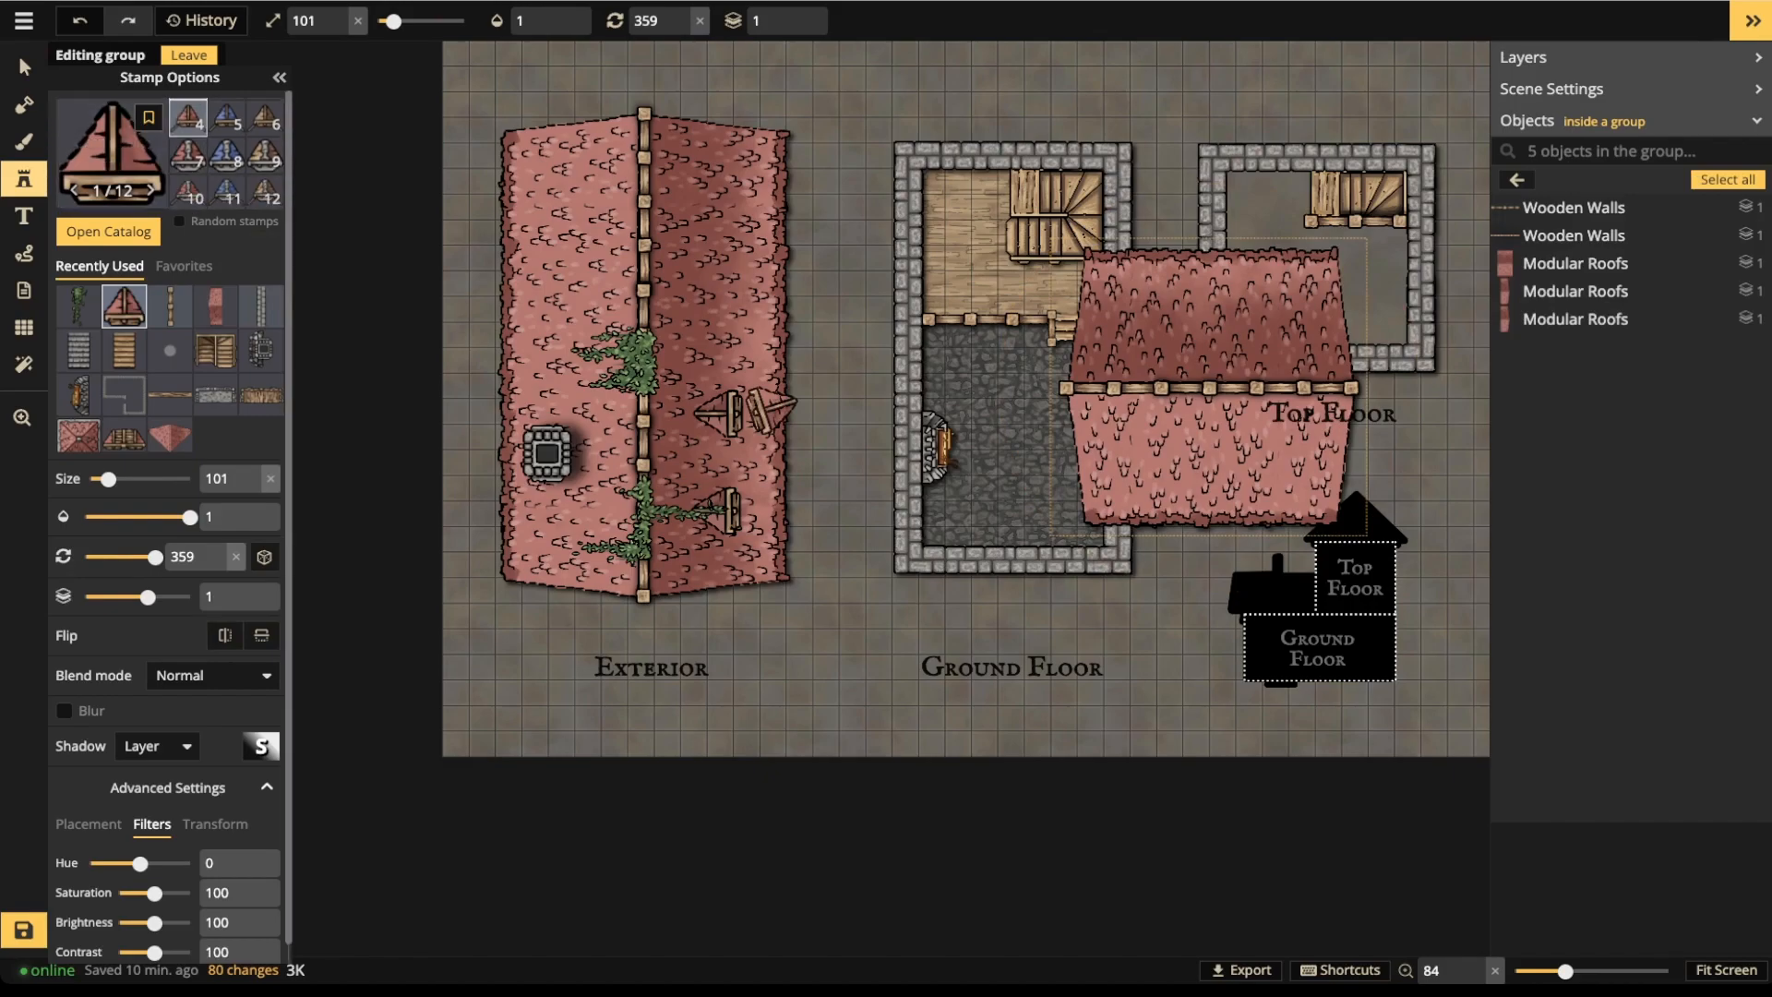
click(112, 157)
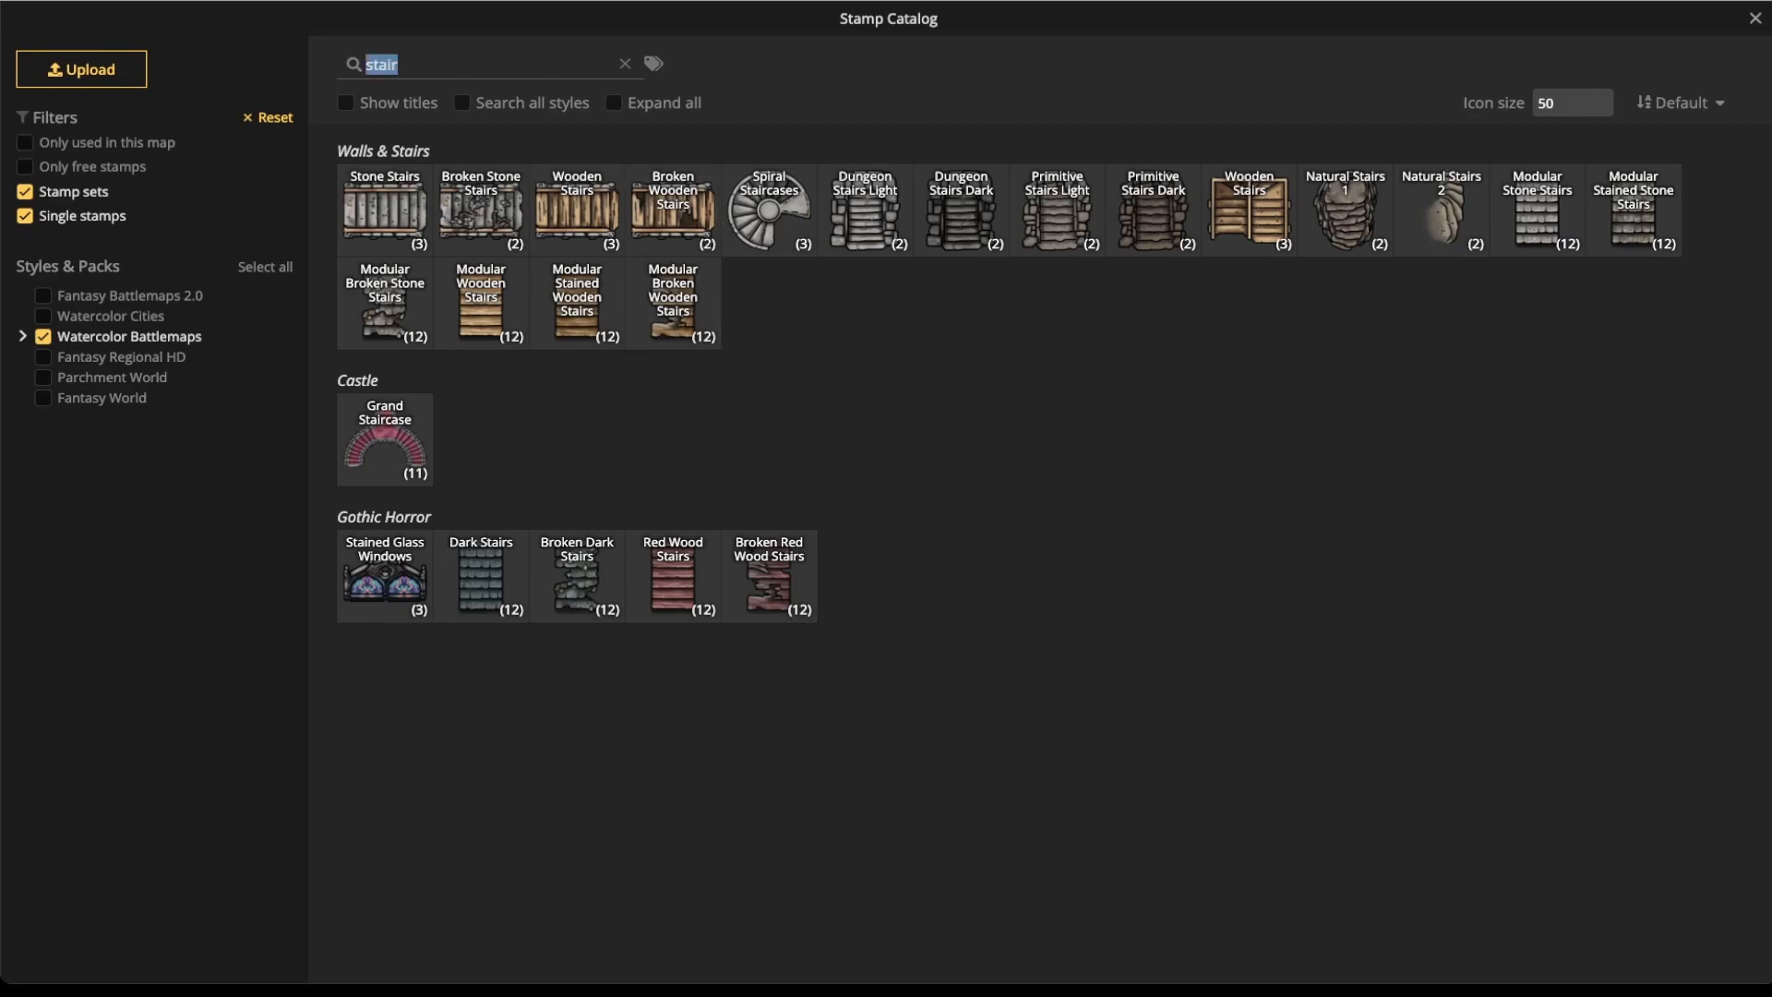
text(roof)
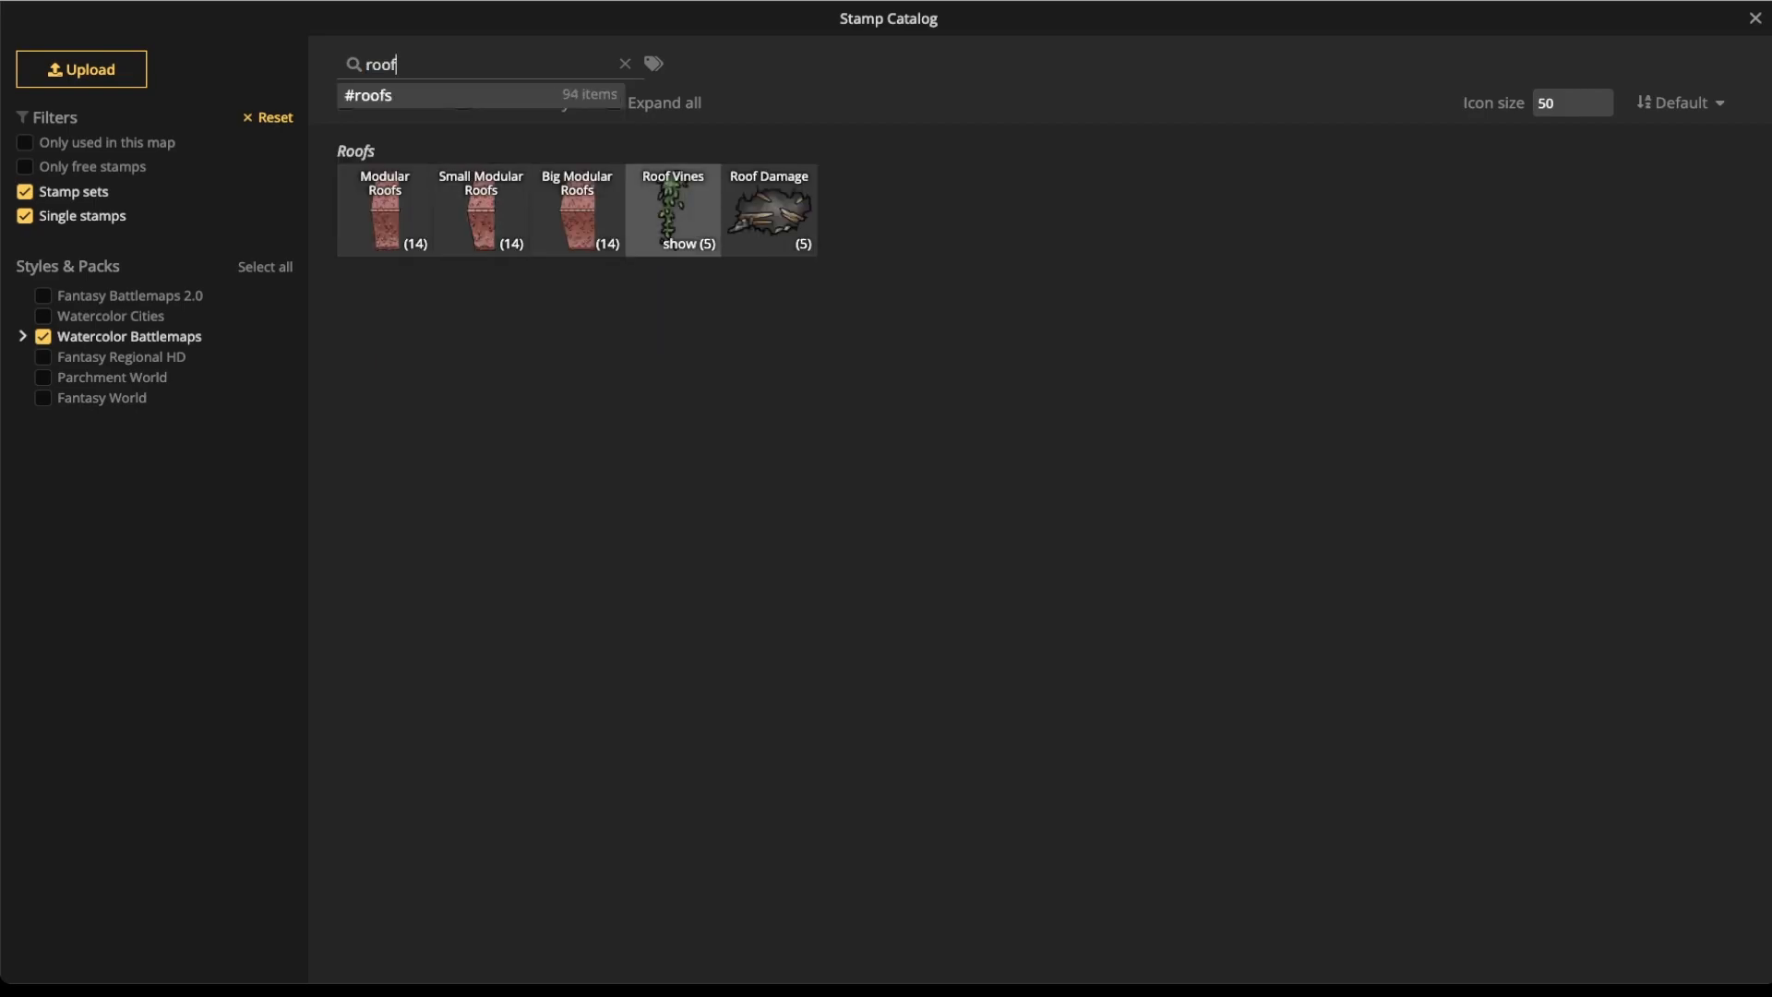
click(657, 102)
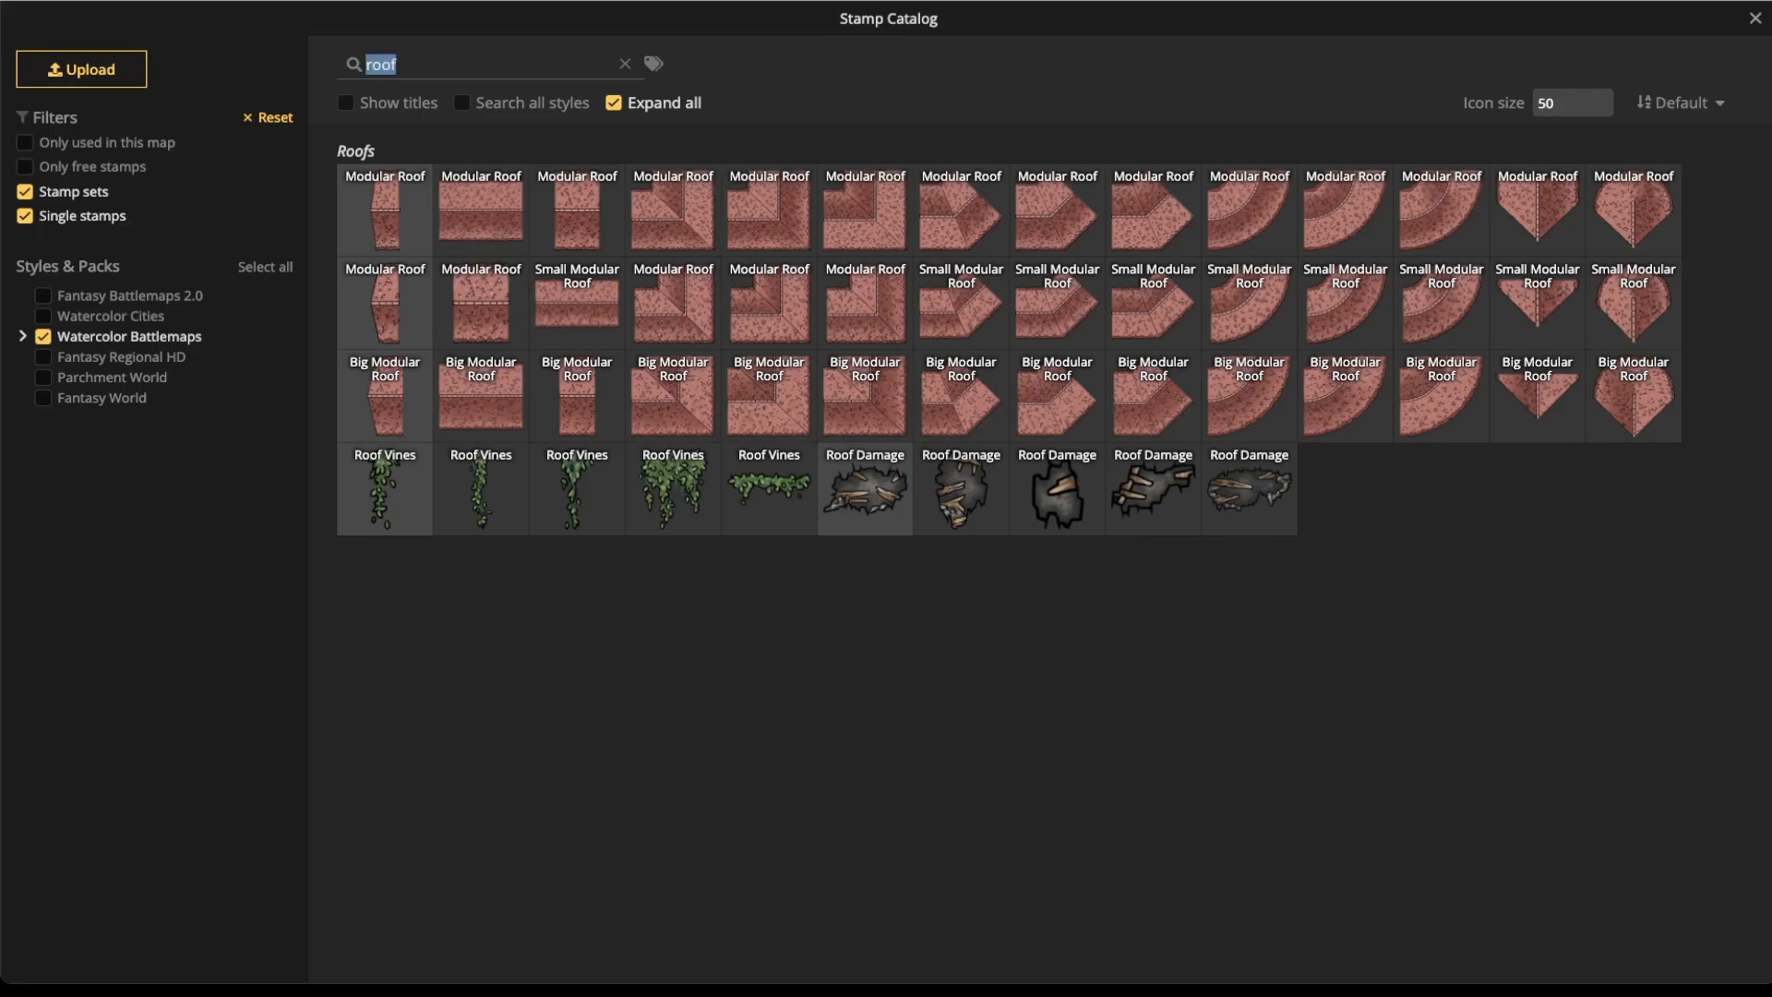
- Search the catalog for "window" and place the wide red dormer window on the Top Floor Roof's south slope
key(BackSpace)
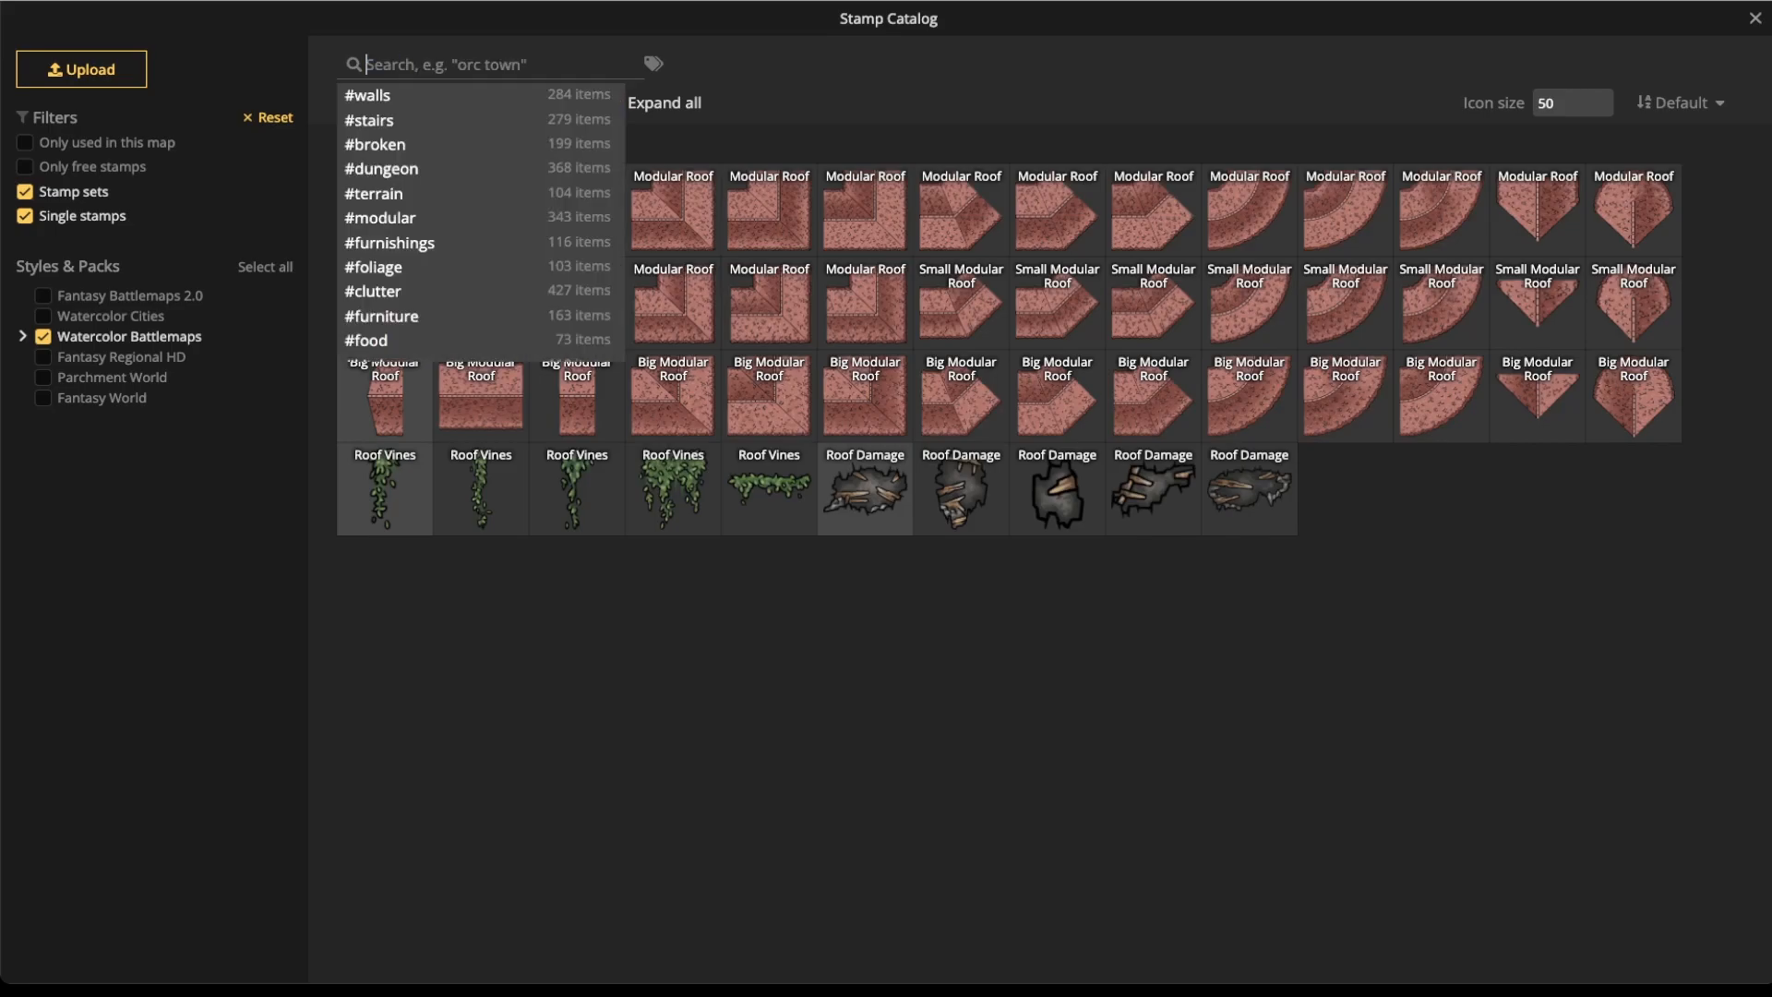
text(window)
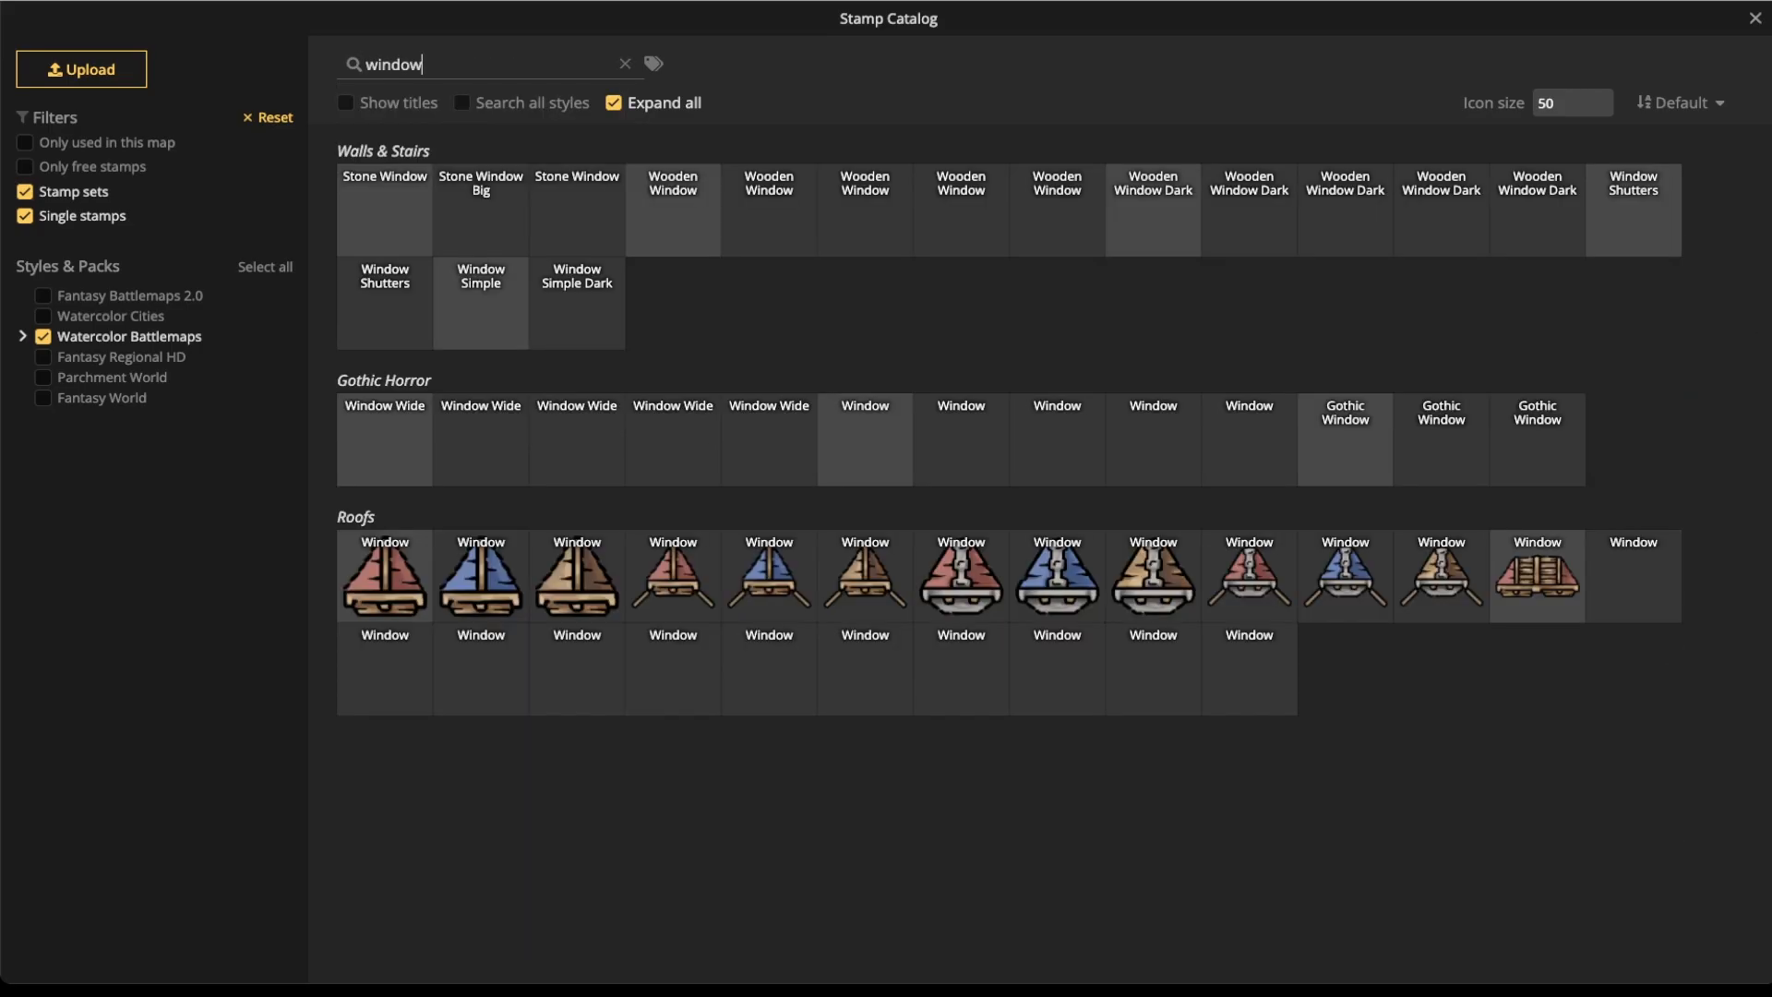
click(1537, 575)
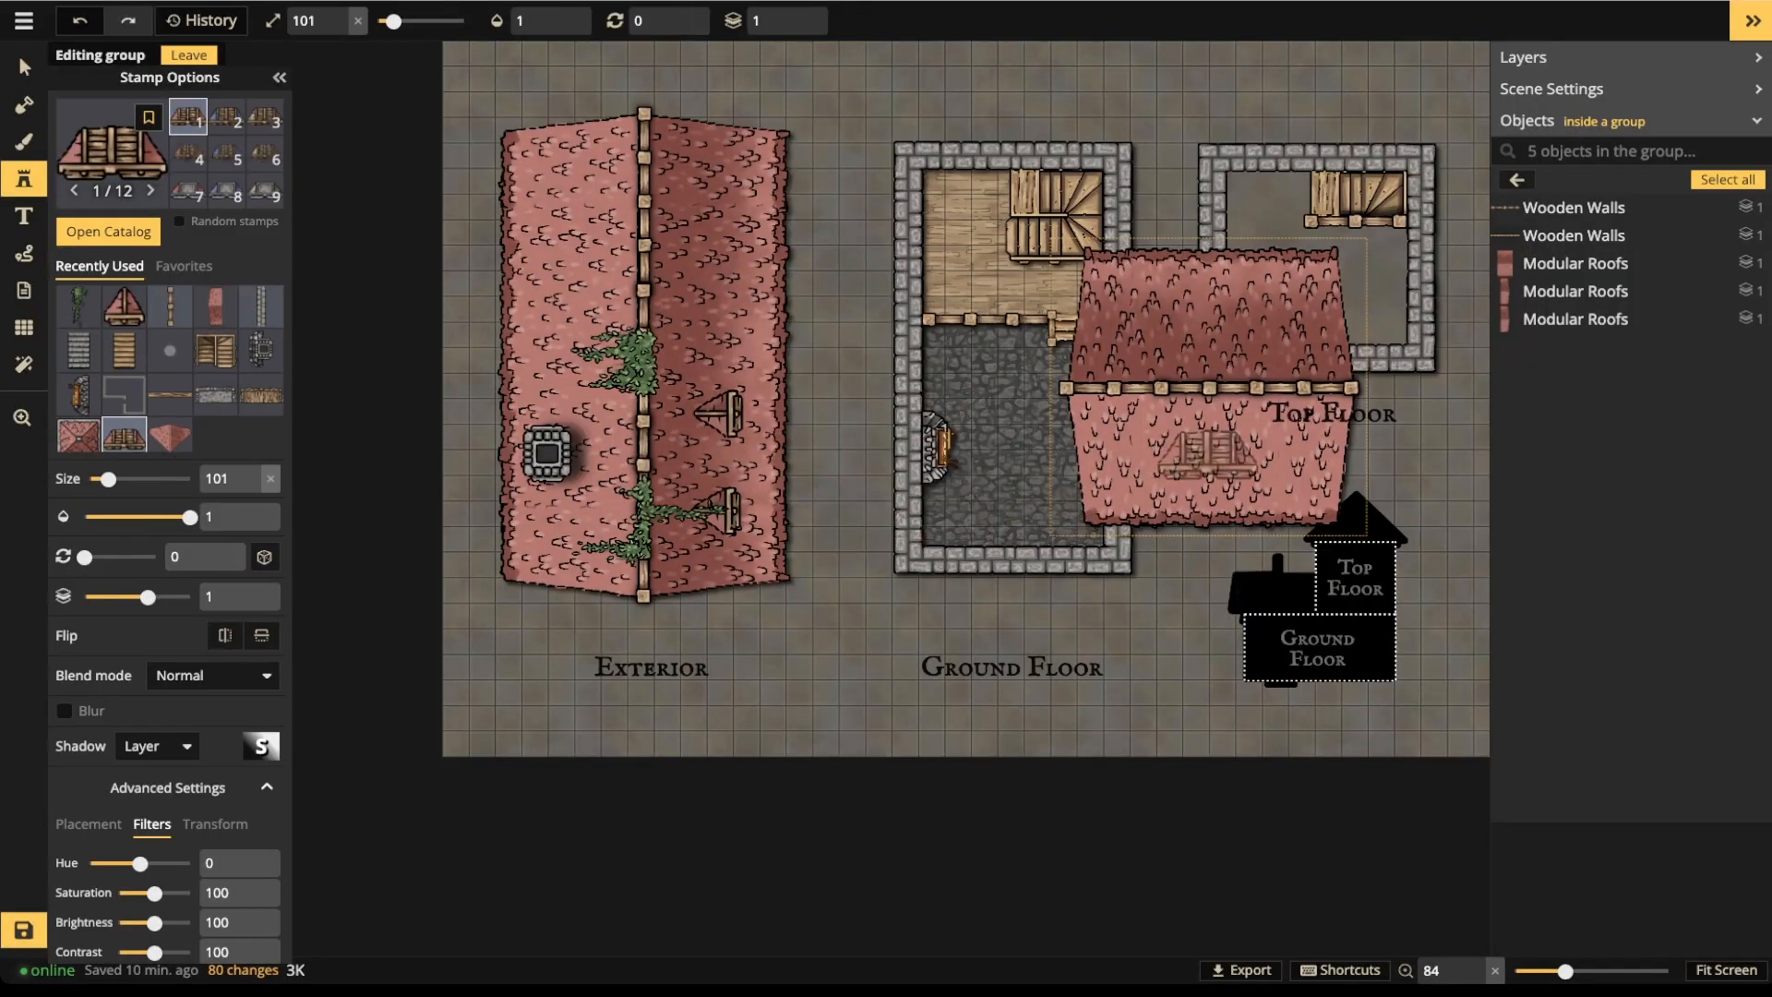
click(1209, 454)
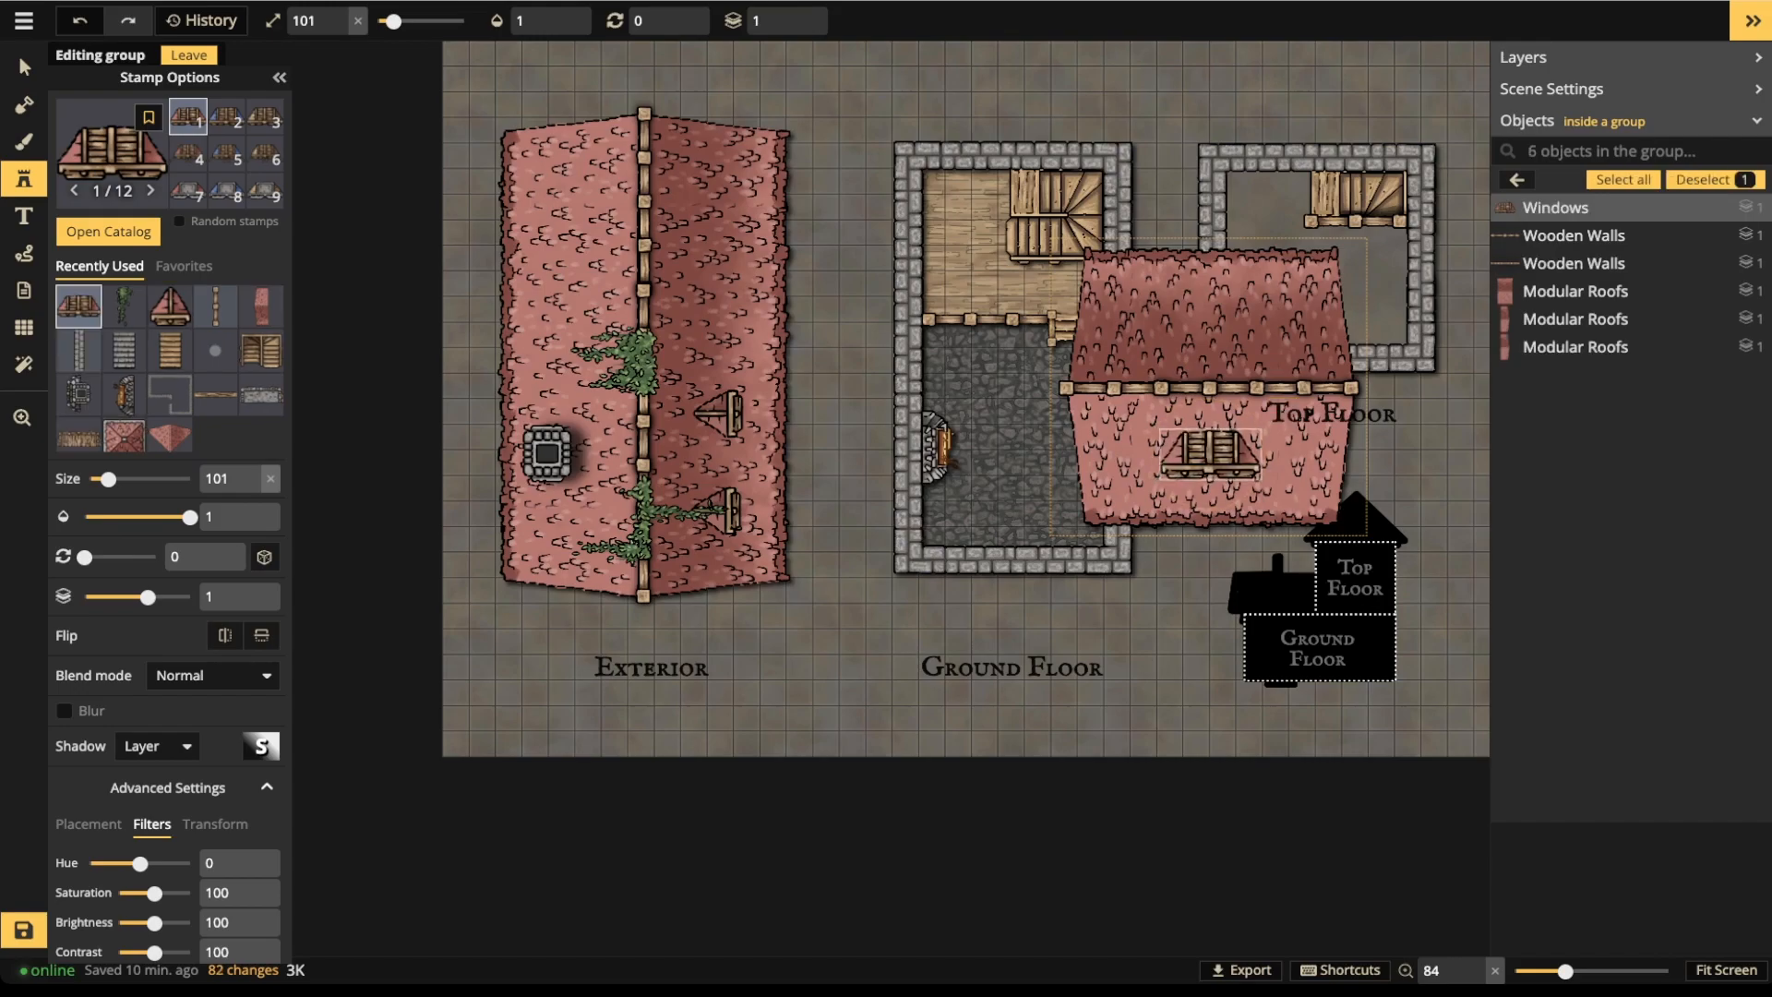
key(Escape)
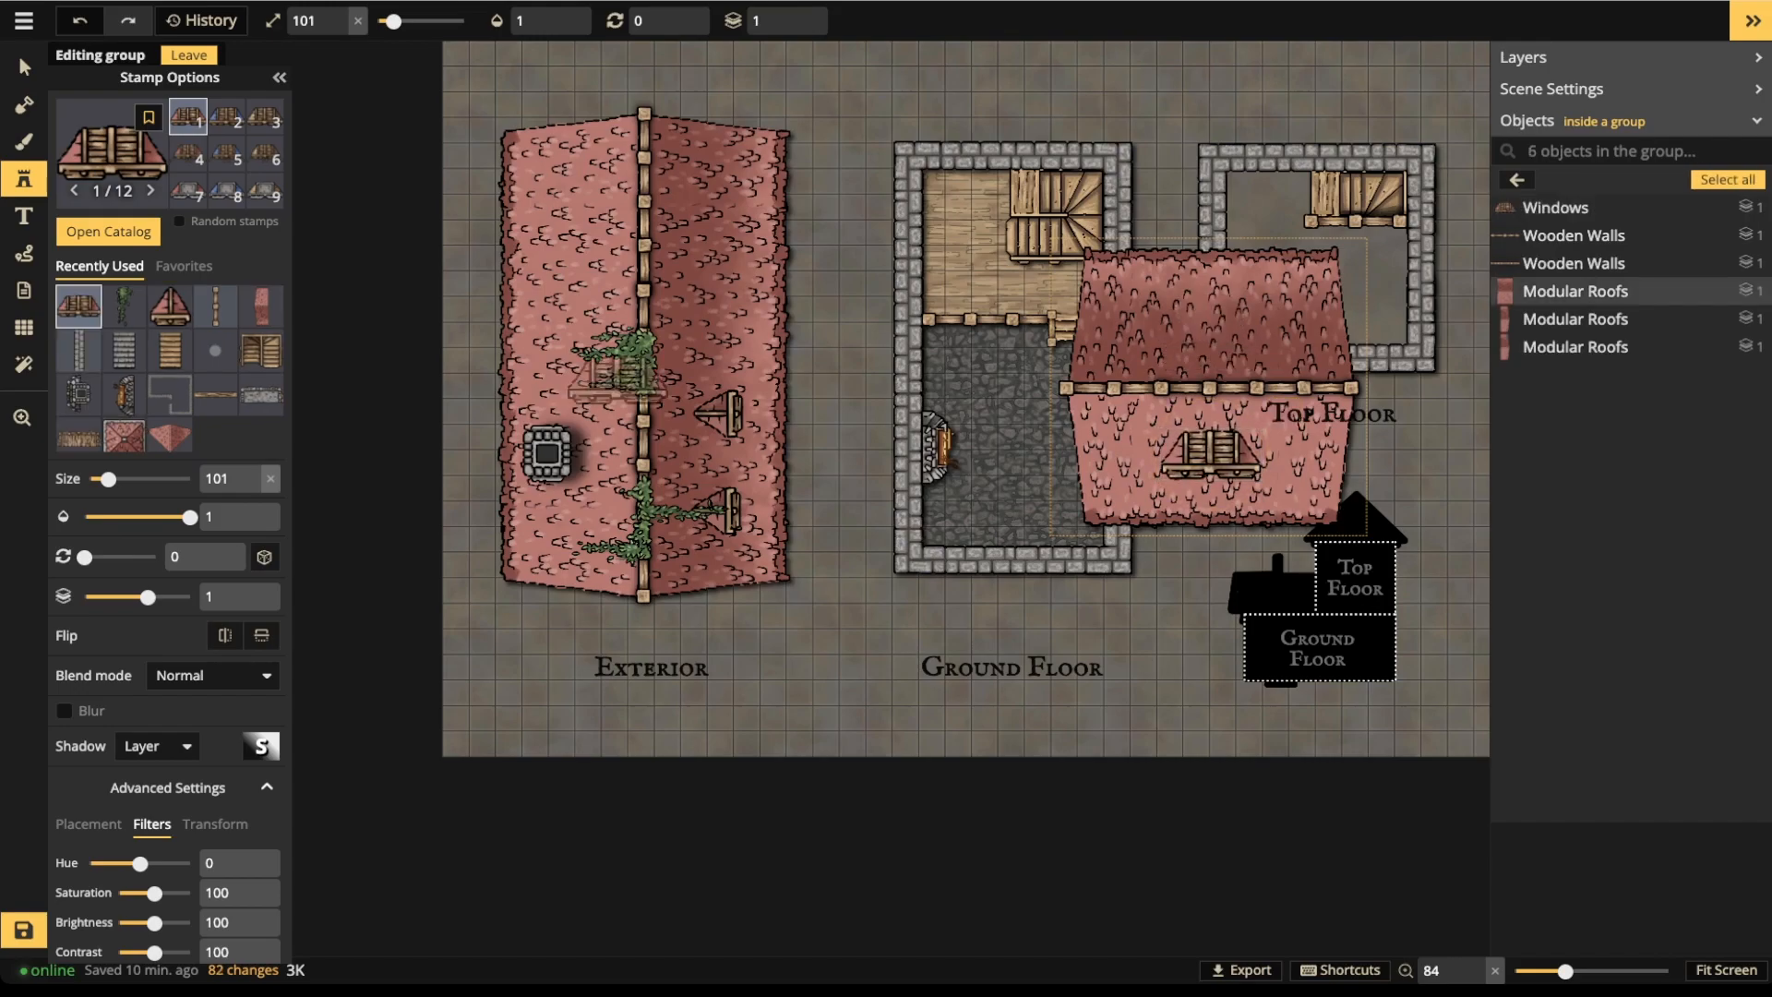
- Flip the dormer window stamp horizontally, rotate it to 180 degrees and place it on the Top Floor Roof's north slope
click(225, 636)
key(r)
key(r)
key(r)
key(r)
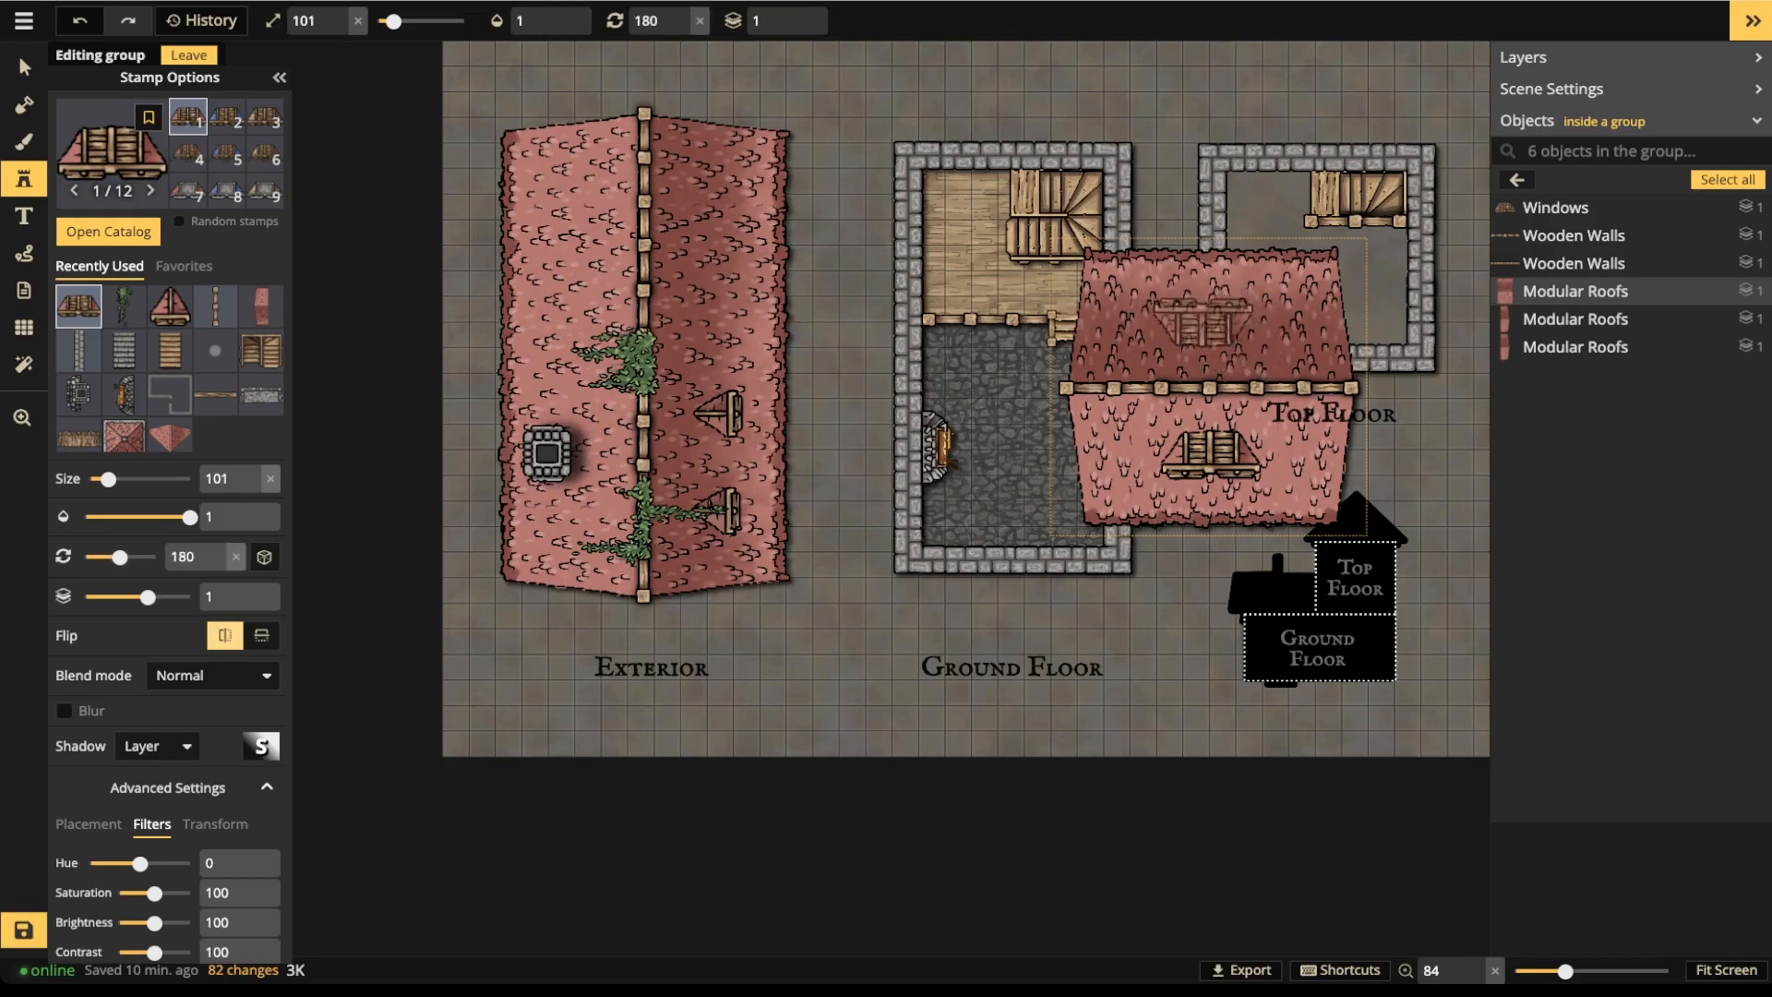
click(1209, 321)
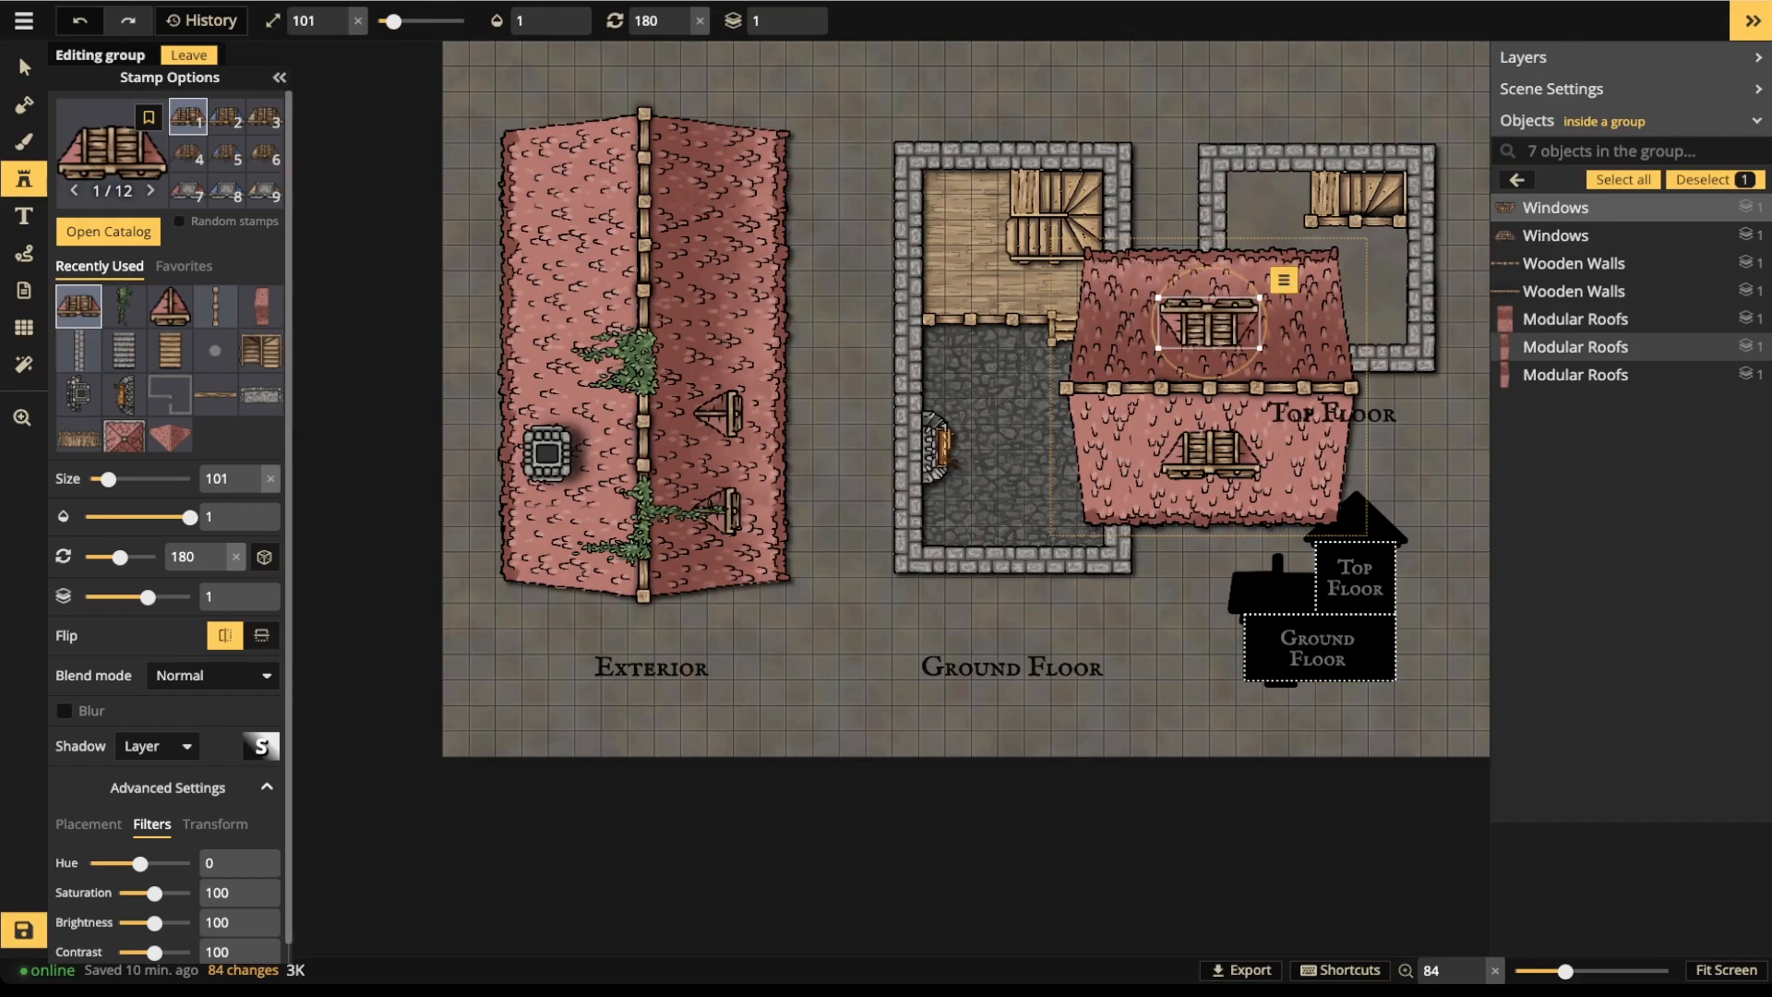
- Set the north slope dormer window's brightness to 92 and leave the Top Floor Roof group
scroll(171, 526, down, 1)
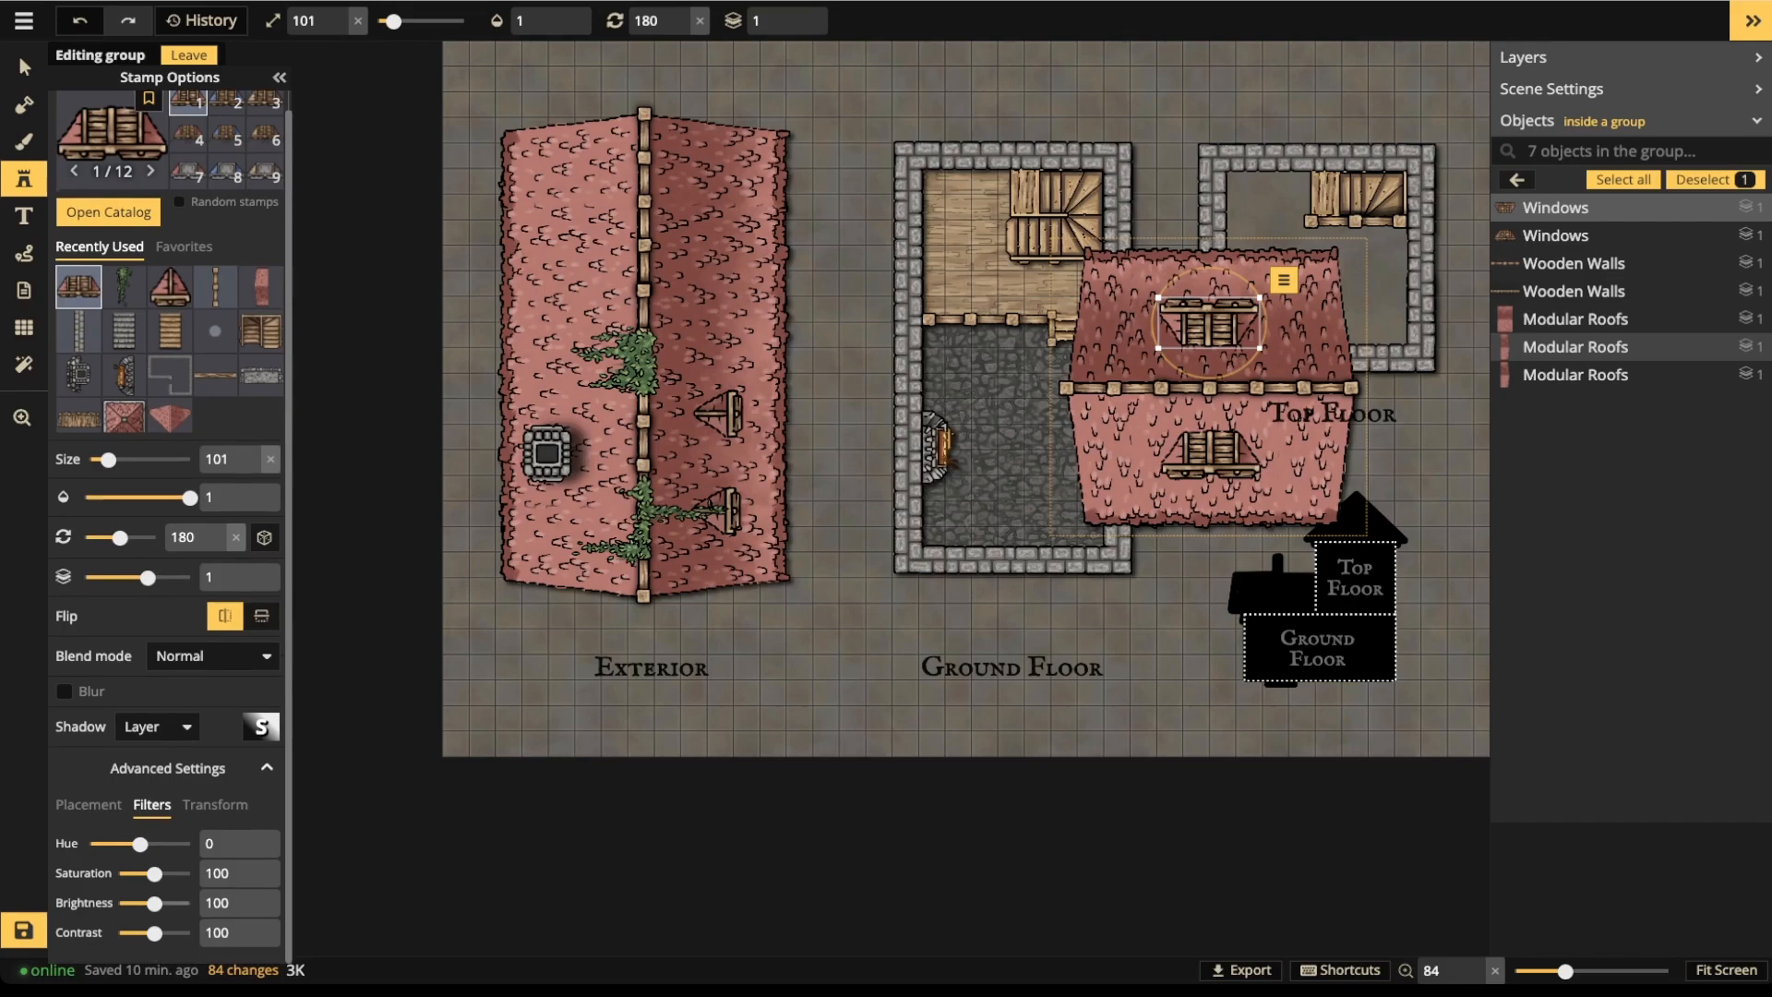
drag(154, 904, 152, 903)
click(773, 407)
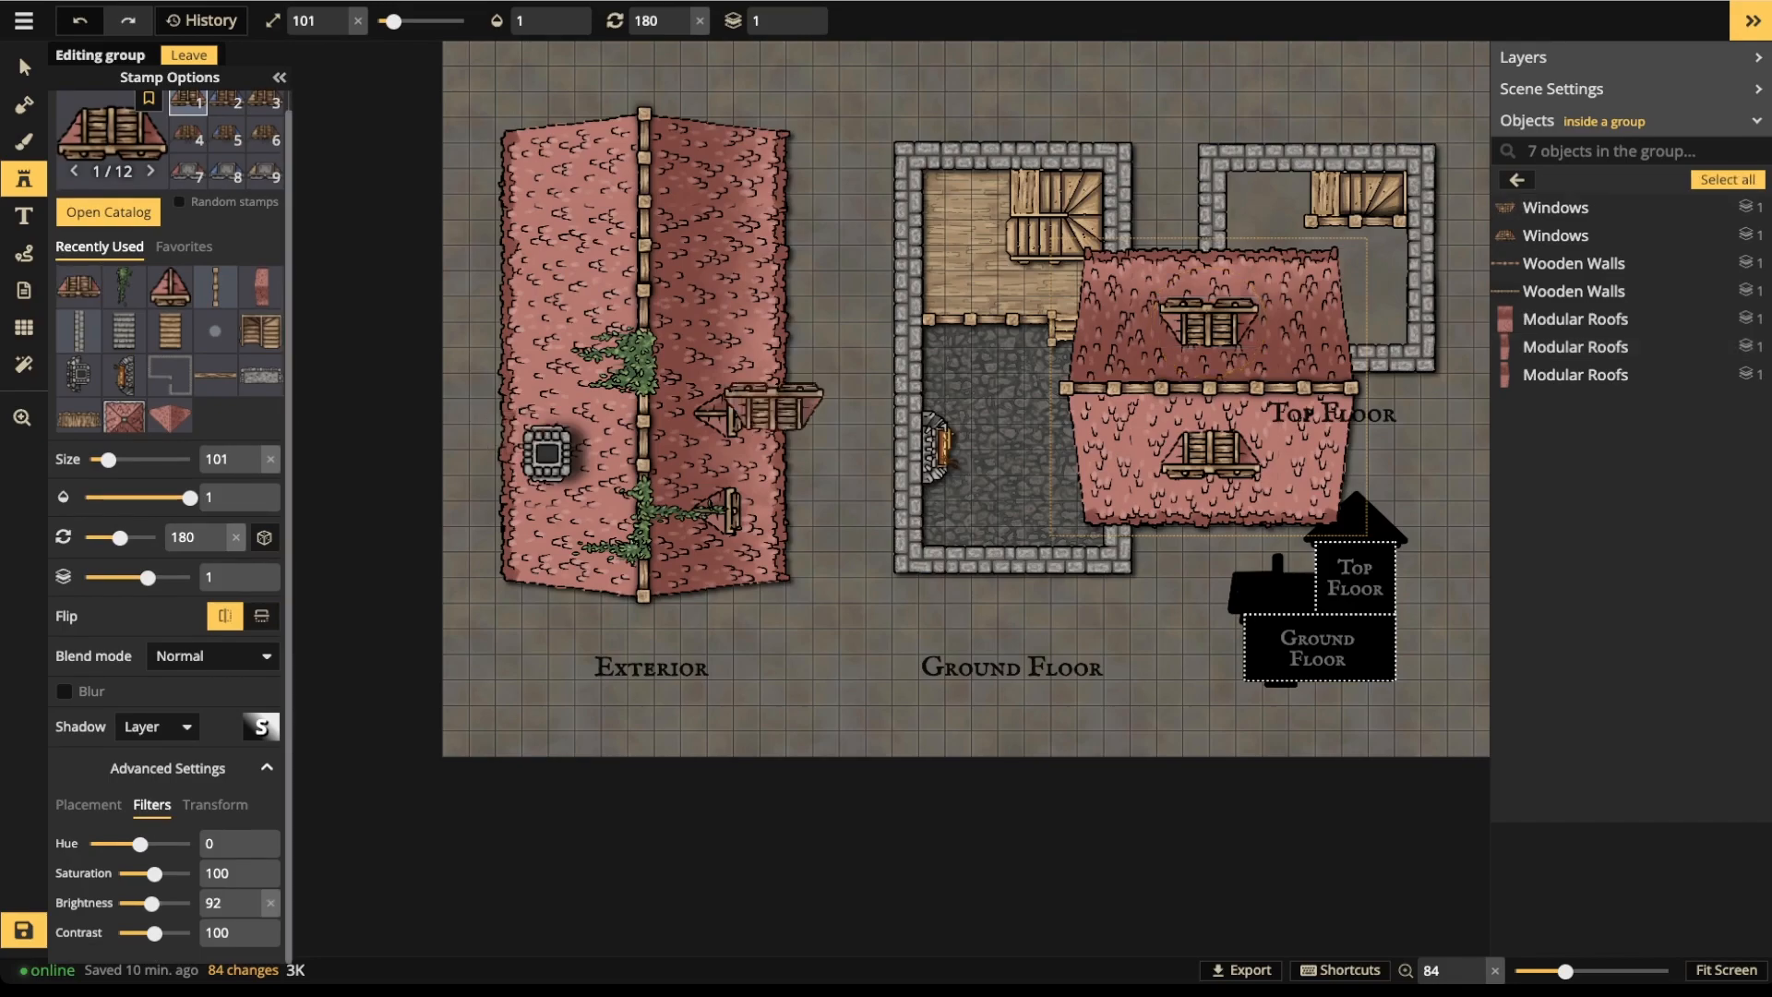
click(24, 67)
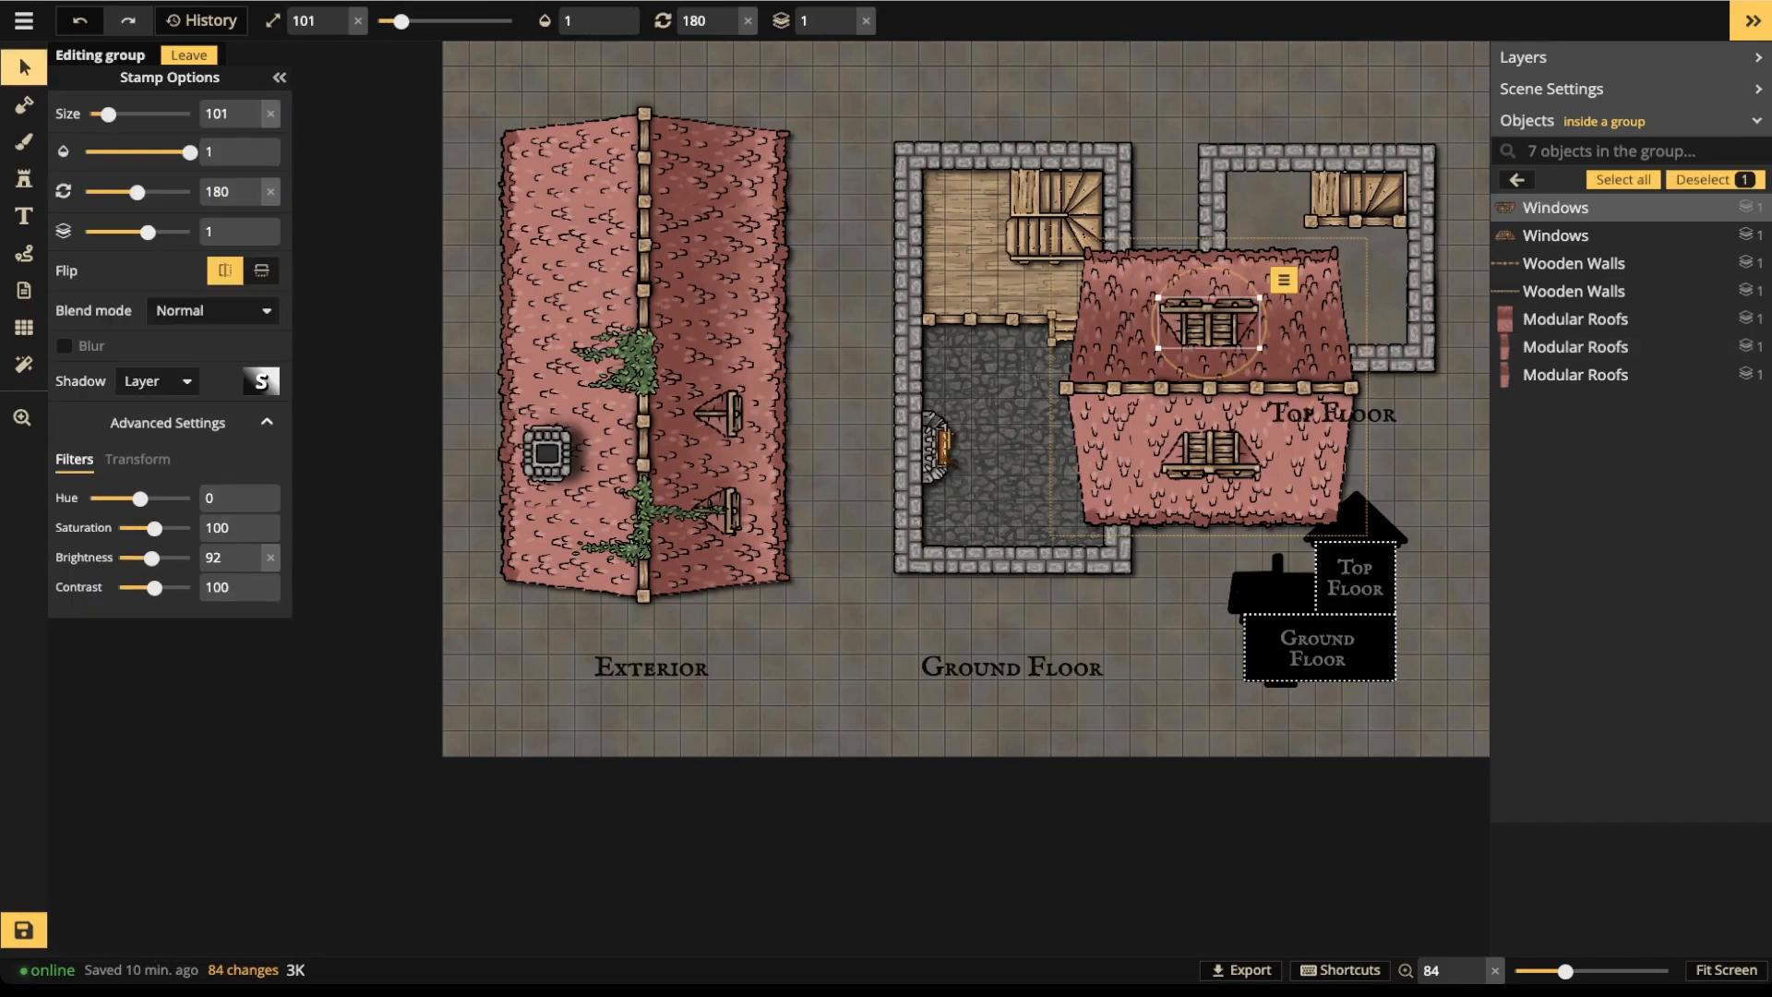
key(Escape)
key(Escape)
- Inside the Ground Floor Roof group, switch both dormer windows to the Object shadow type
double_click(720, 415)
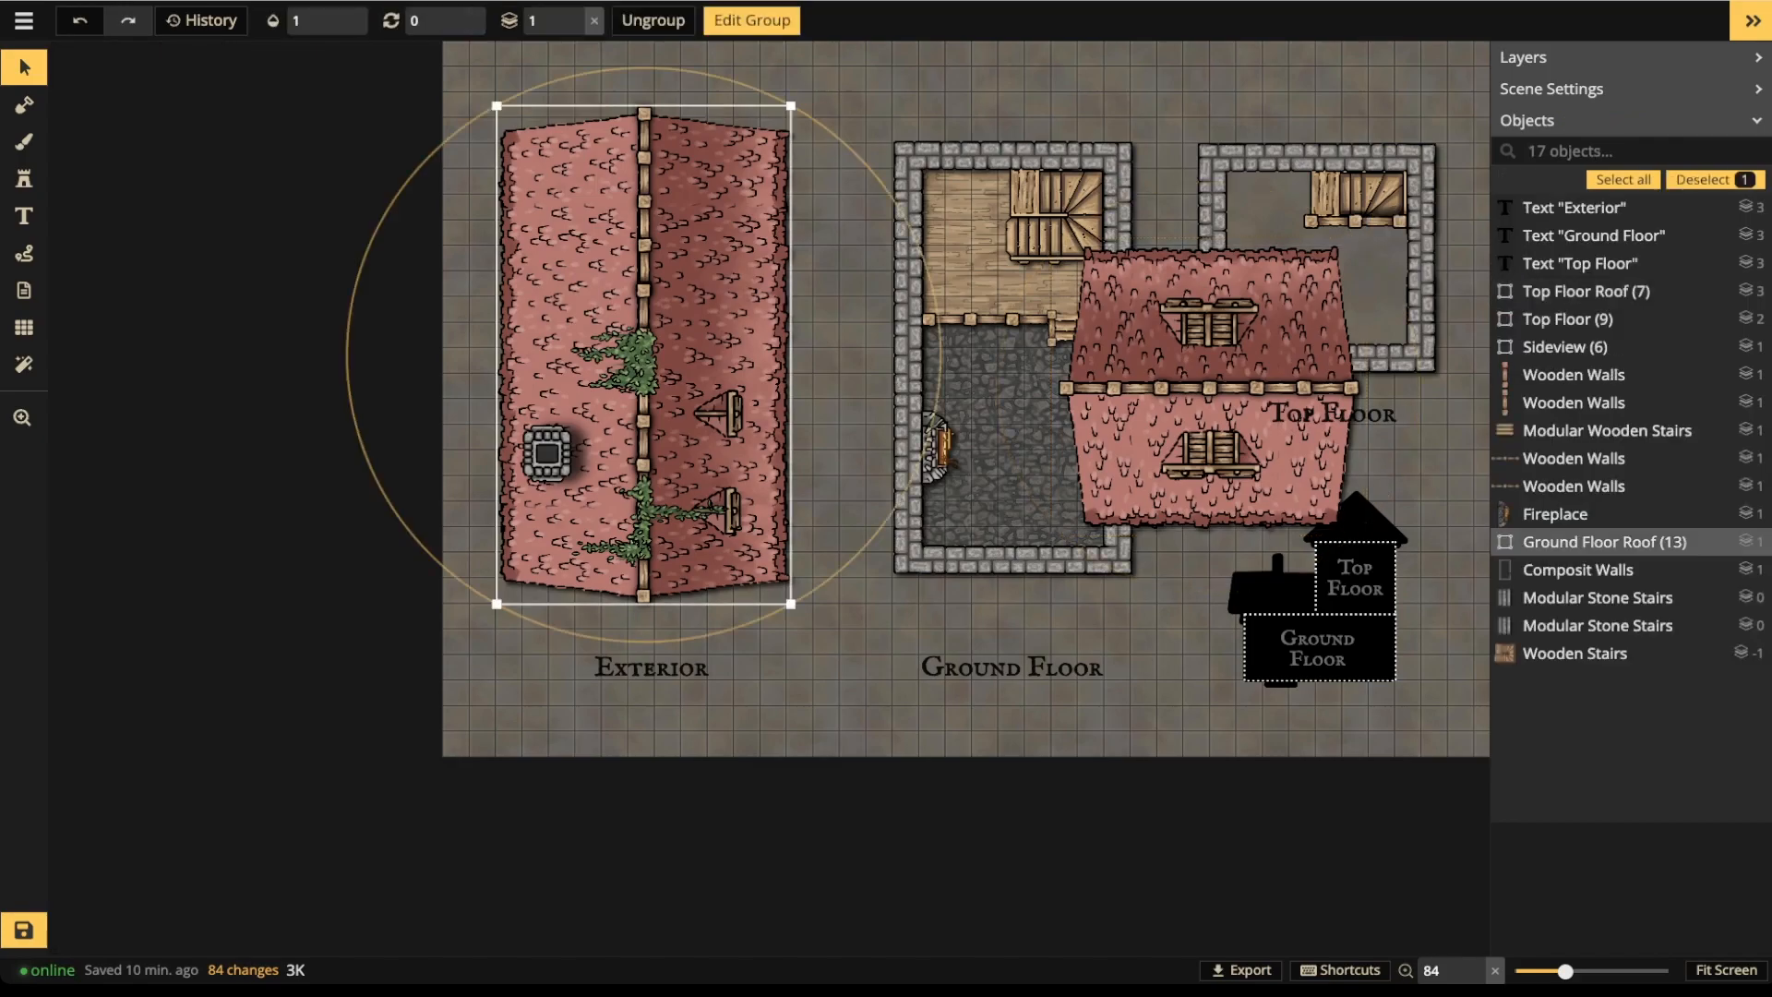
click(720, 415)
shift+click(718, 509)
click(157, 381)
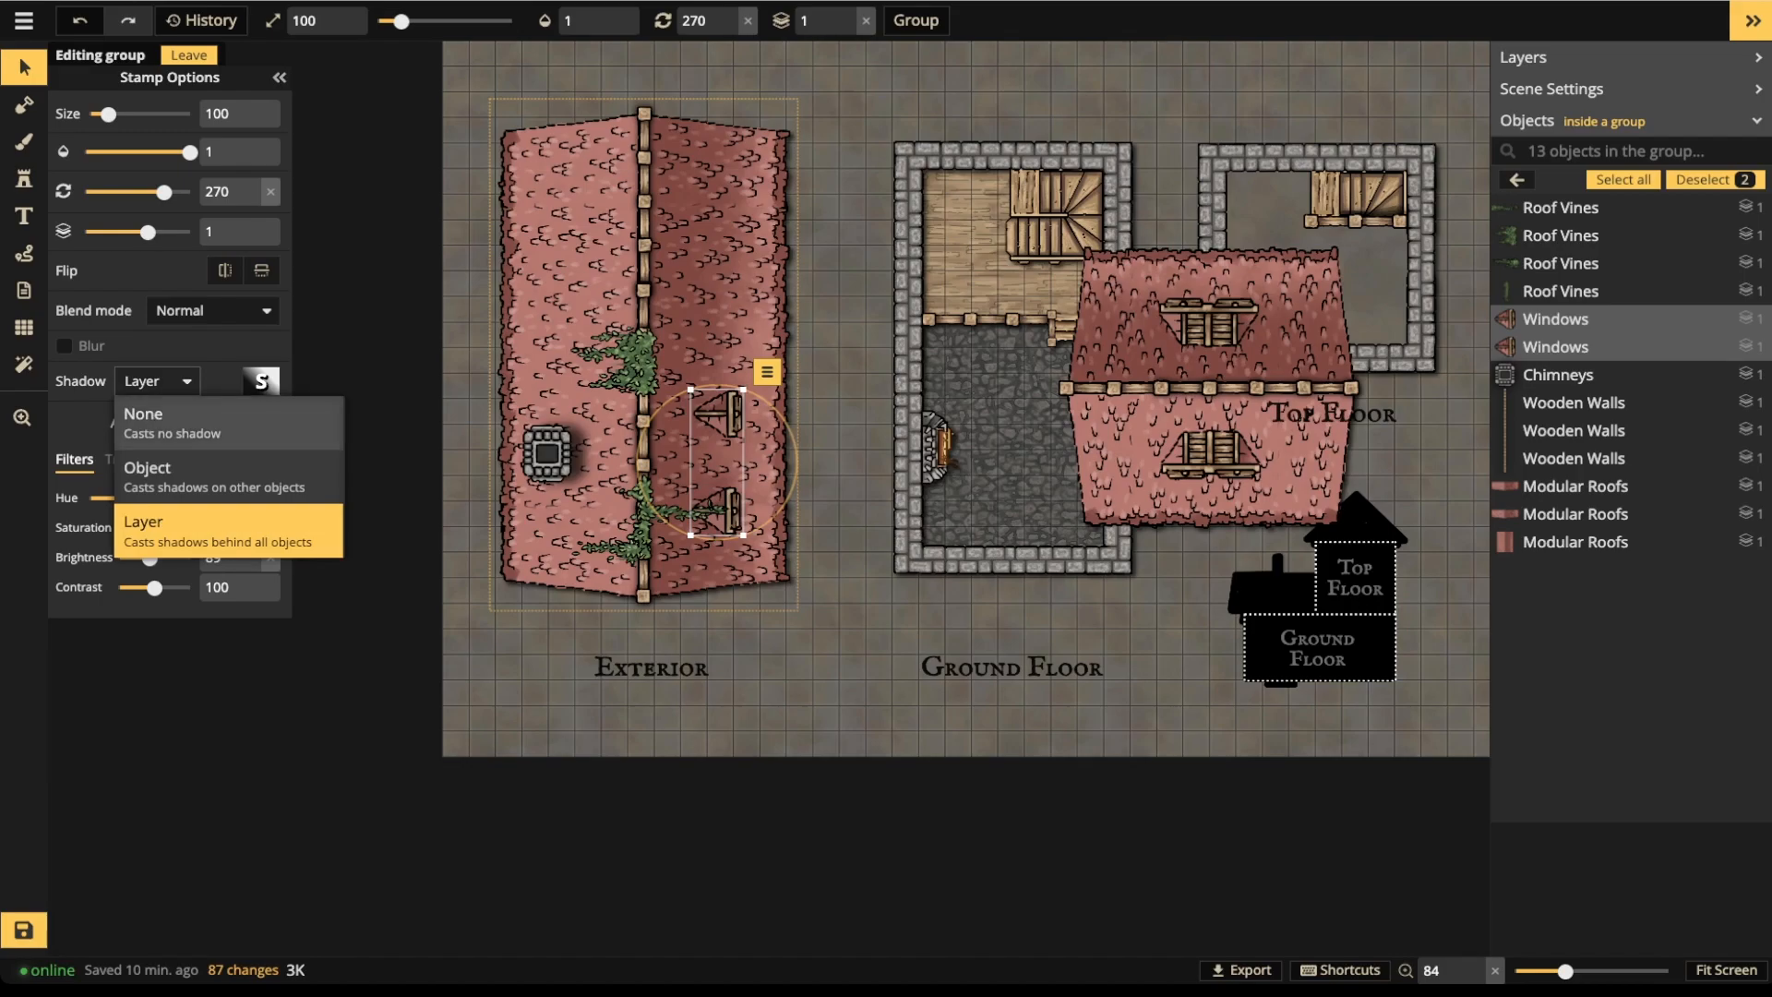
click(147, 477)
- Set the dormer windows' object shadow to horizontal offset 5 and vertical offset 0, then leave the group
click(261, 381)
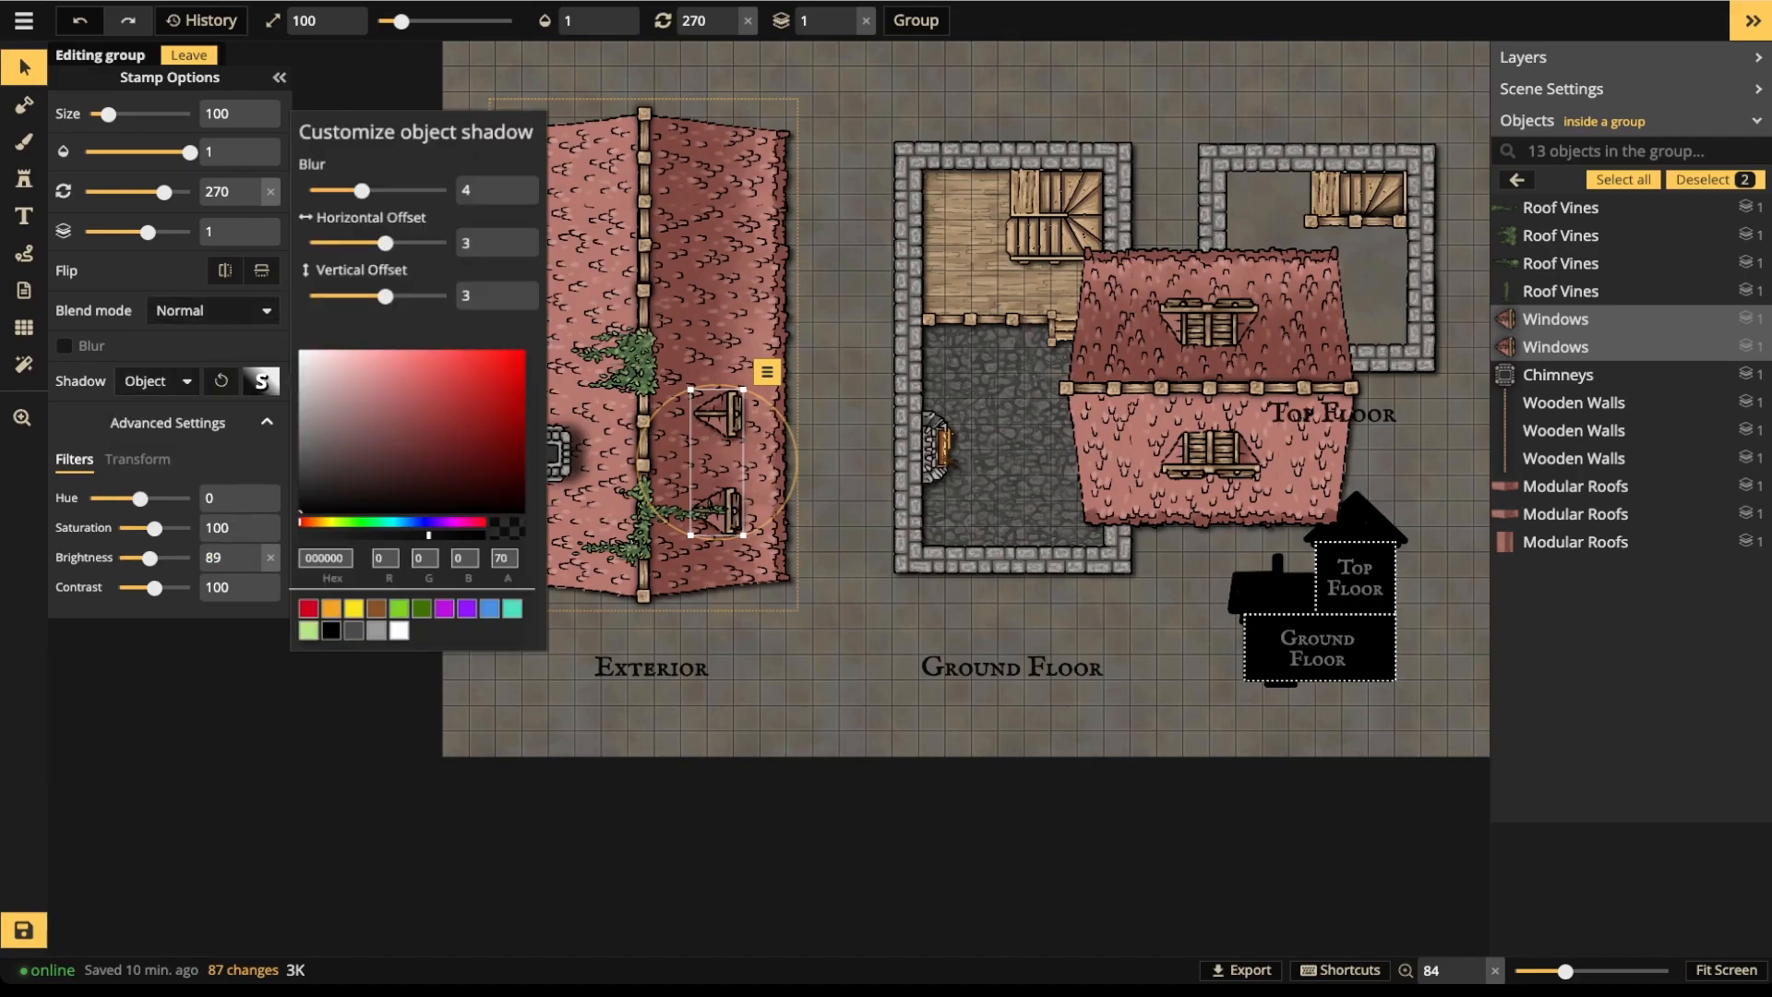
text(0)
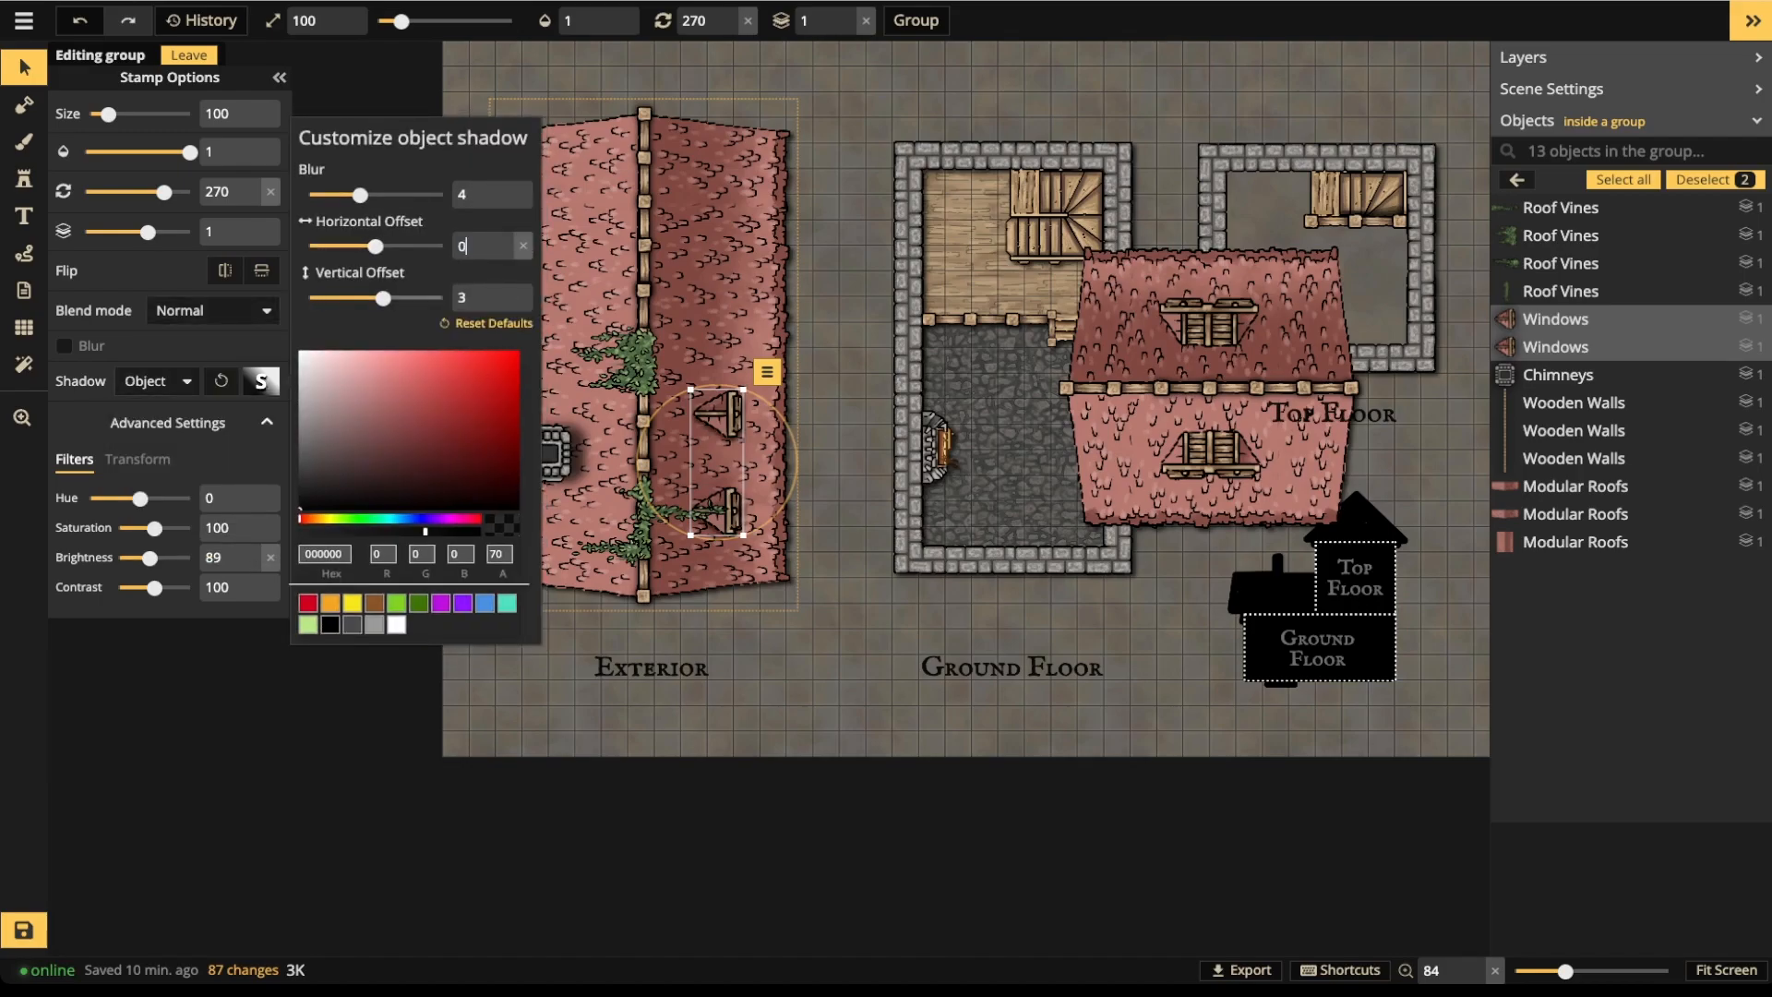
key(BackSpace)
text(0)
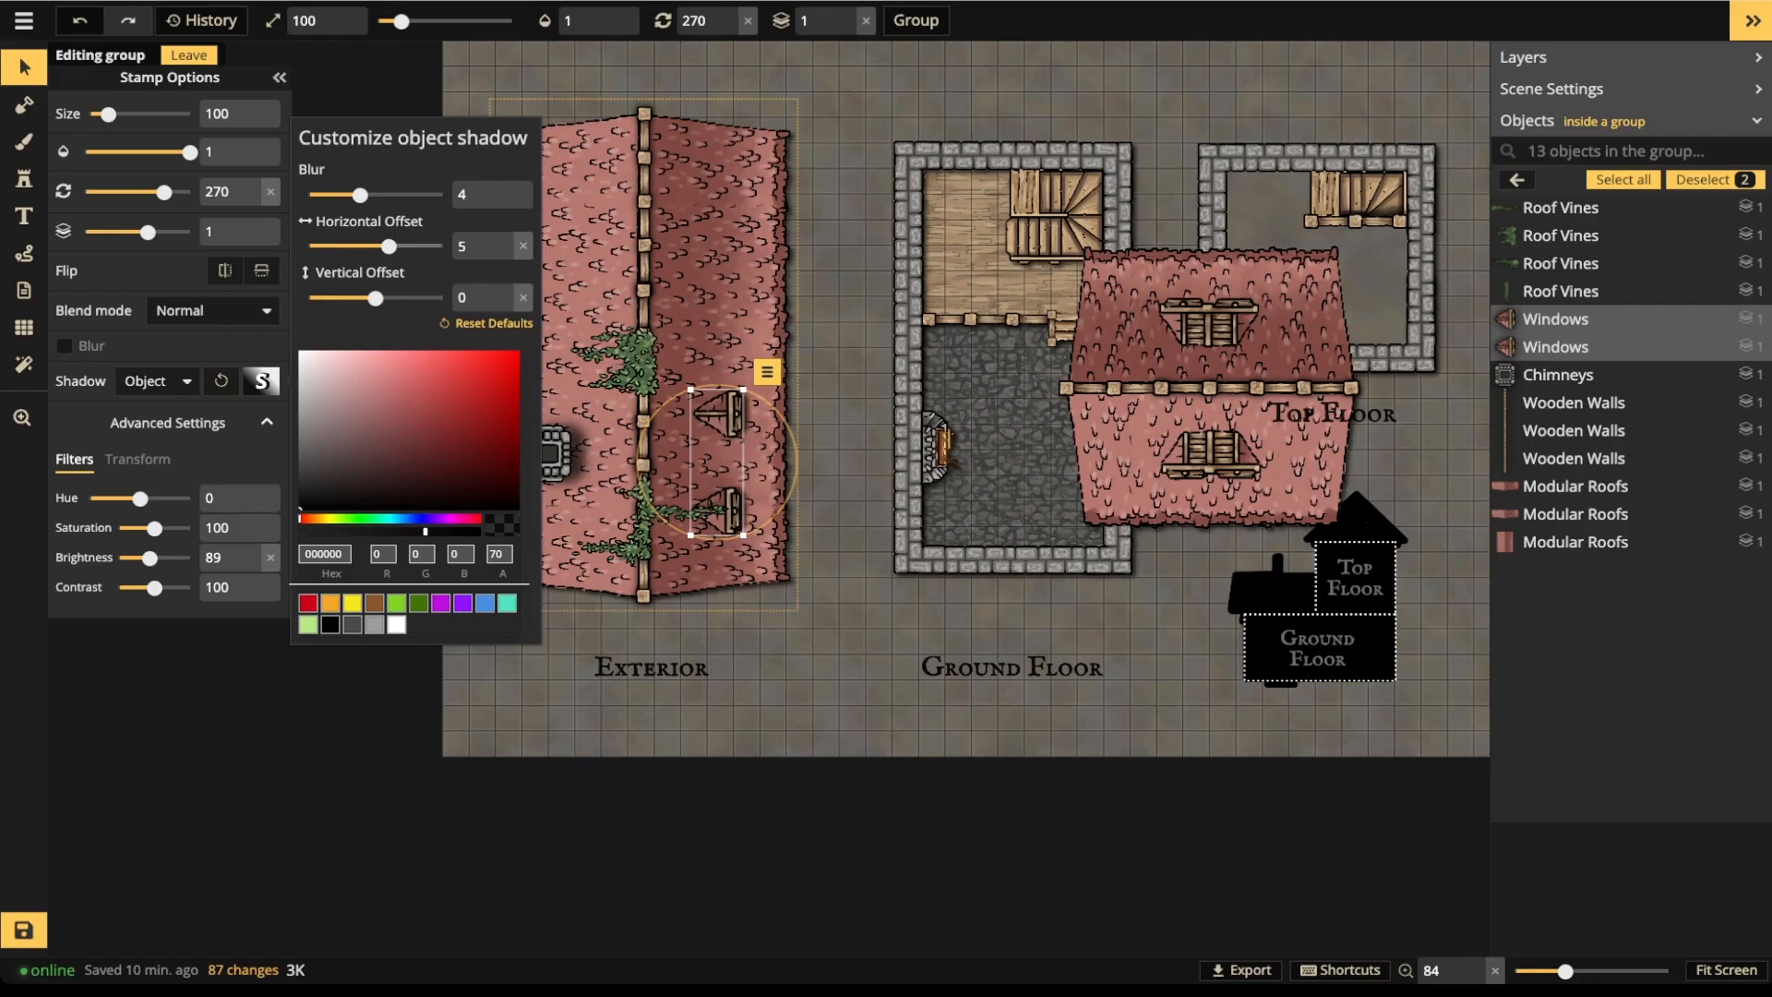
key(Escape)
key(Escape)
- Reopen the Ground Floor Roof group and select its northern dormer window for a closer look
scroll(766, 481, up, 1)
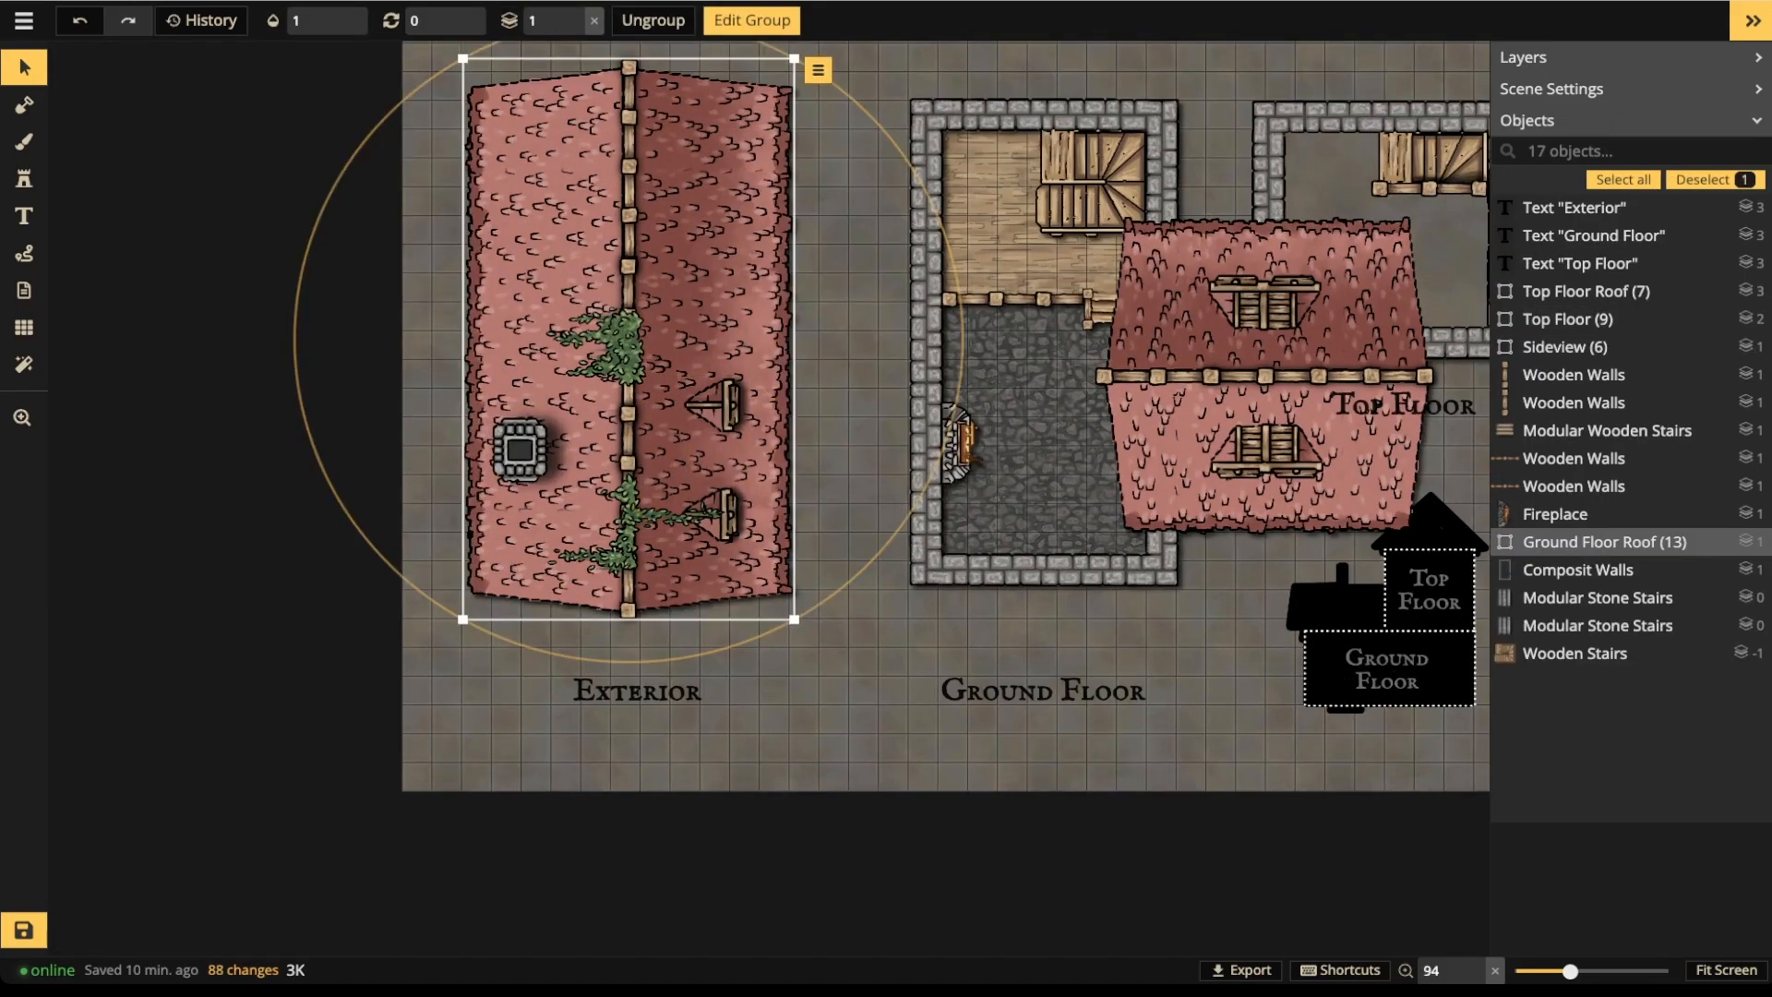
double_click(721, 407)
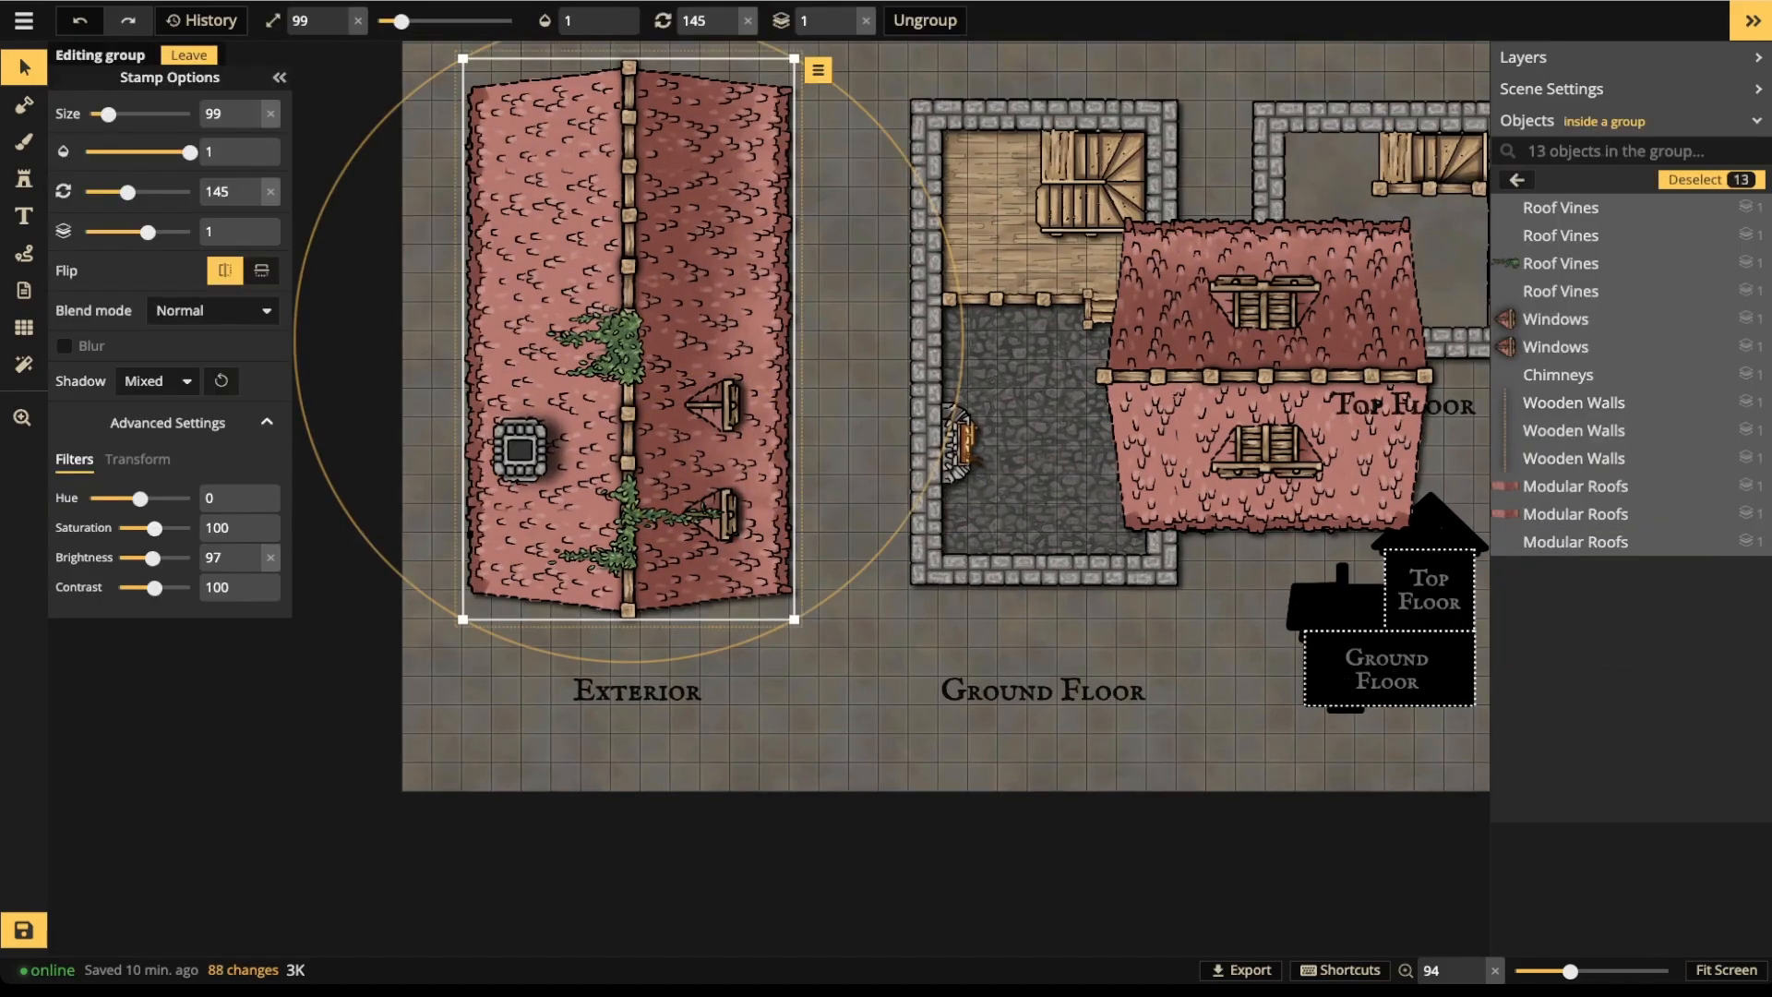
click(720, 407)
scroll(720, 407, up, 1)
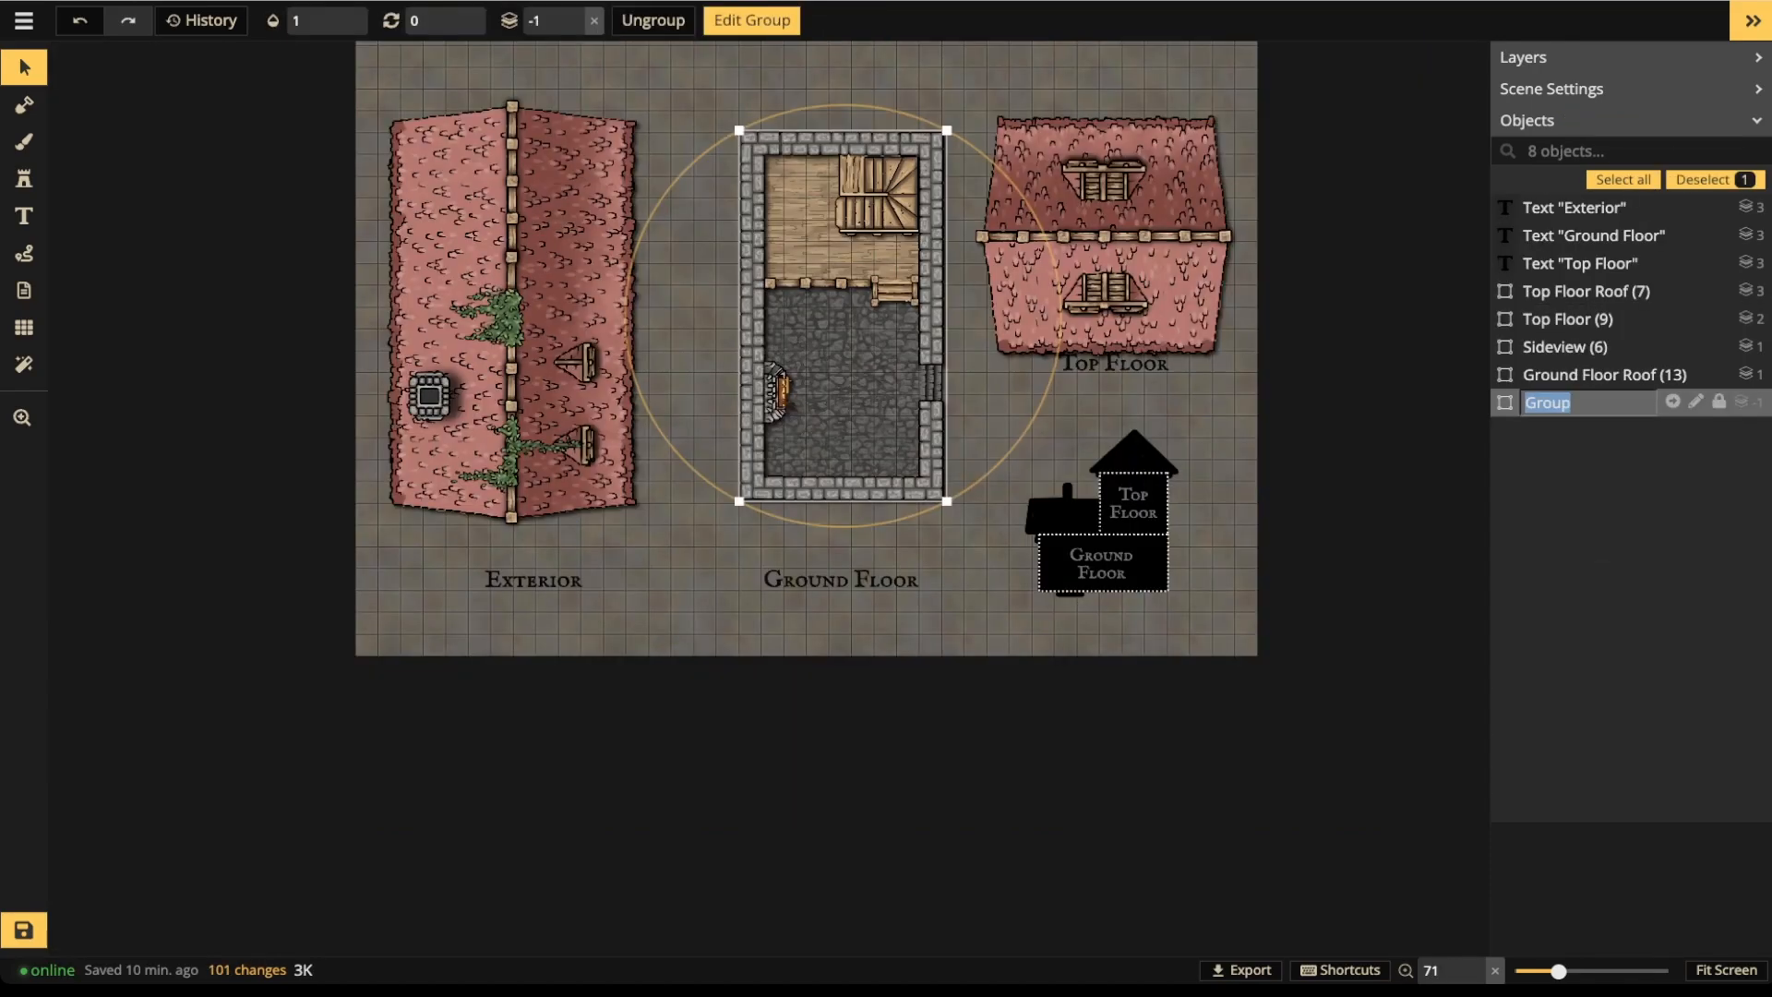
- Name the new group of ground floor plan pieces "Ground Floor"
text(Ground Floor)
key(Return)
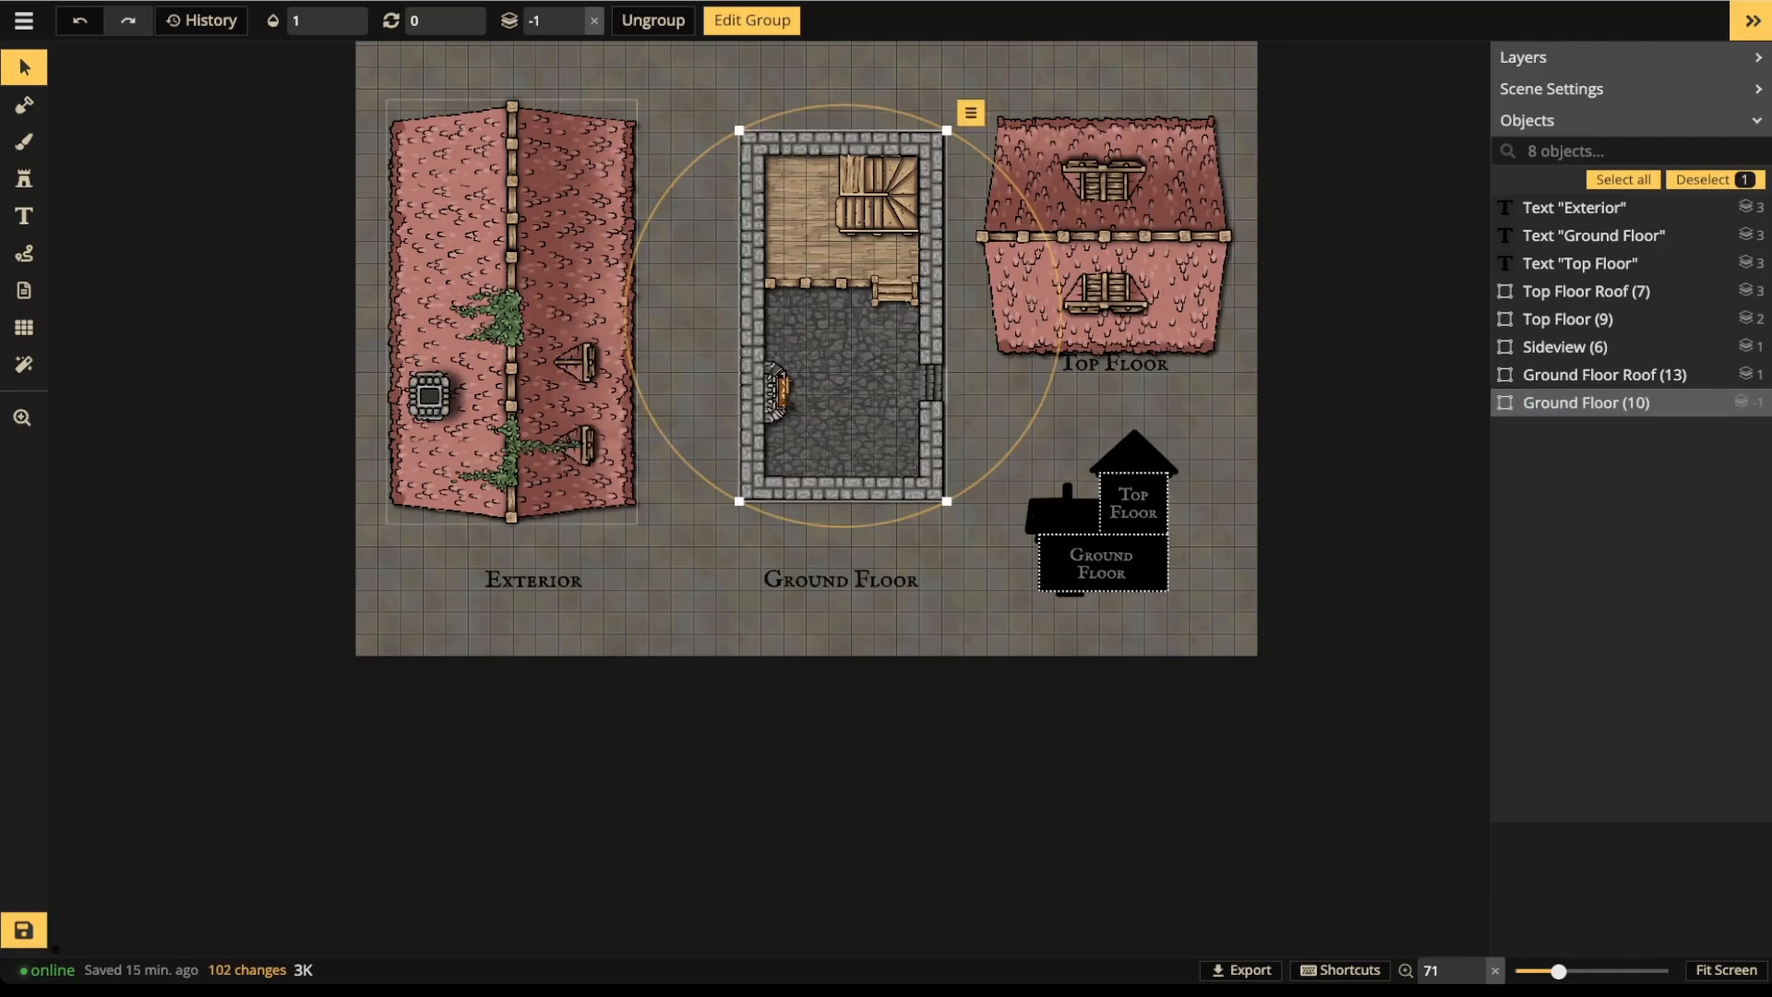
- Move the Top Floor Roof group southwest off the Top Floor plan, to the map's lower edge between the Exterior and Ground Floor labels
click(511, 311)
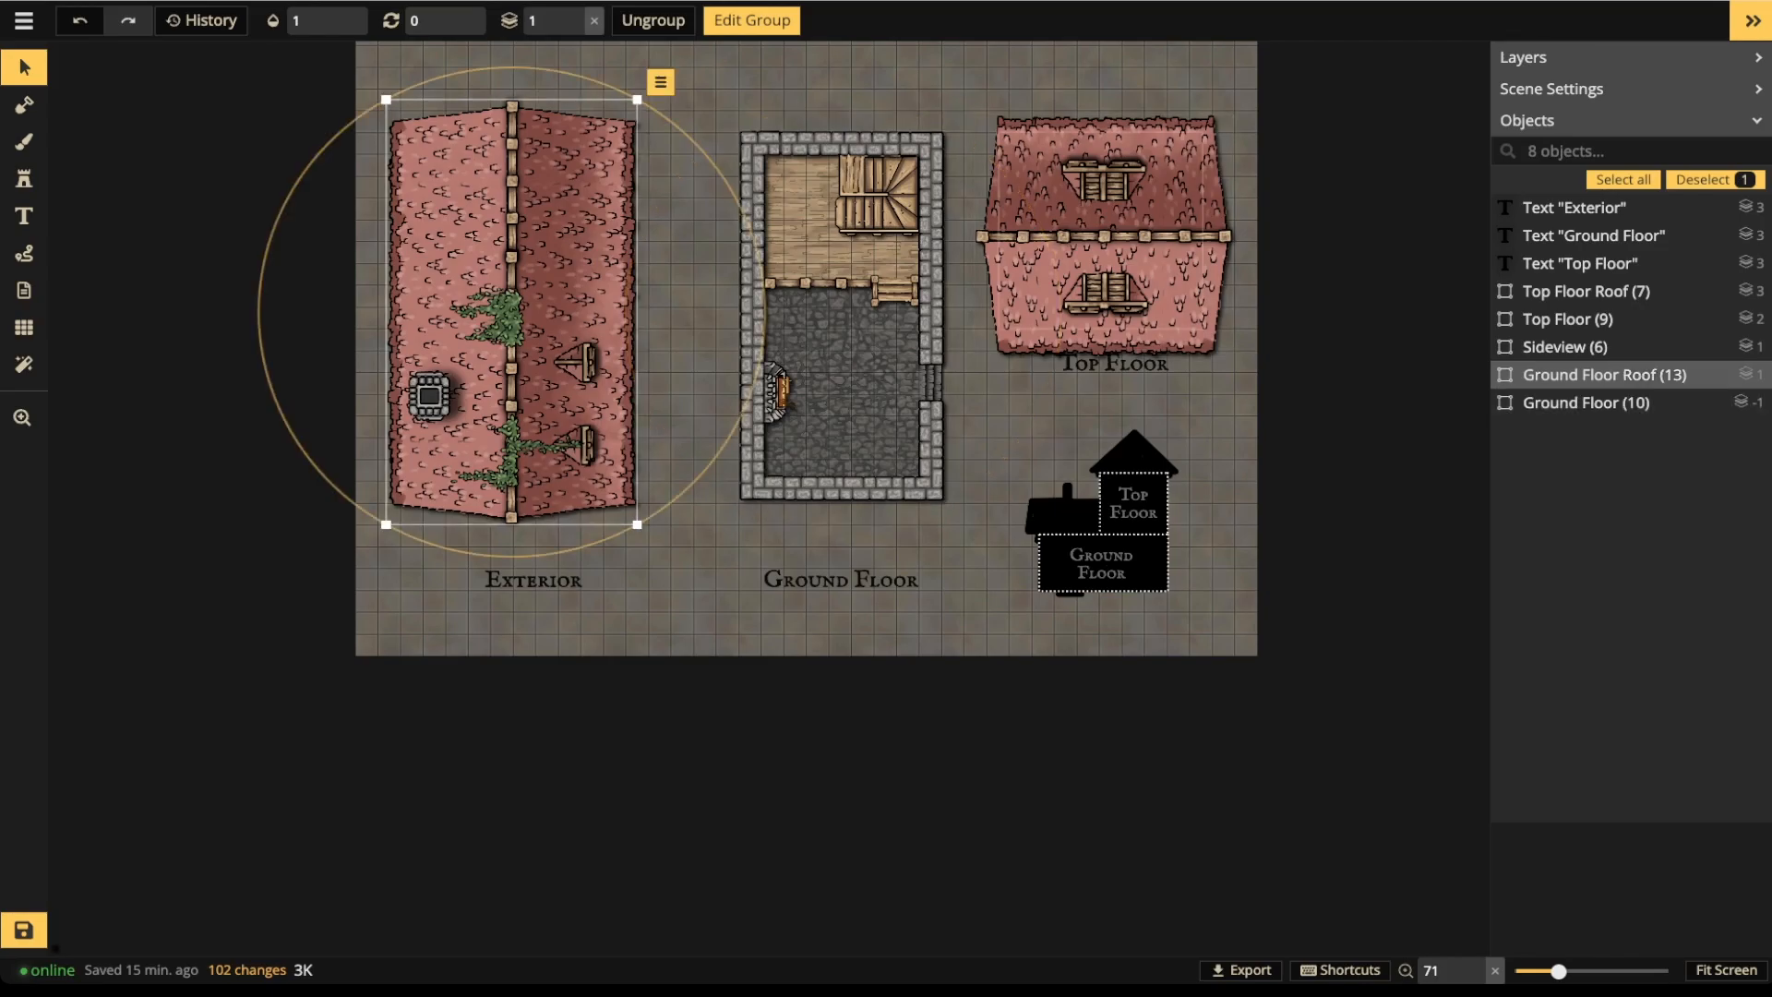
click(1100, 231)
click(1100, 341)
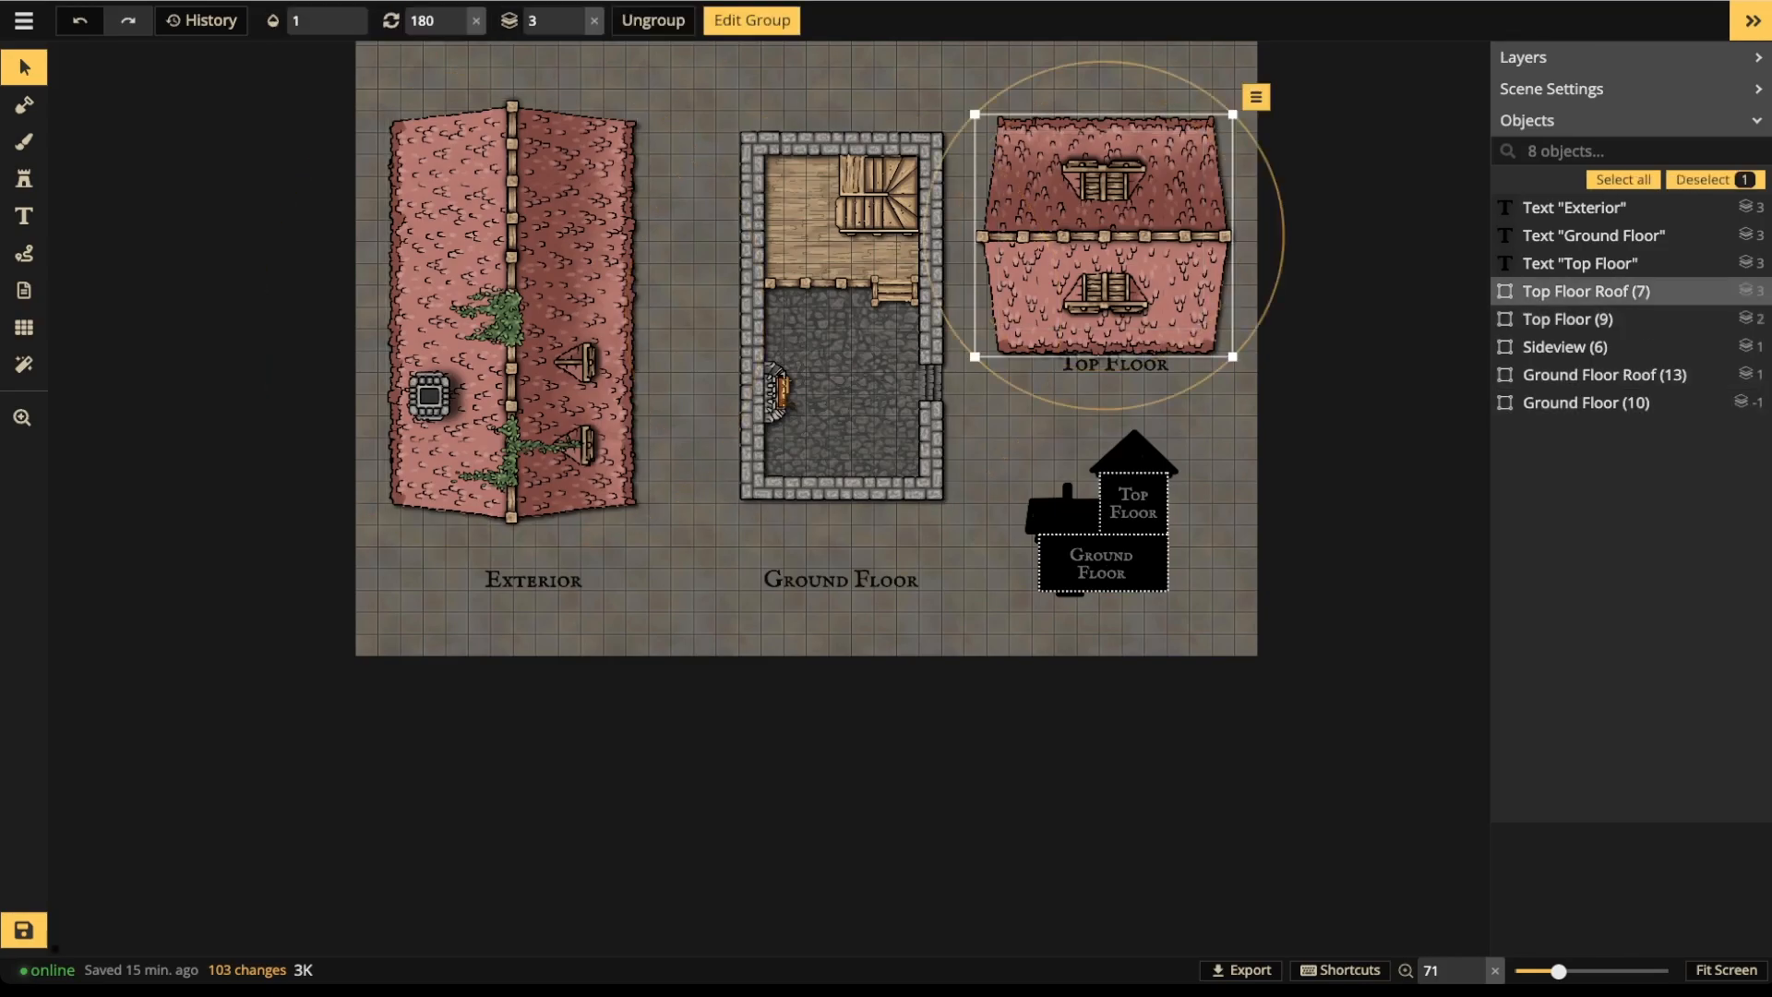
drag(1100, 342, 703, 729)
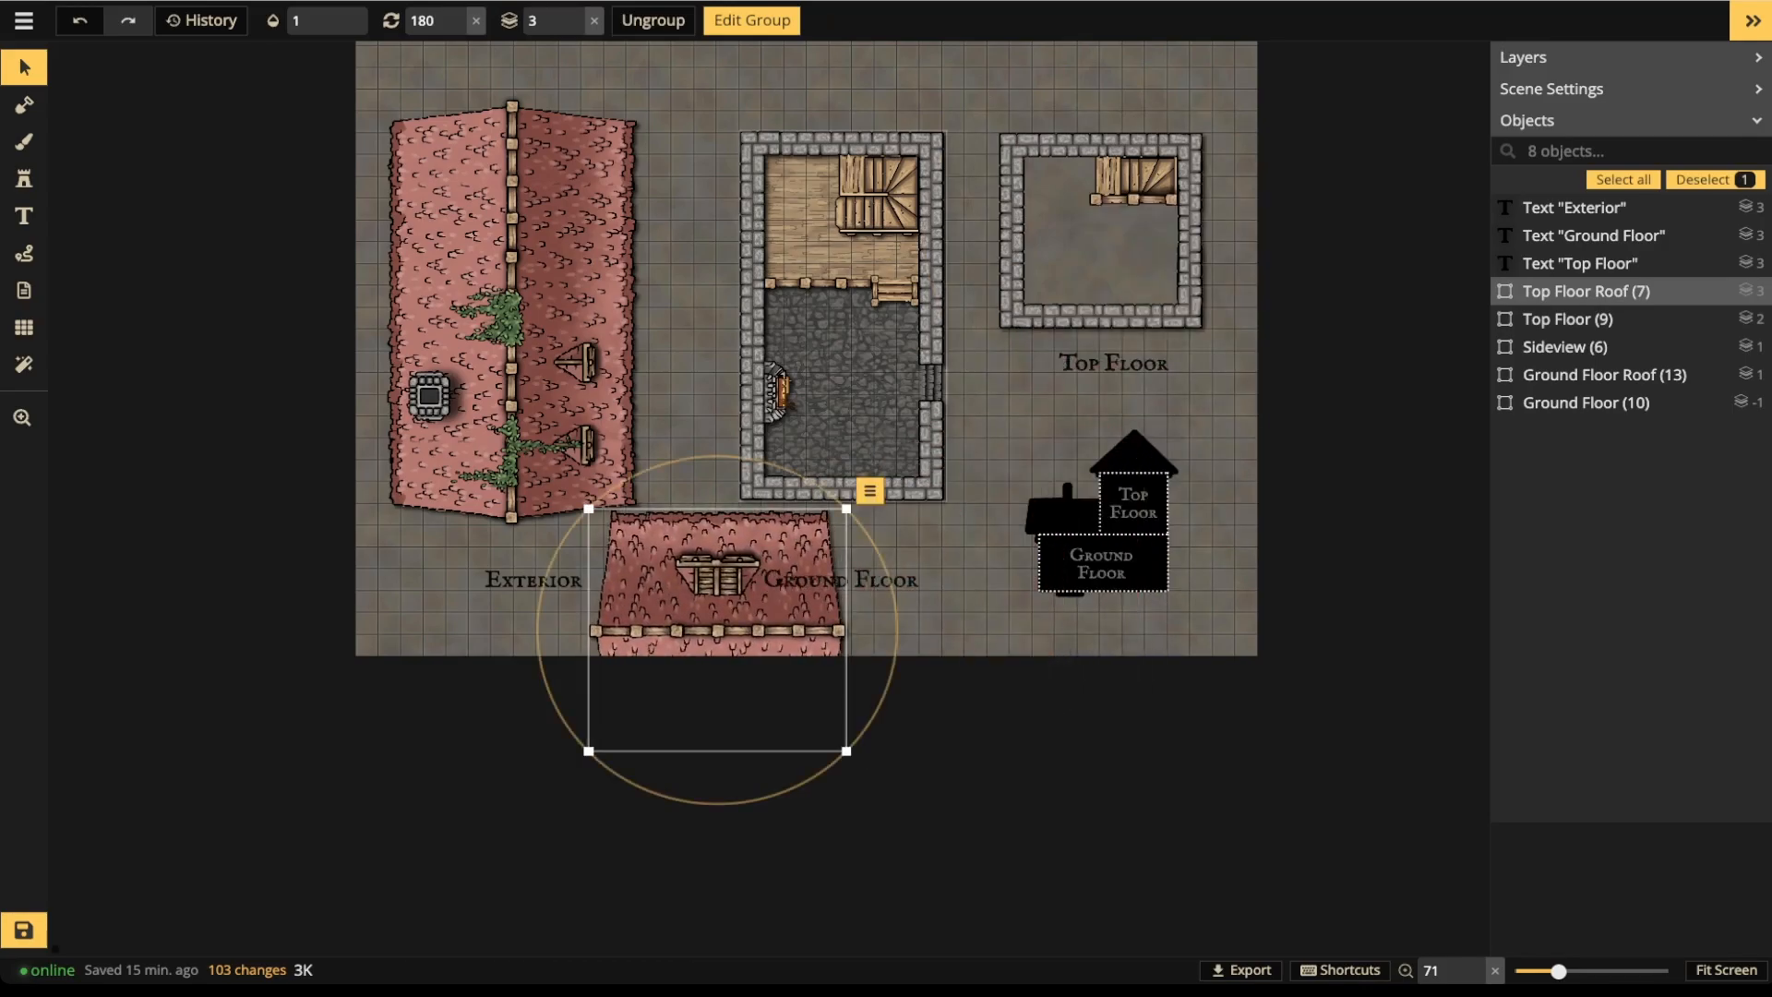
- Set the Ground Floor group's layer to -5 and the Ground Floor Roof group's layer to -2
click(841, 406)
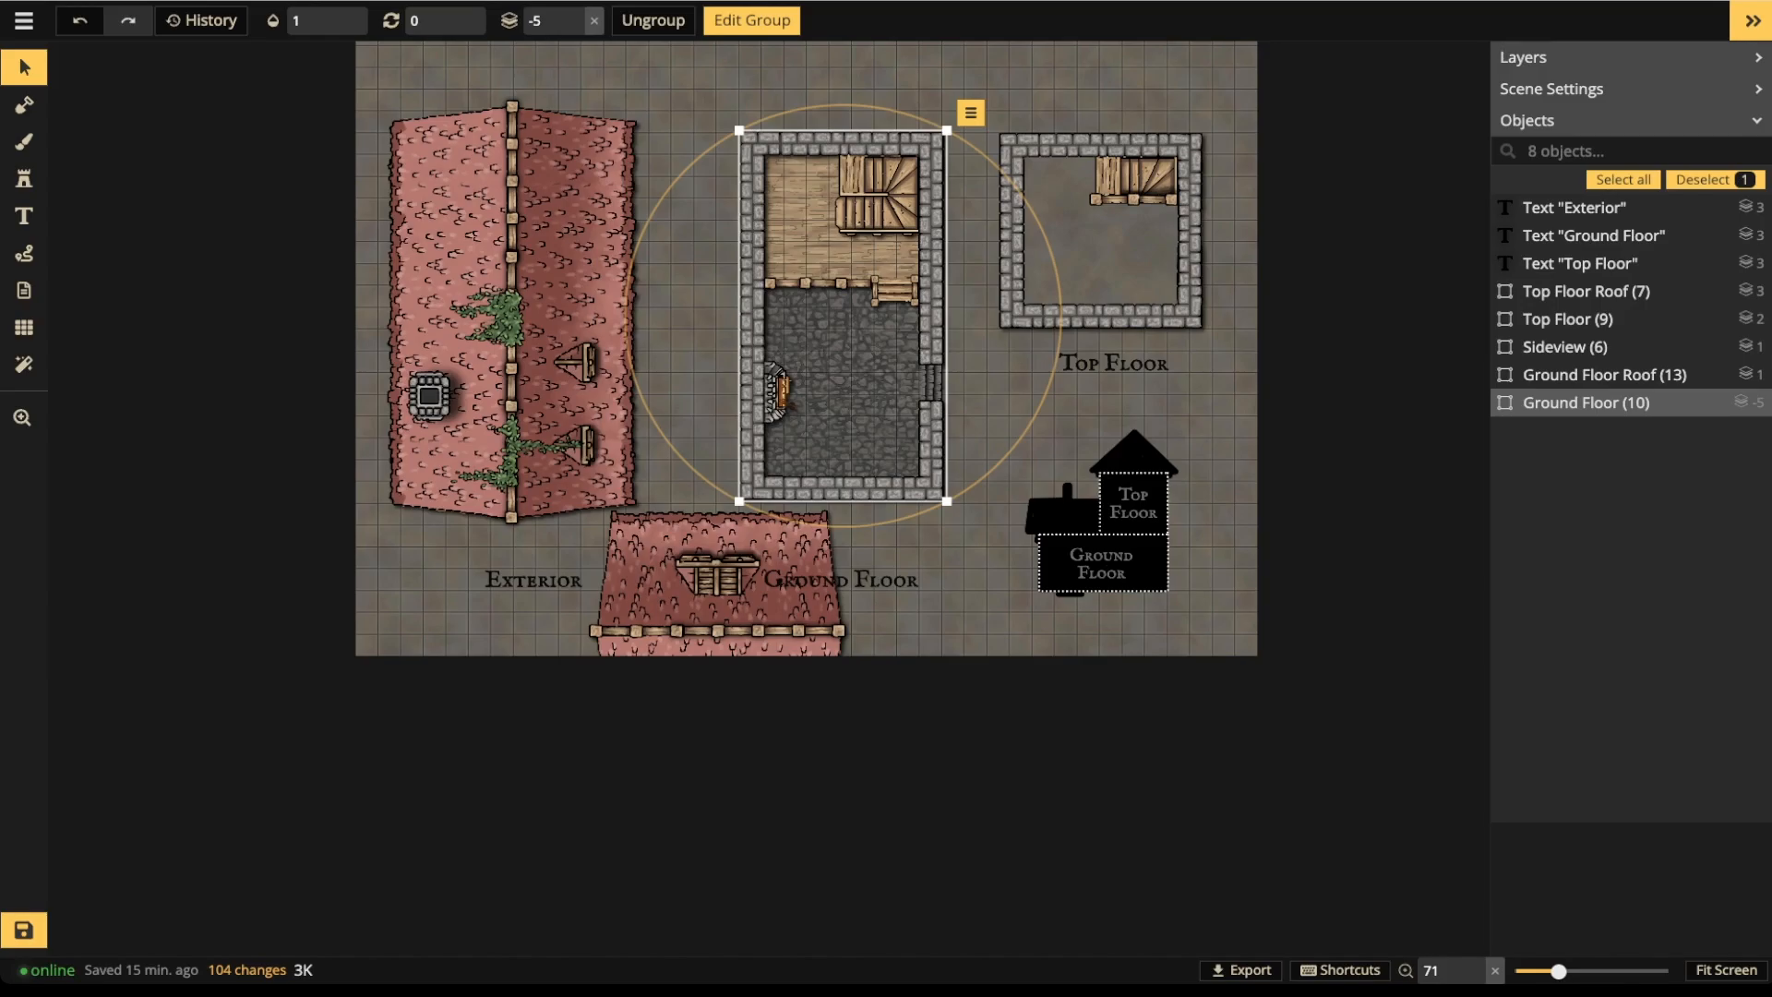
click(442, 276)
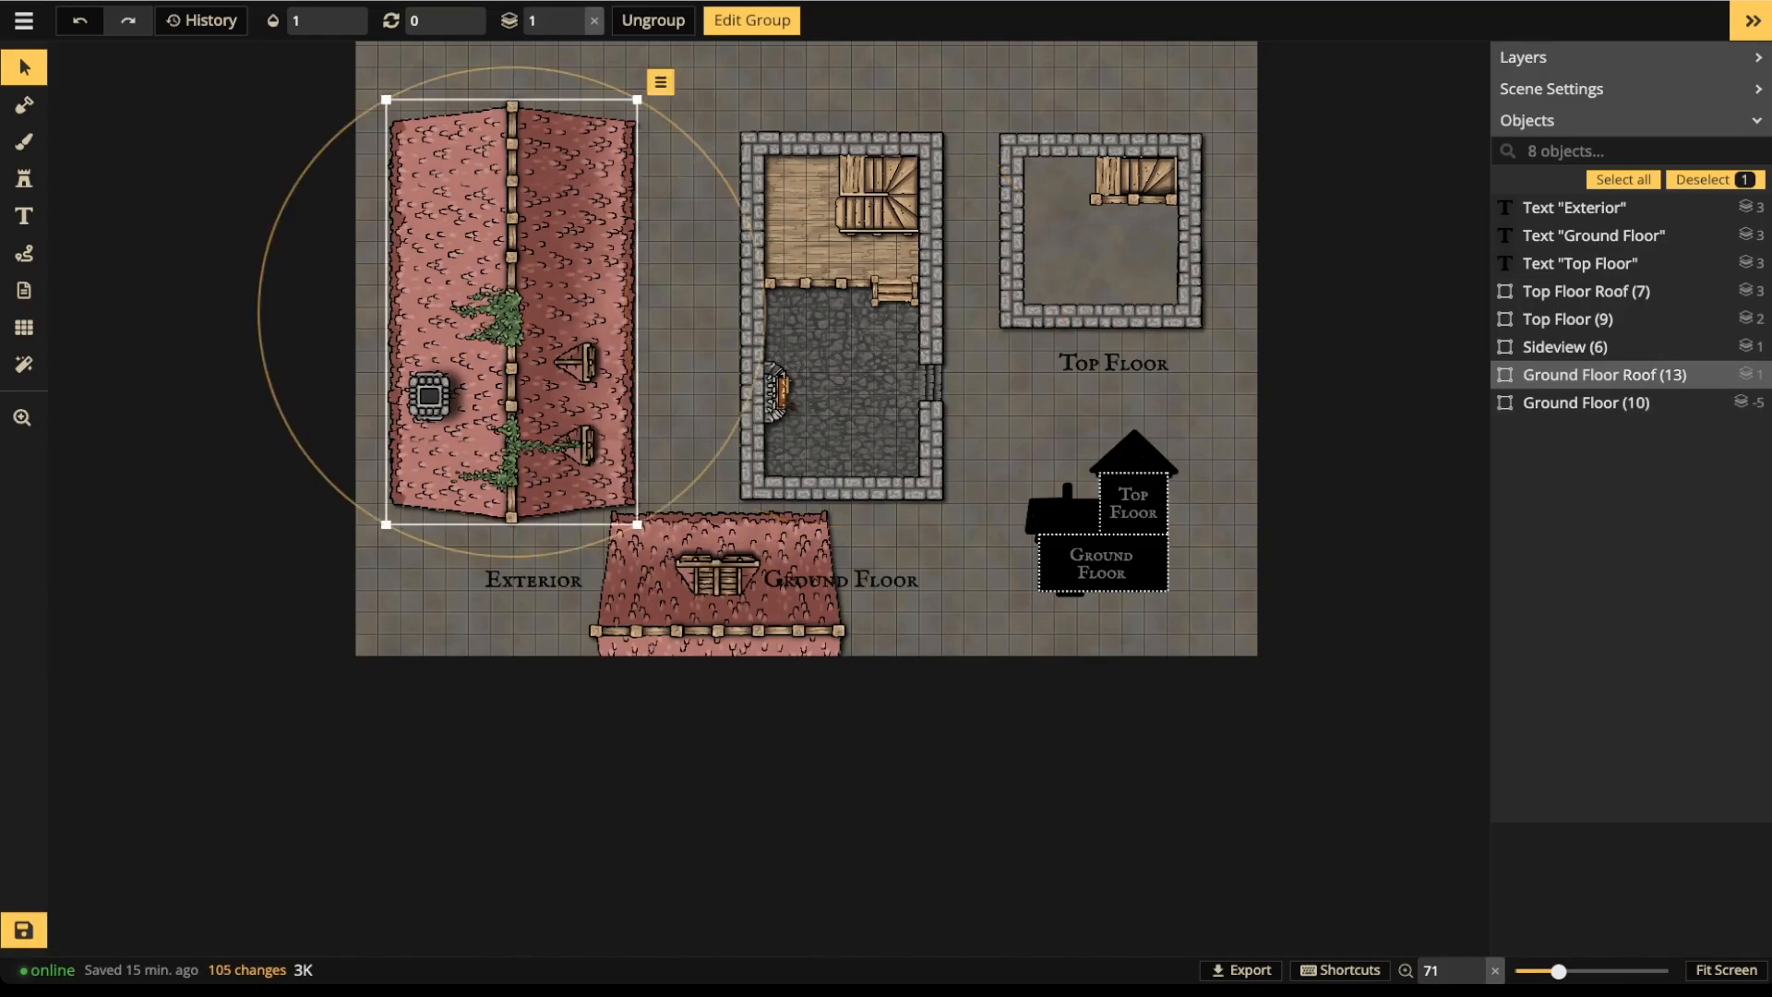
click(575, 28)
click(575, 28)
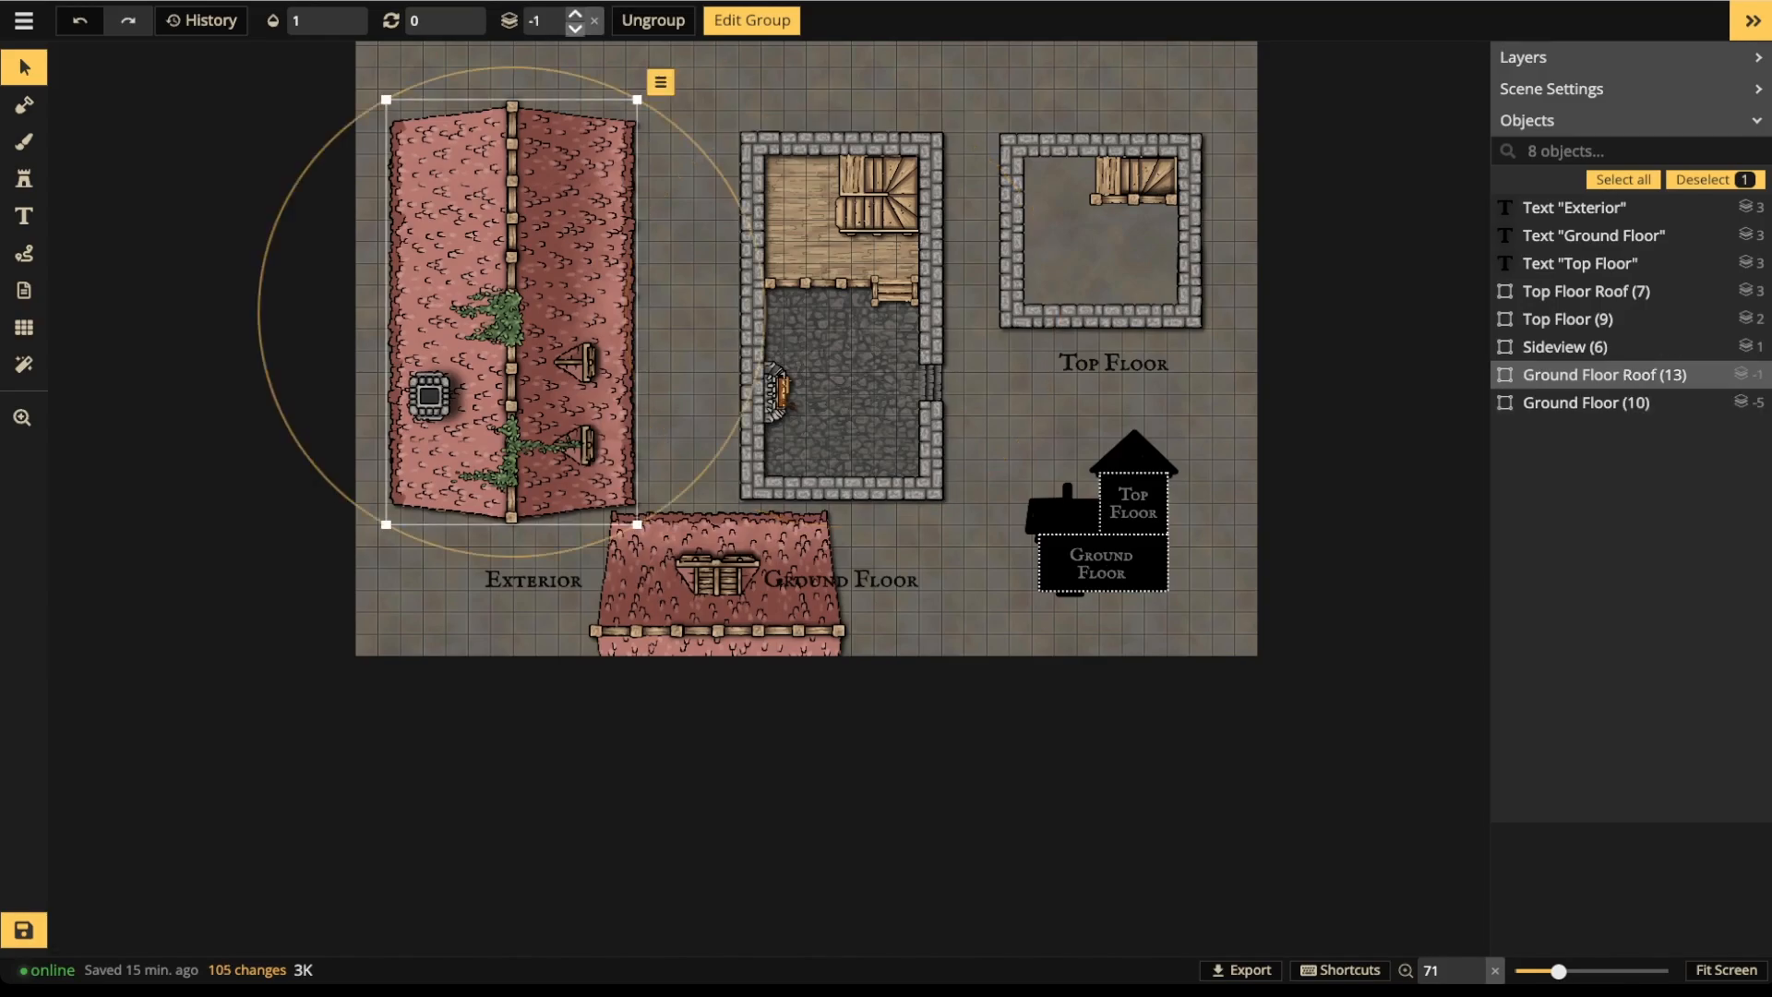
click(575, 13)
click(575, 13)
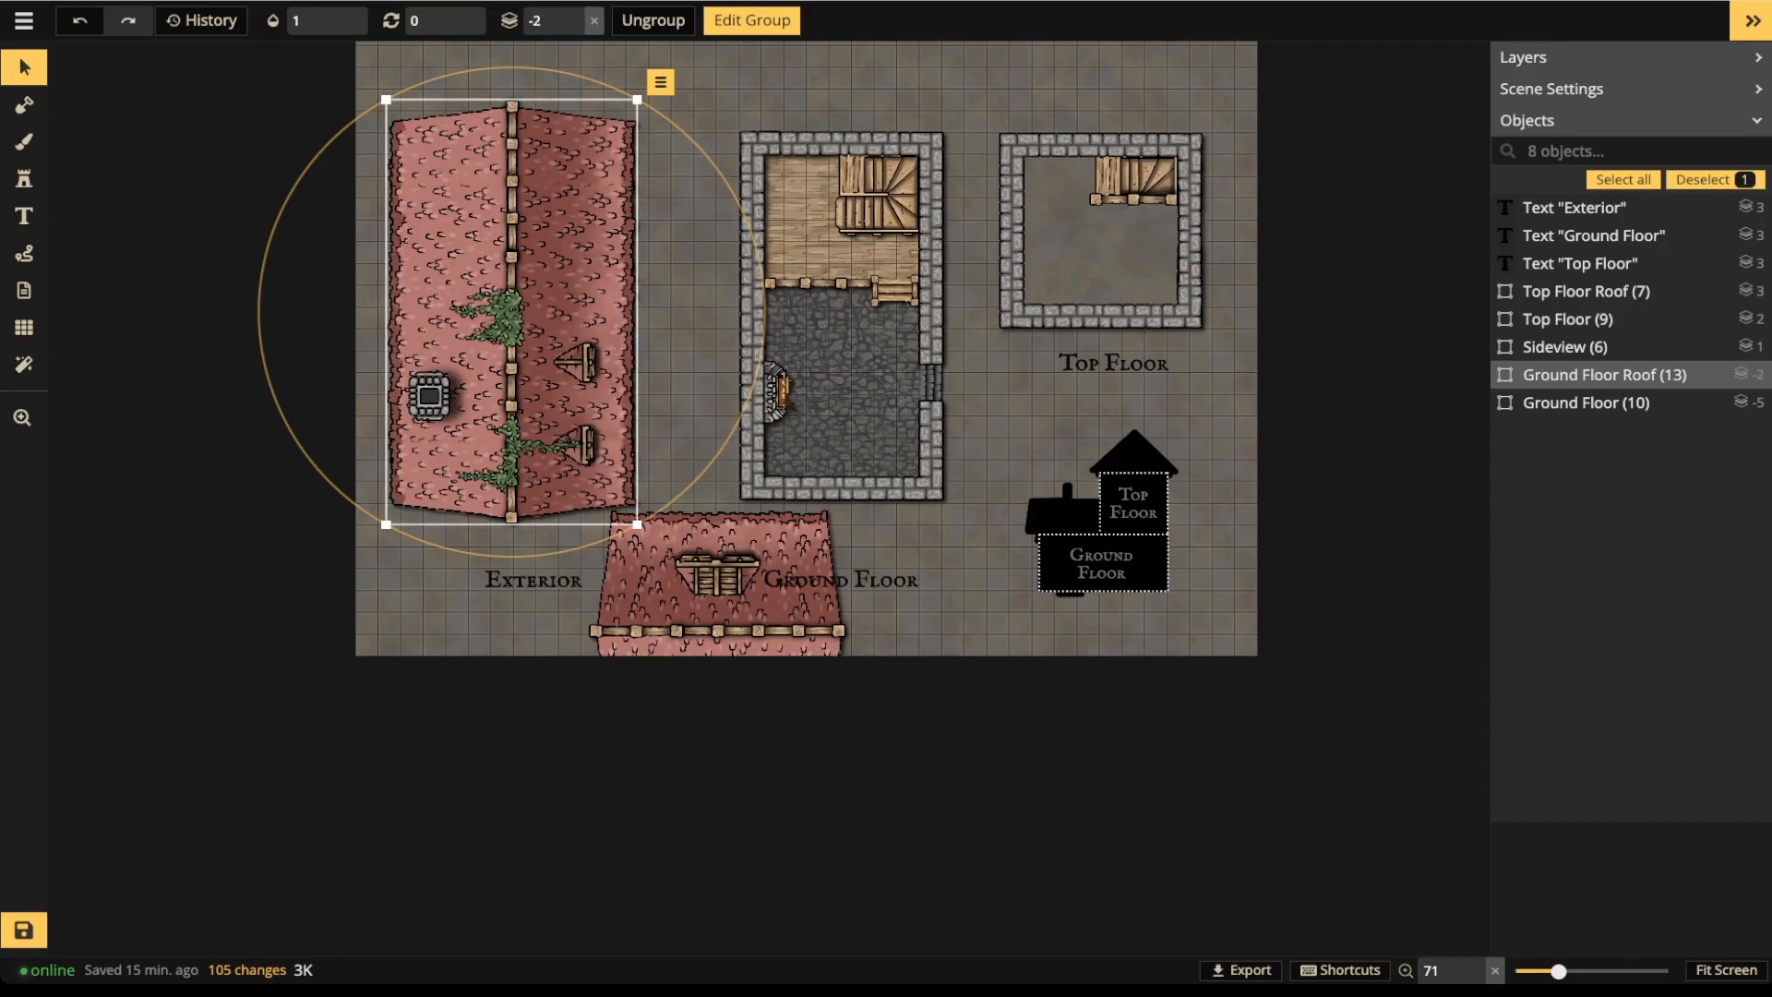
- Move the Ground Floor Roof group east so it covers the Ground Floor plan, and clear the selection
drag(511, 312, 833, 323)
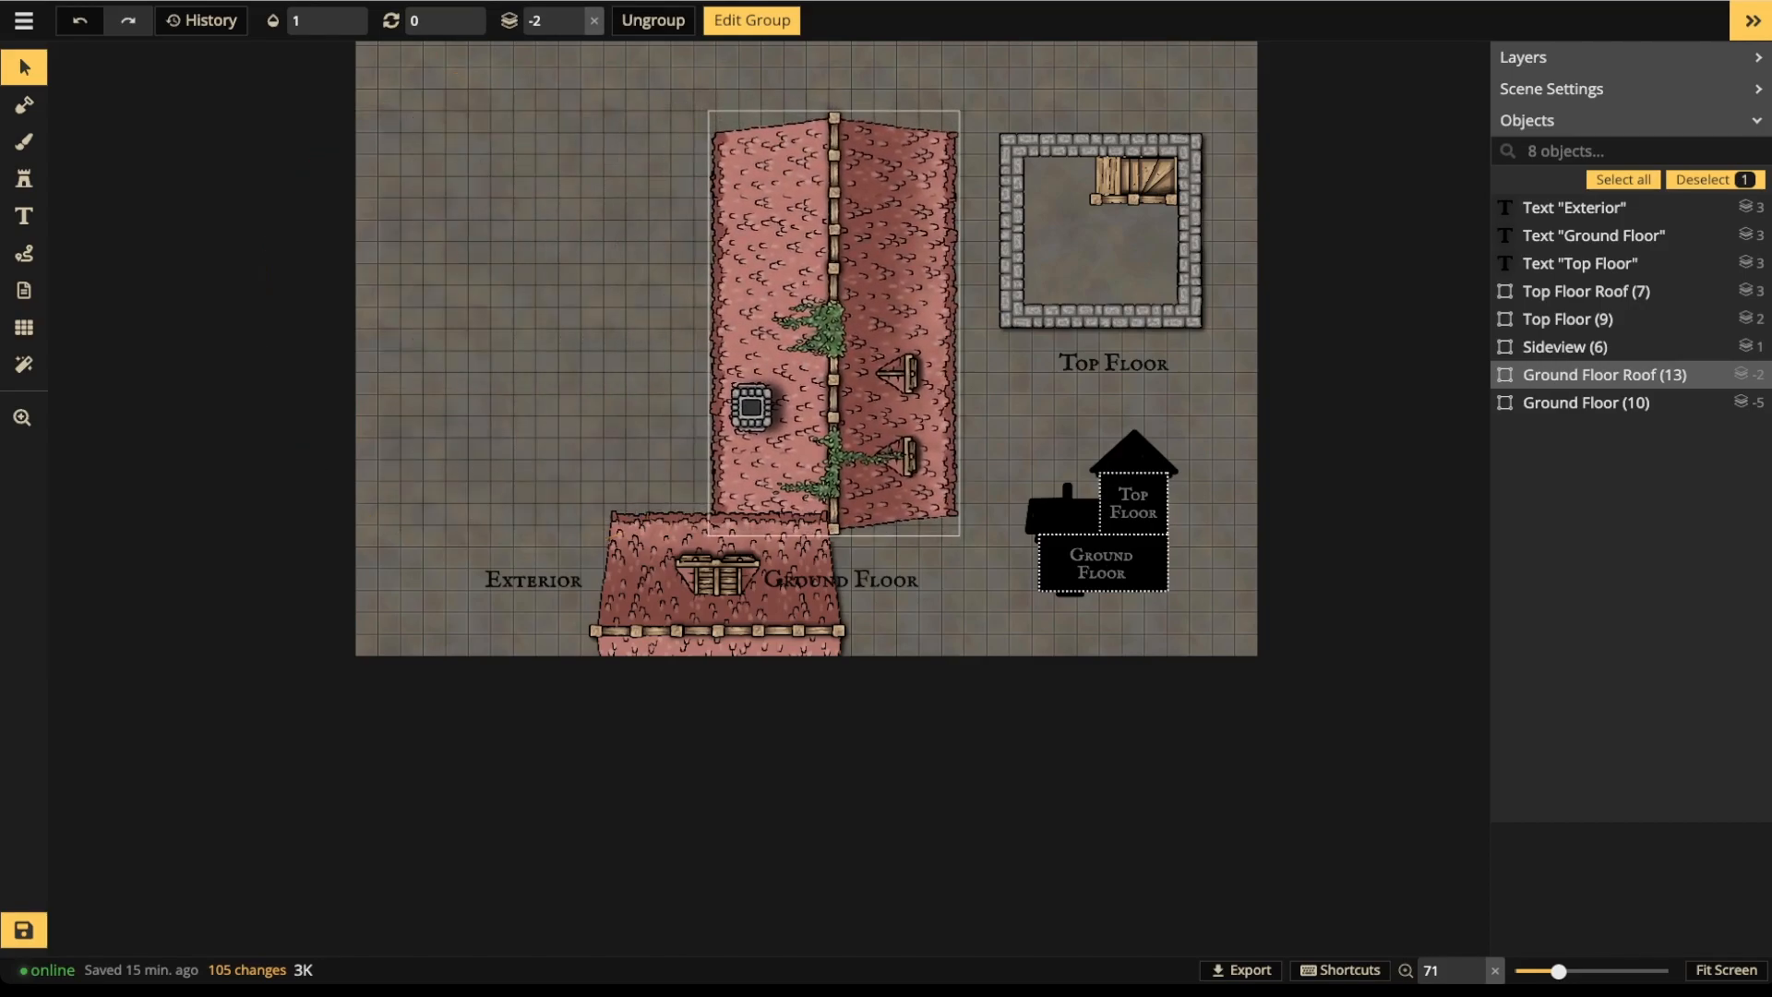
click(1089, 240)
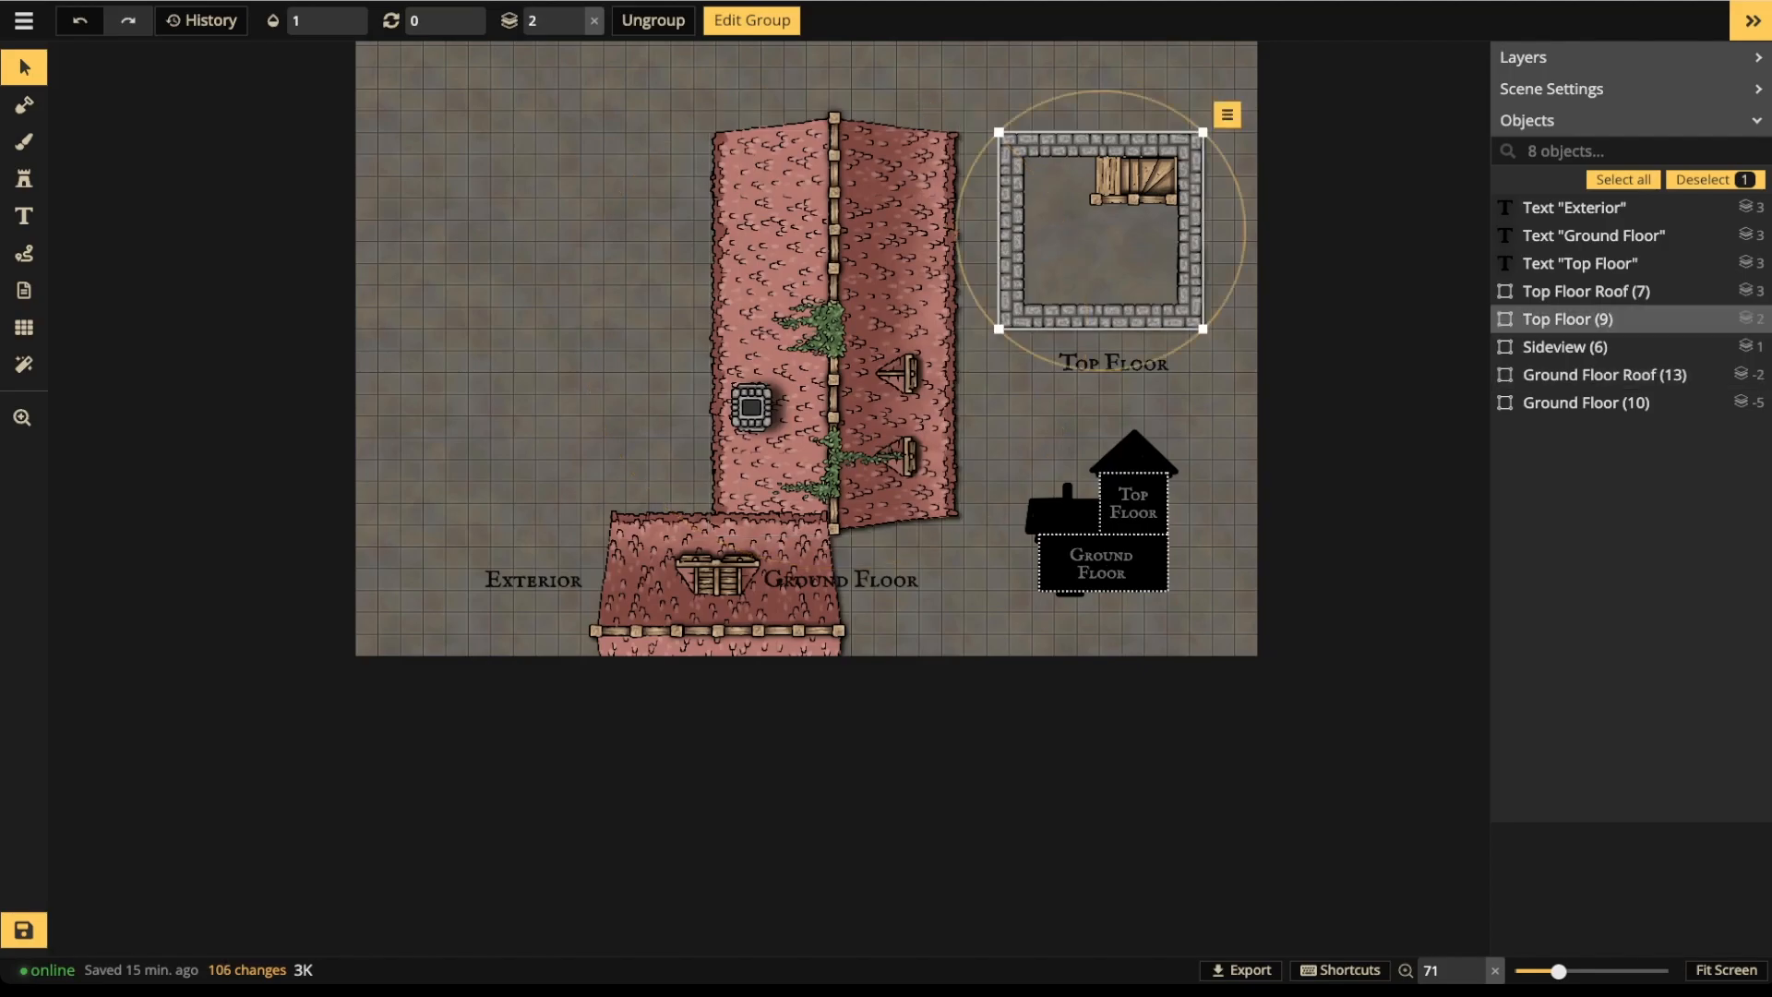
click(890, 296)
key(Escape)
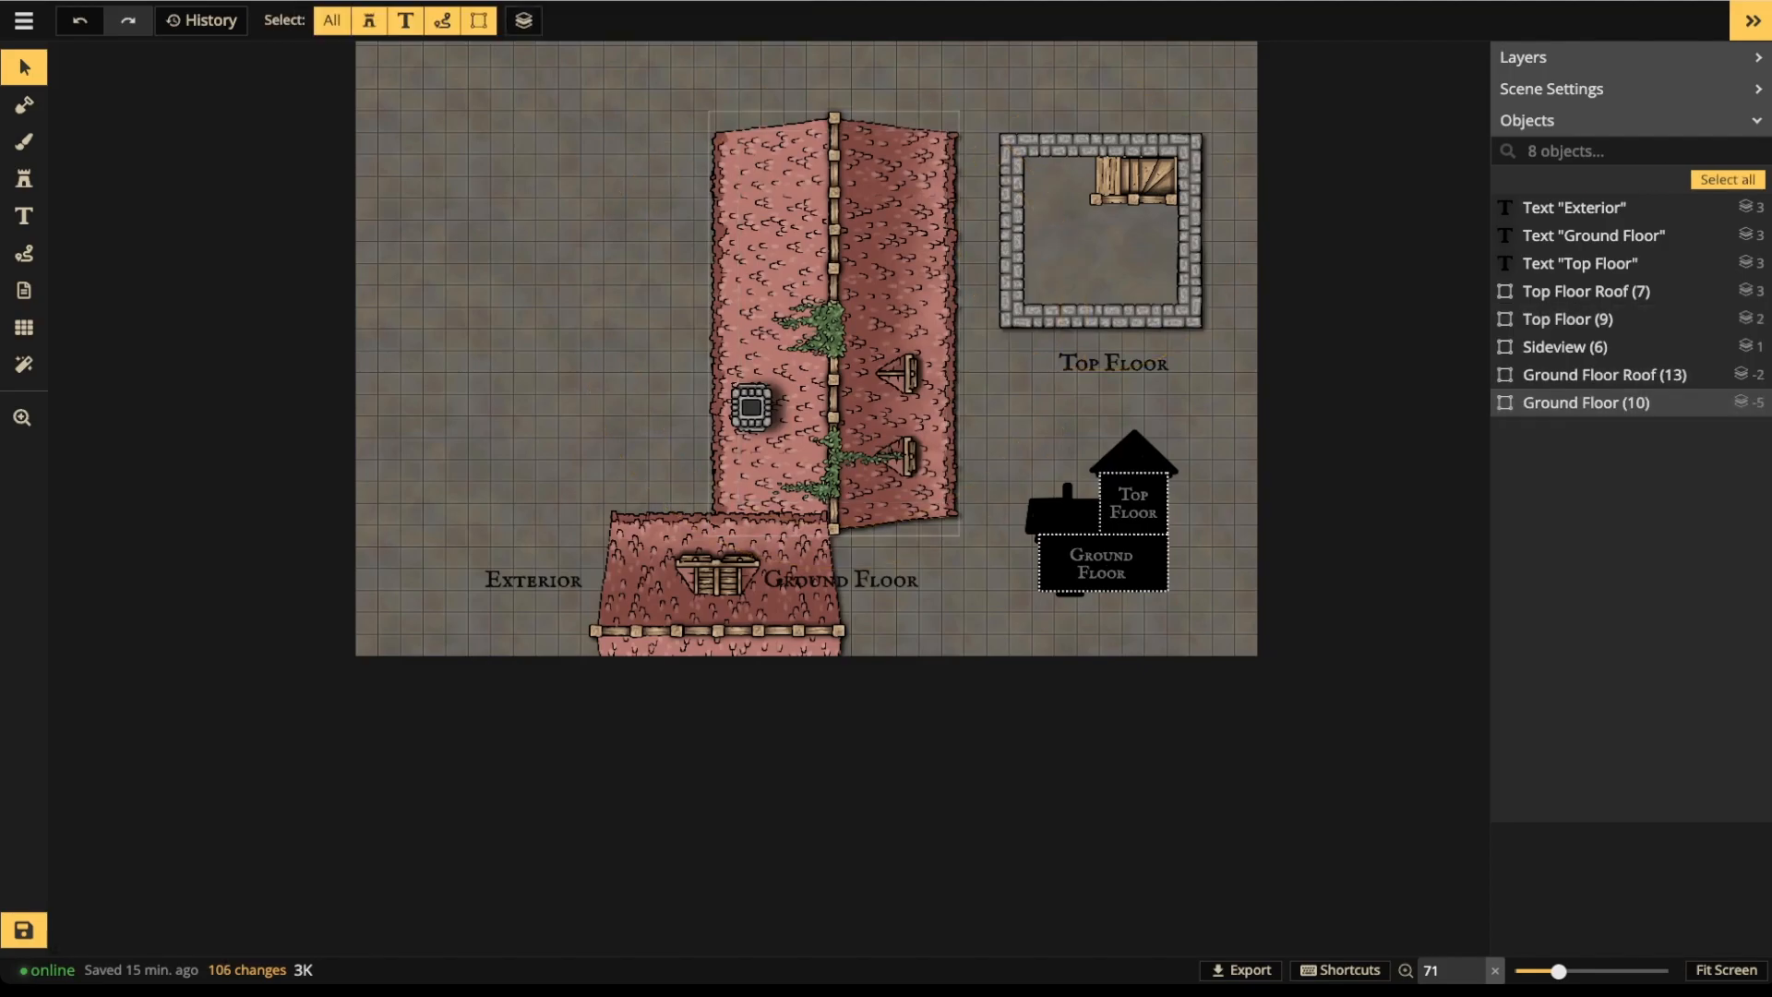
- Move the Ground Floor Roof group west off its plan and place the Top Floor group, set to layer 1, over the plan's north half
click(835, 314)
drag(835, 314, 535, 278)
click(1098, 230)
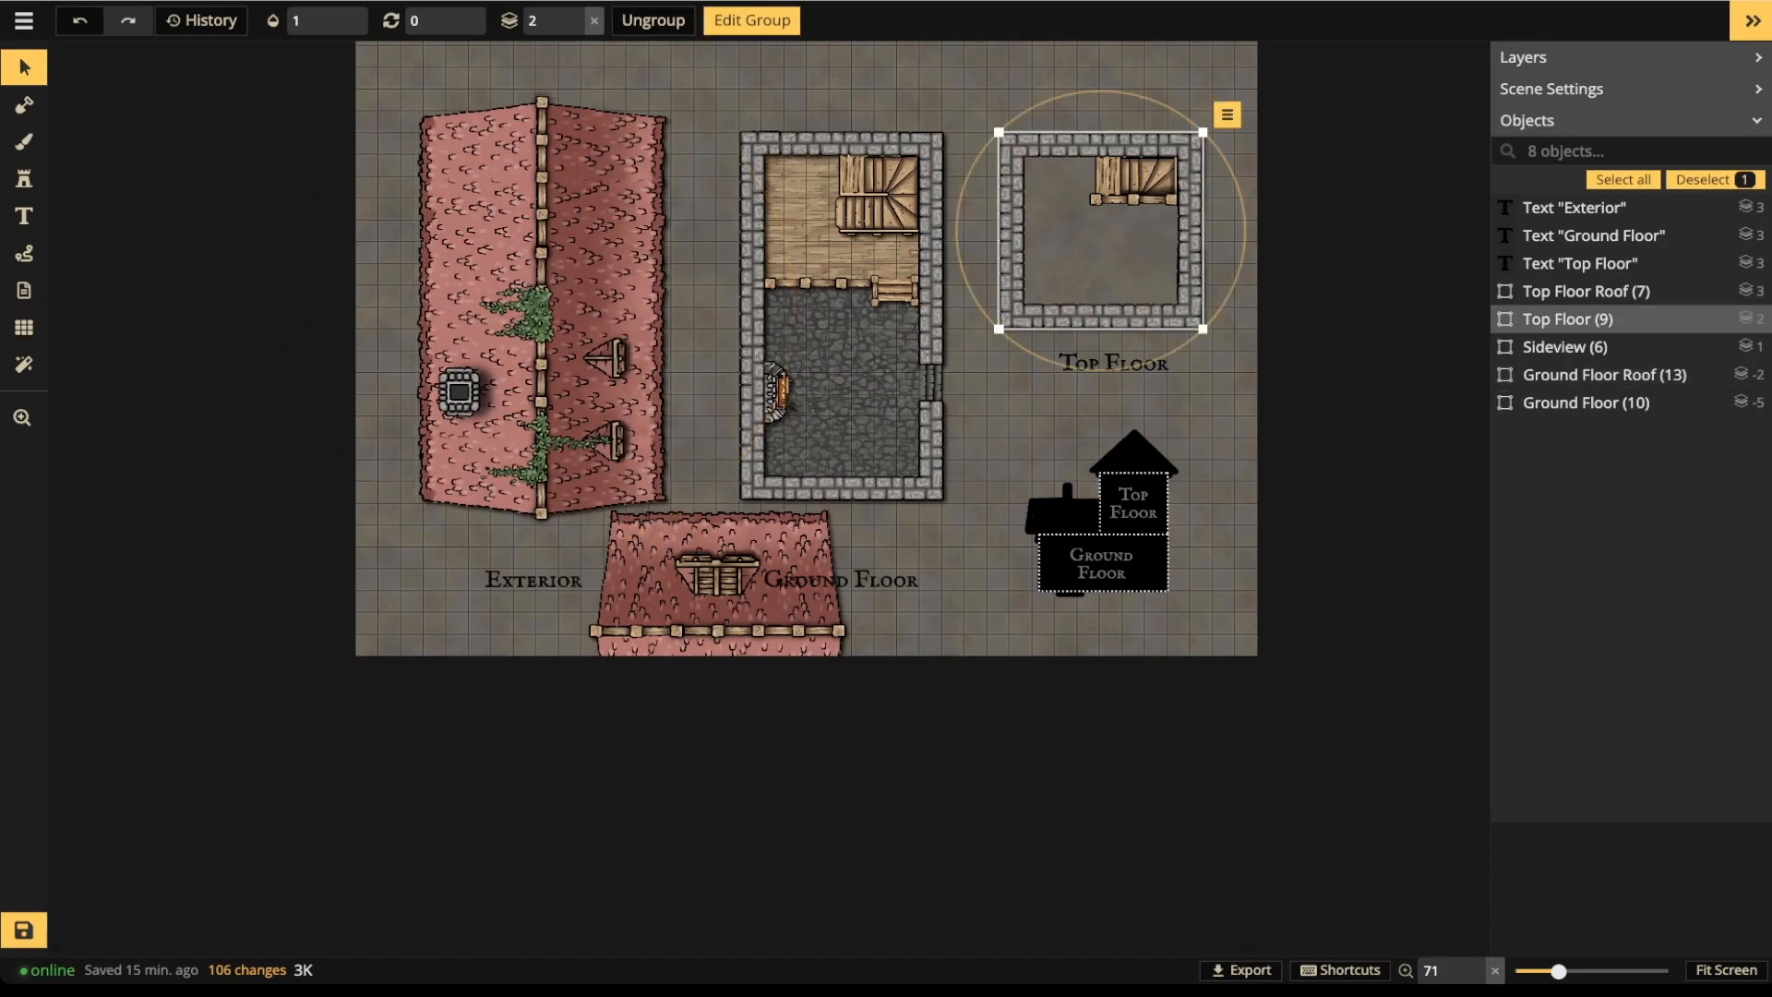
click(575, 28)
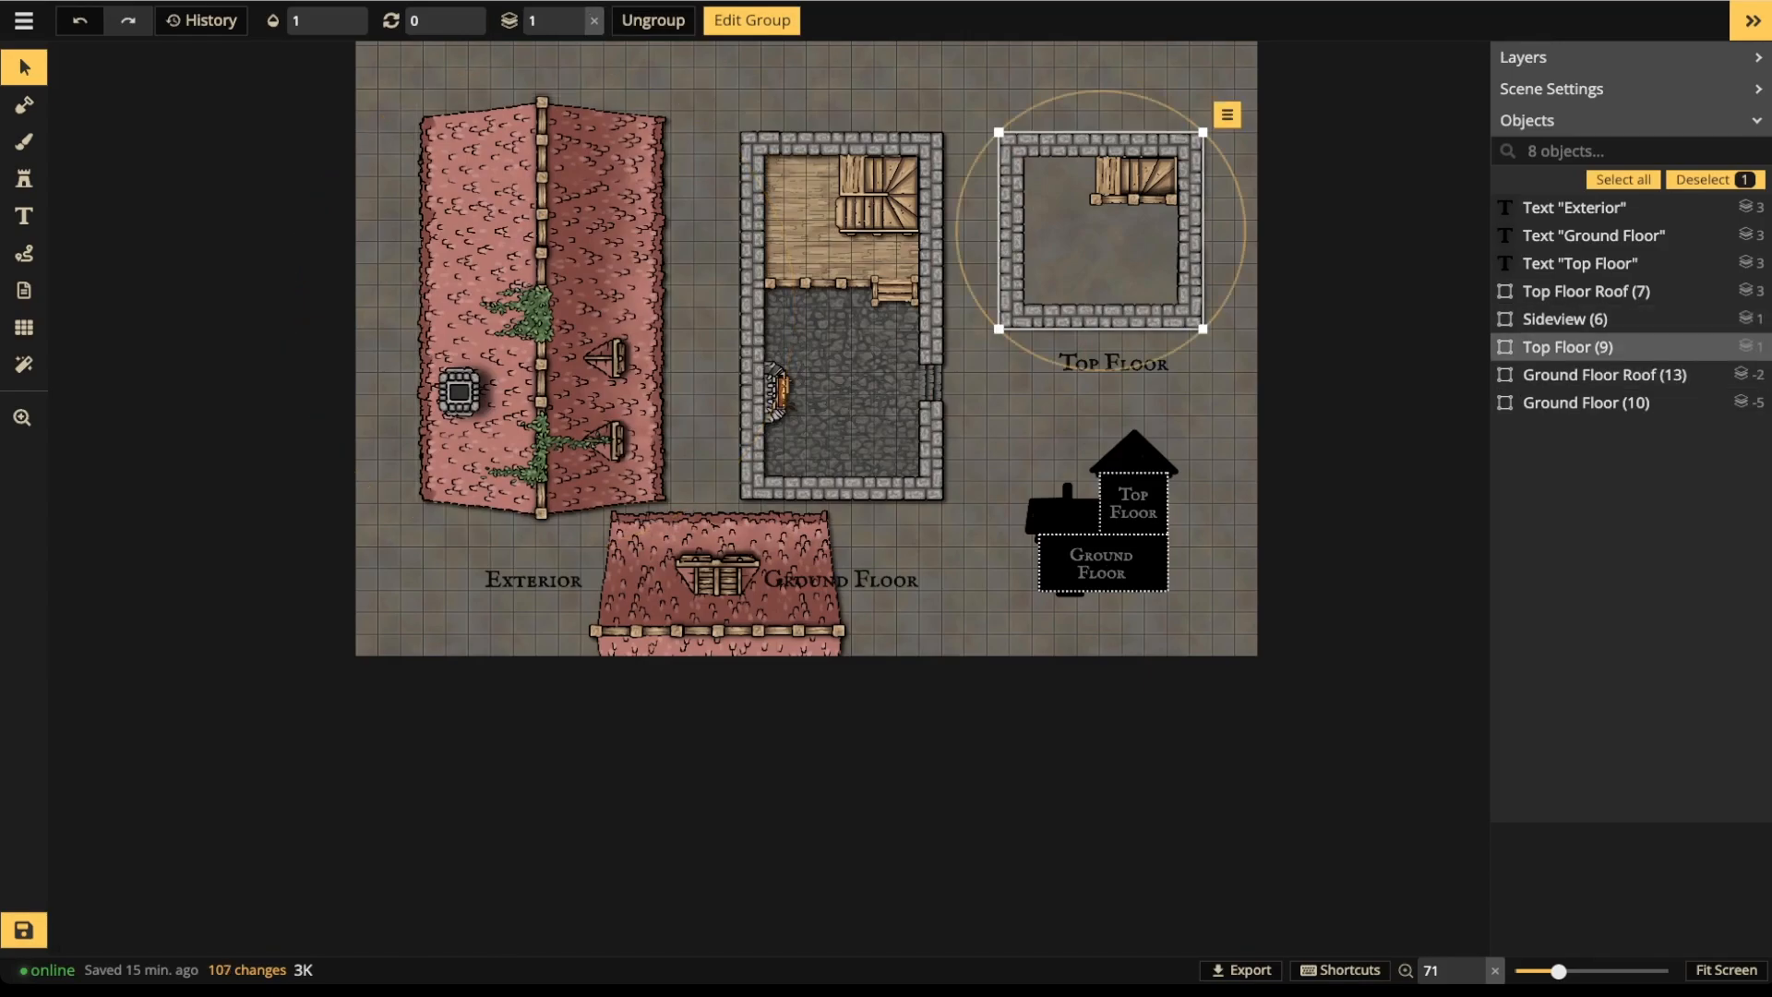
drag(1098, 231, 838, 231)
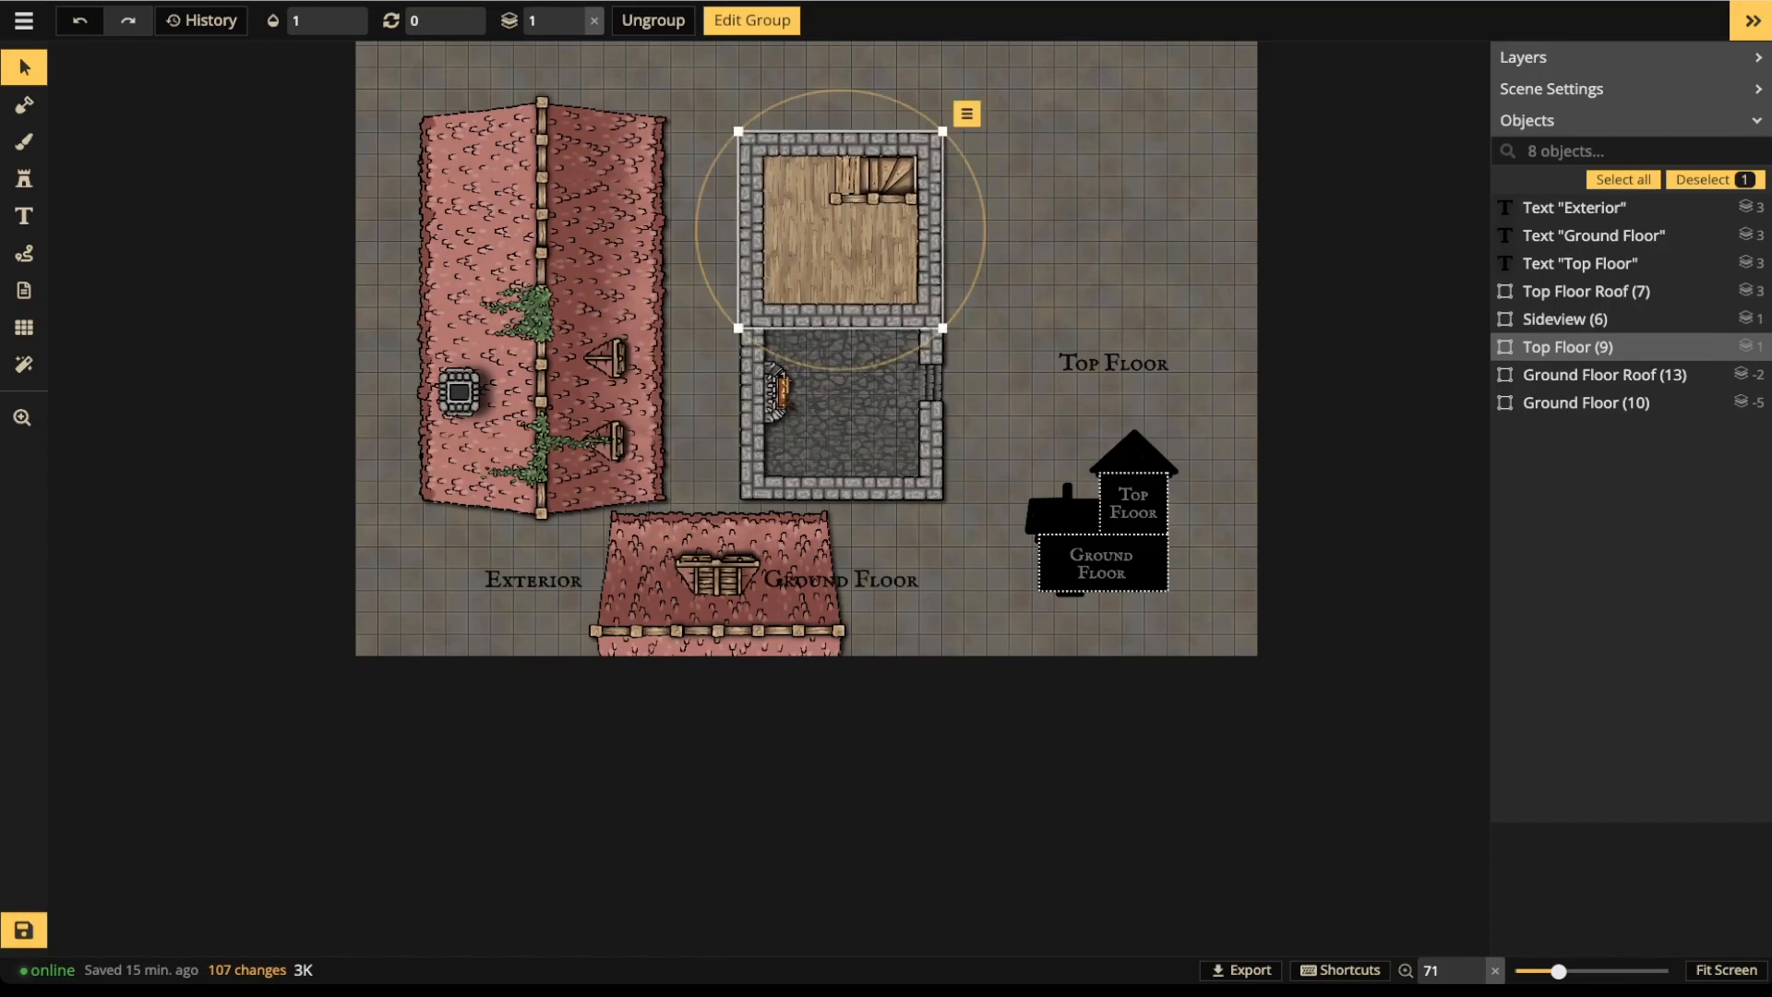
- Move the Ground Floor Roof group back over the Ground Floor plan and place the Top Floor Roof group over the Top Floor
drag(554, 277, 850, 281)
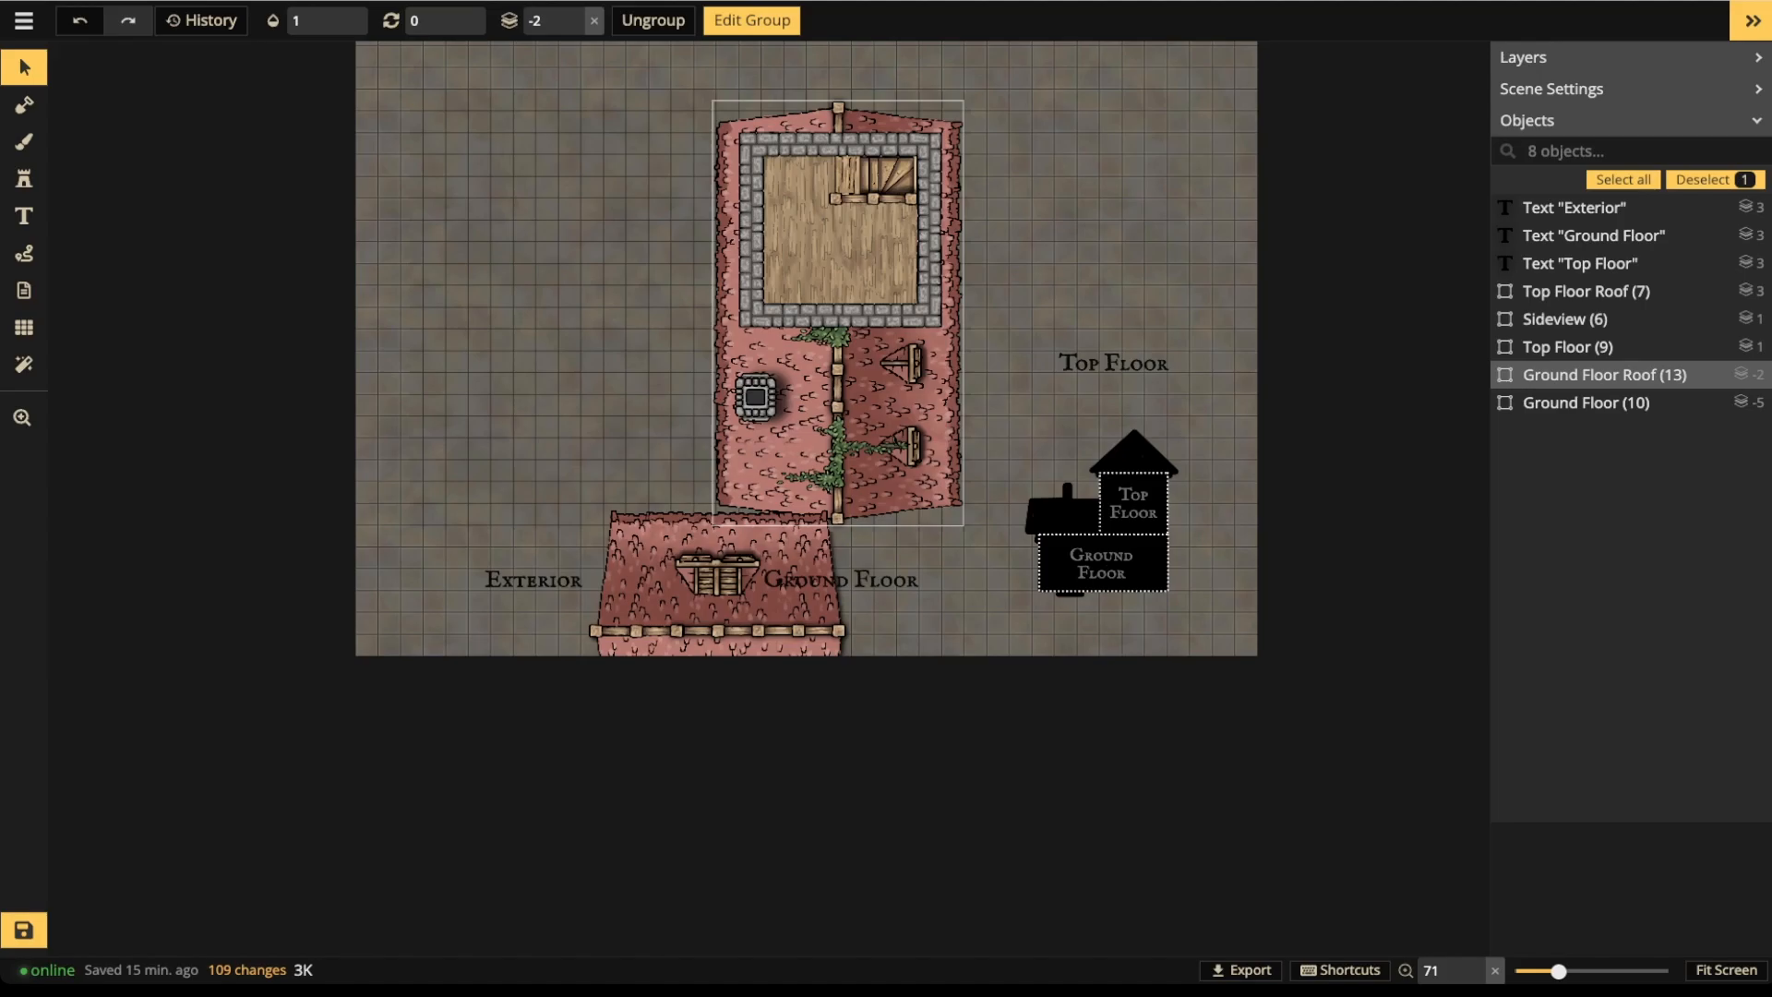
double_click(838, 267)
click(717, 604)
click(717, 604)
drag(717, 605, 576, 361)
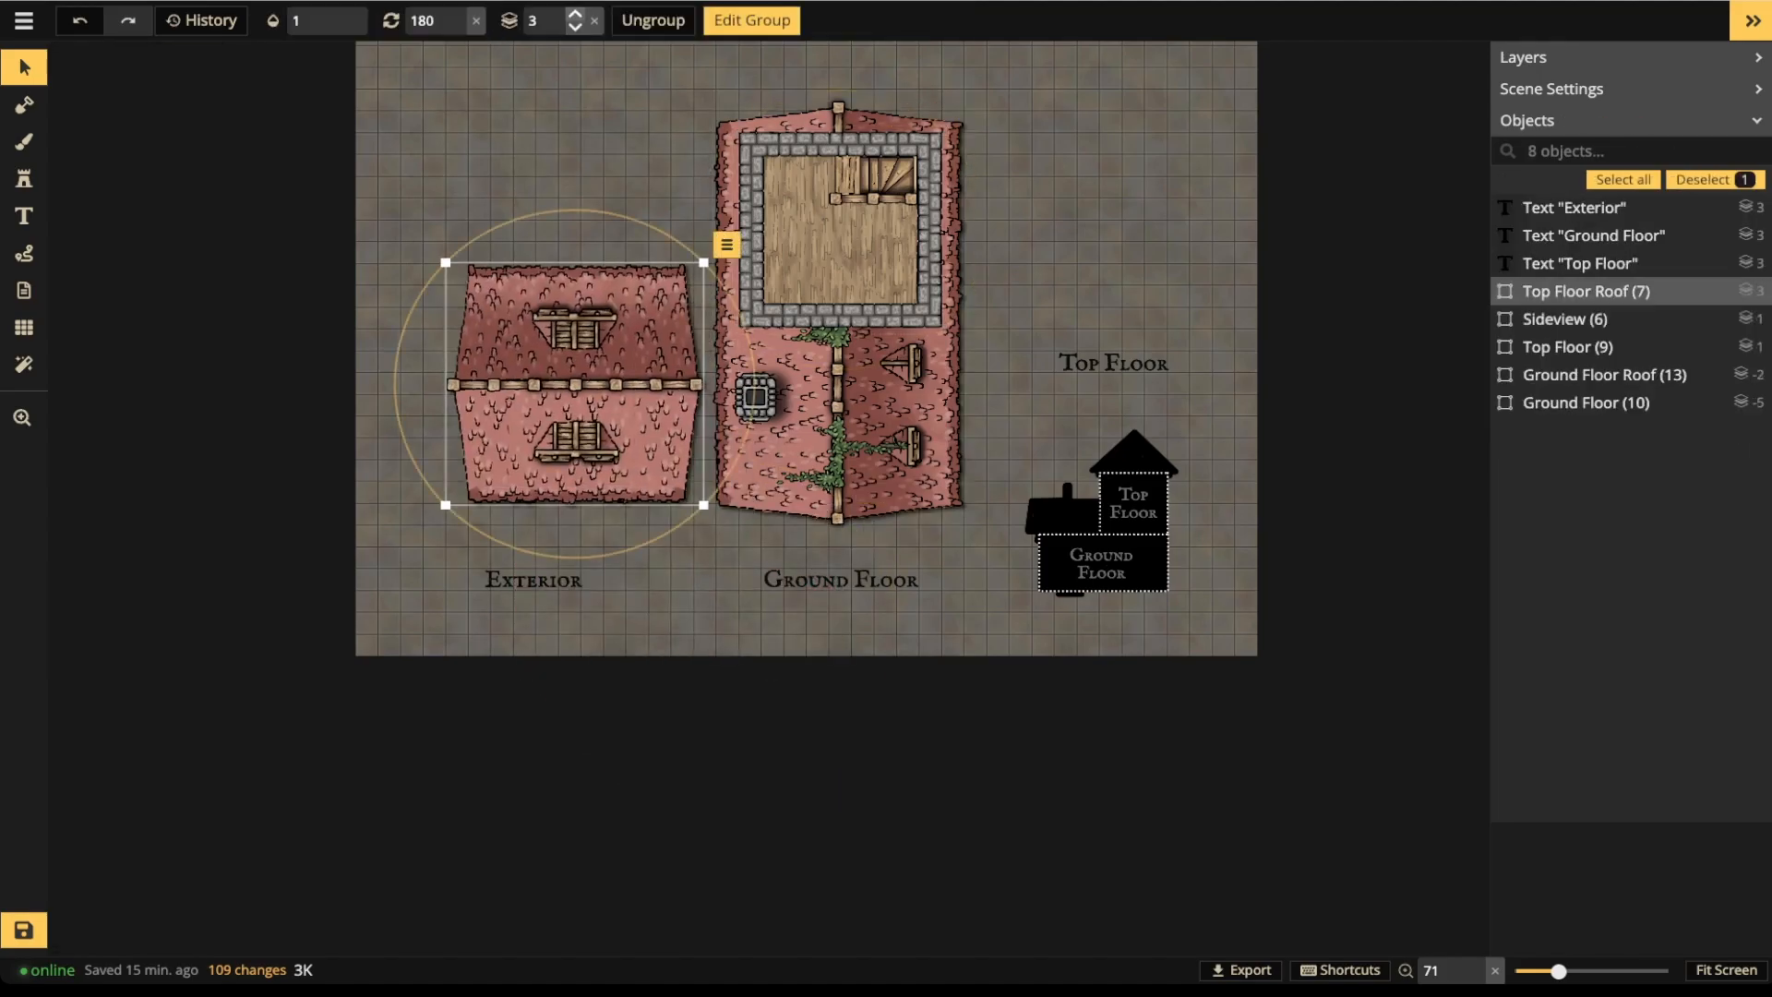
click(575, 14)
click(575, 28)
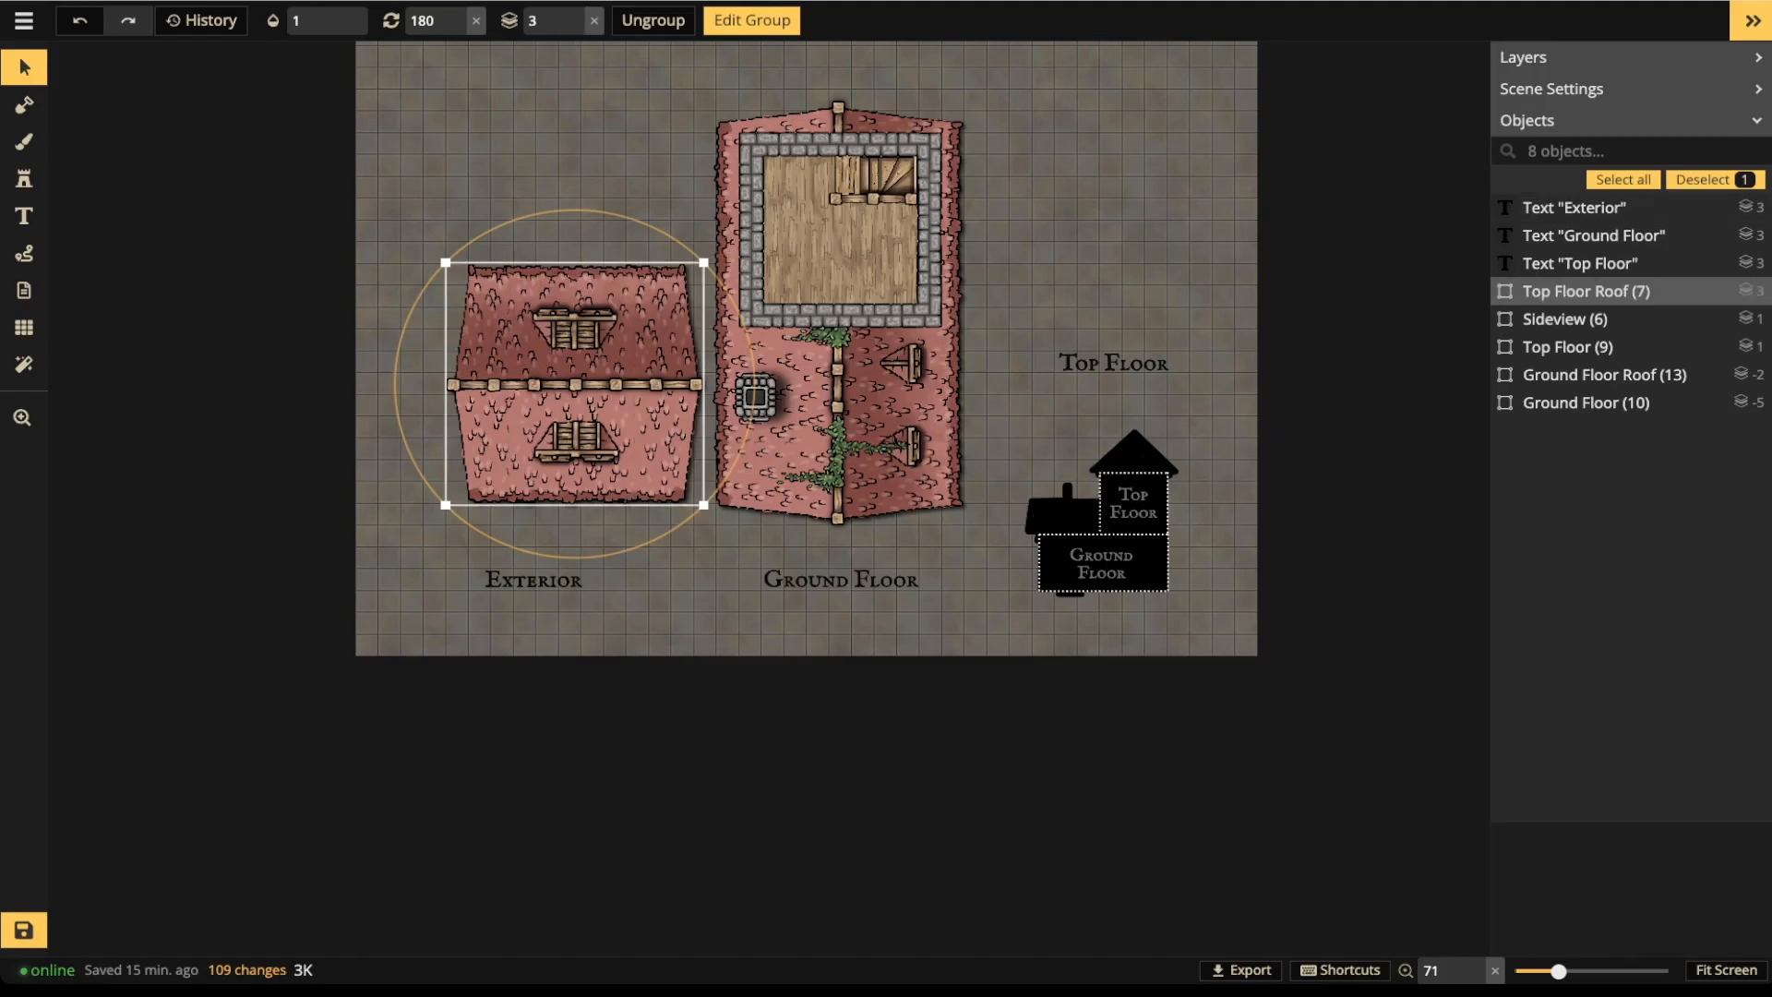
drag(575, 384, 859, 225)
key(Escape)
scroll(841, 298, up, 3)
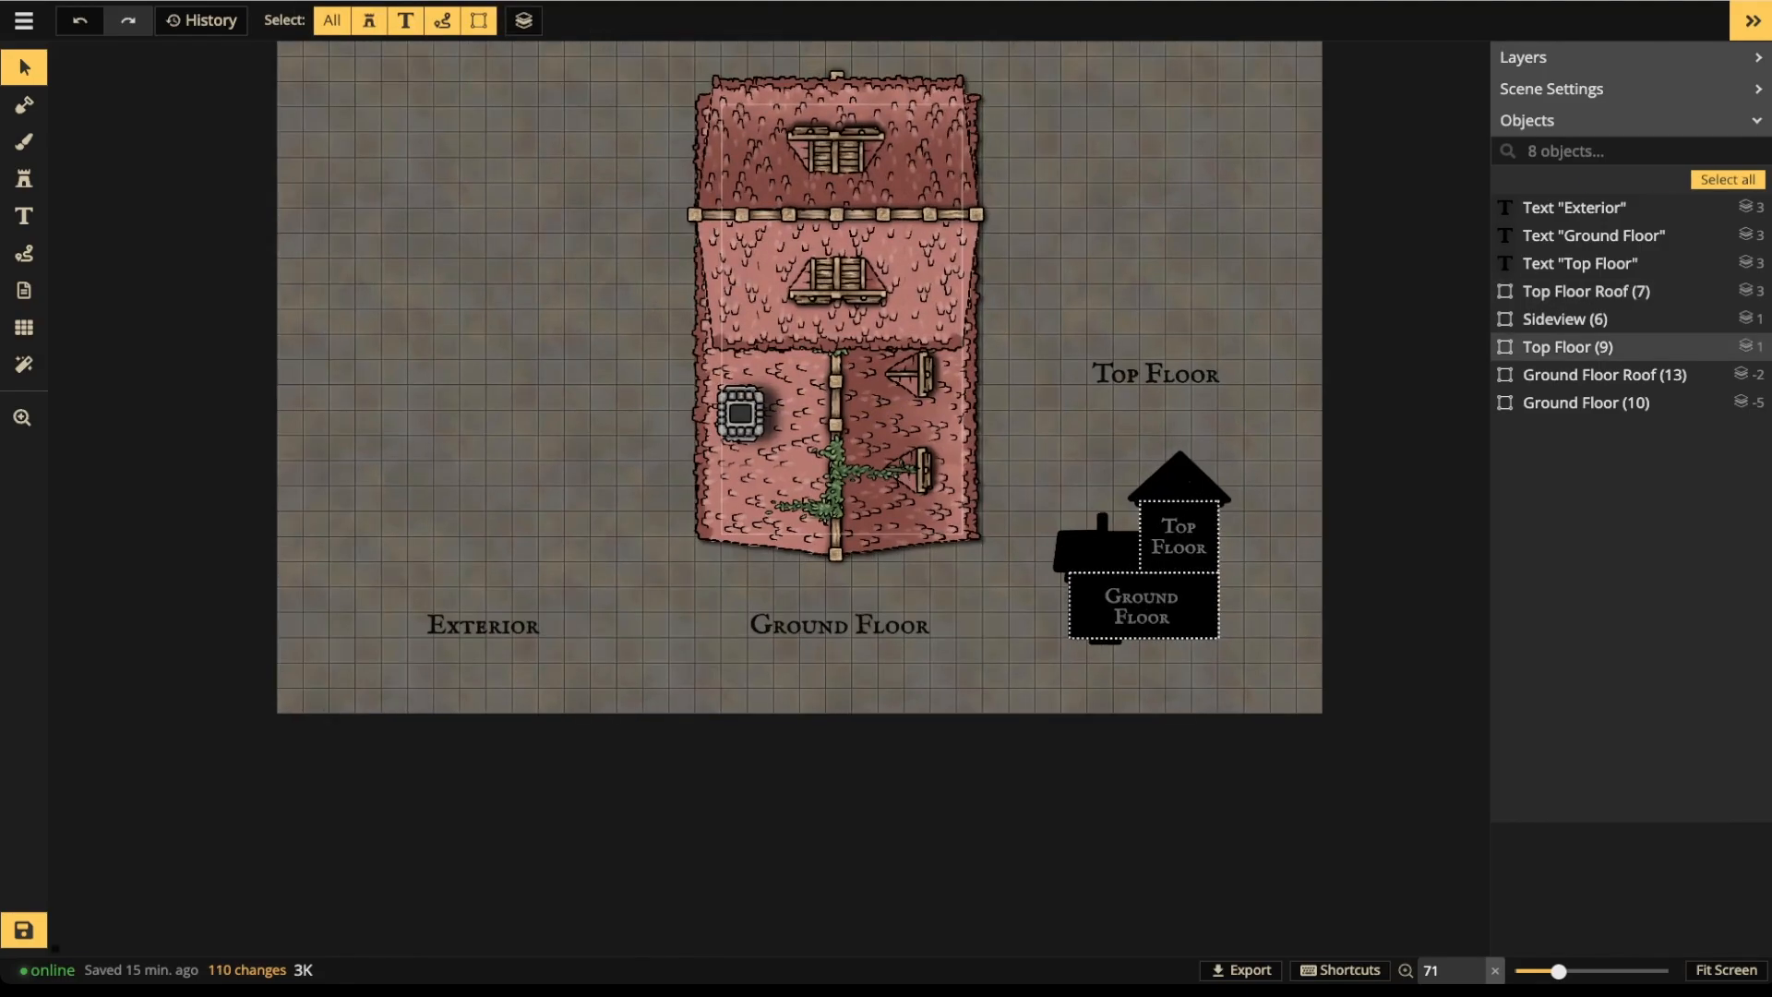
- Select the Ground Floor, Top Floor and Top Floor Roof groups in turn to check how they stack
click(1585, 404)
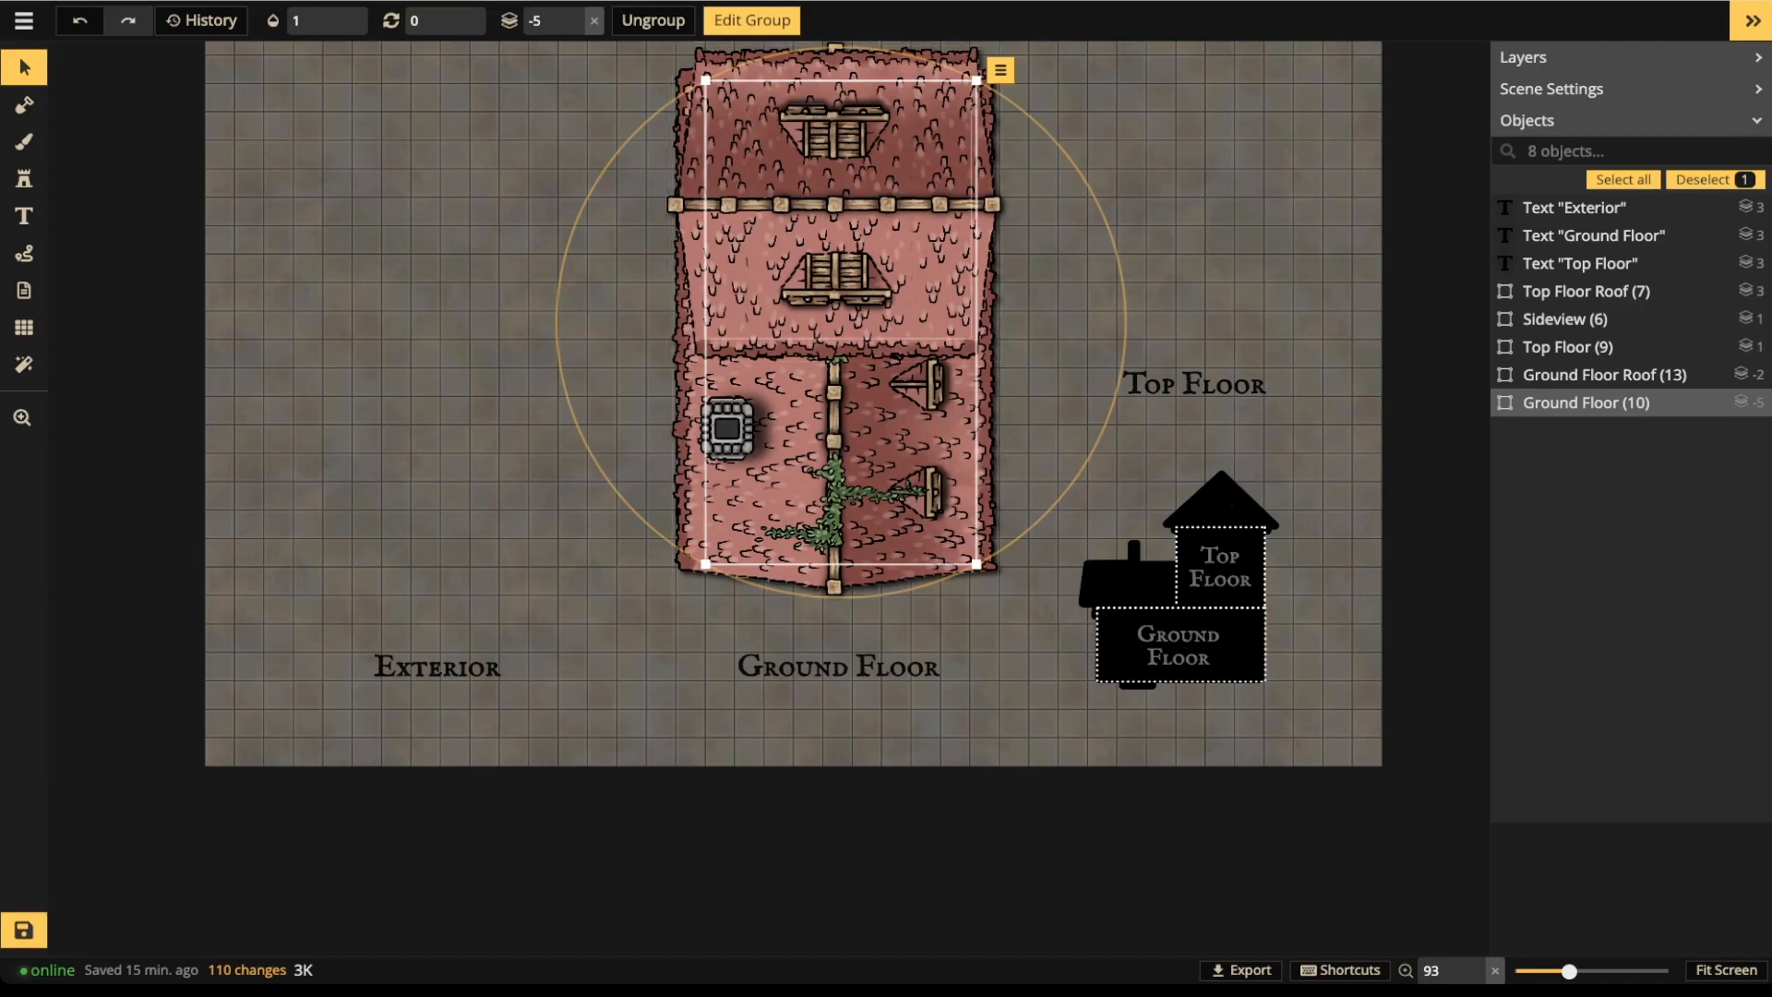
click(1568, 347)
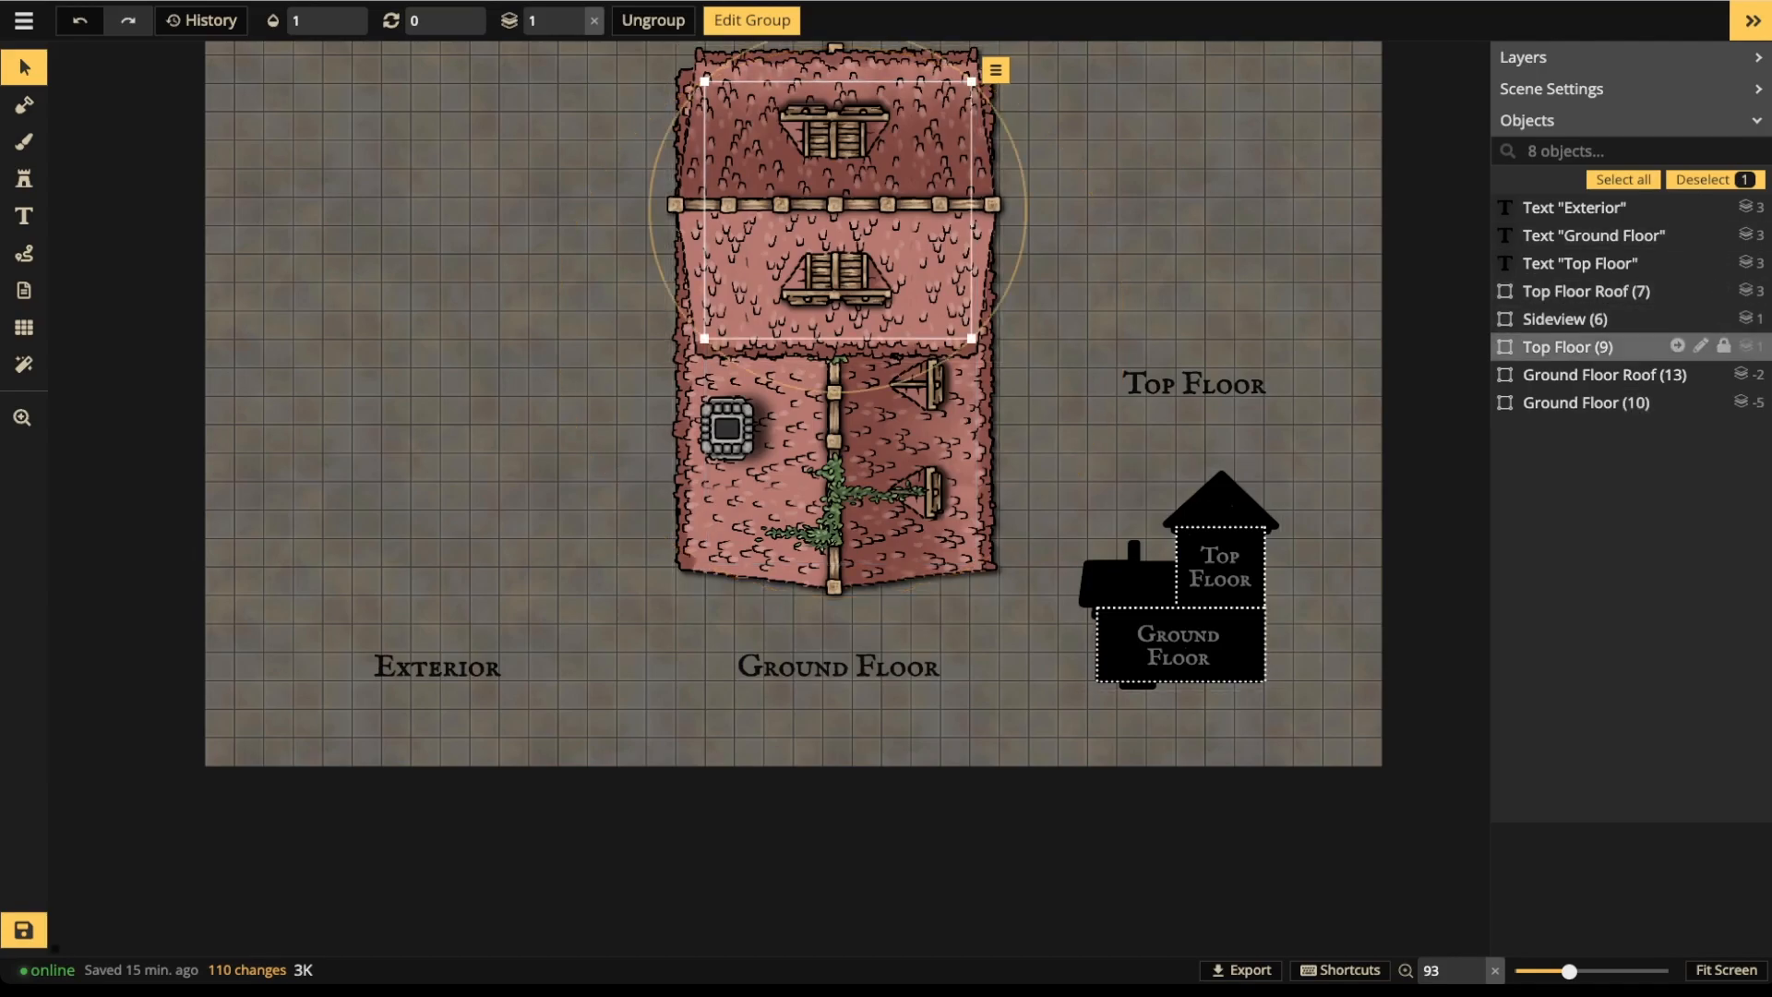
click(1586, 291)
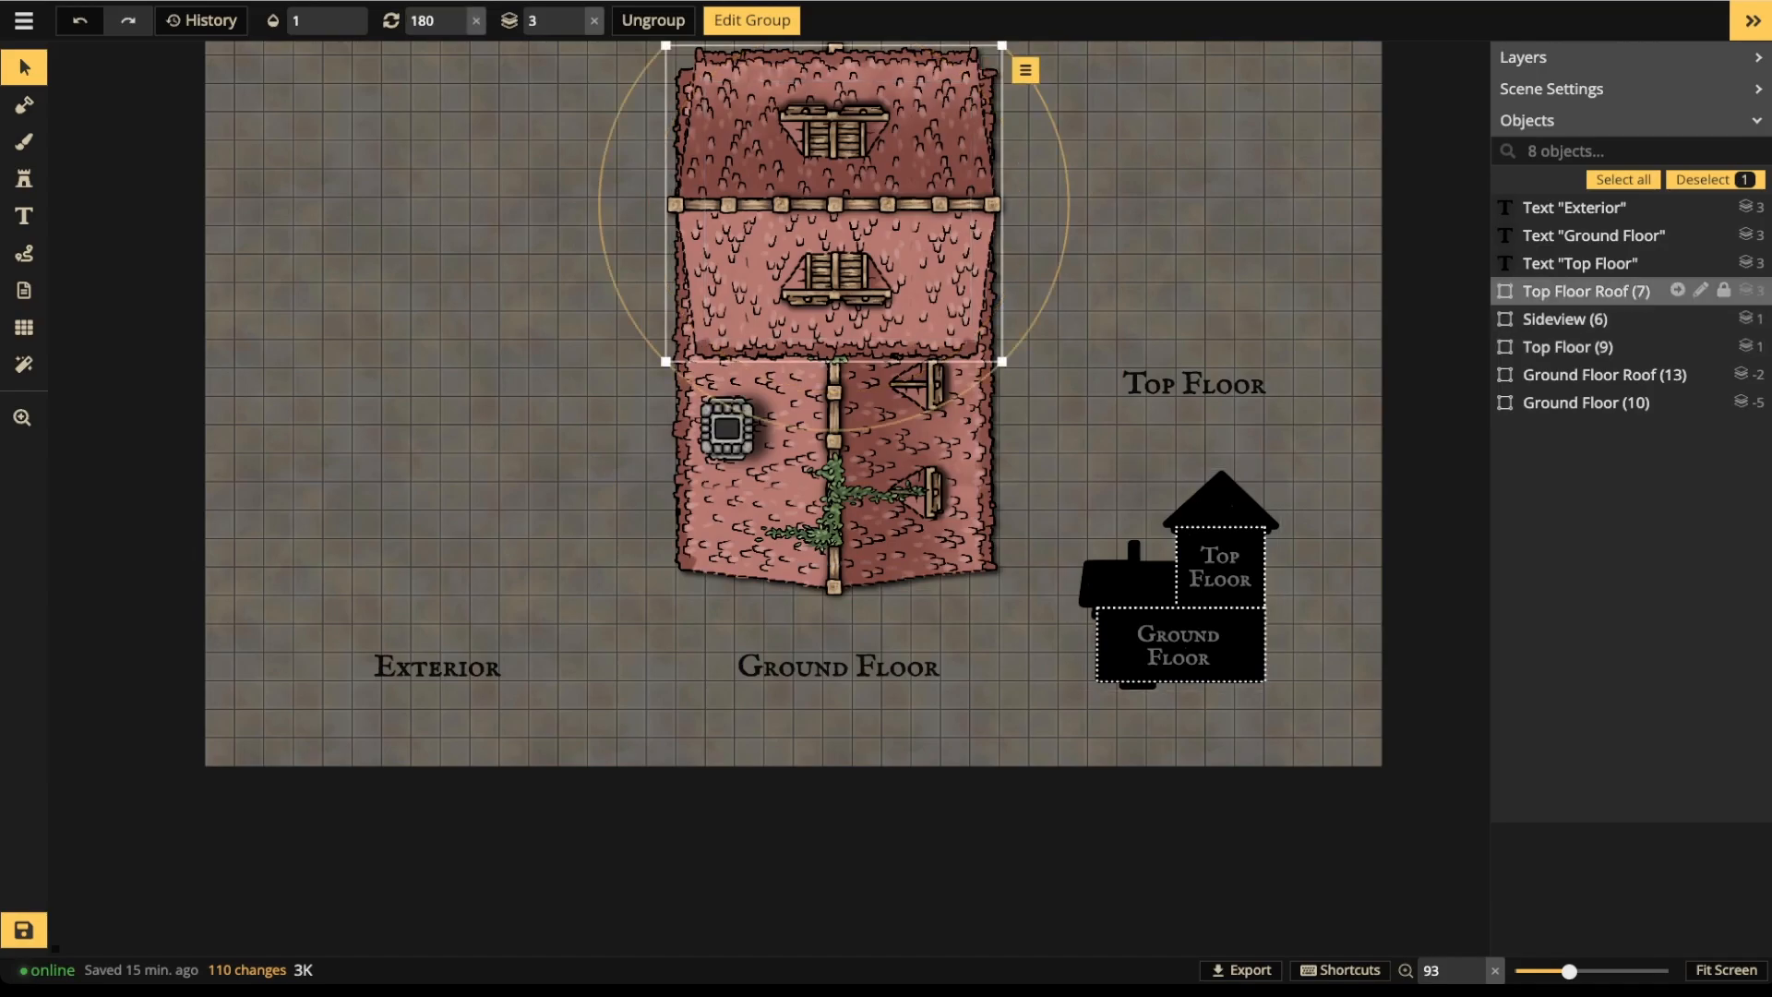
- Open the Top Floor Roof group for editing, draw a test freehand path west of the house and delete it
click(1678, 291)
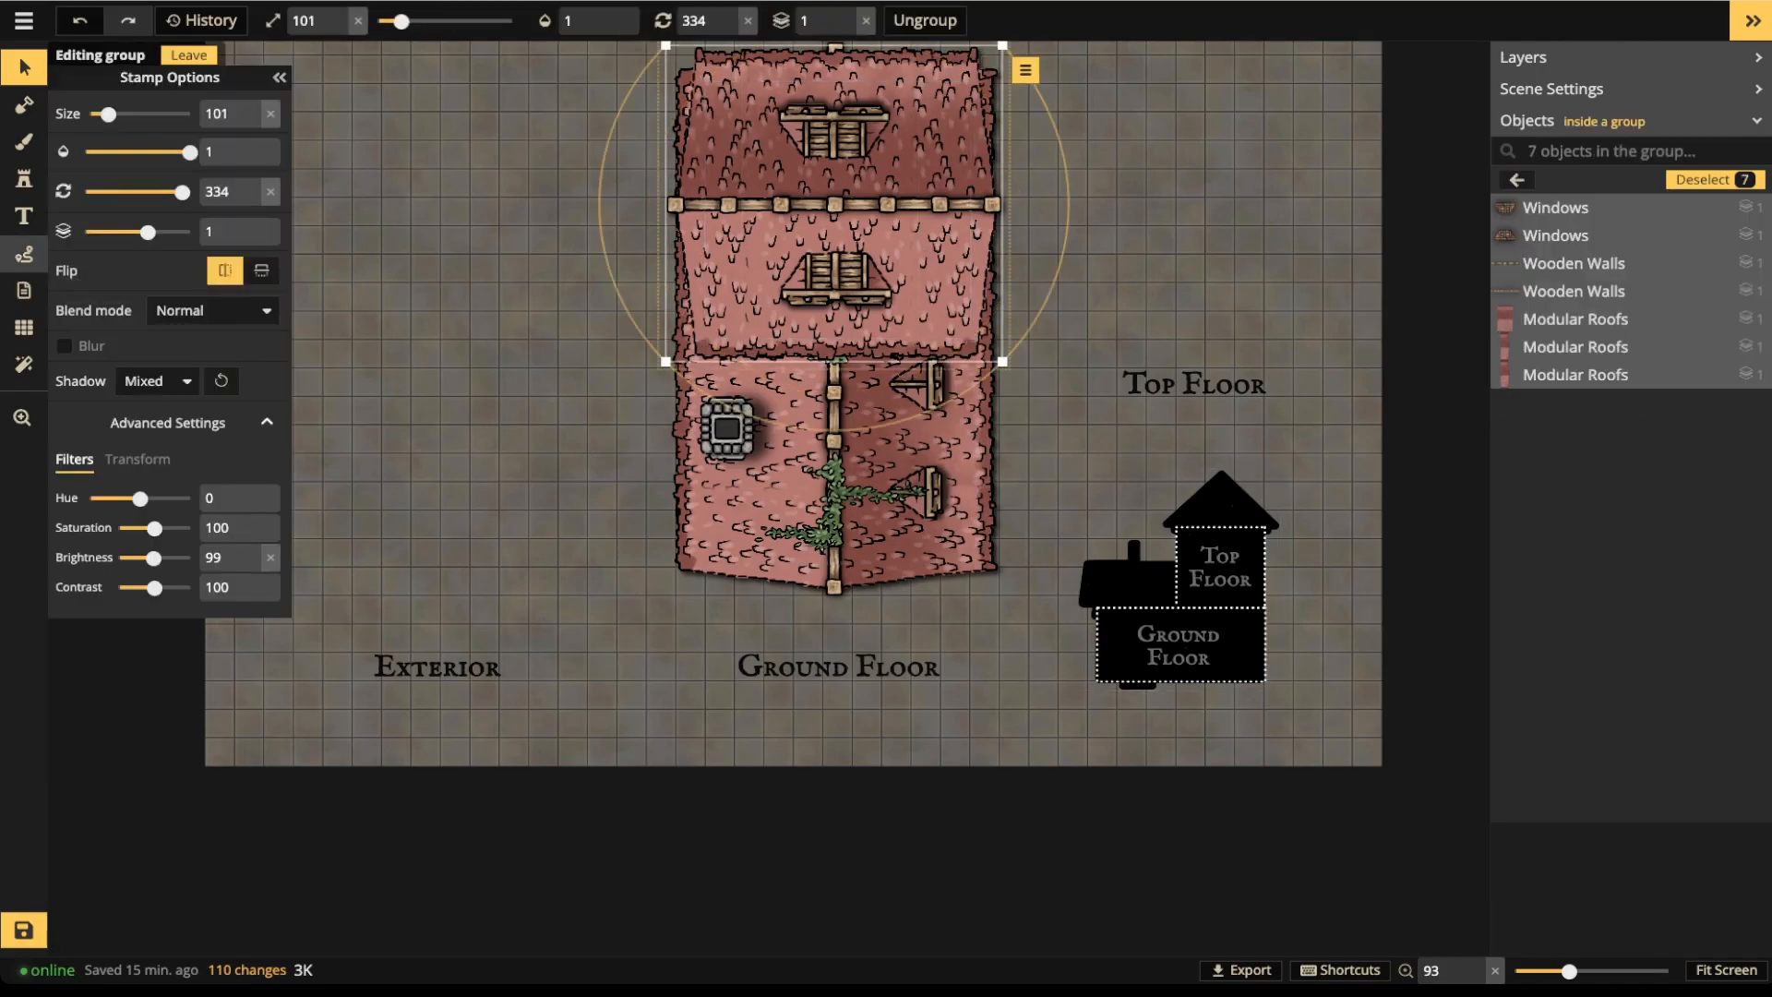
click(24, 253)
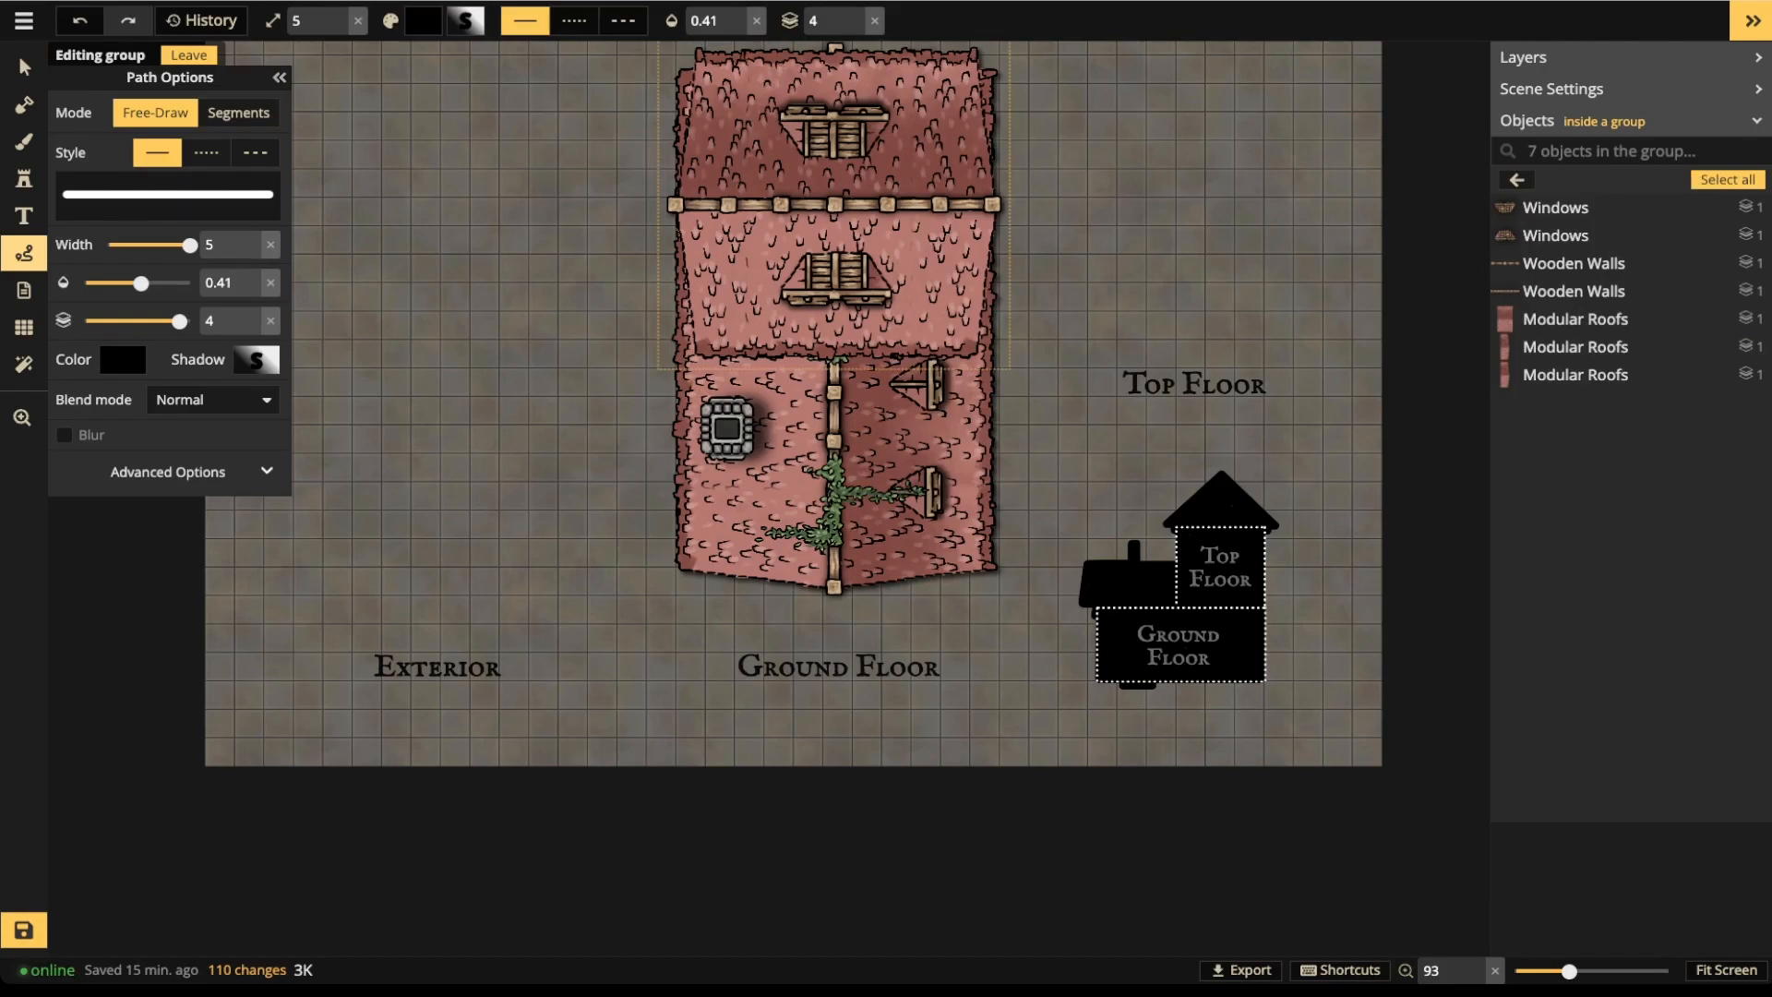
mouse_move(507, 286)
mouse_down()
mouse_move(467, 376)
mouse_move(591, 374)
mouse_move(568, 352)
mouse_up()
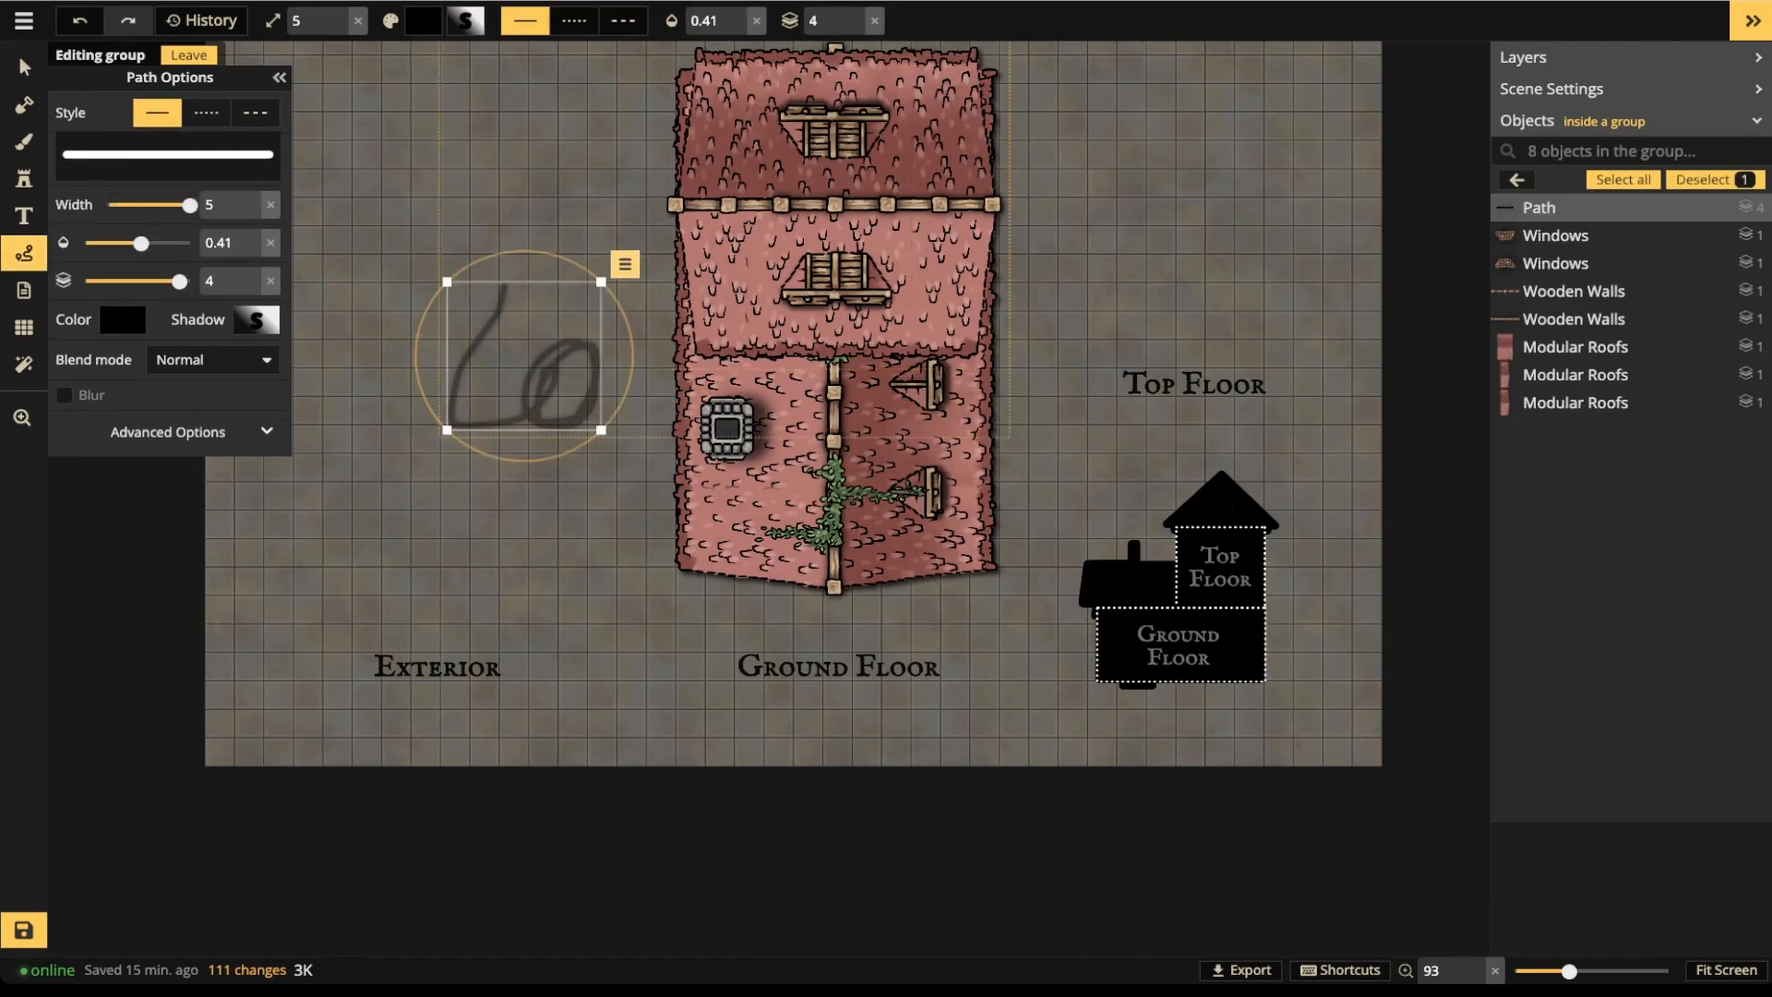
key(Delete)
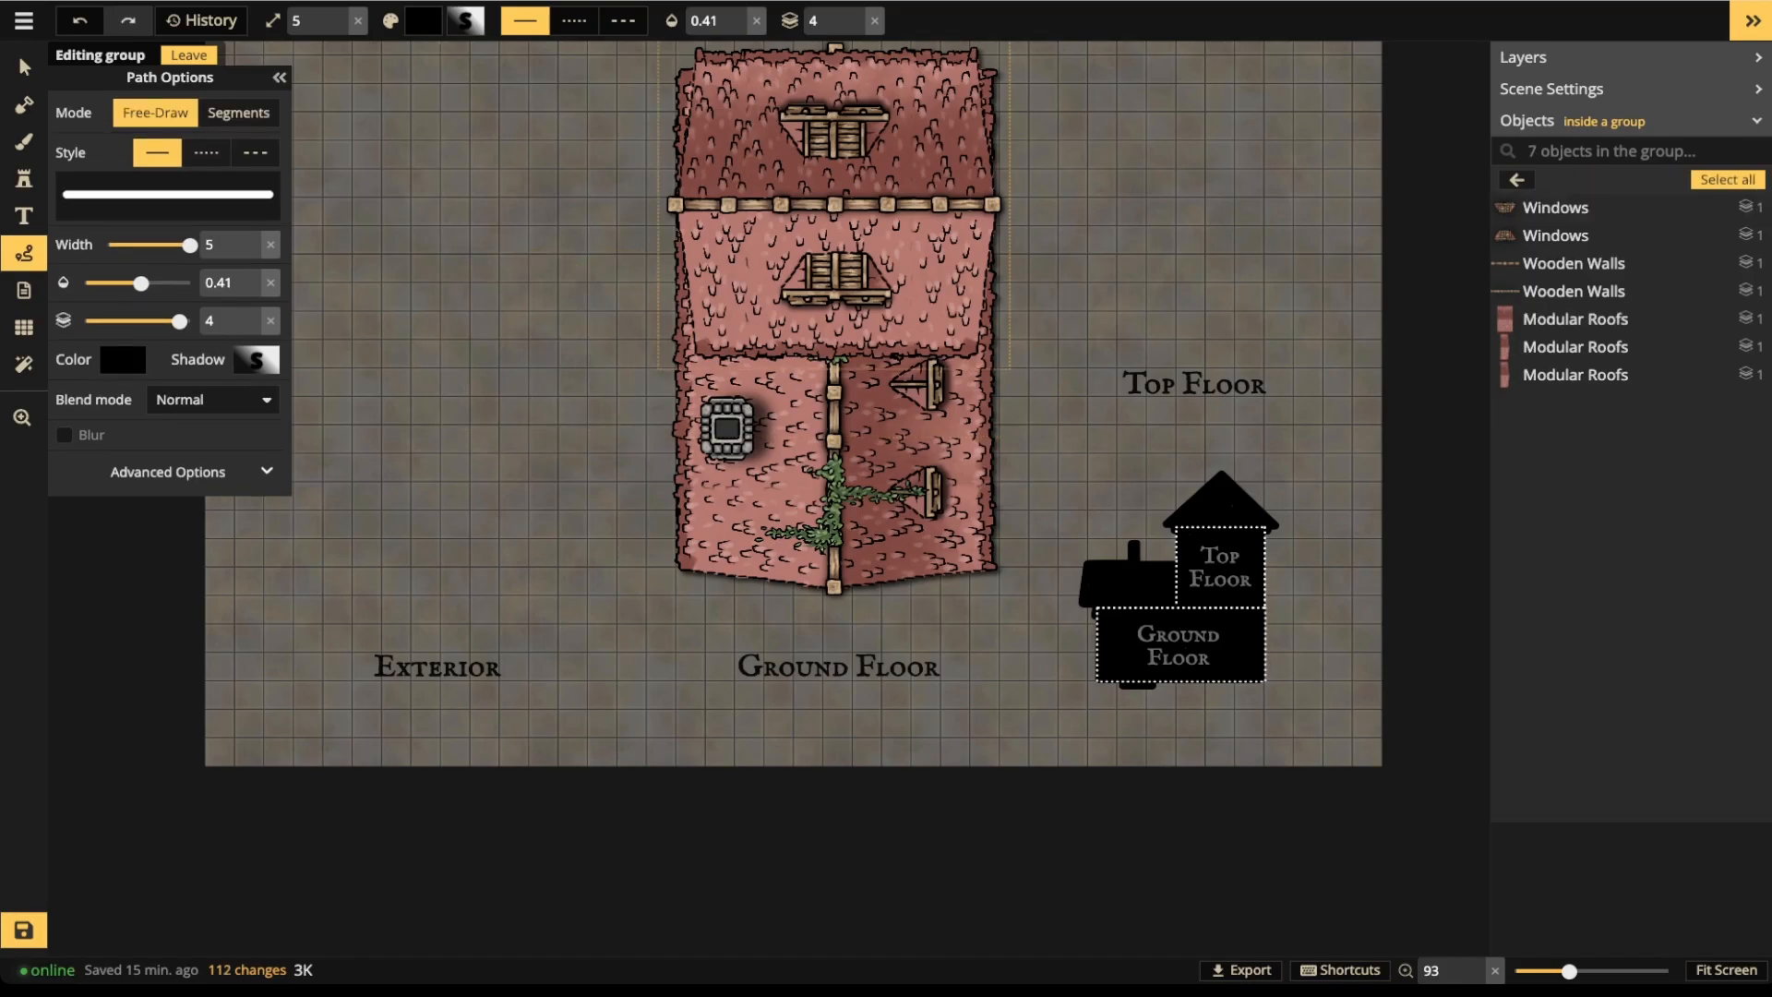
- Draw a semi-transparent black shadow path along the top roof's lower edge and set the path's layer to 0
mouse_move(681, 233)
mouse_down()
mouse_move(699, 360)
mouse_move(753, 356)
mouse_move(706, 369)
mouse_move(974, 357)
mouse_move(980, 270)
mouse_move(985, 350)
mouse_move(925, 363)
mouse_up()
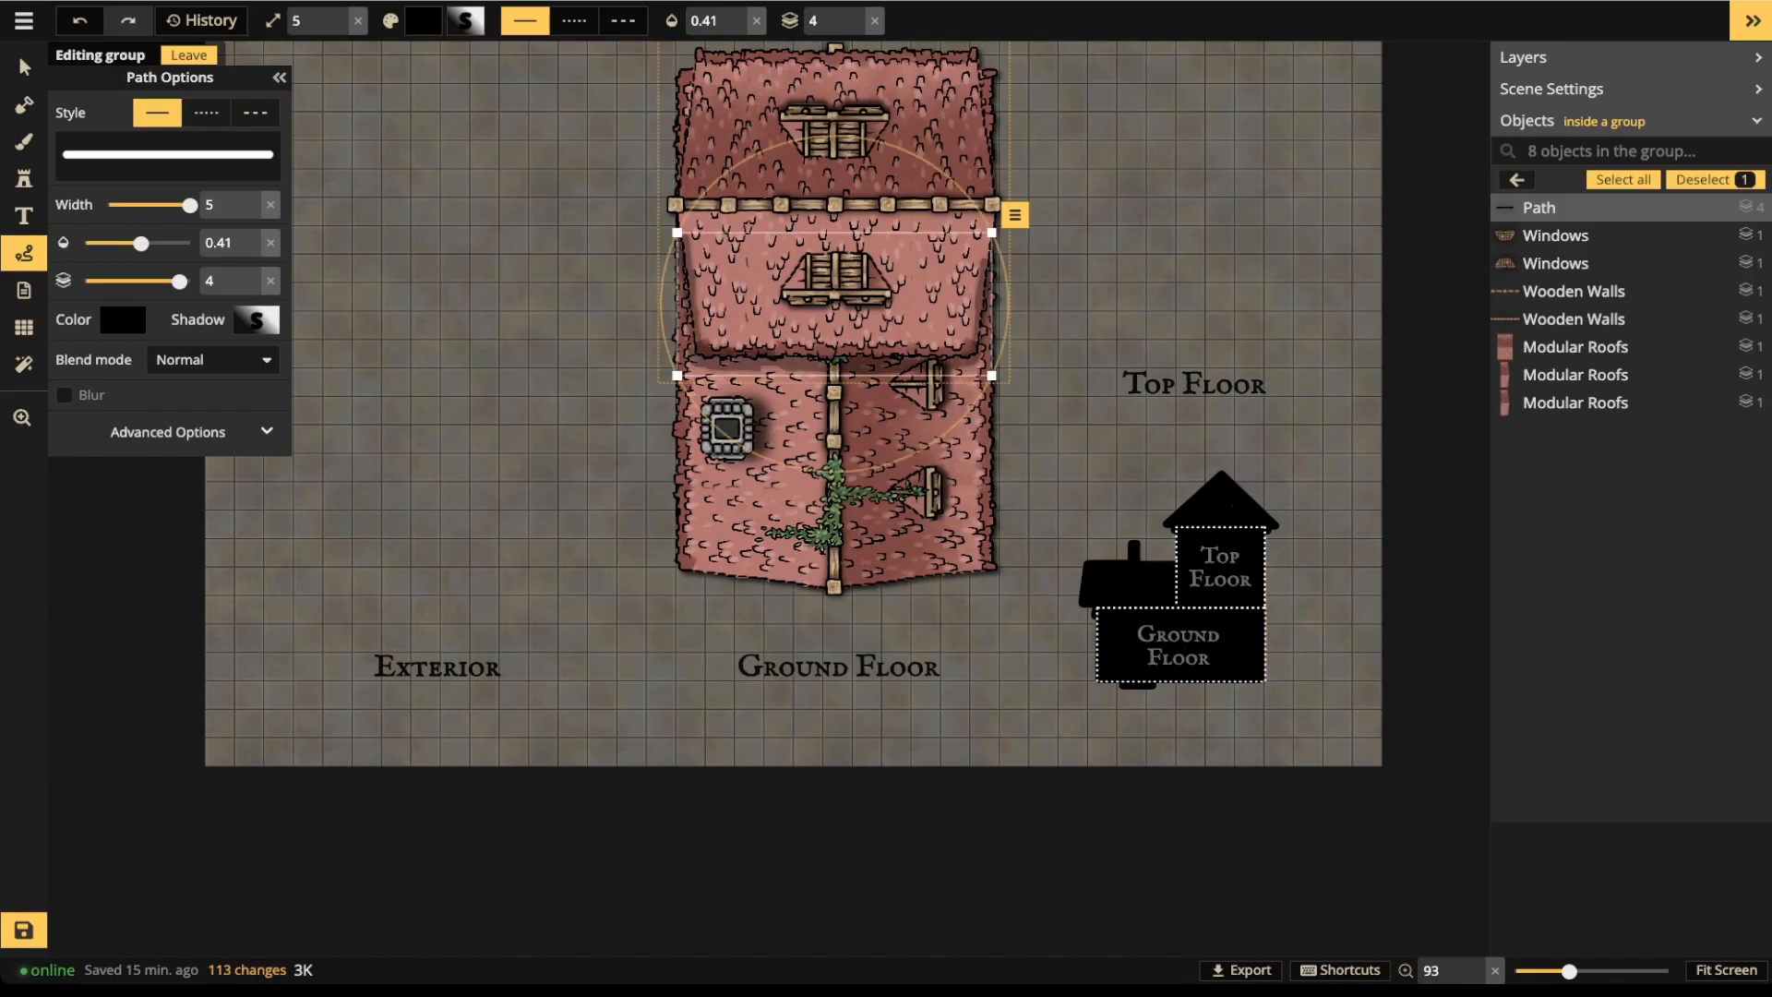
click(855, 27)
click(856, 26)
click(856, 27)
click(856, 26)
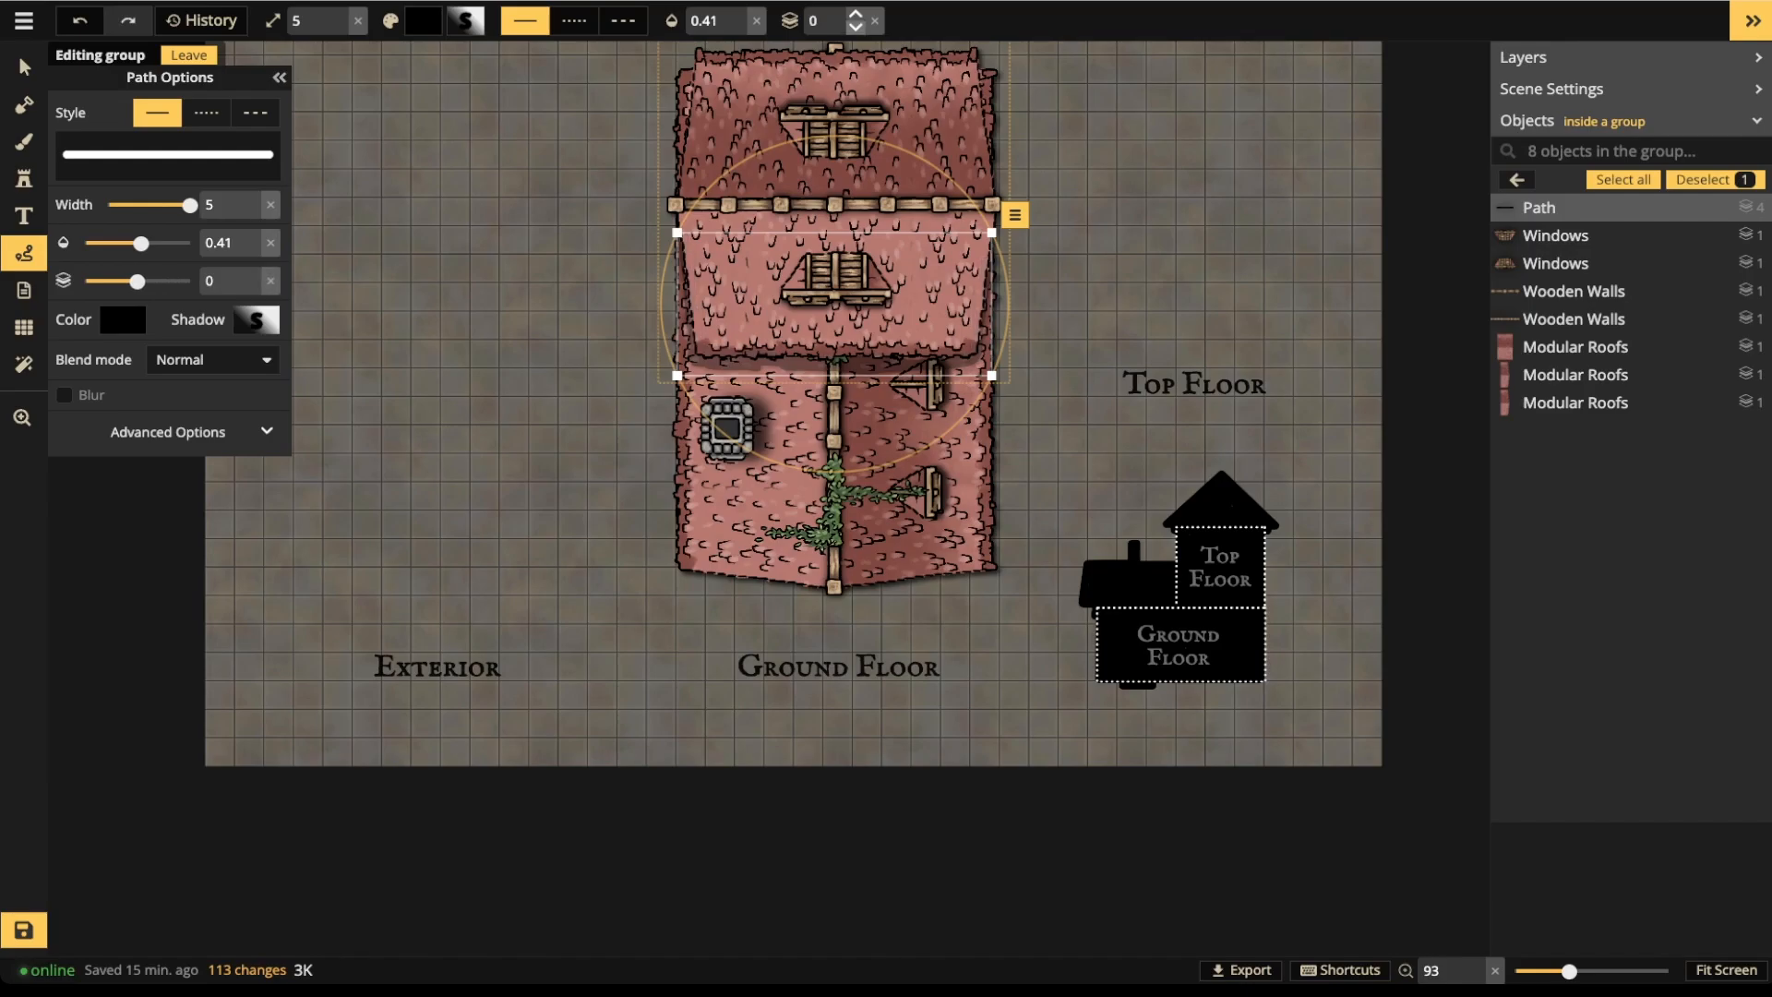
key(Escape)
- Draw more shadow paths on layer 0 along the top roof's lower edge and its east and west sides, and leave the group
mouse_move(680, 226)
mouse_down()
mouse_move(694, 354)
mouse_move(866, 365)
mouse_move(978, 351)
mouse_move(985, 232)
mouse_up()
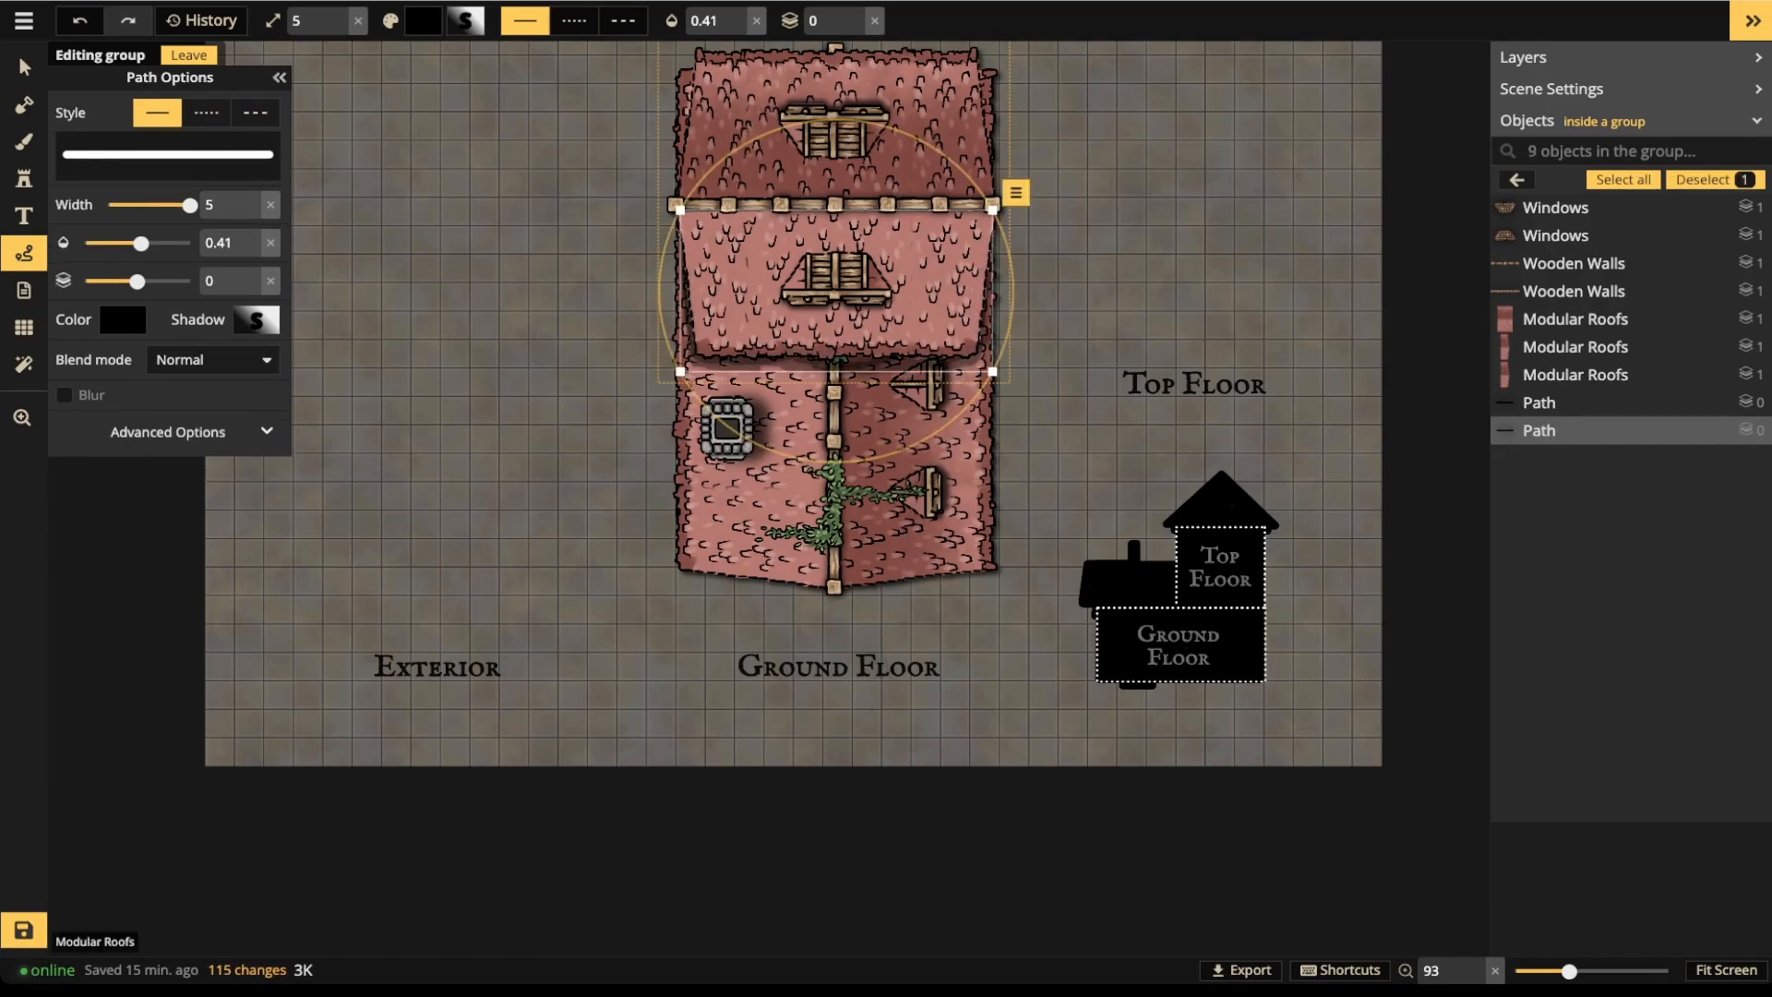
key(Escape)
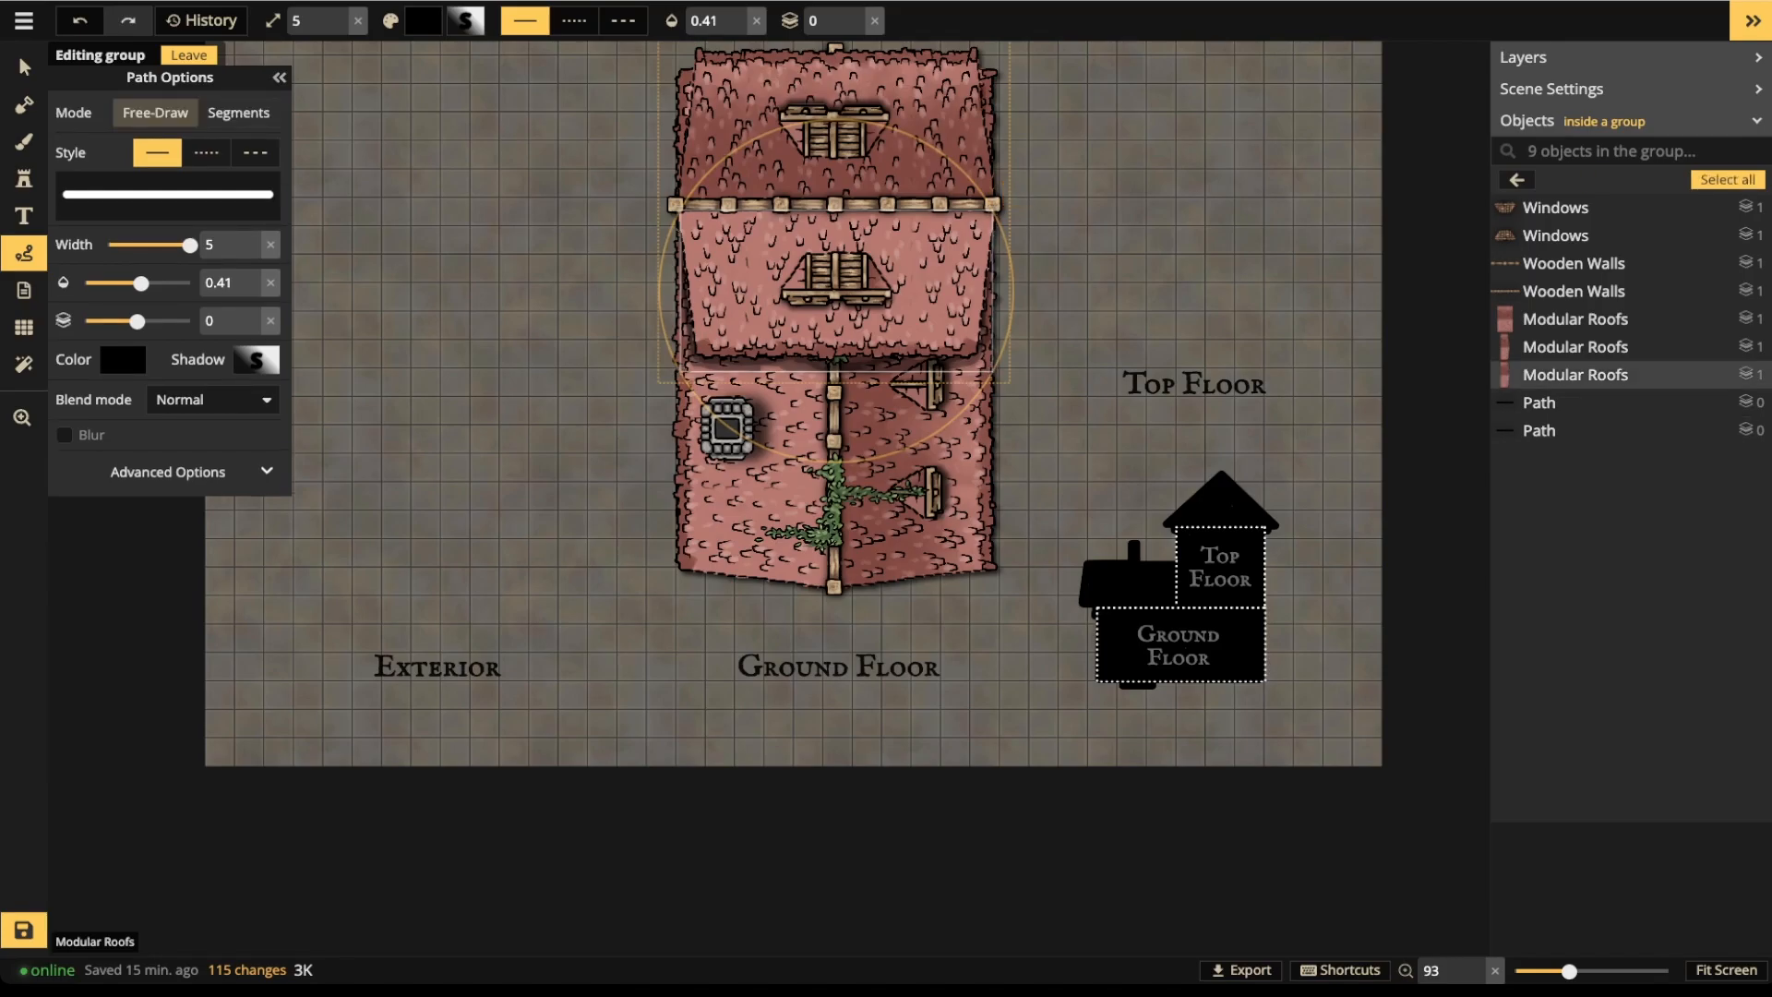
drag(980, 86, 990, 193)
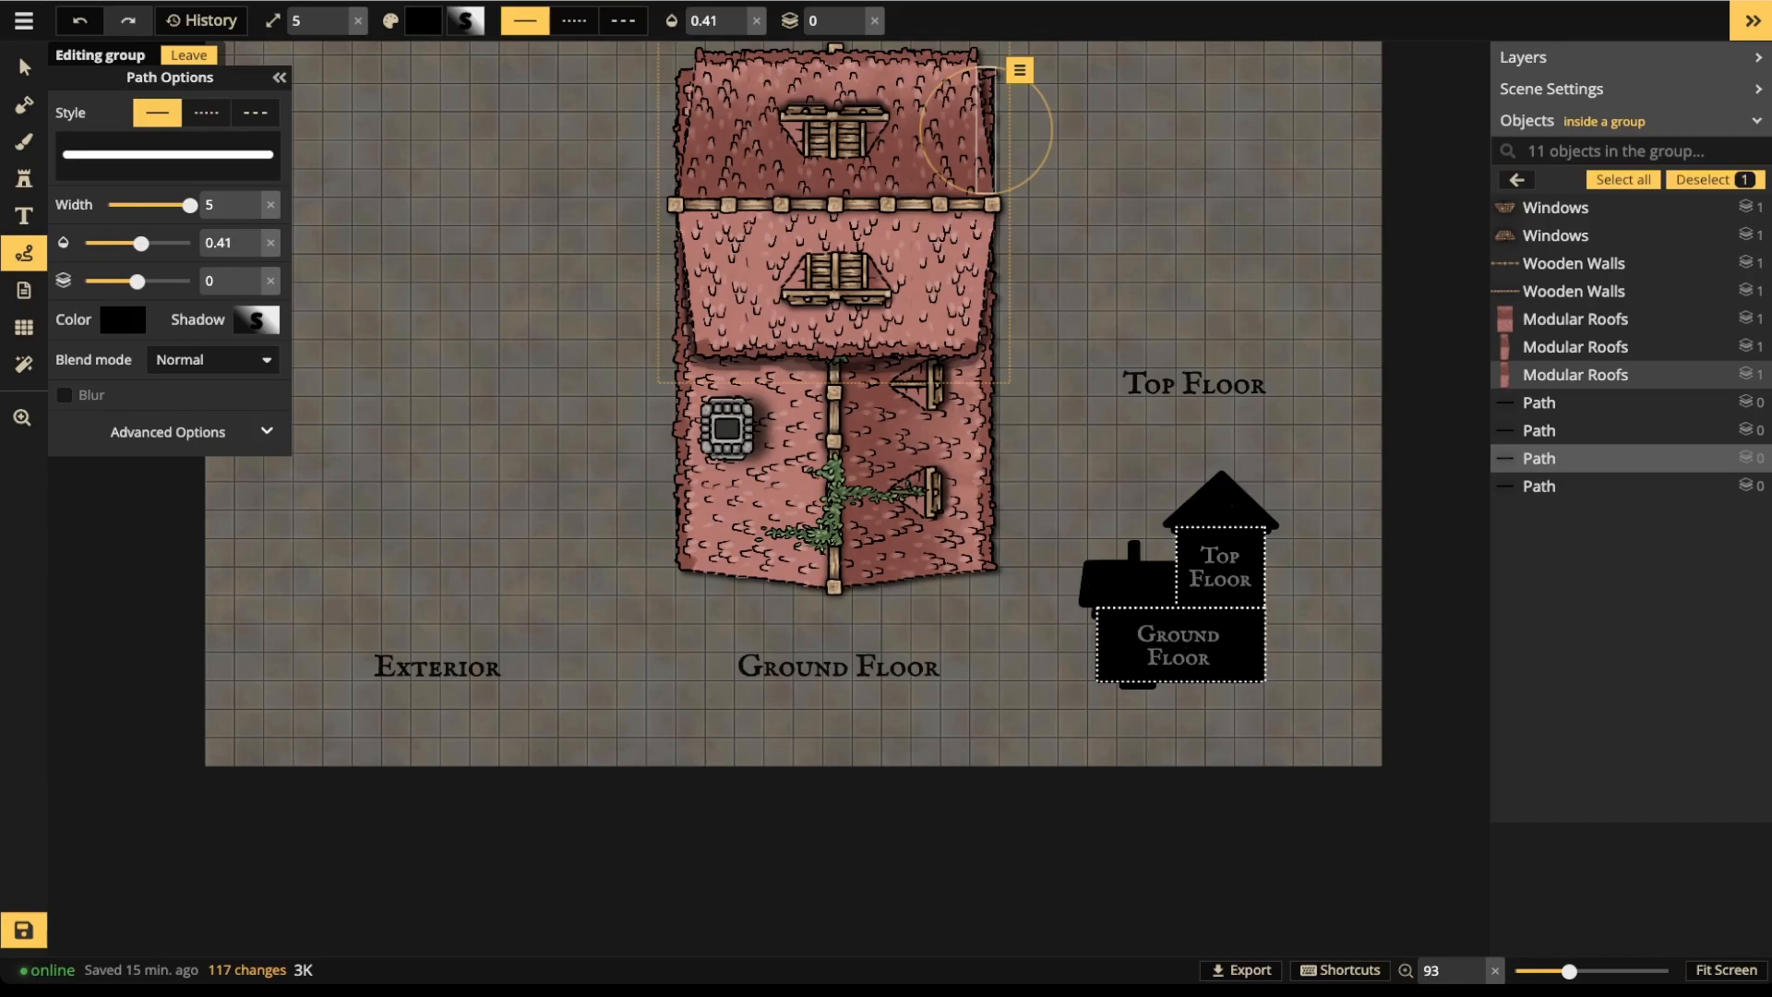
key(Escape)
drag(691, 74, 683, 169)
key(Escape)
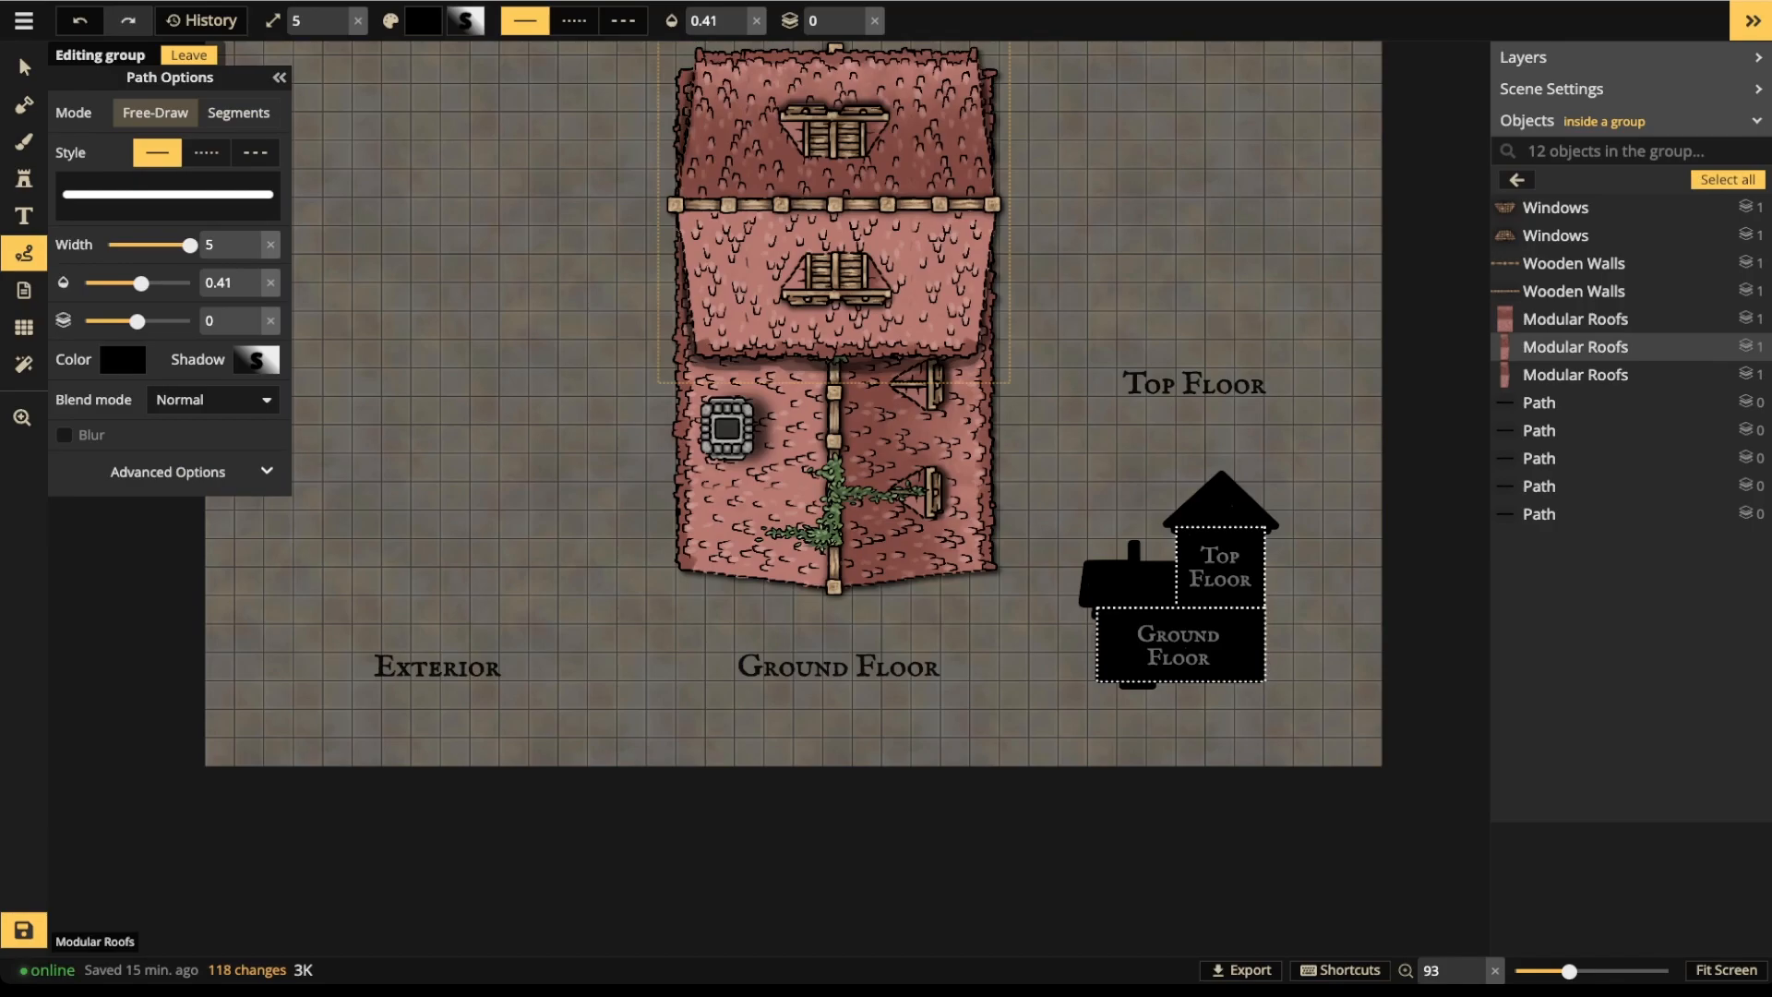
drag(683, 116, 684, 120)
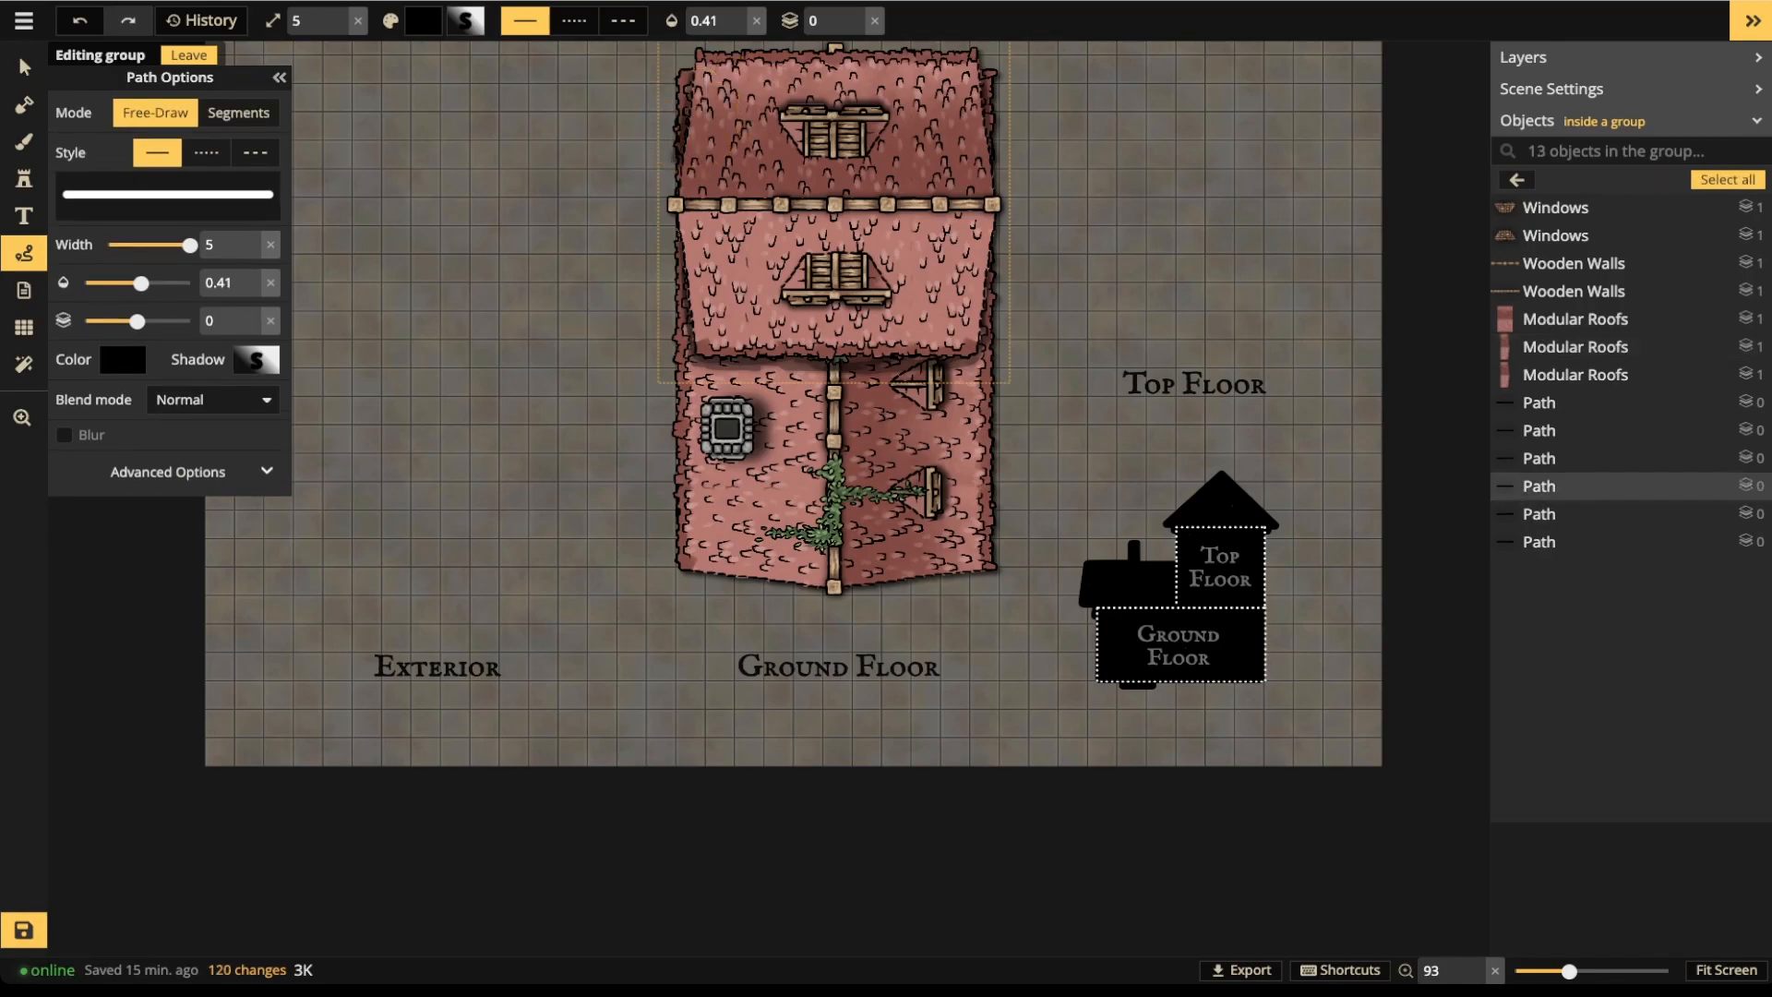
key(Escape)
key(Escape)
click(24, 68)
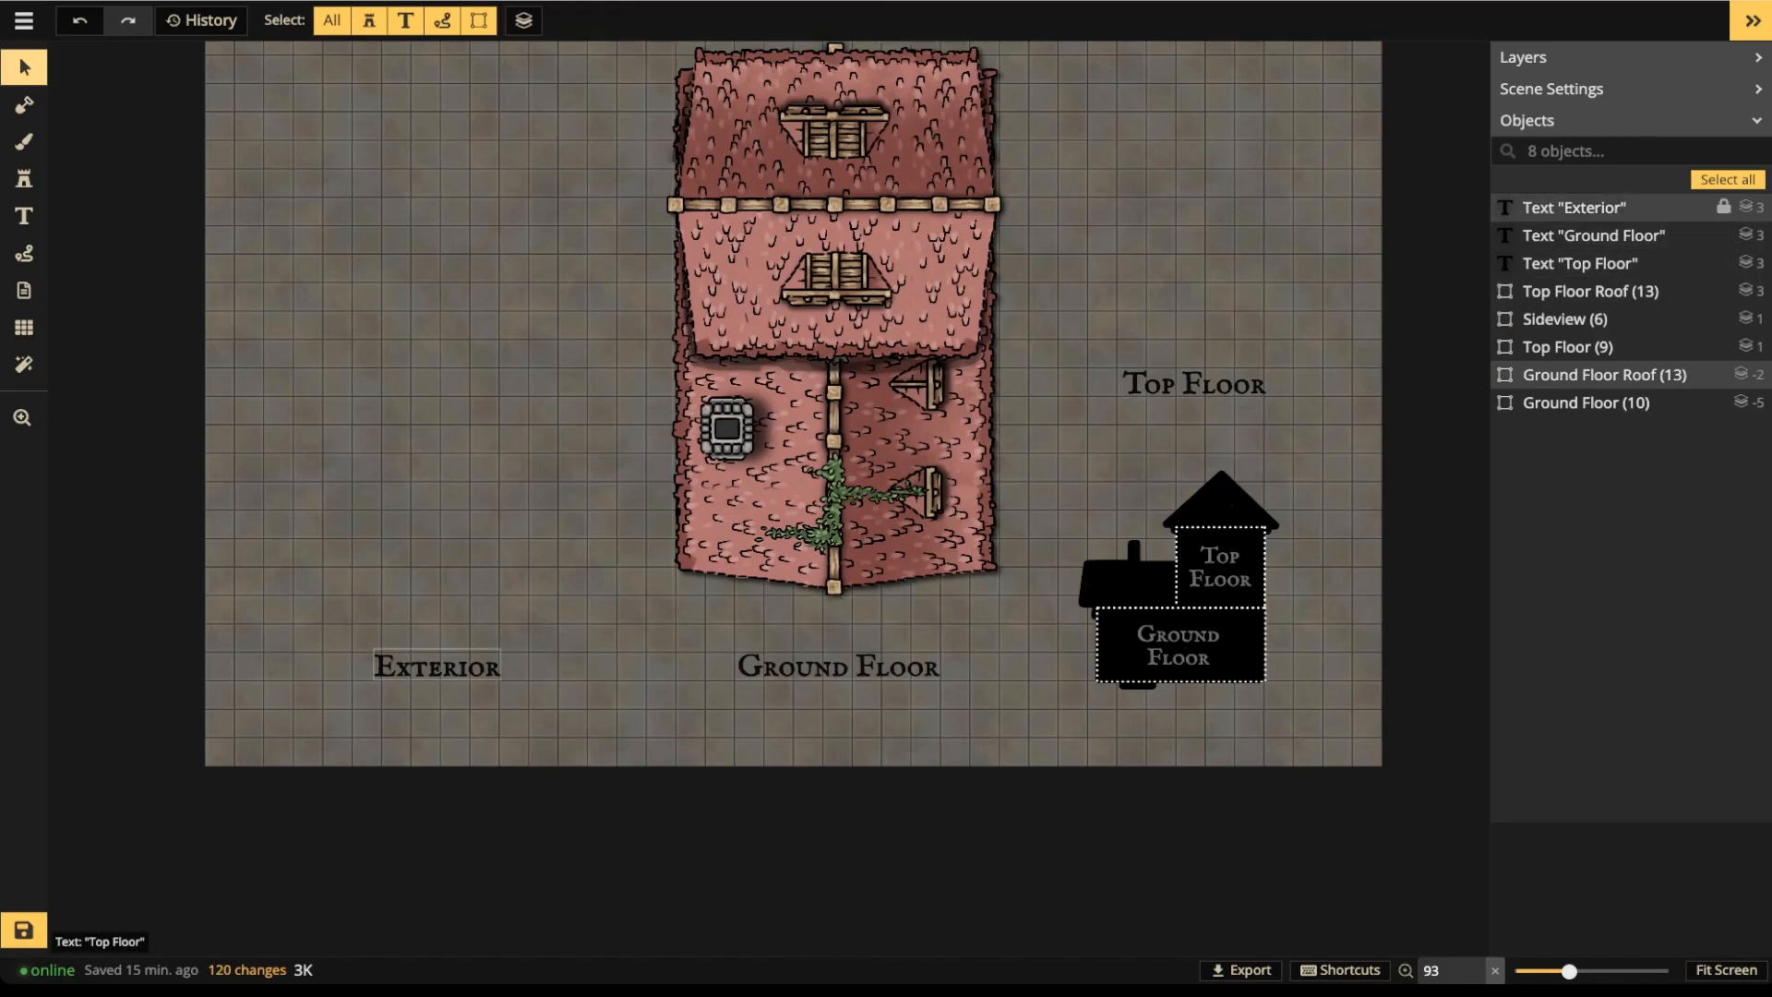
- Nudge the Top Floor Roof group slightly northwest and set its opacity to 0
click(1588, 291)
mouse_move(833, 211)
mouse_down()
mouse_move(1301, 215)
mouse_move(827, 204)
mouse_up()
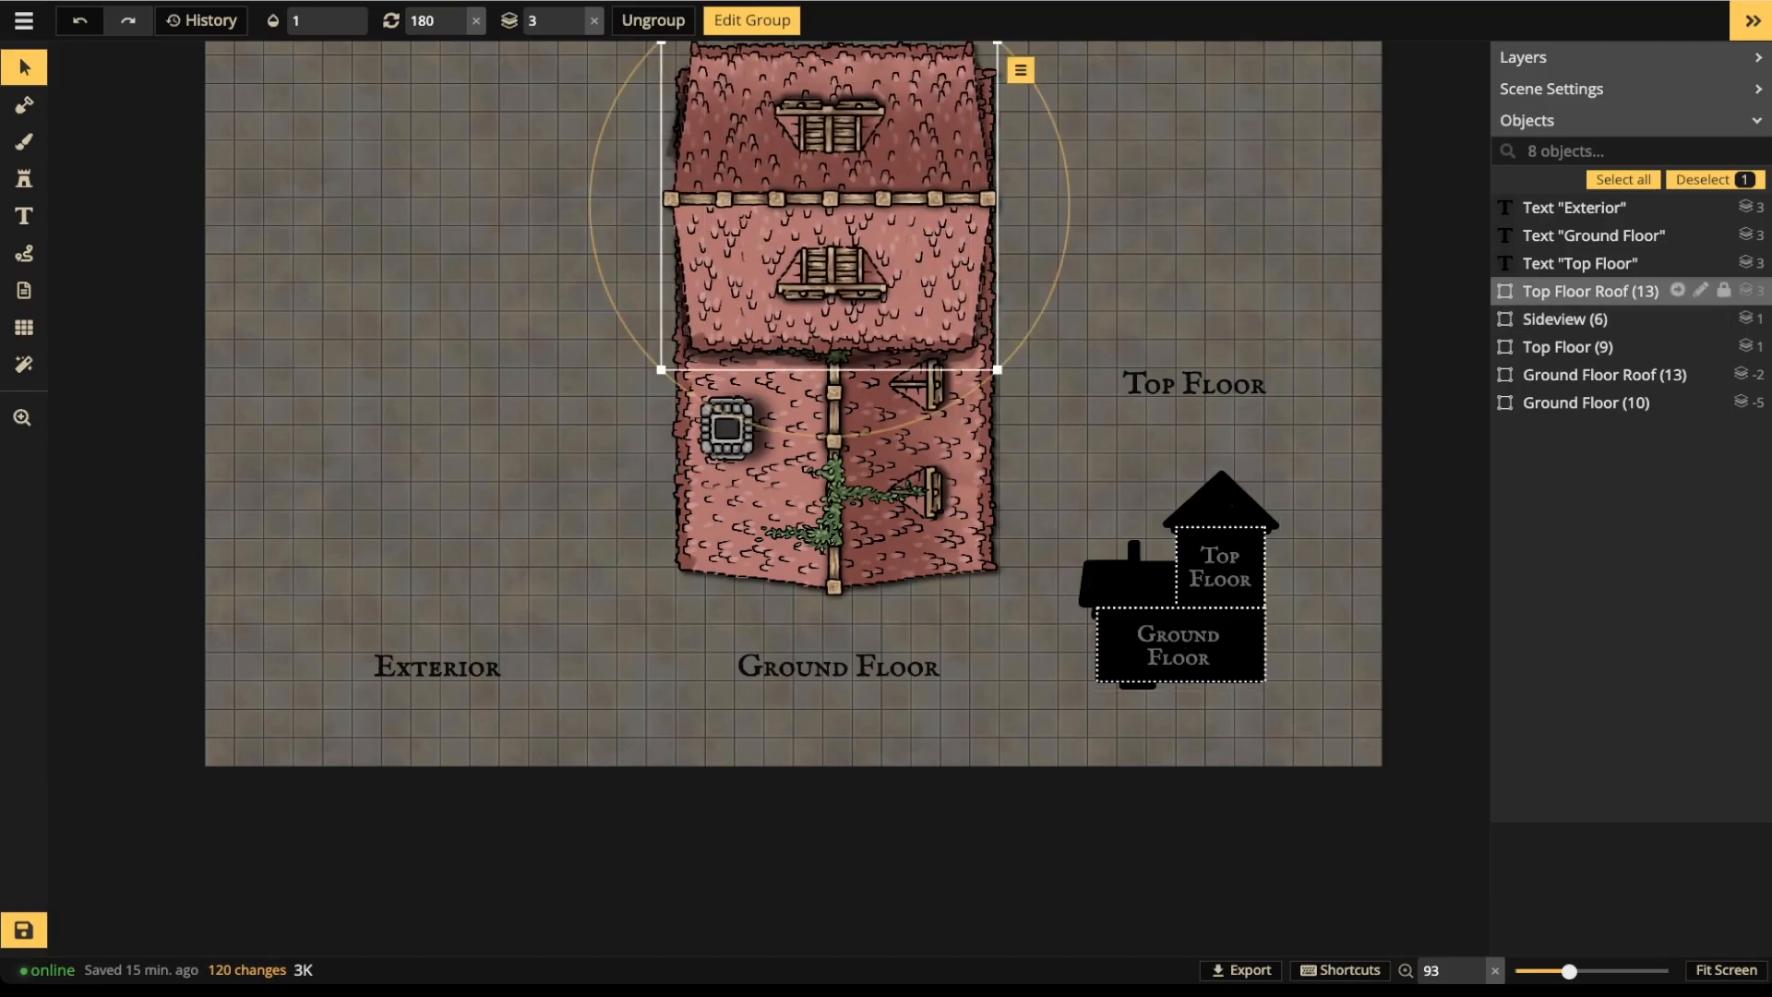
click(328, 20)
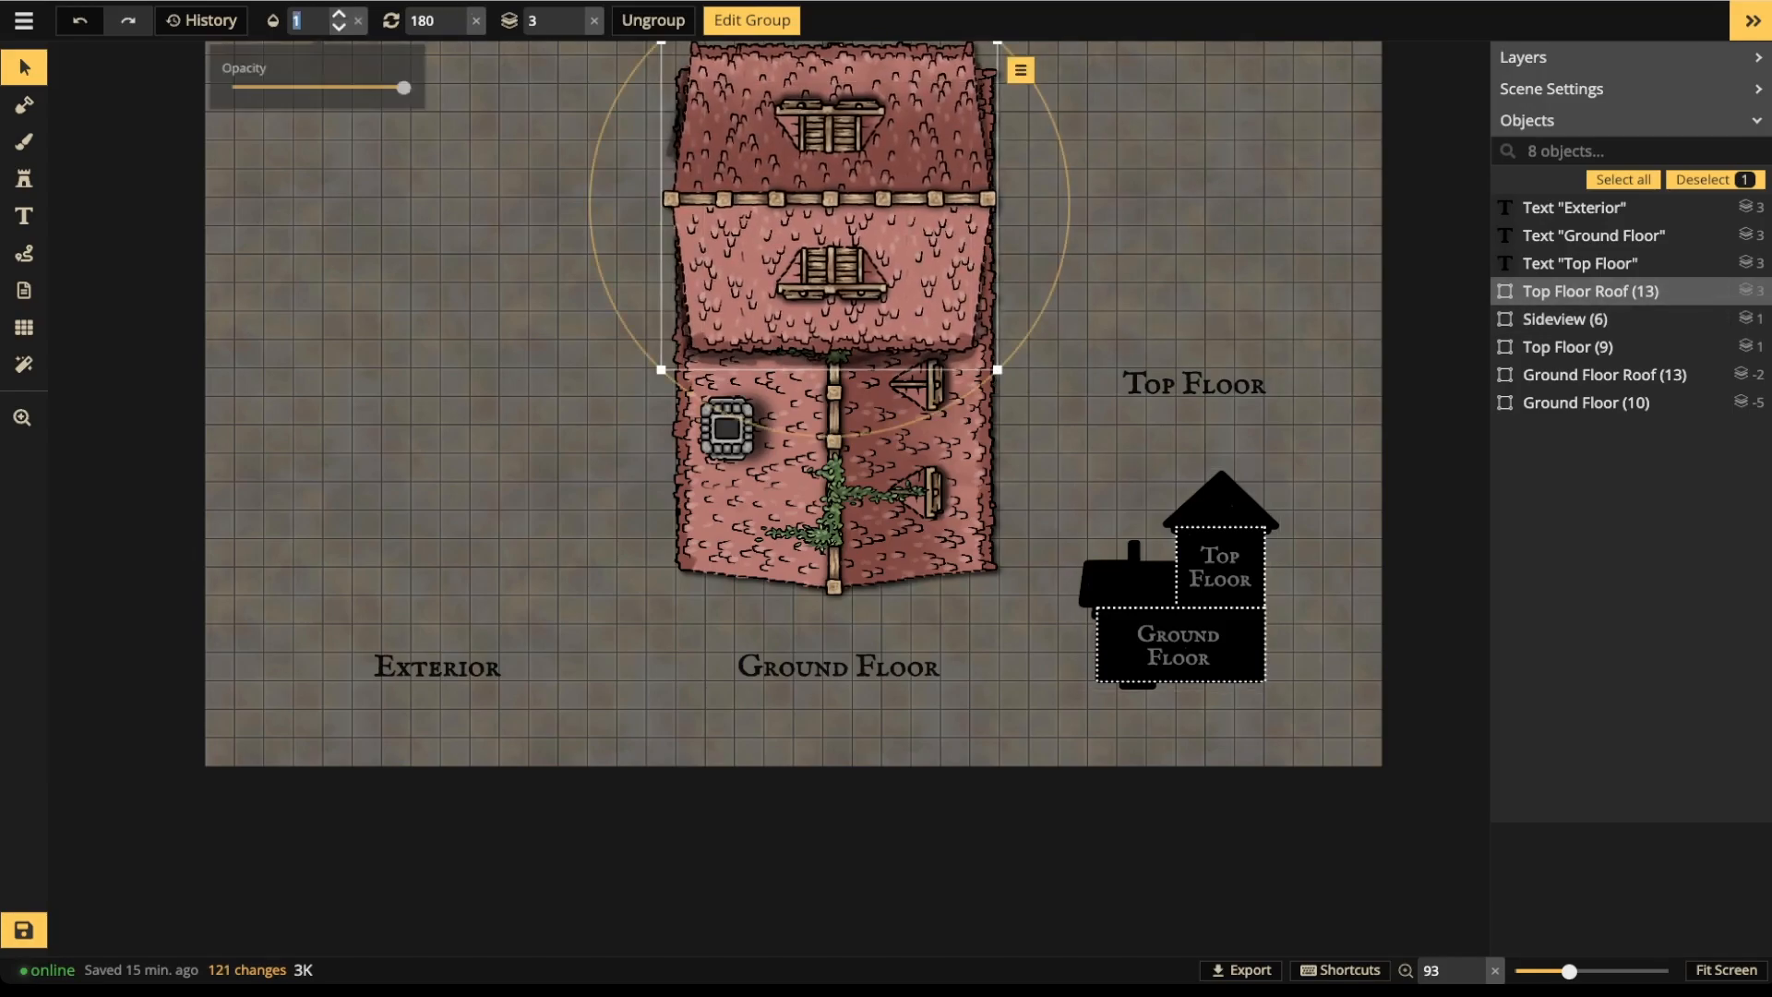
text(0)
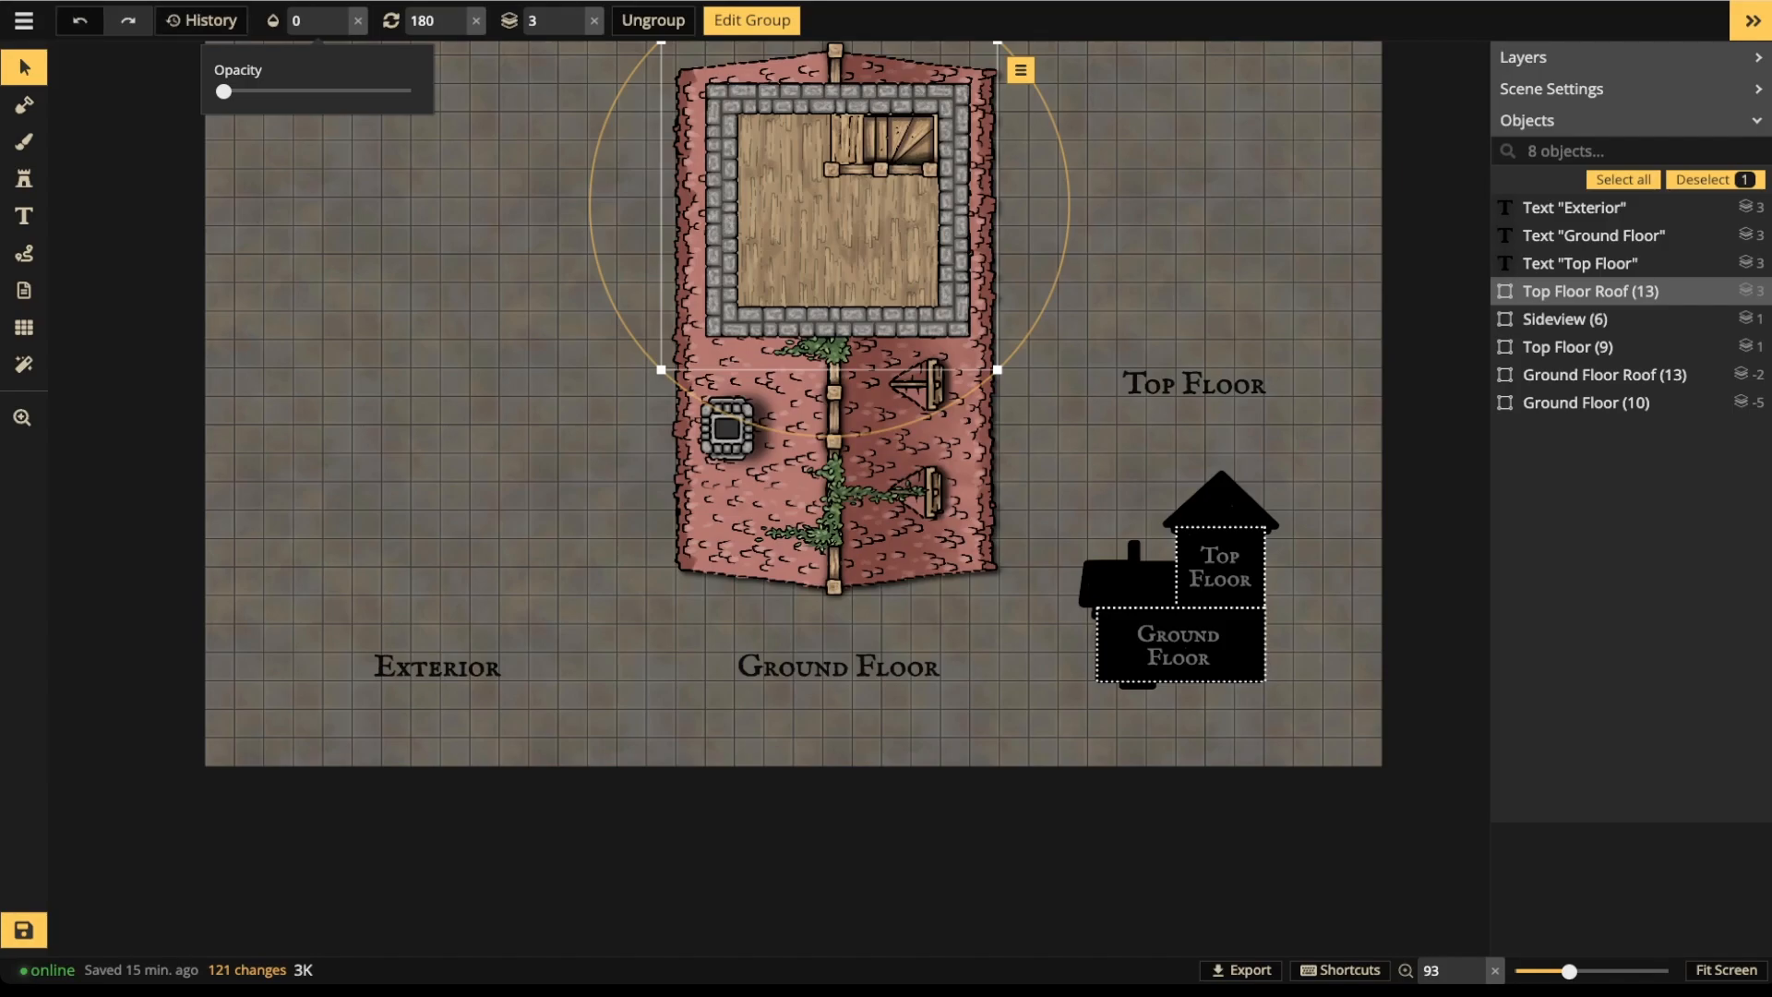
- Try an opacity of 0 on the Top Floor group and restore it to 1
click(1569, 318)
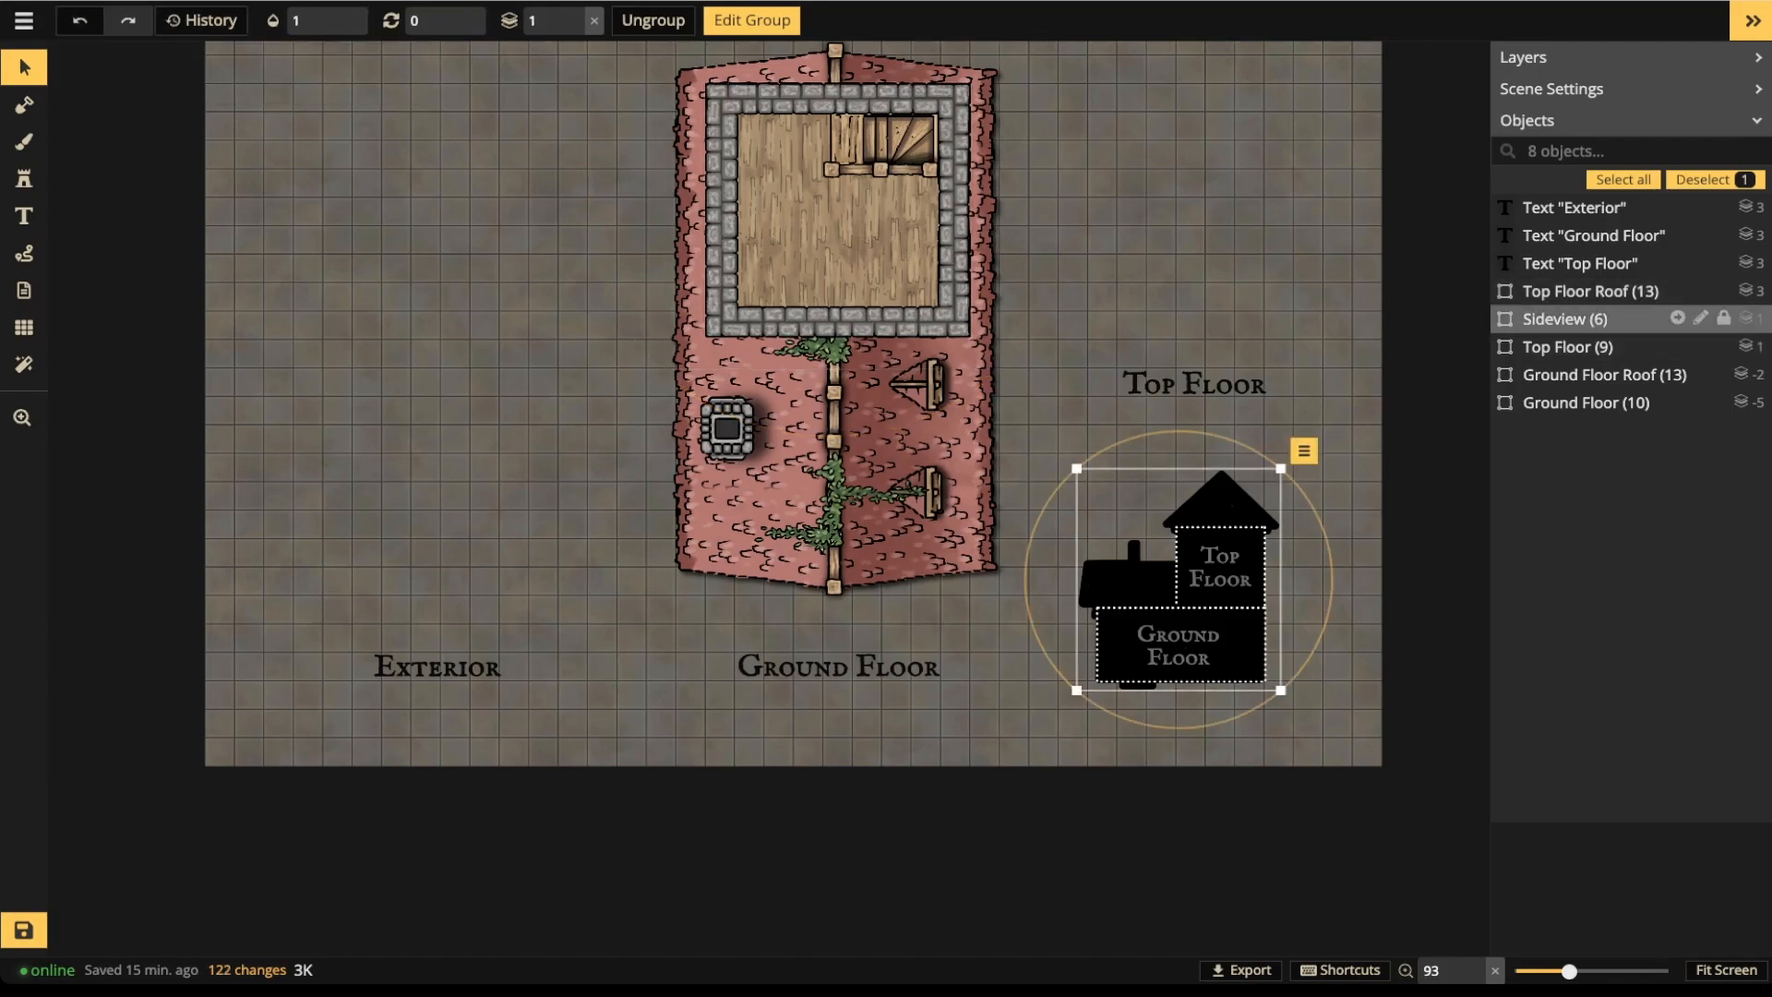
click(1569, 347)
click(318, 21)
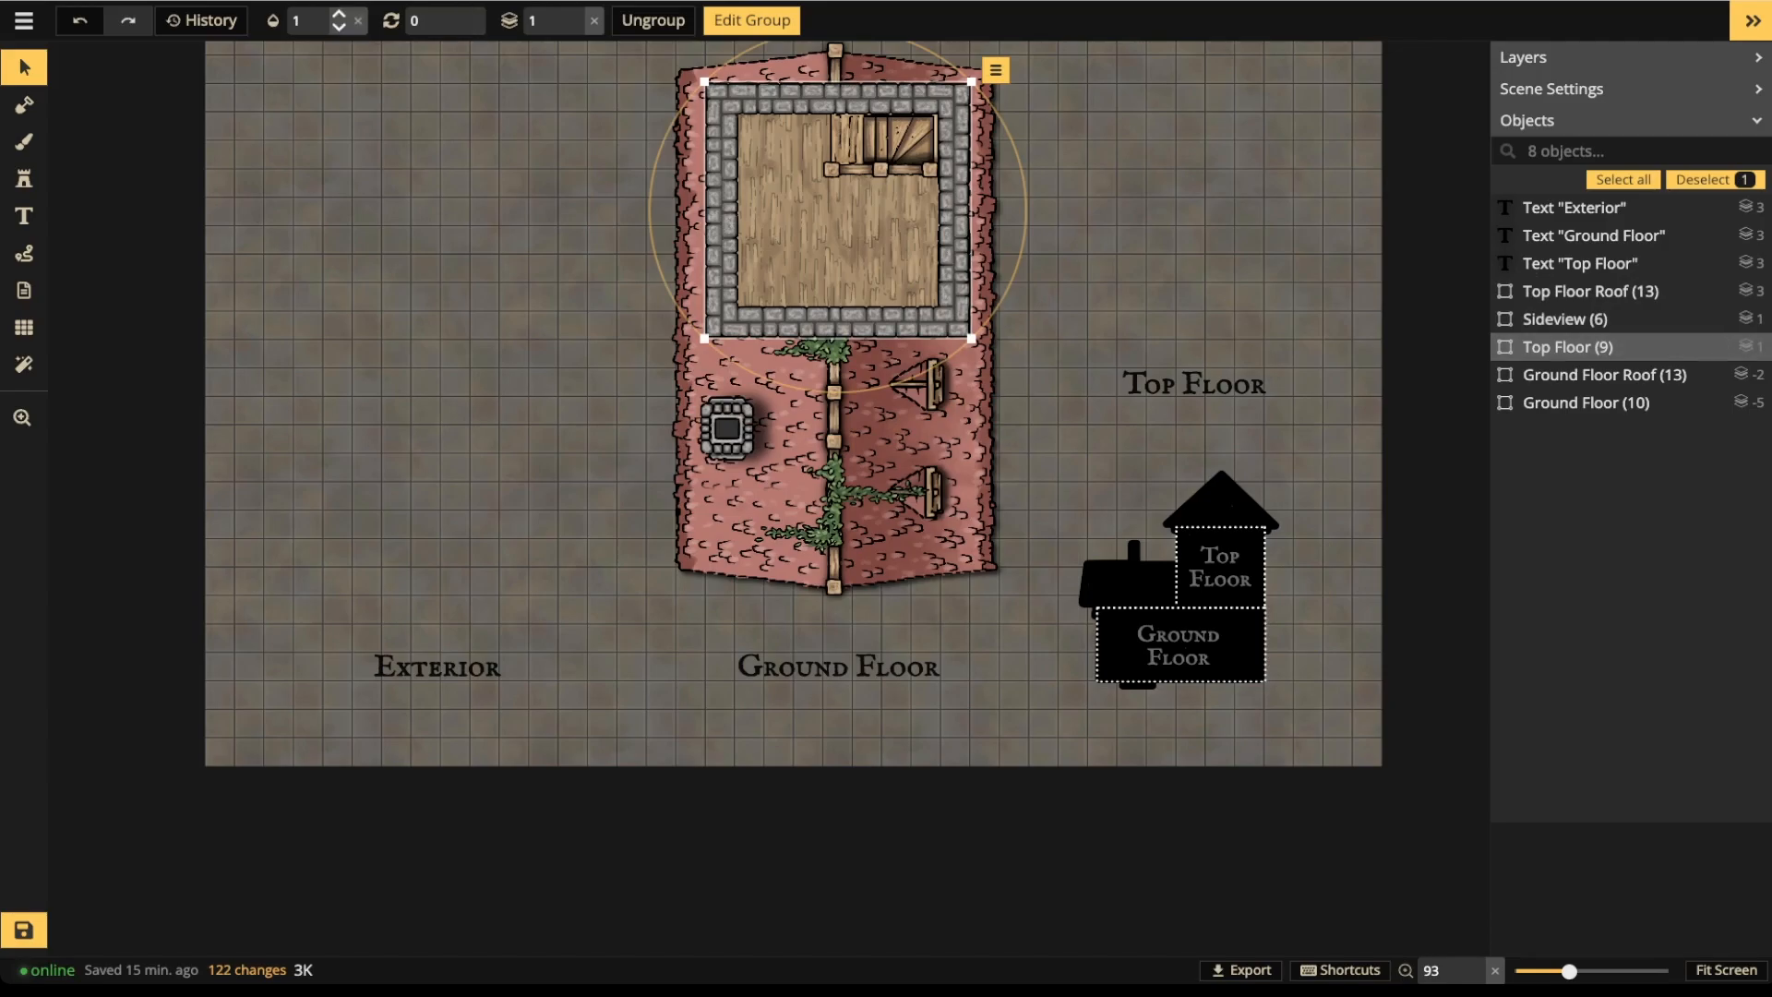
text(0)
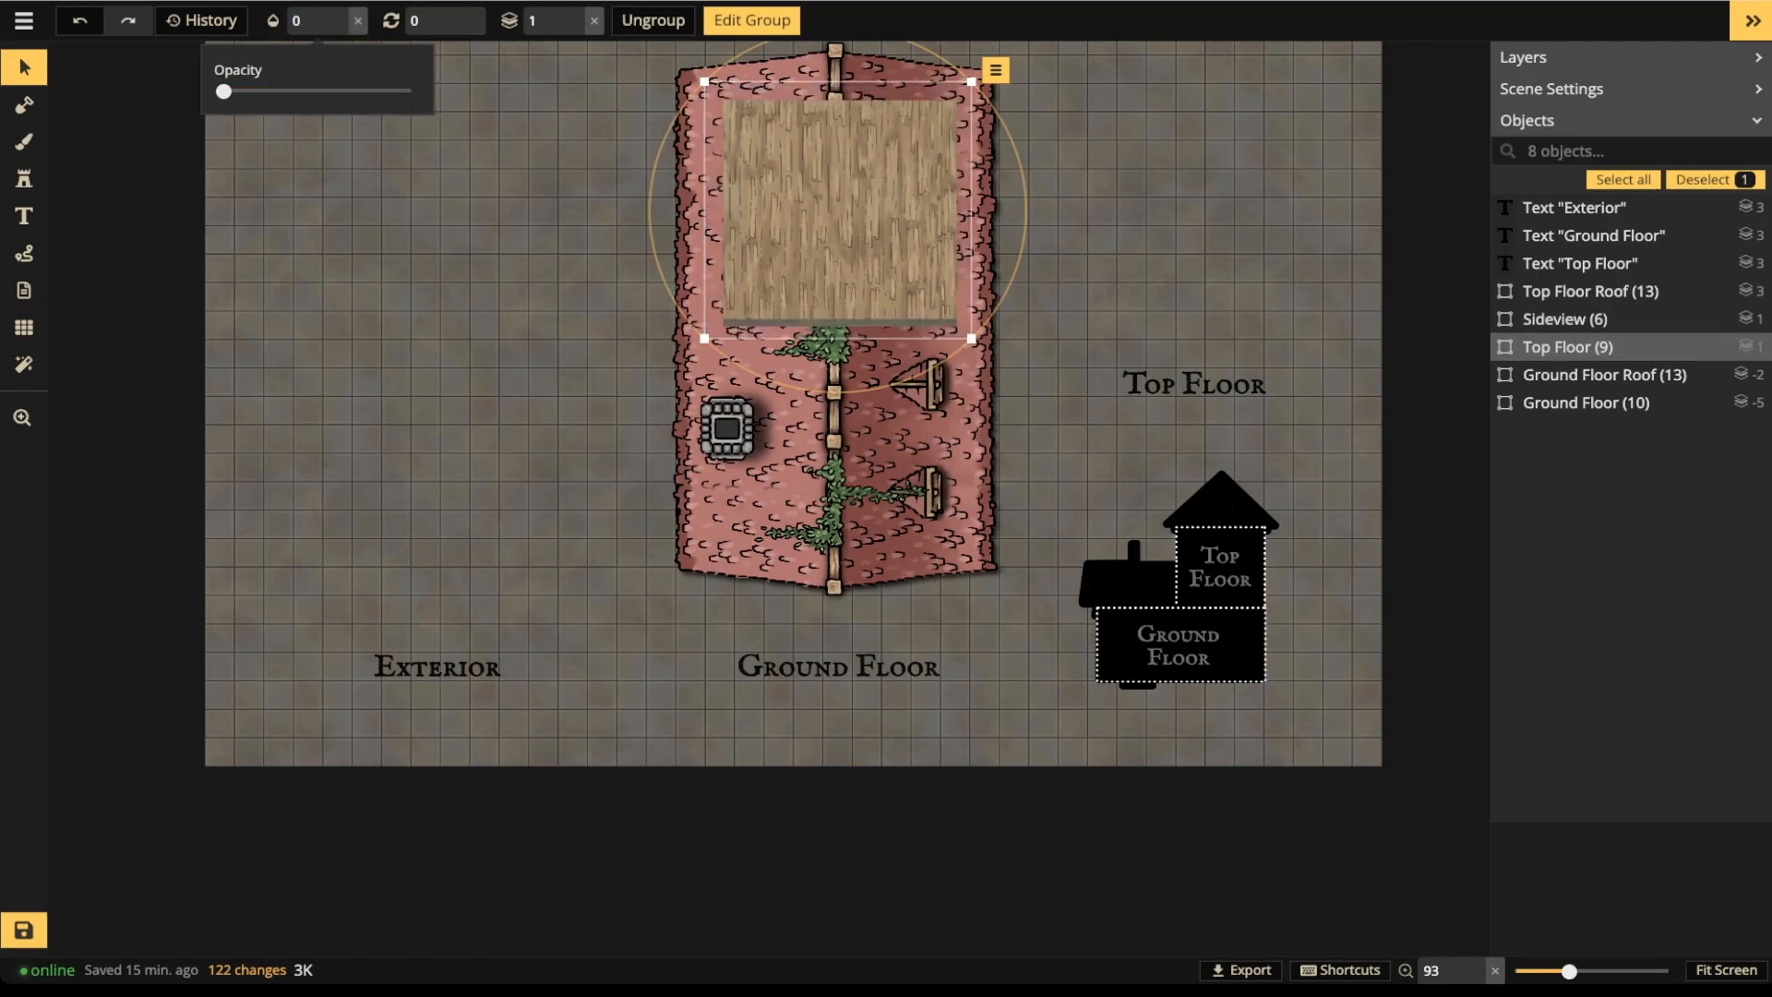
drag(223, 91, 411, 91)
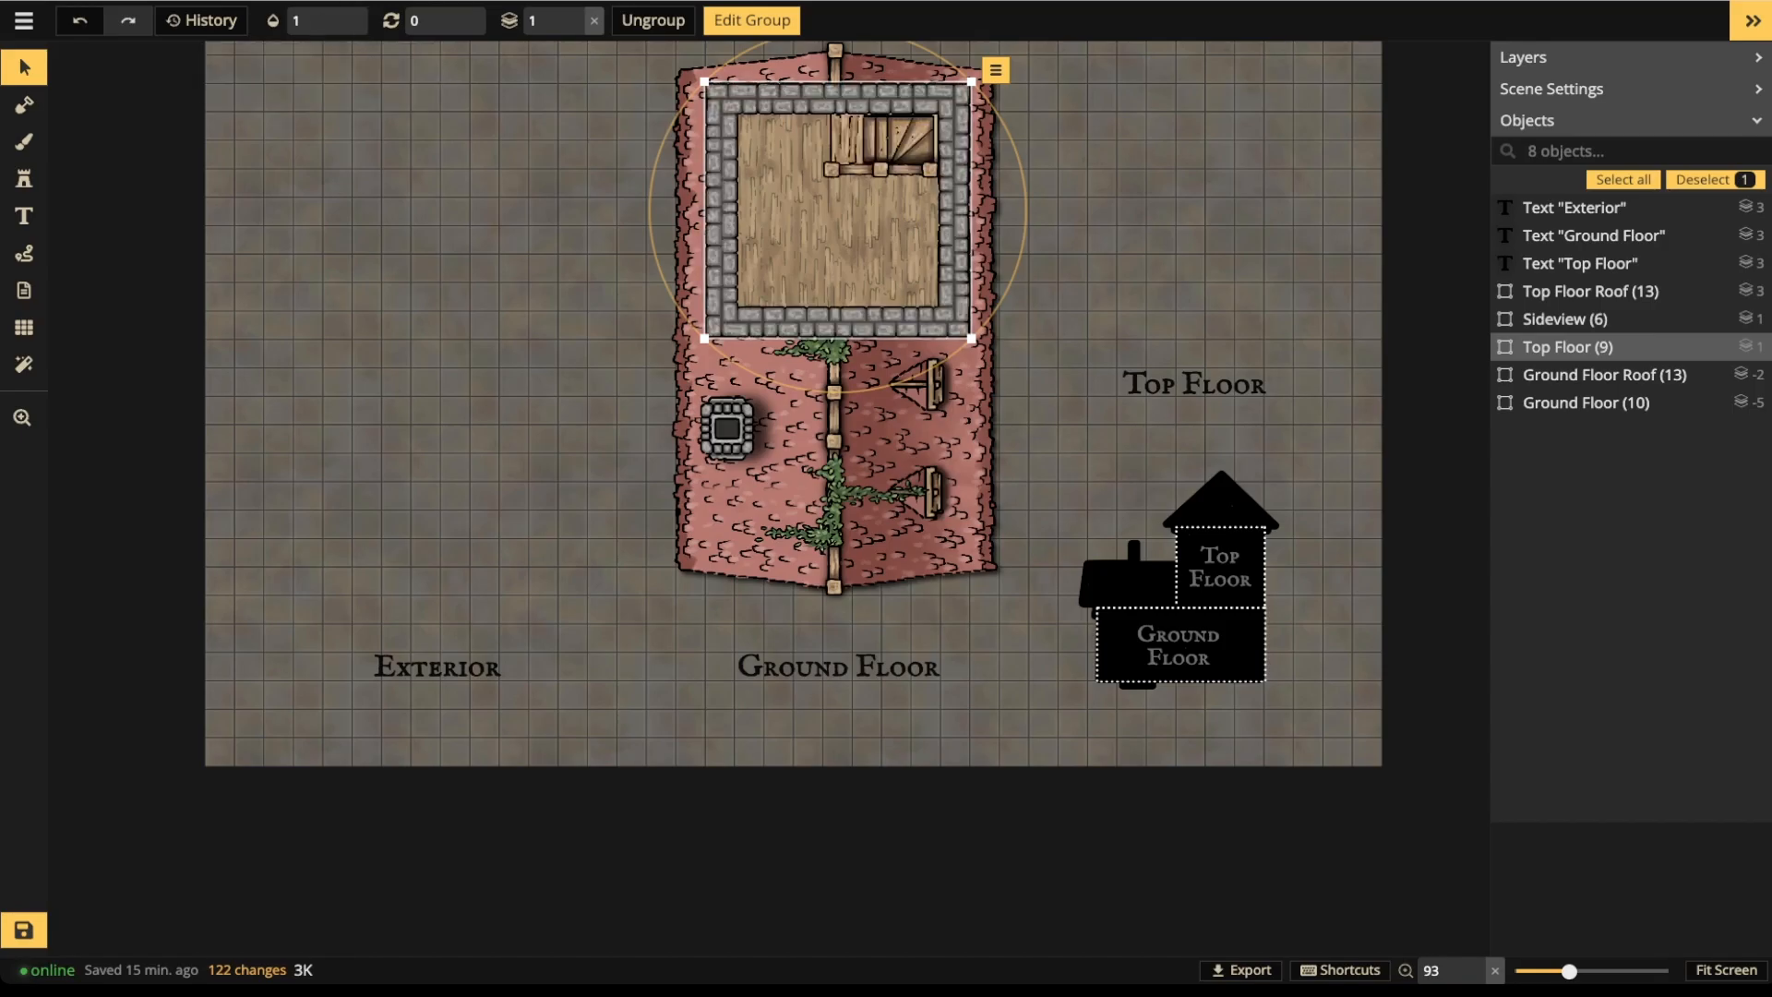
- Move the Top Floor group east to above the Top Floor label and select the Ground Floor Roof group
drag(838, 231, 1217, 227)
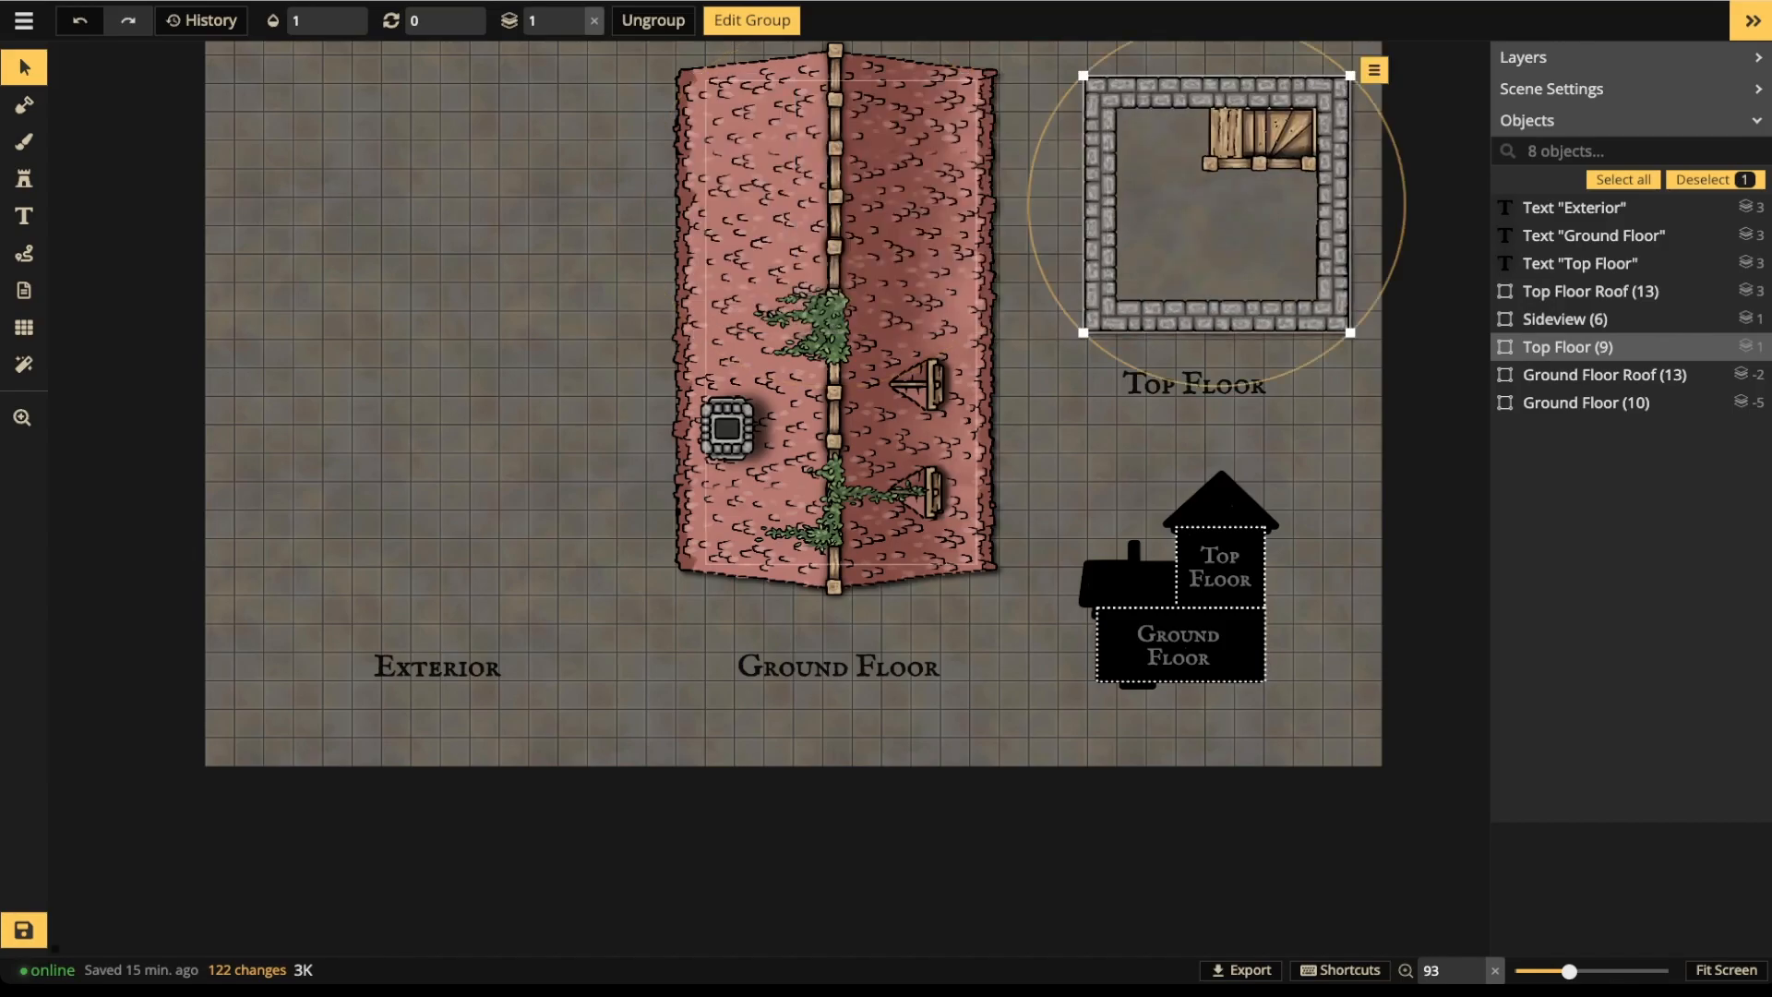
click(867, 277)
click(1604, 375)
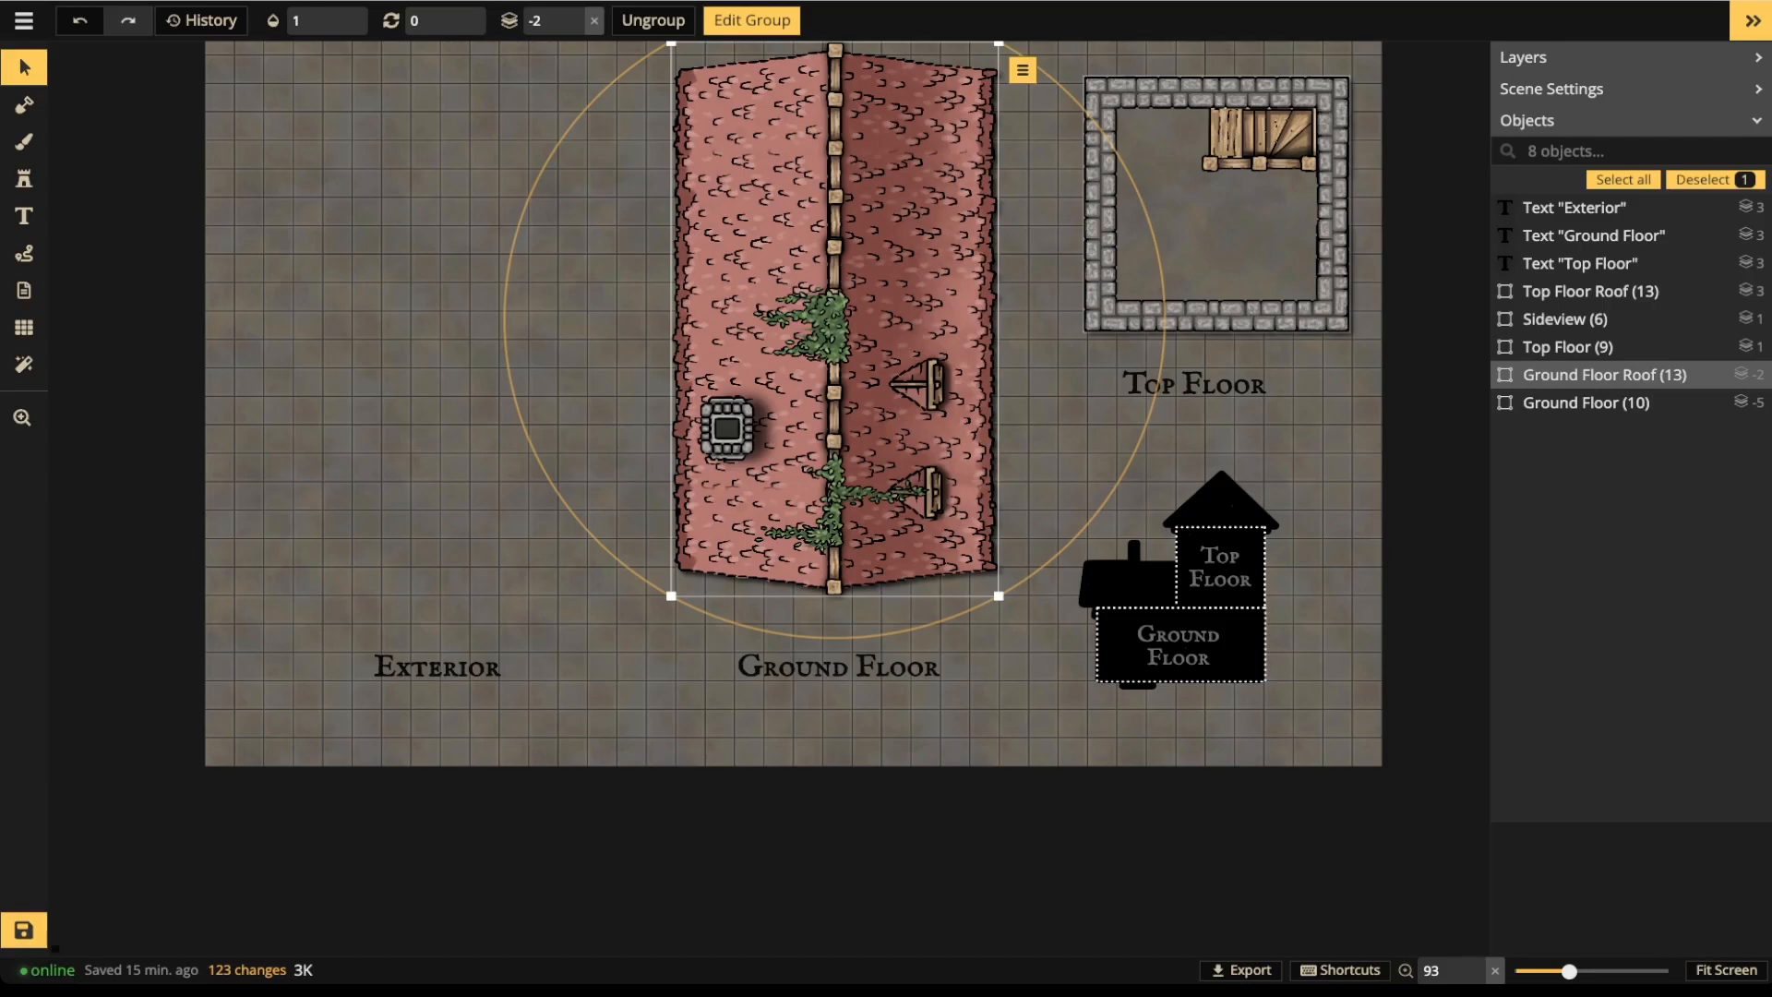
- Open the Top Floor group, leave it without editing its pieces, and shift the group slightly west
click(1217, 221)
double_click(1217, 221)
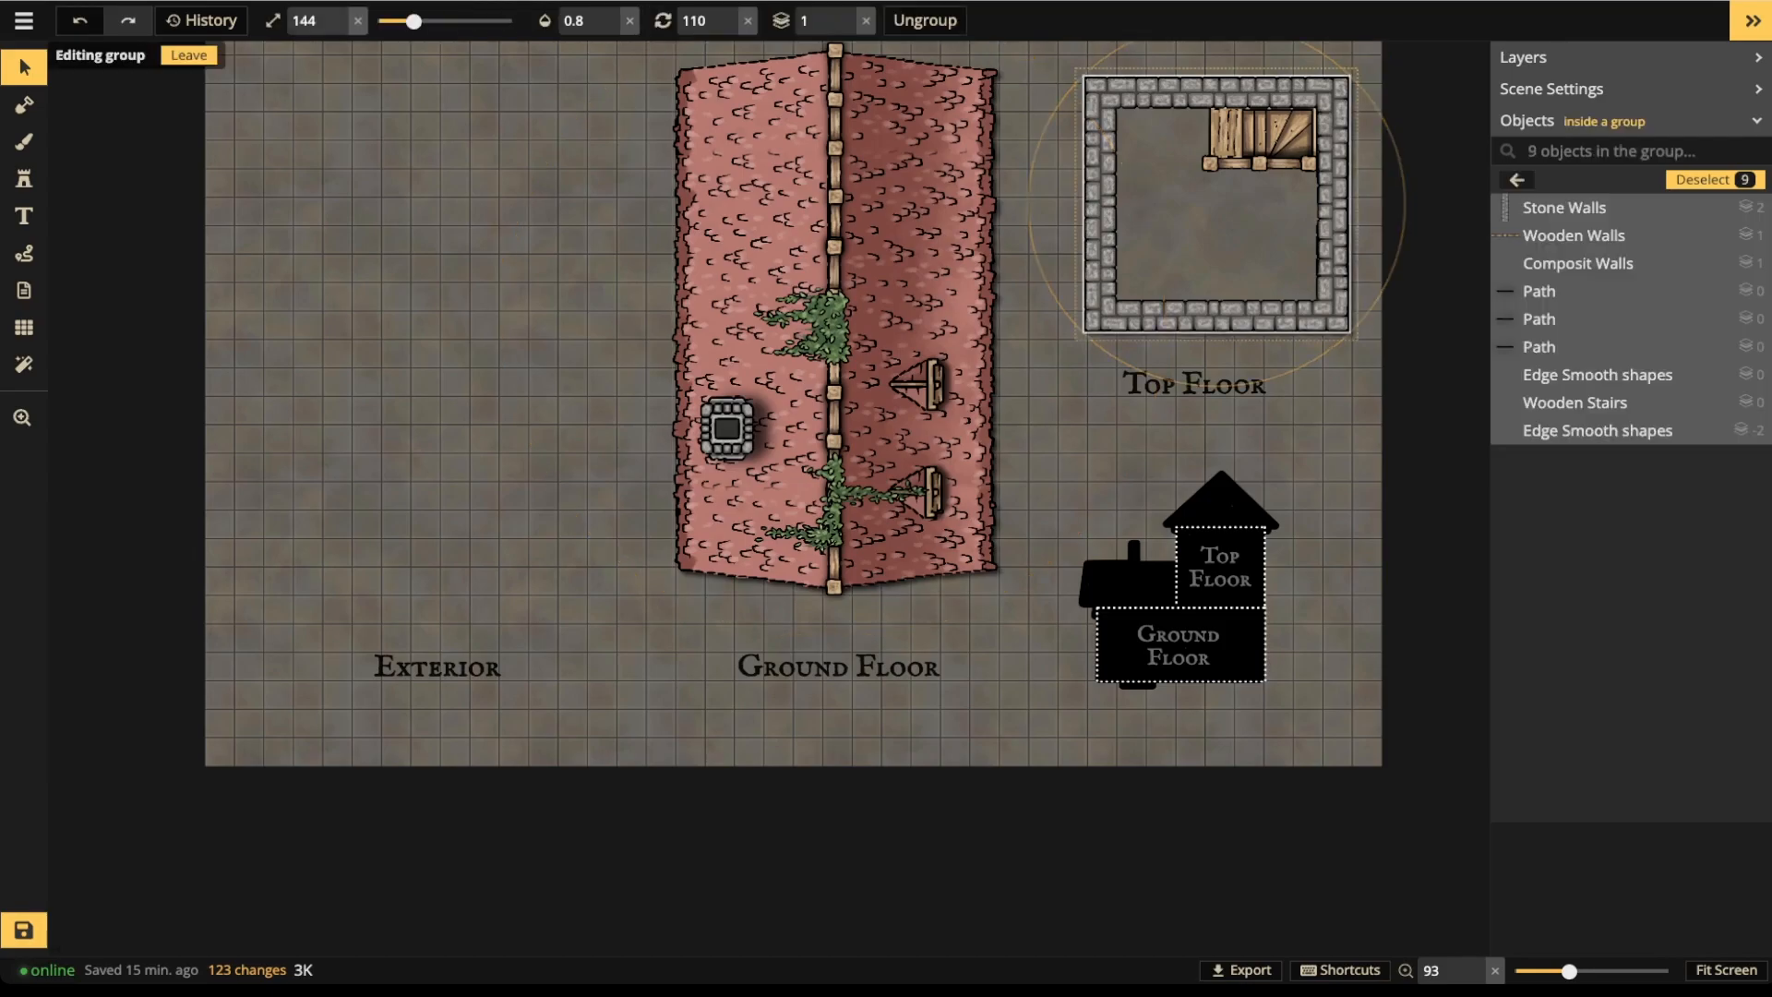
click(1216, 222)
key(Escape)
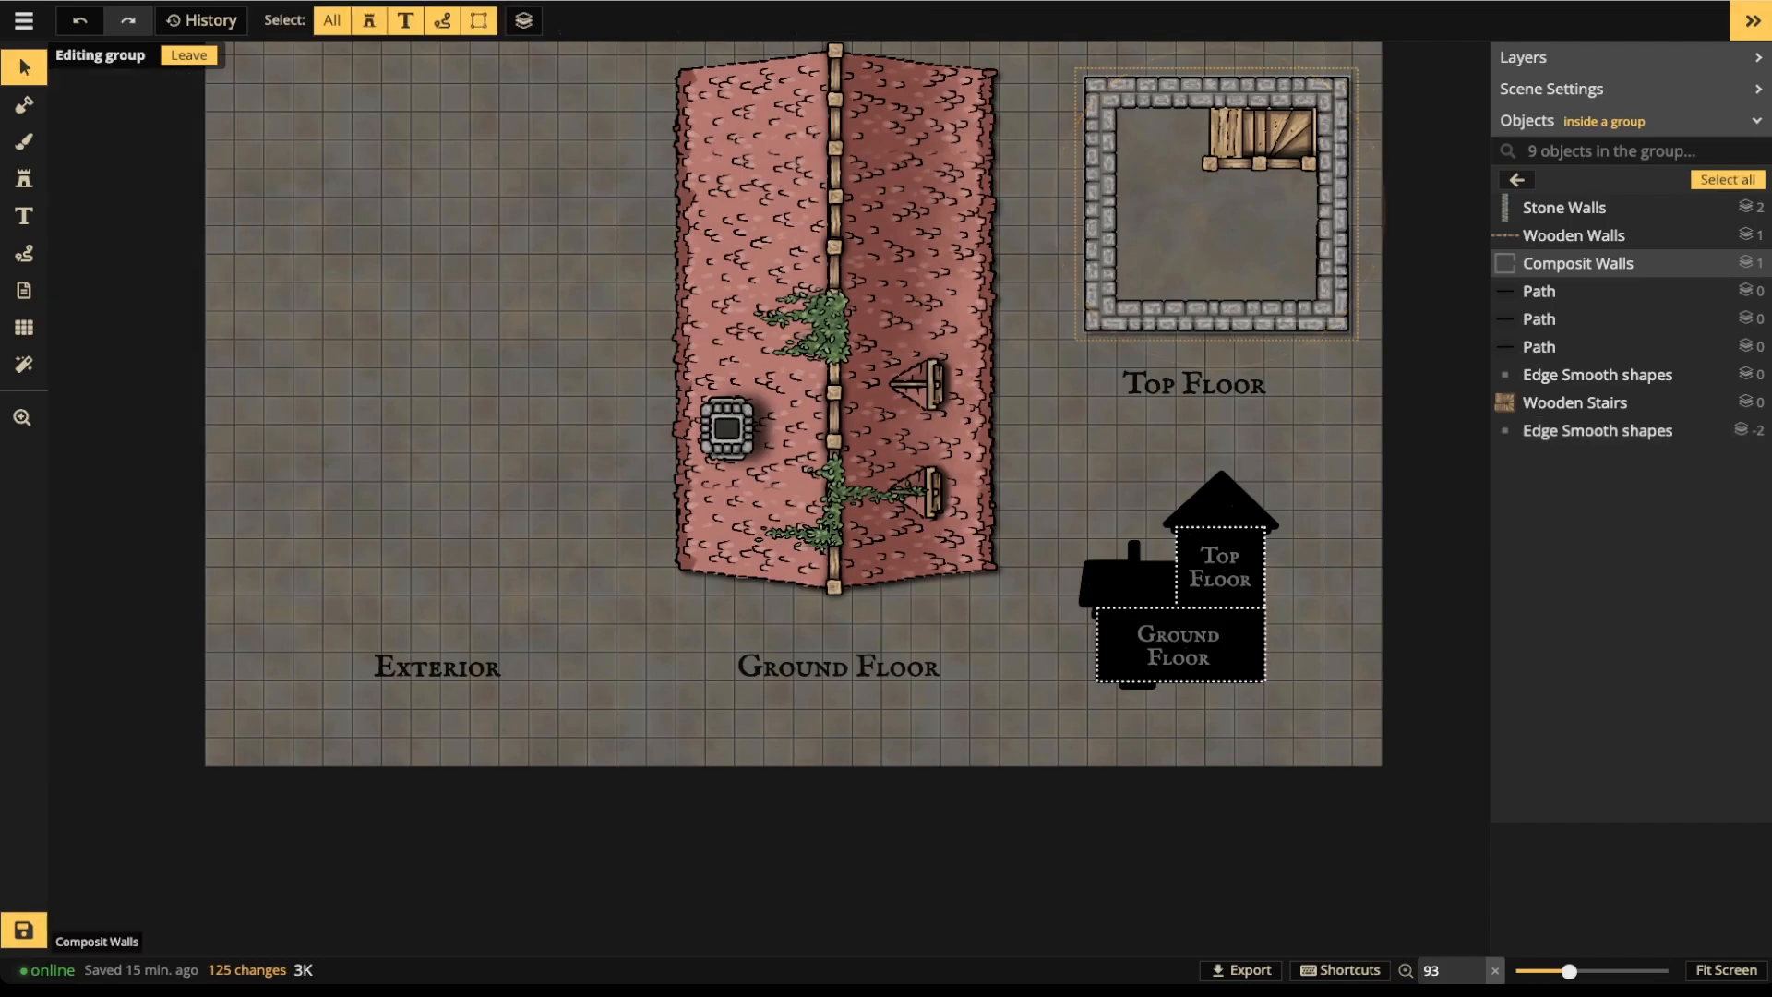
key(Escape)
mouse_move(1173, 206)
mouse_down()
mouse_move(793, 210)
mouse_move(1167, 200)
mouse_up()
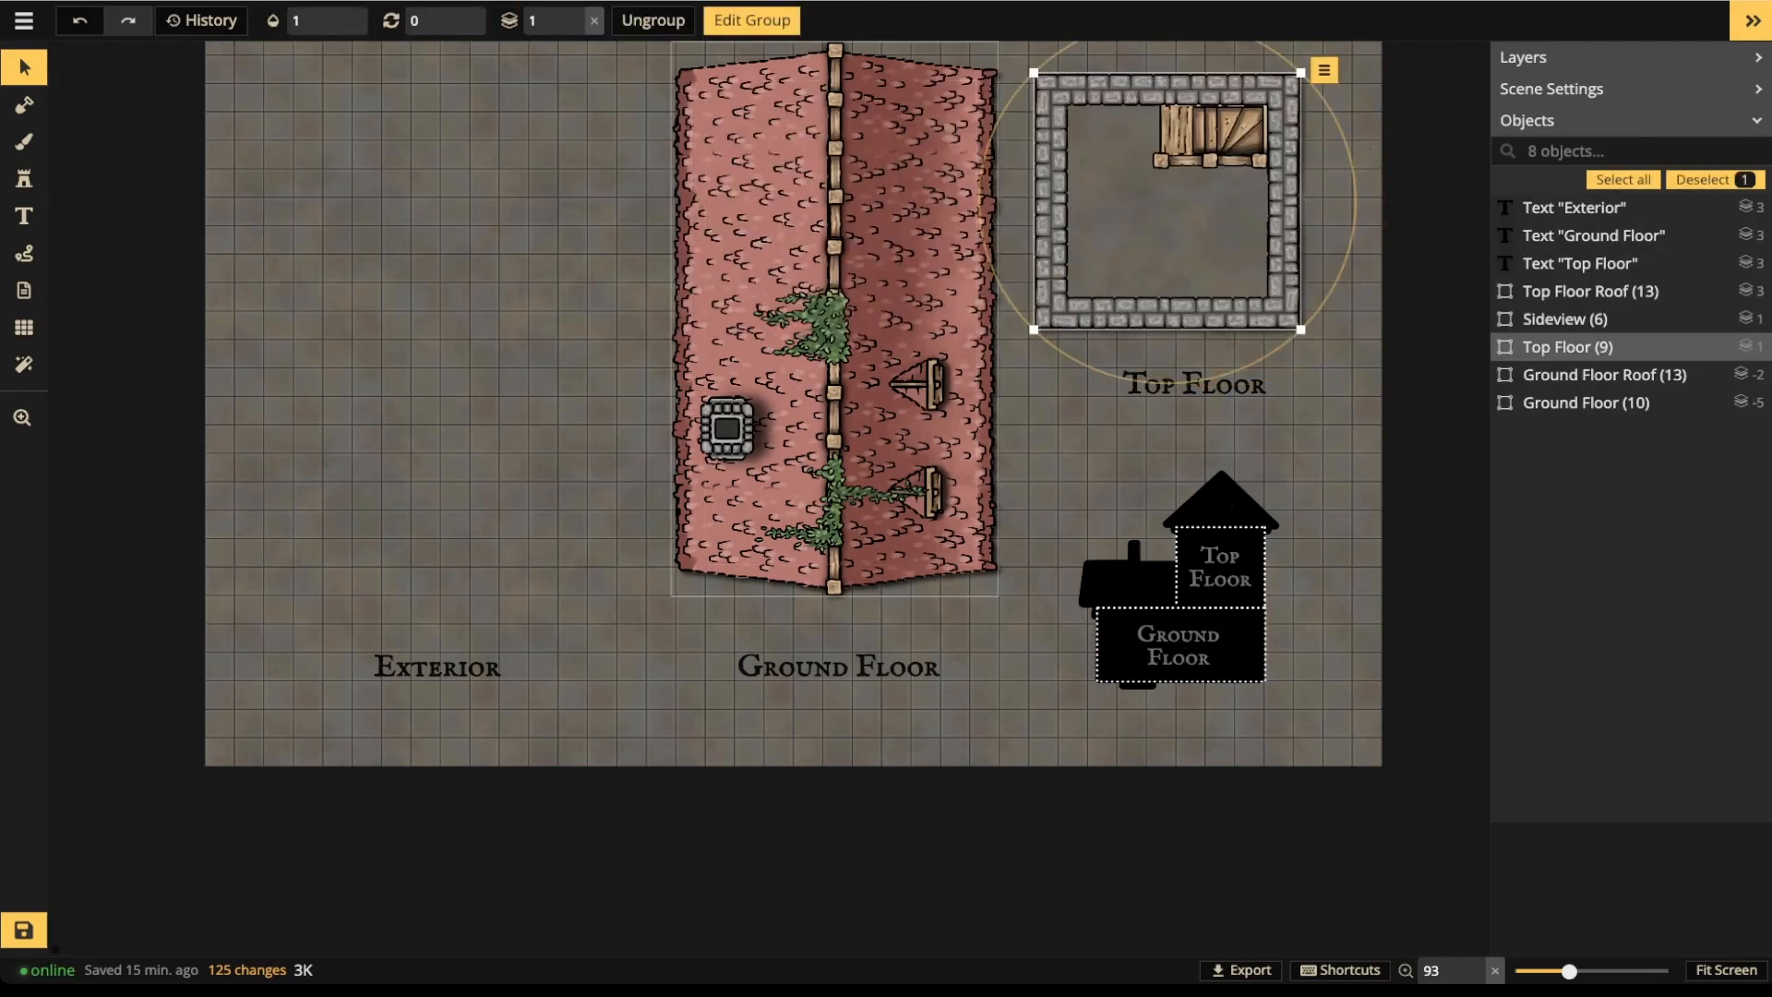
- Move the Ground Floor Roof group west above the Exterior label and place the Top Floor group over the Ground Floor plan's north half
click(858, 277)
drag(858, 277, 490, 284)
click(1167, 202)
drag(1168, 202, 841, 209)
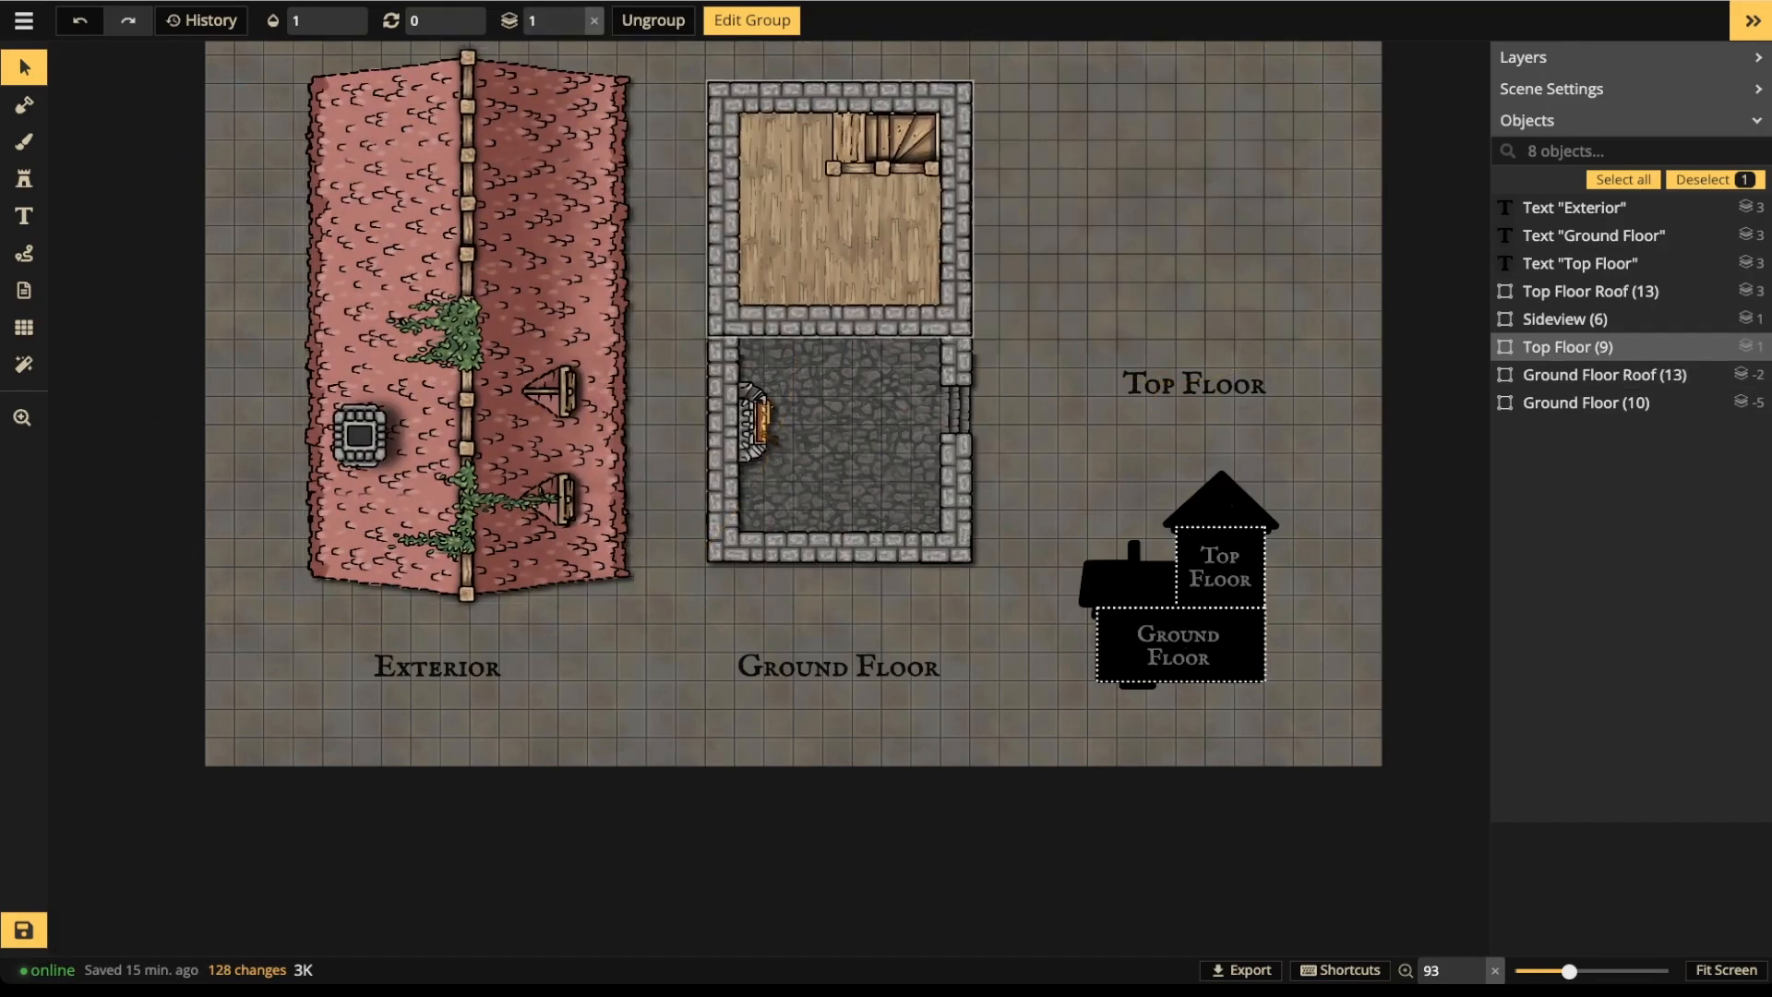
- In the Top Floor group, try disabling the clip mask on both Edge Smooth shapes and enable it again
click(752, 20)
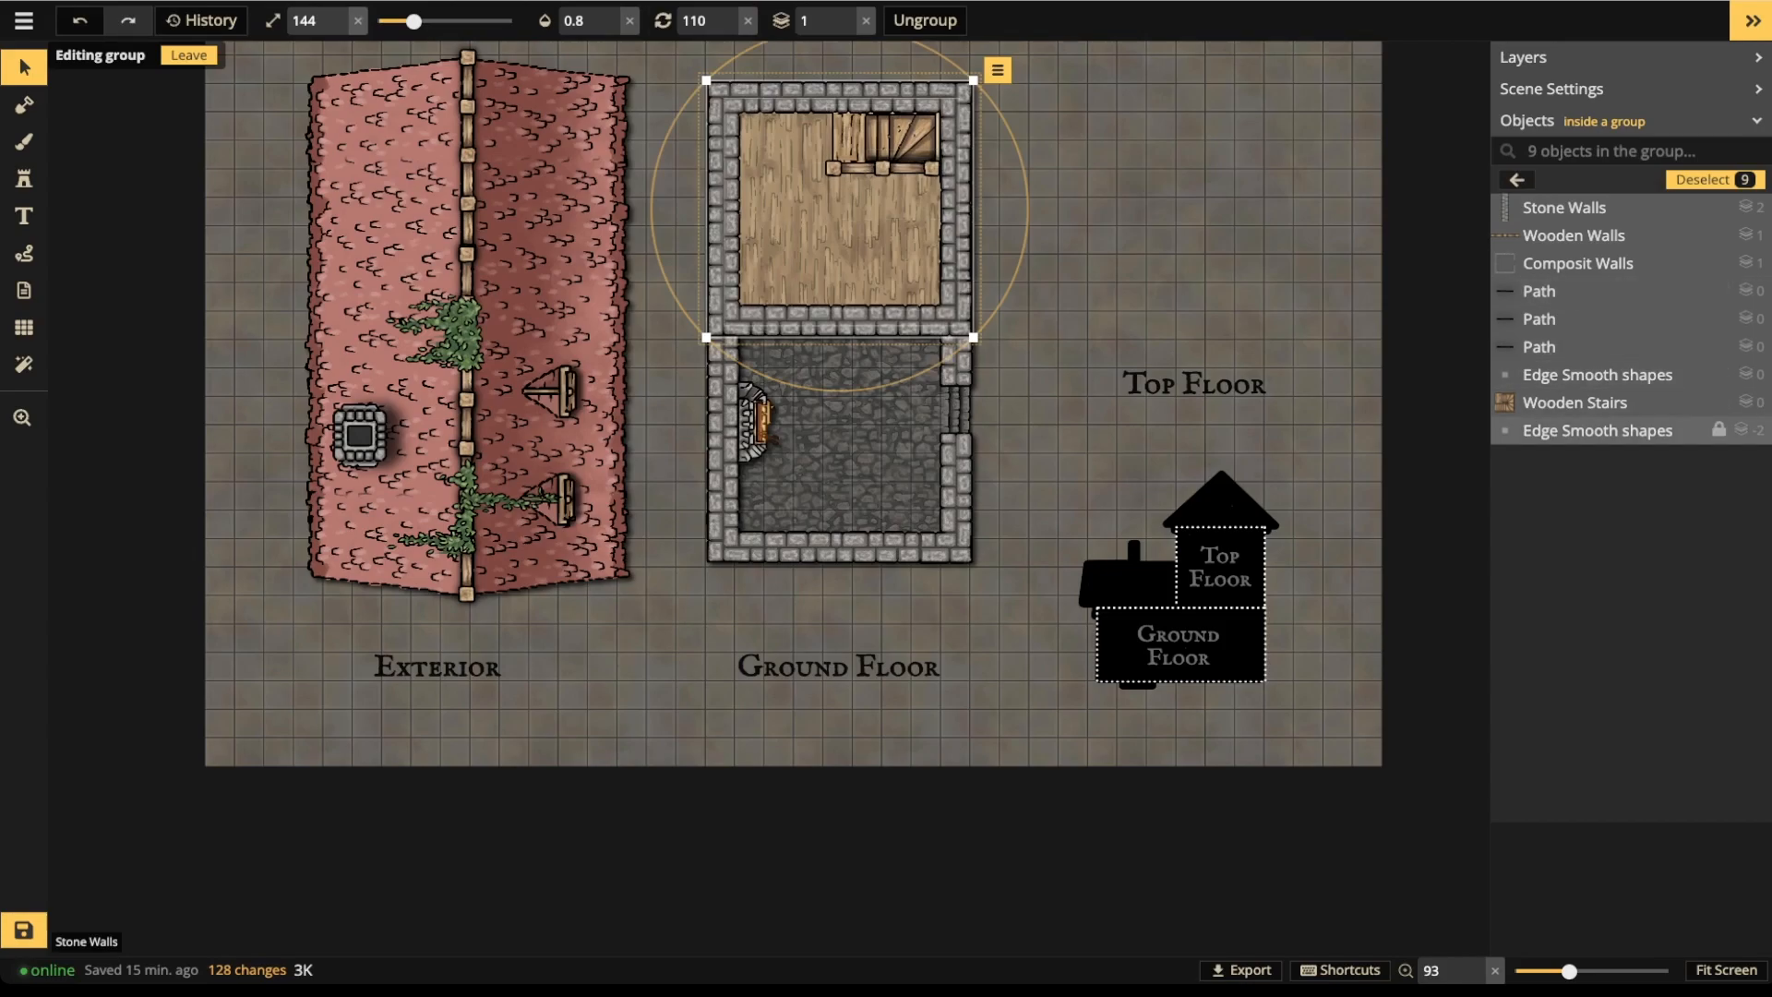
click(1598, 430)
ctrl+click(1598, 375)
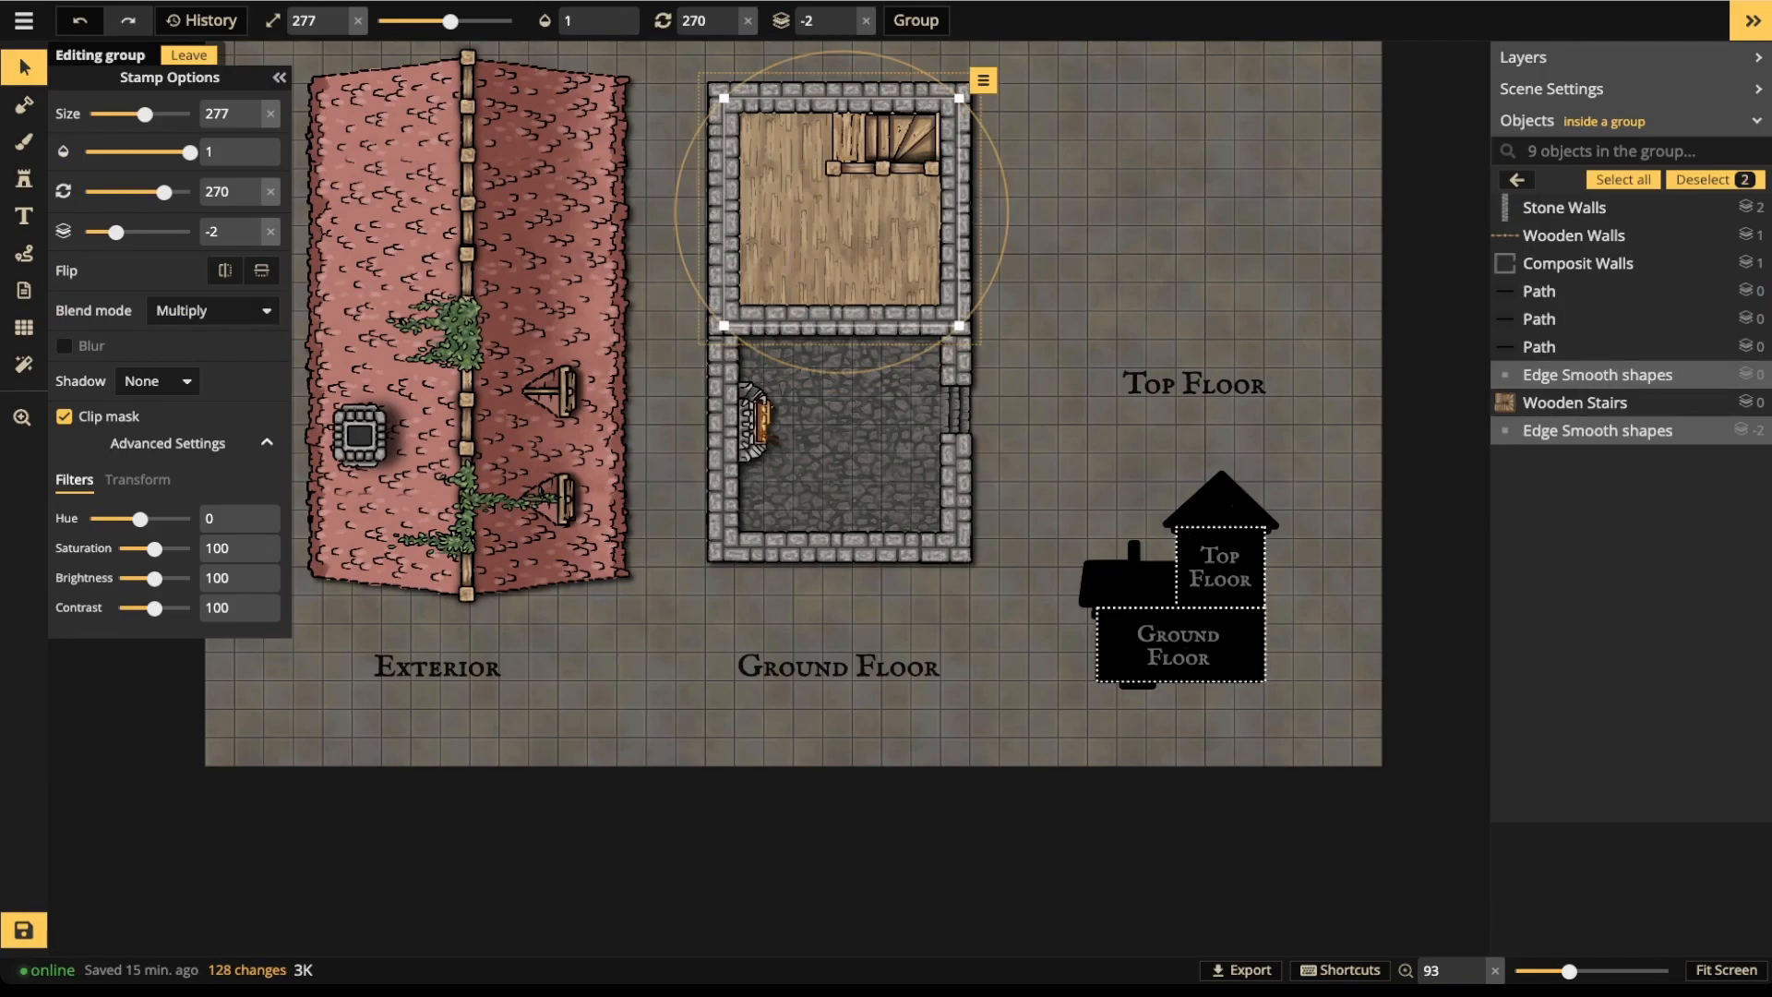
key(Delete)
click(65, 416)
click(65, 416)
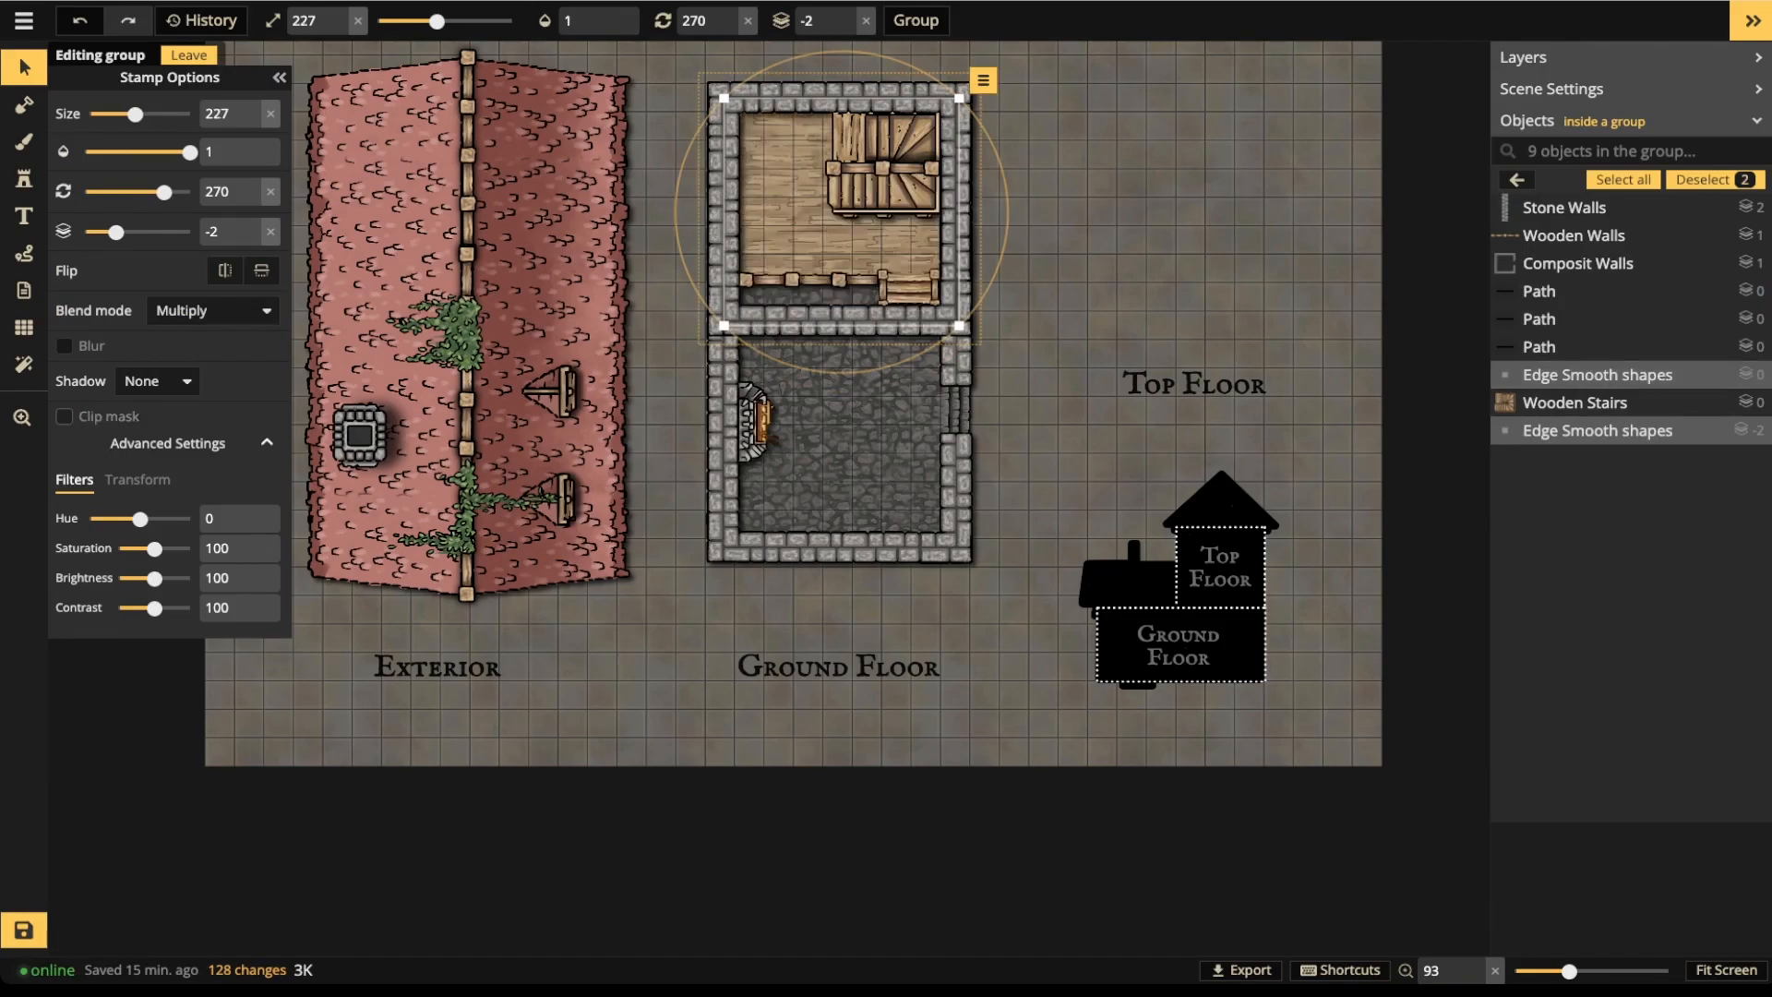
click(64, 416)
click(65, 416)
click(64, 416)
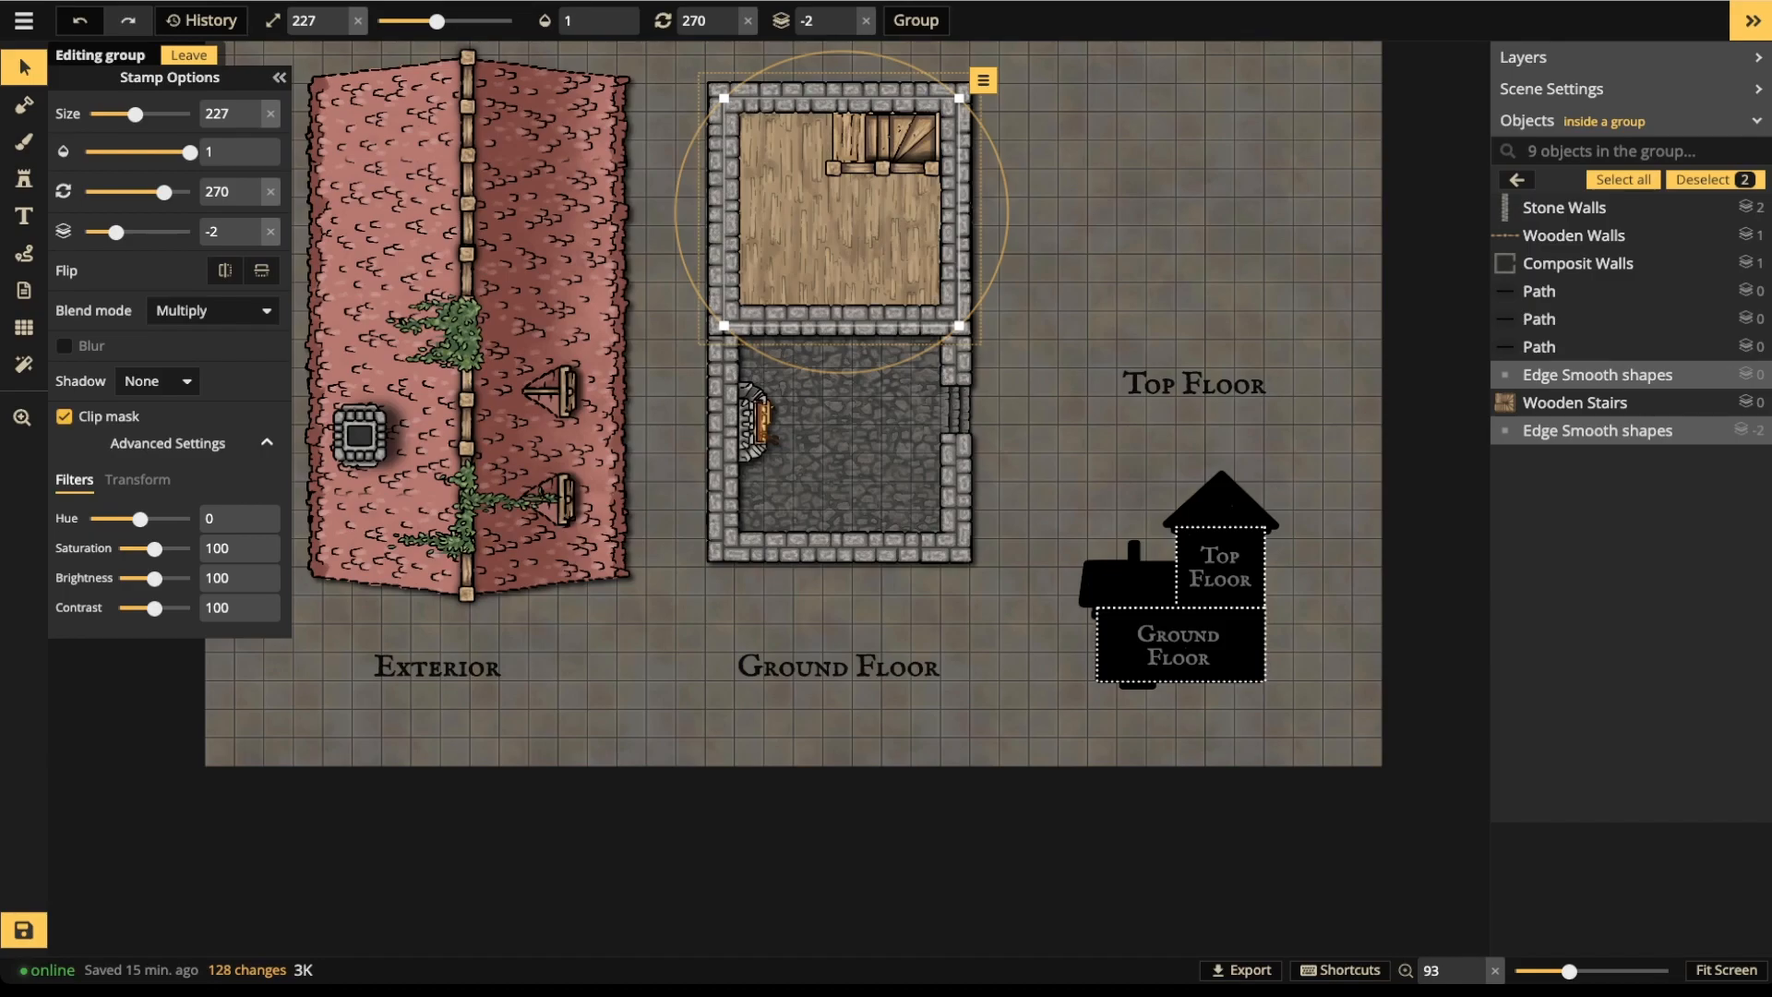
- Leave group editing and move the Top Floor group east to above the Top Floor label
double_click(840, 211)
drag(839, 210, 1191, 211)
scroll(1063, 195, down, 2)
double_click(673, 284)
scroll(683, 284, down, 3)
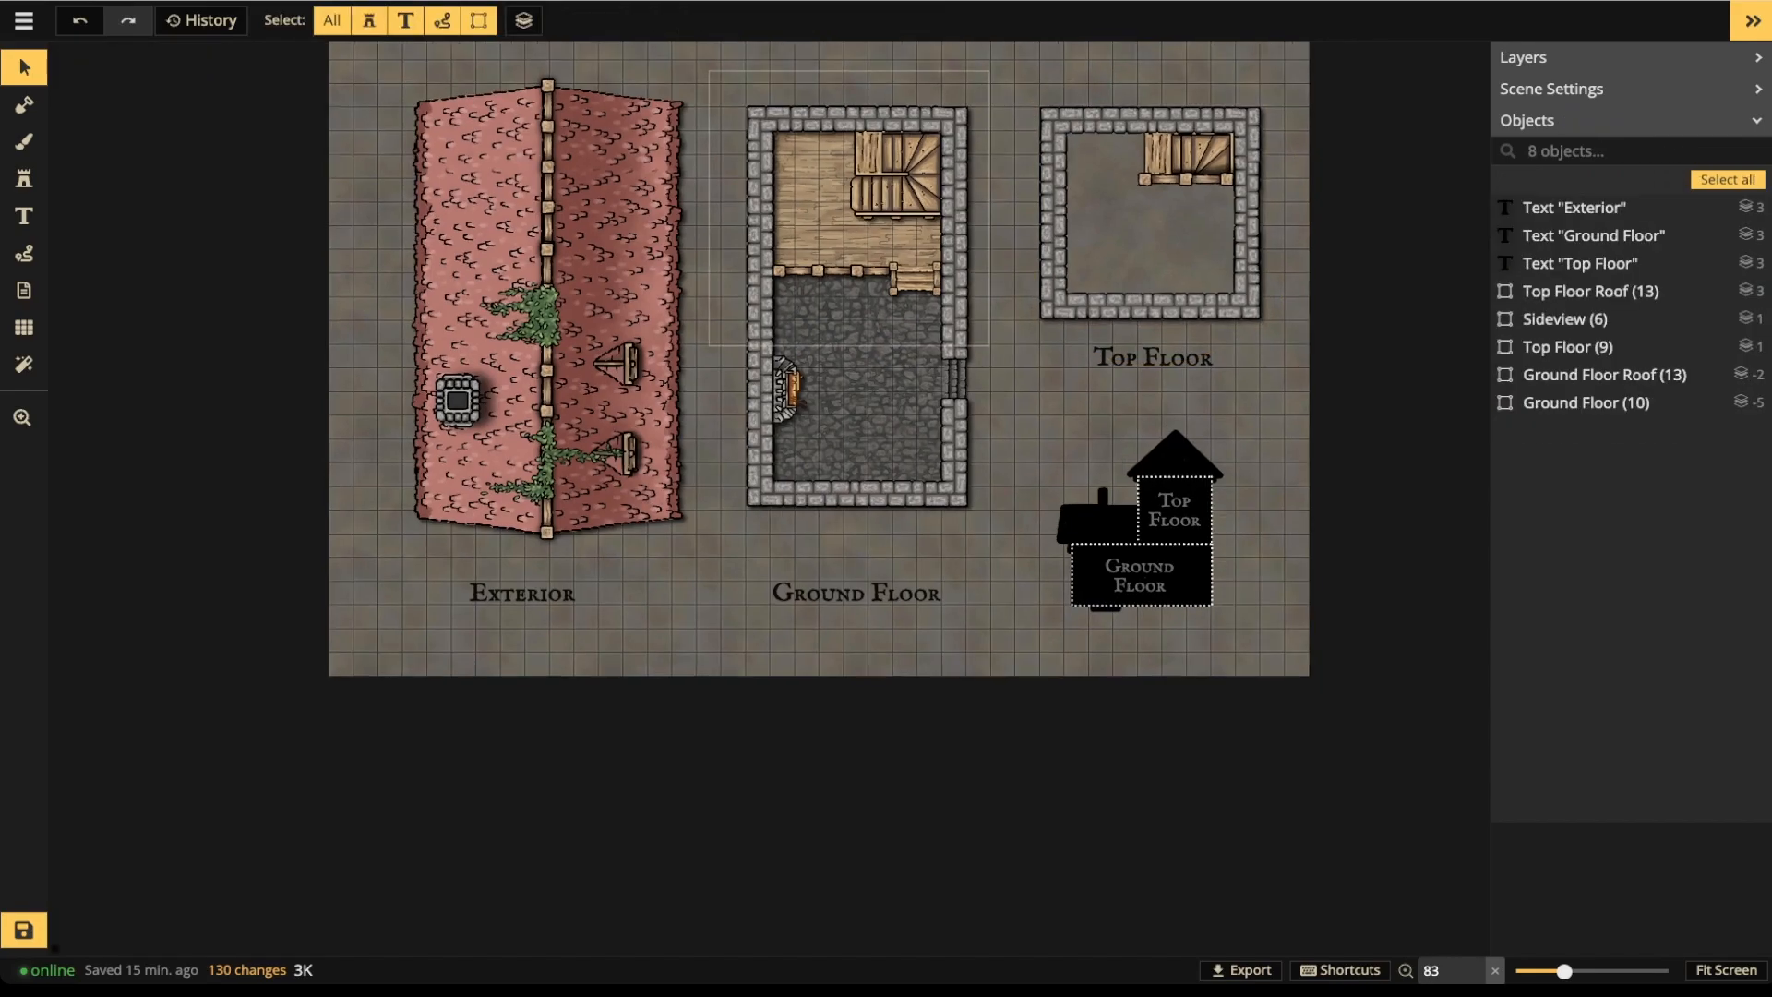
click(609, 293)
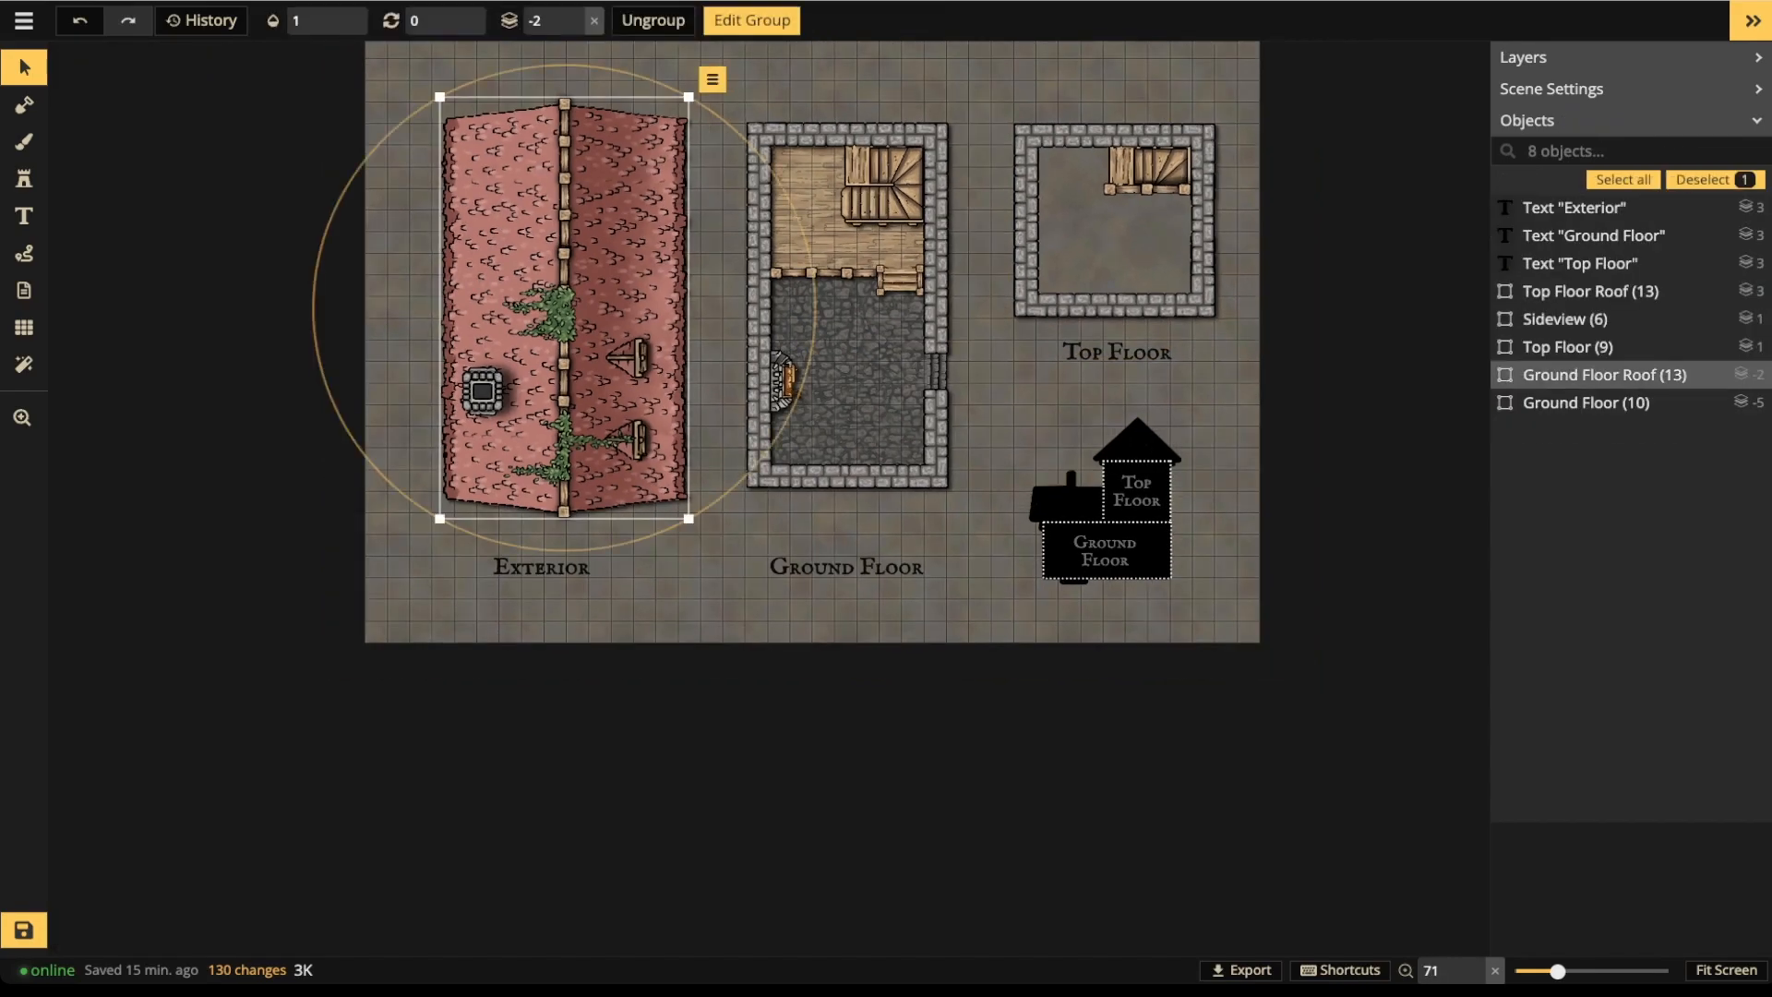
- Set the Top Floor Roof group's opacity to 1
click(1590, 290)
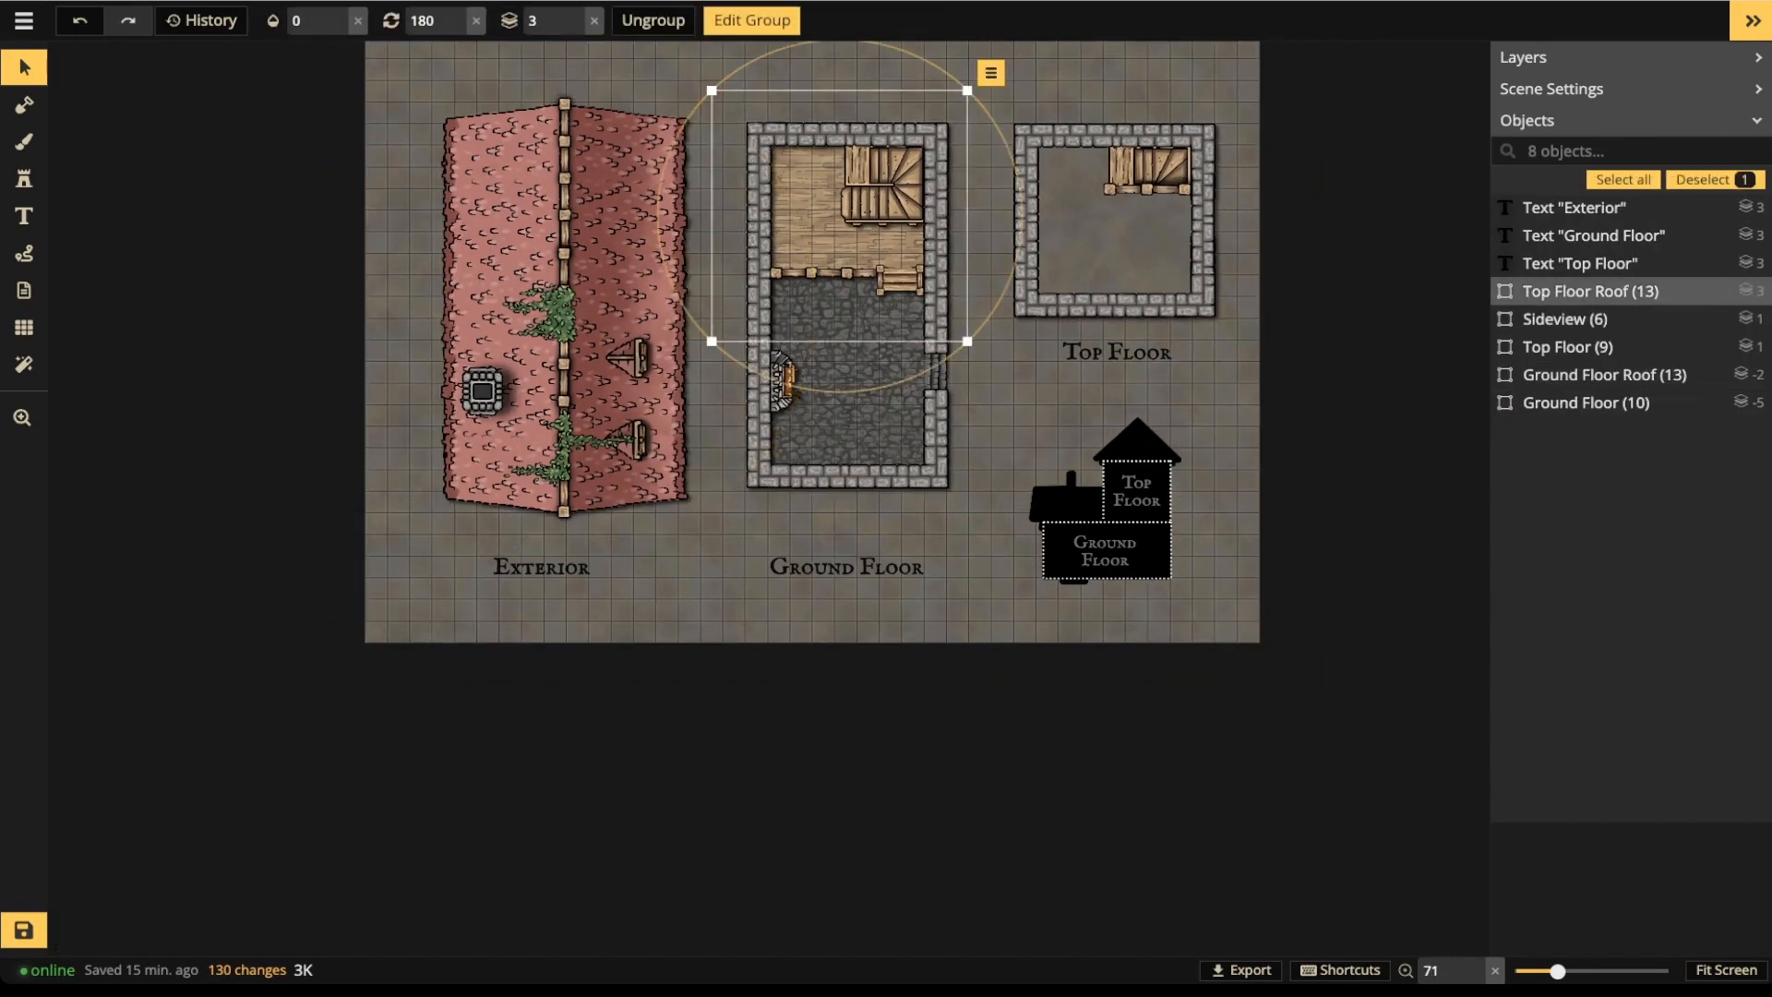
click(295, 20)
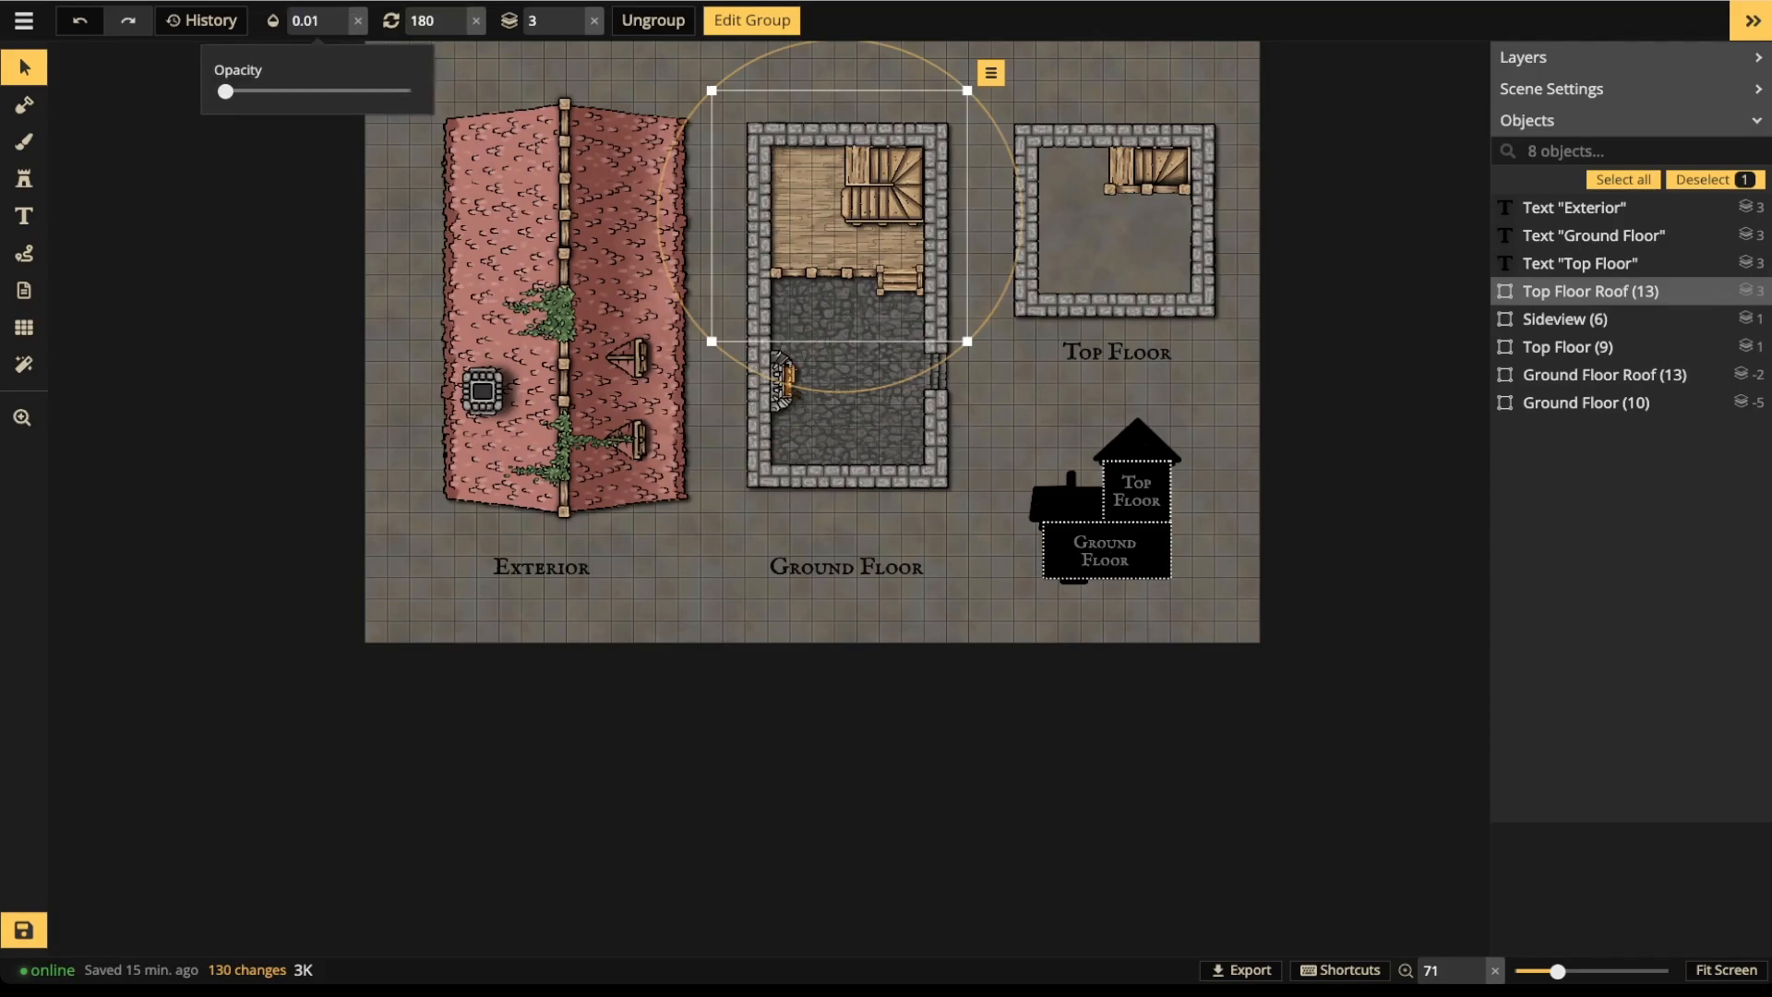
text(1)
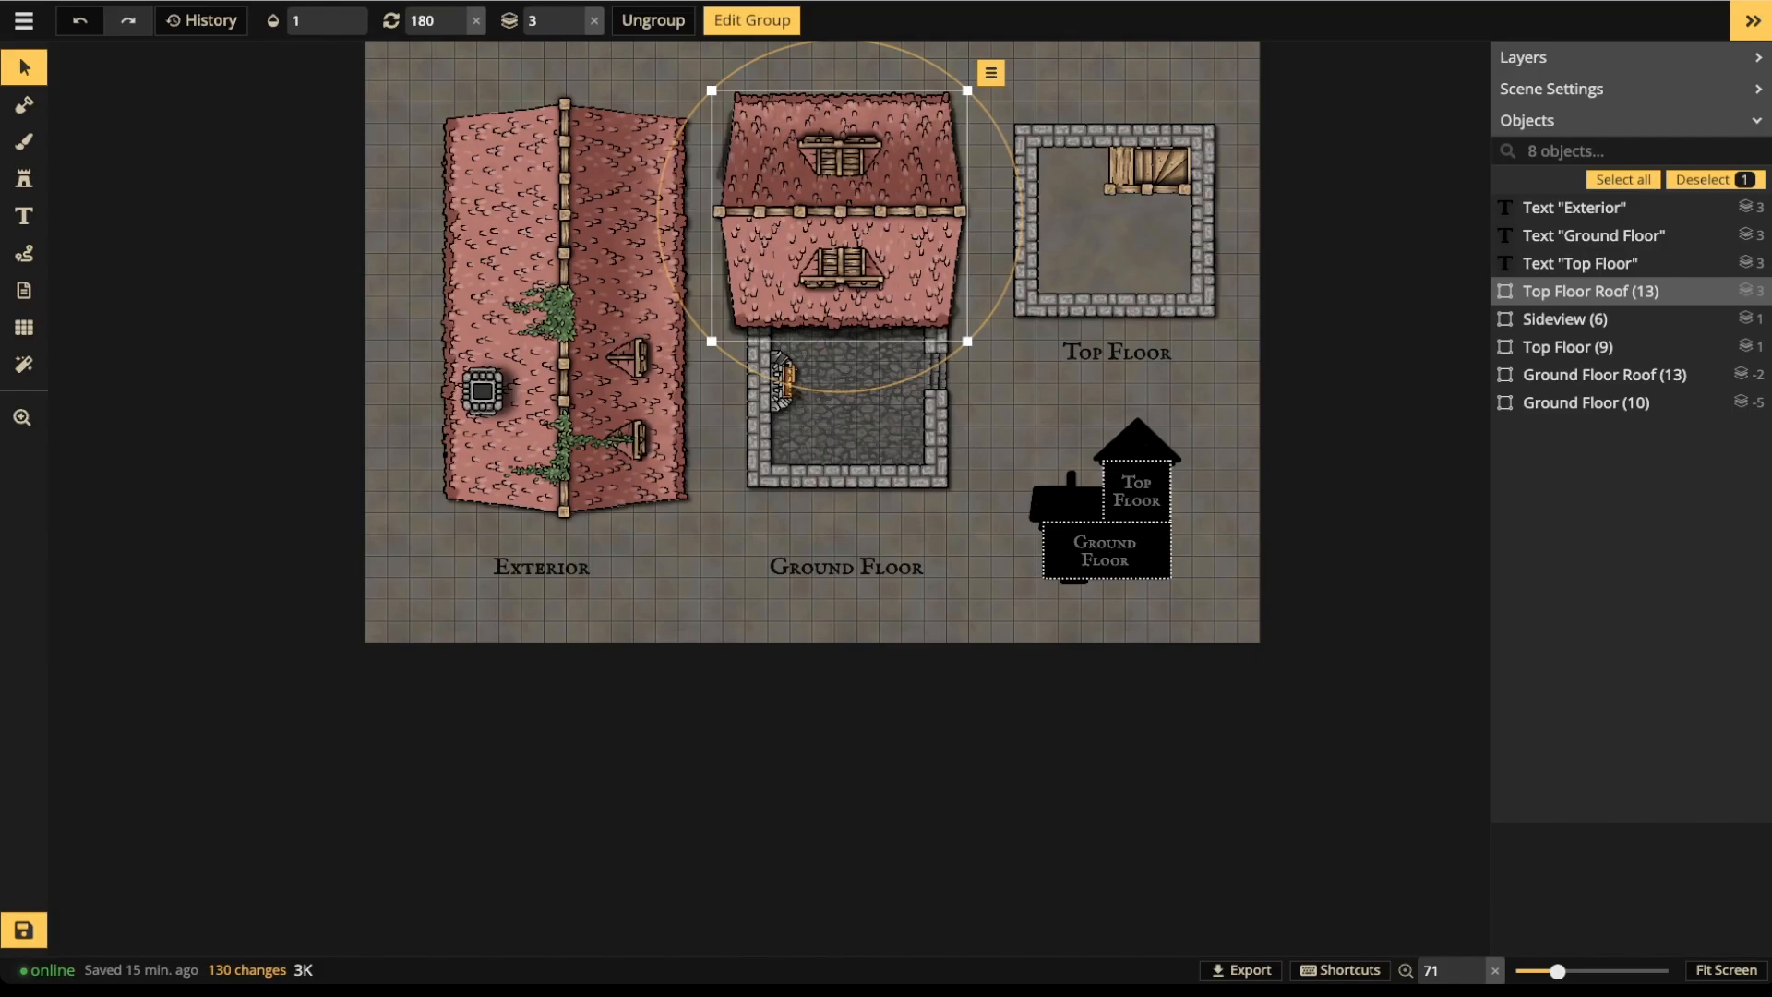
- Delete the Sideview group and move the Top Floor Roof group to below the Top Floor label
click(1107, 535)
key(Delete)
click(858, 411)
click(854, 236)
drag(853, 236, 1127, 526)
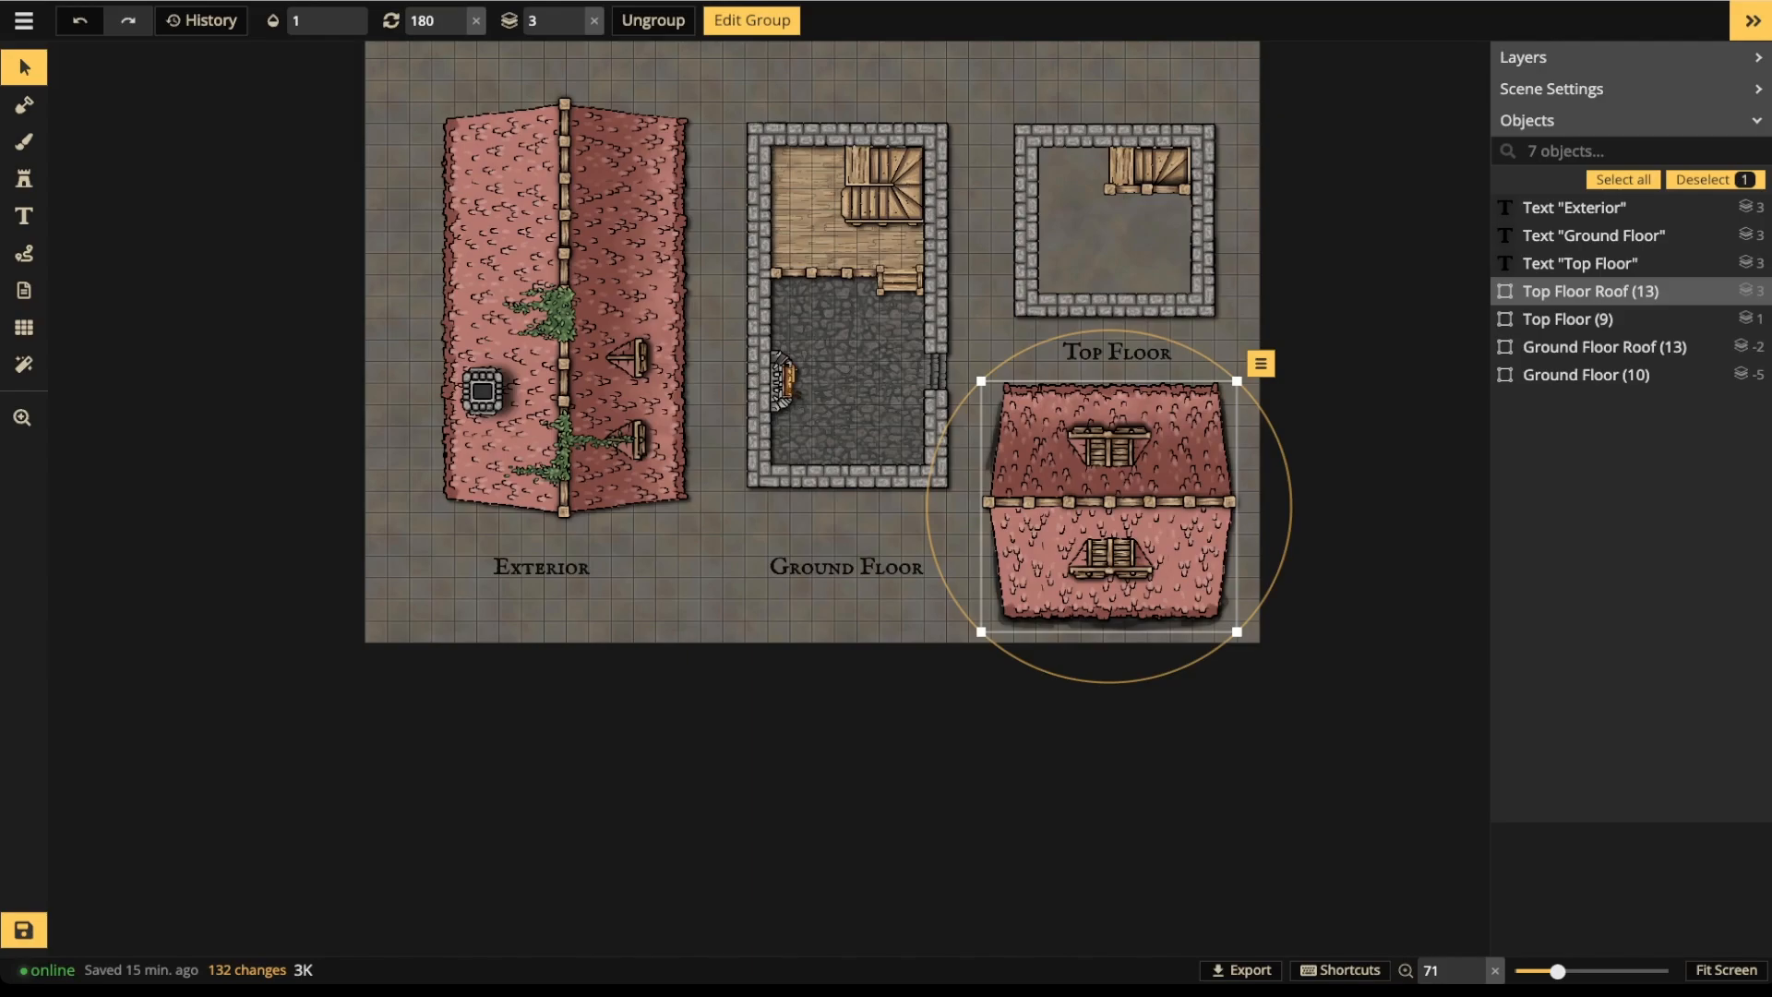
- Search the stamp catalog for roof and place a Steeple stamp at size 100 on the north part of the Exterior roof's ridge
click(24, 178)
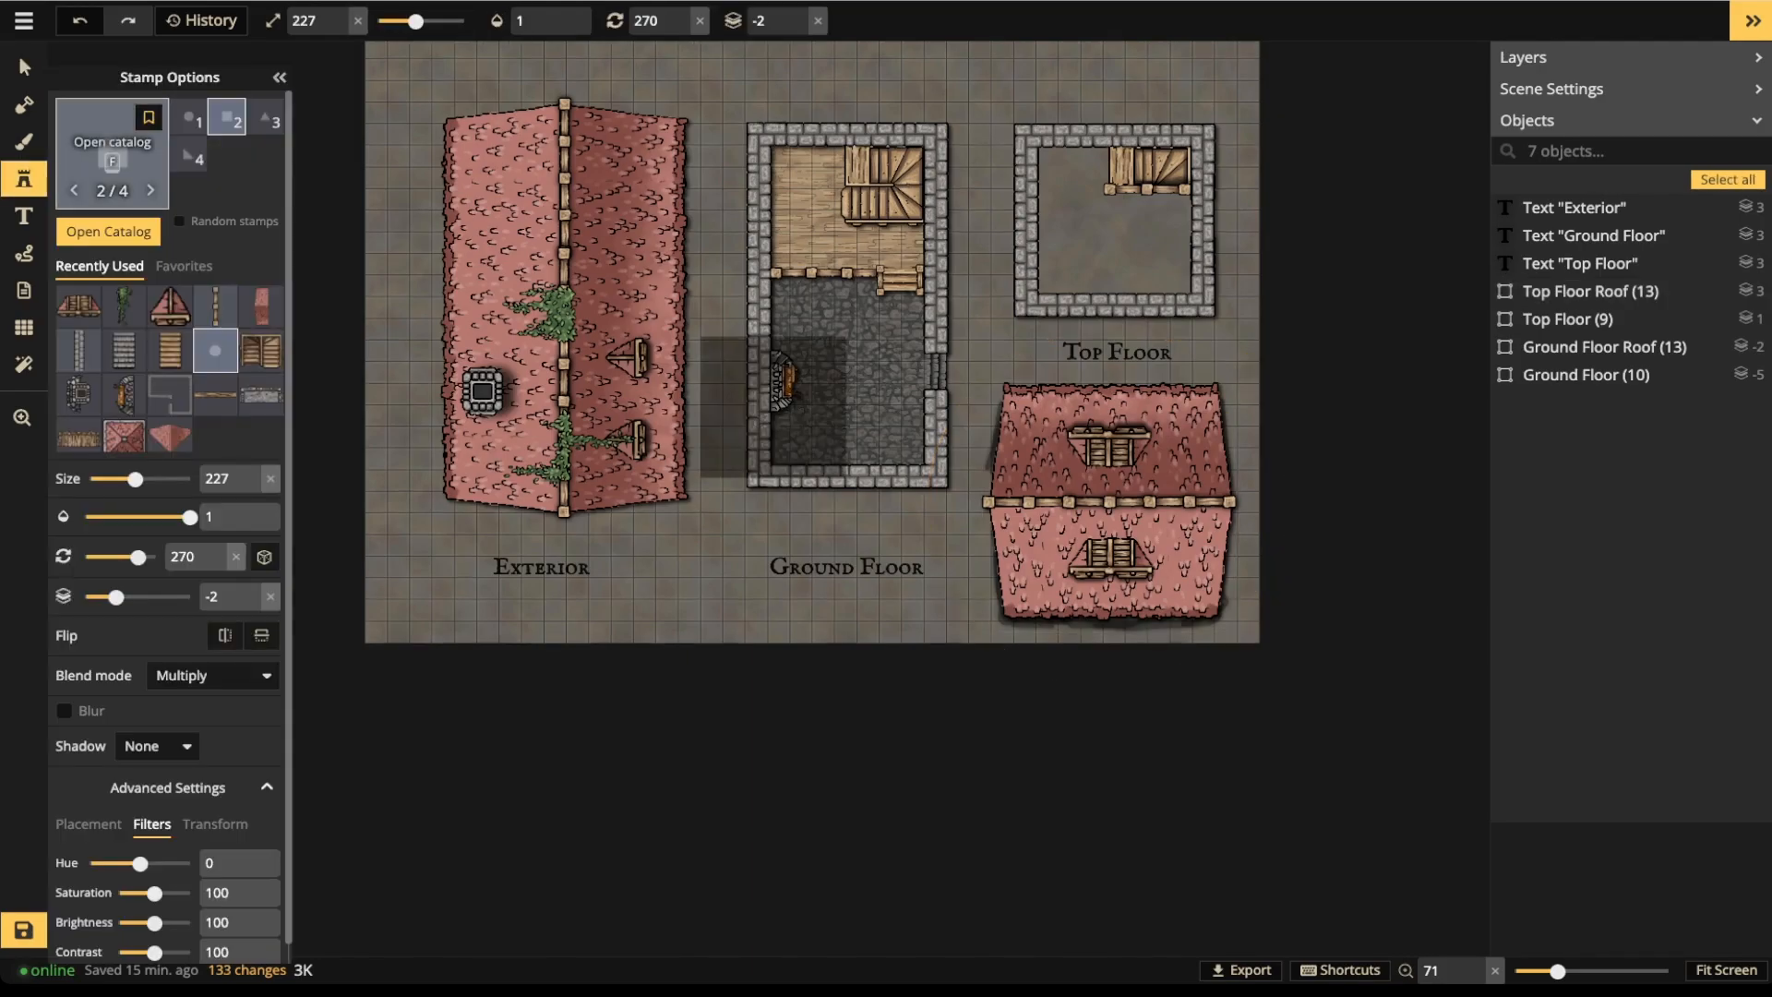
key(f)
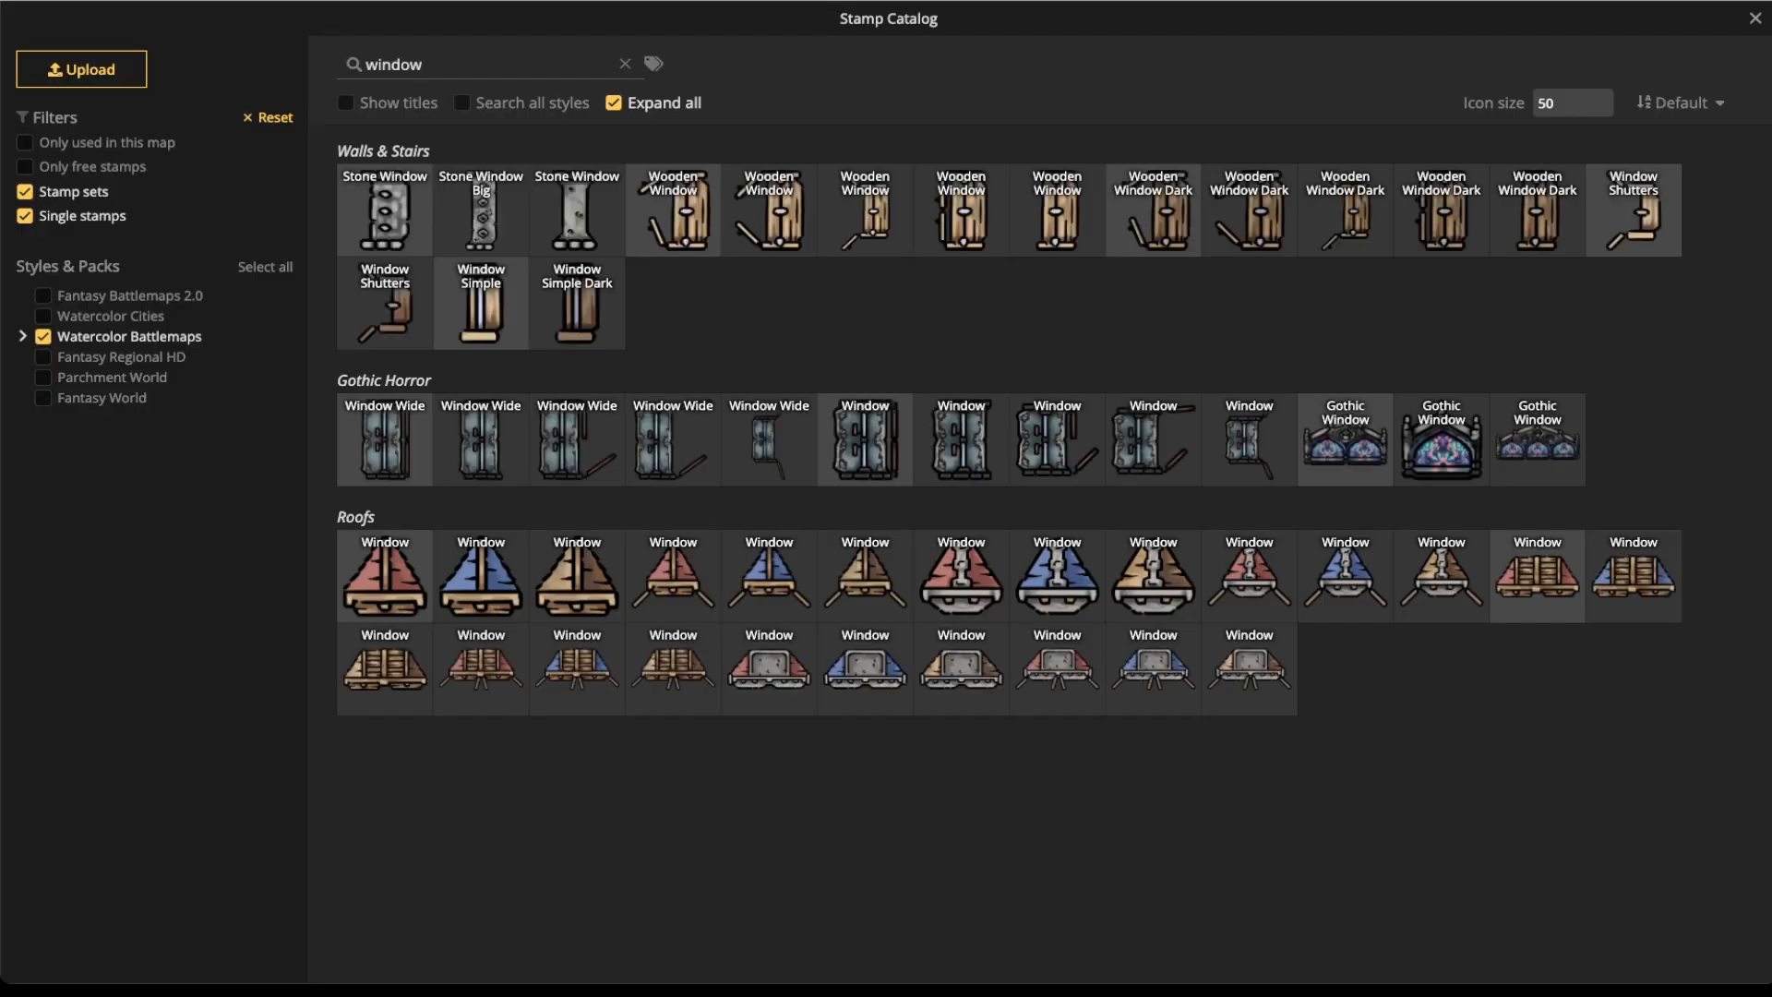
key(ctrl+a)
text(roof)
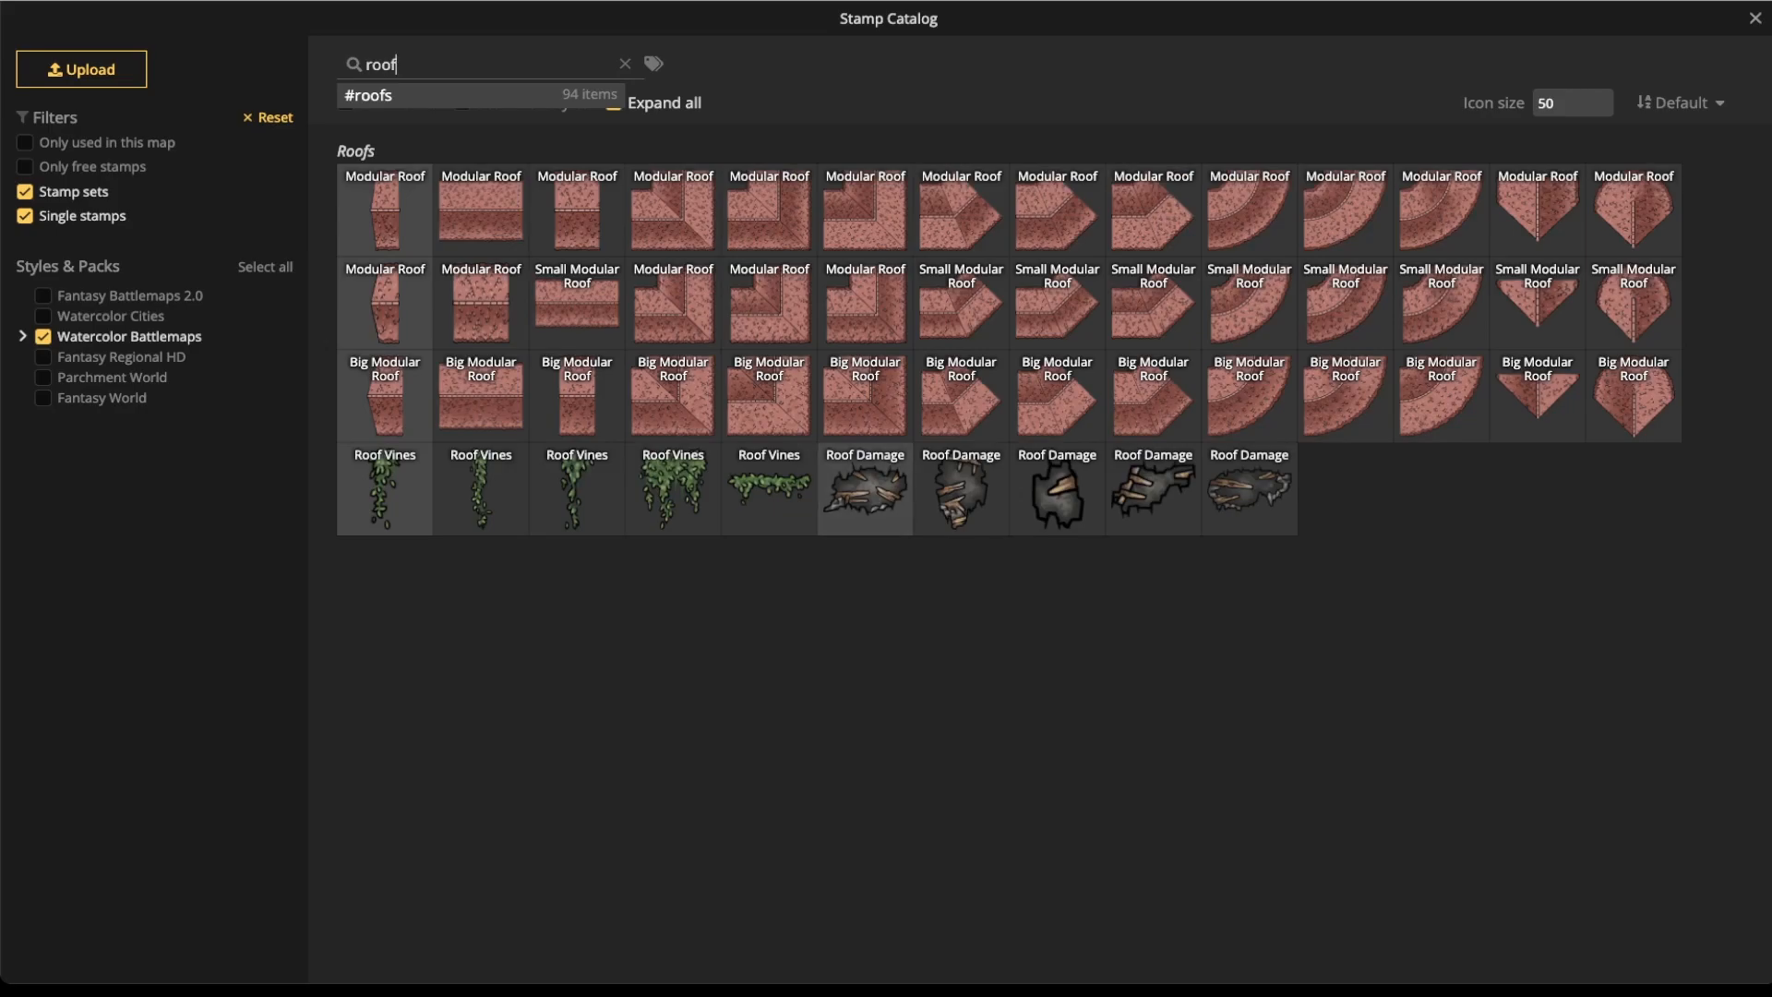
click(864, 489)
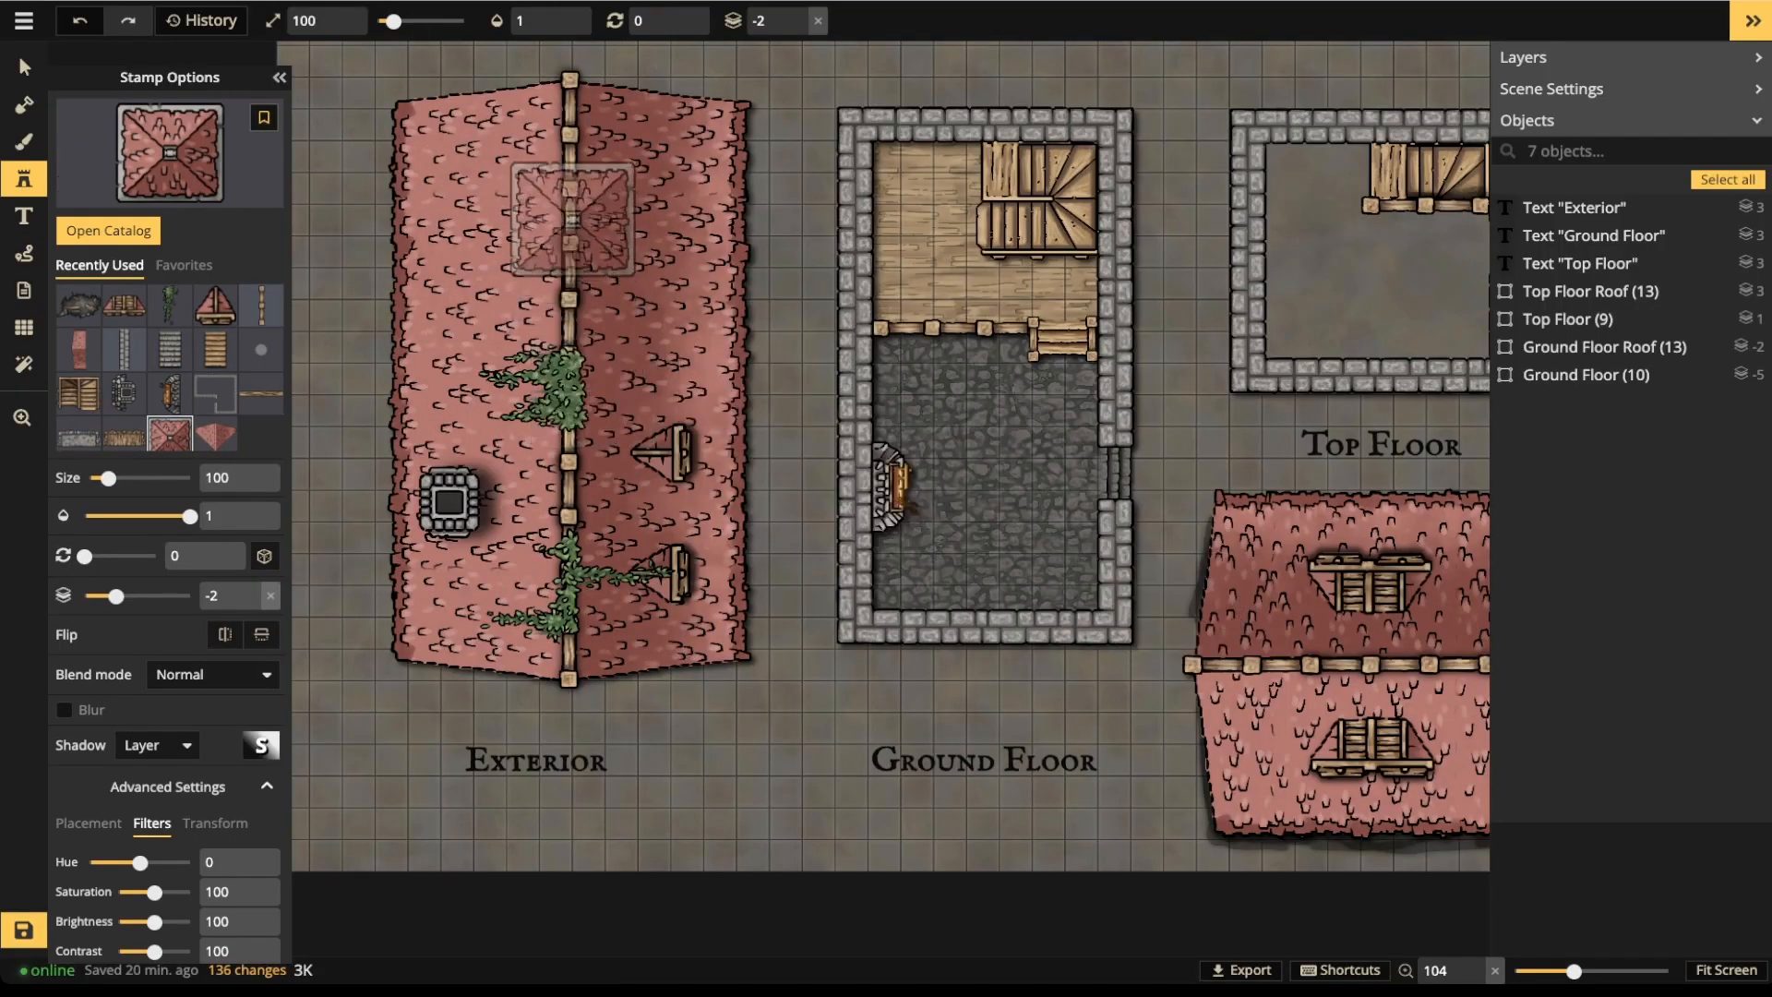
click(570, 200)
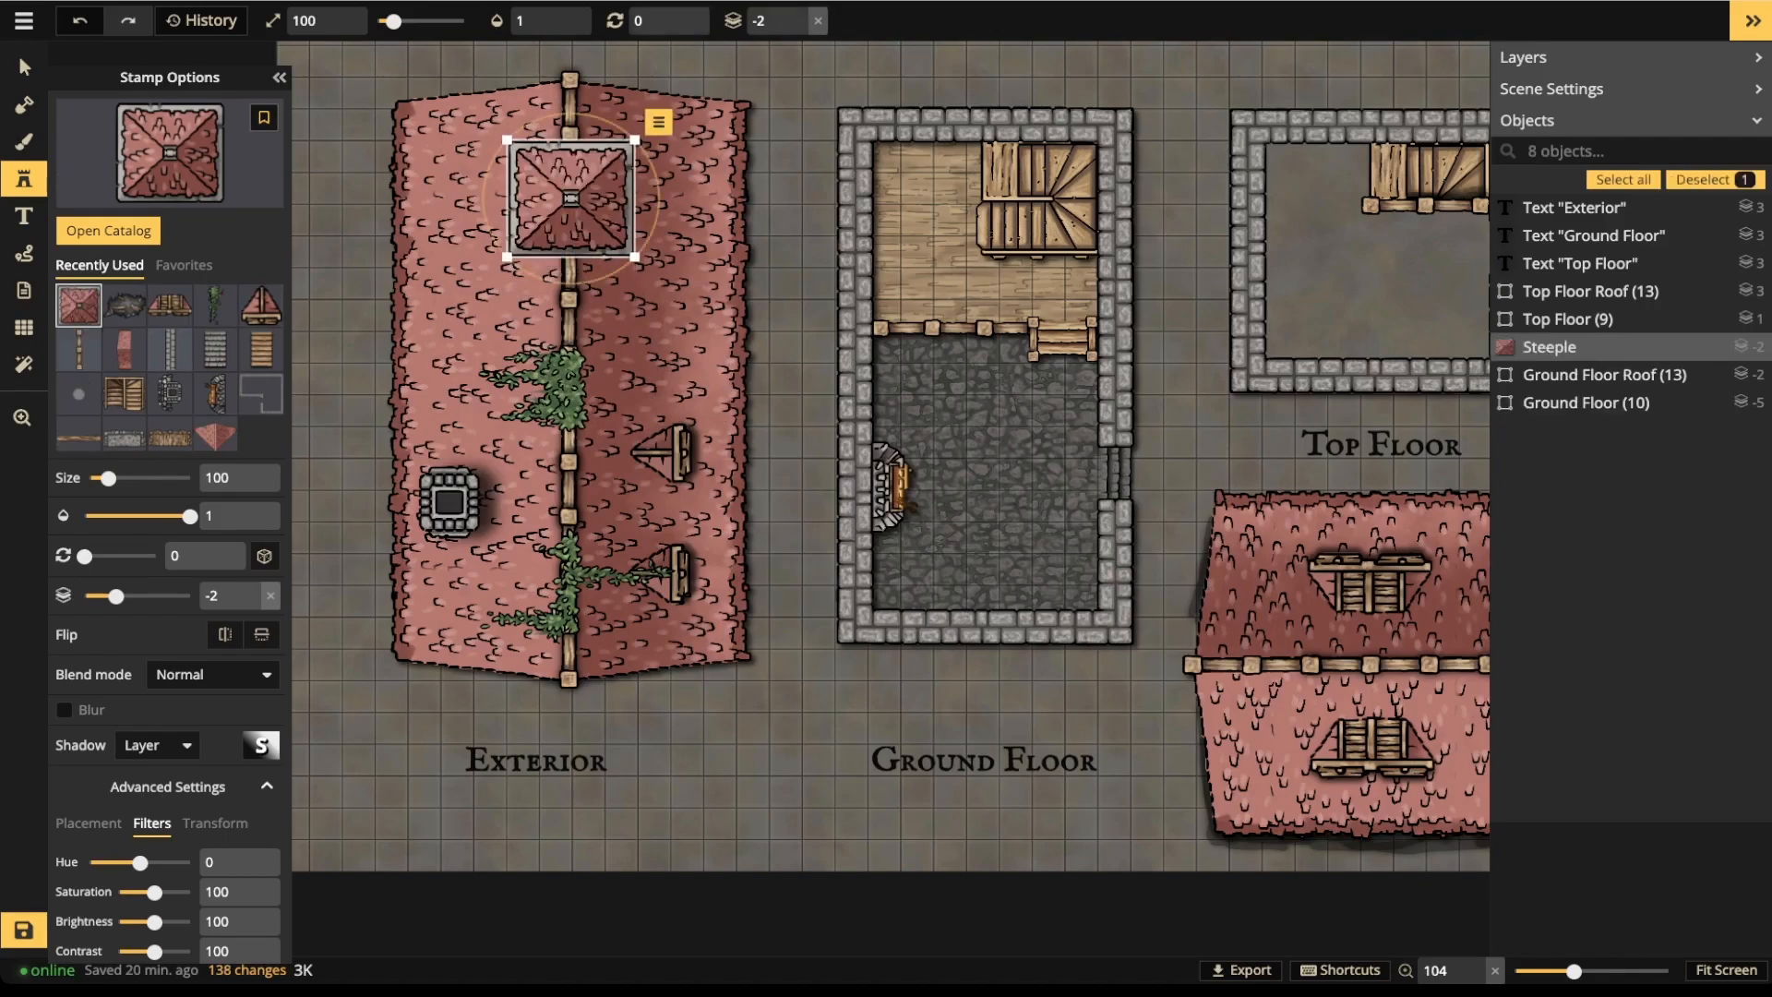
- Set the Steeple's shadow type to Object and check its shadow customization settings
click(157, 744)
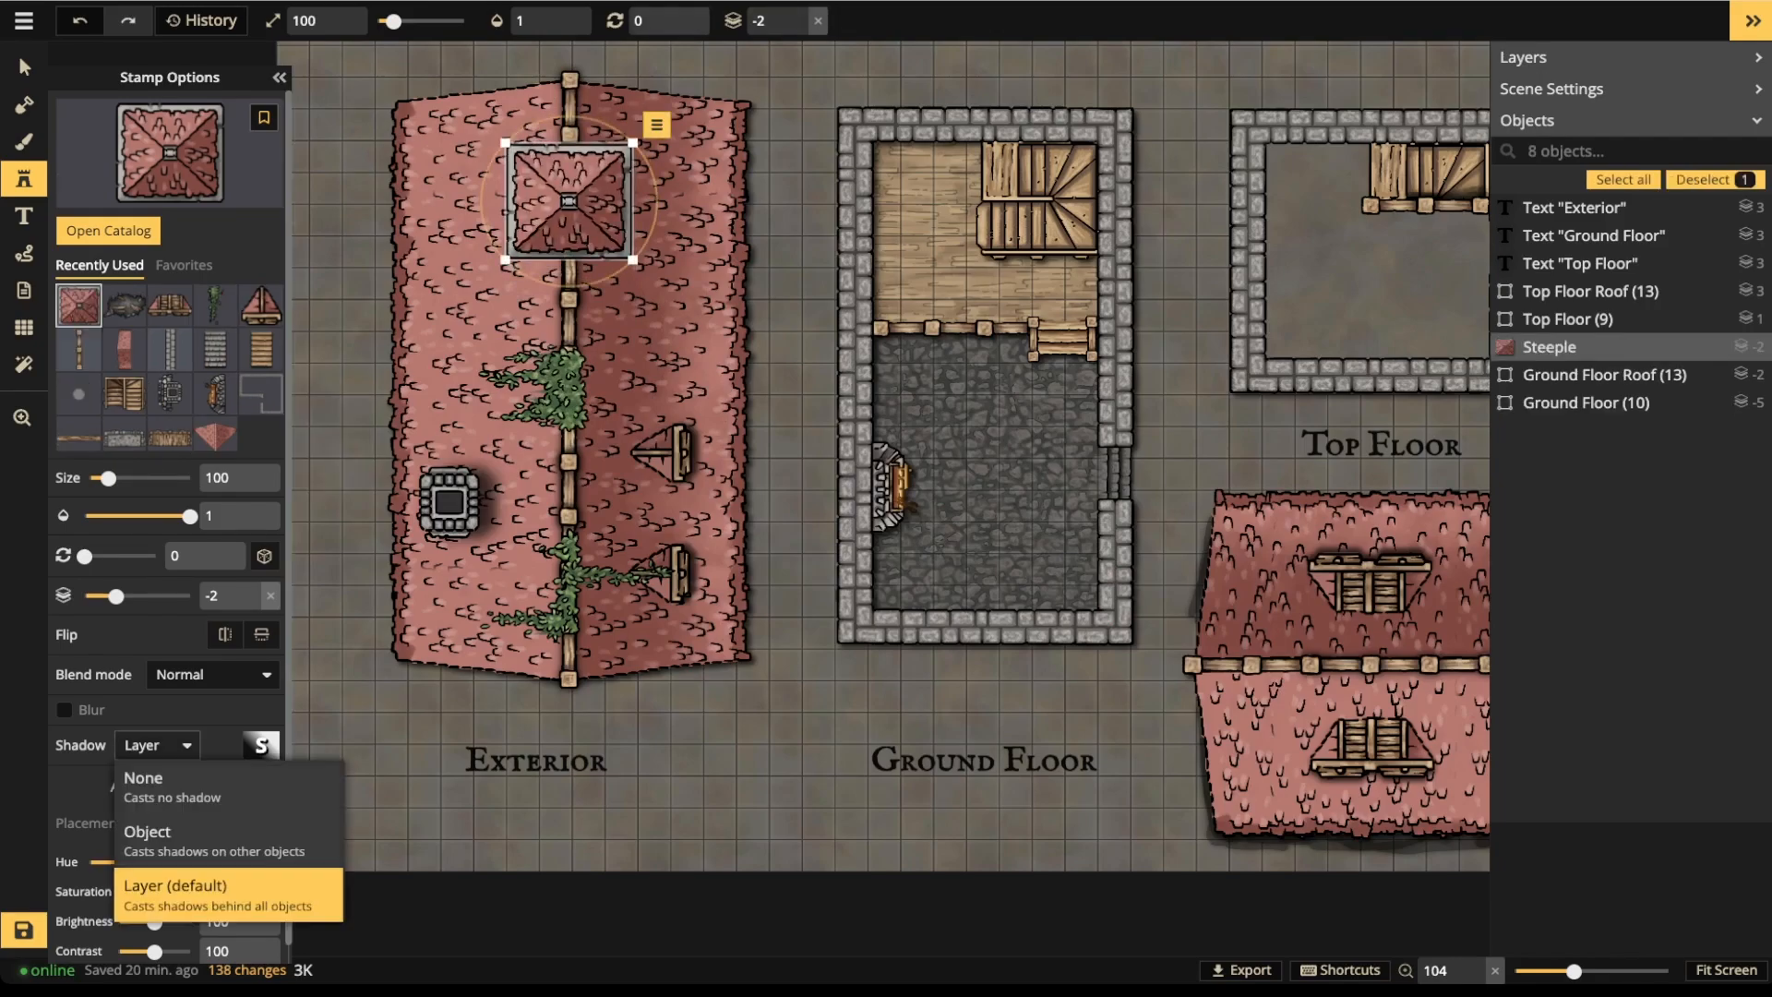
click(214, 840)
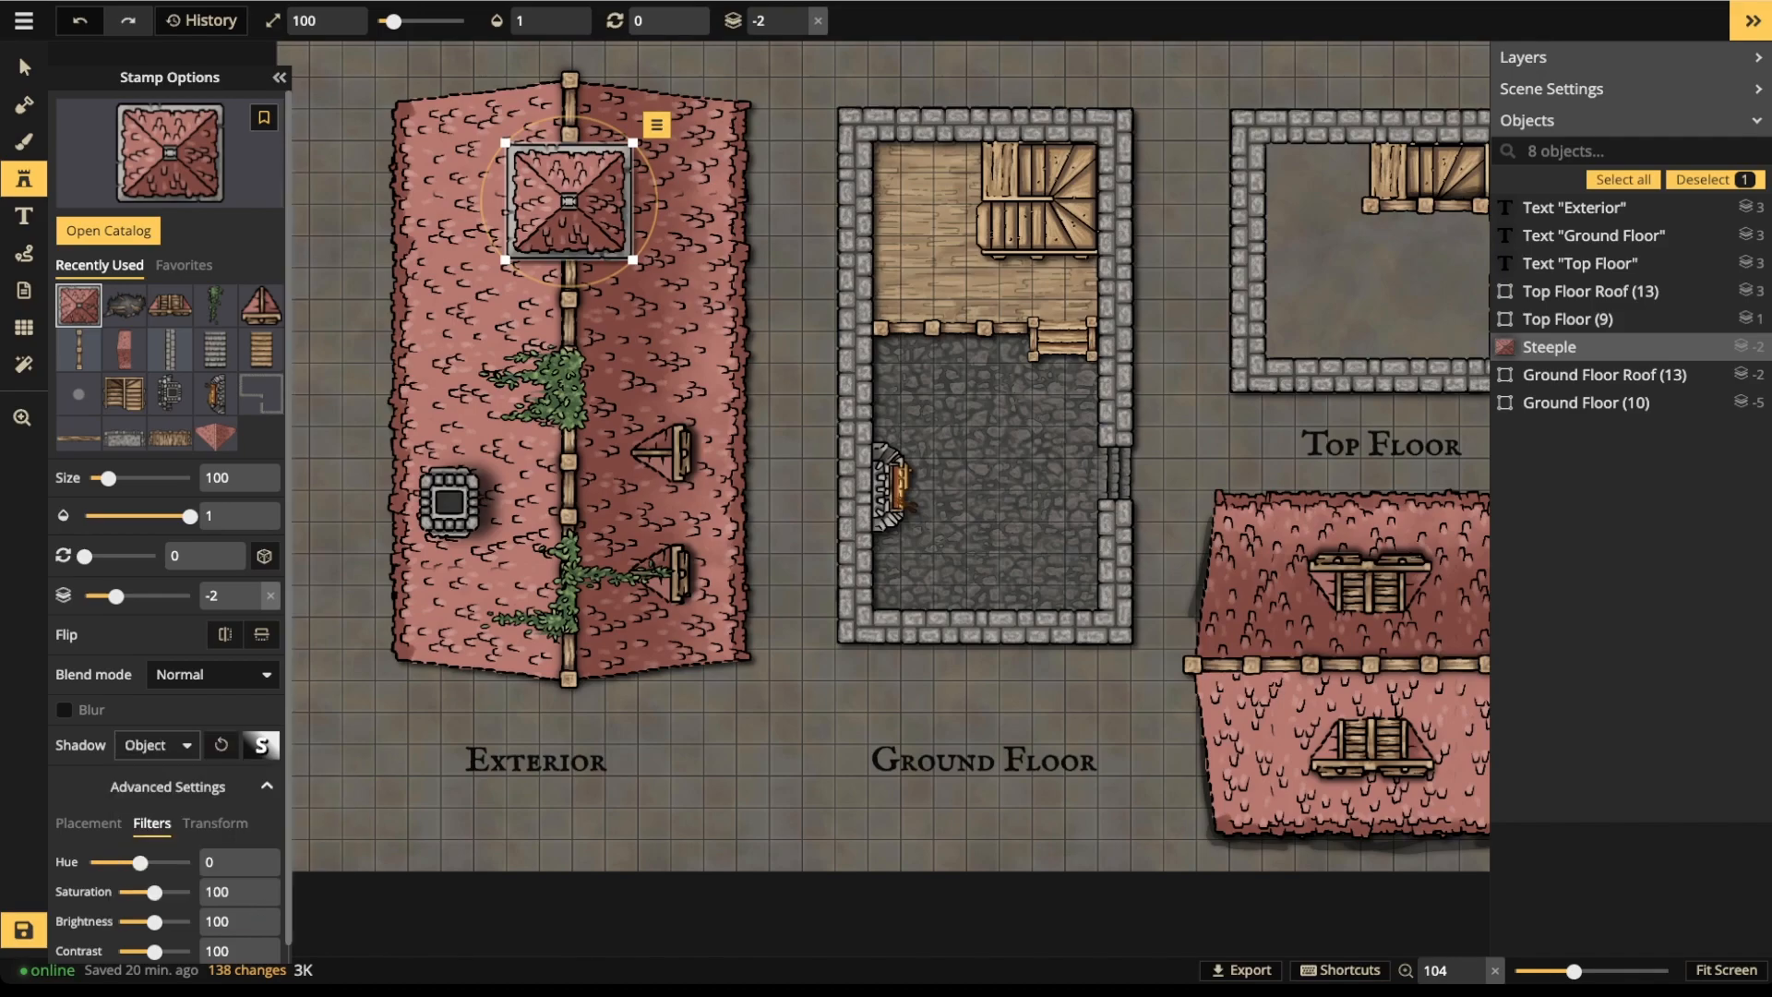
click(261, 744)
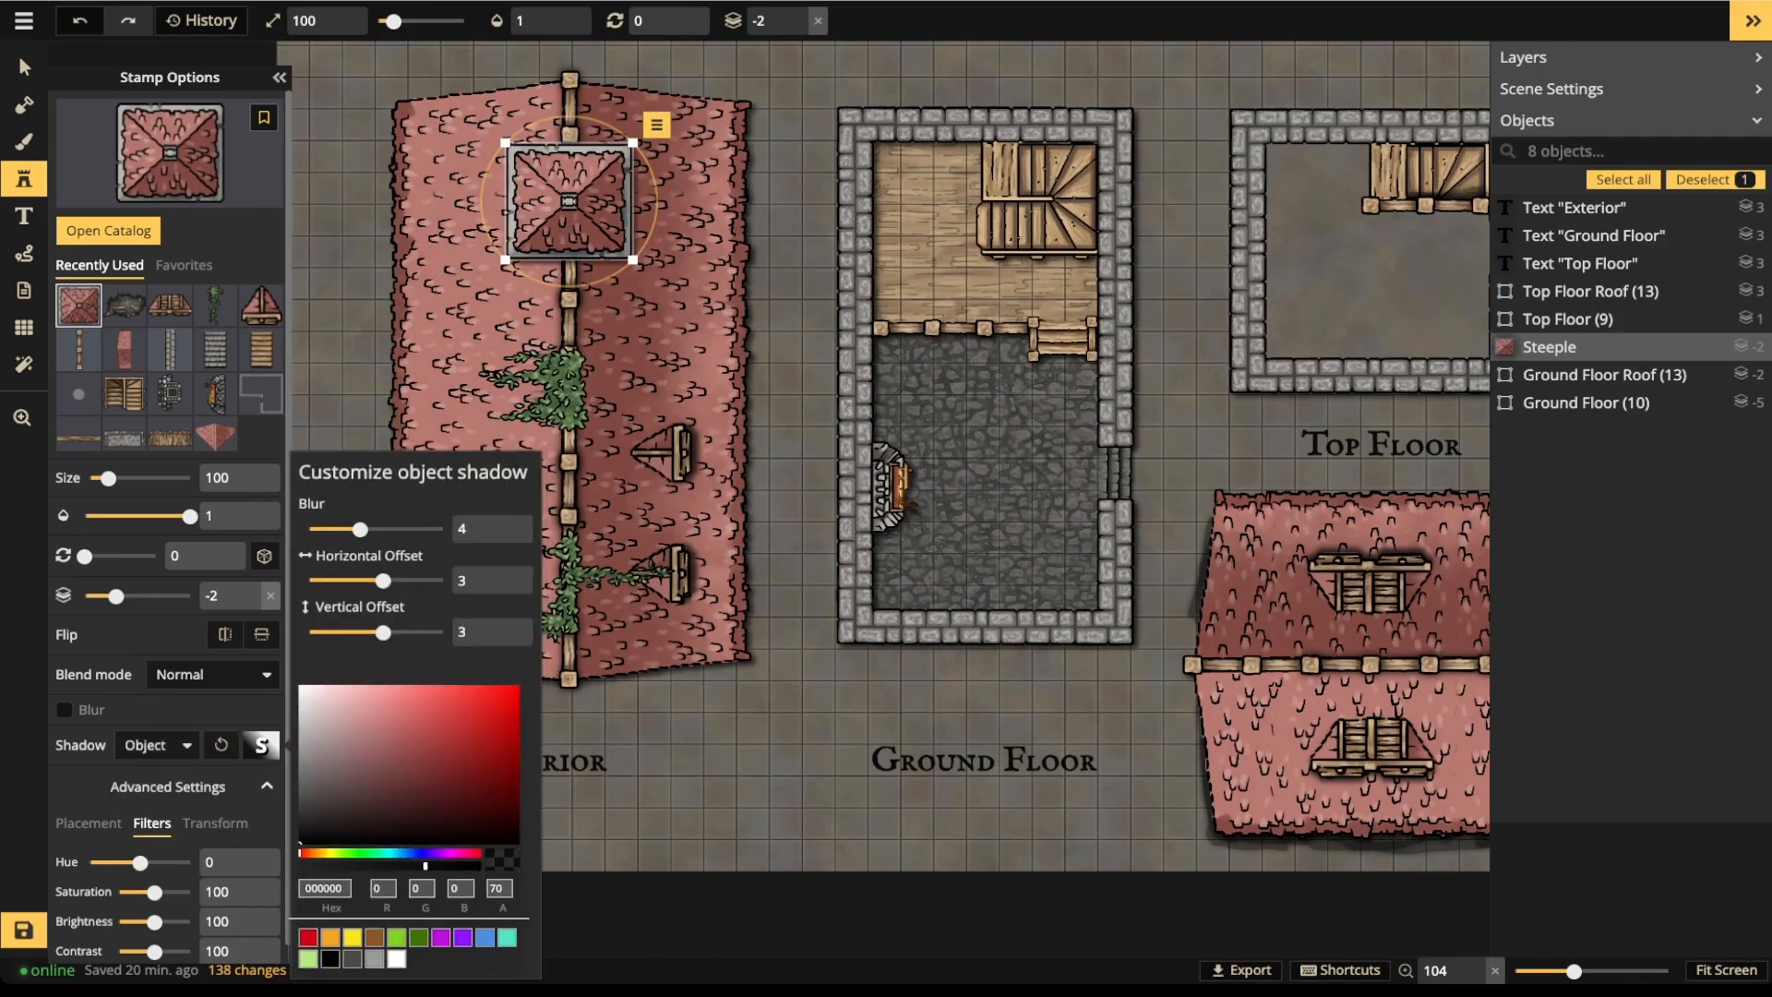
click(261, 745)
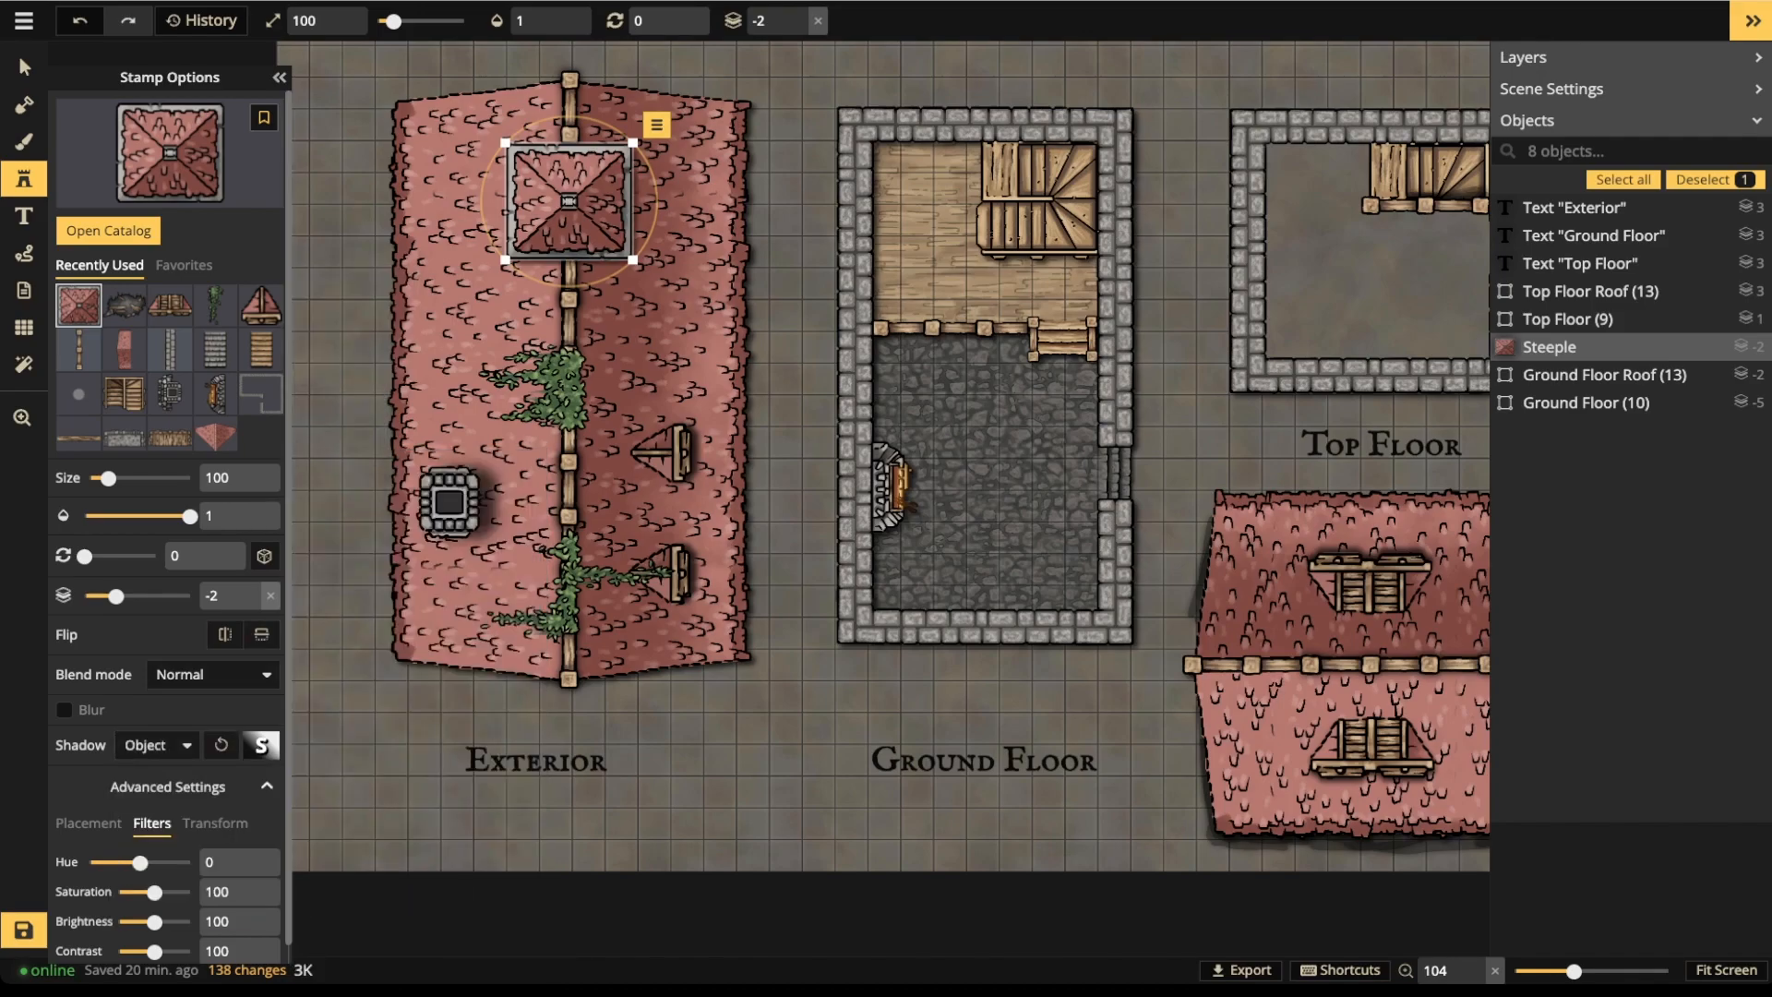
- Try a Steeple shadow with alpha 100, horizontal and vertical offsets of 0 and a stronger blur, and delete the Steeple
click(261, 745)
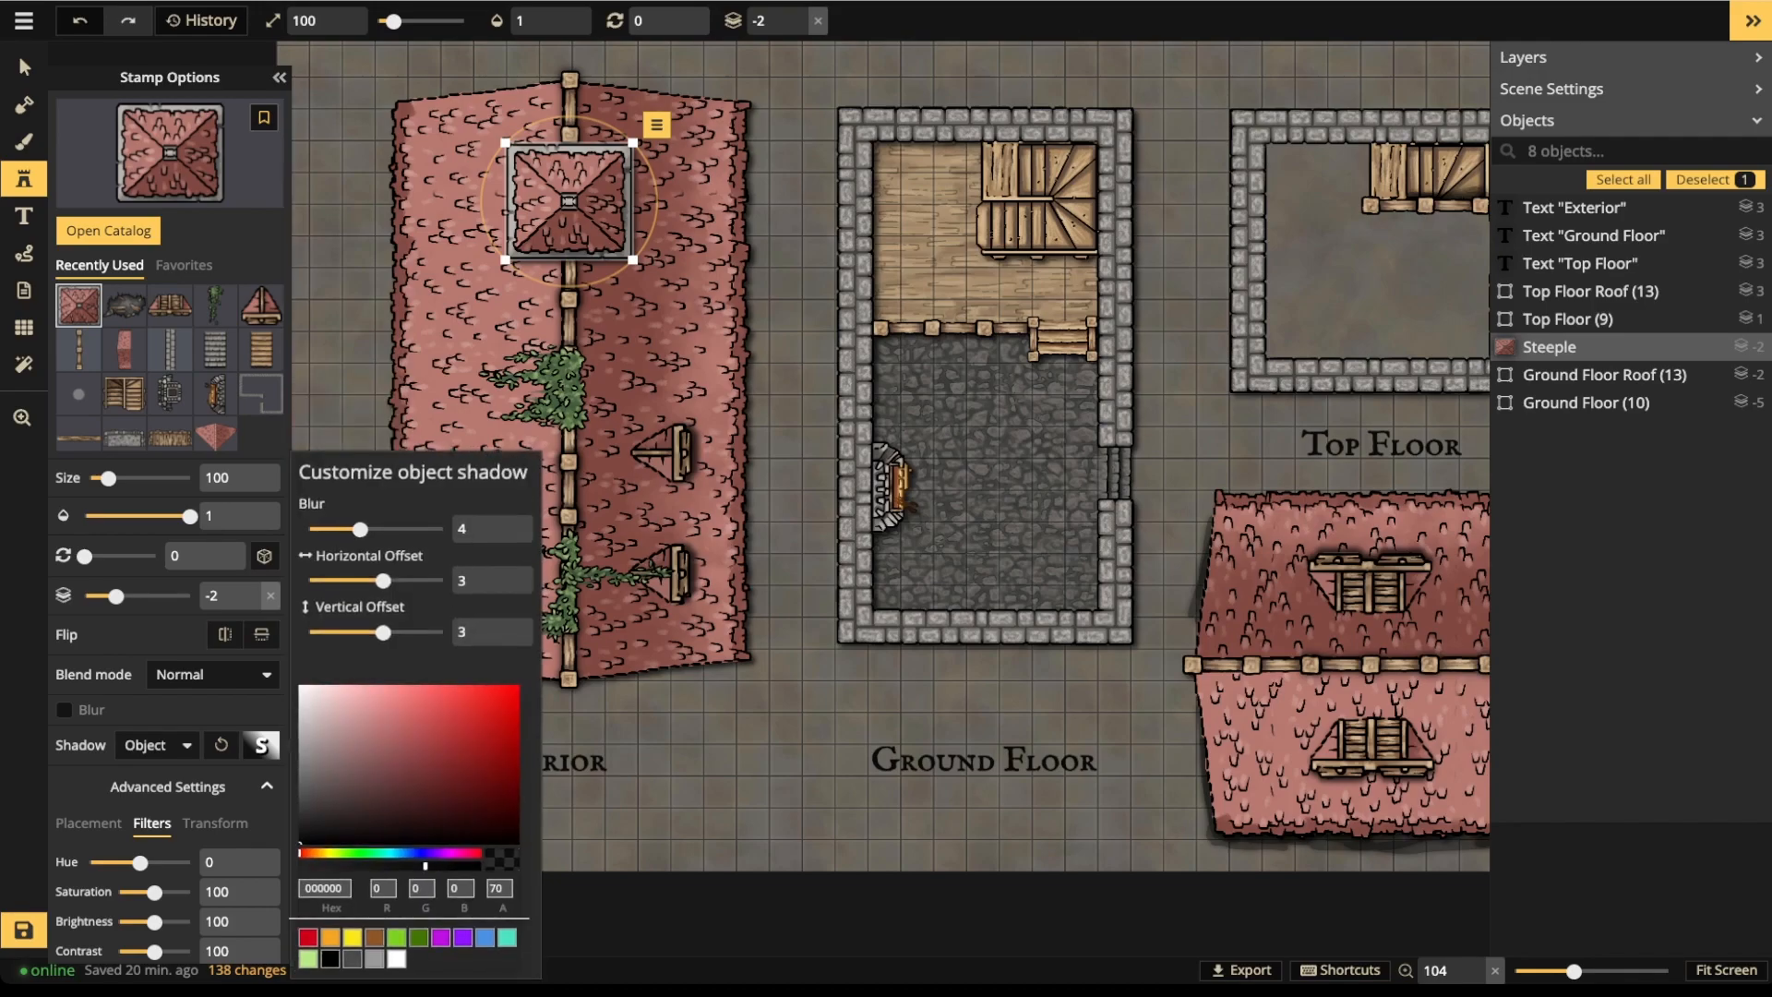
drag(424, 866, 478, 866)
double_click(466, 579)
text(0)
key(Tab)
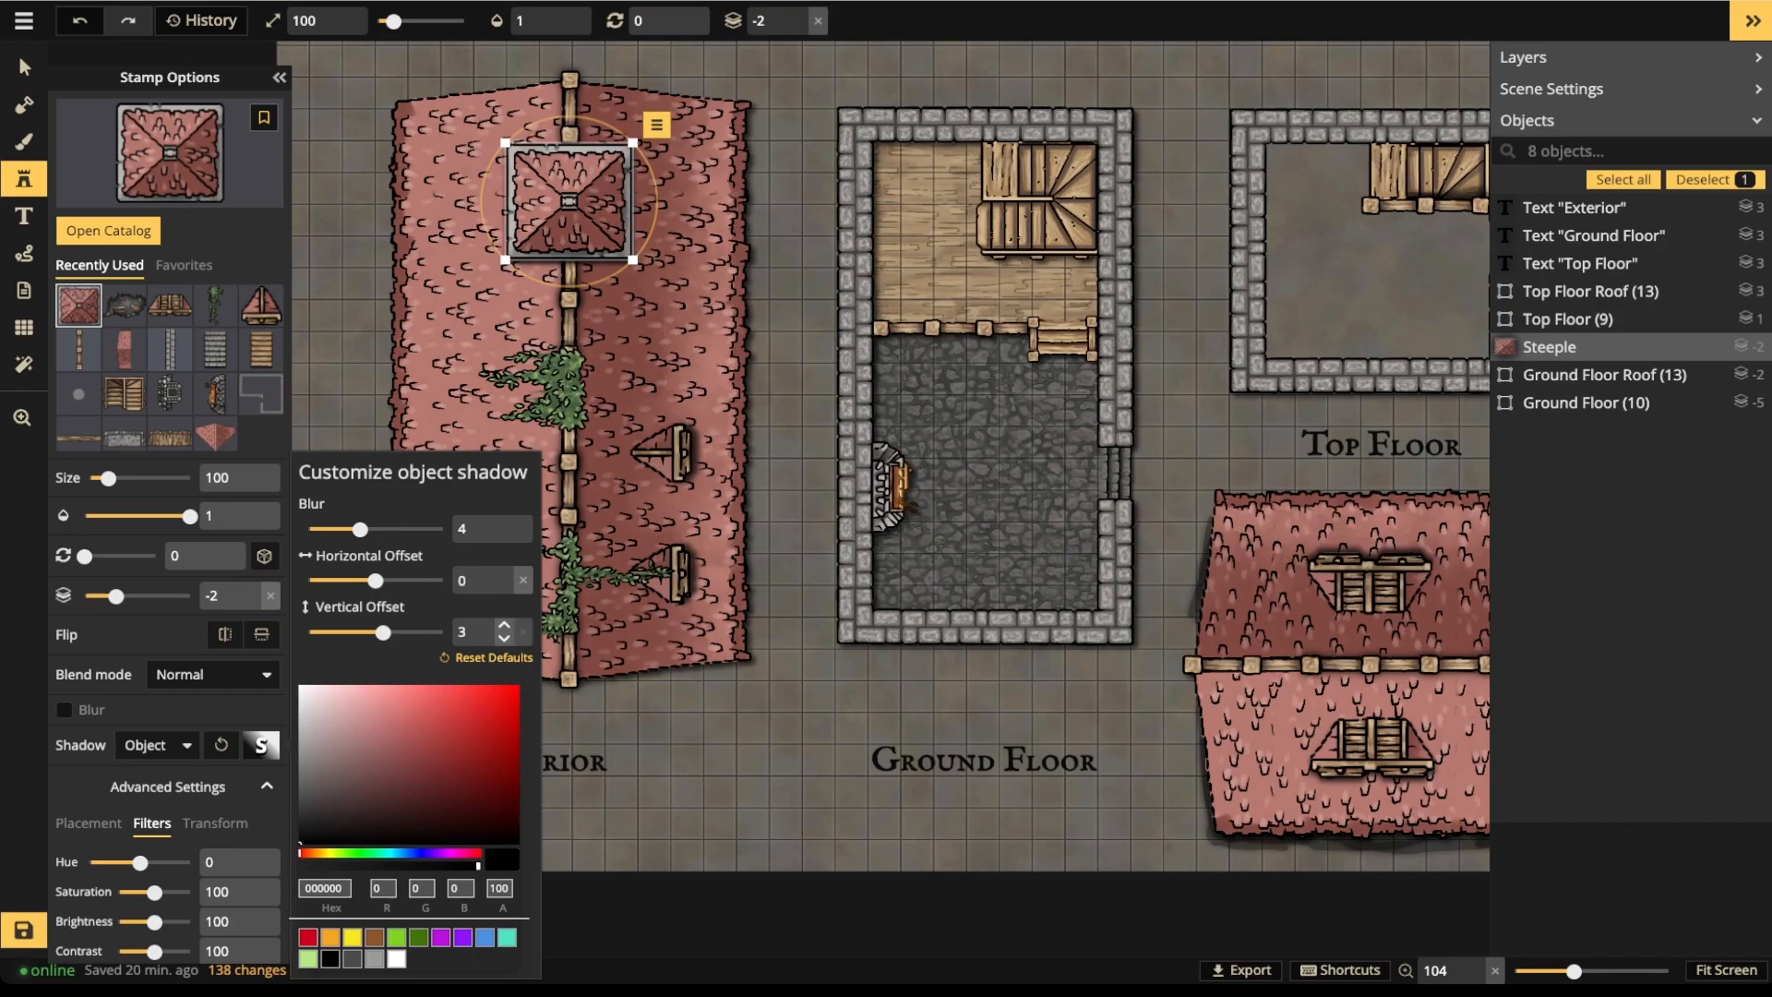
text(0)
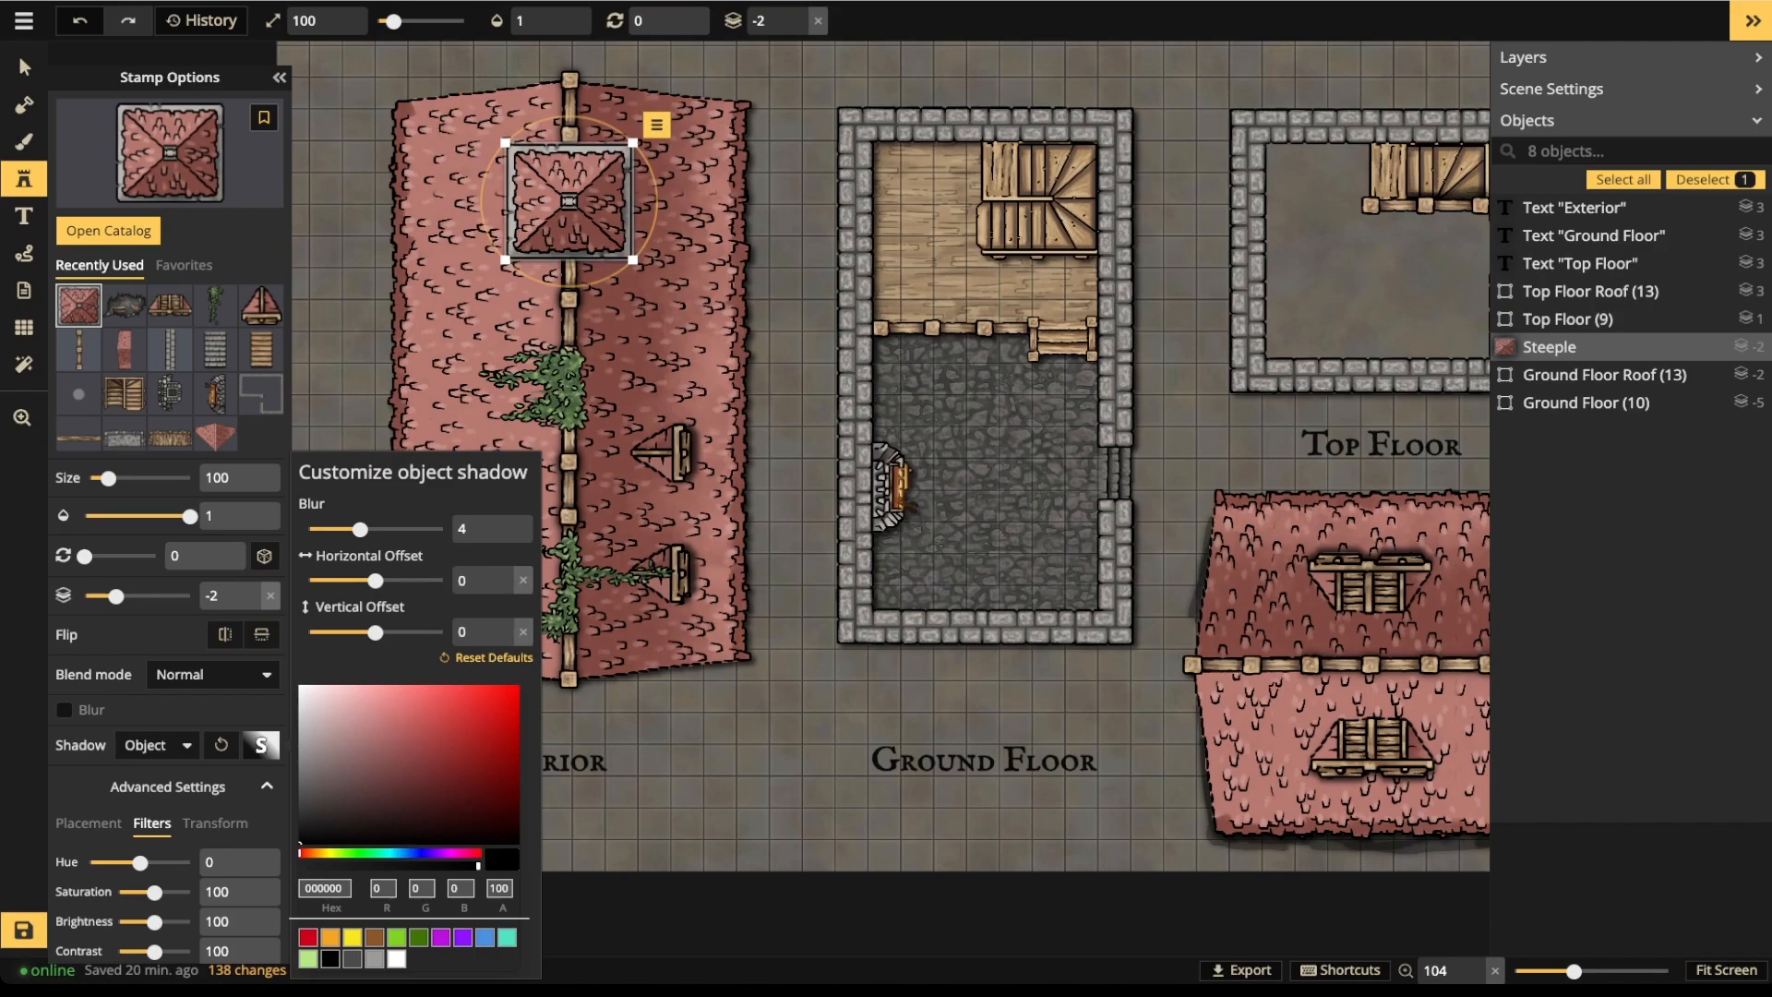
drag(360, 529, 393, 580)
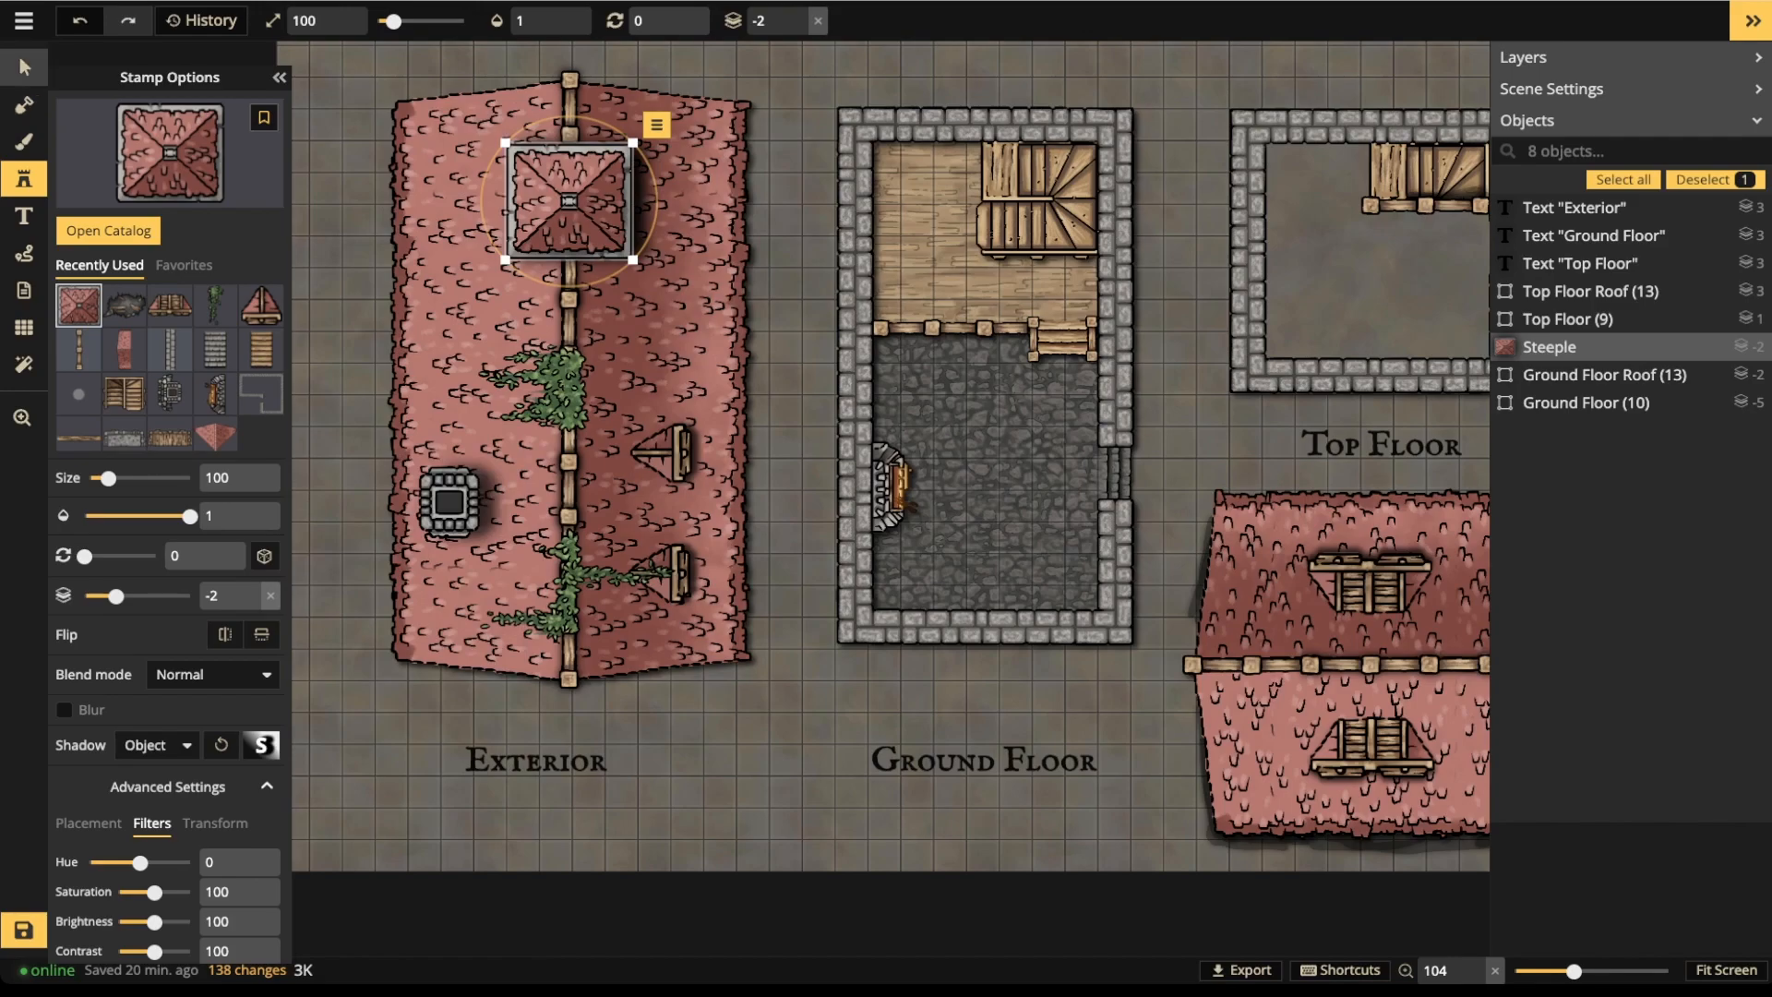
key(Delete)
- Try a Small Modular Roofs gable piece rotated to 90 on the Exterior roof's east slope, and delete it
scroll(658, 264, up, 2)
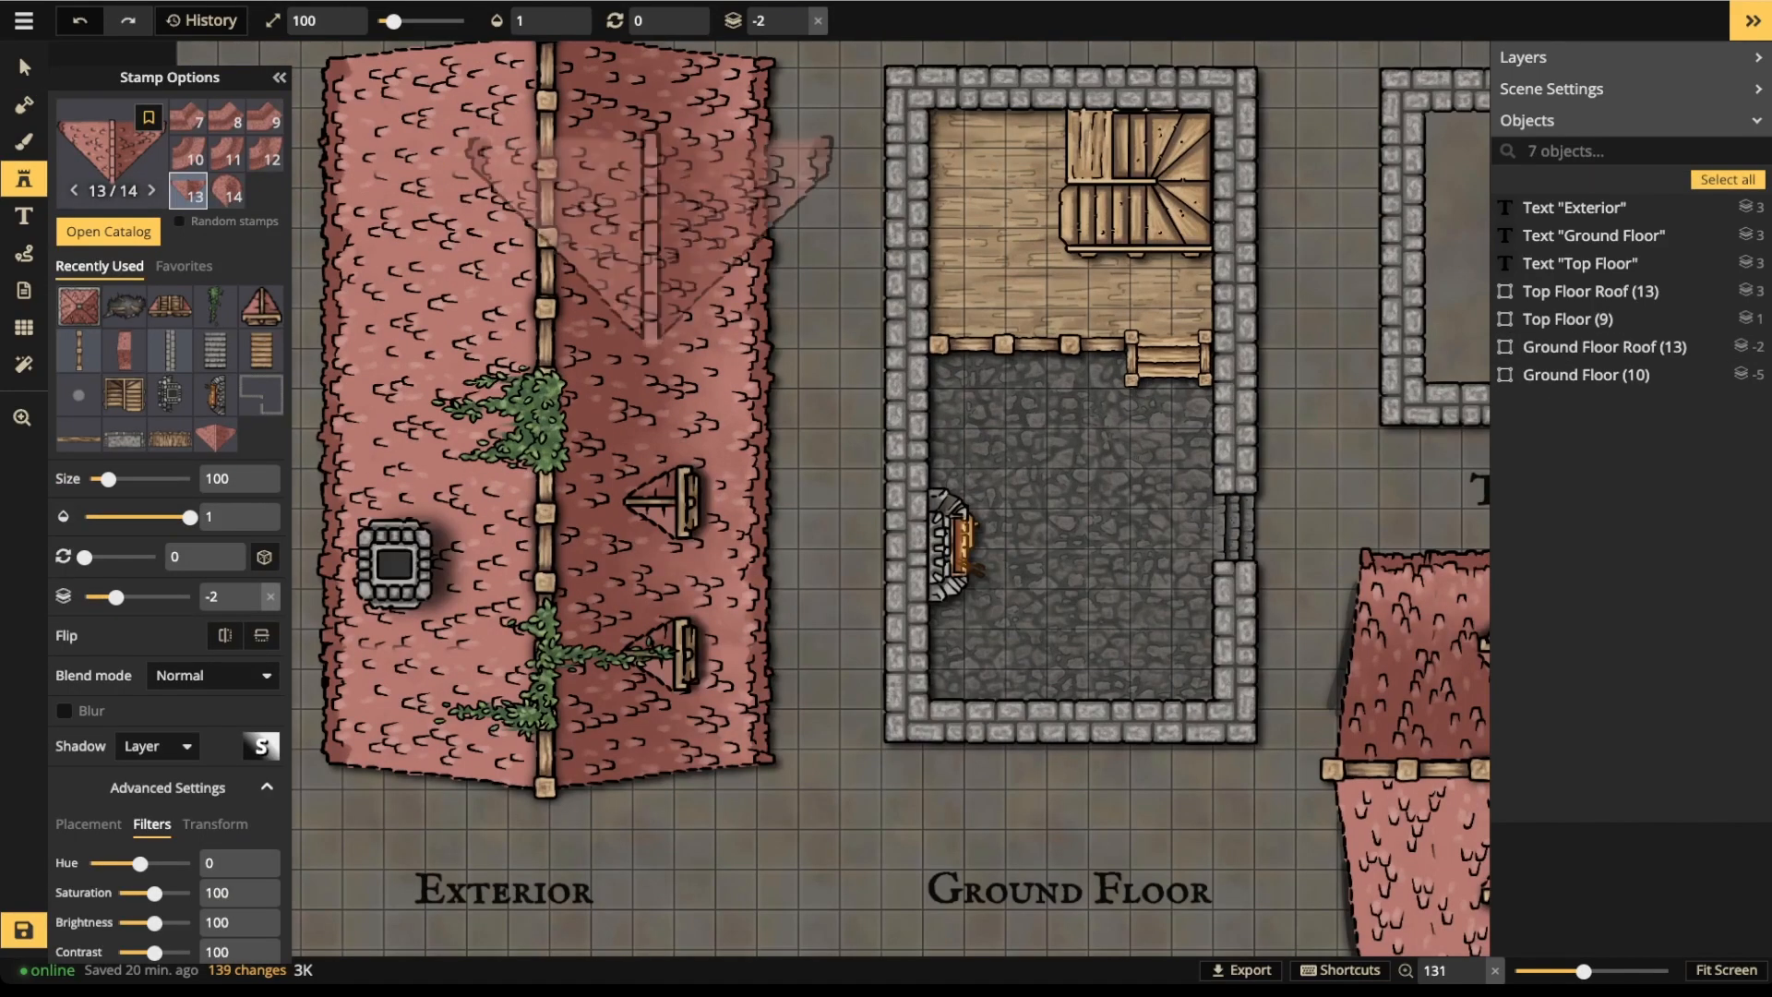
middle_drag(657, 226, 659, 274)
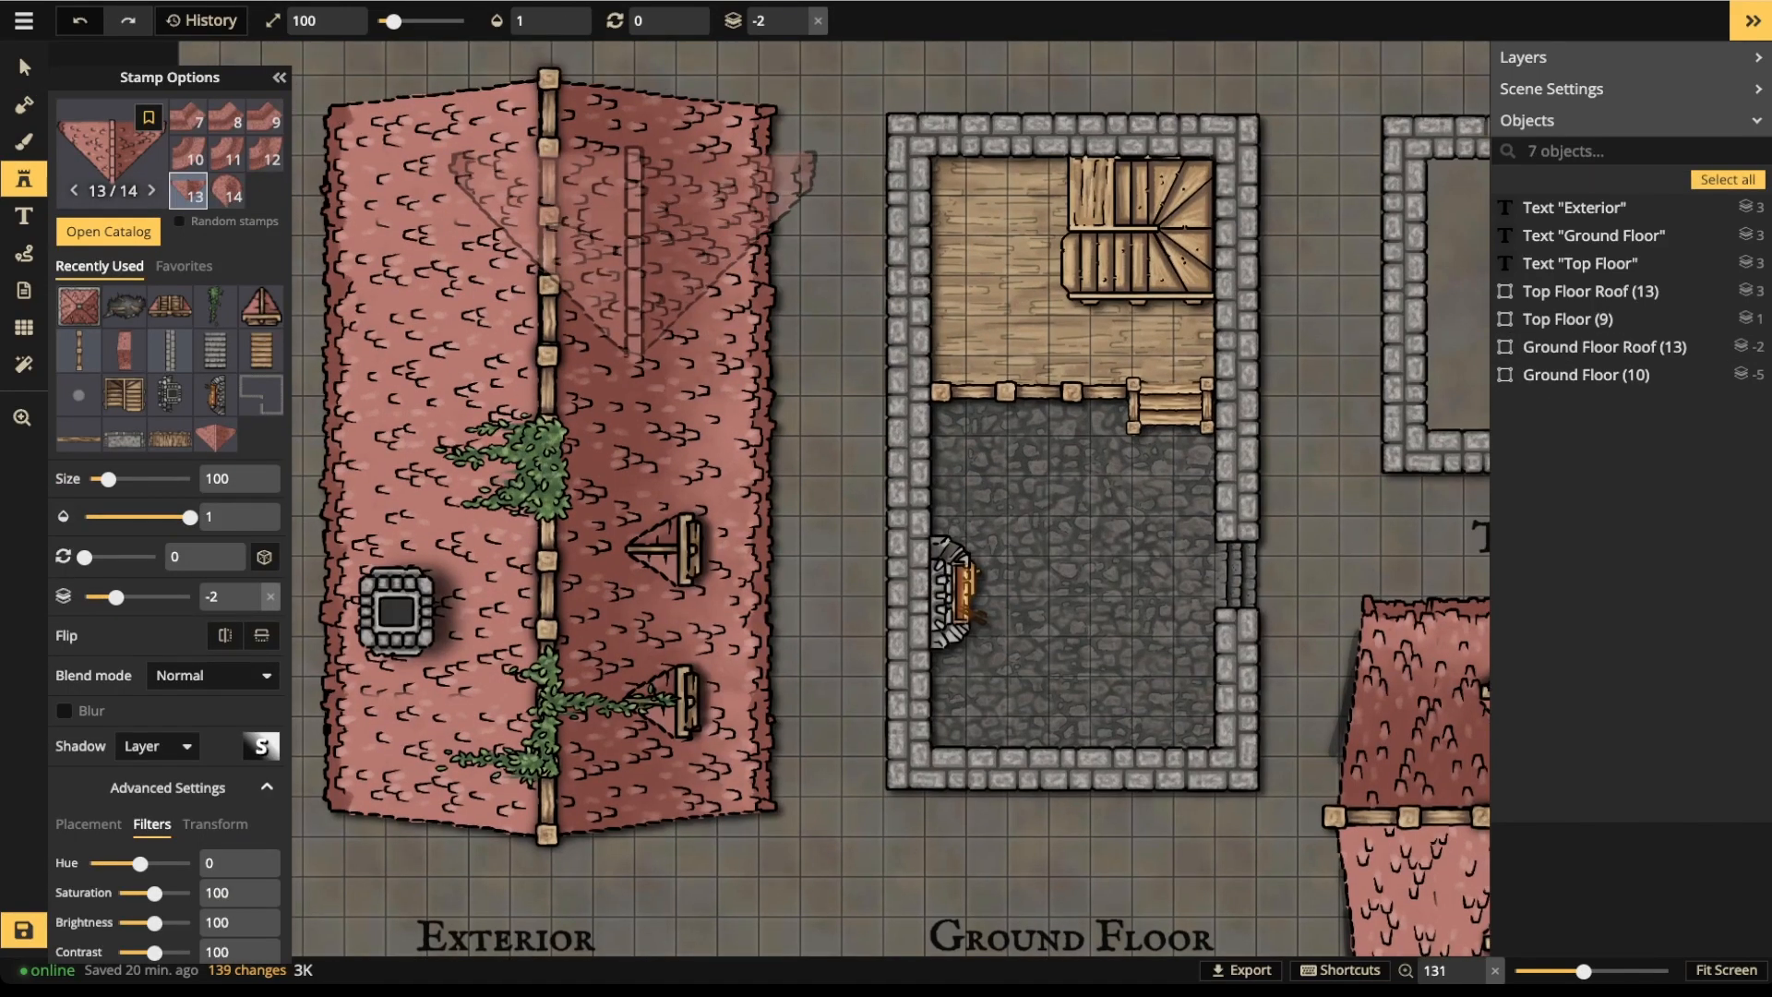
middle_drag(644, 235, 699, 201)
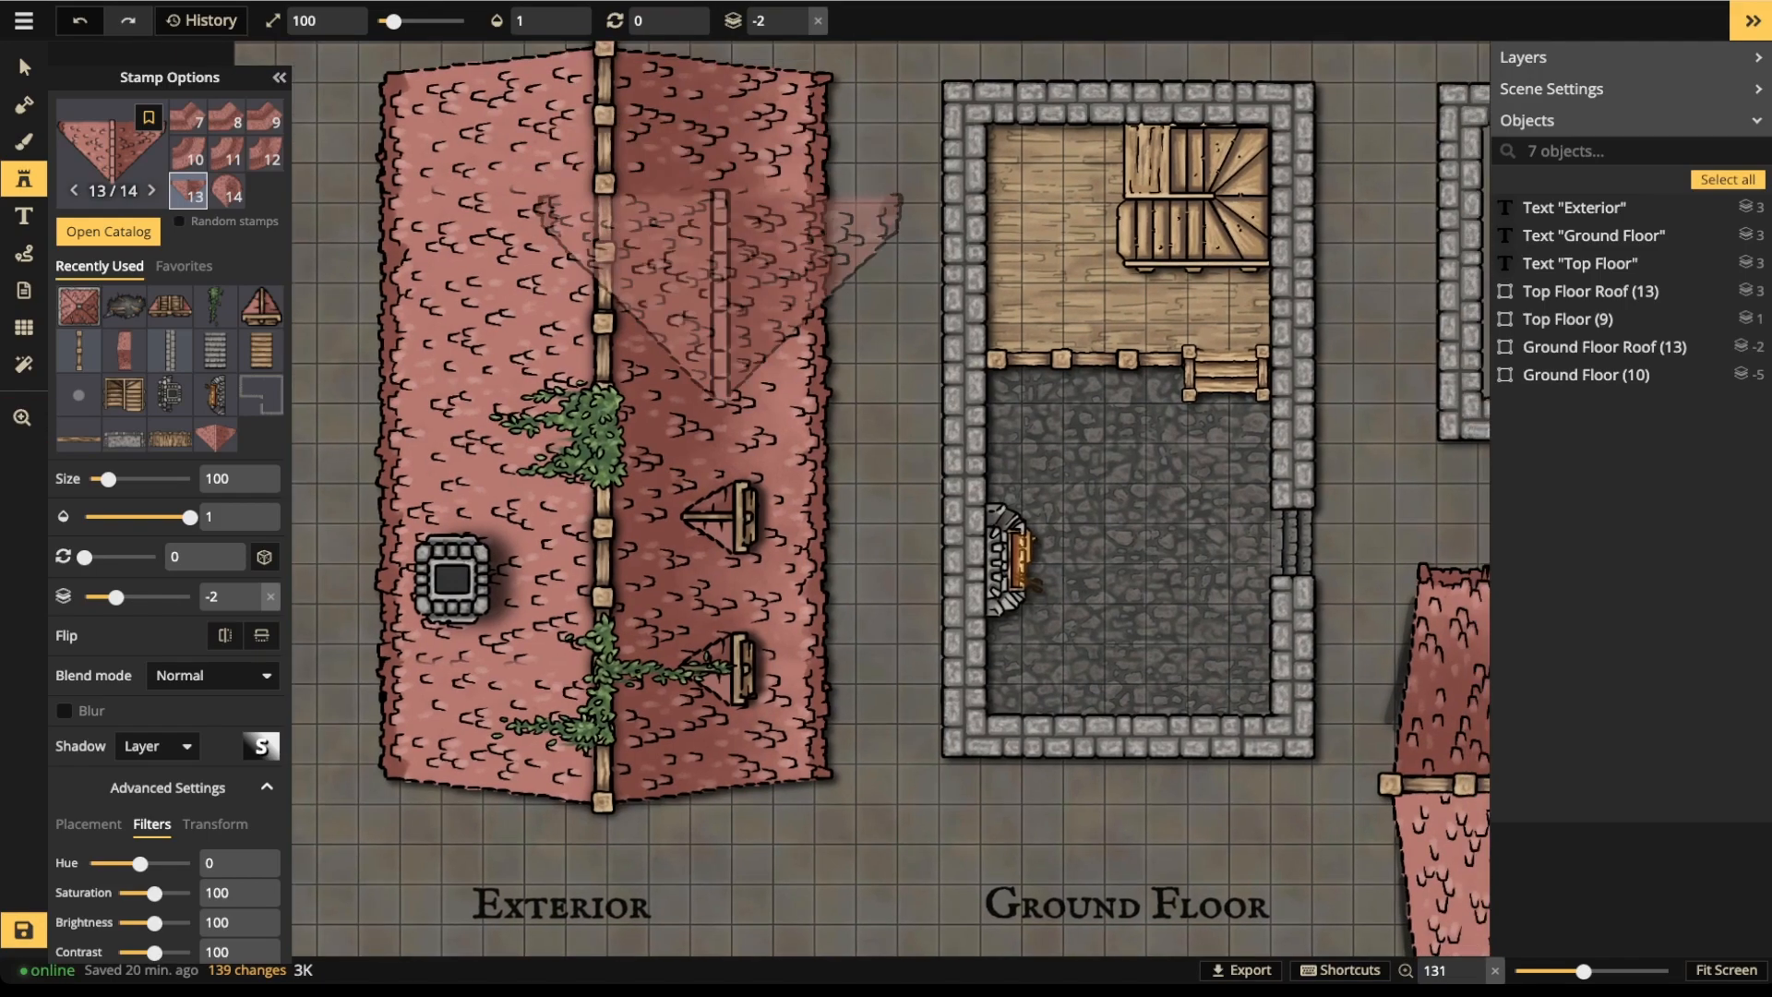
alt+scroll(688, 247, up, 2)
alt+scroll(689, 247, up, 3)
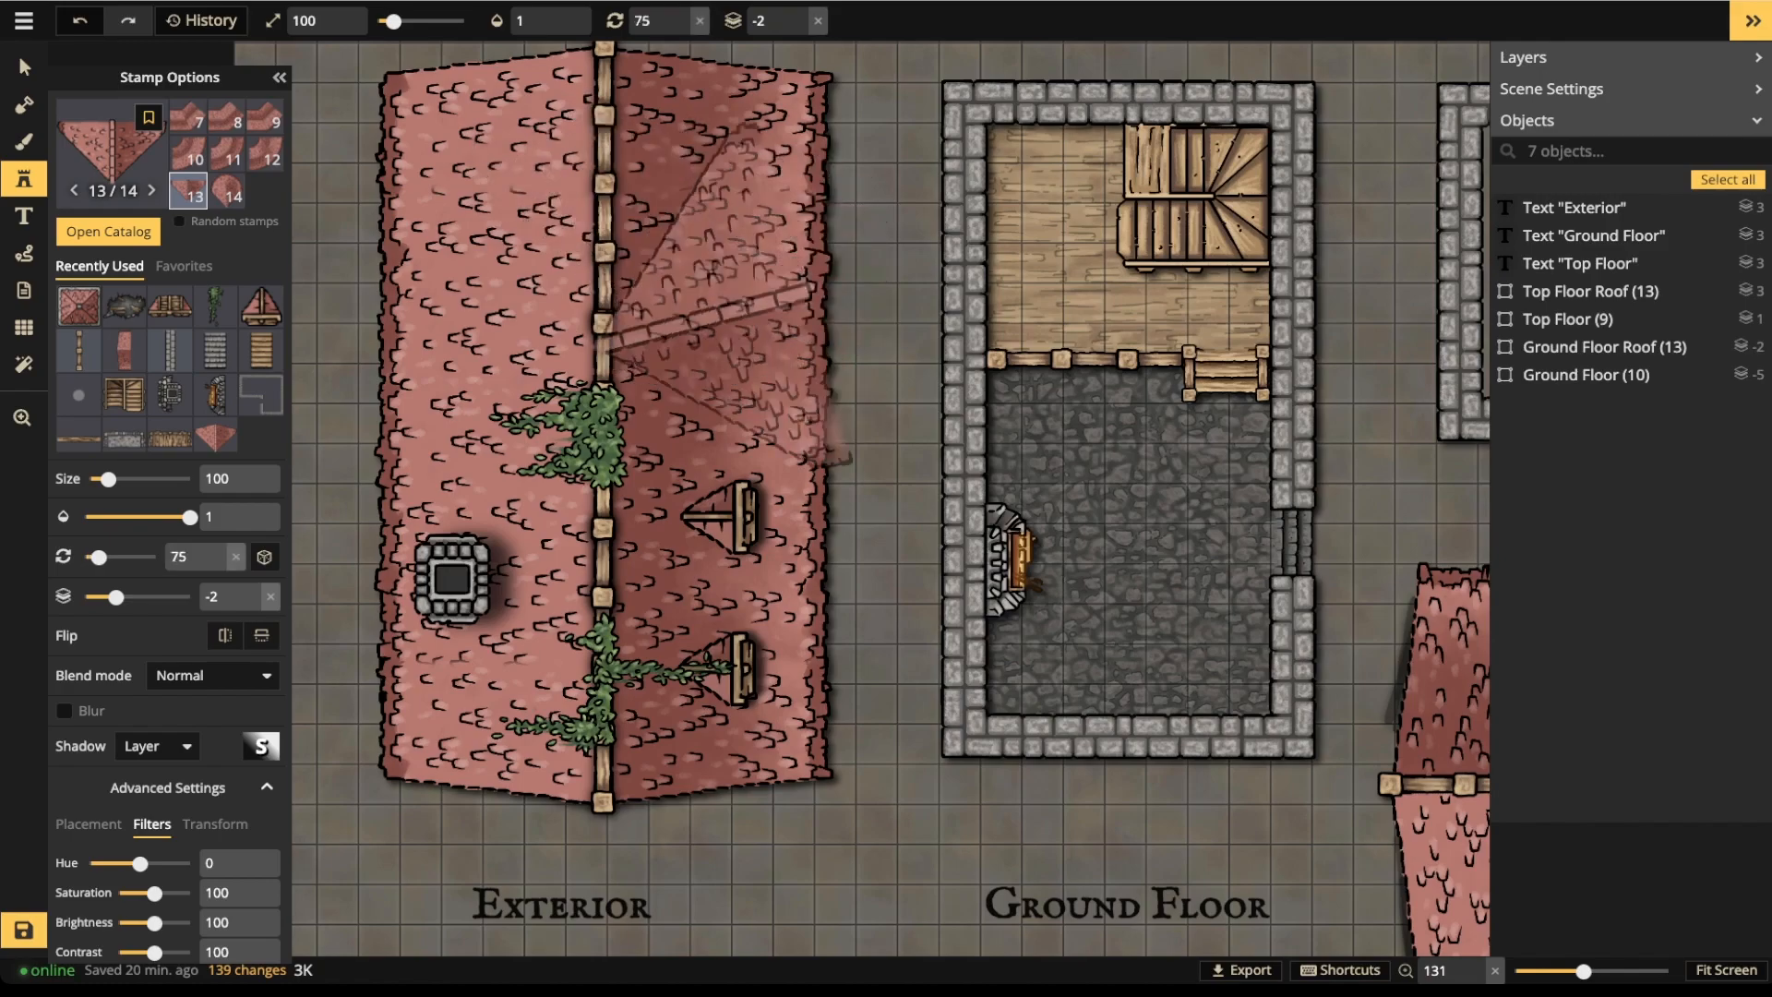
alt+scroll(700, 323, up, 1)
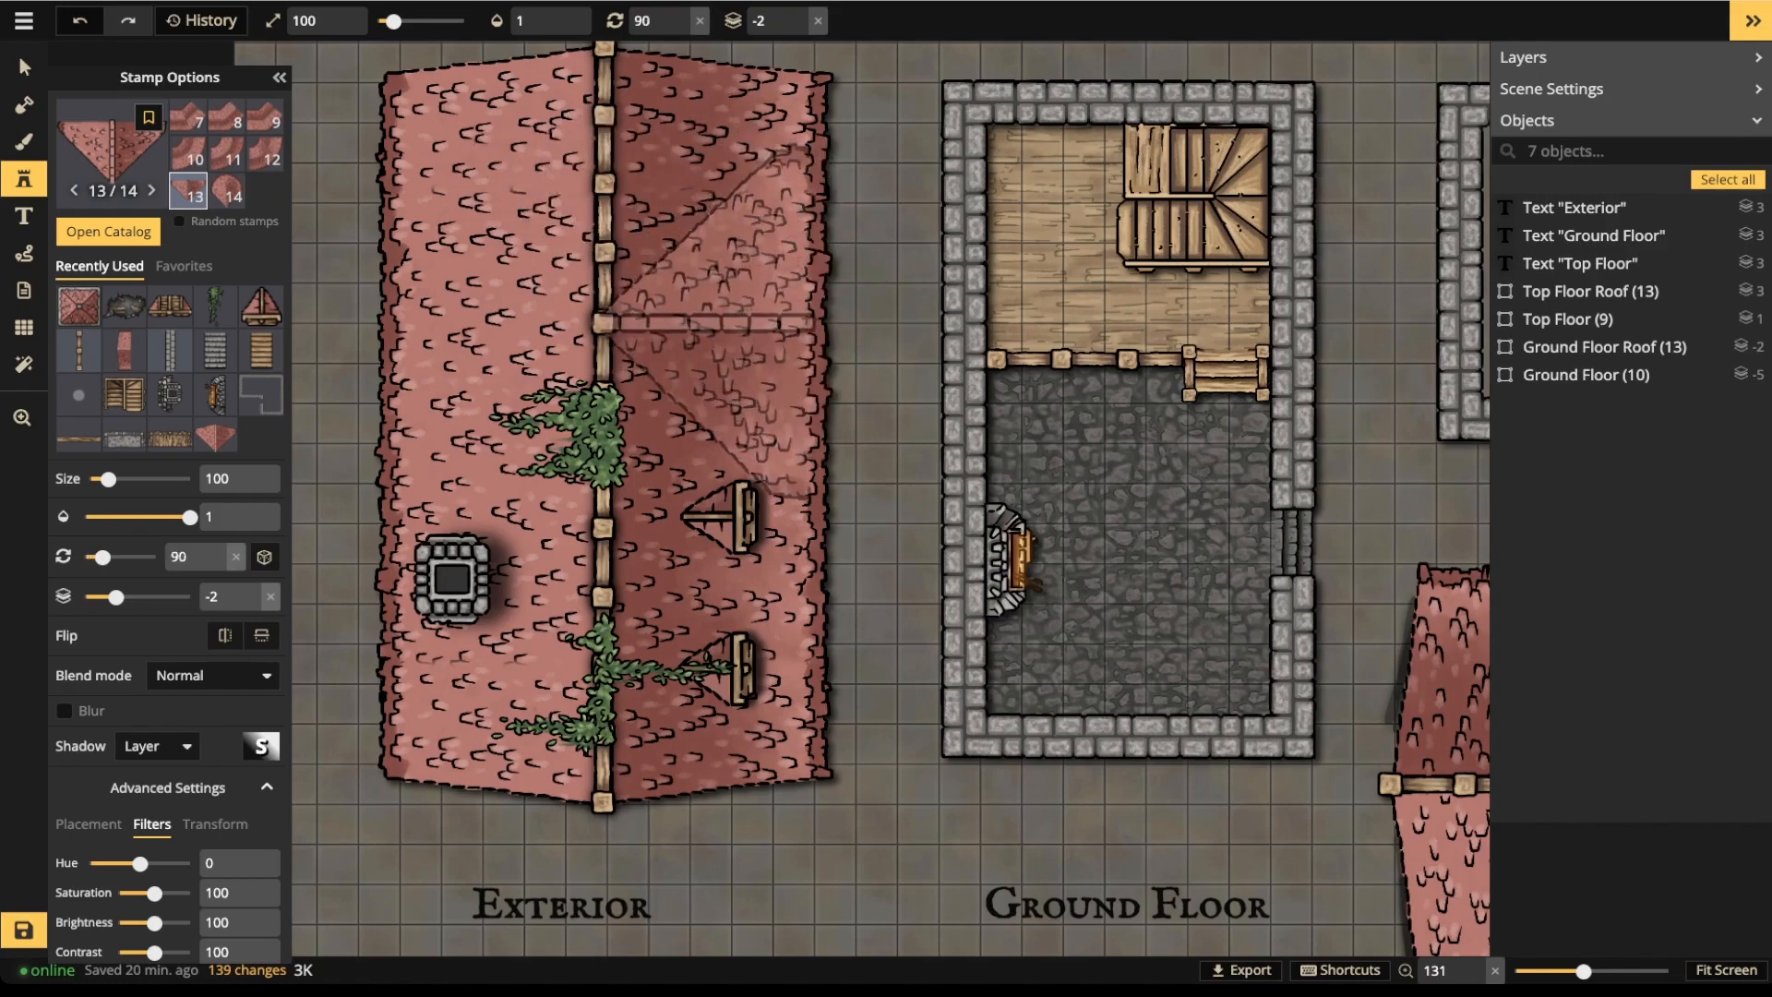
click(699, 323)
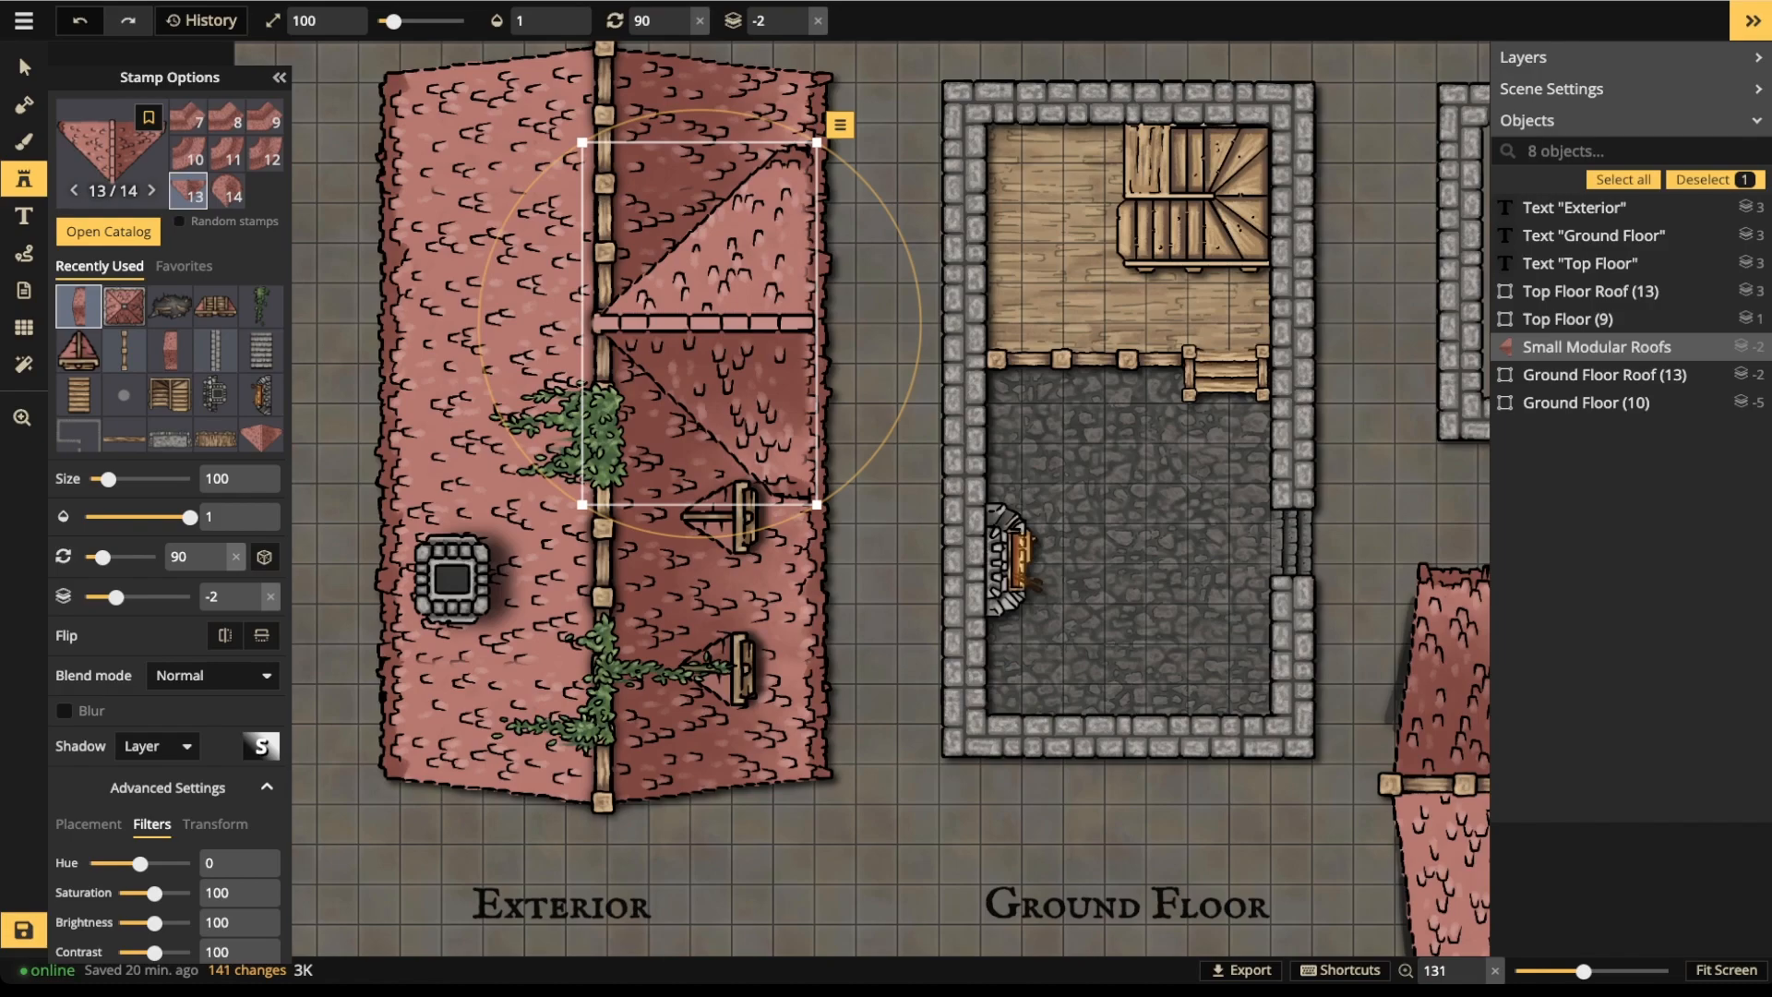
key(Delete)
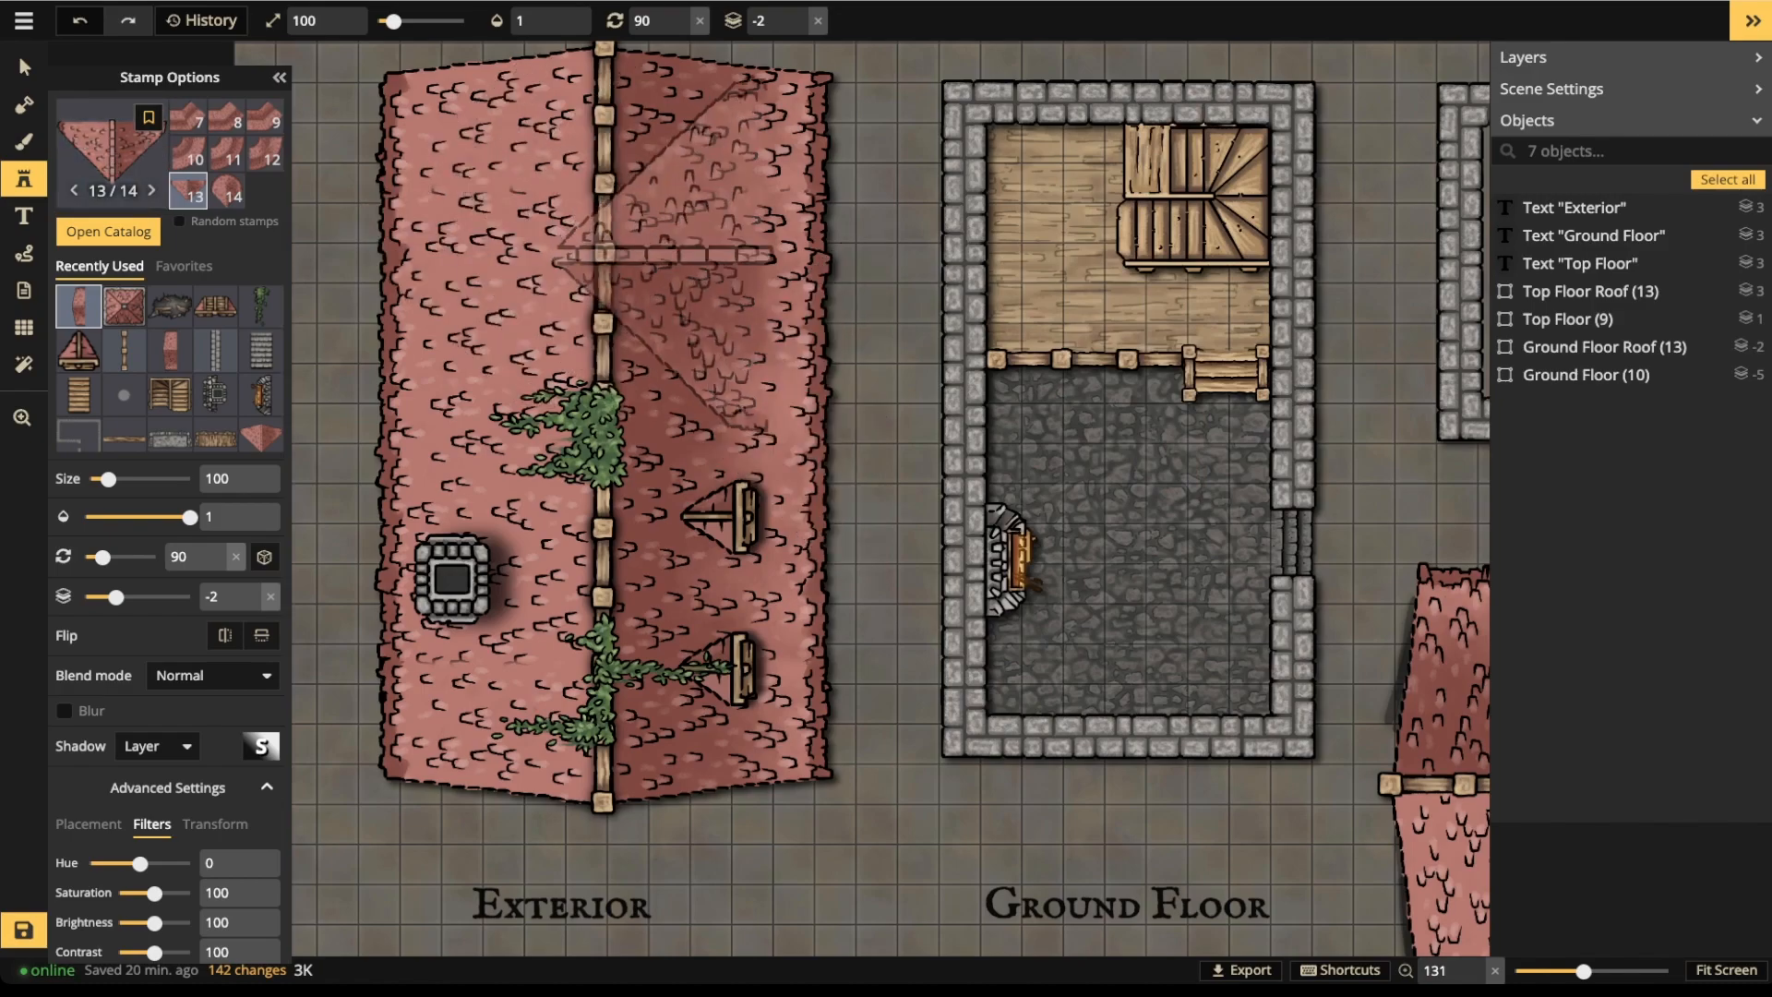
scroll(692, 476, down, 1)
scroll(701, 480, down, 2)
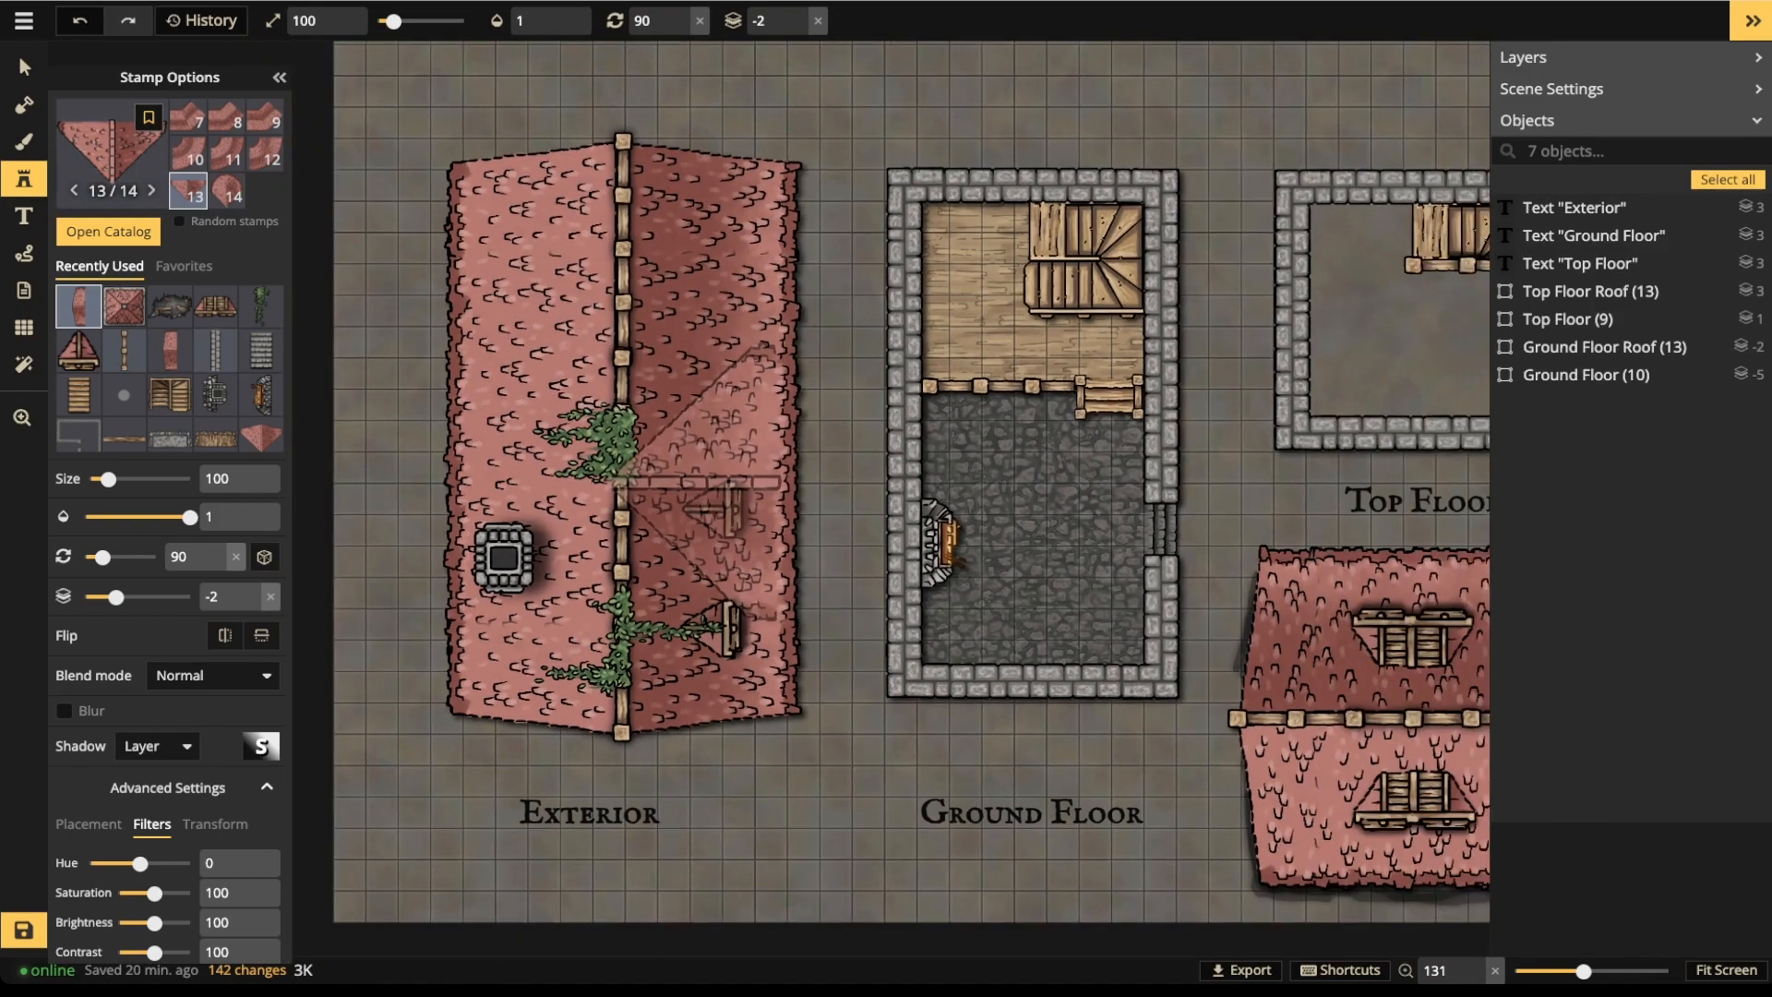
scroll(738, 346, down, 1)
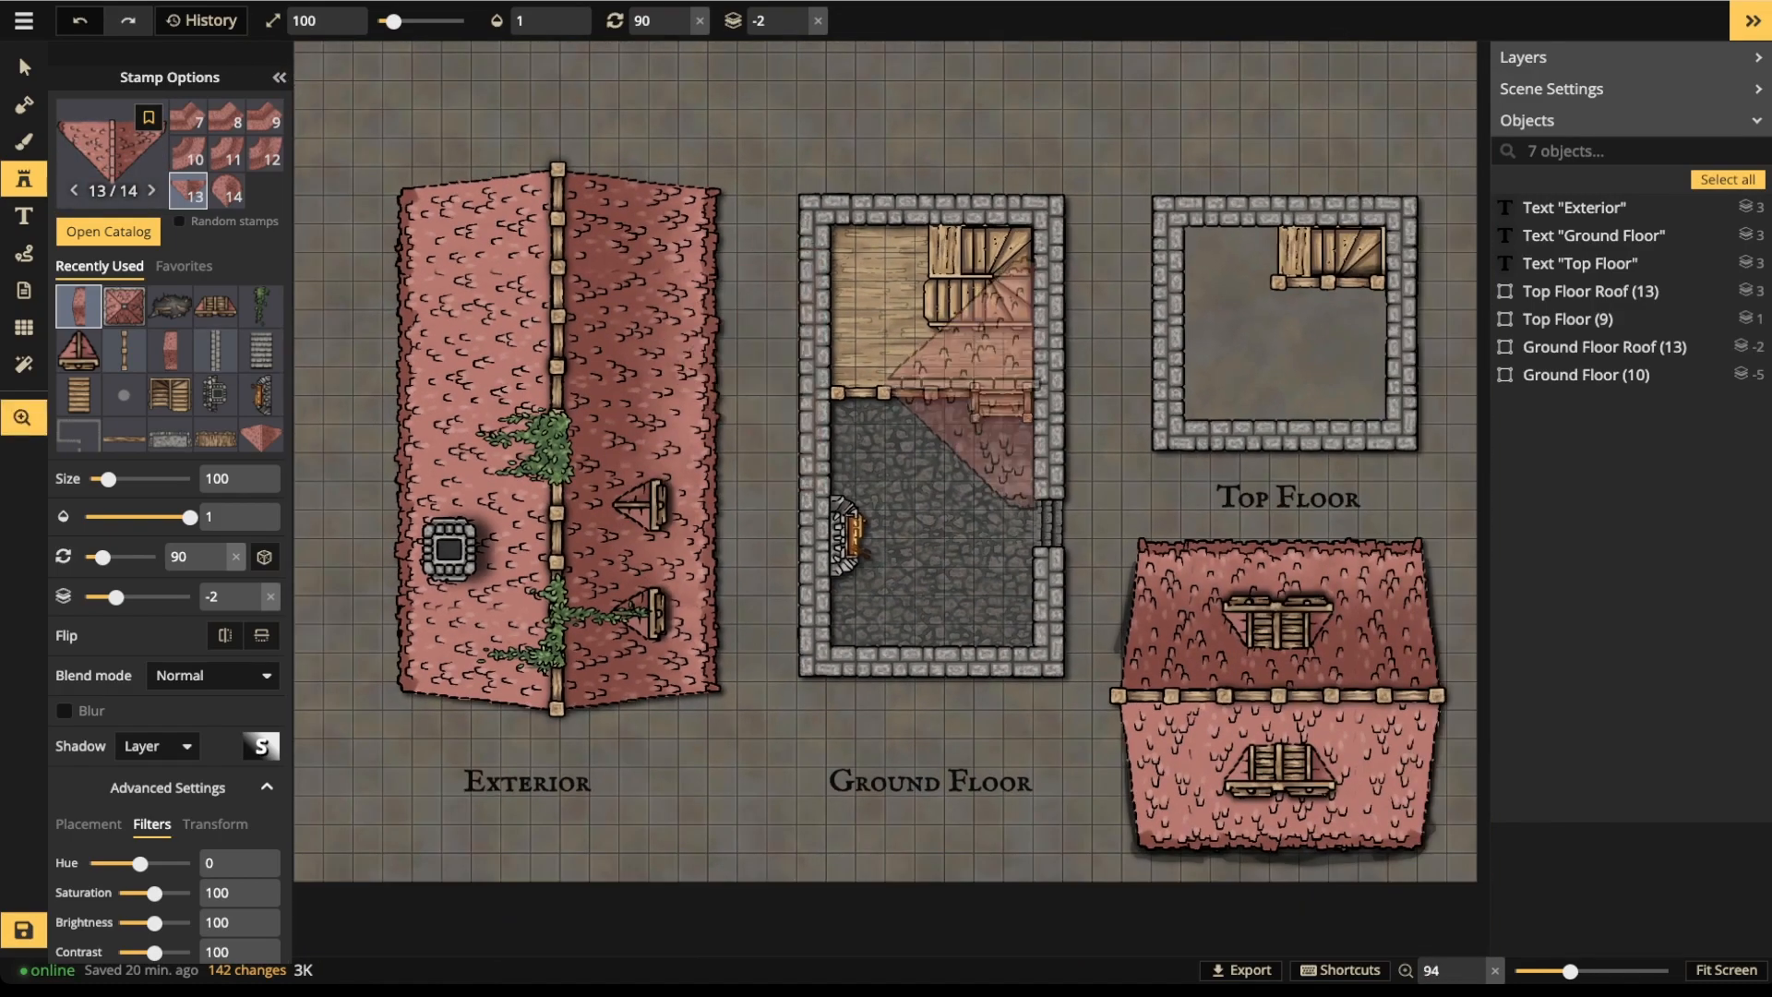